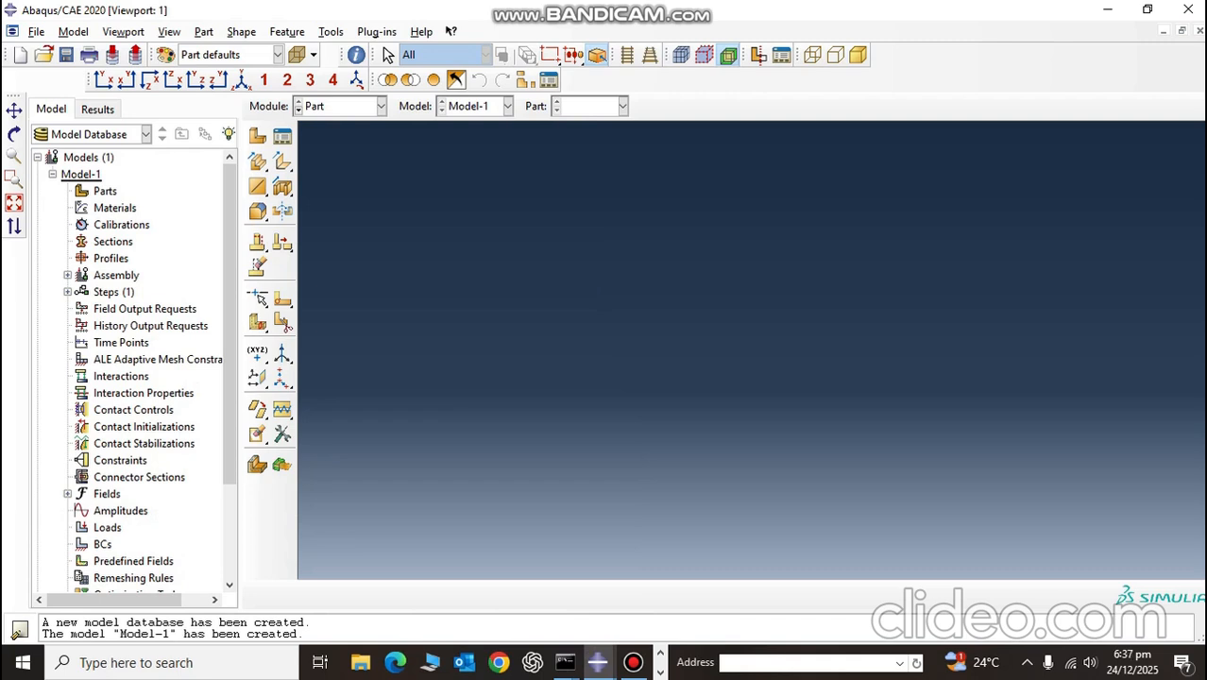
# Step: Start a new 3D deformable solid extrusion part, replacing the default approximate sketch size
pyautogui.click(257, 136)
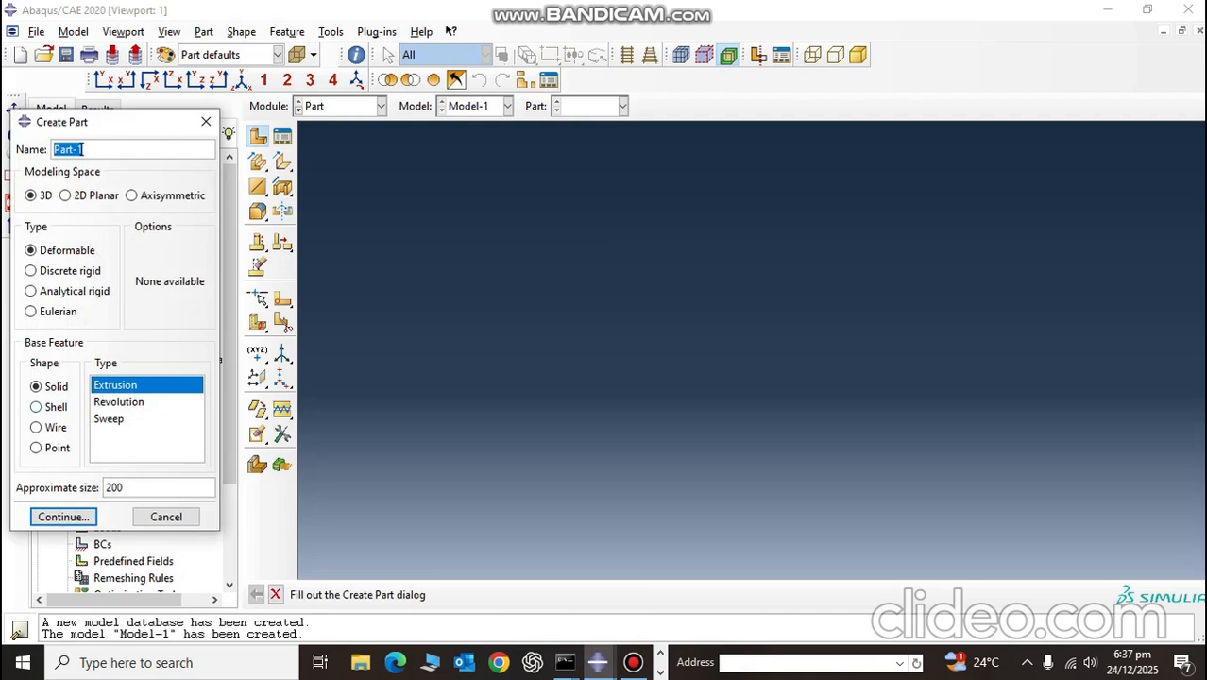
pyautogui.doubleClick(114, 488)
pyautogui.press('BackSpace')
pyautogui.click(63, 517)
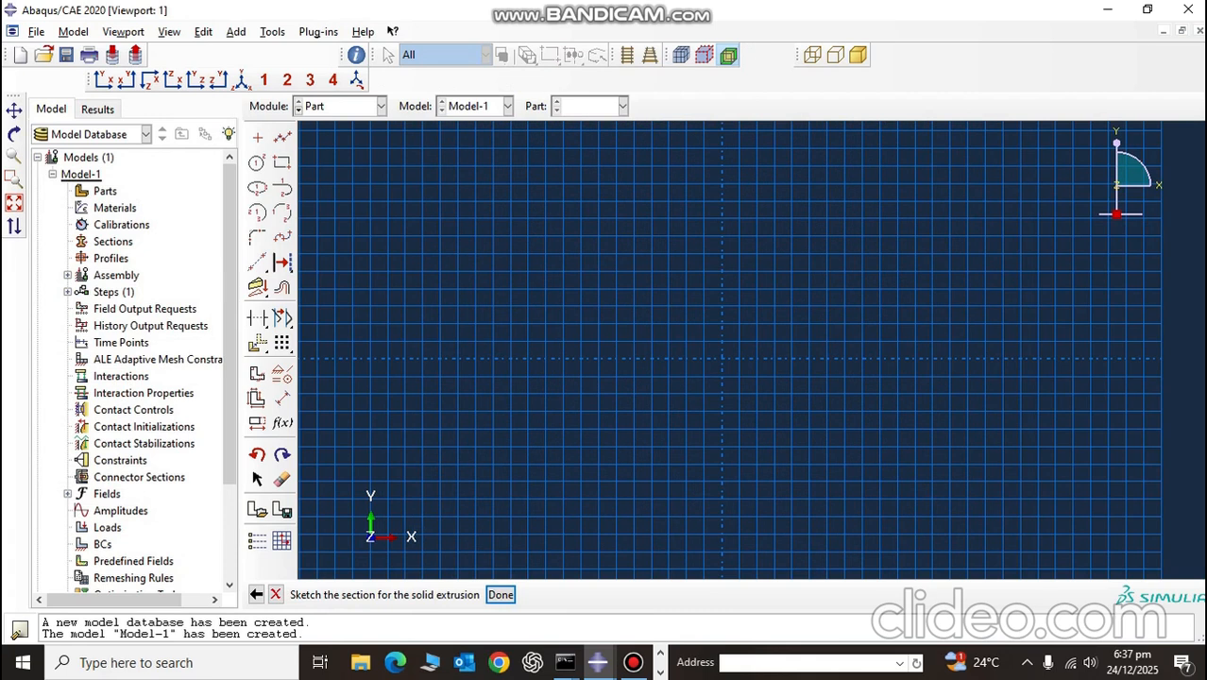
# Step: Sketch a rectangle about 0.47 wide and 0.27 high around the sketch origin
pyautogui.click(281, 162)
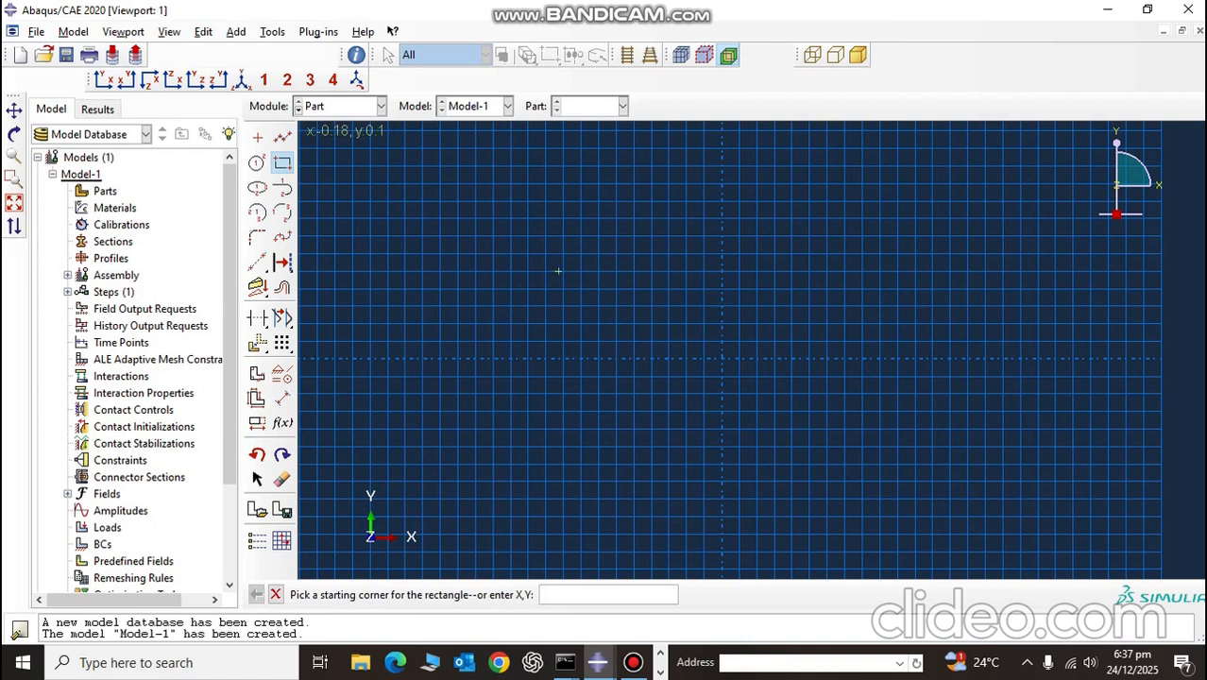
pyautogui.click(558, 271)
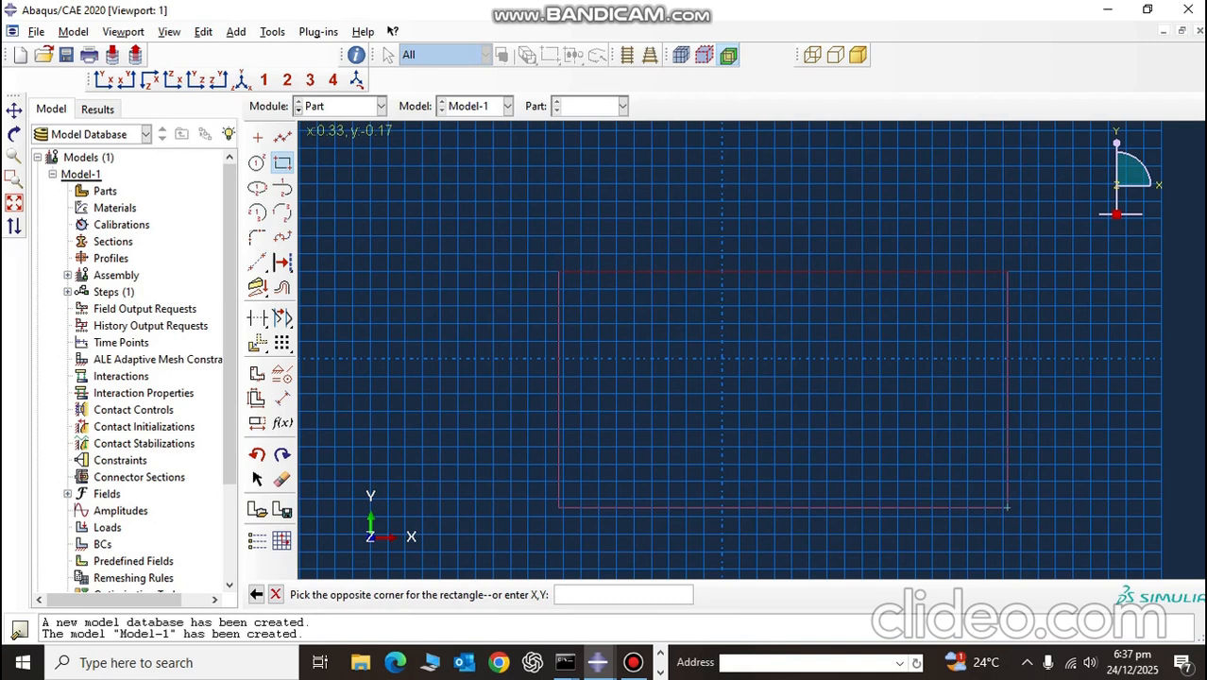
pyautogui.click(972, 507)
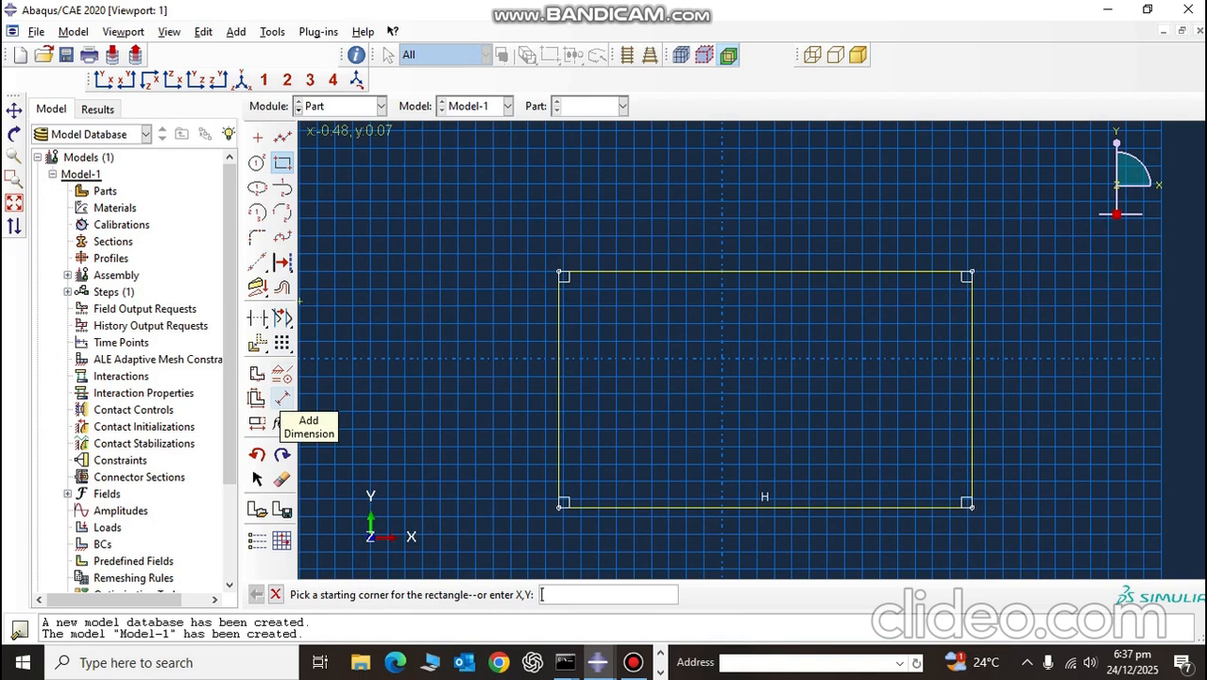
# Step: Dimension the rectangle's upper horizontal edge and set its length to 70E-3
pyautogui.click(282, 400)
pyautogui.click(699, 273)
pyautogui.click(687, 232)
pyautogui.write('0.07')
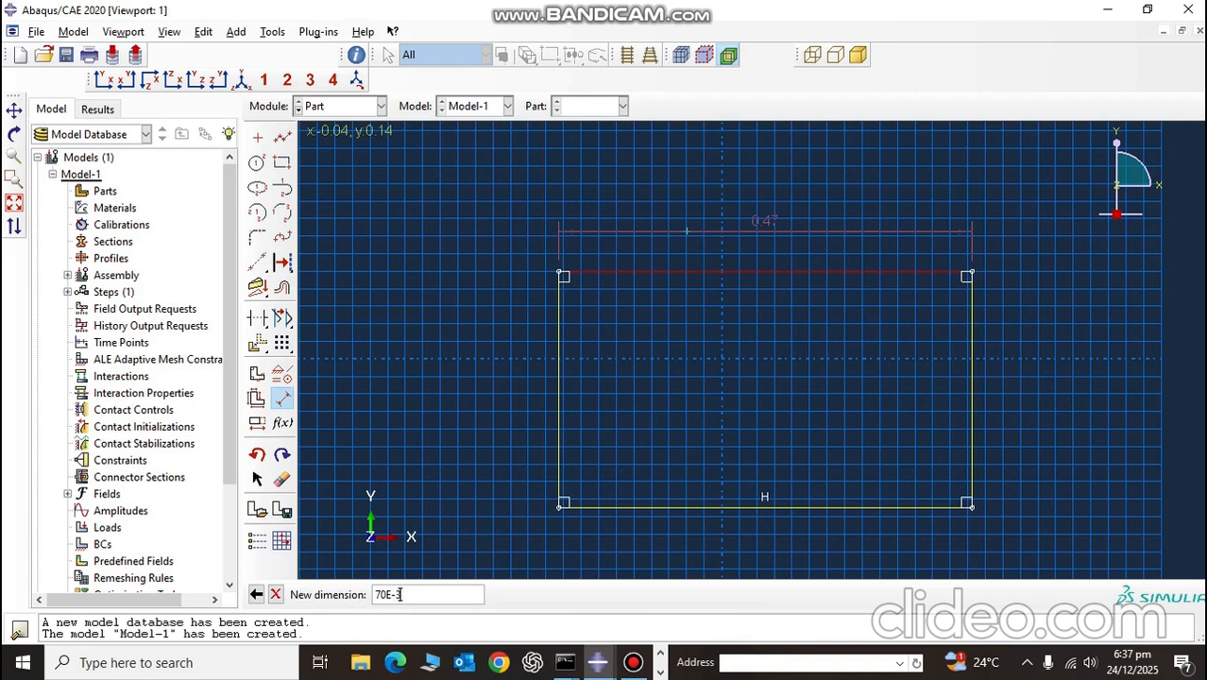
pyautogui.press('Return')
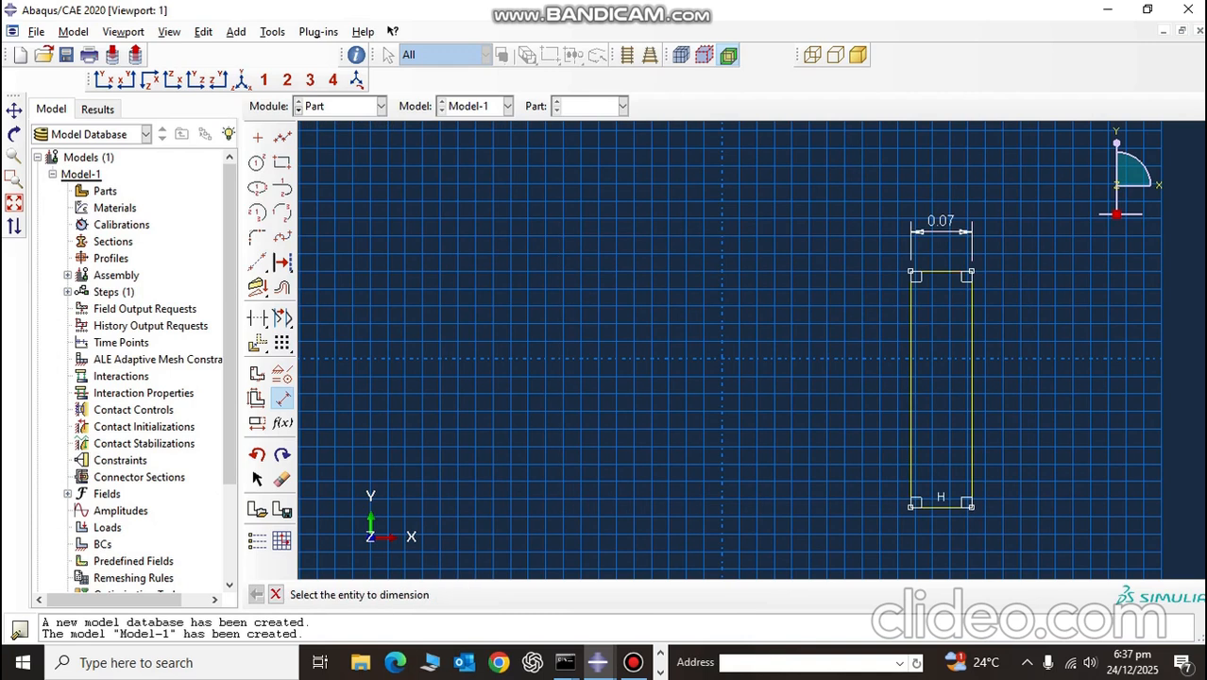
# Step: Dimension the rectangle's vertical edge and set its length to 0.03
pyautogui.click(911, 388)
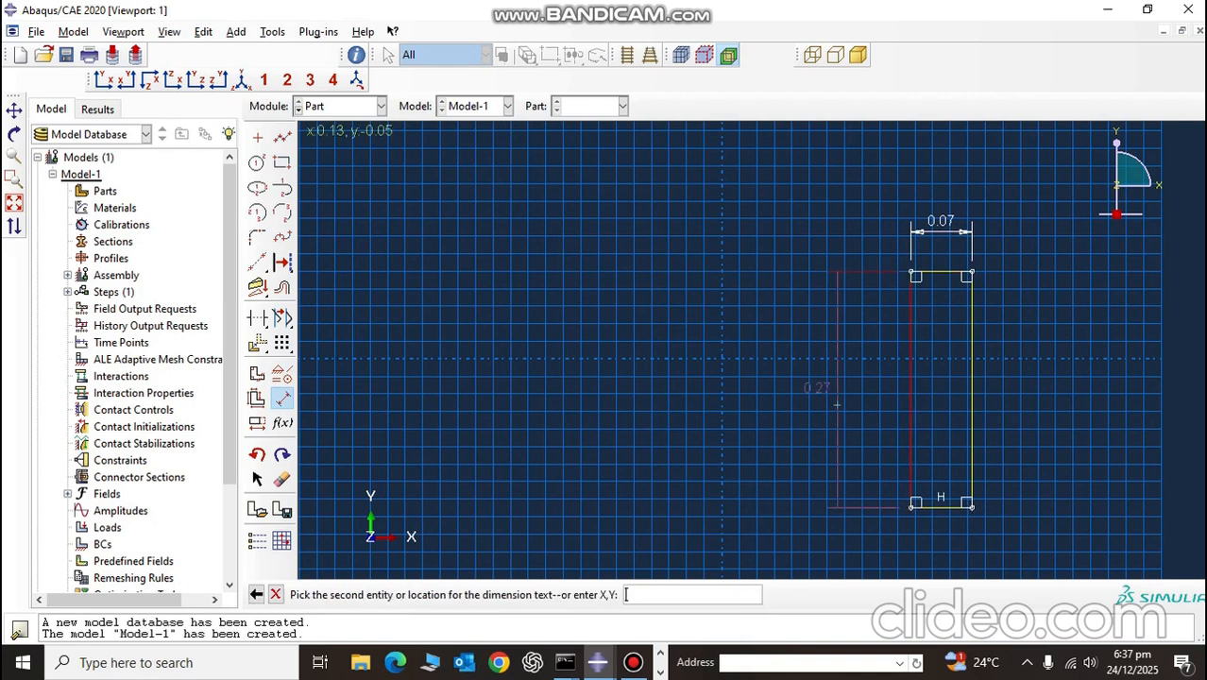
pyautogui.click(784, 387)
pyautogui.write('0.03')
pyautogui.press('Return')
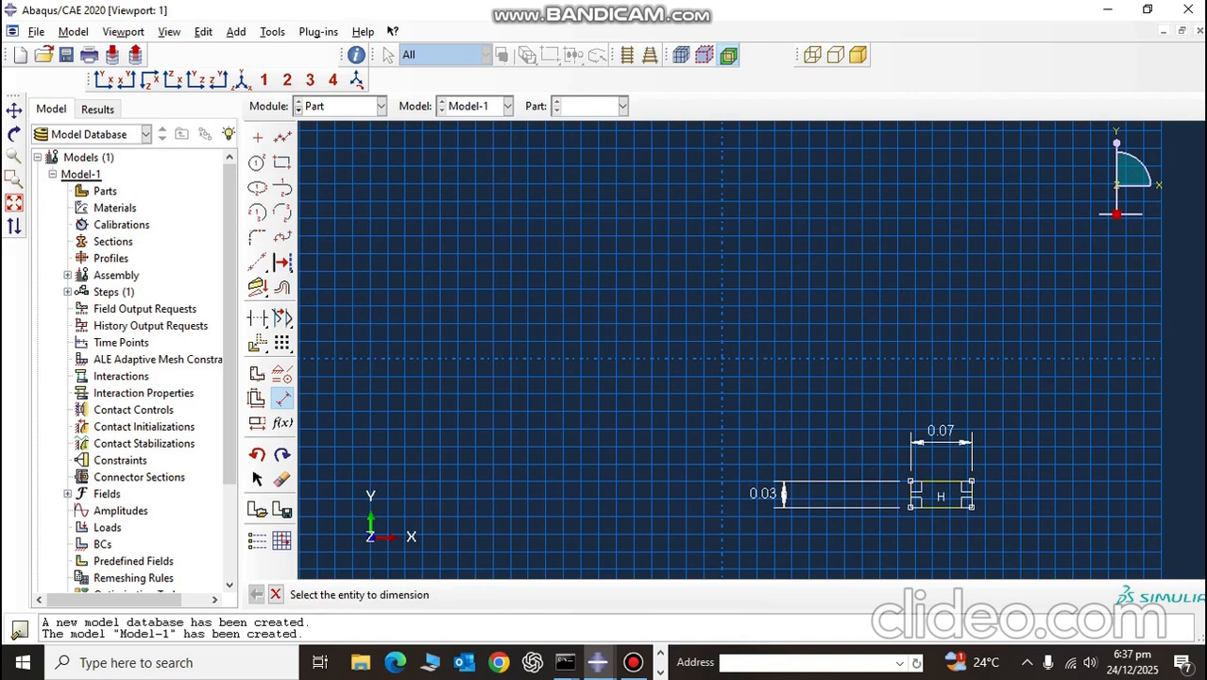
# Step: Translate the whole rectangle with the Move option from its vertical edge's midpoint so that it lies roughly over the sketch origin
pyautogui.click(257, 344)
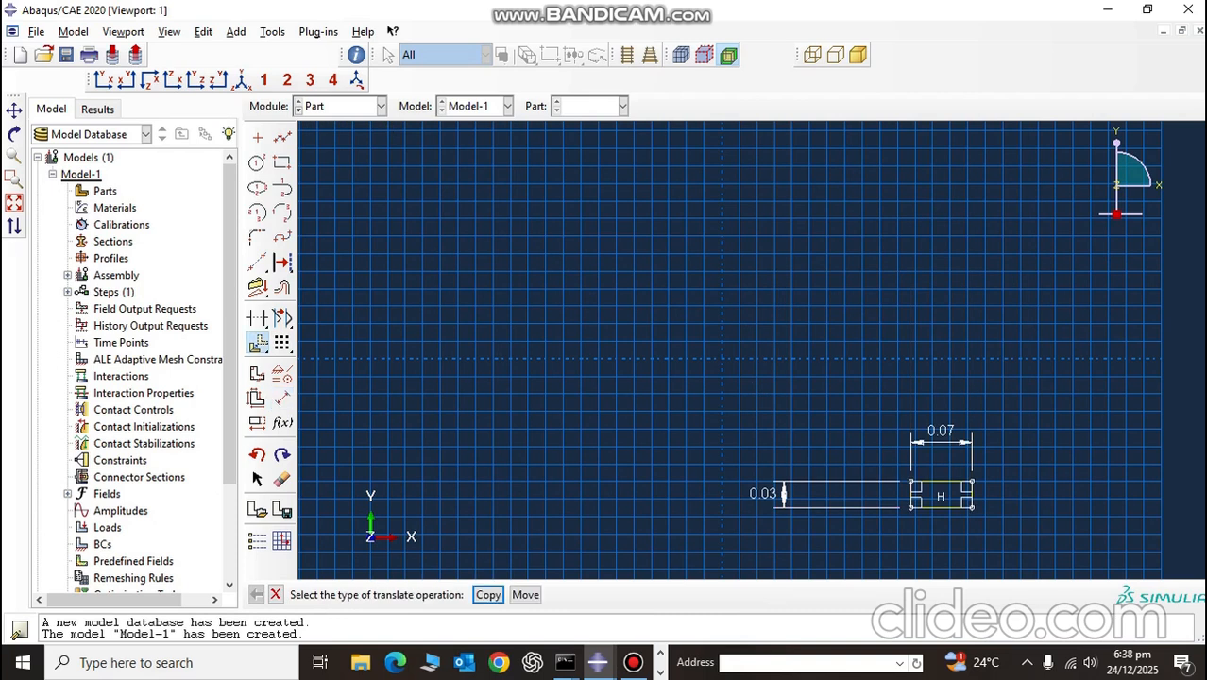
pyautogui.click(525, 594)
pyautogui.moveTo(703, 392); pyautogui.dragTo(1034, 561)
pyautogui.middleClick(875, 556)
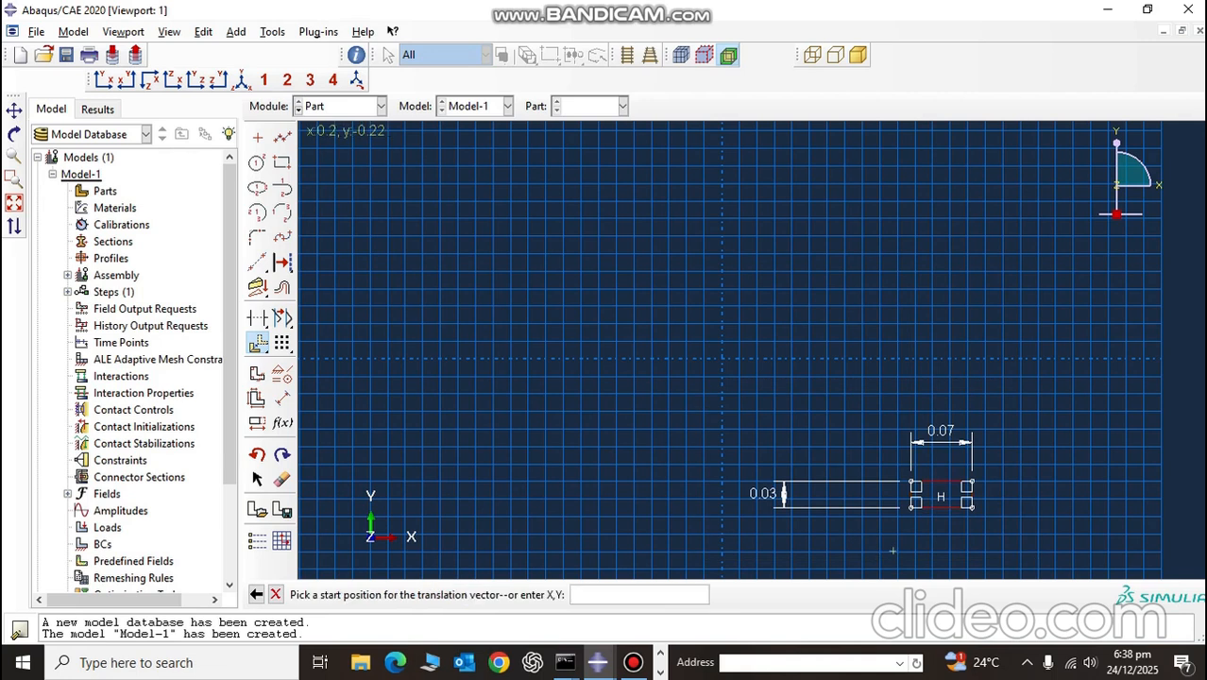
pyautogui.scroll(10, 907, 501)
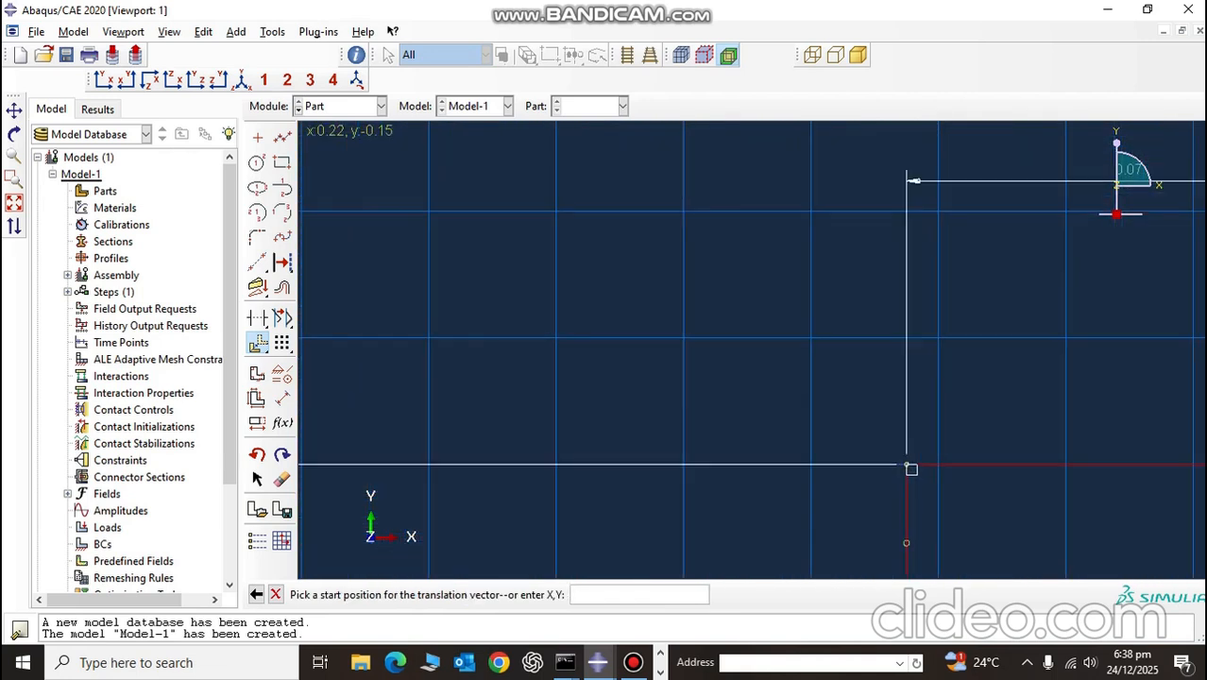
pyautogui.click(908, 466)
pyautogui.scroll(-10, 661, 439)
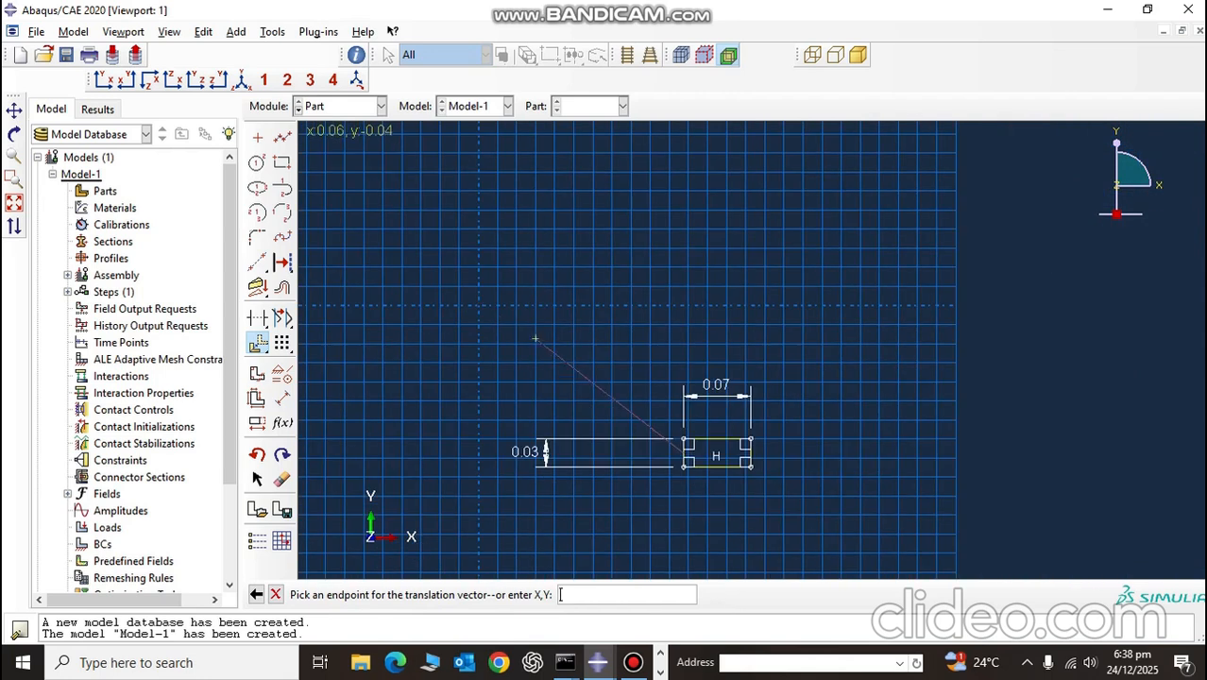
pyautogui.click(427, 294)
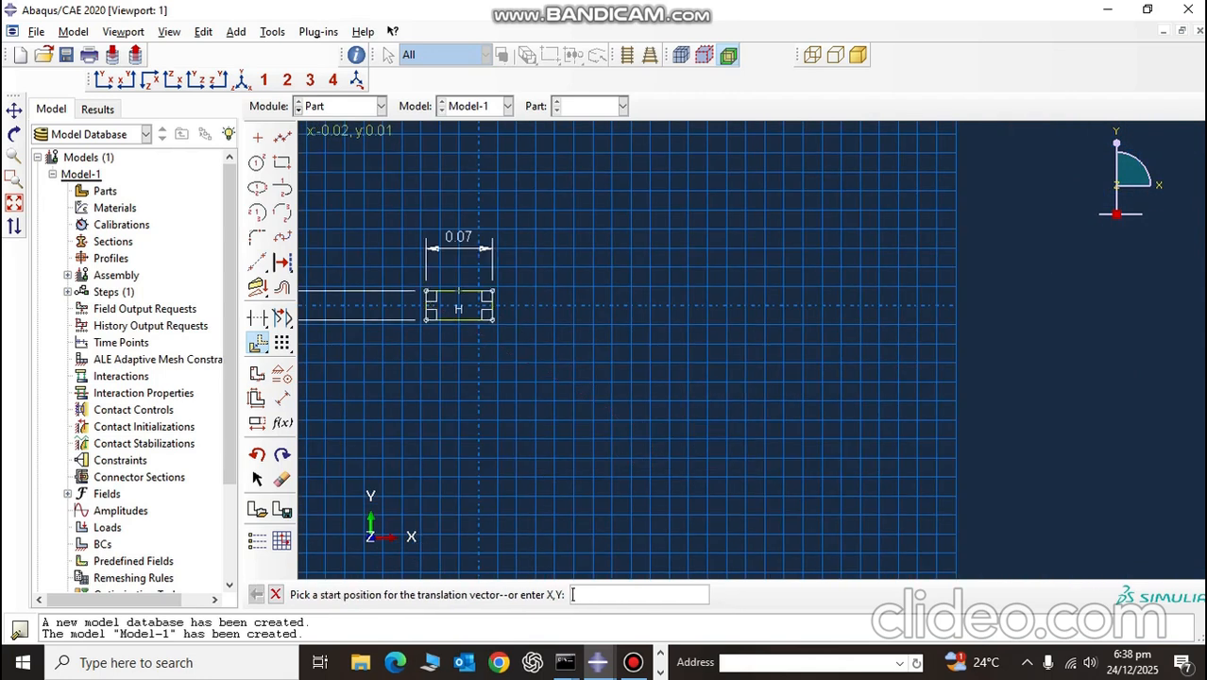
pyautogui.click(459, 291)
pyautogui.scroll(4, 459, 291)
pyautogui.click(489, 290)
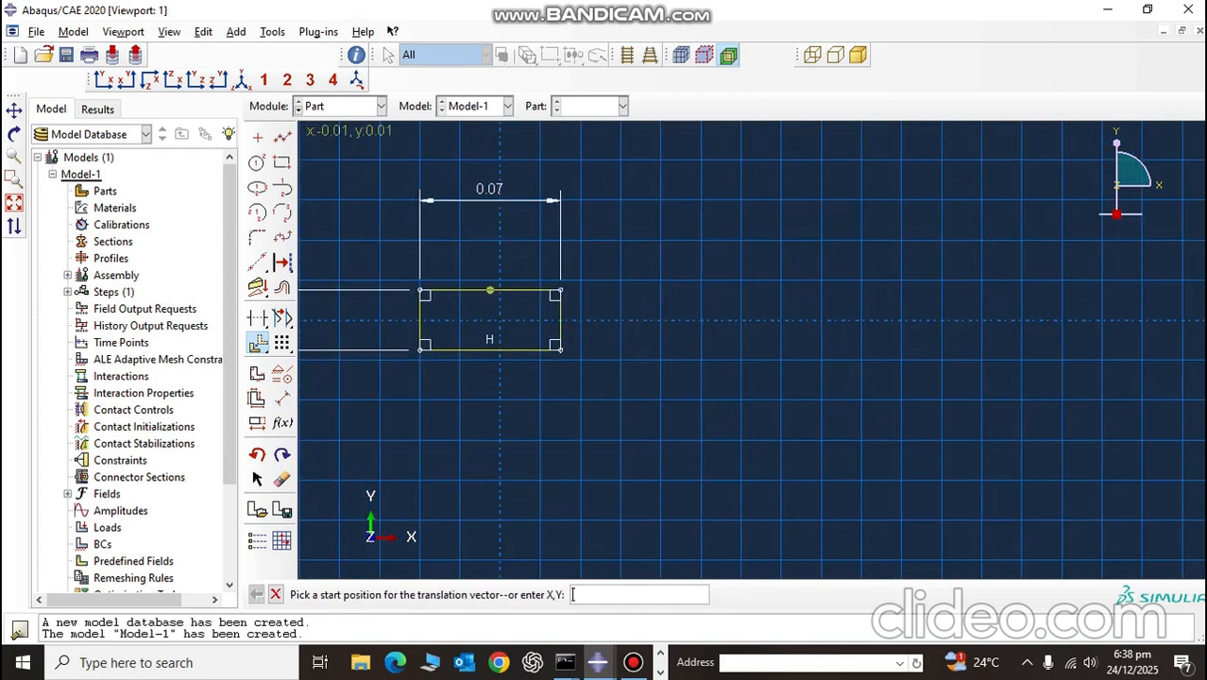
pyautogui.press('Escape')
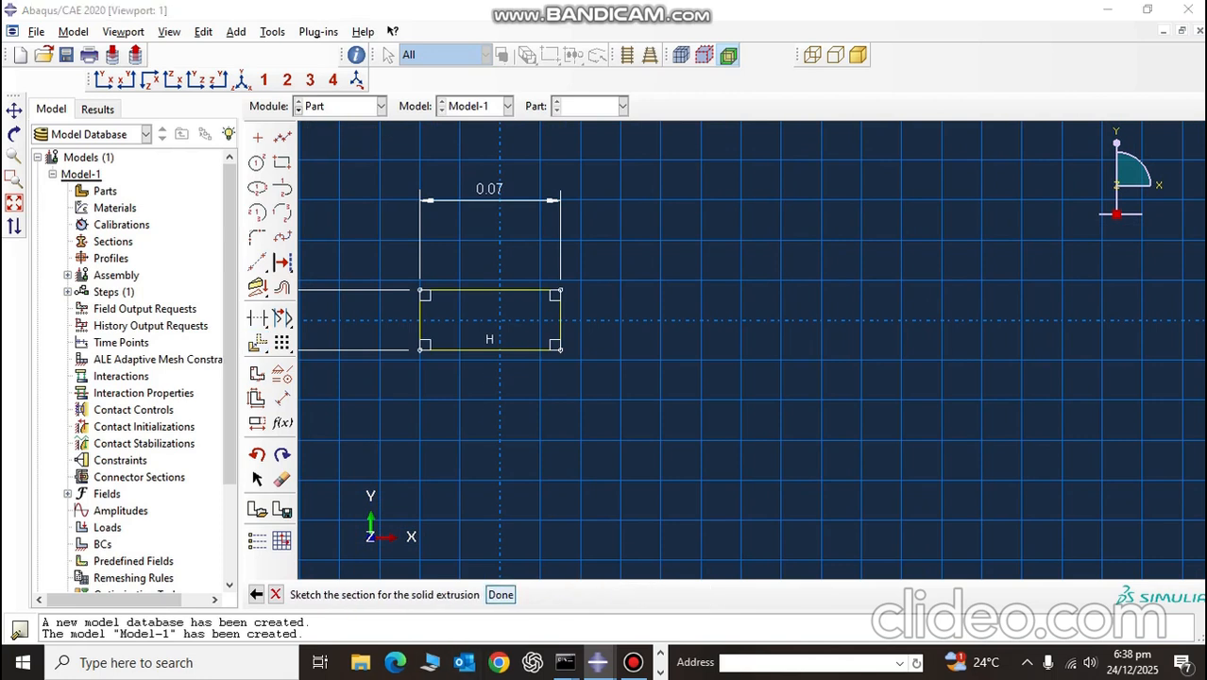
# Step: Finish the sketch and extrude the rectangle to a depth of 0.2E-3*7 + 5E-6*6
pyautogui.click(501, 594)
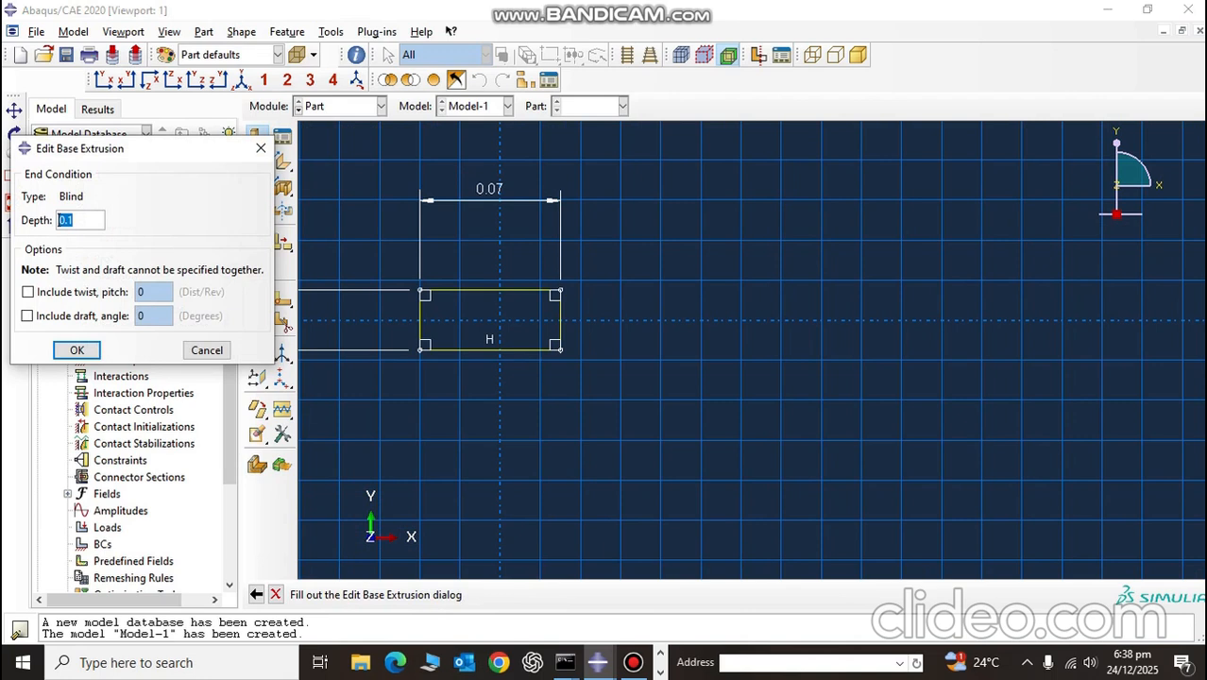
pyautogui.hotkey('shift', 'Right')
pyautogui.hotkey('shift', 'Right')
pyautogui.hotkey('shift', 'Right')
pyautogui.hotkey('ctrl', 'a')
pyautogui.press('BackSpace')
pyautogui.write('0.2E-3*7 +')
pyautogui.click(81, 220)
pyautogui.write('V')
pyautogui.press('BackSpace')
pyautogui.press('Right')
pyautogui.press('Right')
pyautogui.press('Right')
pyautogui.press('Right')
pyautogui.write('5E-6')
pyautogui.write('*5')
pyautogui.press('BackSpace')
pyautogui.write('6')
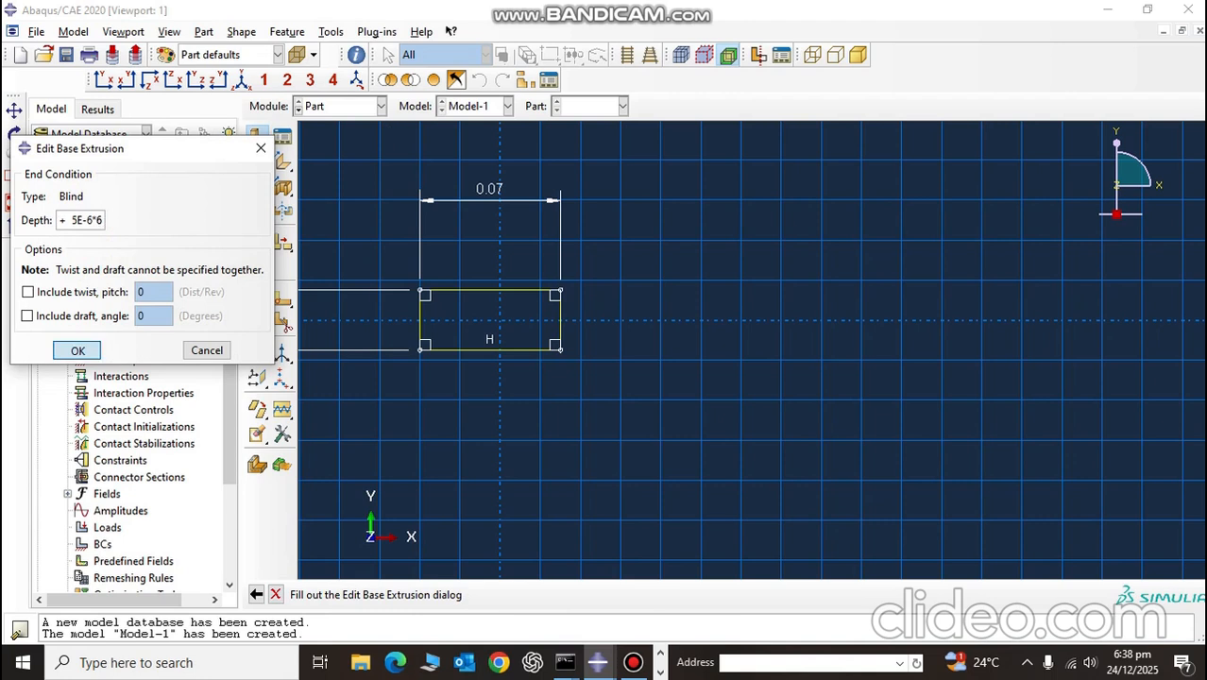
pyautogui.press('Return')
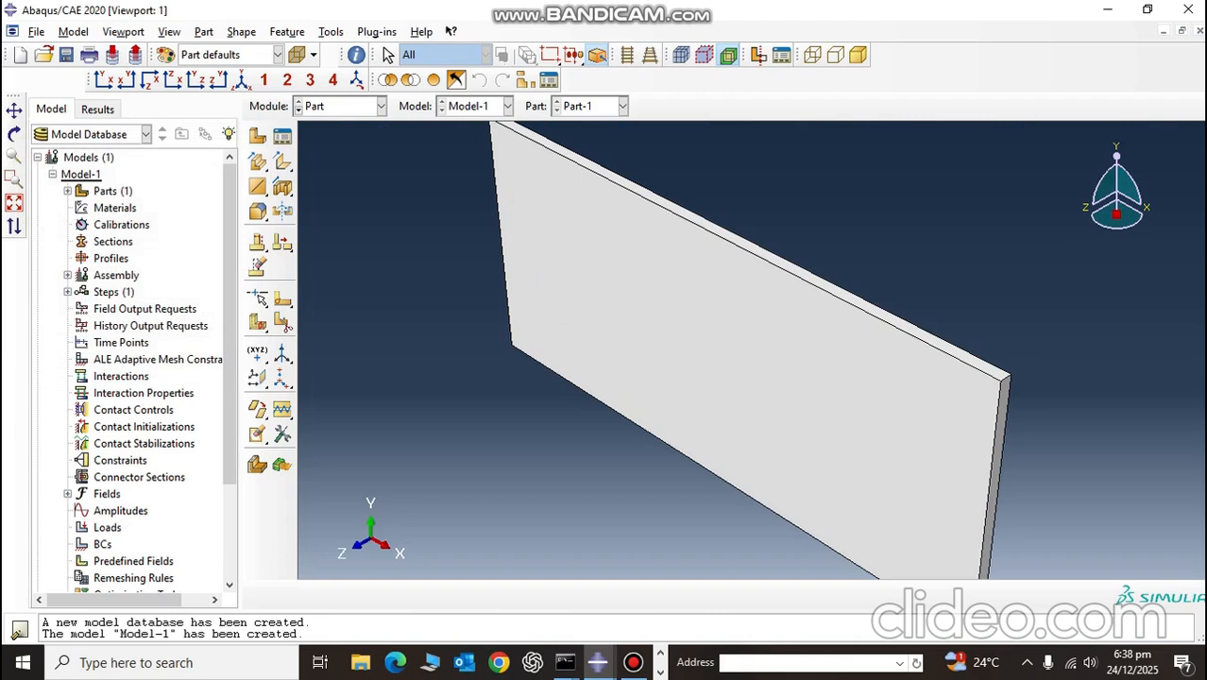
# Step: Create a datum plane offset 0.2E-3 from the plate's large back face, with the offset direction flipped into the plate
pyautogui.click(173, 80)
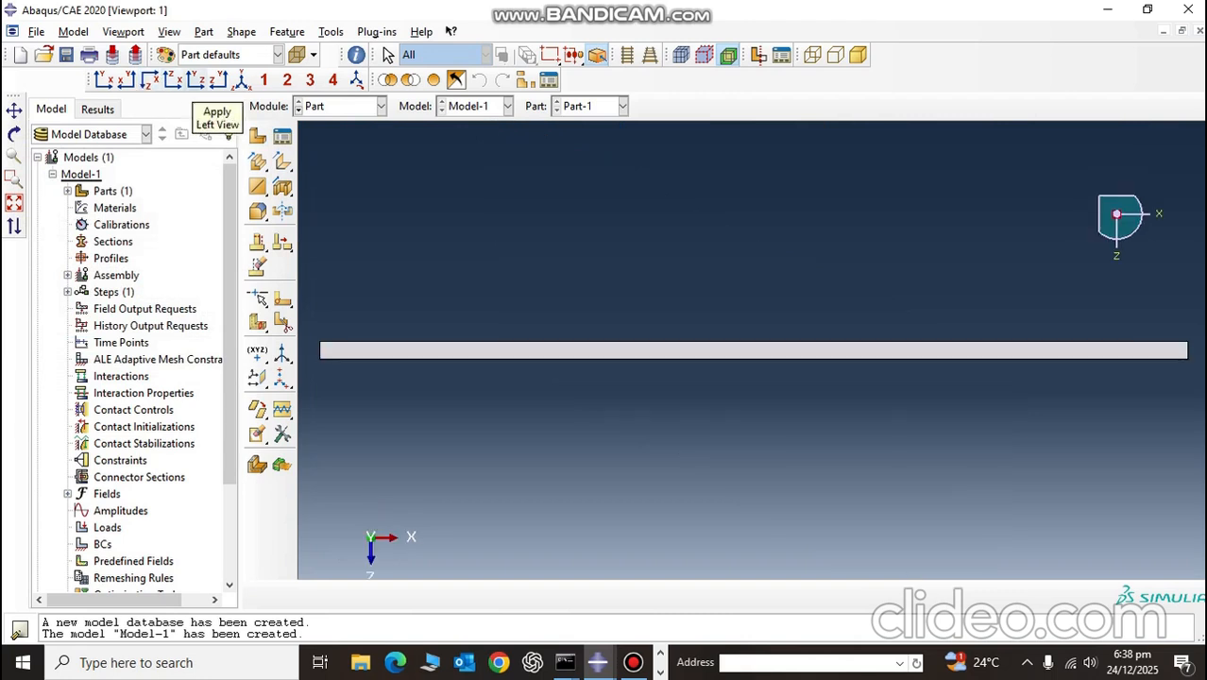
pyautogui.click(195, 80)
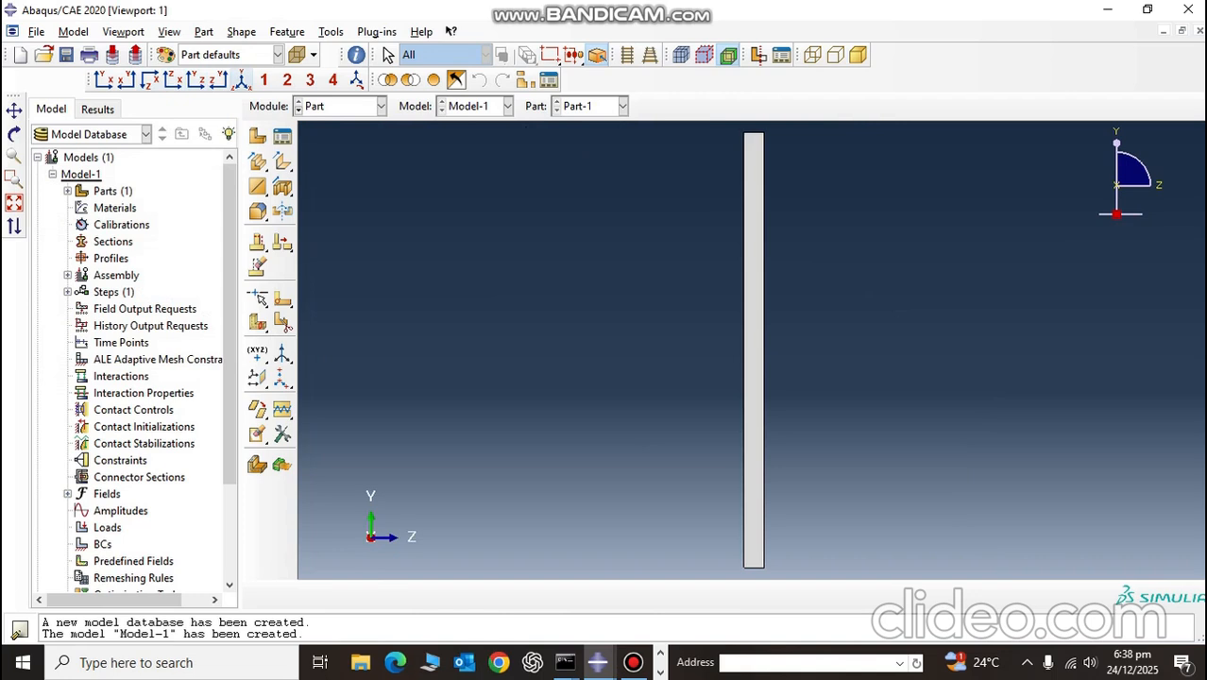
pyautogui.click(242, 80)
pyautogui.moveTo(257, 379); pyautogui.dragTo(329, 380)
pyautogui.keyDown('ctrl'); pyautogui.keyDown('alt'); pyautogui.moveTo(878, 280); pyautogui.dragTo(742, 331); pyautogui.keyUp('alt'); pyautogui.keyUp('ctrl')
pyautogui.click(741, 333)
pyautogui.click(506, 595)
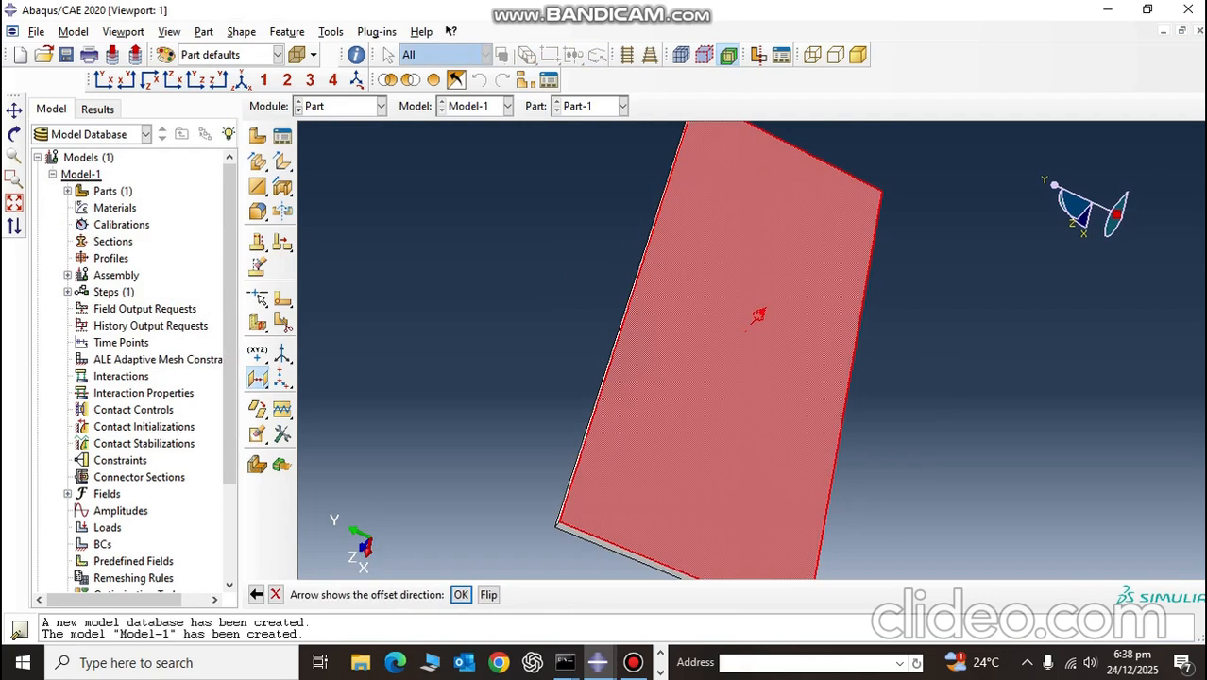
pyautogui.click(489, 594)
pyautogui.click(461, 595)
pyautogui.write('0.2E')
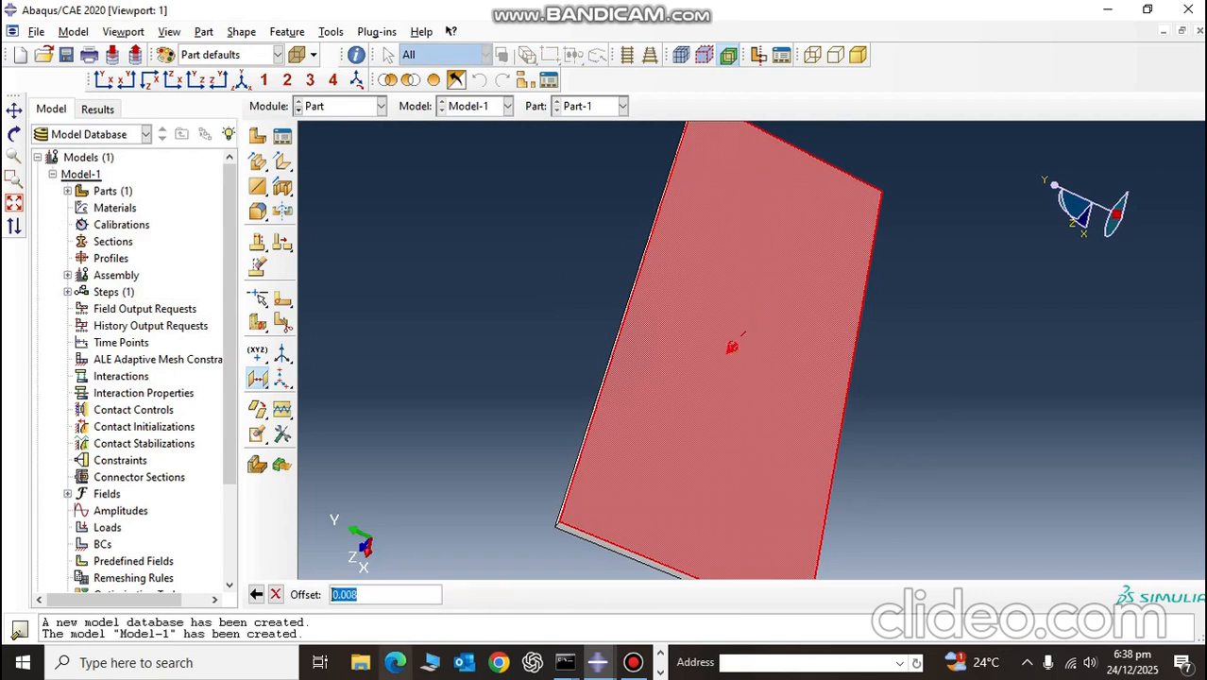
pyautogui.write('-3')
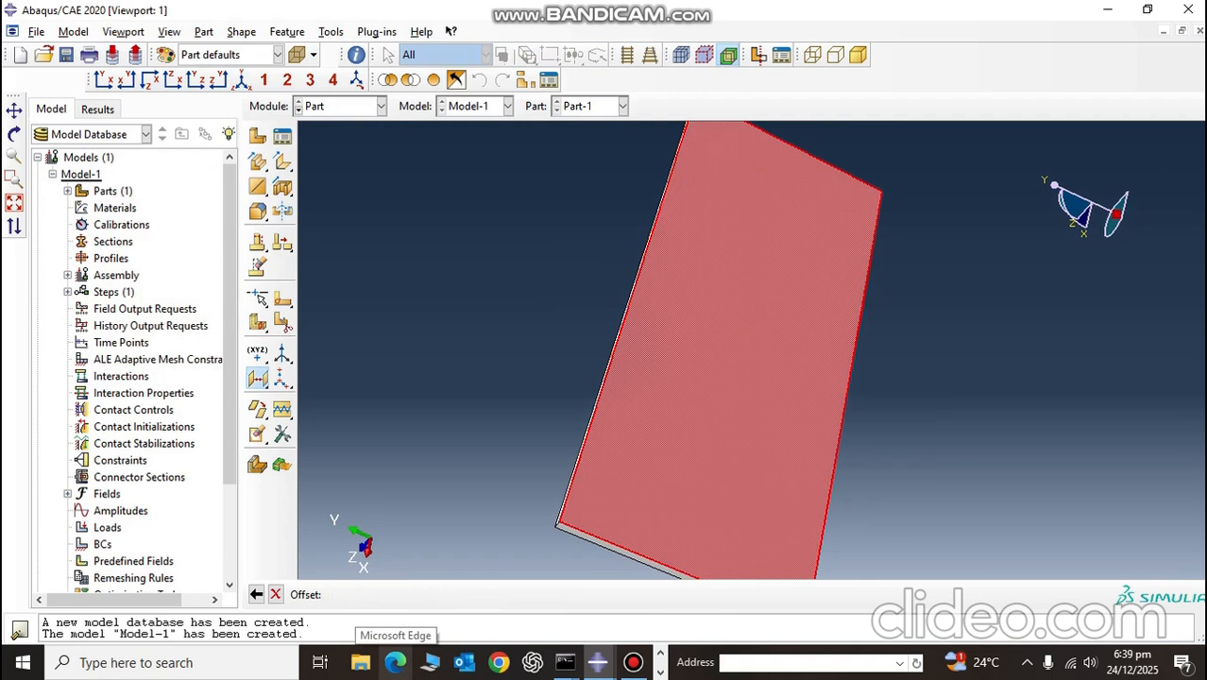
pyautogui.press('Return')
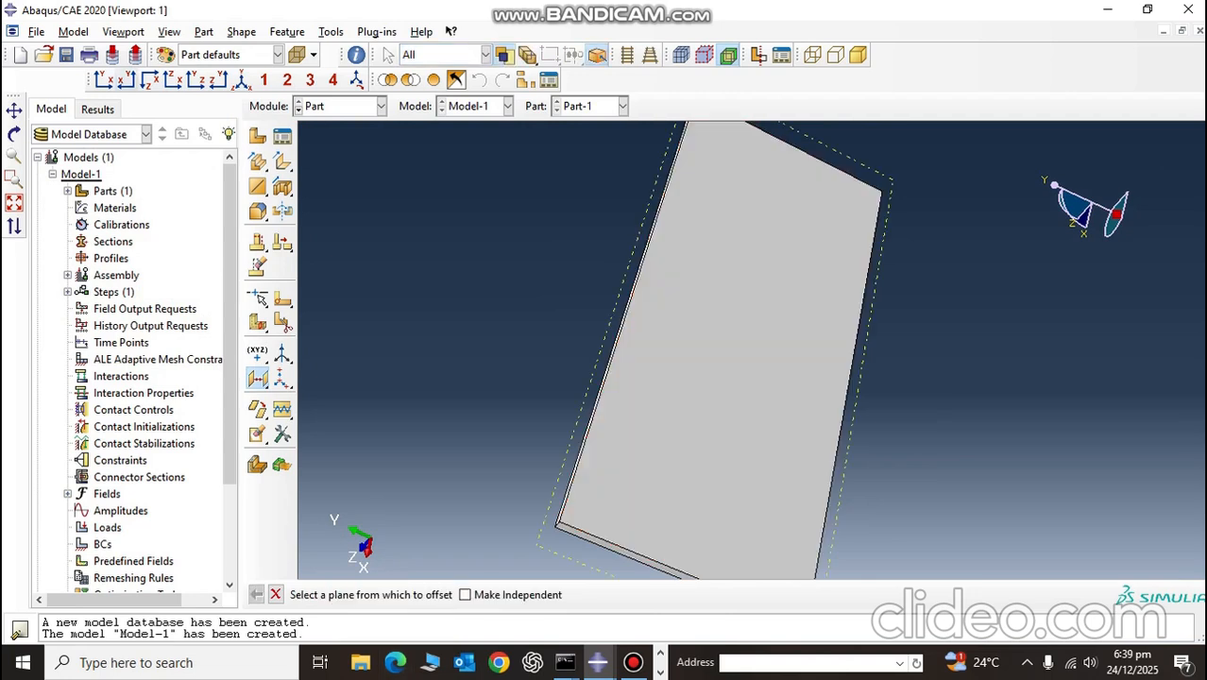
# Step: Create a second datum plane offset 5E-6 from the existing datum plane, further into the plate along Z
pyautogui.click(127, 79)
pyautogui.click(150, 79)
pyautogui.scroll(-10, 357, 348)
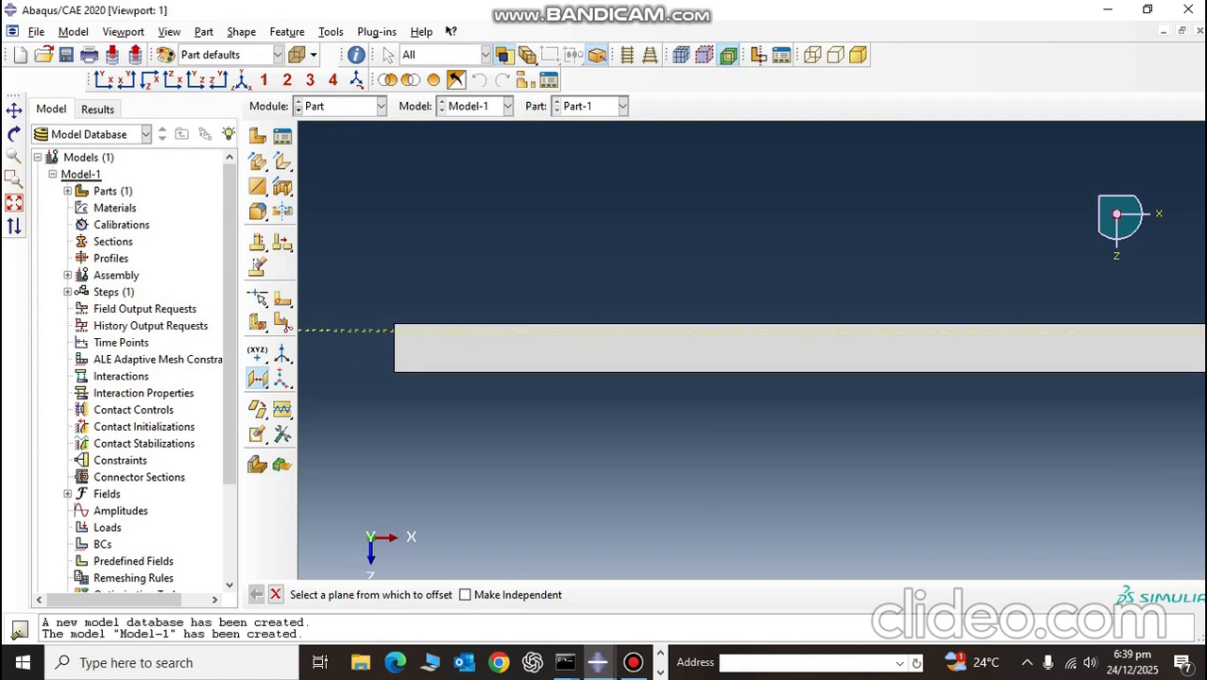
pyautogui.scroll(-5, 406, 326)
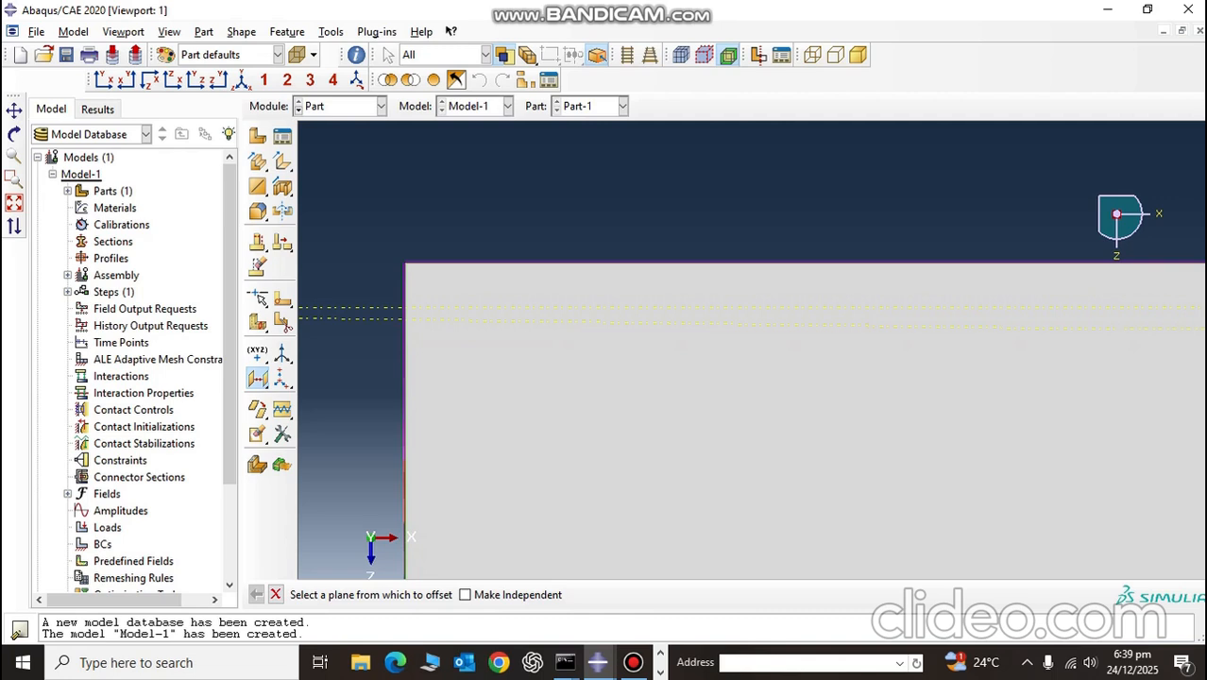
pyautogui.click(376, 319)
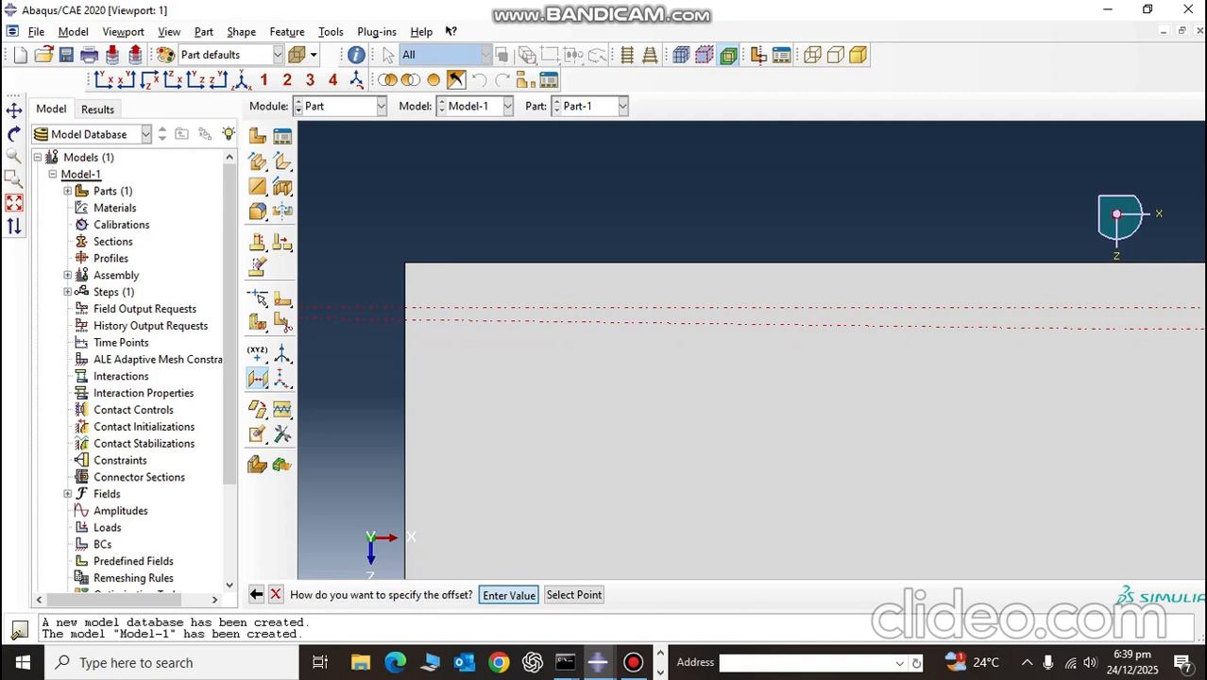
pyautogui.click(507, 594)
pyautogui.click(462, 596)
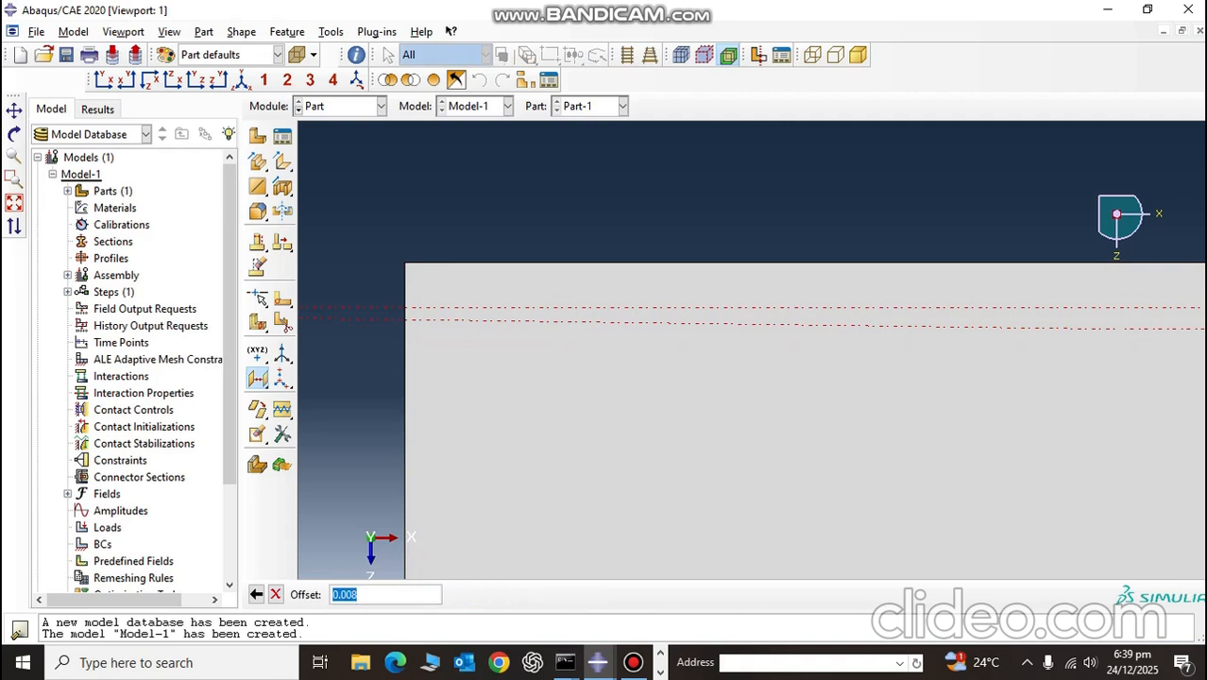
pyautogui.click(256, 594)
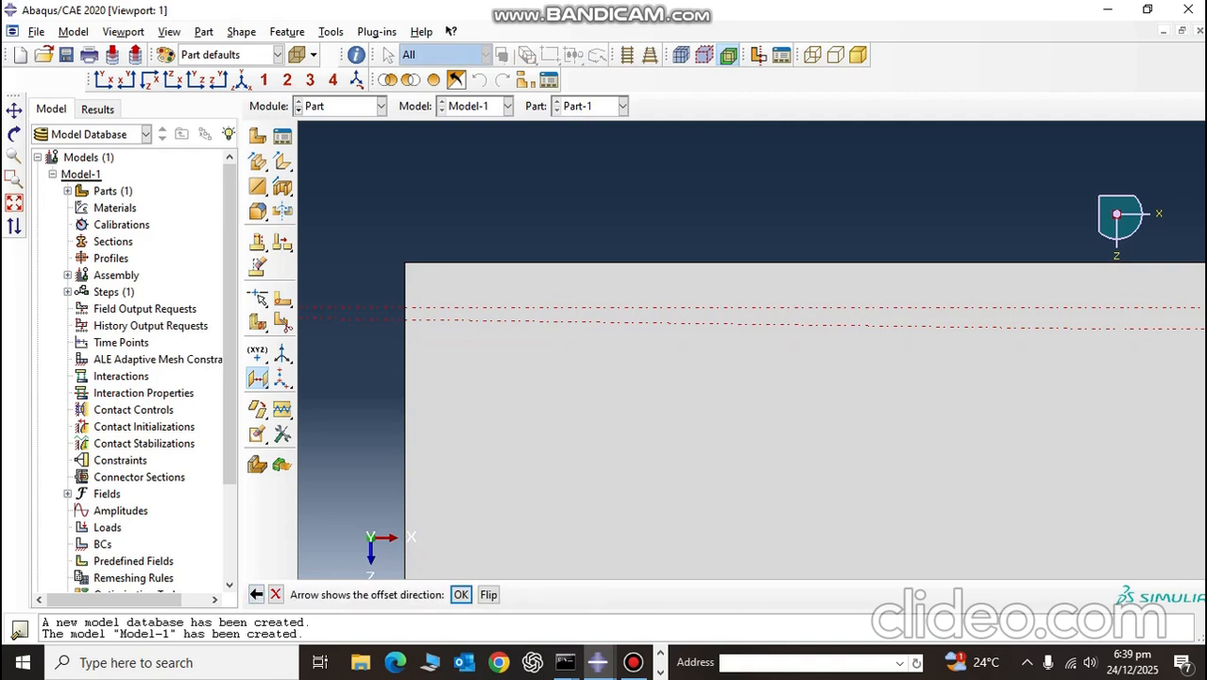
pyautogui.click(15, 202)
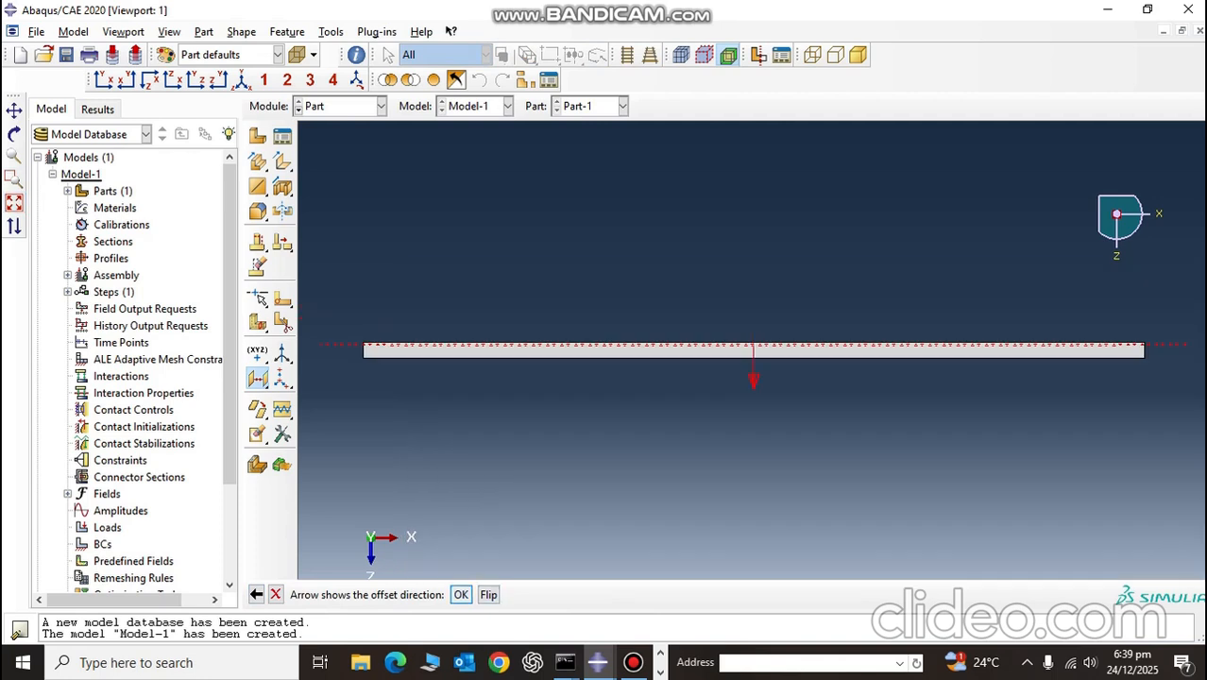
pyautogui.click(461, 595)
pyautogui.scroll(-9, 335, 357)
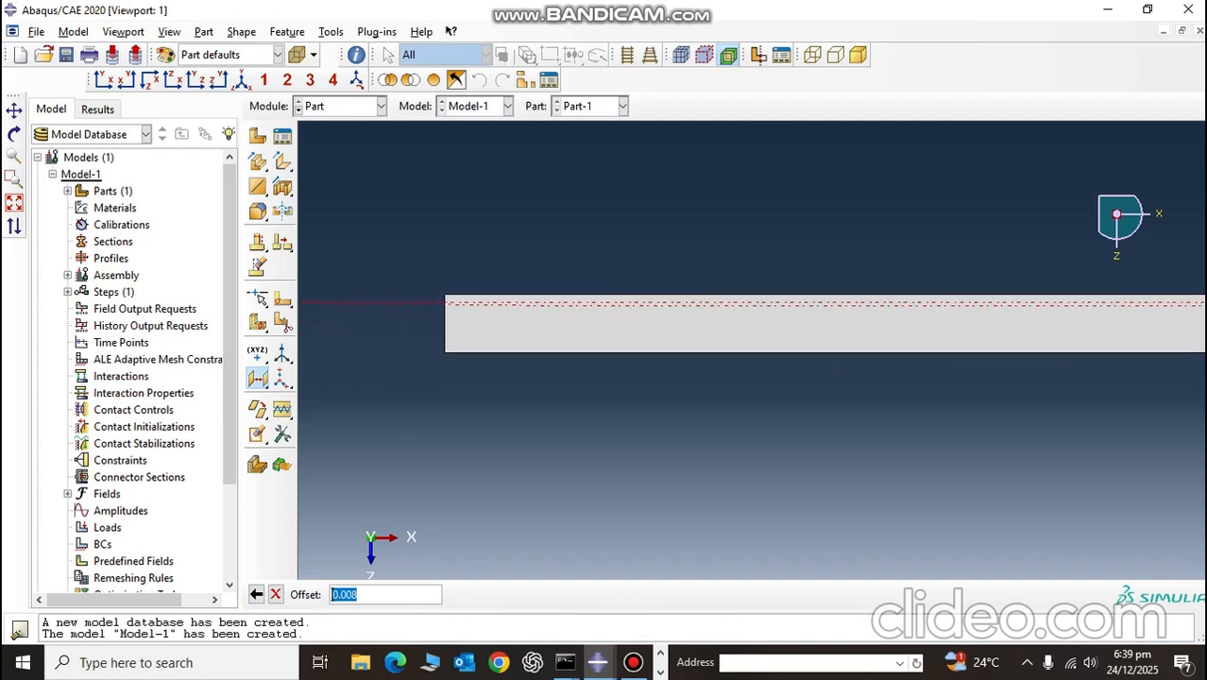
pyautogui.scroll(-8, 441, 318)
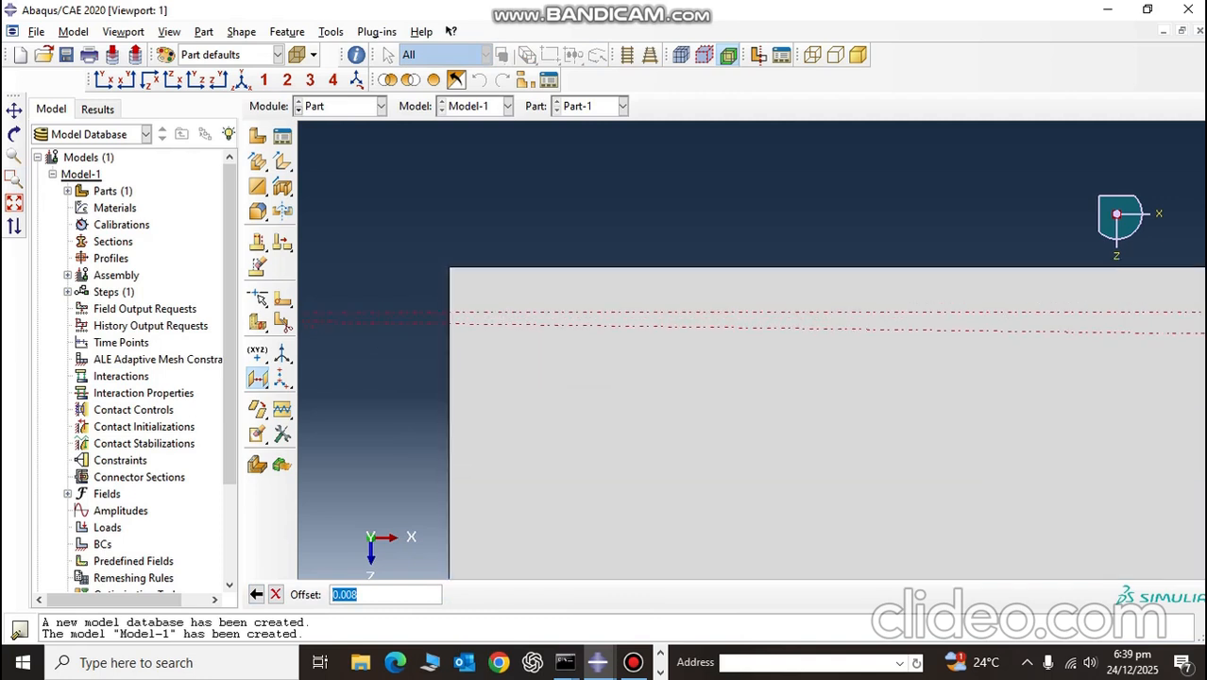
pyautogui.write('5E-6')
pyautogui.press('Return')
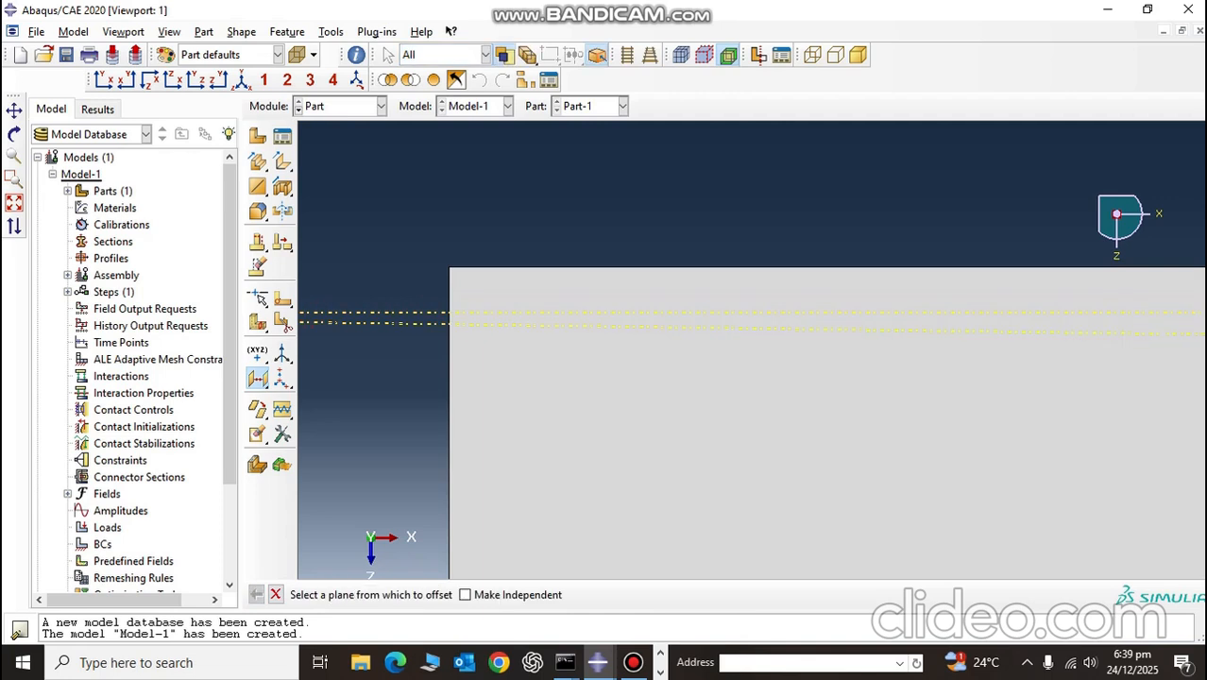
pyautogui.scroll(-12, 440, 323)
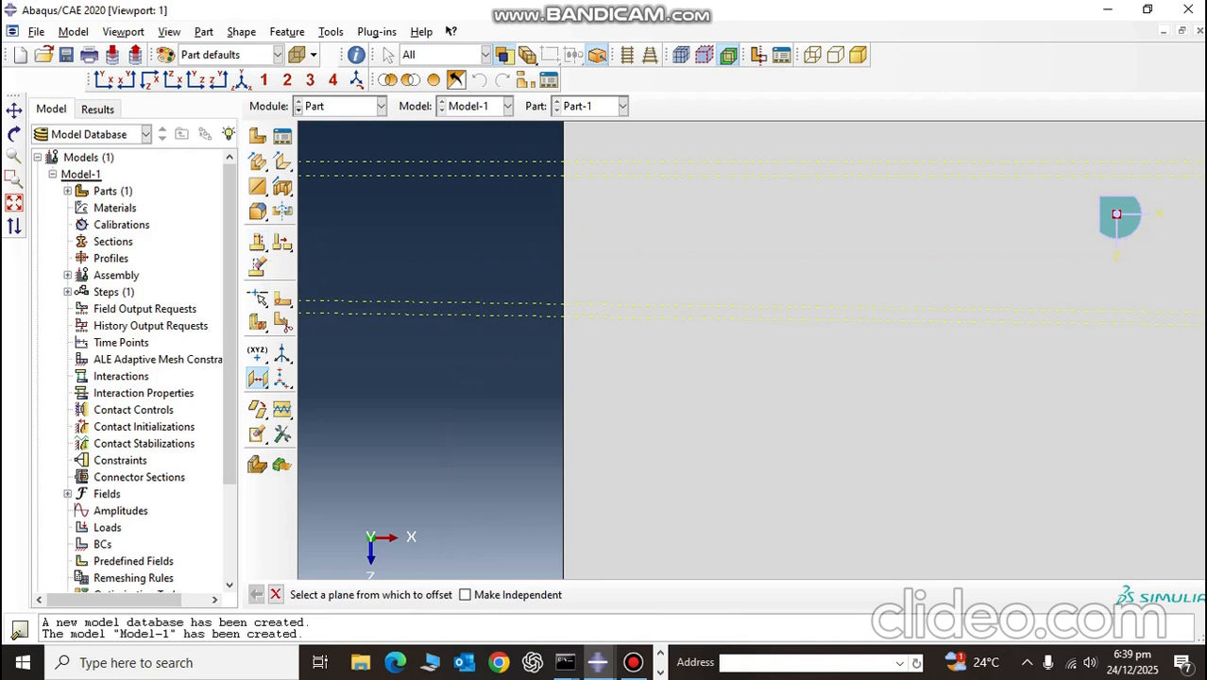
# Step: Create a datum plane offset 0.2E-3 from the first 5E-6 datum plane, further into the plate along Z
pyautogui.click(510, 316)
pyautogui.click(507, 595)
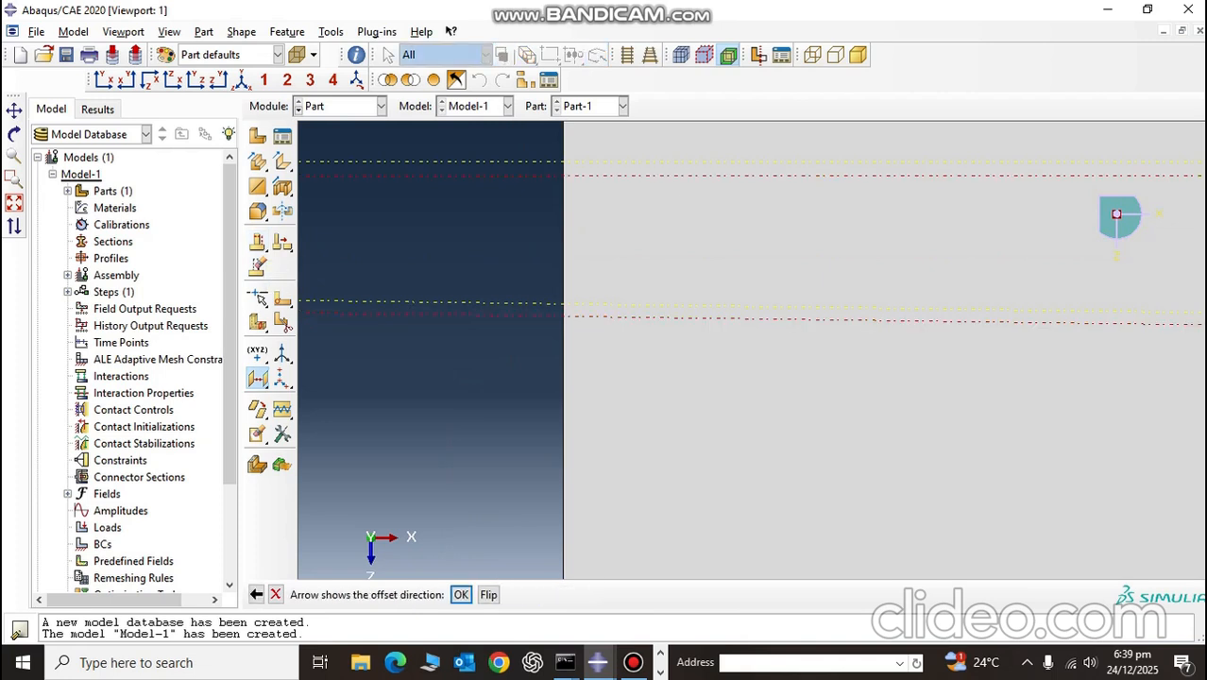
pyautogui.press('Return')
pyautogui.write('0.25')
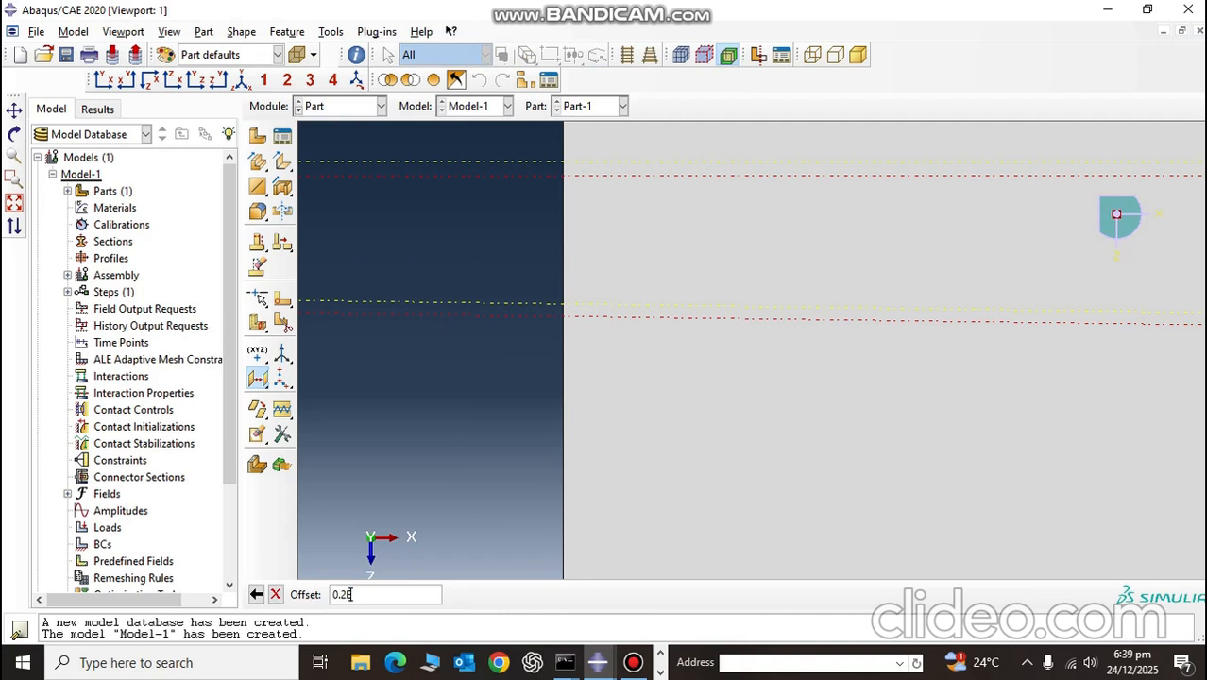
pyautogui.press('Return')
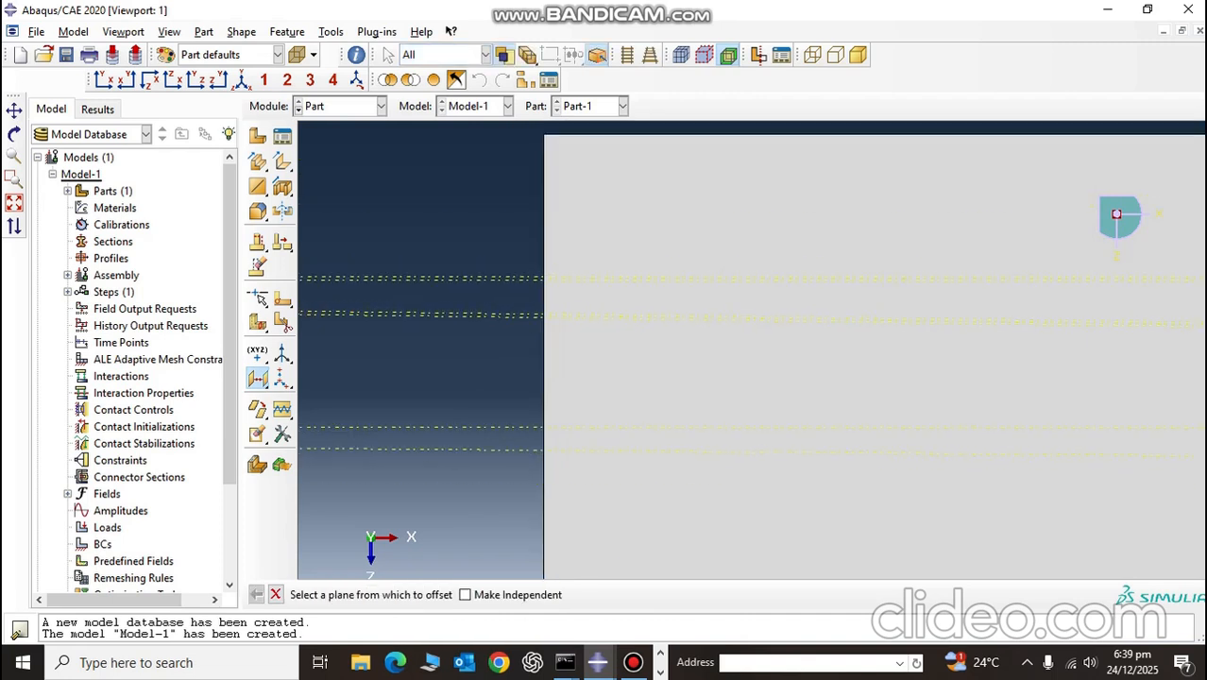
# Step: Create a datum plane offset 5E-6 from the second 0.2E-3 layer plane, in the same direction through the plate
pyautogui.scroll(-5, 518, 445)
pyautogui.click(517, 413)
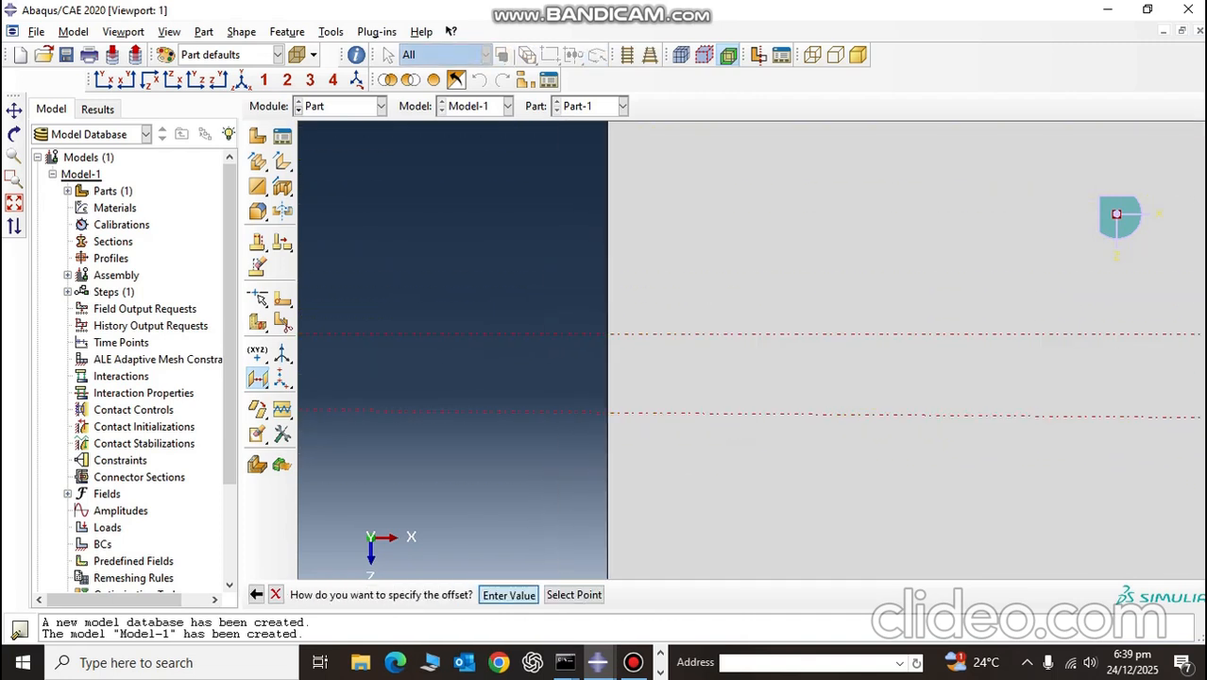
pyautogui.press('Return')
pyautogui.press('Return')
pyautogui.write('5E-3')
# Step: Offset a datum plane 0.2E-3 from the second 5E-6 plane to mark the end of the third thick layer
pyautogui.press('Return')
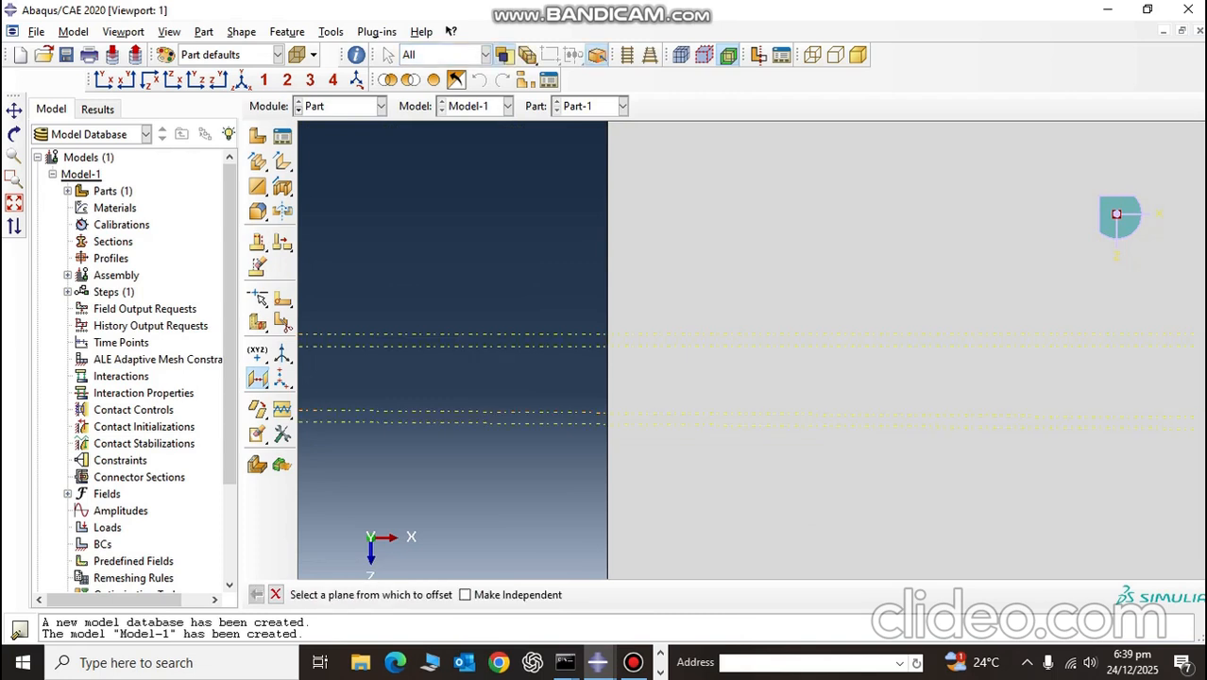
pyautogui.click(517, 423)
pyautogui.press('Return')
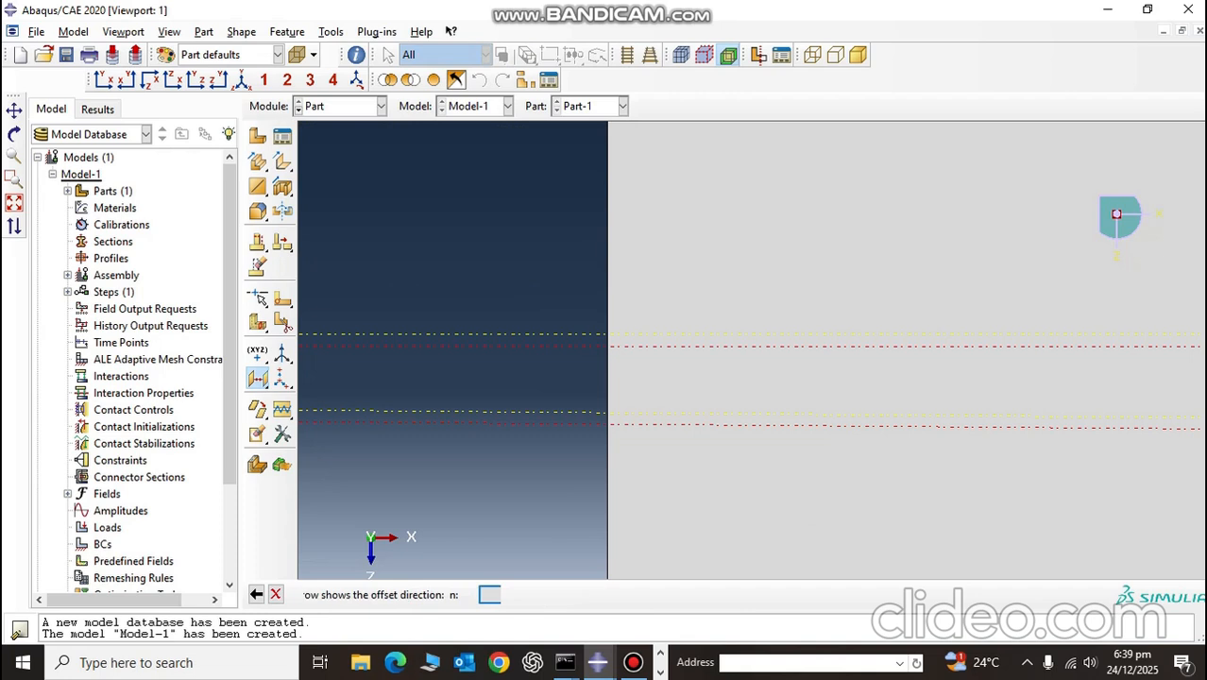
pyautogui.press('Return')
pyautogui.write('0.2')
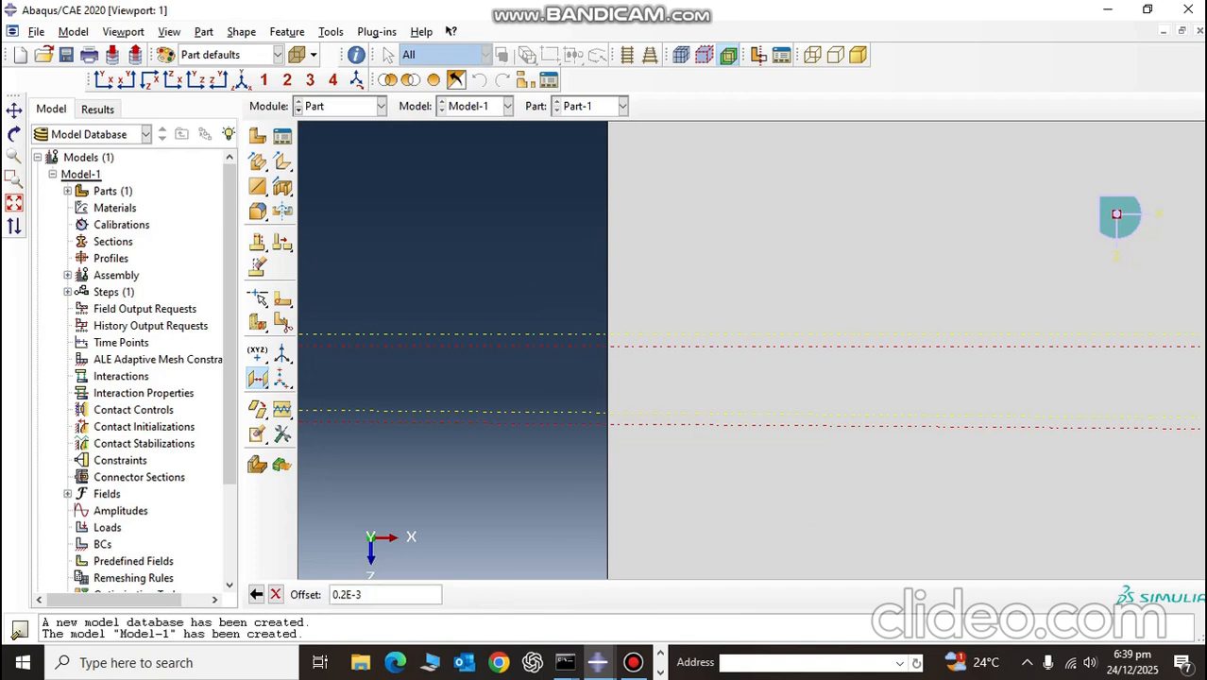
pyautogui.write('E-3')
pyautogui.press('Return')
# Step: Offset a datum plane 5E-6 from the third 0.2E-3 layer plane to mark the third thin layer
pyautogui.scroll(-8, 567, 496)
pyautogui.click(549, 428)
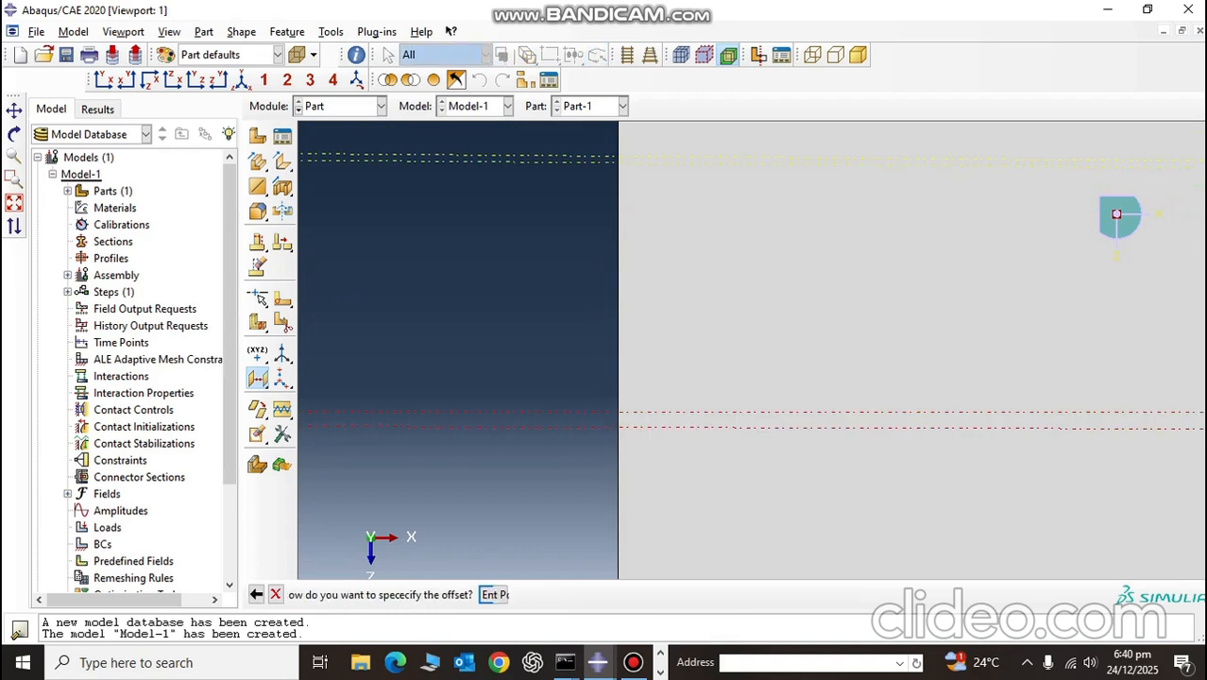
pyautogui.press('Return')
pyautogui.press('Return')
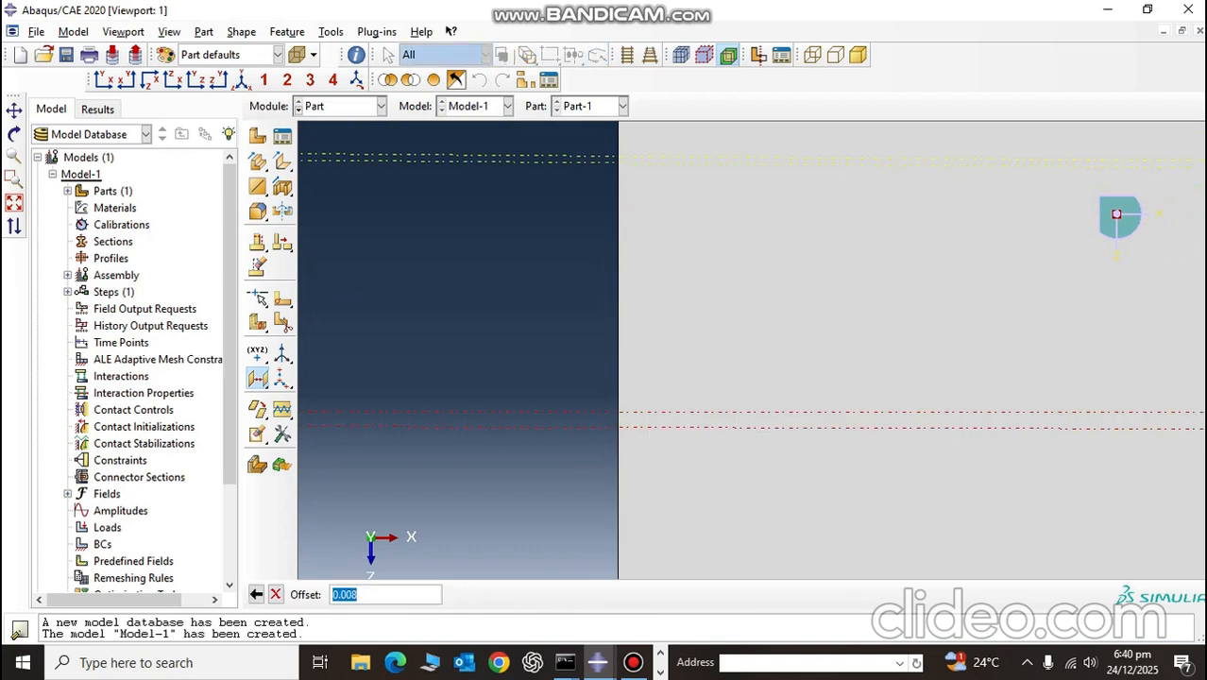
pyautogui.write('5E')
pyautogui.press('Return')
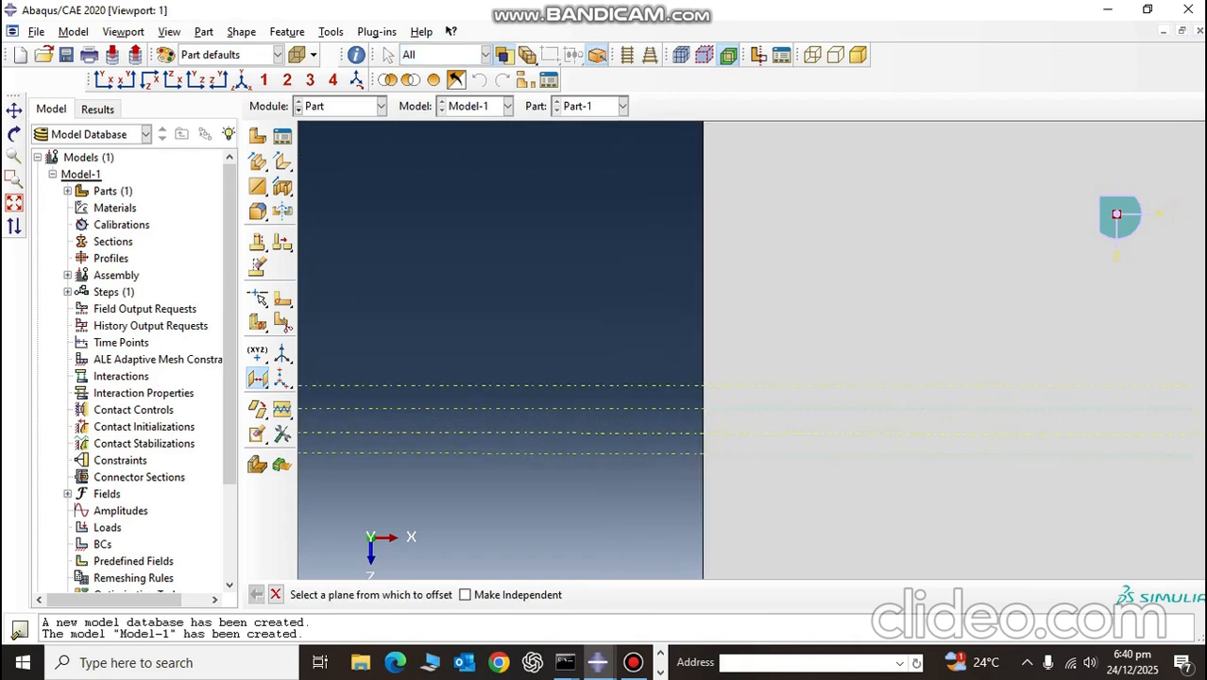
# Step: Offset a datum plane 0.2E-3 from the third 5E-6 plane to mark the end of the fourth thick layer
pyautogui.click(718, 454)
pyautogui.press('Return')
pyautogui.press('Return')
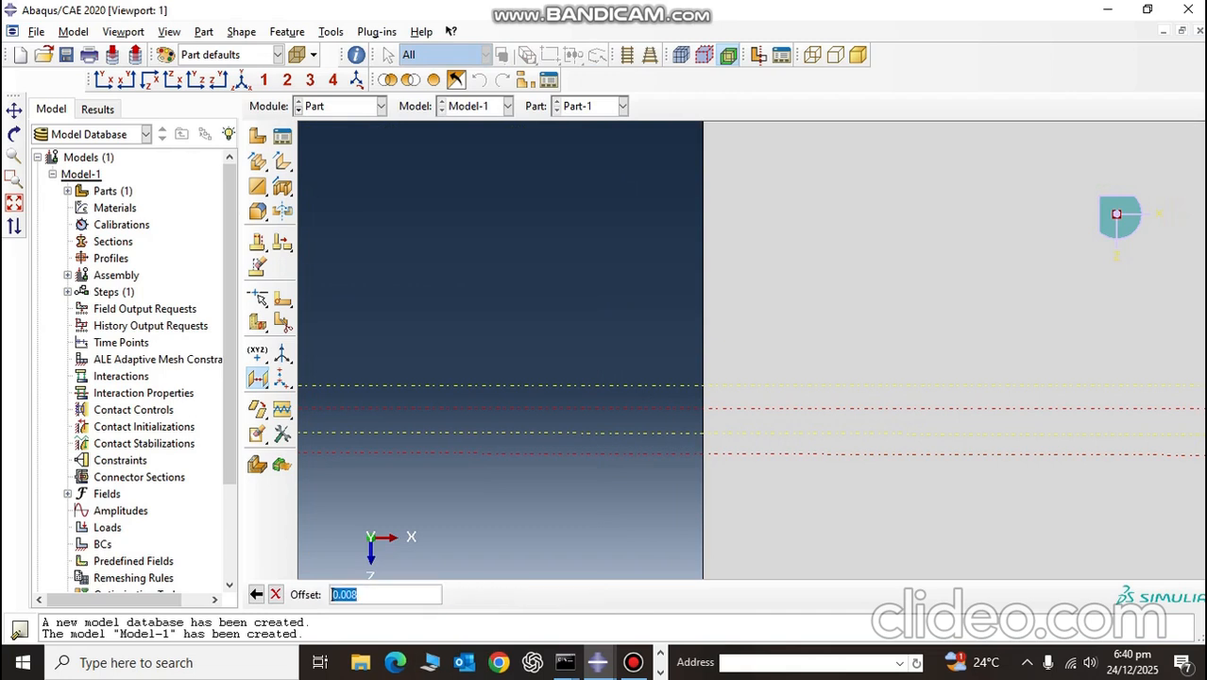
pyautogui.press('Return')
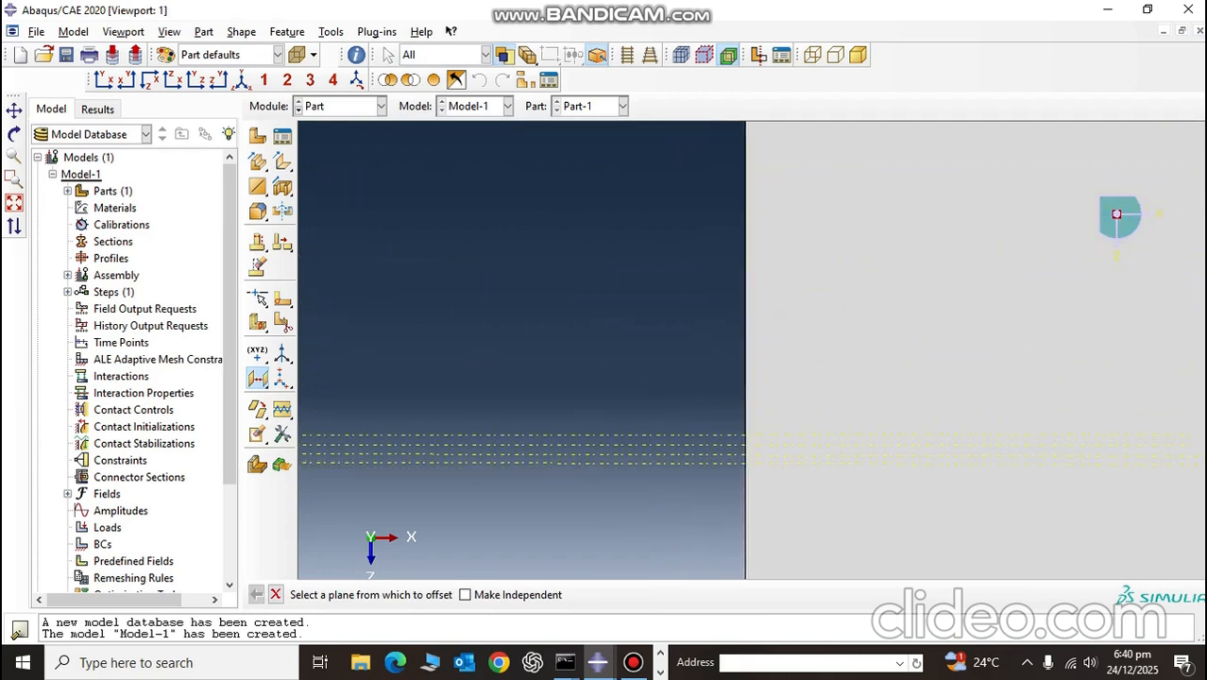
pyautogui.click(567, 443)
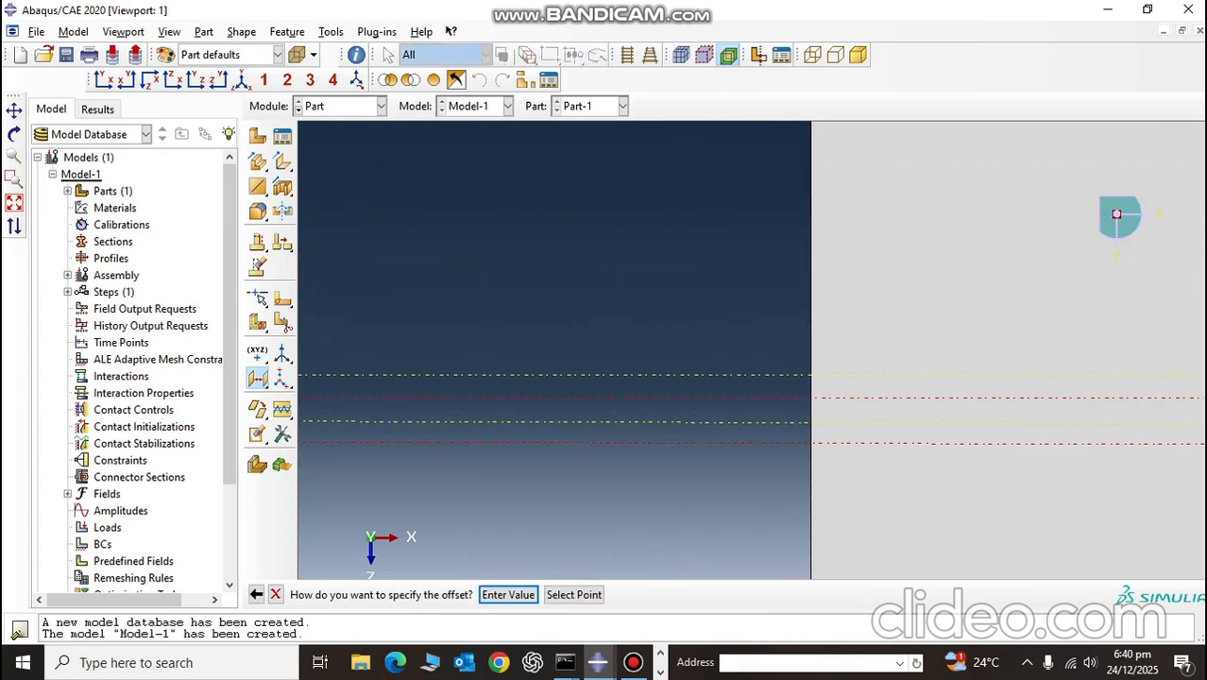
pyautogui.click(507, 595)
pyautogui.click(460, 595)
pyautogui.write('0')
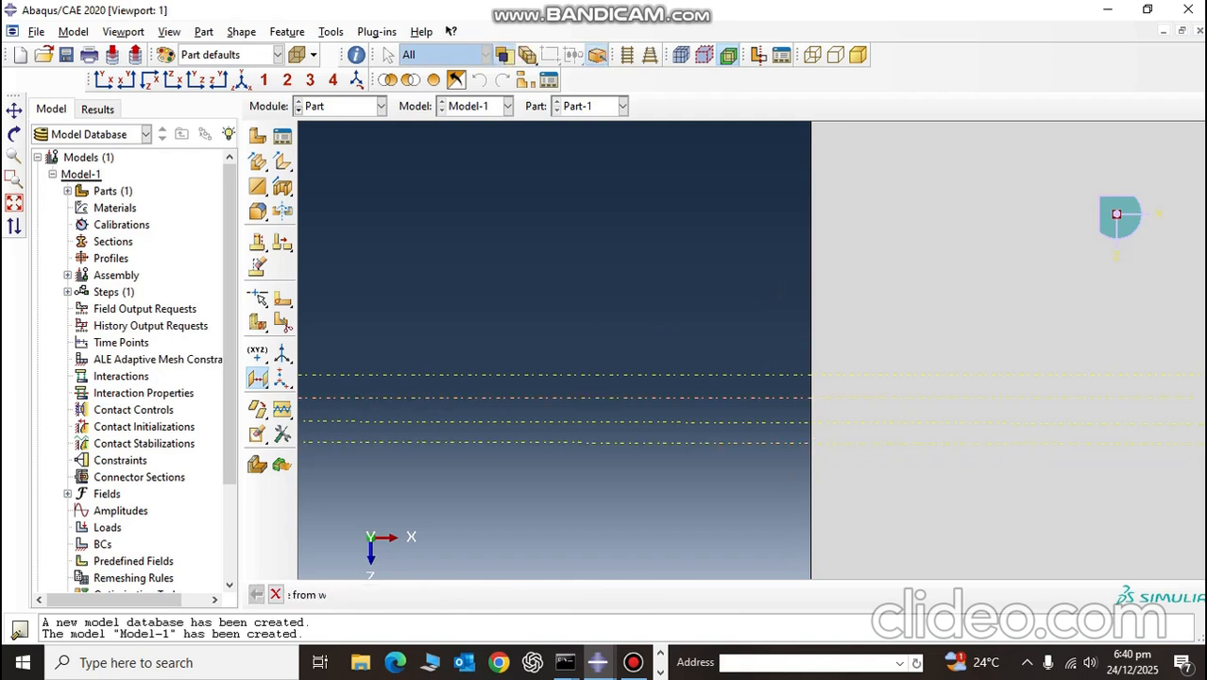
pyautogui.press('Return')
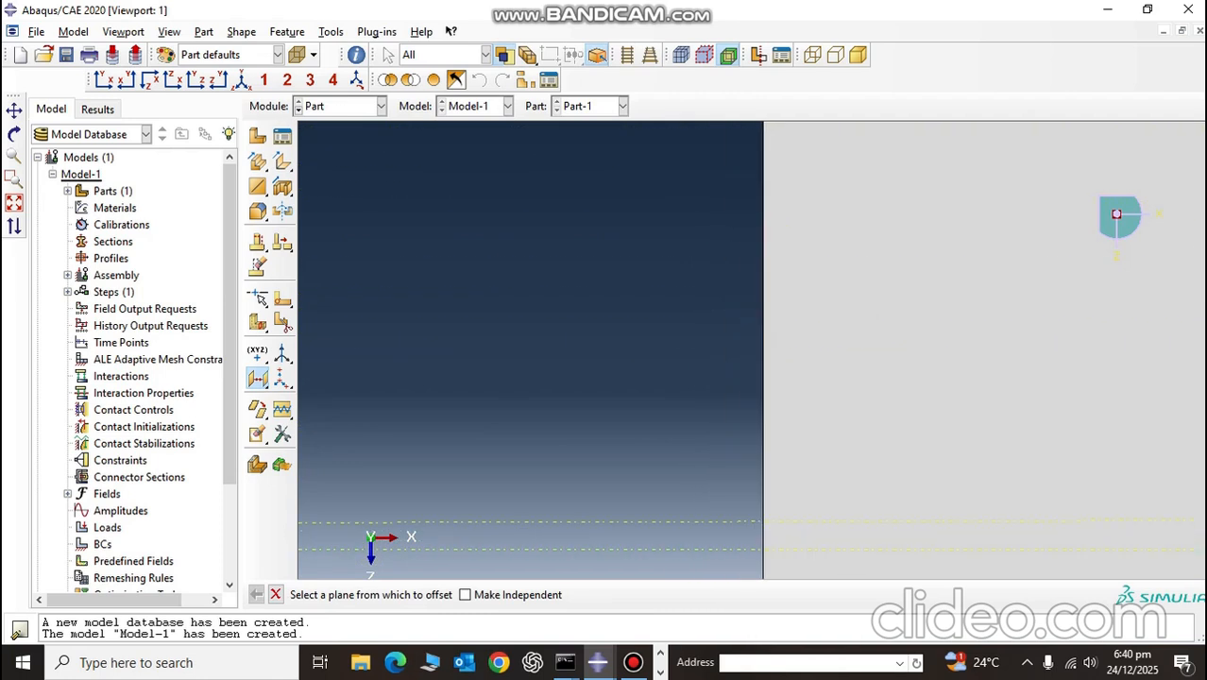
# Step: Offset a datum plane 5E-6 from the fourth 0.2E-3 layer plane to mark the fourth thin layer
pyautogui.click(765, 549)
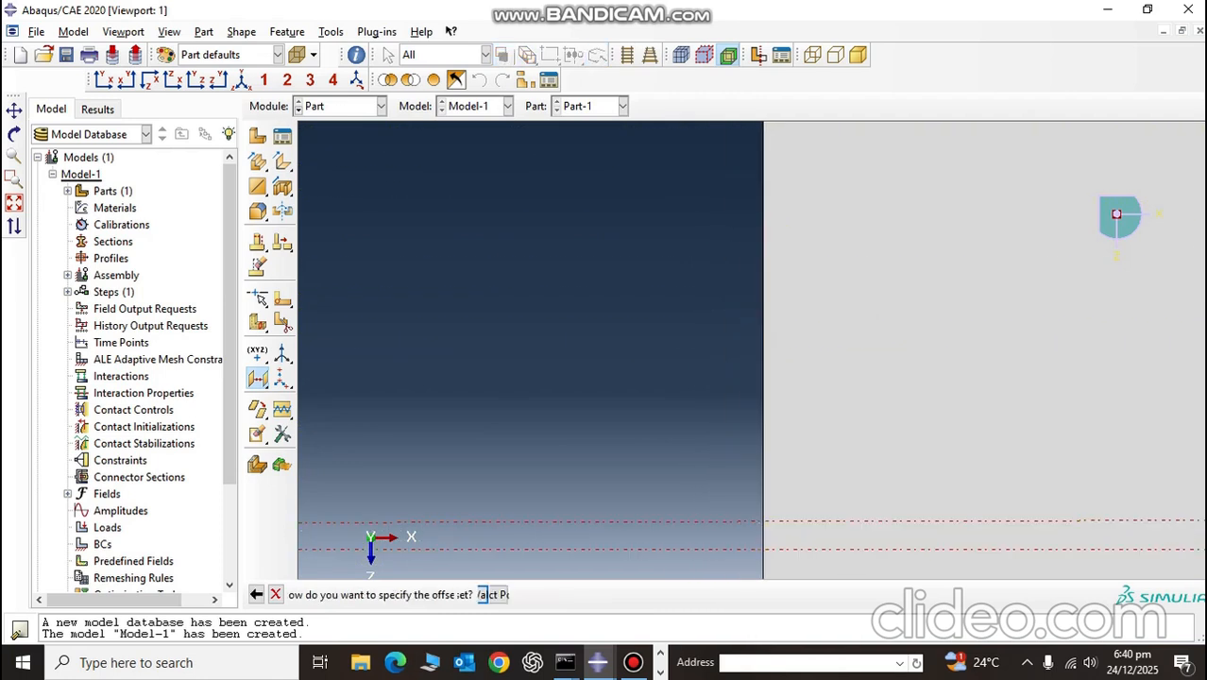
pyautogui.press('Return')
pyautogui.press('Return')
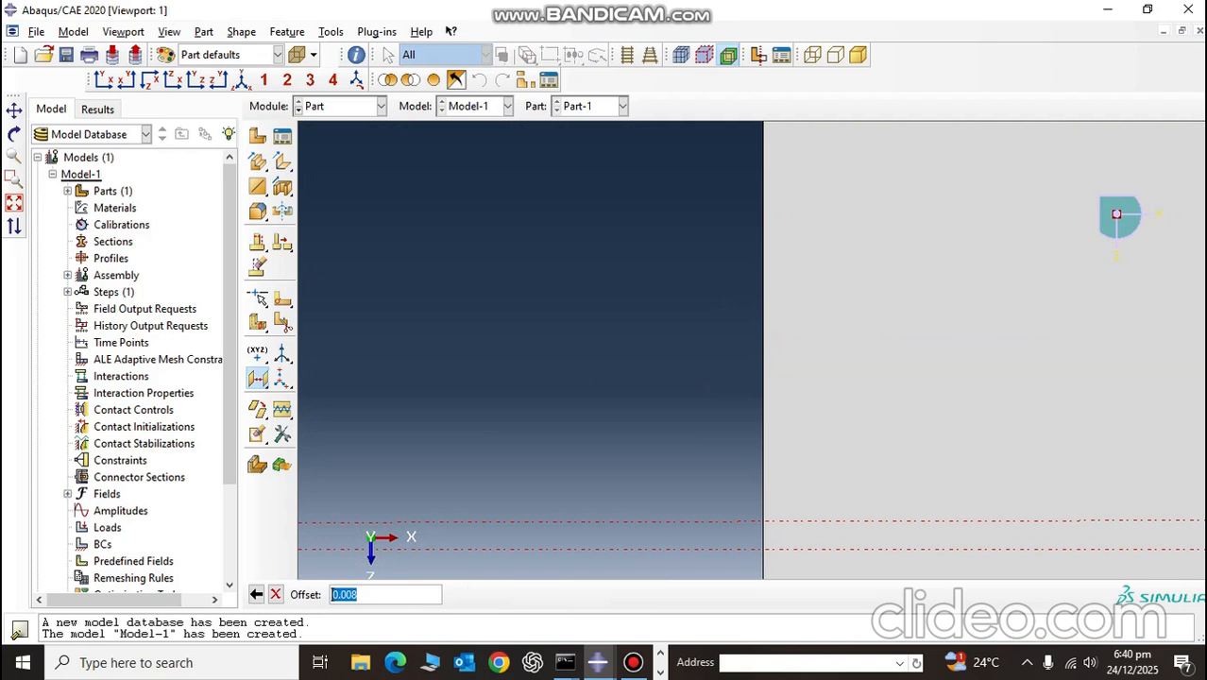
pyautogui.write('5E-6')
pyautogui.press('Return')
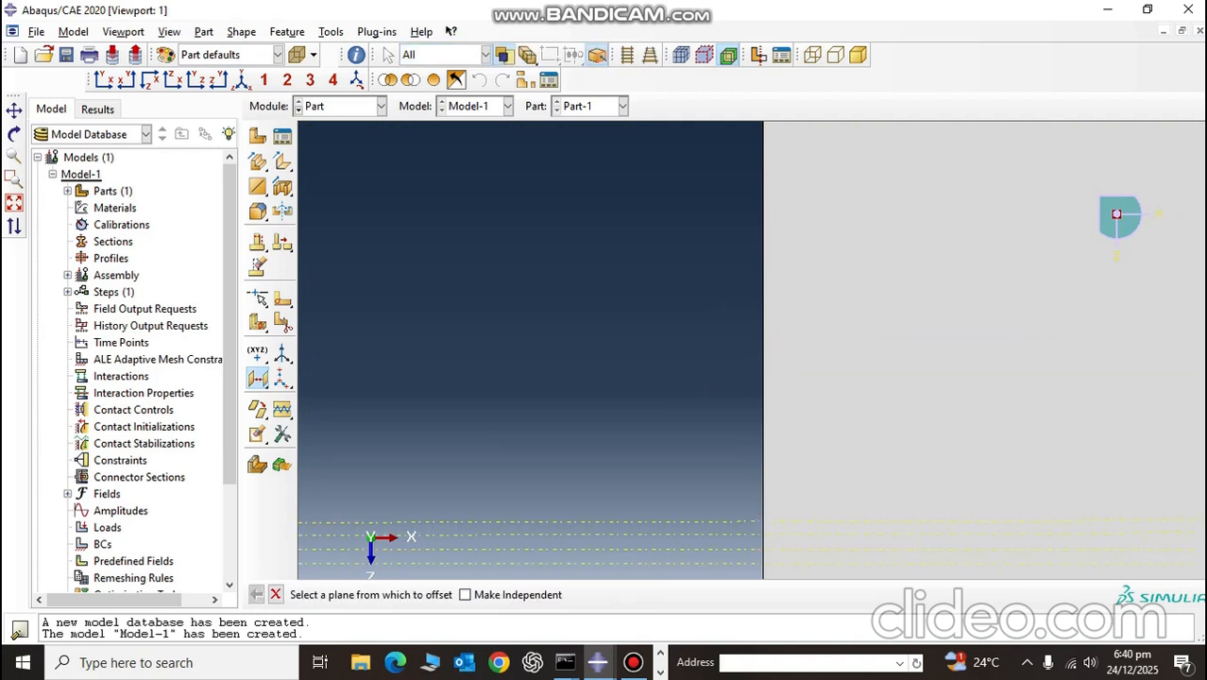
# Step: Offset a datum plane 0.2E-3 from the fourth 5E-6 plane to mark the end of the fifth thick layer
pyautogui.click(661, 564)
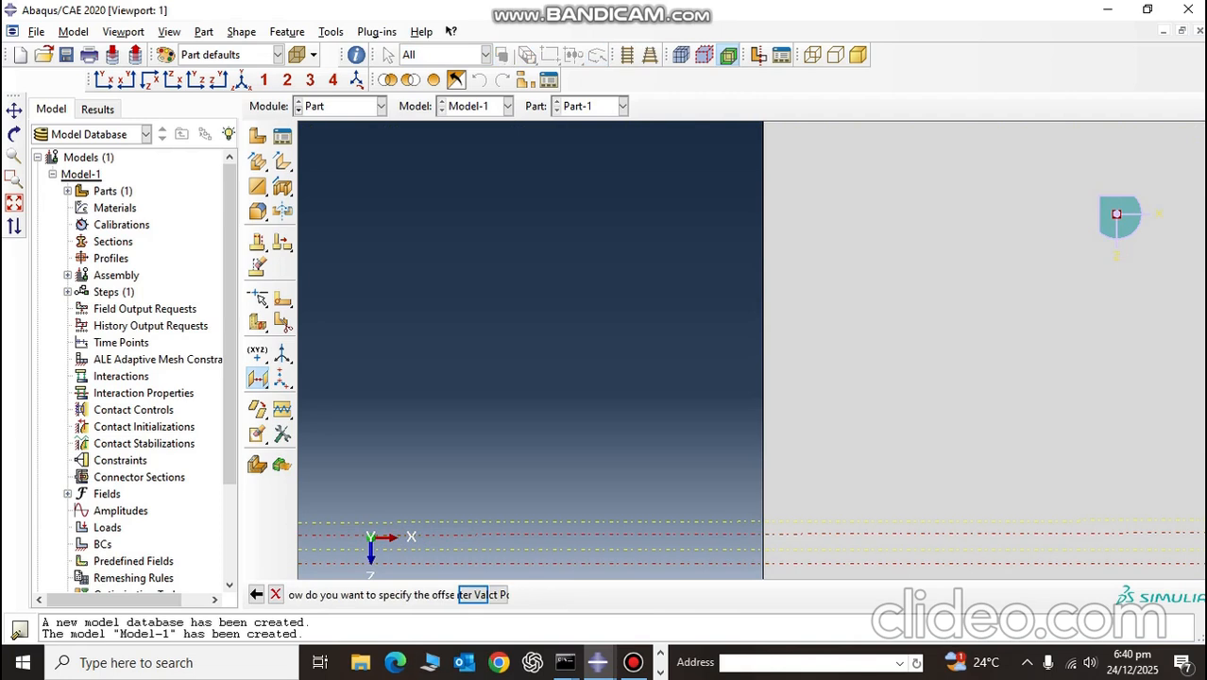
pyautogui.press('Return')
pyautogui.press('Return')
pyautogui.write('0.2E-3')
pyautogui.press('Return')
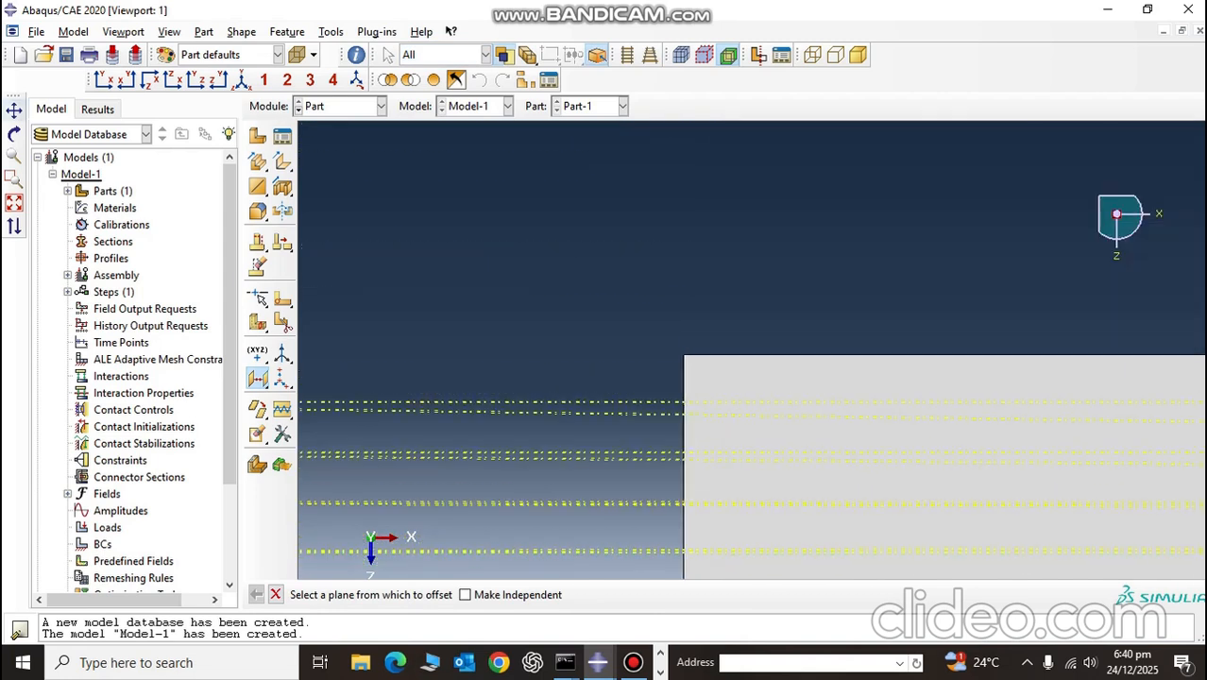
# Step: Offset a datum plane 5E-6 from the fifth 0.2E-3 layer plane to mark the fifth thin layer
pyautogui.click(14, 111)
pyautogui.moveTo(679, 485); pyautogui.dragTo(636, 182)
pyautogui.scroll(-2, 635, 182)
pyautogui.scroll(-8, 625, 274)
pyautogui.press('Escape')
pyautogui.click(627, 322)
pyautogui.press('Return')
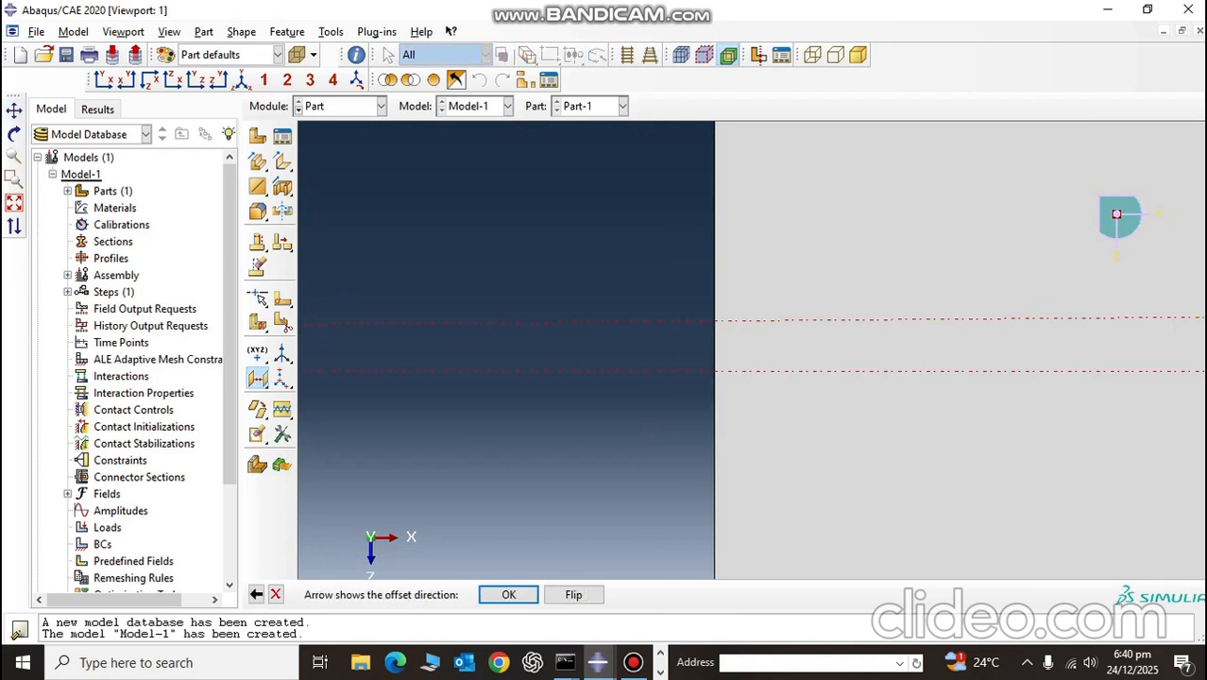
pyautogui.press('Return')
pyautogui.write('10')
pyautogui.press('Return')
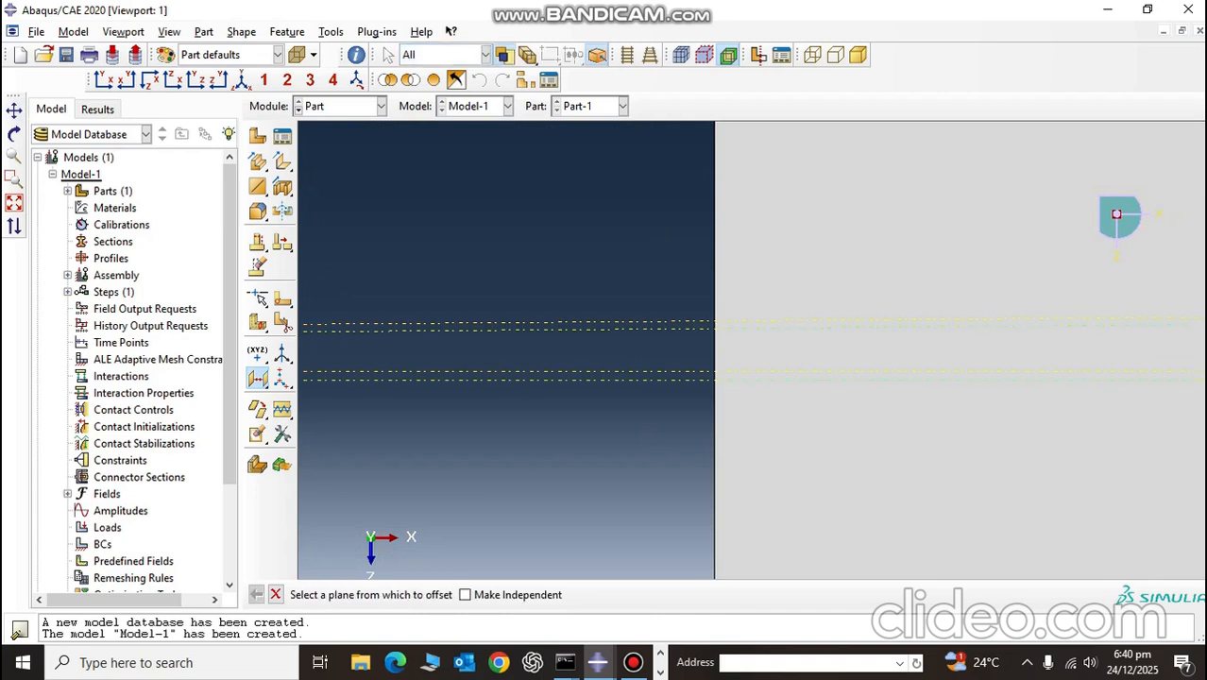
# Step: Offset a datum plane 0.2E-3 from the fifth 5E-6 plane to mark the end of the sixth thick layer
pyautogui.click(628, 329)
pyautogui.press('Return')
pyautogui.press('Return')
pyautogui.write('0')
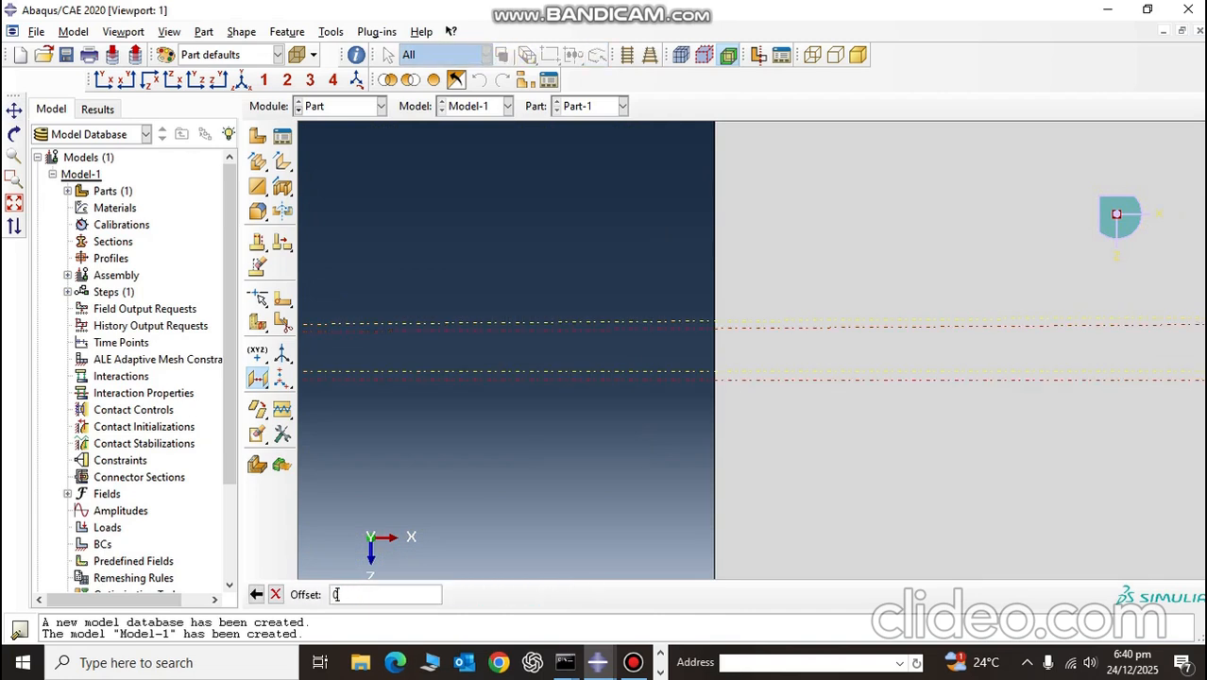
pyautogui.write('.2E-3')
pyautogui.press('Return')
# Step: Offset a datum plane 5E-6 from the sixth 0.2E-3 layer plane to mark the sixth thin layer
pyautogui.scroll(5, 681, 380)
pyautogui.scroll(-5, 658, 501)
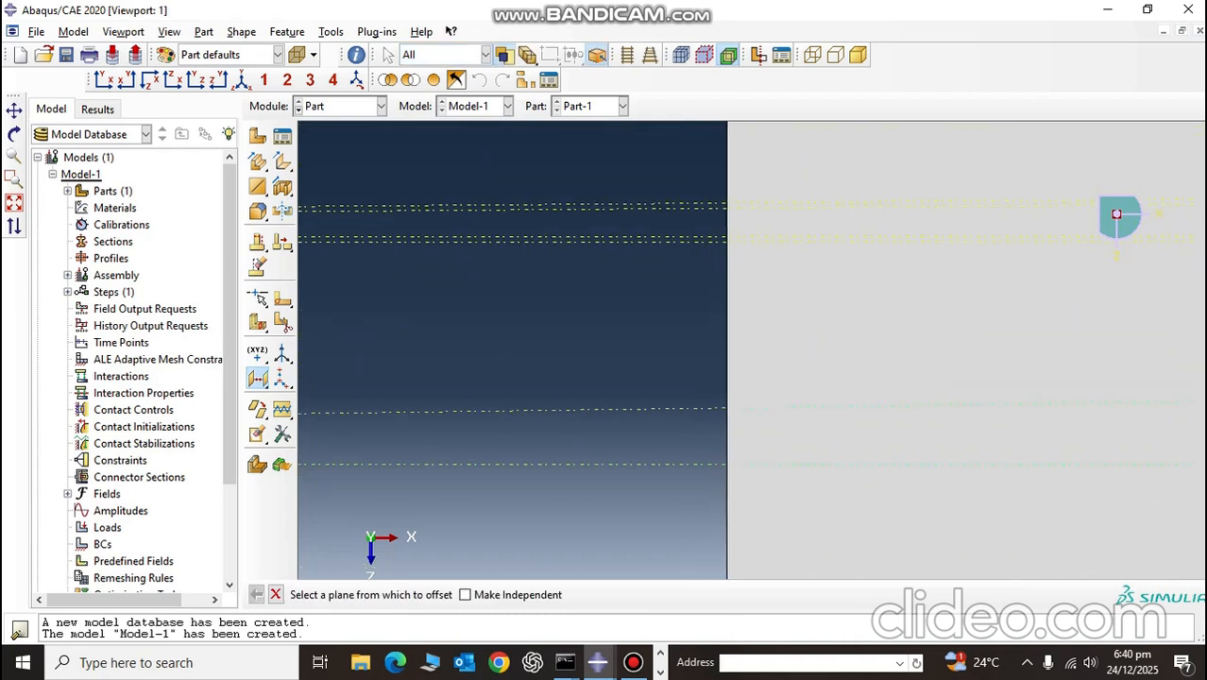
pyautogui.click(659, 464)
pyautogui.press('Return')
pyautogui.press('Return')
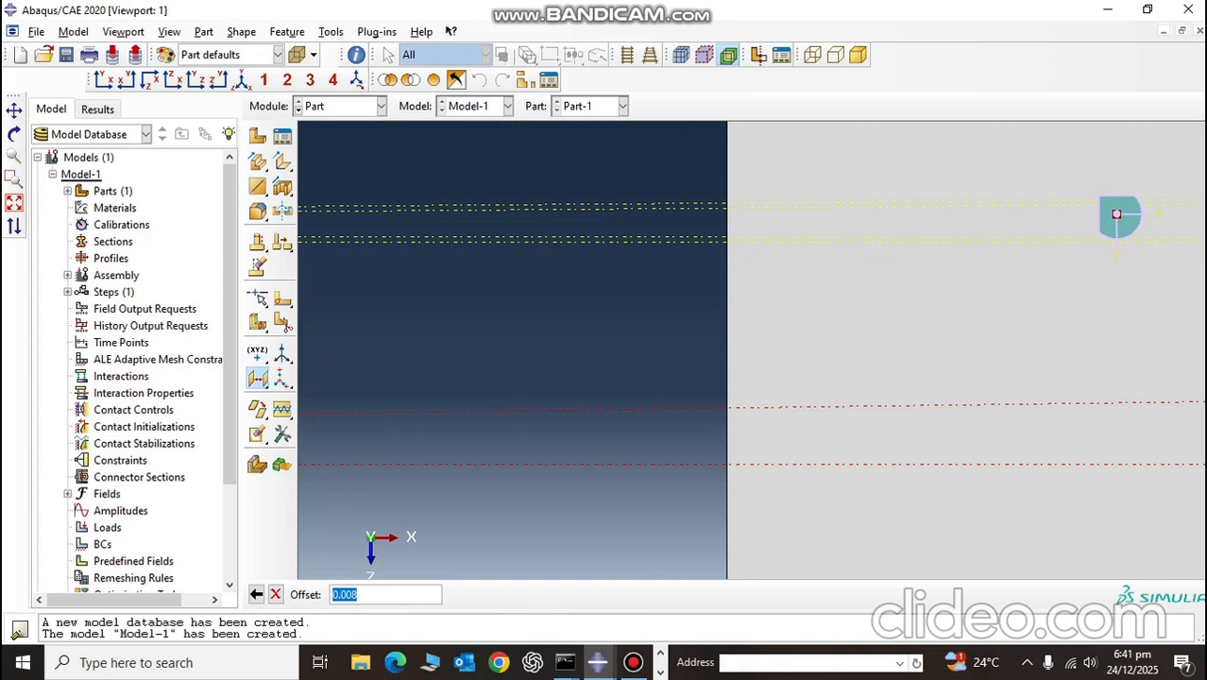
pyautogui.write('5E-6')
# Step: Create the last datum plane, offset 0.2E-3 from the sixth 5E-6 plane towards the plate's opposite large face
pyautogui.press('Return')
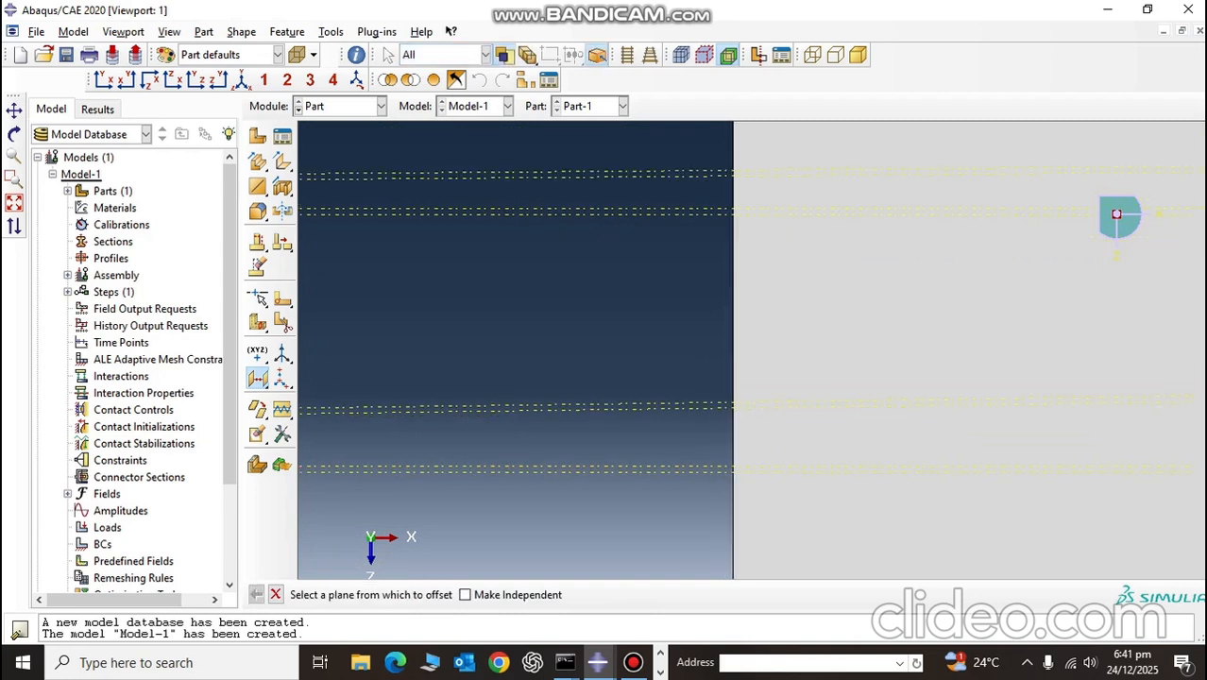
pyautogui.press('Return')
pyautogui.press('Return')
pyautogui.write('0.2E')
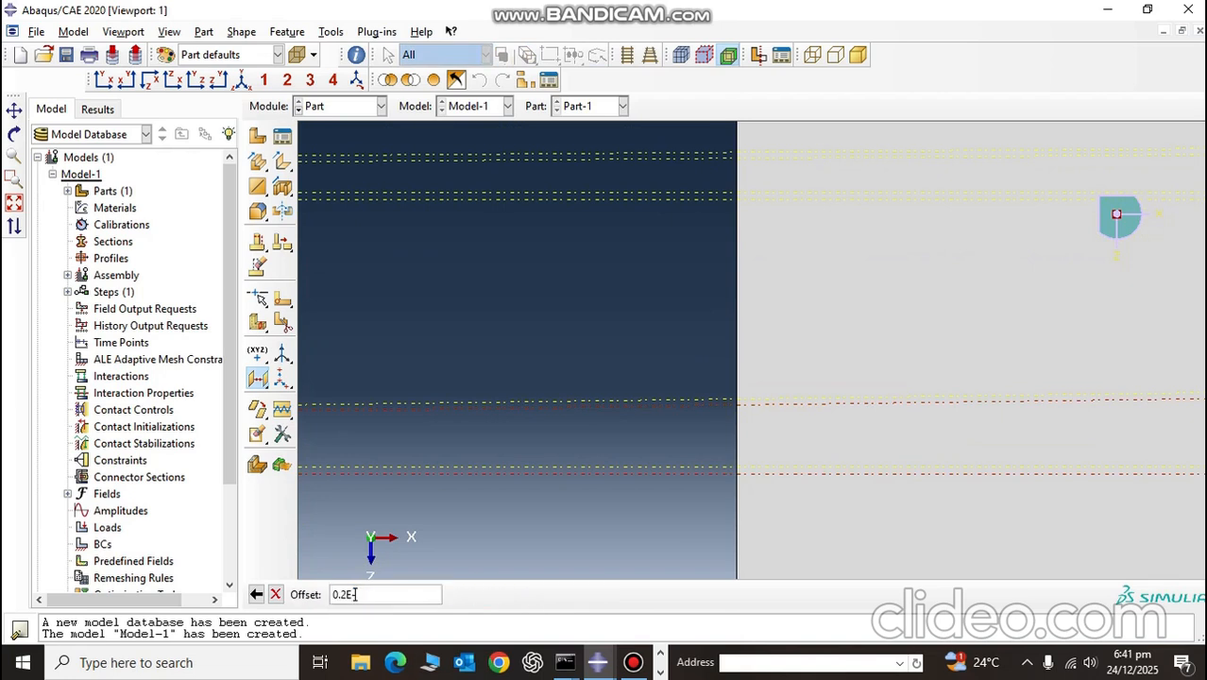
pyautogui.write('-3')
pyautogui.press('Return')
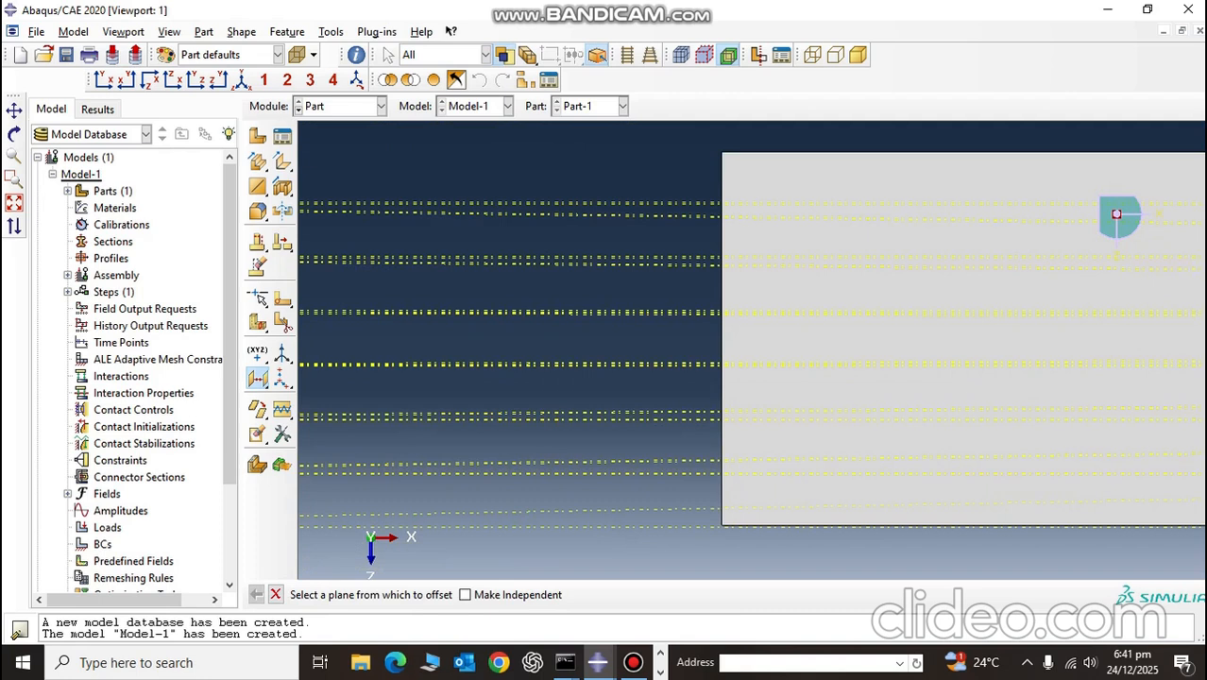
# Step: Examine the stack of datum planes through the plate's thickness, from one large face to the other
pyautogui.scroll(1, 728, 540)
pyautogui.scroll(-6, 727, 540)
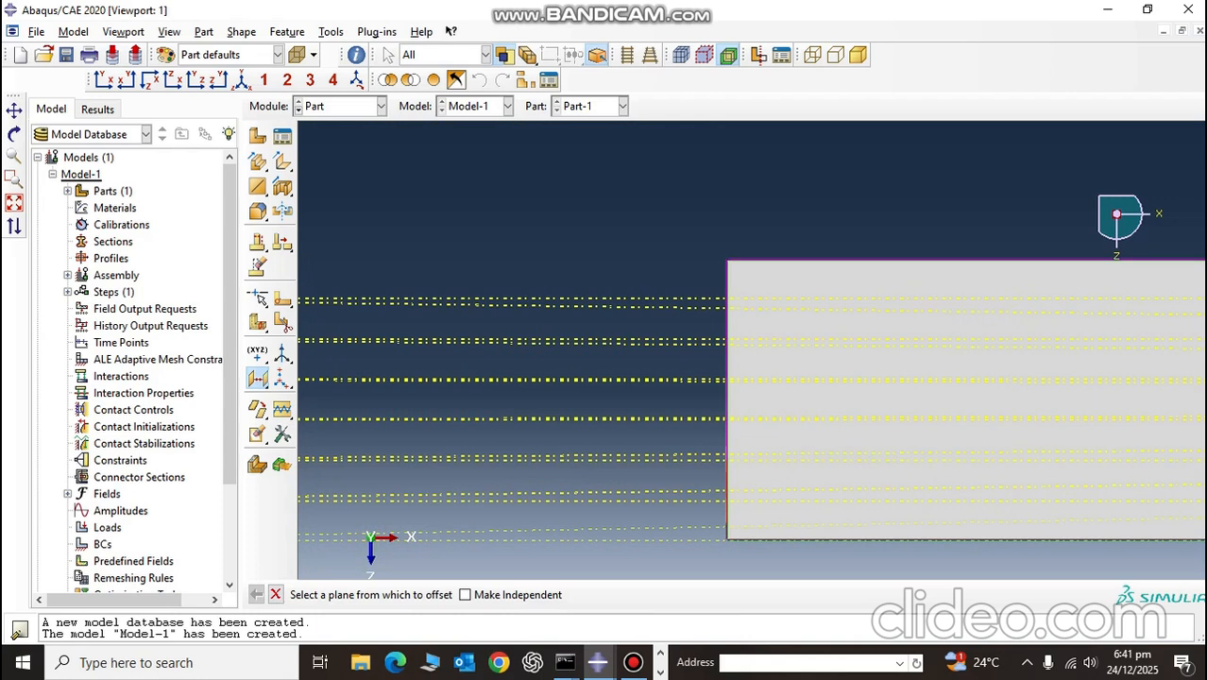
pyautogui.scroll(3, 693, 396)
pyautogui.scroll(-5, 1116, 214)
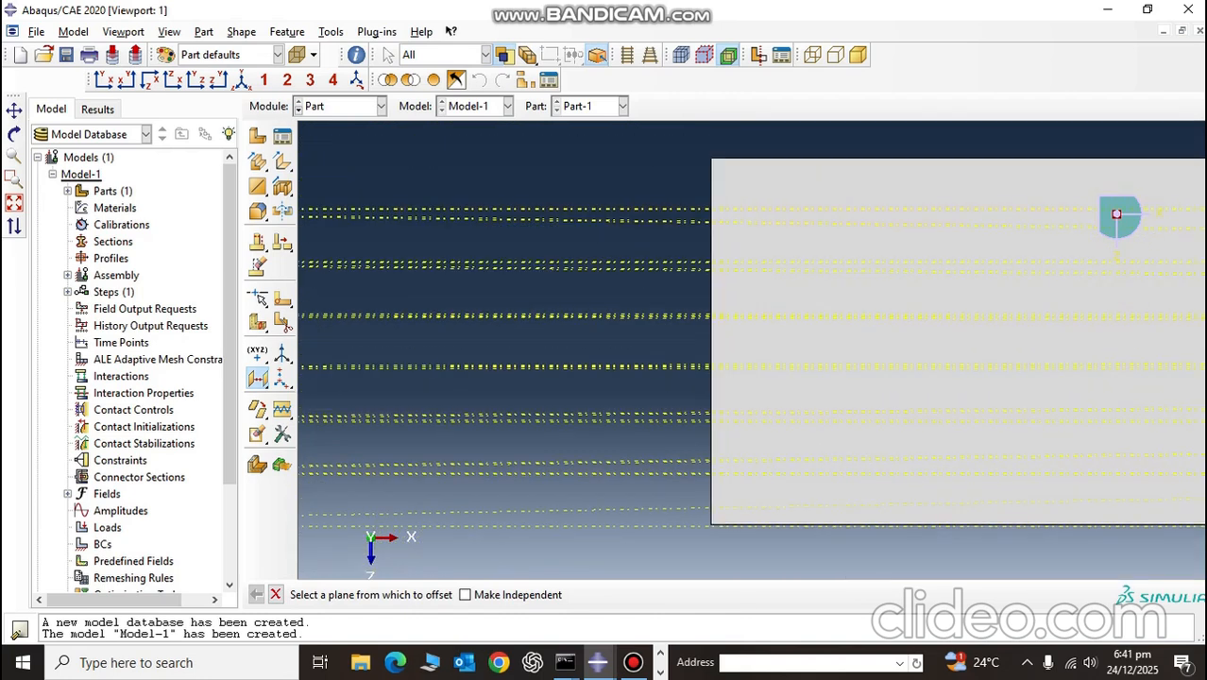
pyautogui.scroll(4, 1117, 214)
pyautogui.scroll(4, 1117, 214)
pyautogui.scroll(-5, 1116, 215)
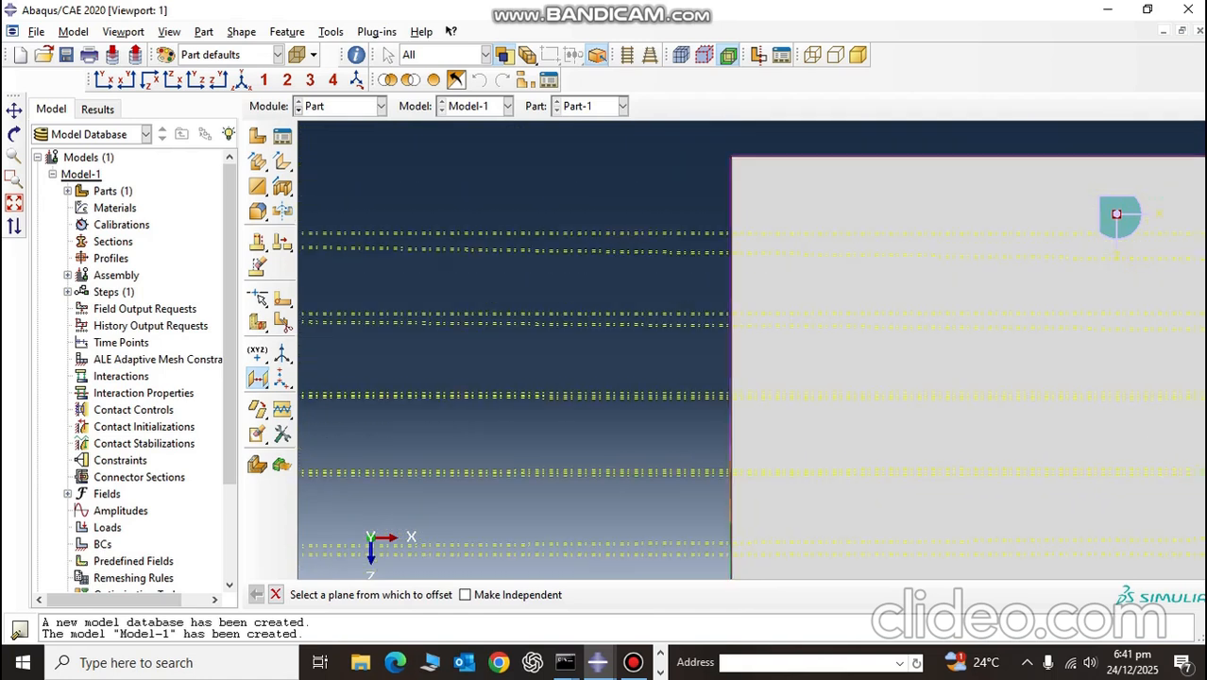
pyautogui.scroll(-3, 1117, 214)
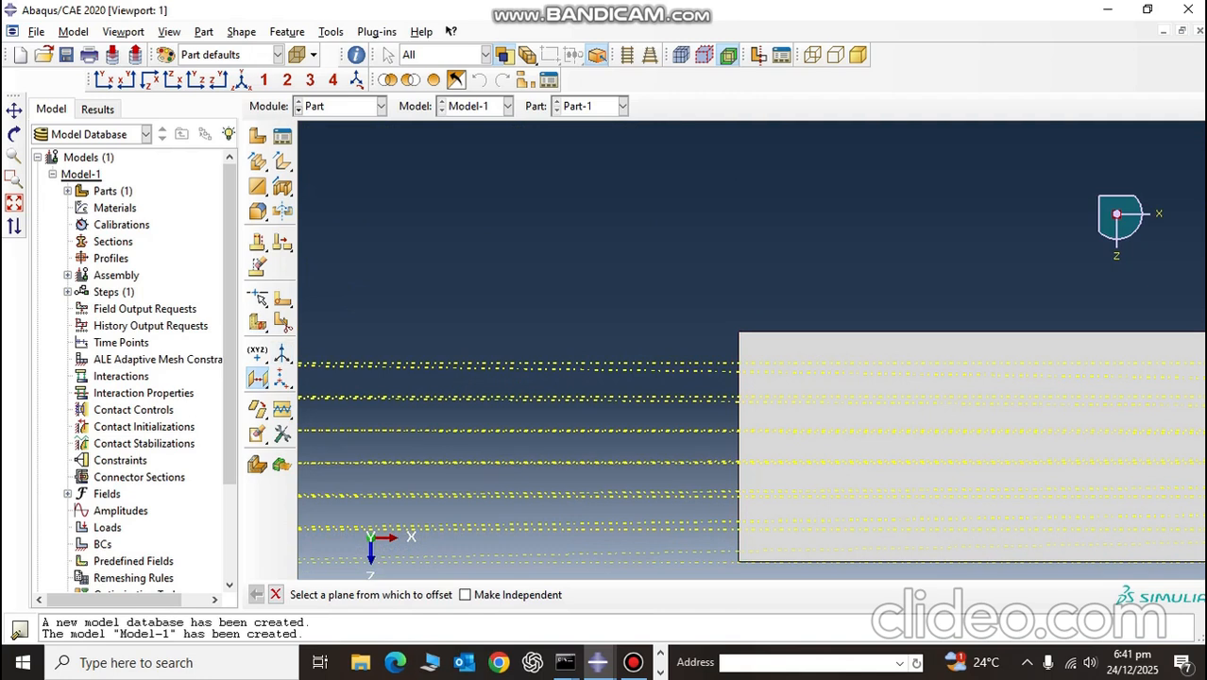
# Step: Partition the plate's cell with the datum plane that marks the end of the first 0.2E-3 layer
pyautogui.moveTo(258, 322); pyautogui.dragTo(284, 326)
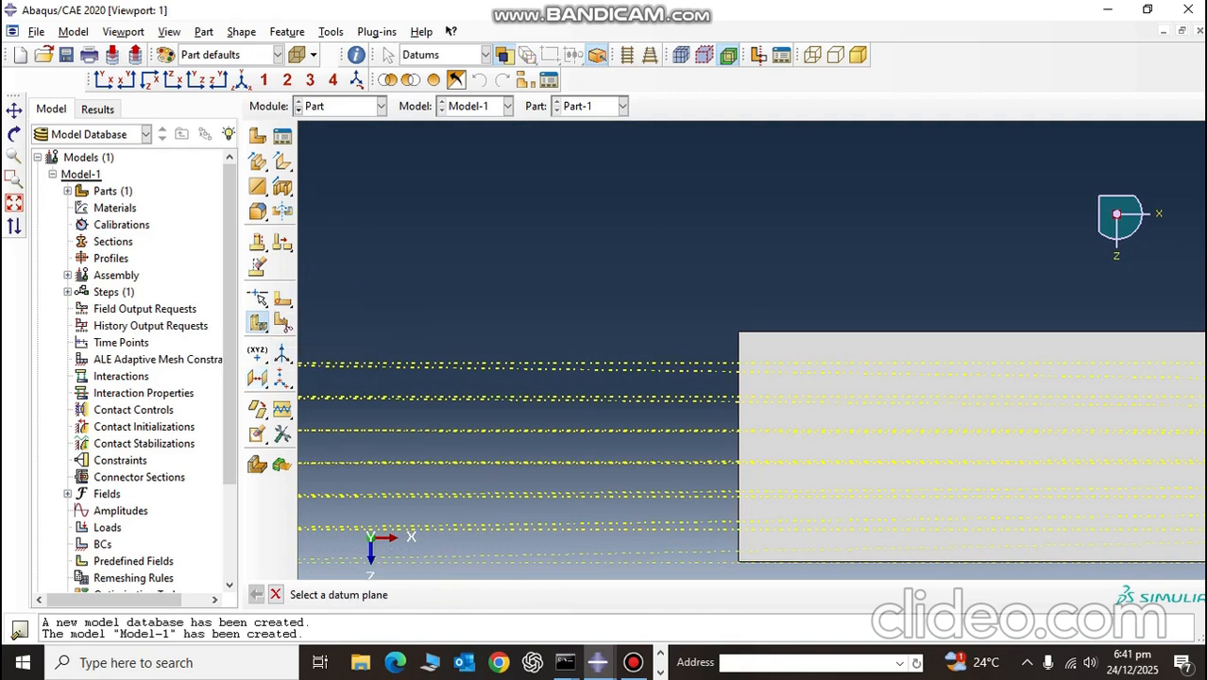
pyautogui.scroll(4, 902, 479)
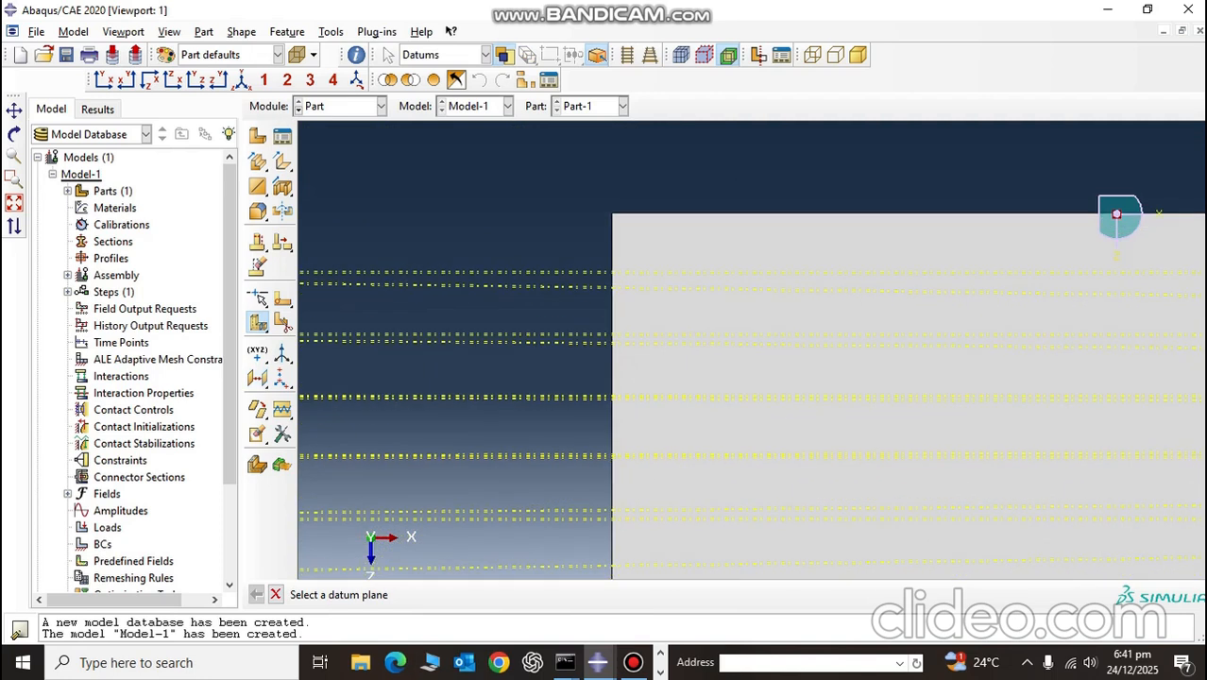
pyautogui.scroll(2, 901, 479)
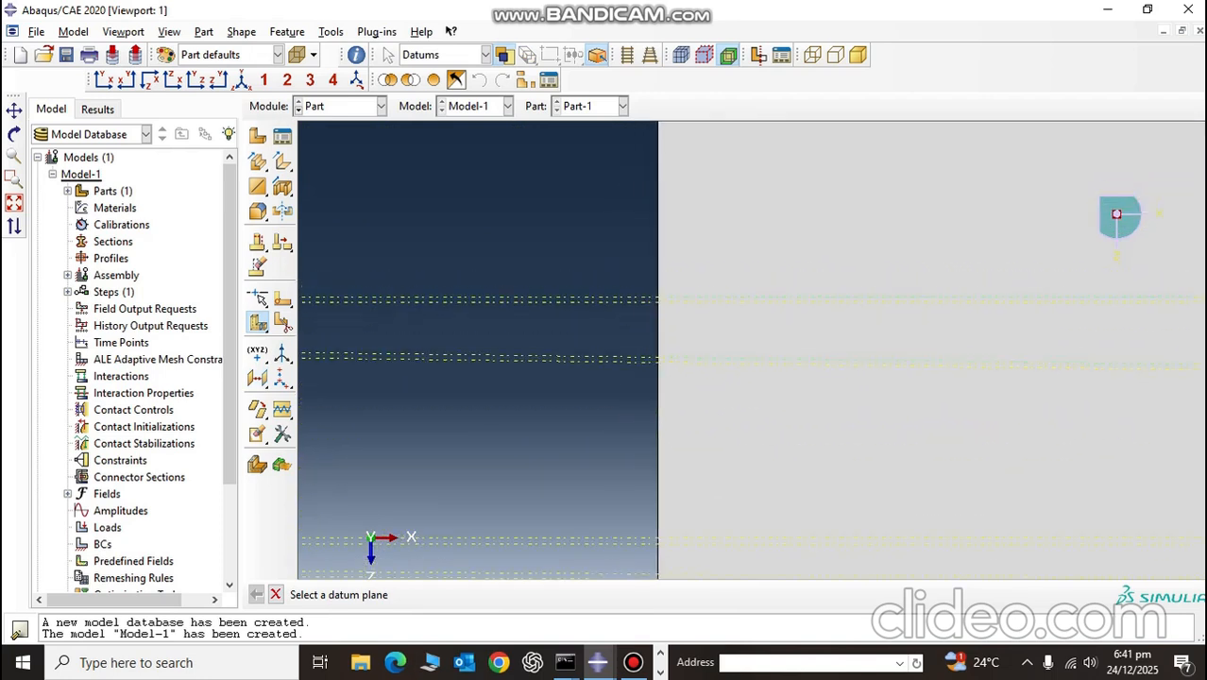
pyautogui.click(529, 299)
pyautogui.click(470, 594)
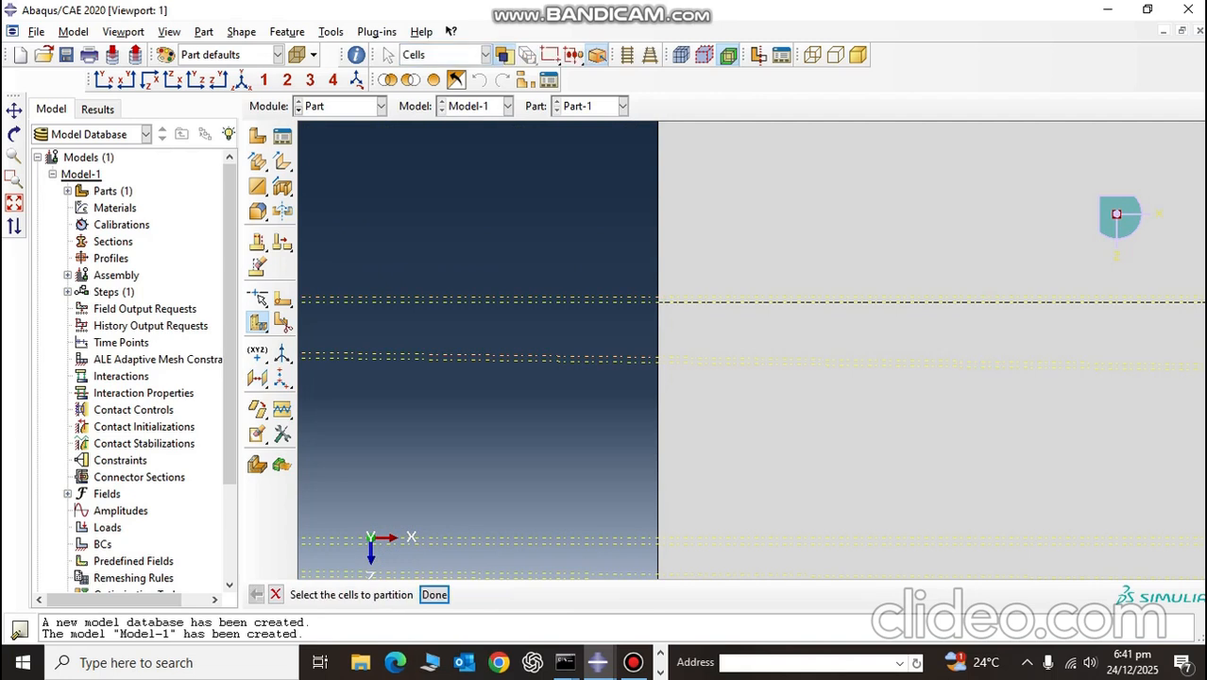
# Step: Partition the remaining thick cell at the first 5E-6 datum plane to separate the first thin layer
pyautogui.click(435, 594)
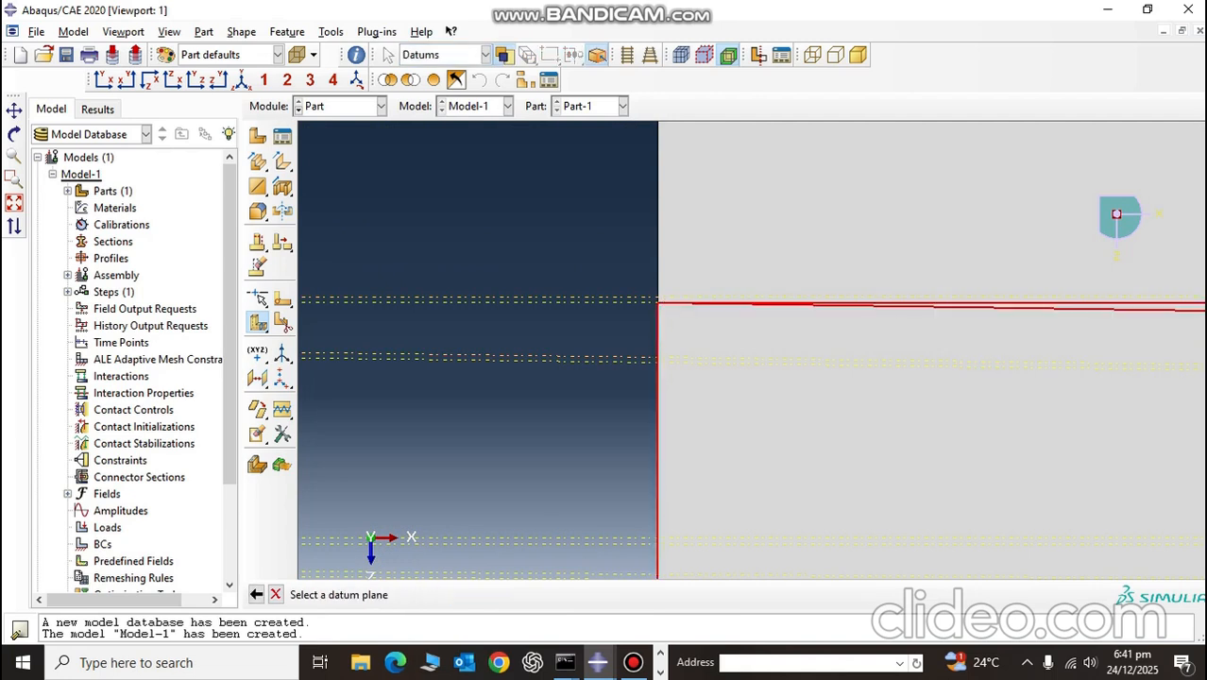
pyautogui.scroll(-3, 623, 345)
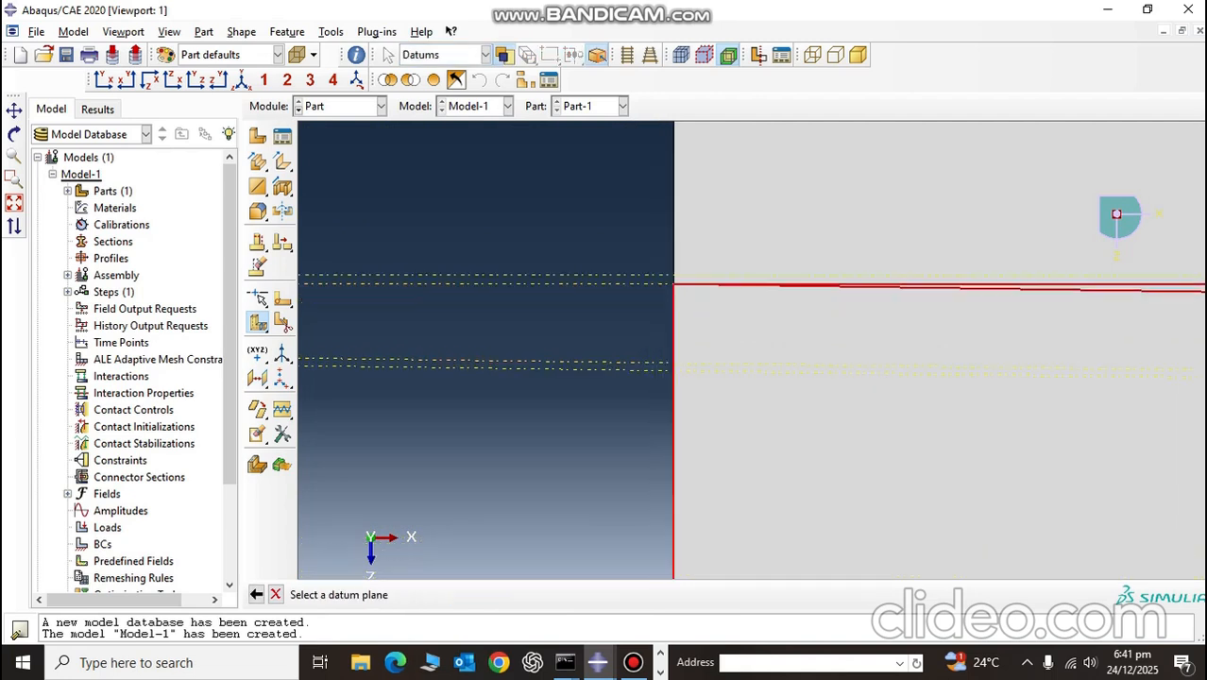
pyautogui.click(631, 363)
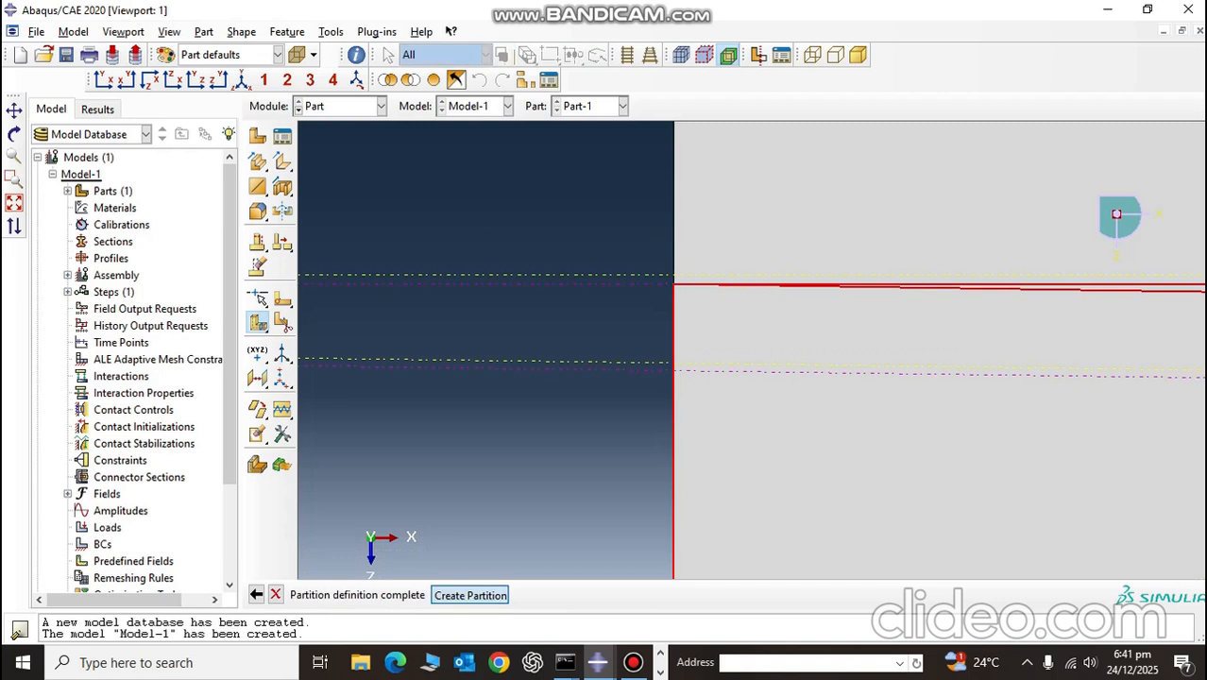
pyautogui.click(470, 594)
# Step: Partition the remaining unpartitioned cell at the datum plane marking the end of the second 0.2E-3 layer
pyautogui.scroll(5, 649, 359)
pyautogui.scroll(3, 648, 370)
pyautogui.scroll(-8, 657, 347)
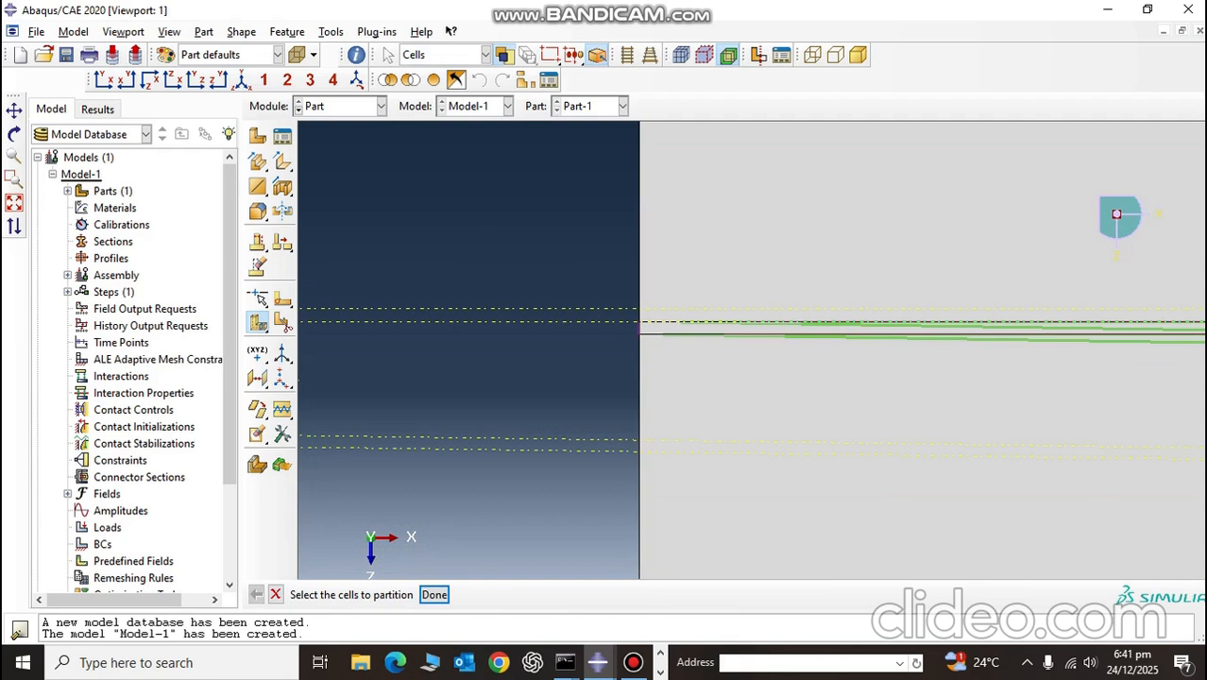
pyautogui.scroll(8, 671, 334)
pyautogui.scroll(-3, 686, 406)
pyautogui.scroll(-1, 652, 355)
pyautogui.scroll(-5, 664, 369)
pyautogui.click(1116, 213)
pyautogui.middleClick(1116, 214)
pyautogui.scroll(-3, 1116, 214)
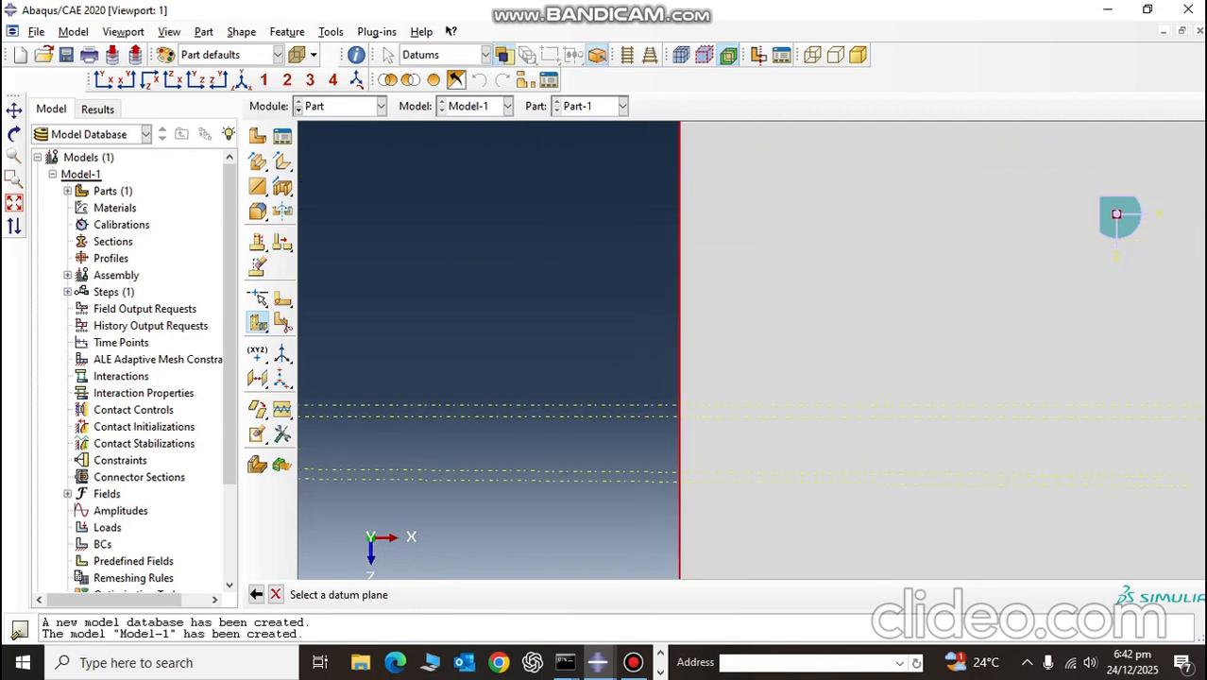
pyautogui.click(614, 415)
pyautogui.middleClick(614, 416)
# Step: Partition the remaining cell at the second 5E-6 datum plane to separate the second thin layer
pyautogui.click(1116, 214)
pyautogui.middleClick(1116, 213)
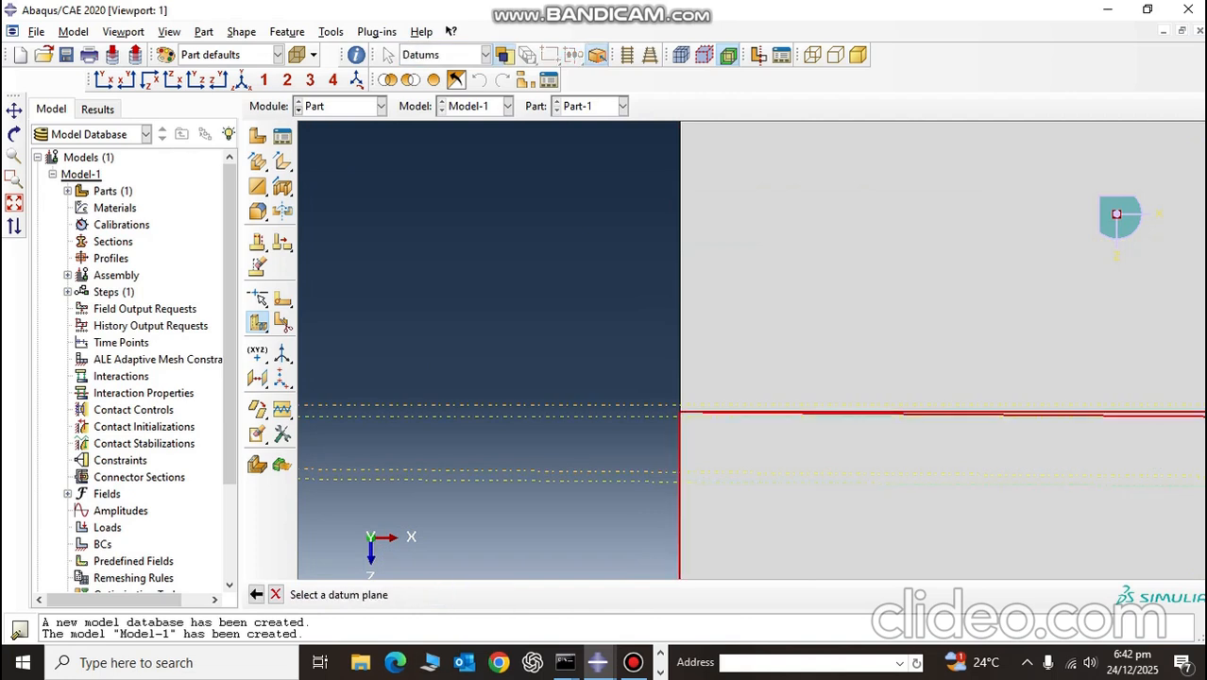
pyautogui.click(1116, 214)
pyautogui.middleClick(1116, 213)
# Step: Partition the remaining cell at the datum plane marking the end of the third 0.2E-3 layer
pyautogui.scroll(4, 598, 450)
pyautogui.scroll(-10, 635, 533)
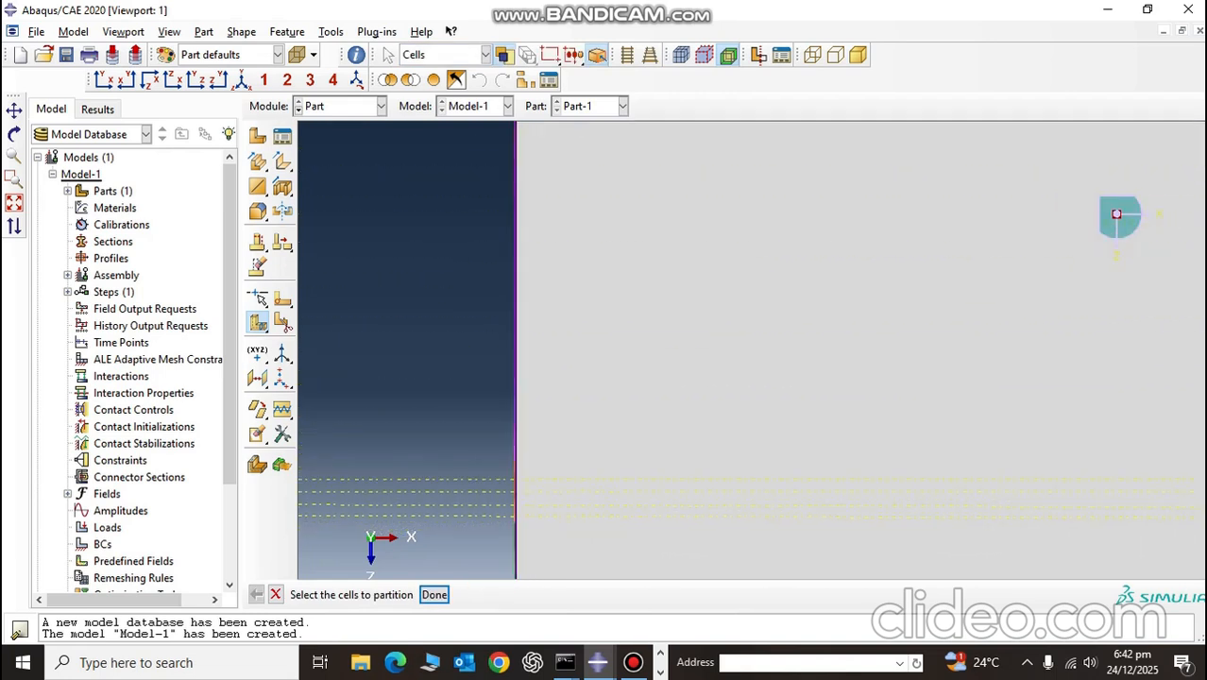
pyautogui.click(543, 501)
pyautogui.middleClick(543, 500)
pyautogui.scroll(-2, 506, 492)
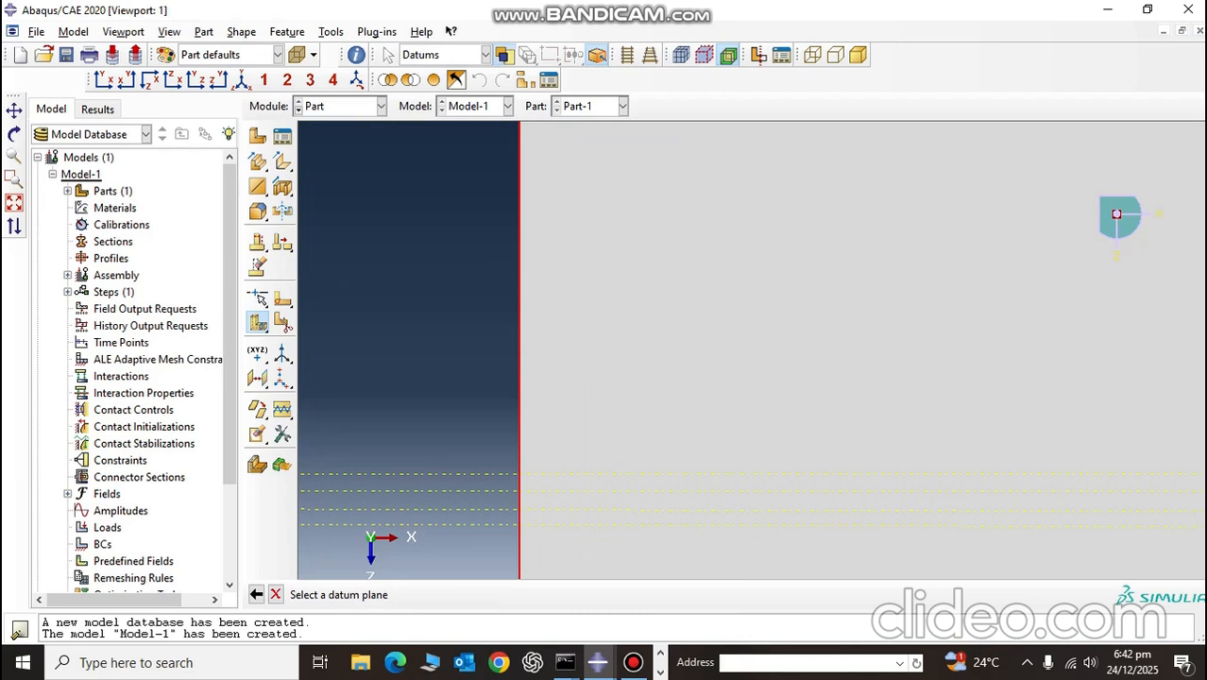
pyautogui.click(1117, 214)
pyautogui.middleClick(1116, 214)
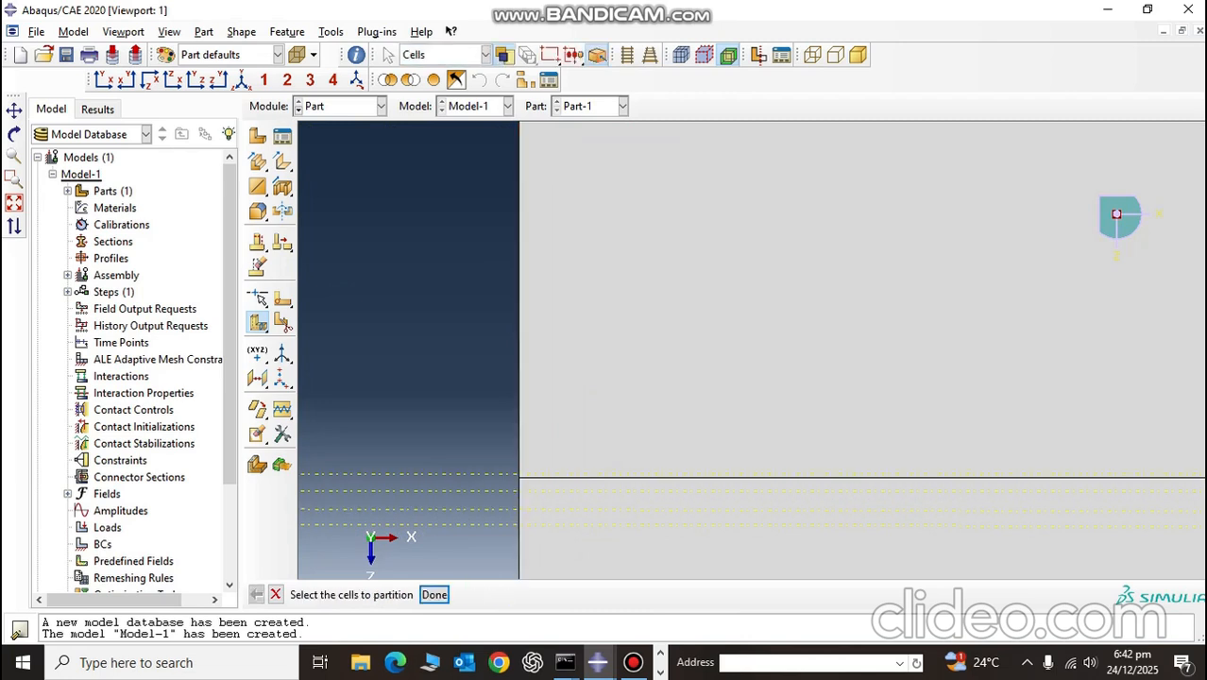
# Step: Partition the remaining cell at the third 5E-6 datum plane to separate the third thin layer
pyautogui.click(1116, 214)
pyautogui.middleClick(1117, 214)
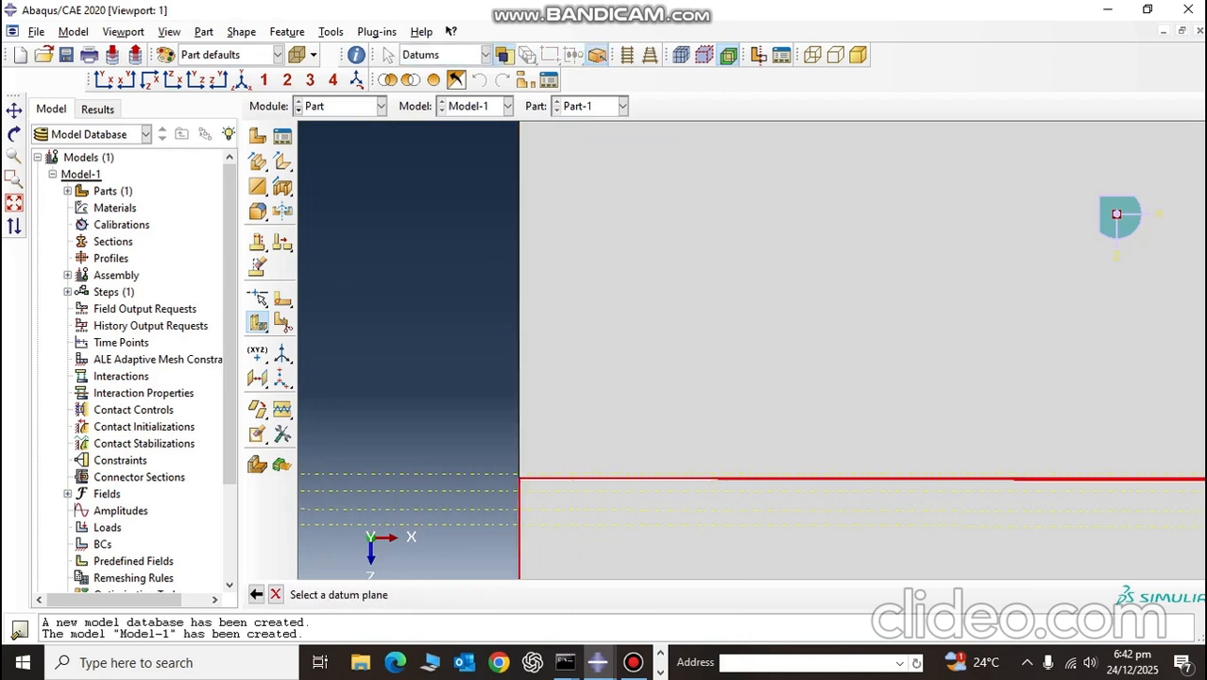
pyautogui.click(1117, 214)
pyautogui.middleClick(1116, 214)
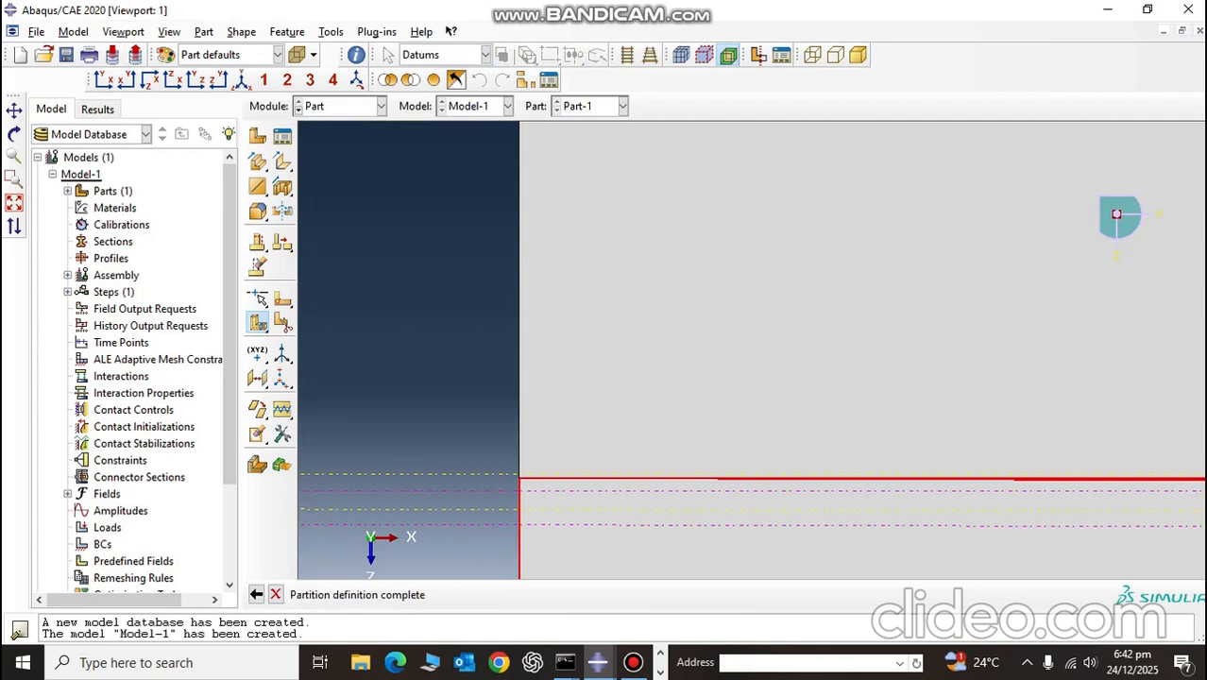
# Step: Partition the remaining cell at the datum plane marking the end of the fourth 0.2E-3 layer
pyautogui.scroll(3, 499, 526)
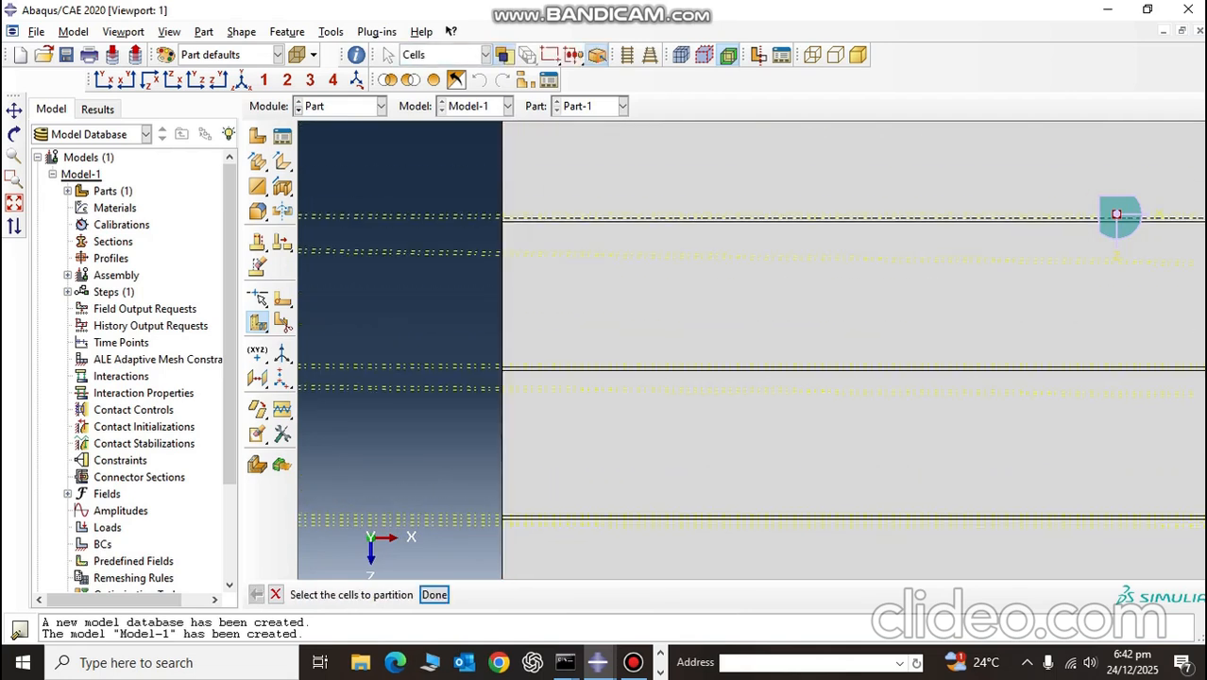
pyautogui.keyDown('ctrl'); pyautogui.keyDown('alt'); pyautogui.moveTo(804, 468); pyautogui.dragTo(818, 161, button='middle'); pyautogui.keyUp('alt'); pyautogui.keyUp('ctrl')
pyautogui.scroll(-4, 494, 365)
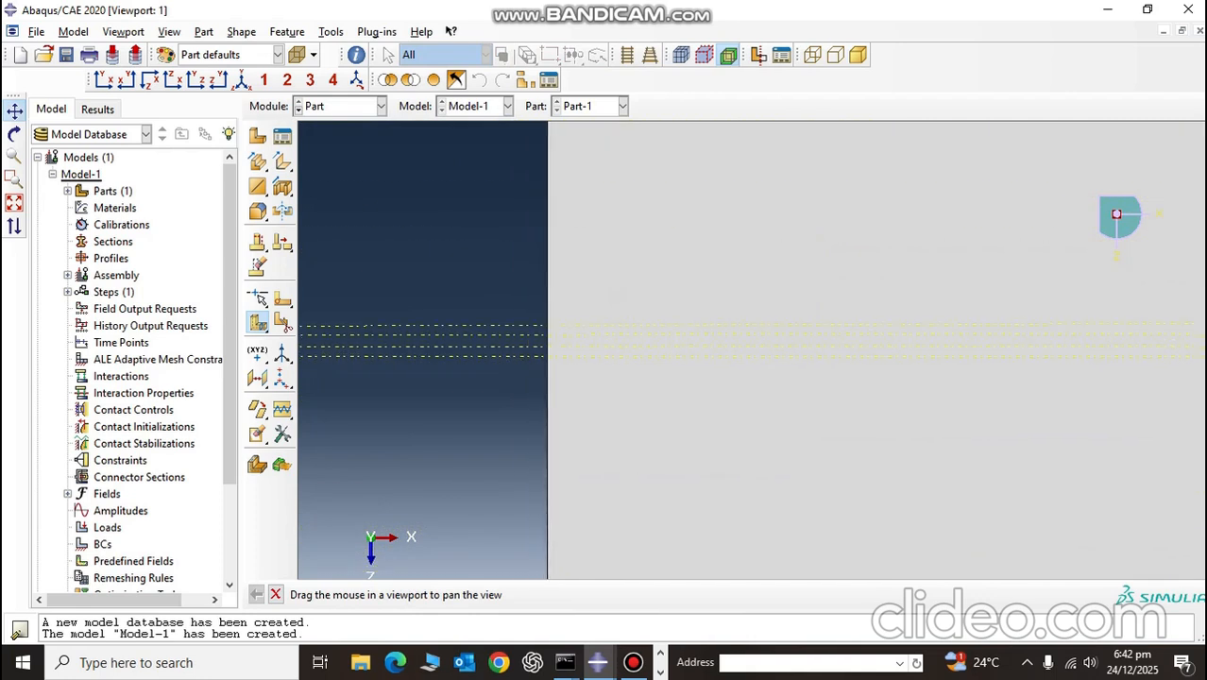
pyautogui.press('Escape')
pyautogui.click(642, 378)
pyautogui.middleClick(642, 378)
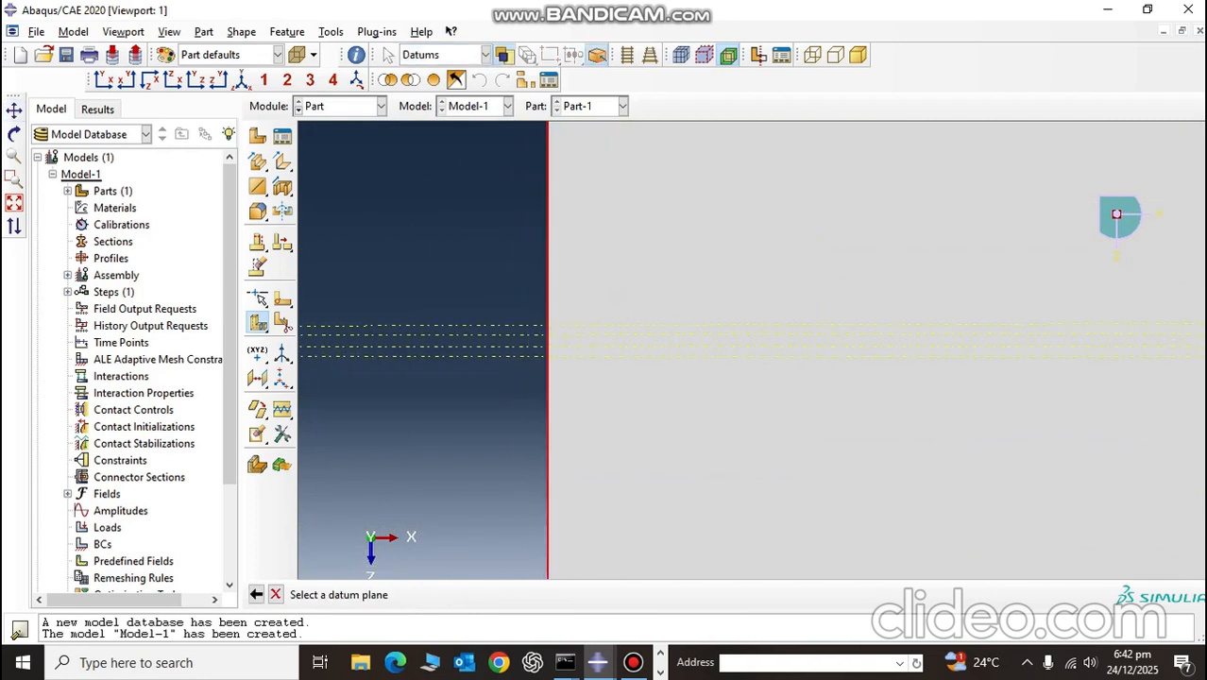
pyautogui.scroll(-3, 566, 400)
pyautogui.click(605, 327)
pyautogui.middleClick(604, 327)
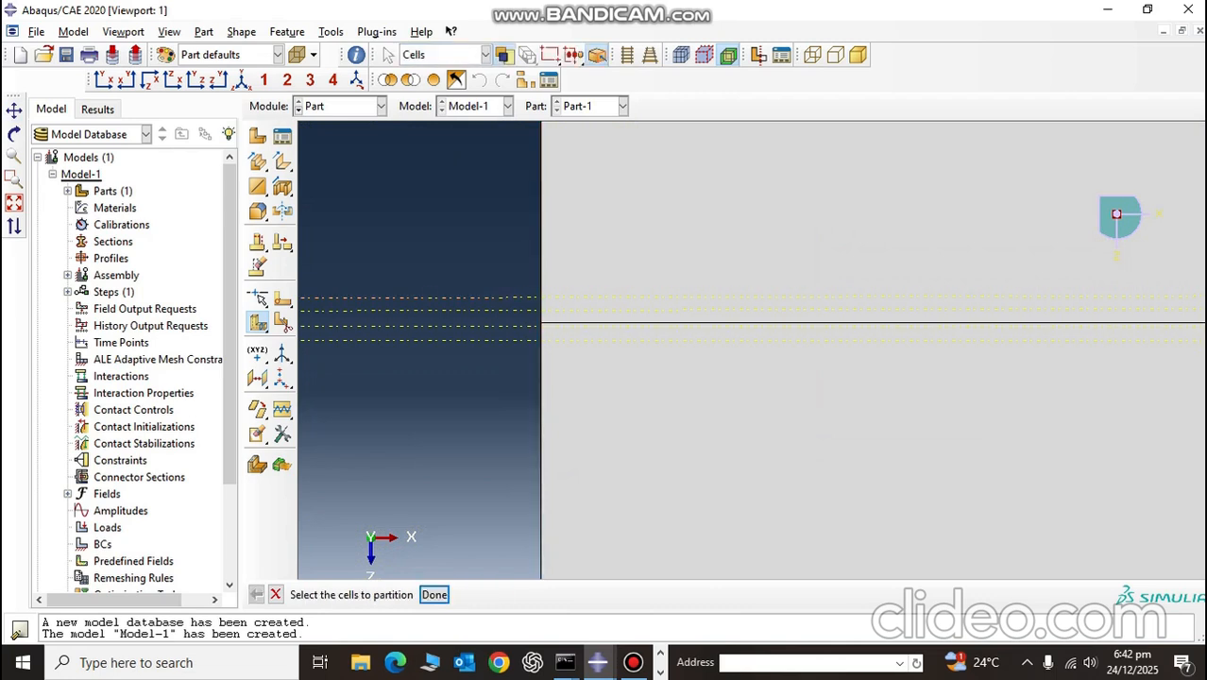
# Step: Partition the remaining cell at the fourth 5E-6 datum plane to separate the fourth thin layer
pyautogui.click(624, 392)
pyautogui.middleClick(623, 392)
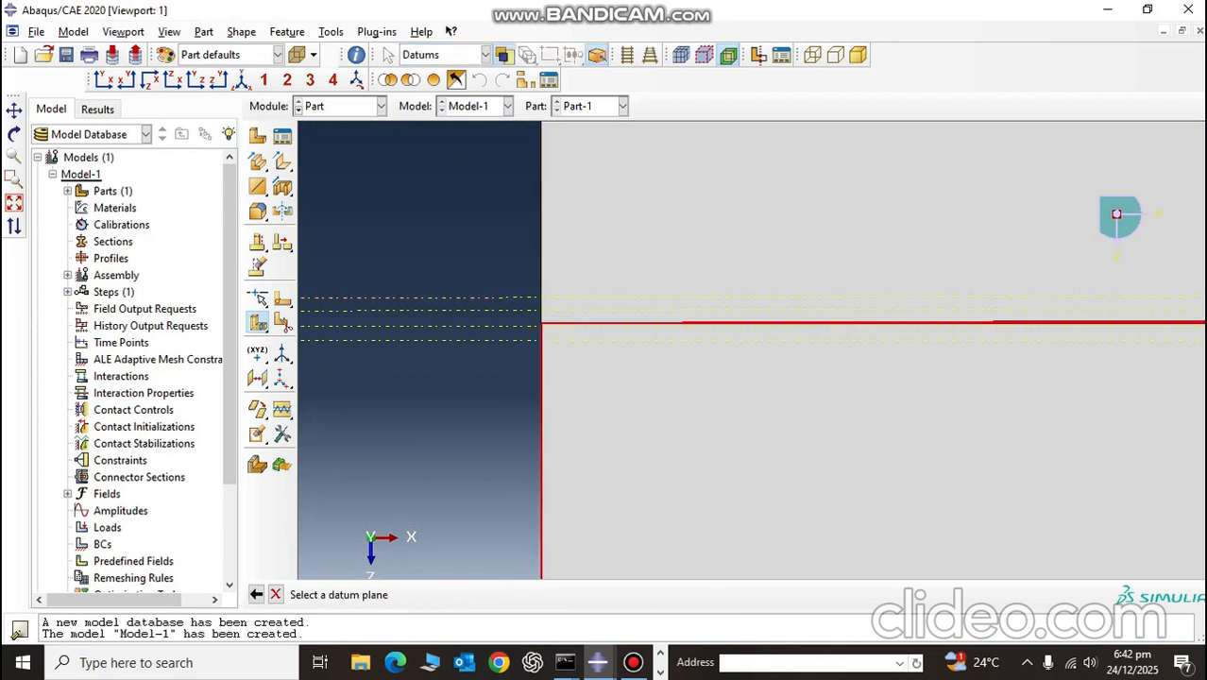
pyautogui.click(531, 340)
pyautogui.middleClick(531, 340)
# Step: Partition the remaining cell at the datum plane marking the end of the fifth 0.2E-3 layer
pyautogui.scroll(8, 529, 346)
pyautogui.scroll(-8, 531, 446)
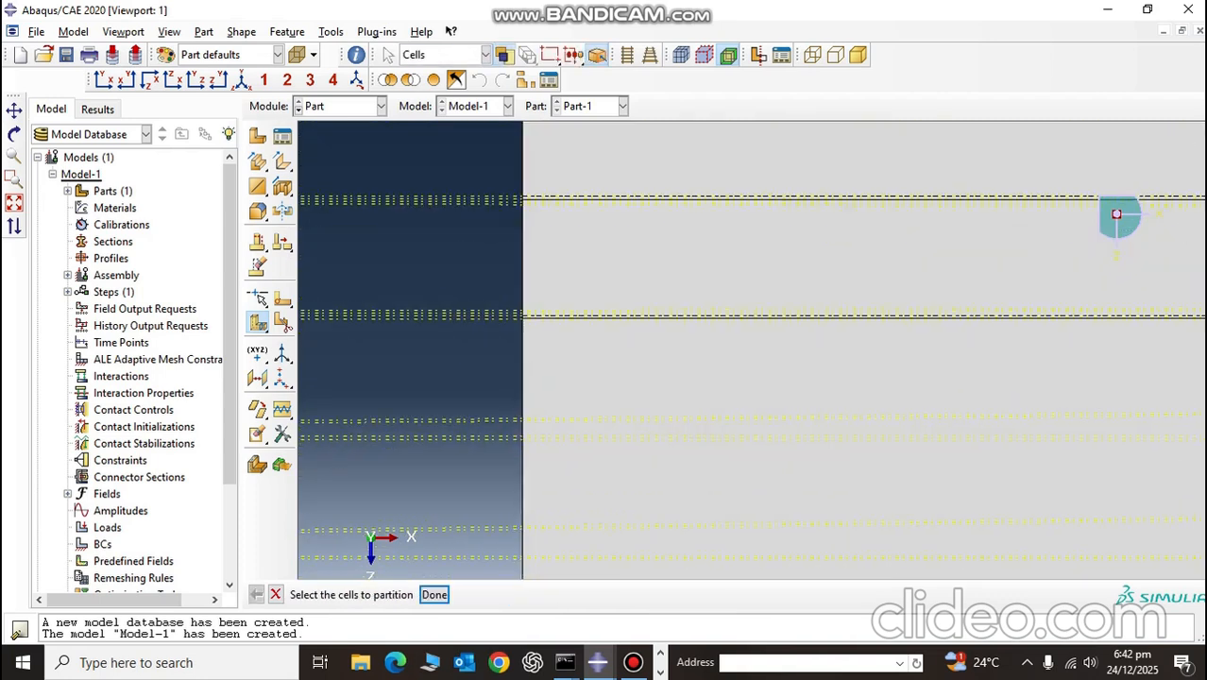
pyautogui.middleClick(482, 415)
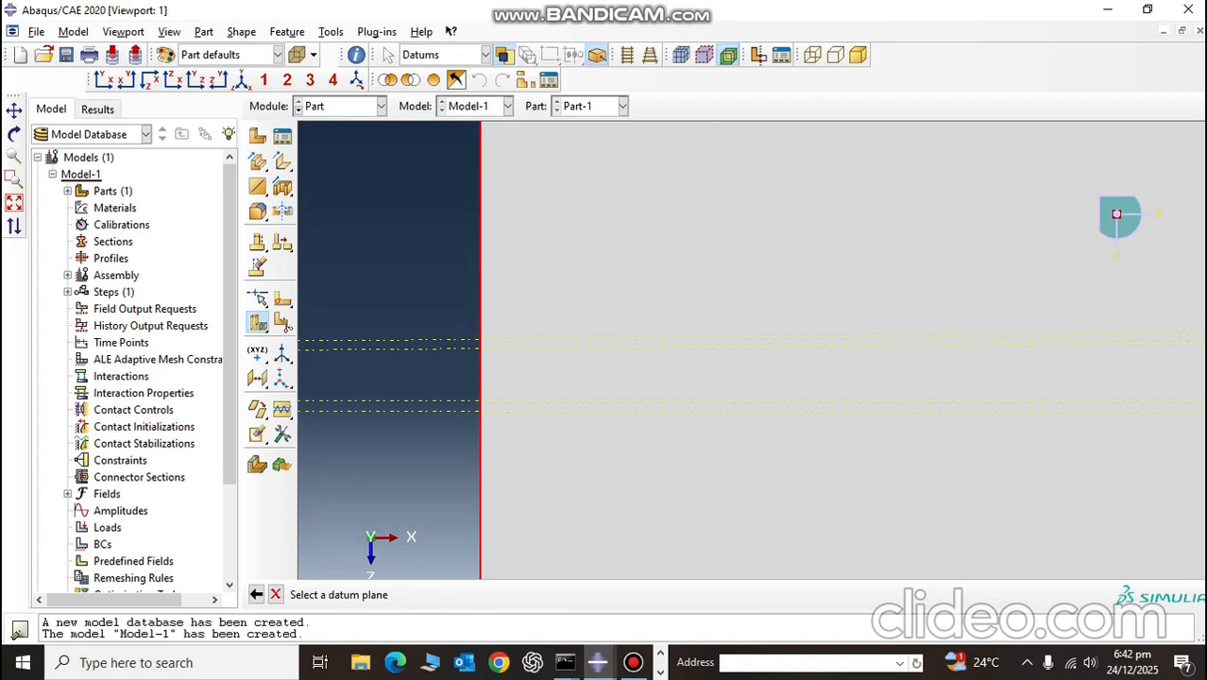
pyautogui.scroll(-3, 435, 415)
pyautogui.click(434, 397)
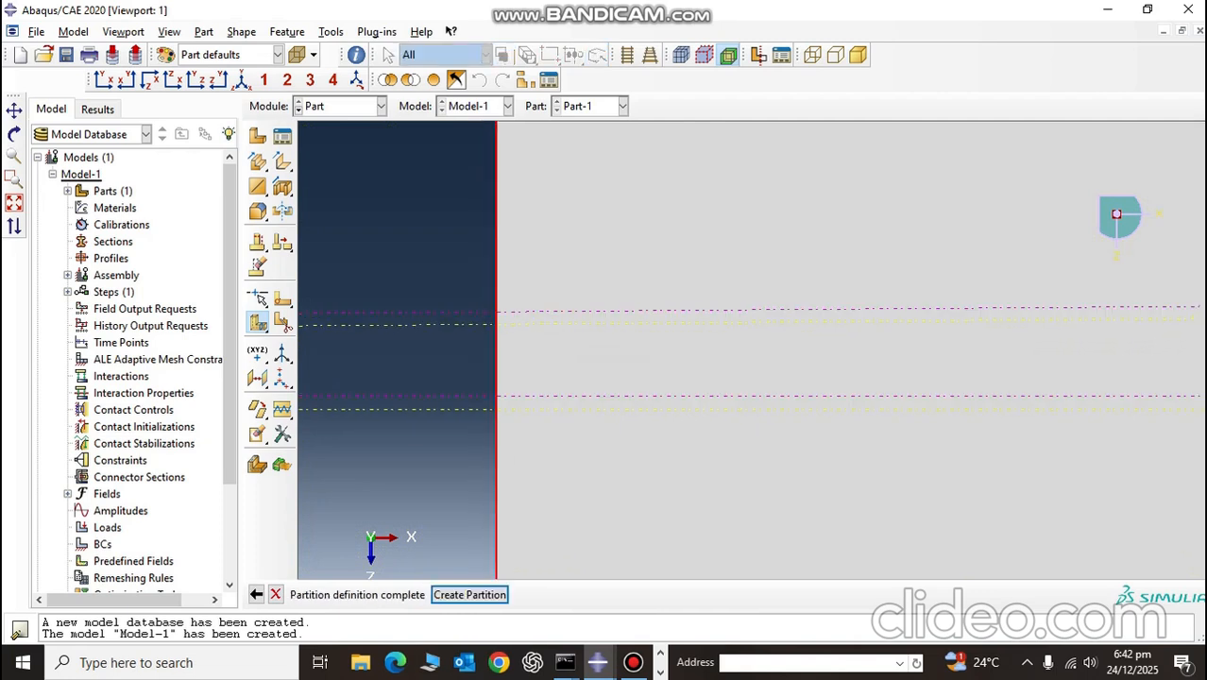
pyautogui.middleClick(435, 396)
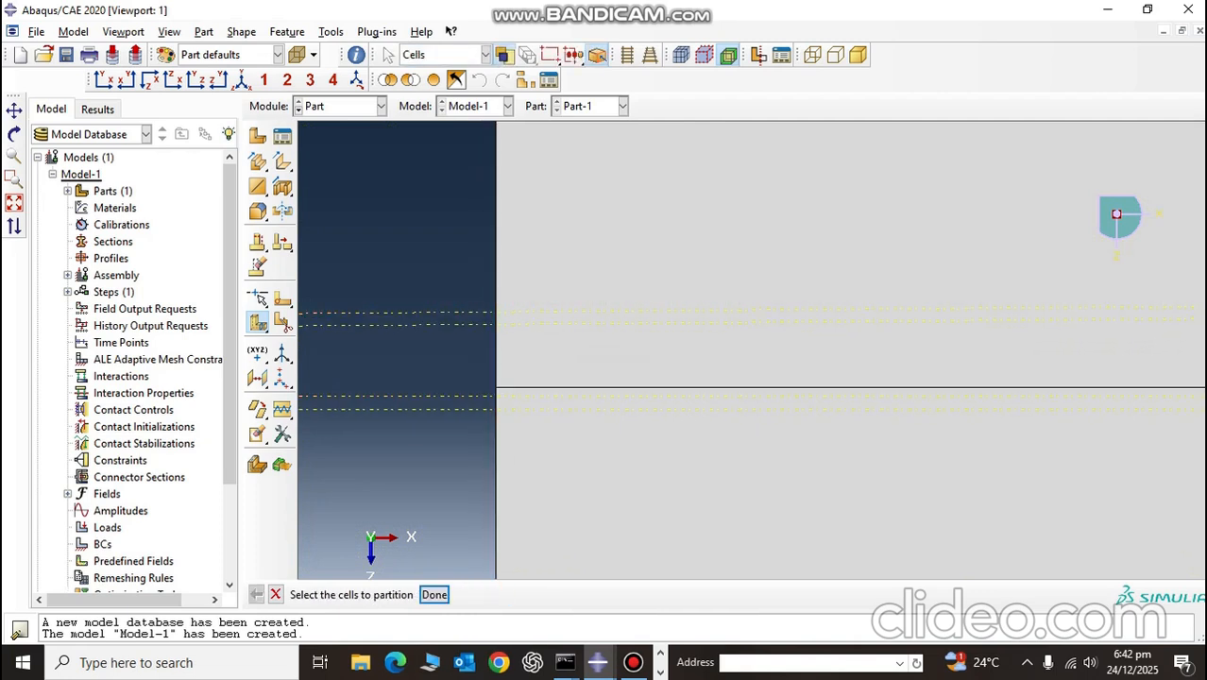
# Step: Partition the remaining cell at the fifth 5E-6 datum plane to separate the fifth thin layer
pyautogui.click(532, 446)
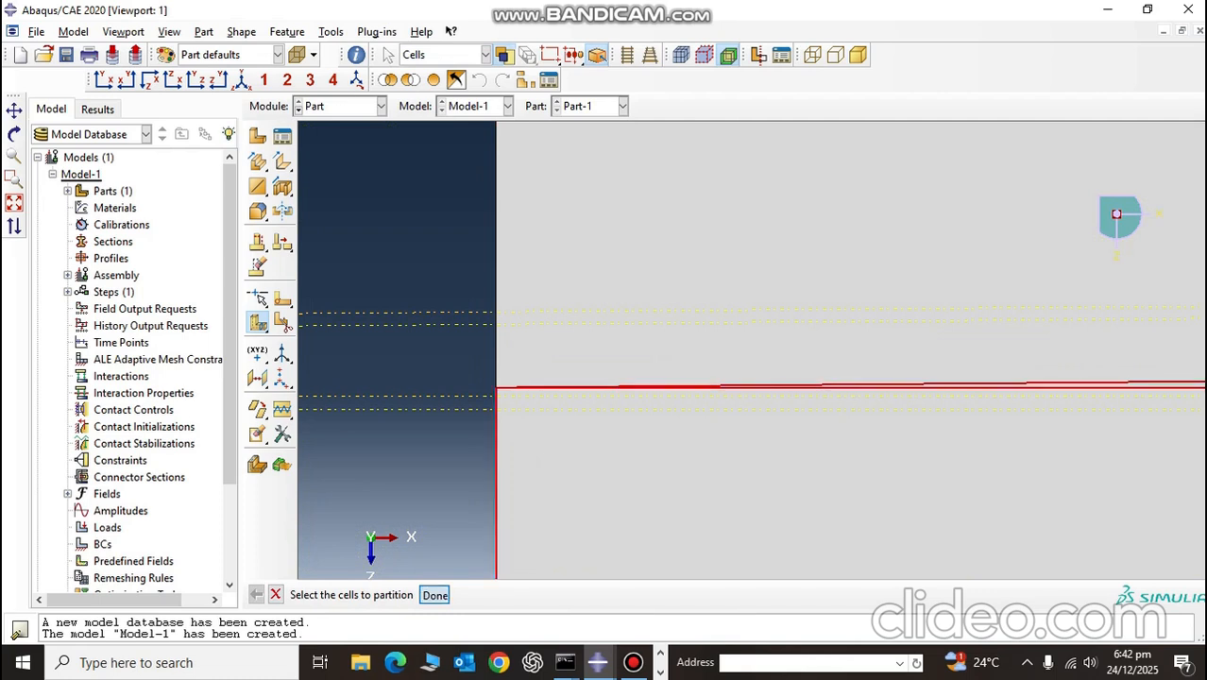
pyautogui.middleClick(532, 446)
pyautogui.click(449, 409)
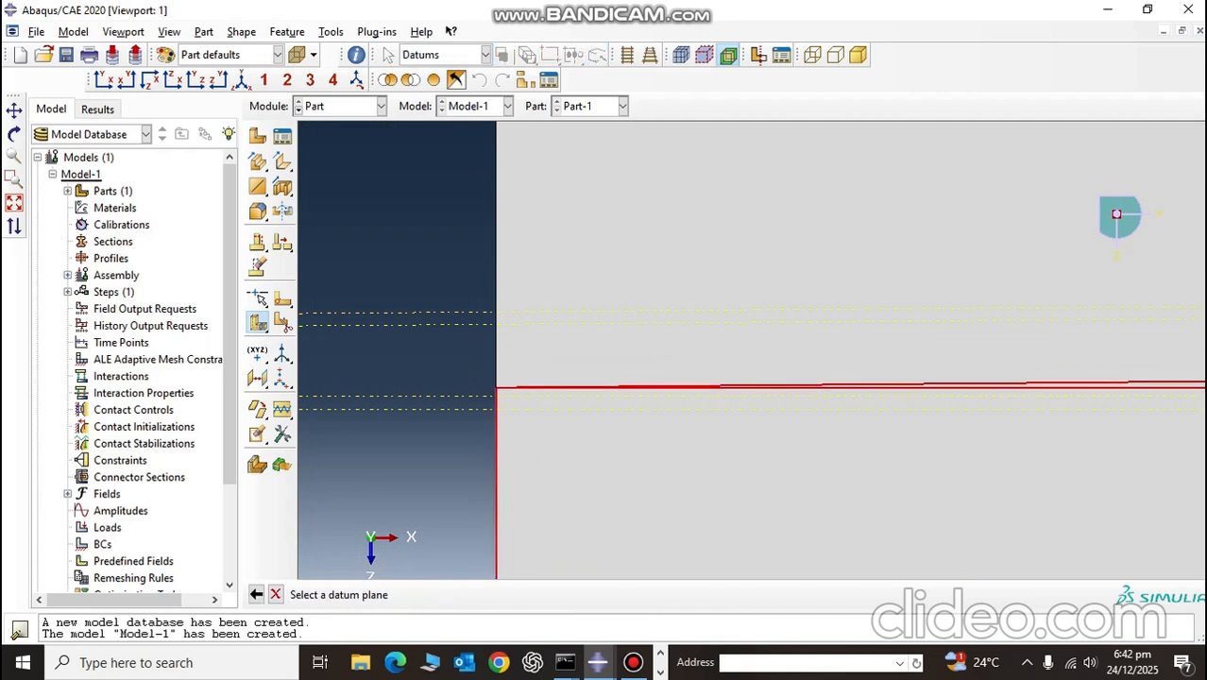
pyautogui.click(470, 594)
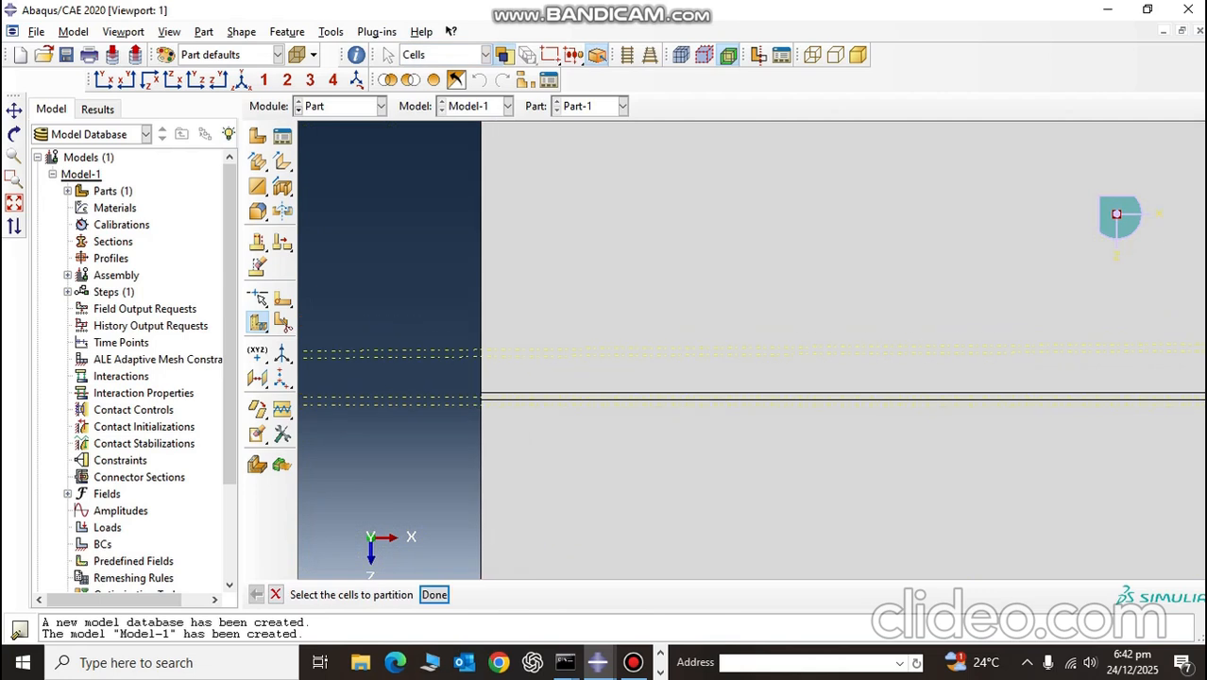
# Step: Partition the remaining cell at the datum plane marking the end of the sixth 0.2E-3 layer
pyautogui.scroll(-2, 503, 416)
pyautogui.scroll(7, 500, 487)
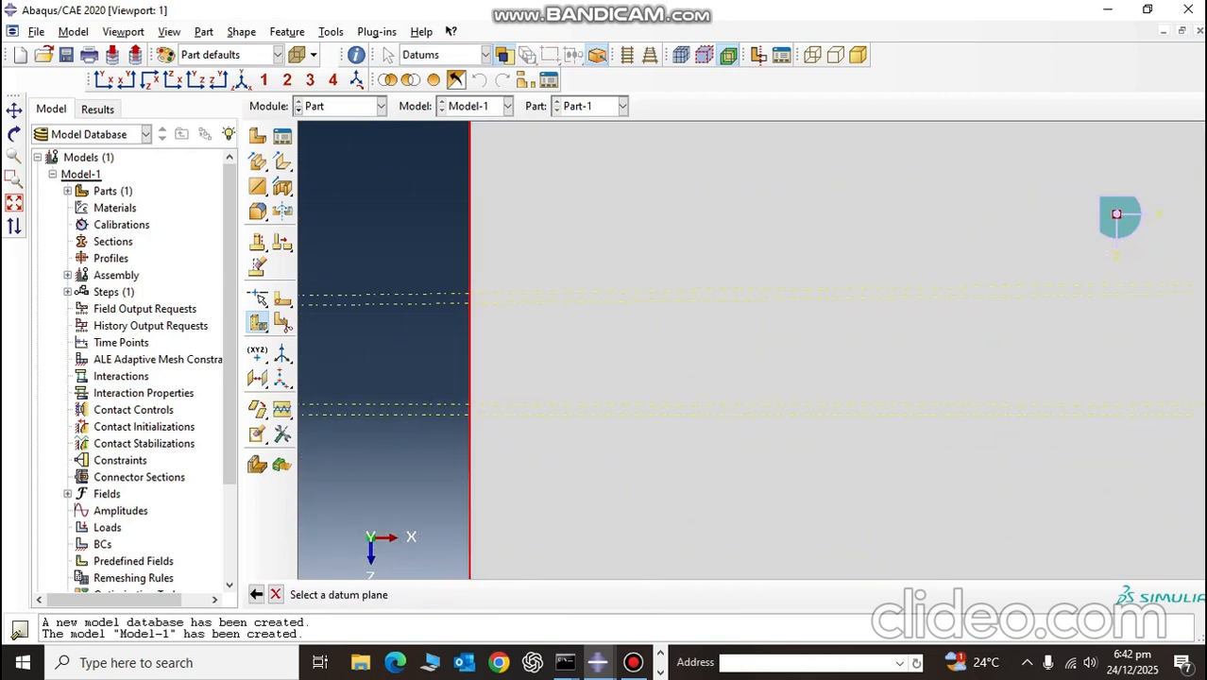
pyautogui.click(919, 406)
pyautogui.middleClick(919, 406)
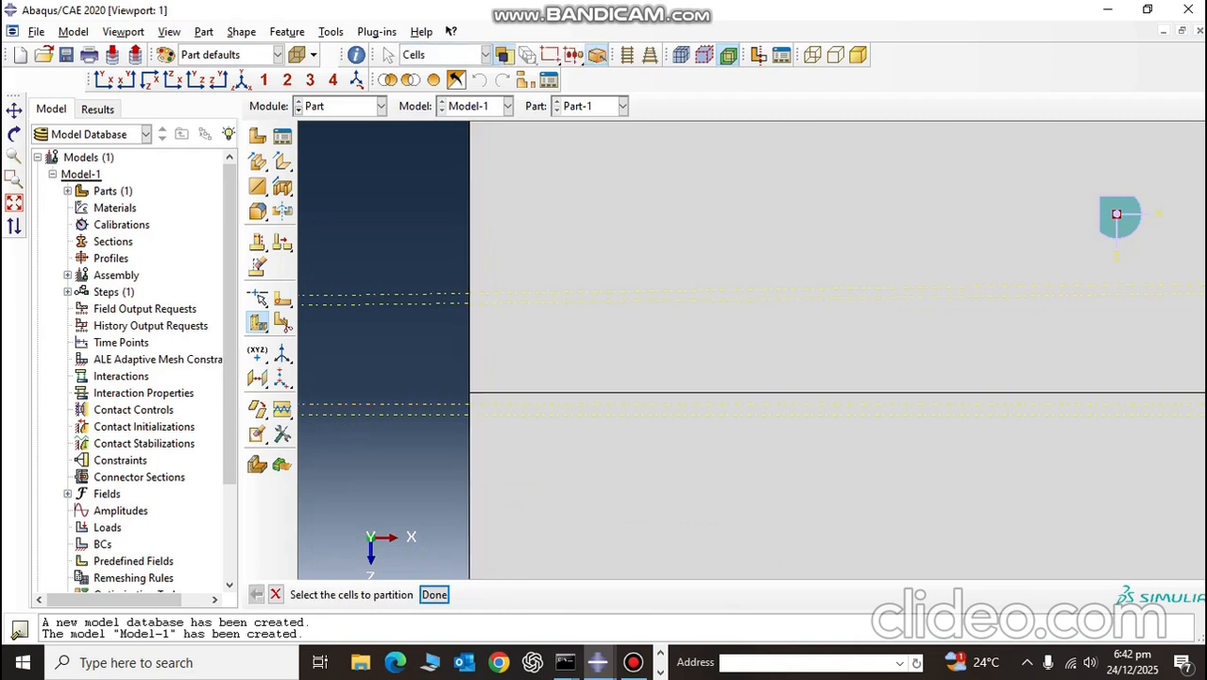
# Step: Partition the remaining cell at the sixth 5E-6 datum plane to separate the sixth thin layer from the last thick one
pyautogui.click(907, 458)
pyautogui.middleClick(907, 458)
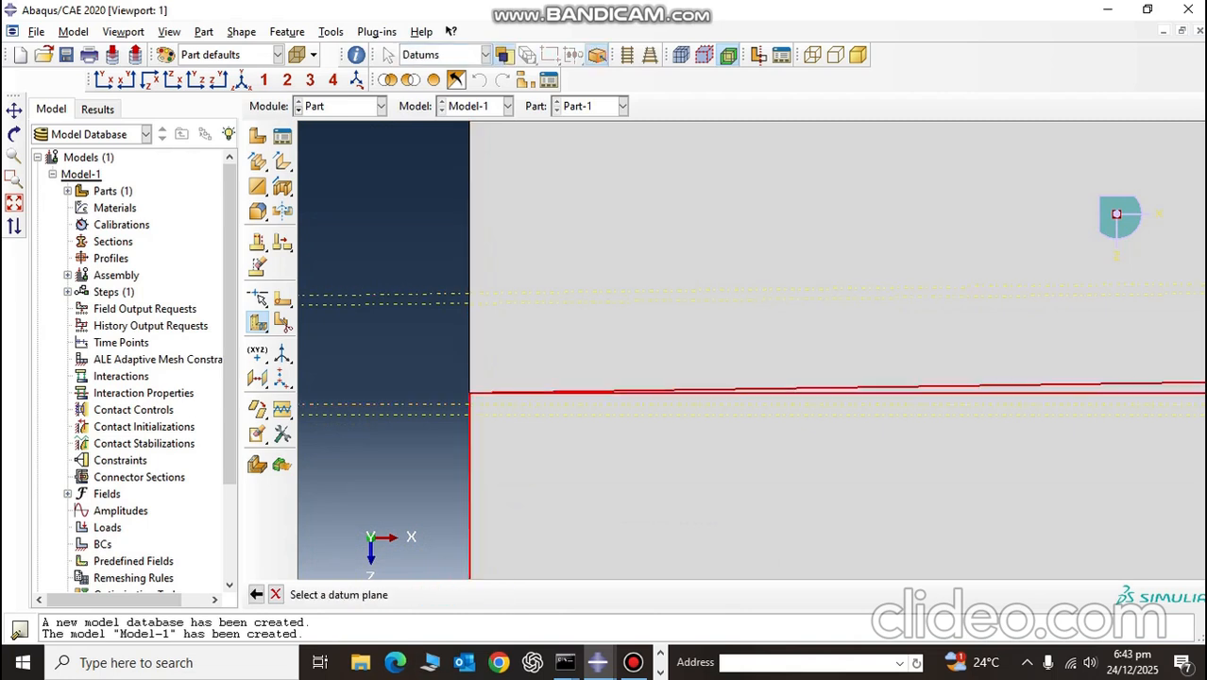
pyautogui.click(459, 406)
pyautogui.middleClick(459, 407)
# Step: Examine the partitioned layers through the plate's thickness, including an isometric close-up of a corner and its thin layers
pyautogui.scroll(3, 461, 409)
pyautogui.scroll(5, 1117, 215)
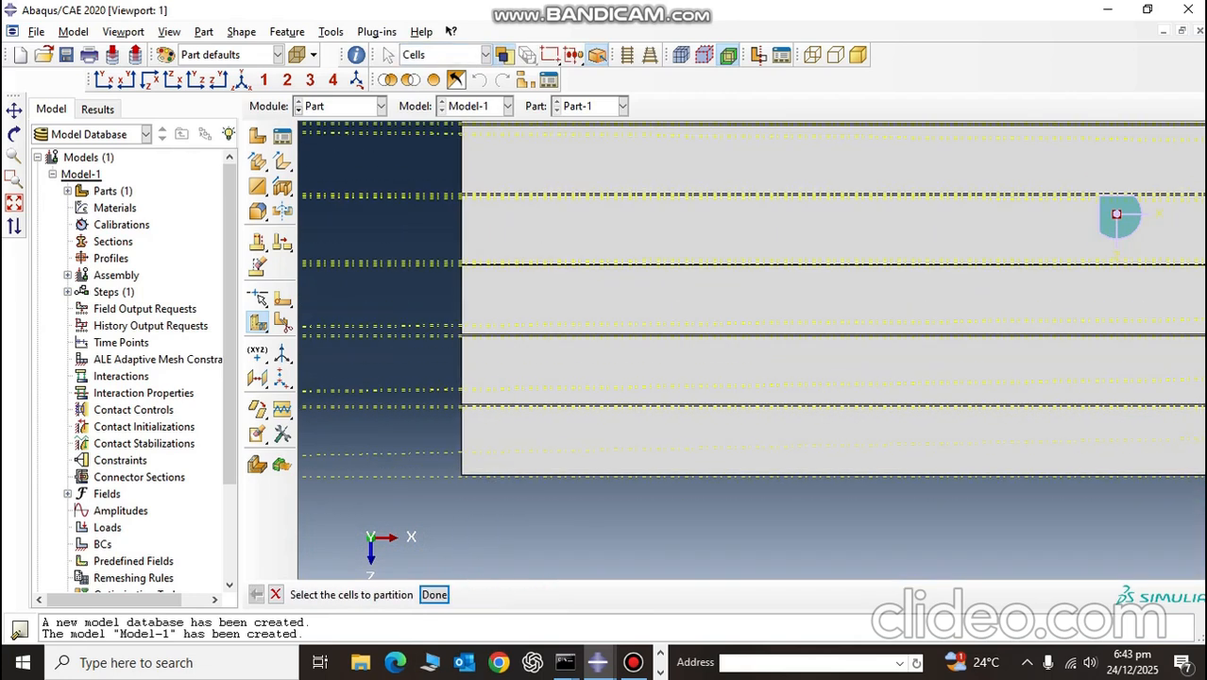
pyautogui.scroll(-2, 1117, 215)
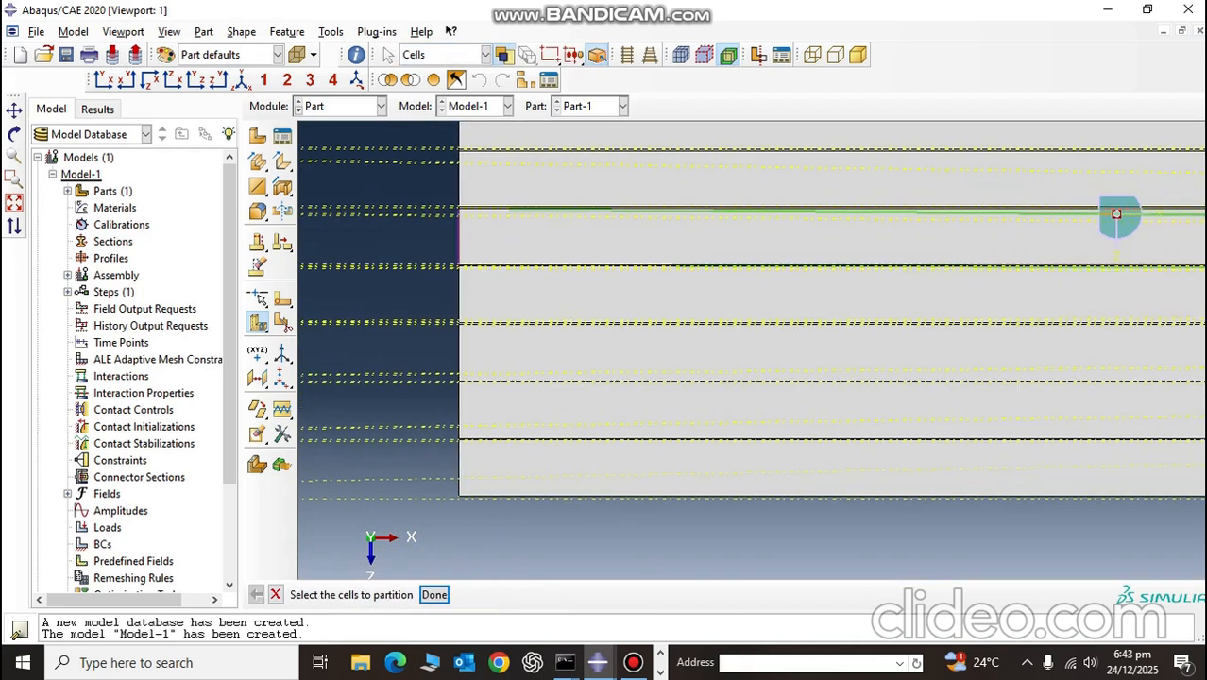
pyautogui.click(242, 80)
pyautogui.scroll(-6, 930, 355)
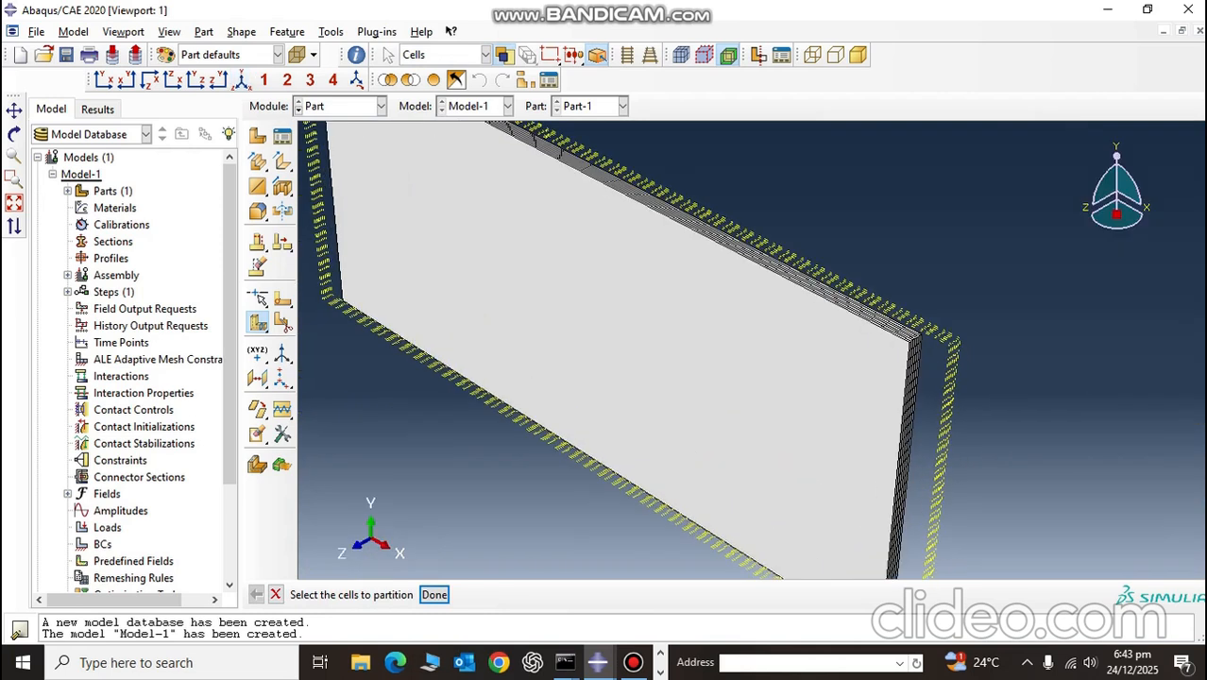
pyautogui.scroll(-8, 901, 359)
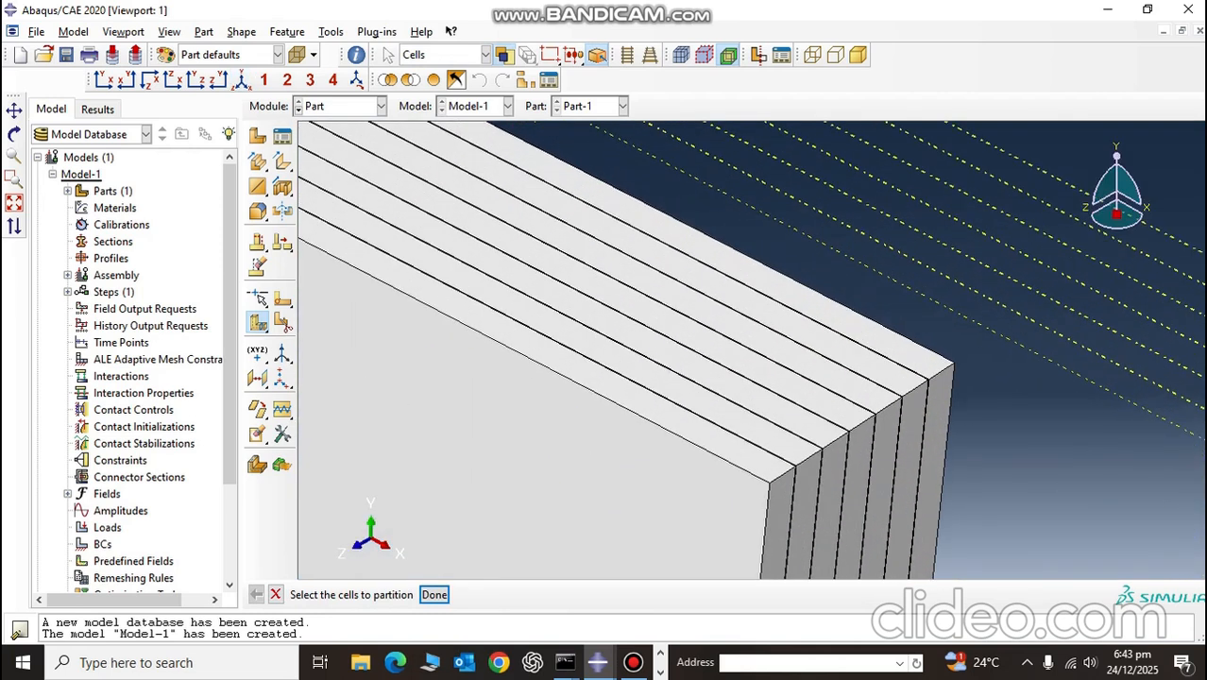
pyautogui.scroll(-8, 943, 364)
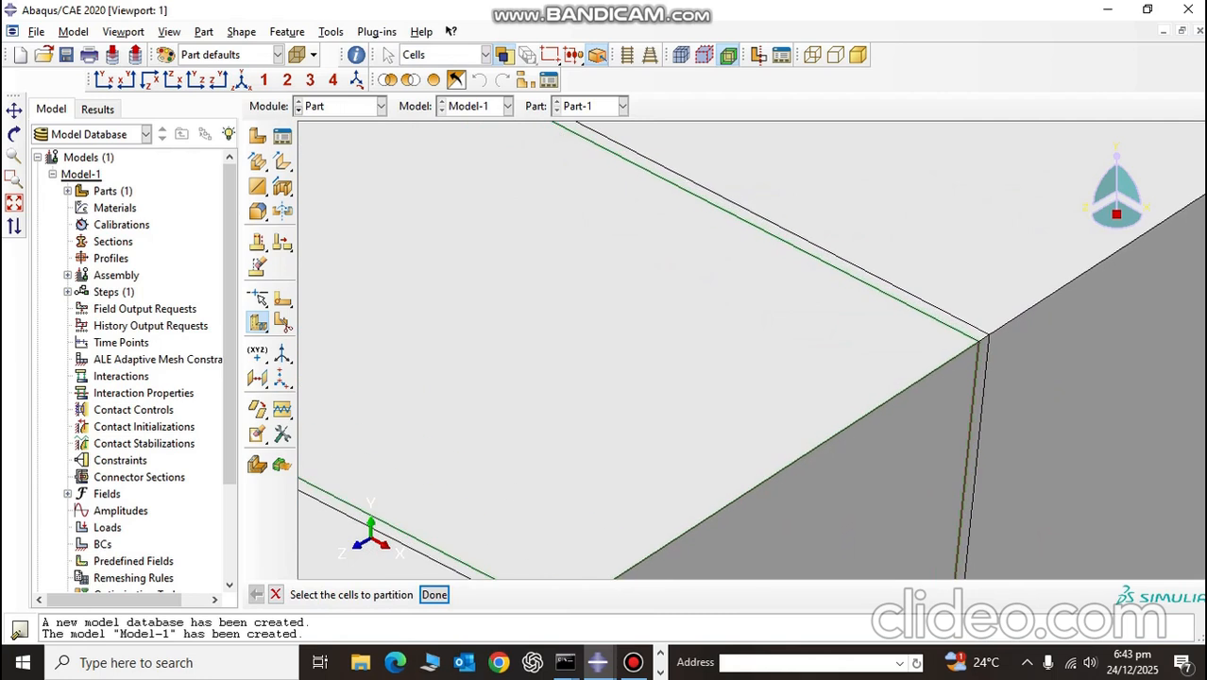
# Step: Leave the cell partitioning command, switch to the Property module and dismiss the error log
pyautogui.scroll(10, 960, 343)
pyautogui.press('Escape')
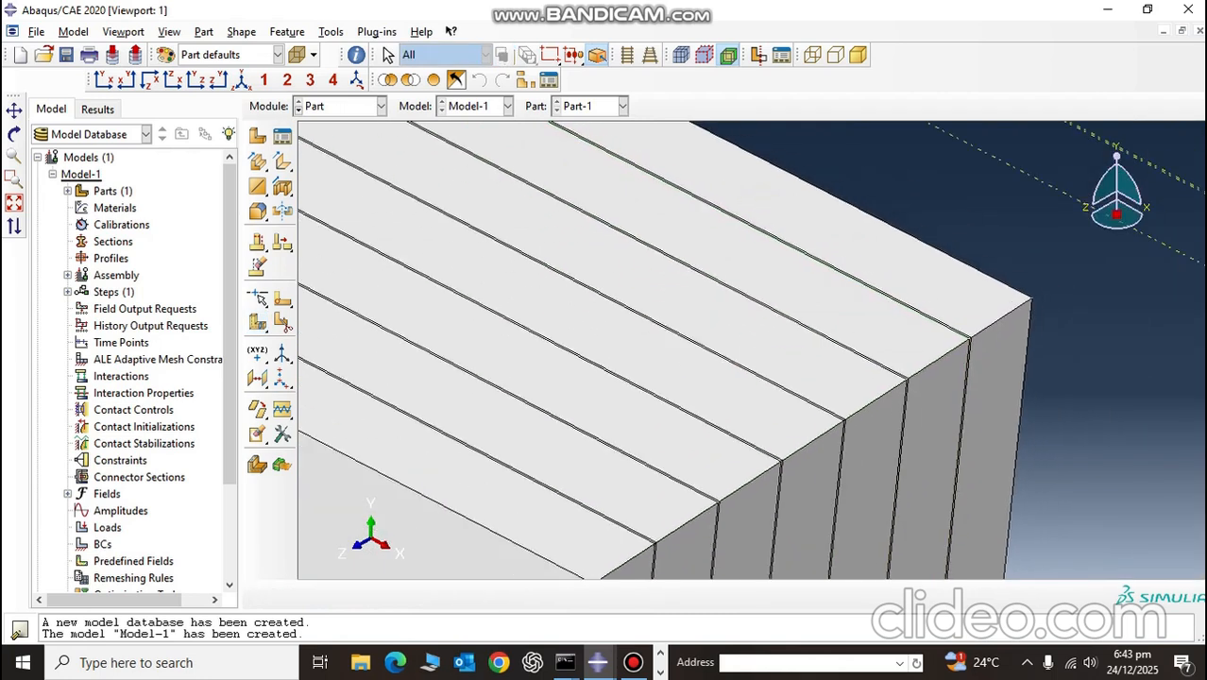
pyautogui.scroll(3, 955, 349)
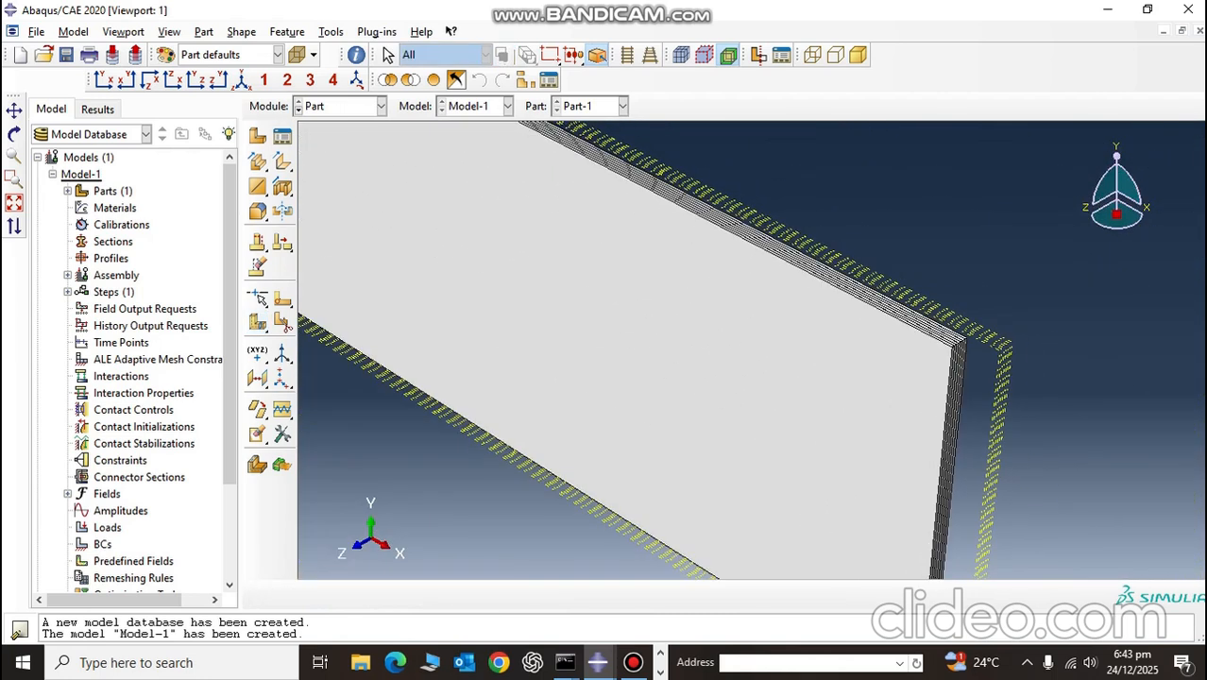
pyautogui.click(340, 105)
pyautogui.click(342, 142)
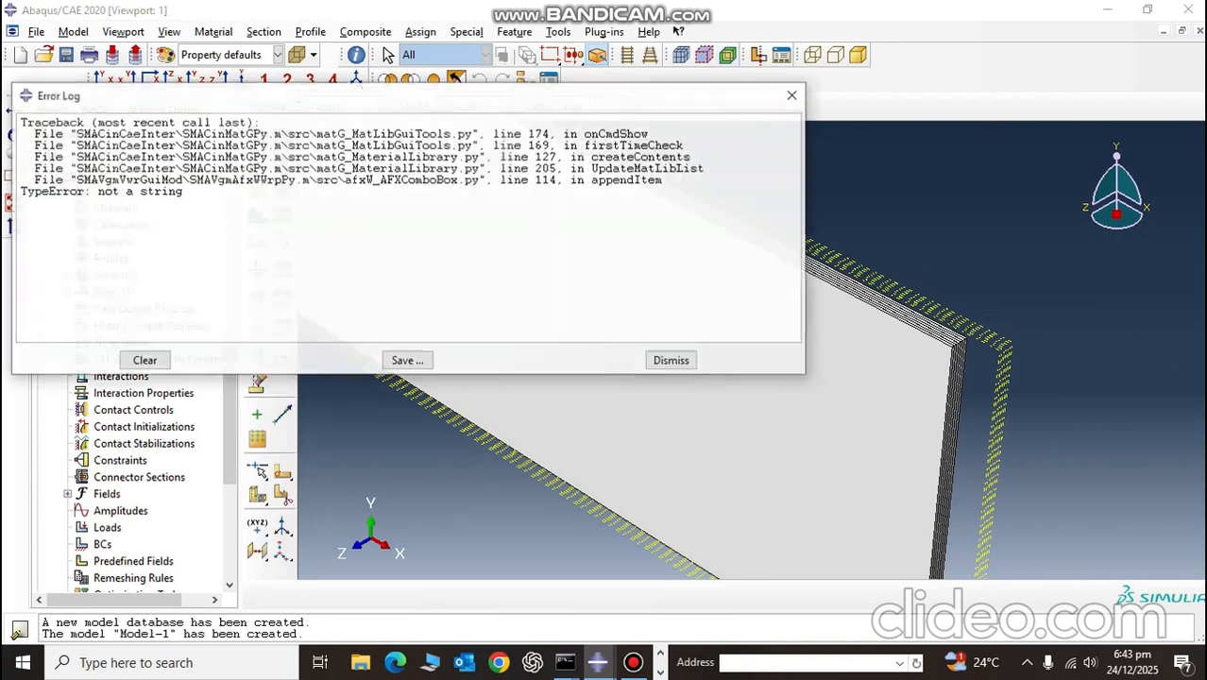
pyautogui.click(673, 361)
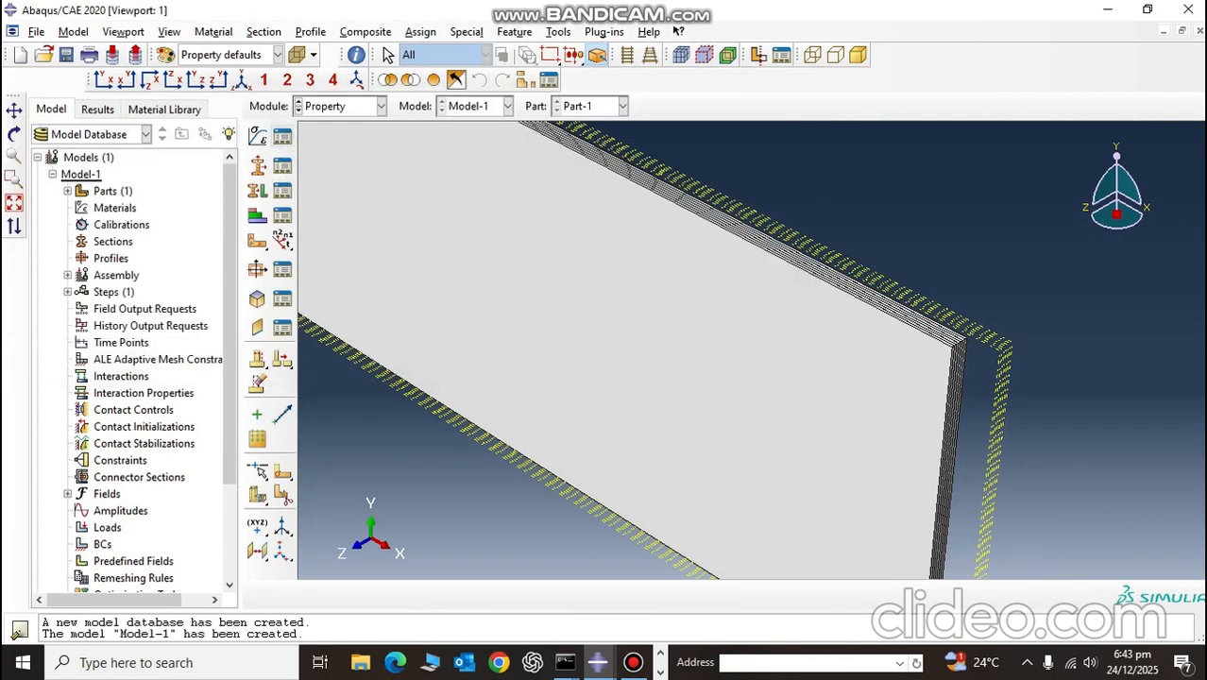
# Step: Create a material named CFRP and add the Density and Depvar behaviors to it
pyautogui.click(283, 136)
pyautogui.click(246, 149)
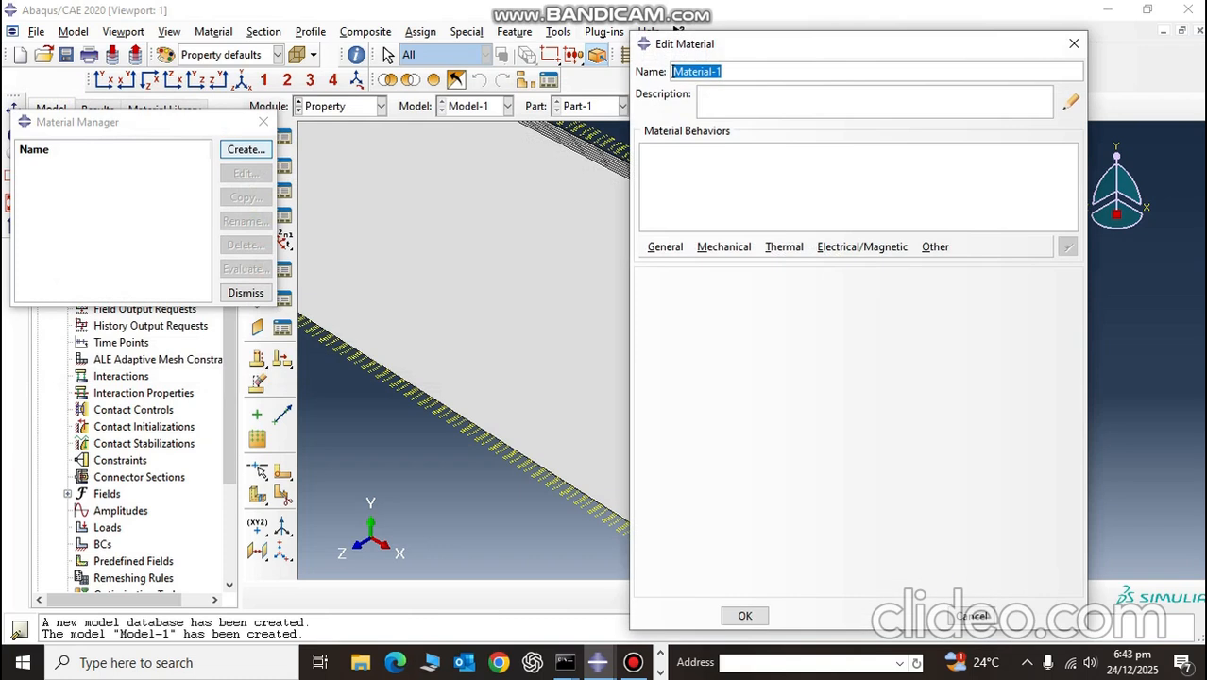
pyautogui.write('CFRP')
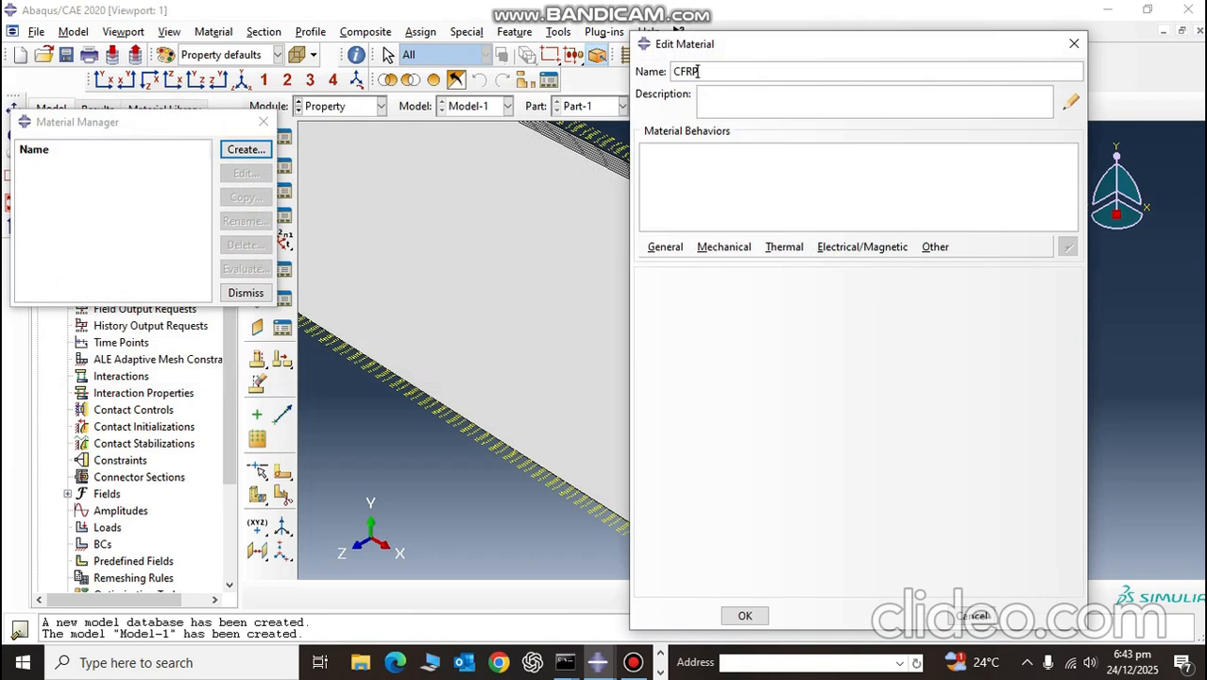
pyautogui.click(666, 246)
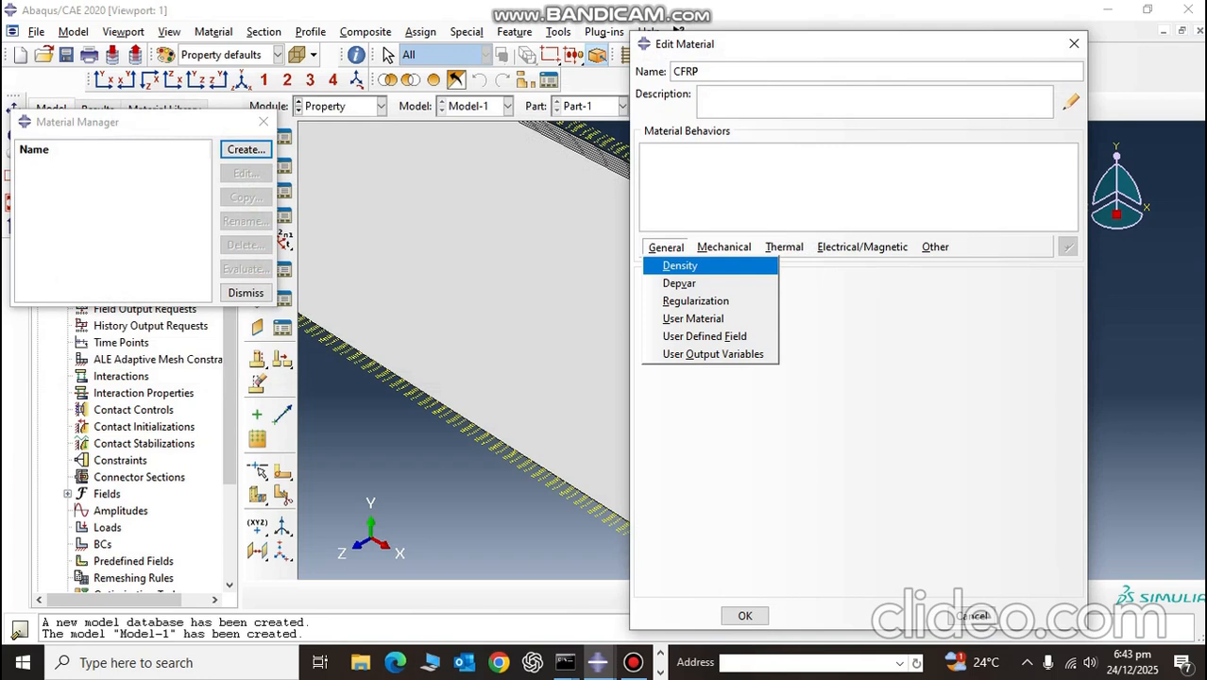
pyautogui.click(680, 266)
pyautogui.click(665, 247)
pyautogui.click(679, 284)
pyautogui.click(665, 246)
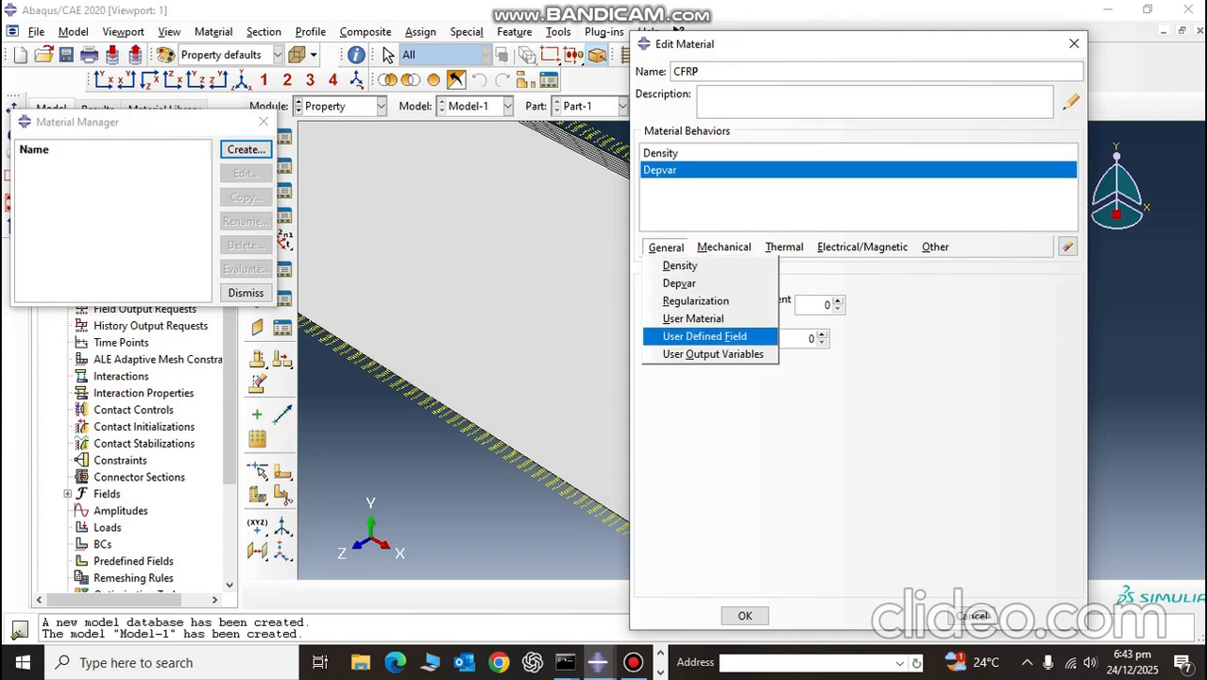
pyautogui.click(713, 353)
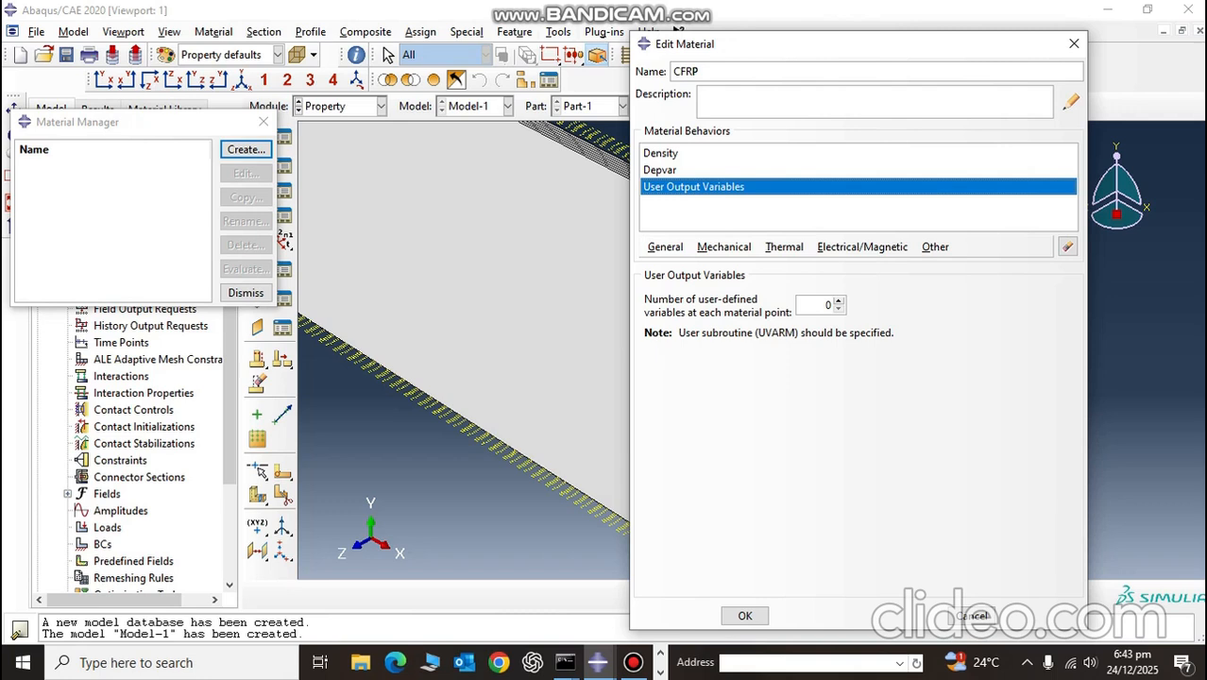
pyautogui.click(1068, 247)
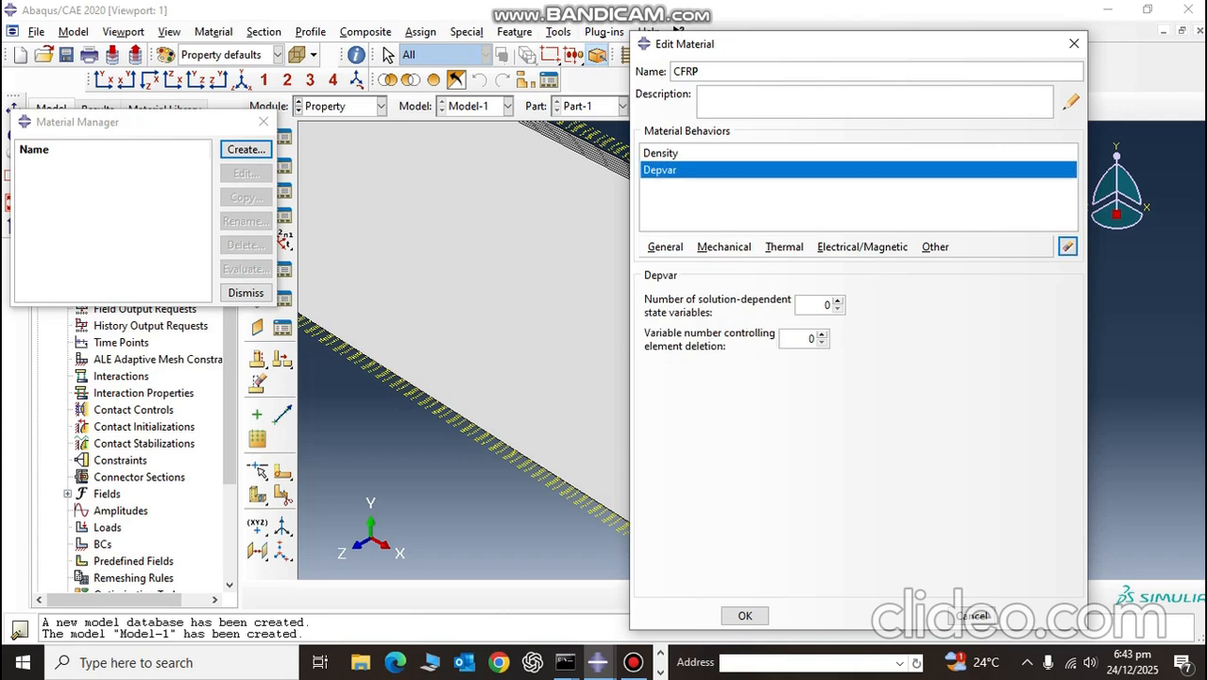
# Step: Add the User Material behavior to the CFRP material
pyautogui.click(666, 248)
pyautogui.press('Down')
pyautogui.press('Down')
pyautogui.press('Down')
pyautogui.press('Down')
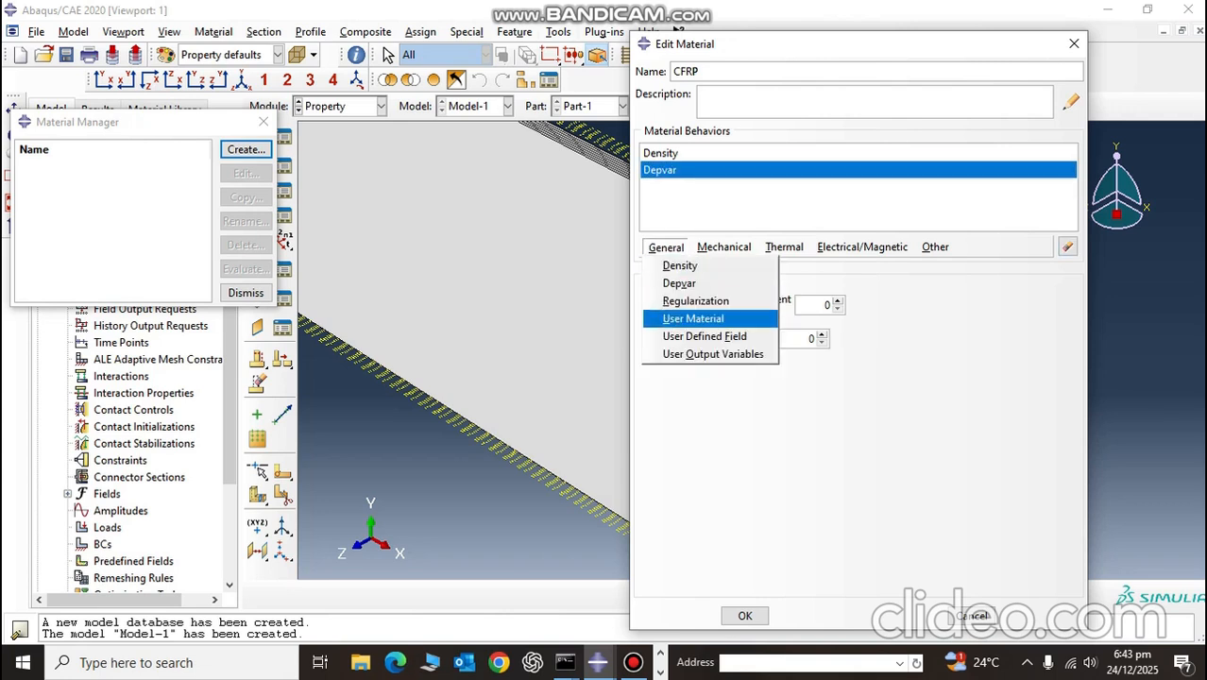
pyautogui.press('Return')
# Step: Set the CFRP material's mass density to 1600
pyautogui.click(661, 153)
pyautogui.click(666, 421)
pyautogui.write('1600')
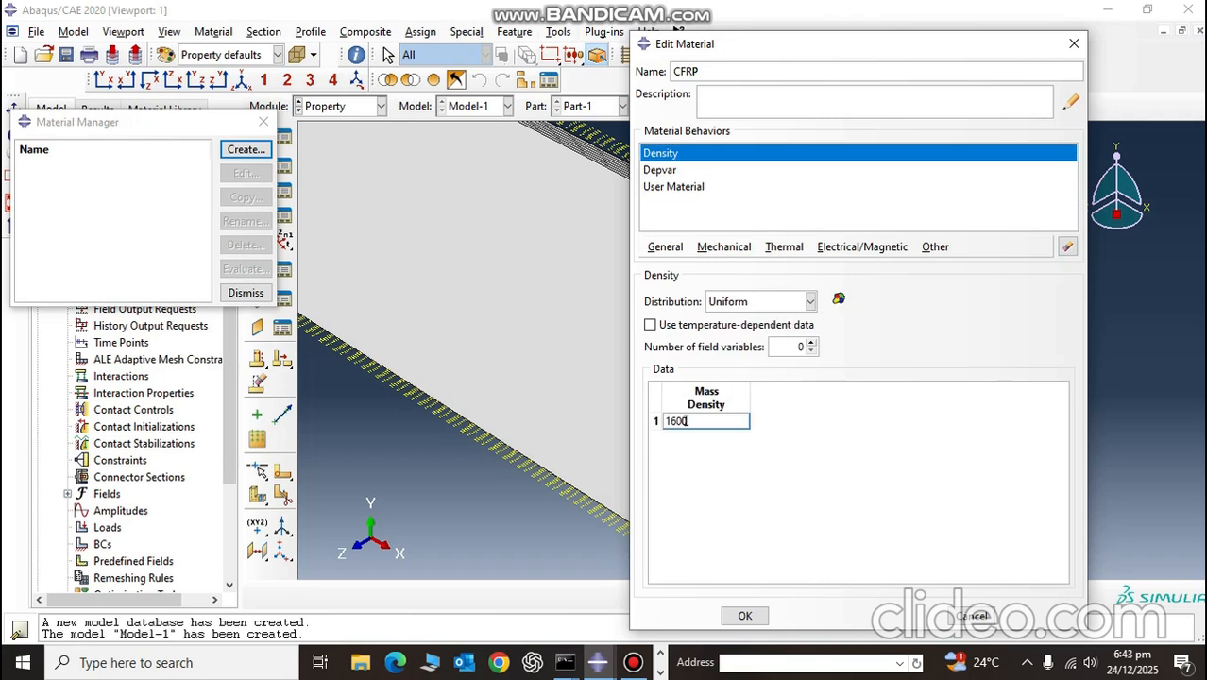
# Step: Set CFRP's Depvar to 17 solution-dependent state variables, with variable number 5 controlling element deletion
pyautogui.click(673, 170)
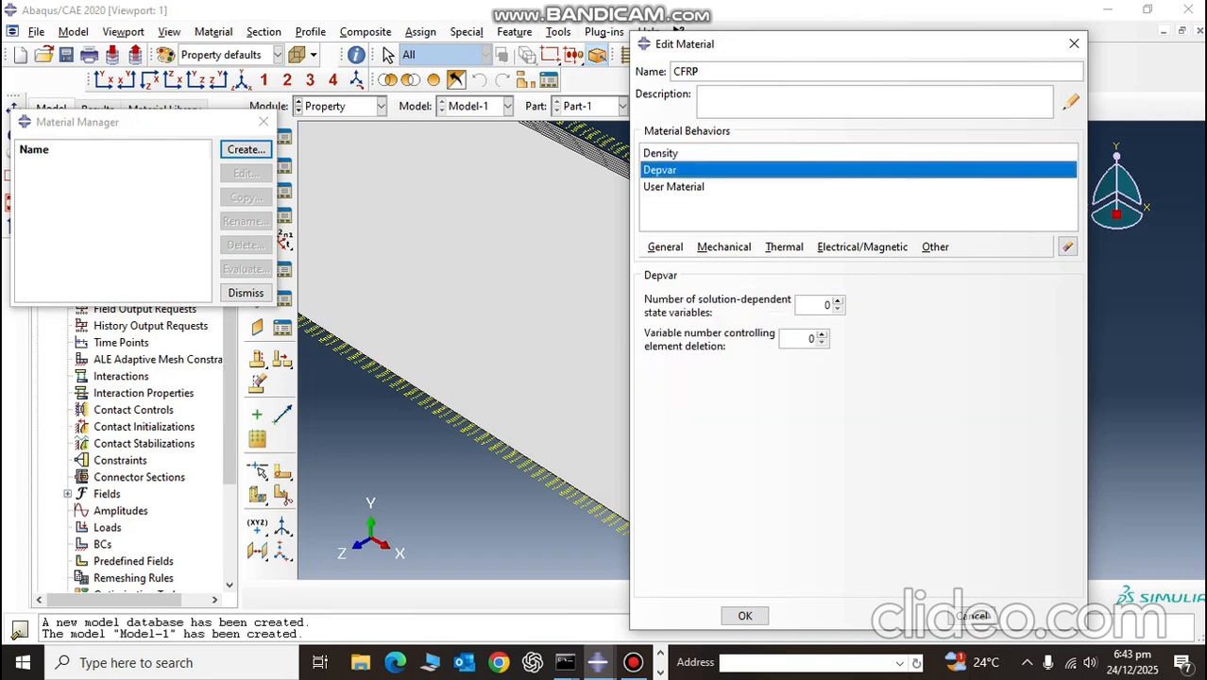
pyautogui.doubleClick(825, 304)
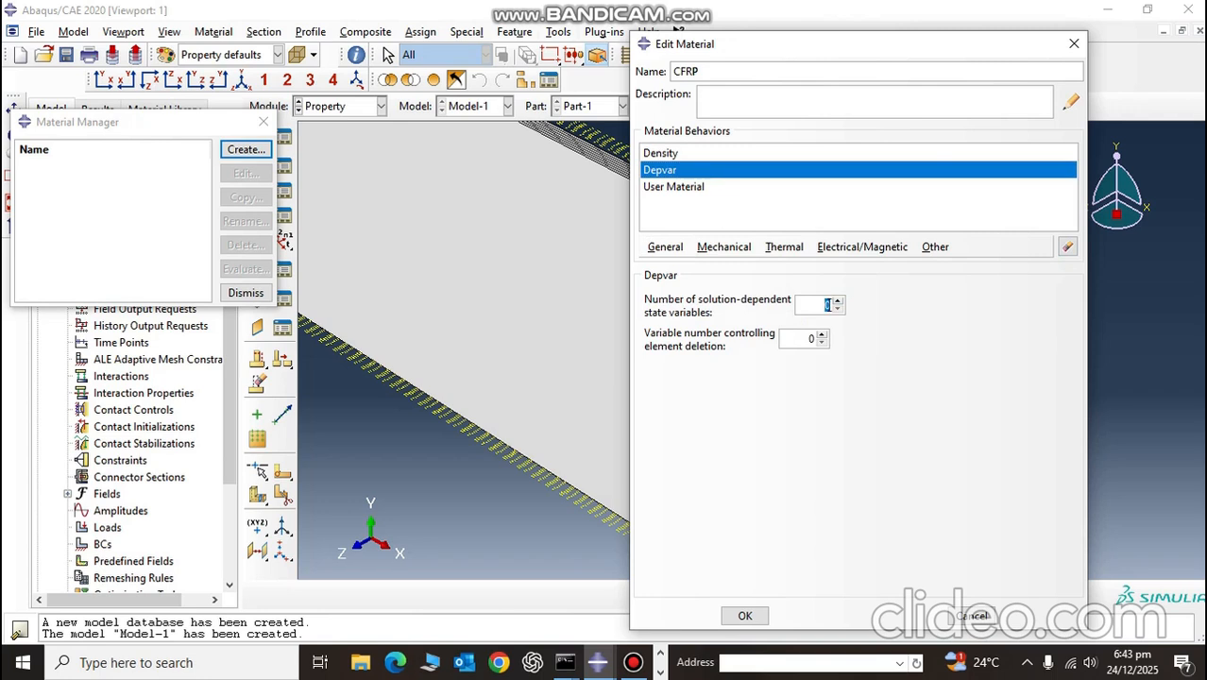
pyautogui.press('BackSpace')
pyautogui.write('17')
pyautogui.press('Tab')
pyautogui.press('BackSpace')
pyautogui.write('5')
# Step: Select the first mechanical constant of CFRP's User Material, then switch to the other Abaqus/CAE window with the drill bit models and enter its Property module
pyautogui.click(674, 186)
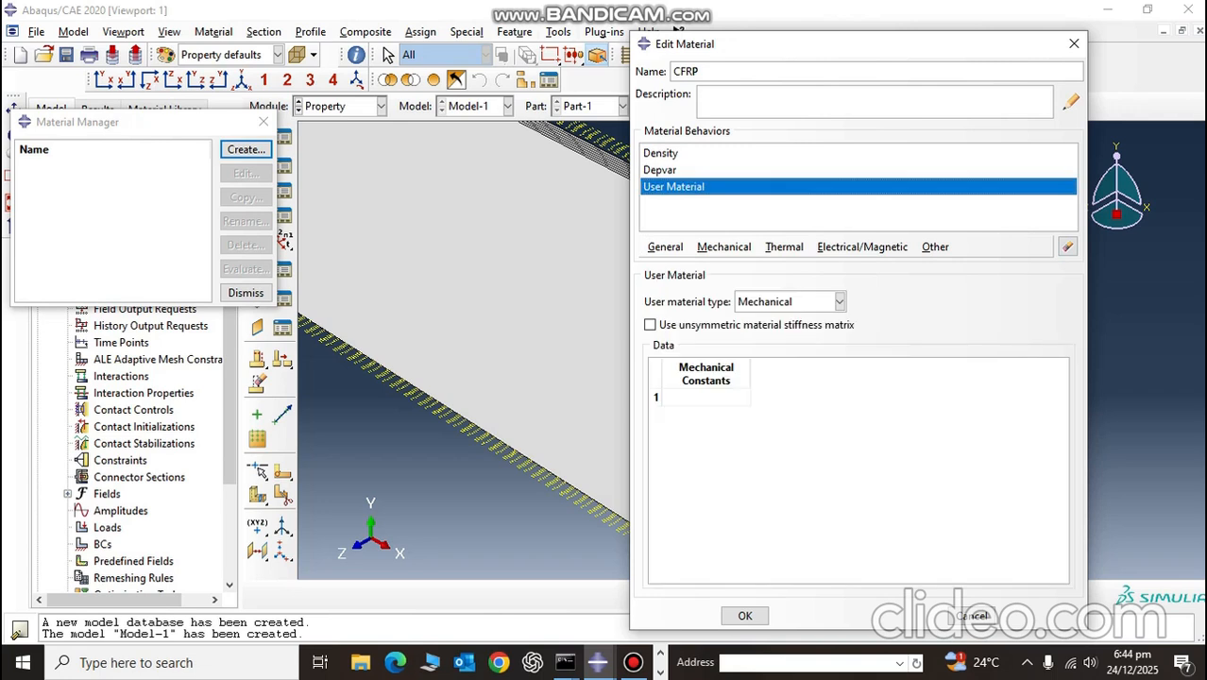
pyautogui.click(707, 397)
pyautogui.hotkey('alt', 'Tab')
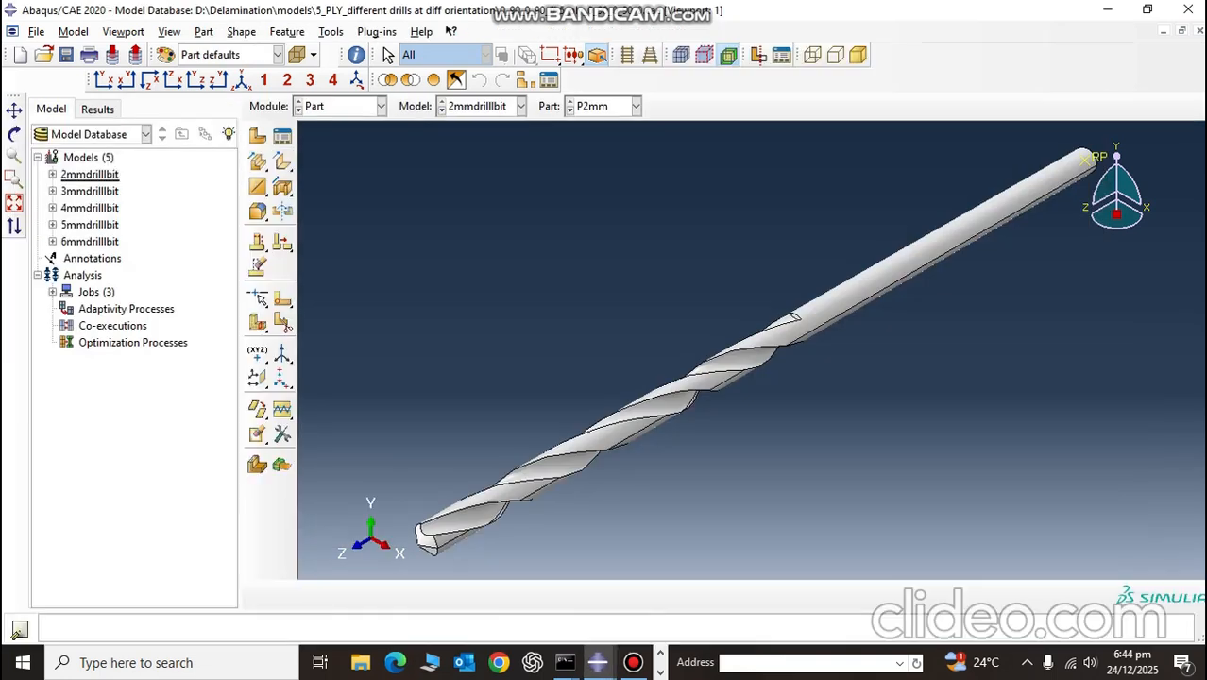
pyautogui.click(381, 107)
pyautogui.click(318, 125)
pyautogui.click(381, 107)
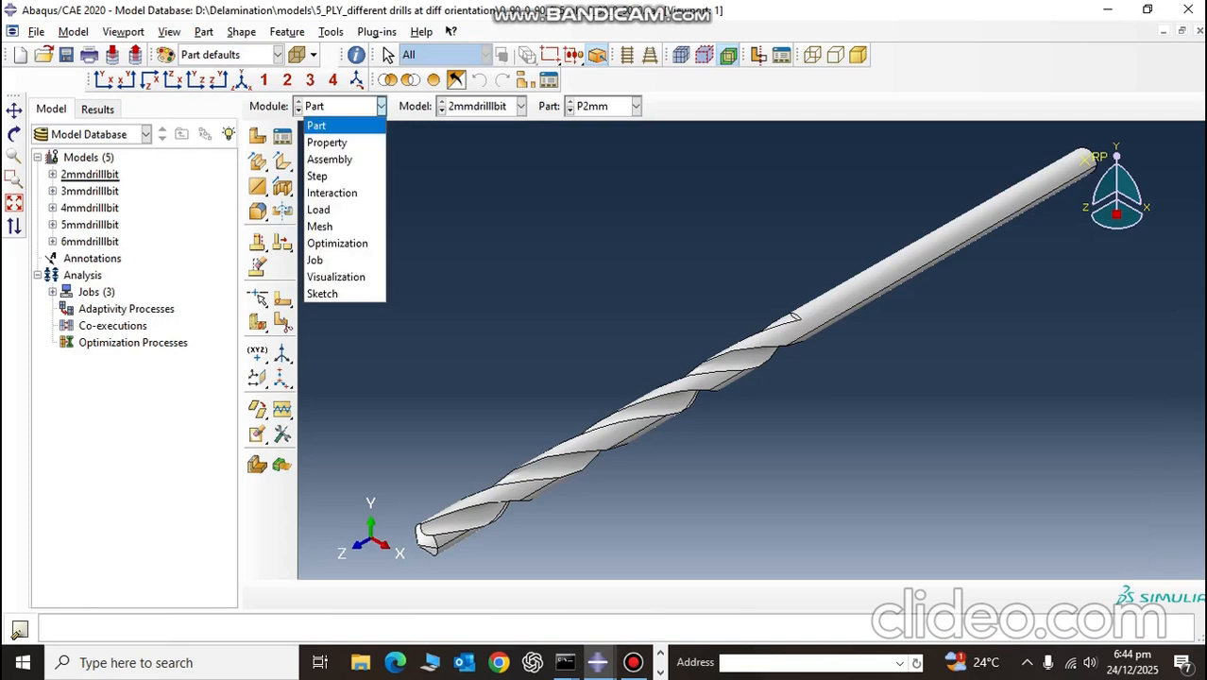
pyautogui.click(326, 140)
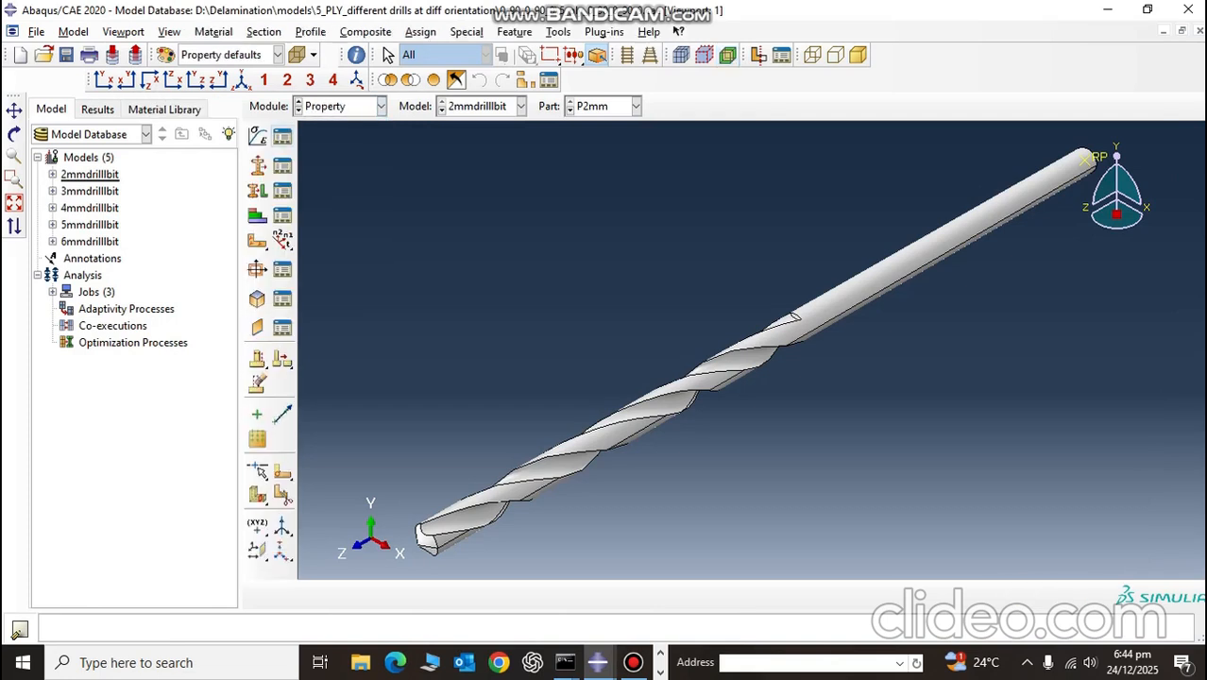
# Step: Open the existing cfrp material in the 2mmdrilllbit model and copy all 19 of its User Material mechanical constants
pyautogui.click(283, 136)
pyautogui.click(246, 174)
pyautogui.click(674, 186)
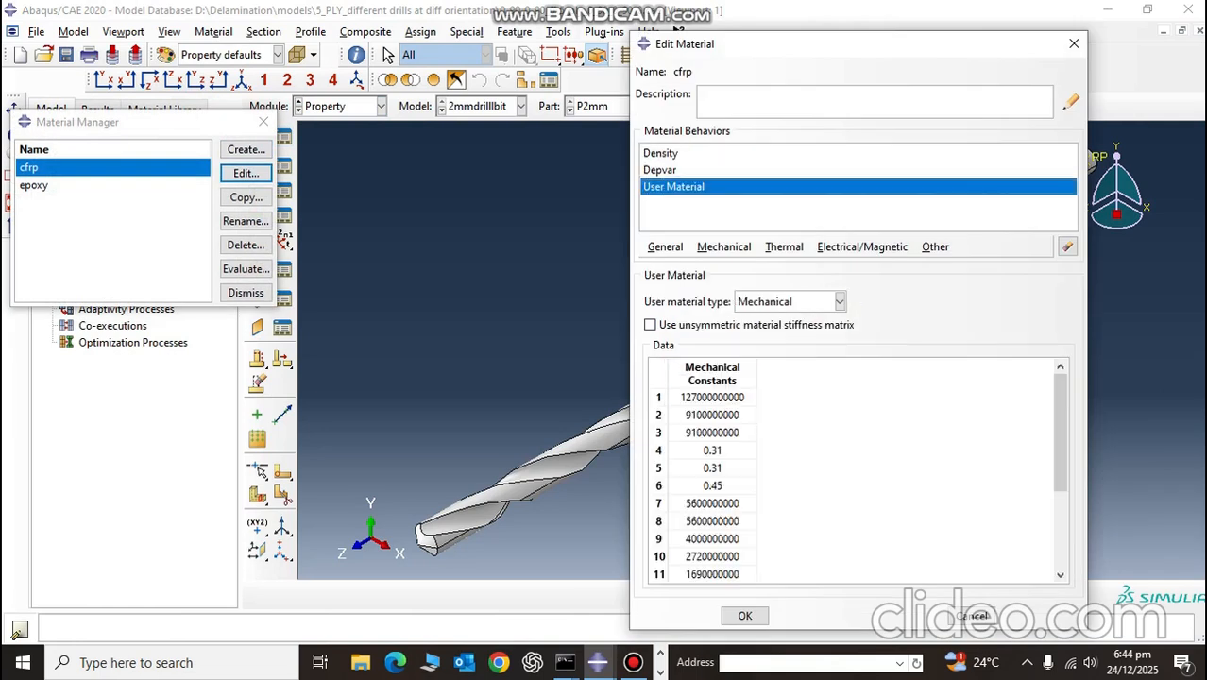
pyautogui.moveTo(713, 397); pyautogui.dragTo(712, 574)
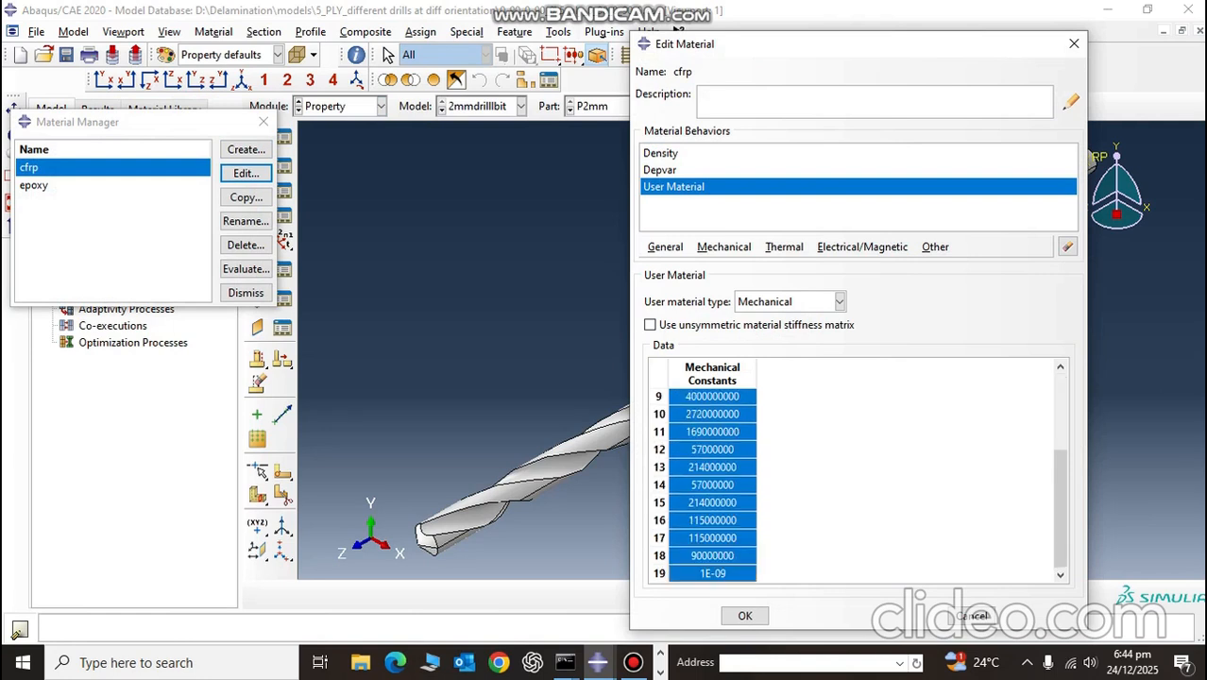
pyautogui.rightClick(714, 412)
pyautogui.click(747, 442)
# Step: Return to the layered plate's Abaqus/CAE window, paste the copied mechanical constants into CFRP's User Material, save the material and recheck its definition
pyautogui.hotkey('alt', 'Tab')
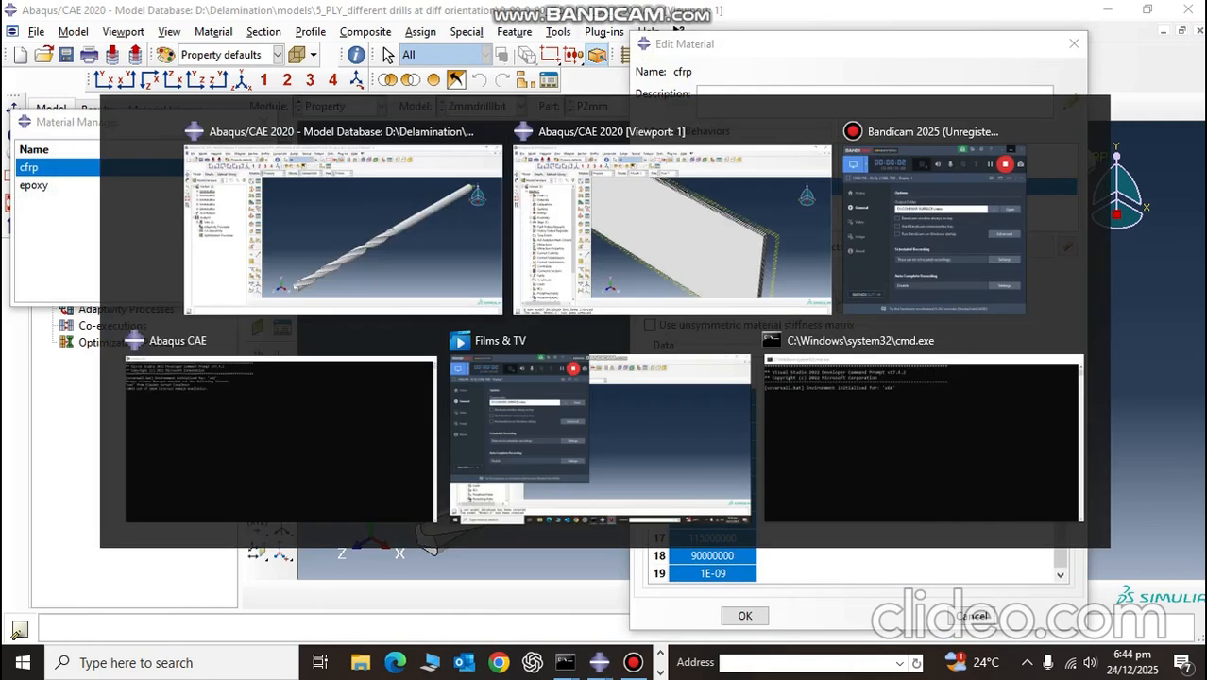
pyautogui.hotkey('ctrl', 'v')
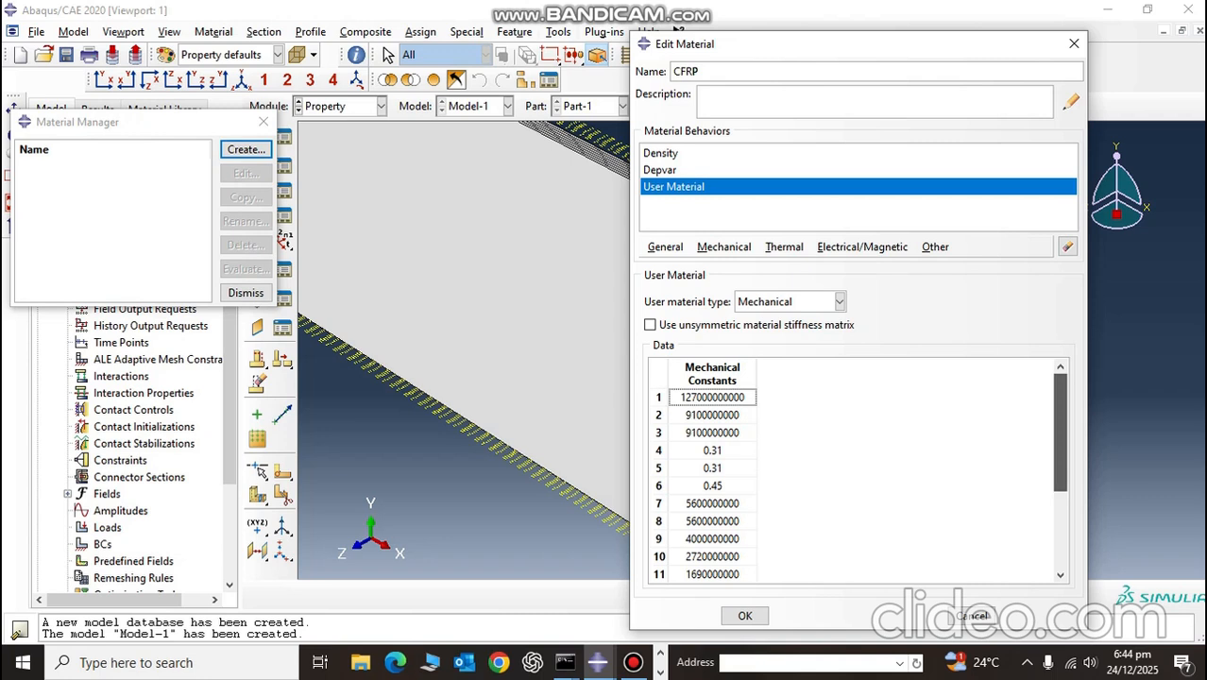
pyautogui.scroll(-3, 860, 473)
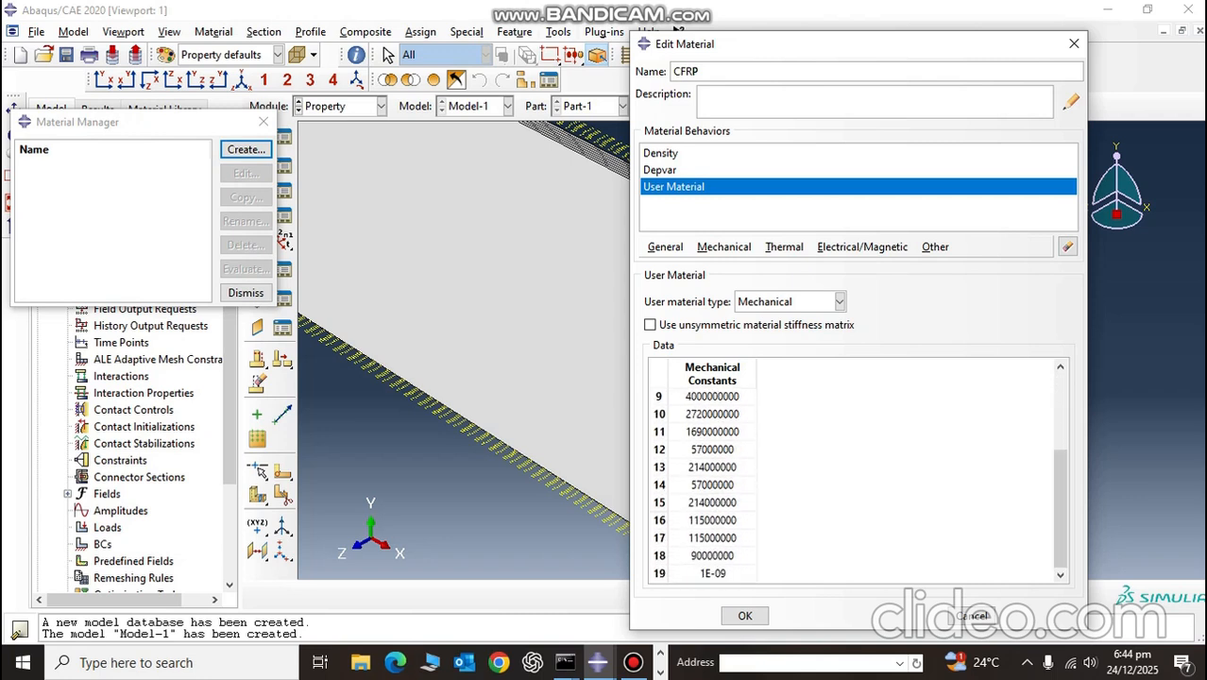
pyautogui.click(745, 615)
pyautogui.click(245, 173)
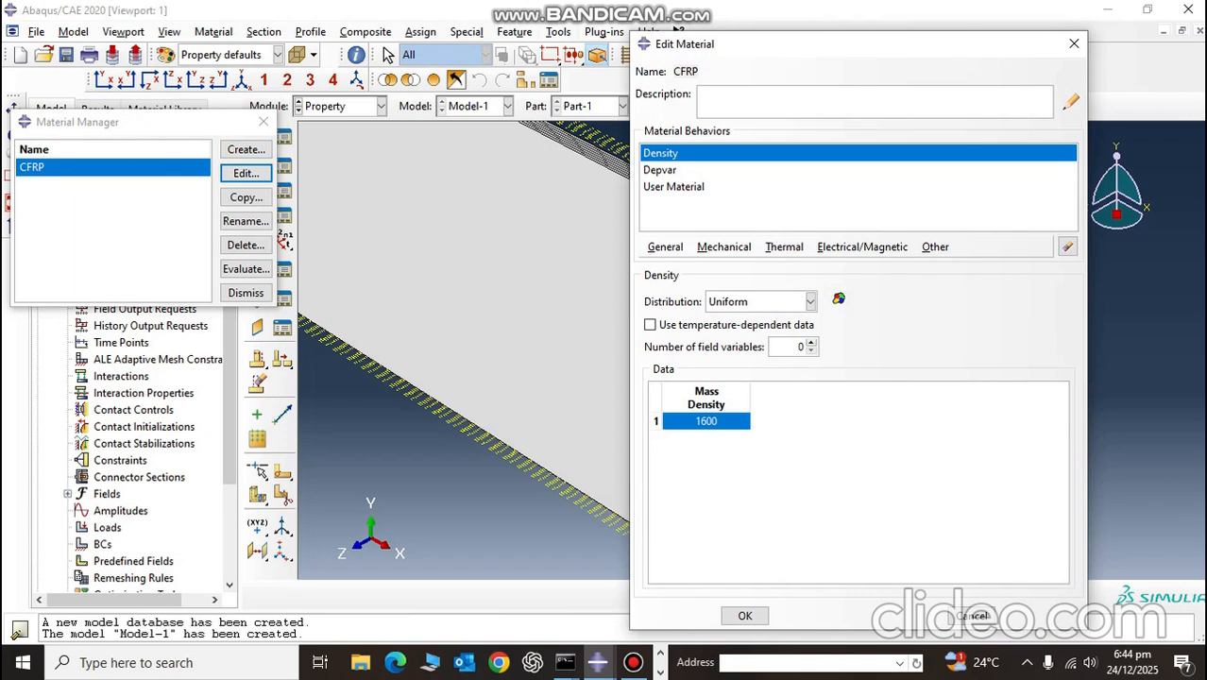
pyautogui.click(1075, 43)
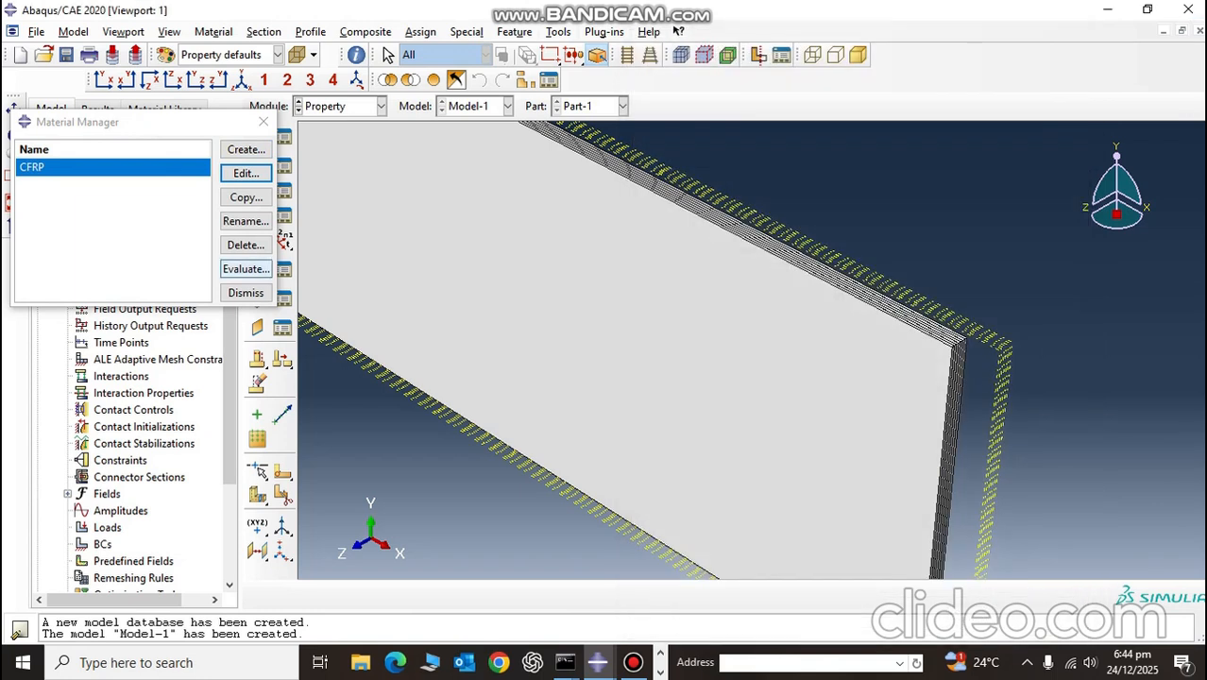
# Step: Create a second material named EPOXY and add the Elastic behavior to it
pyautogui.click(245, 149)
pyautogui.write('EPOXY')
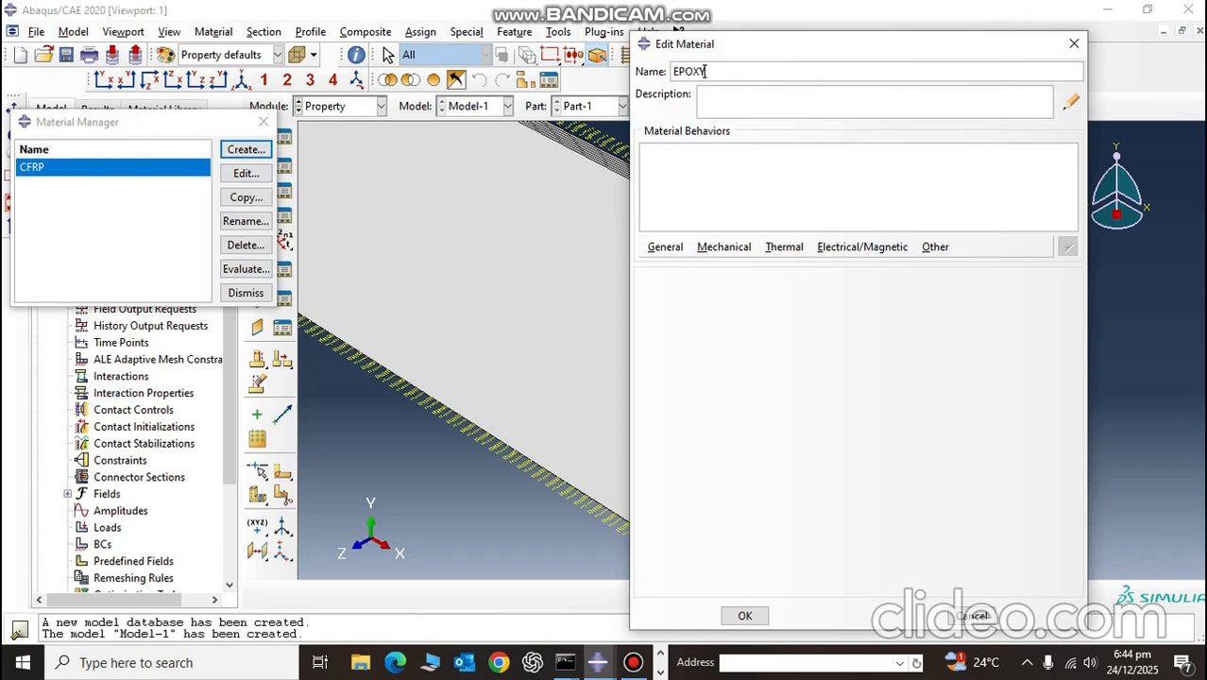
pyautogui.click(725, 246)
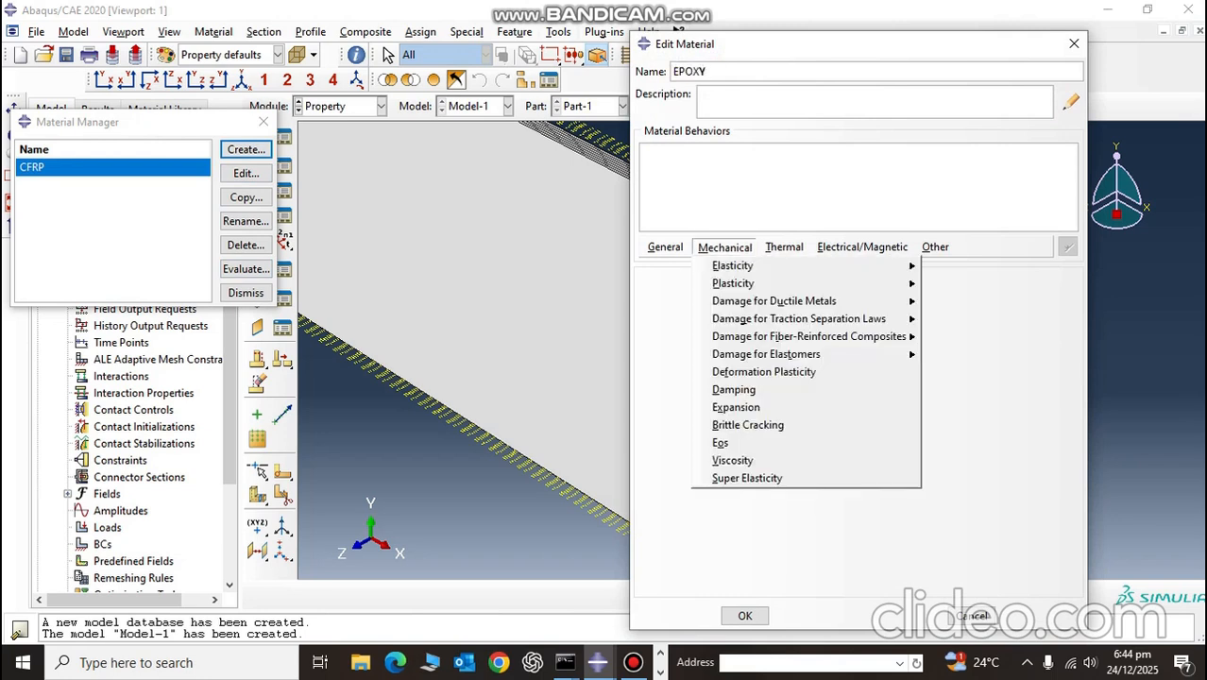
pyautogui.moveTo(733, 265)
pyautogui.click(724, 246)
pyautogui.click(724, 246)
pyautogui.click(724, 246)
pyautogui.click(784, 247)
pyautogui.click(784, 247)
pyautogui.click(725, 246)
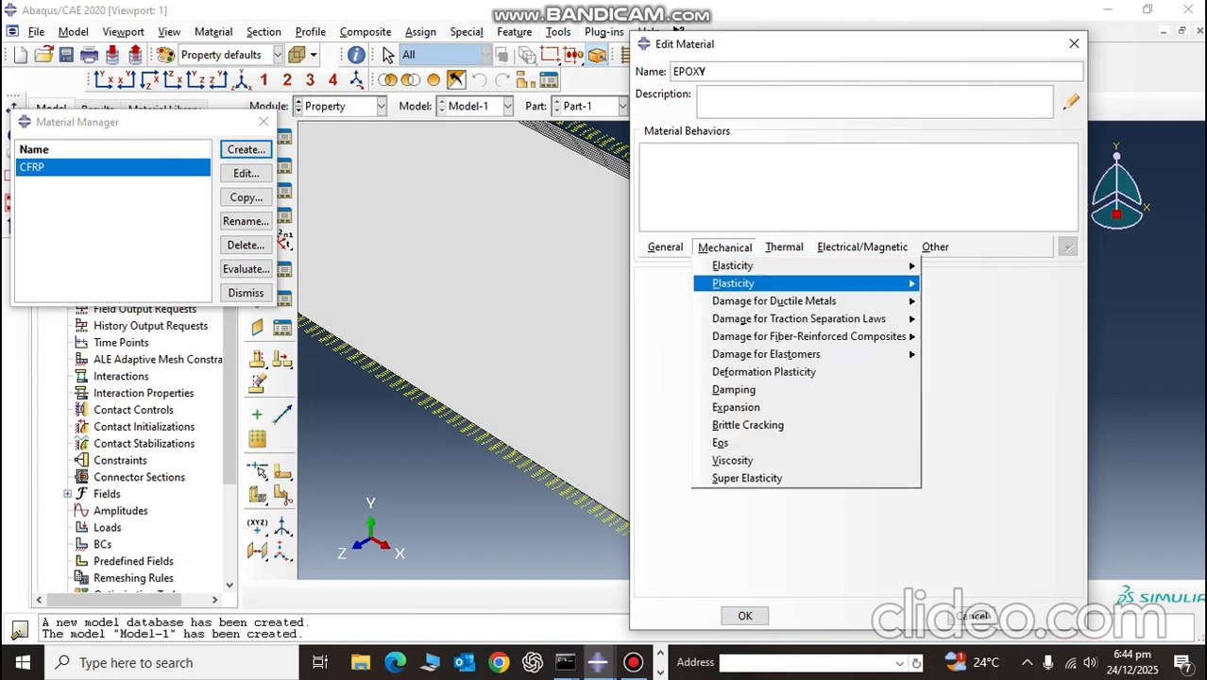
pyautogui.moveTo(732, 265)
pyautogui.click(954, 266)
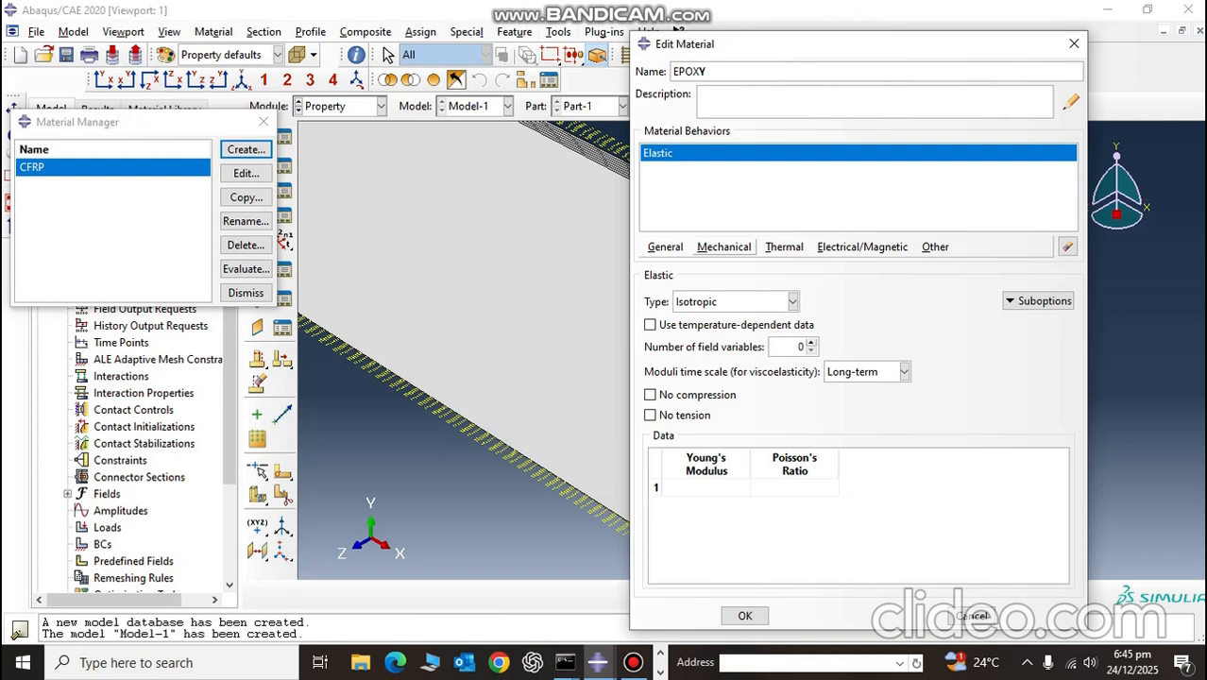
# Step: Set EPOXY's elastic type to Traction and open the E/Enn value for entry
pyautogui.click(792, 303)
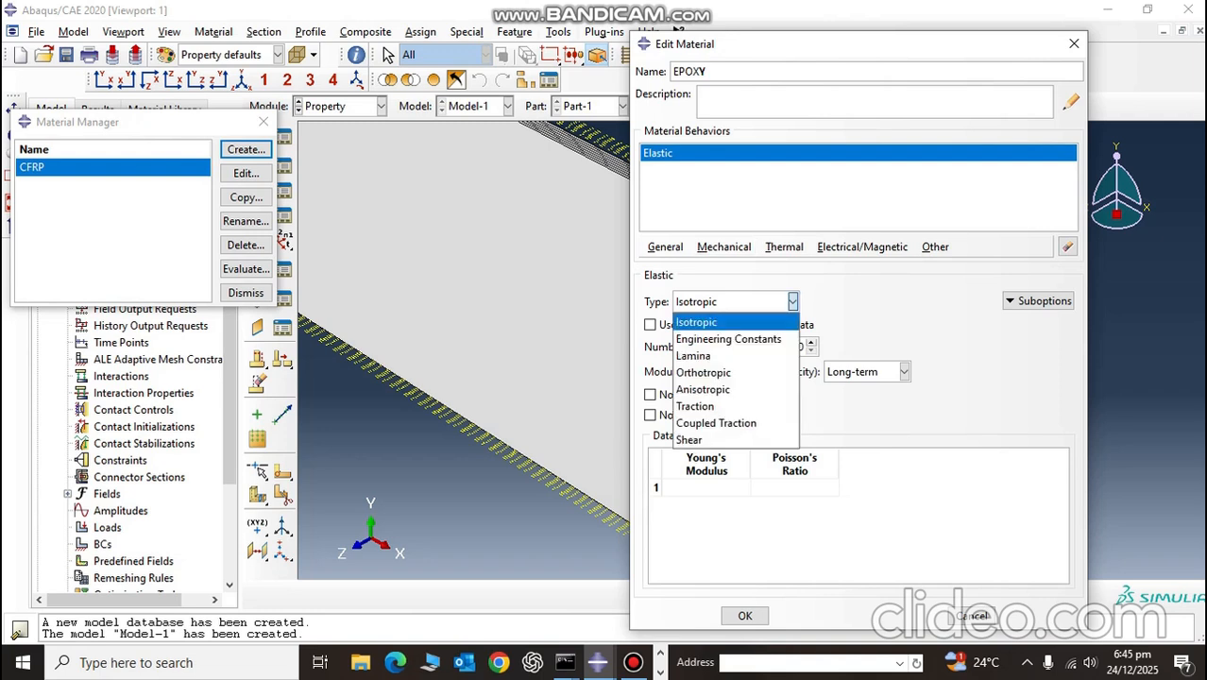
pyautogui.click(723, 406)
pyautogui.click(664, 475)
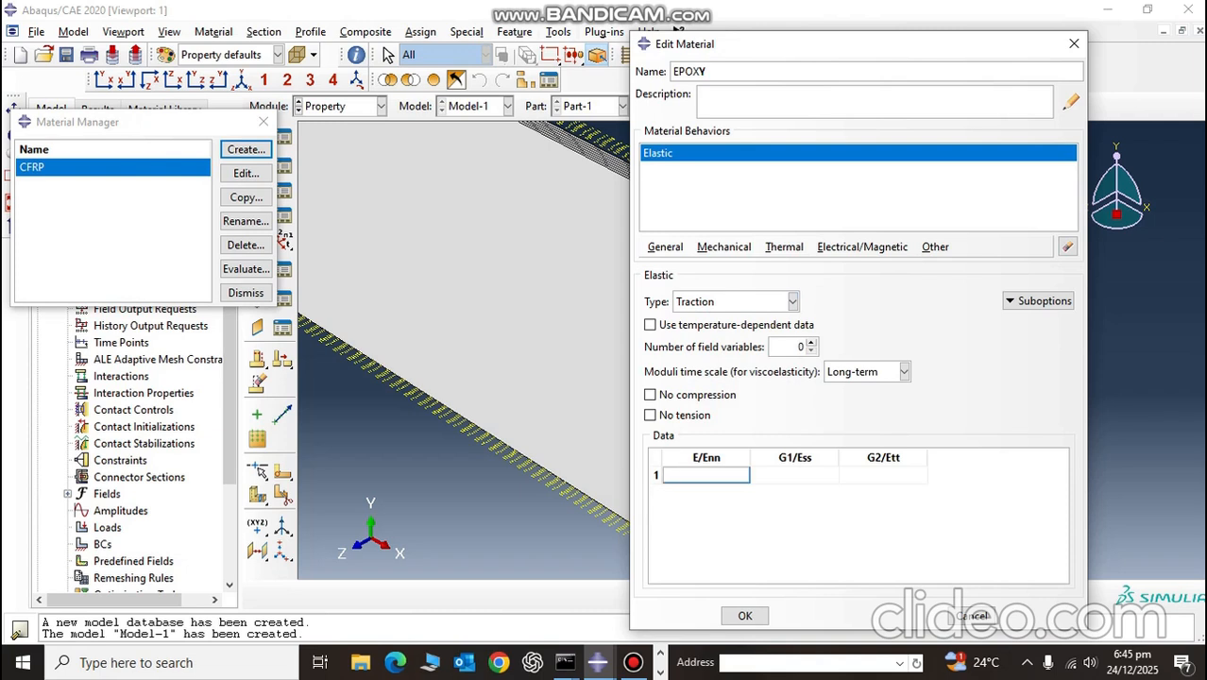
# Step: Add the Maxs Damage behavior for traction separation laws to the EPOXY material
pyautogui.click(724, 247)
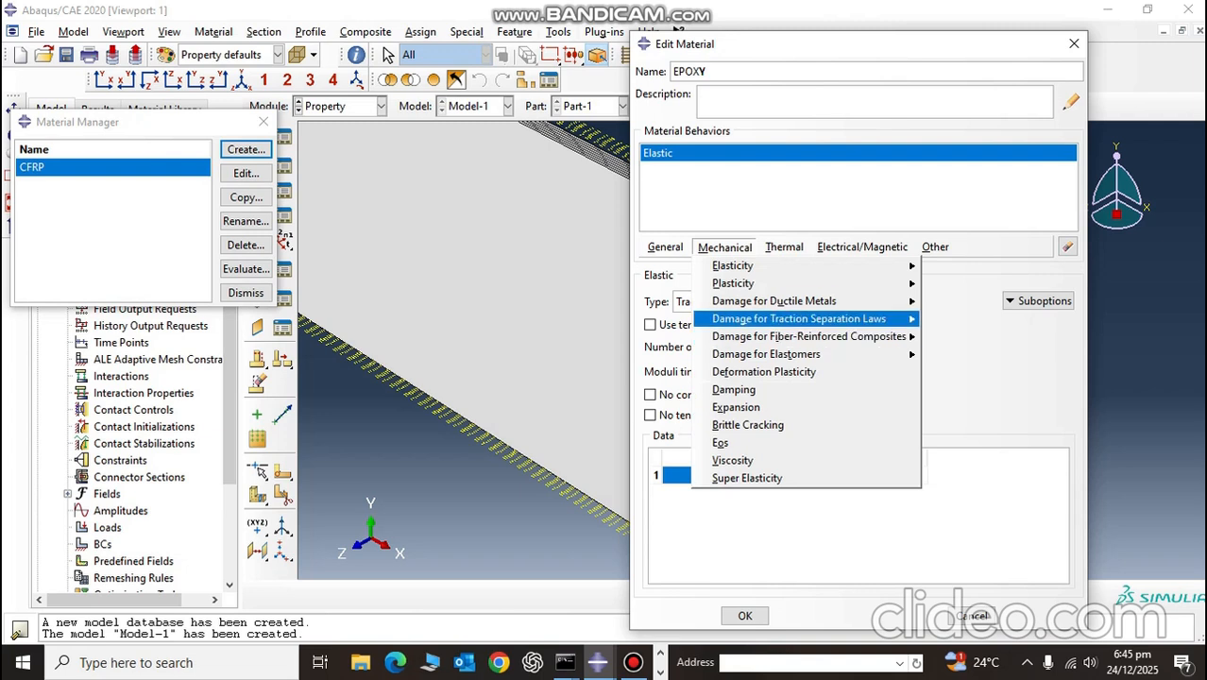
pyautogui.moveTo(799, 318)
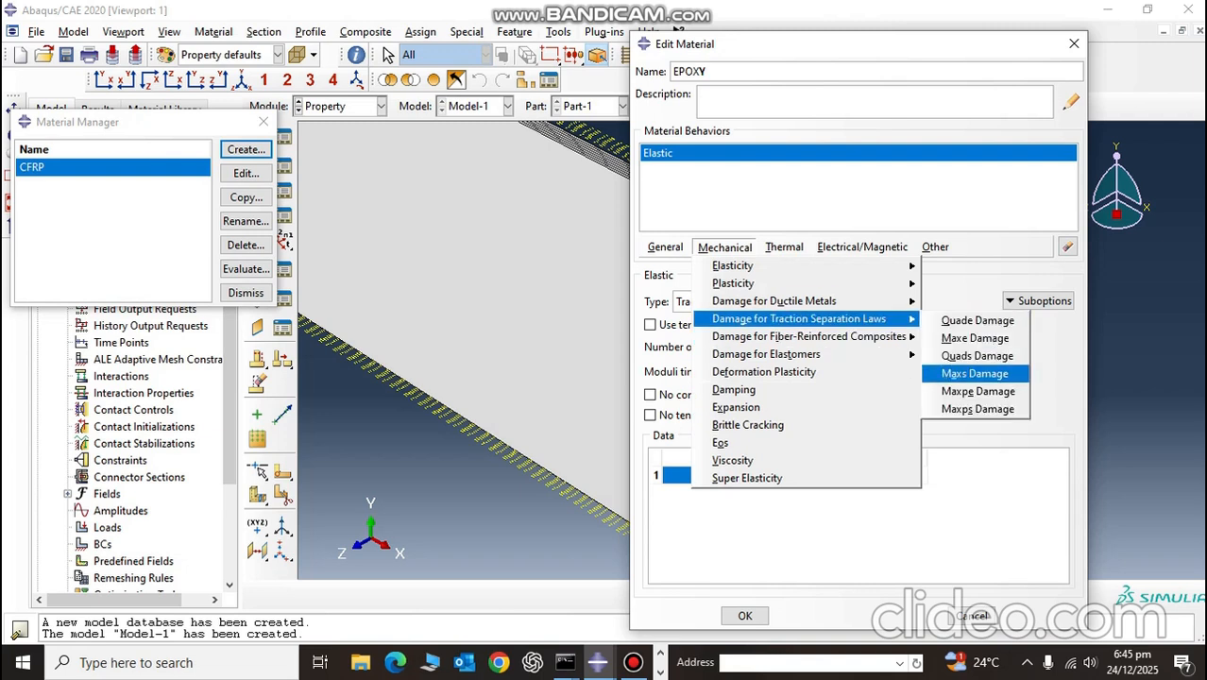
pyautogui.click(977, 374)
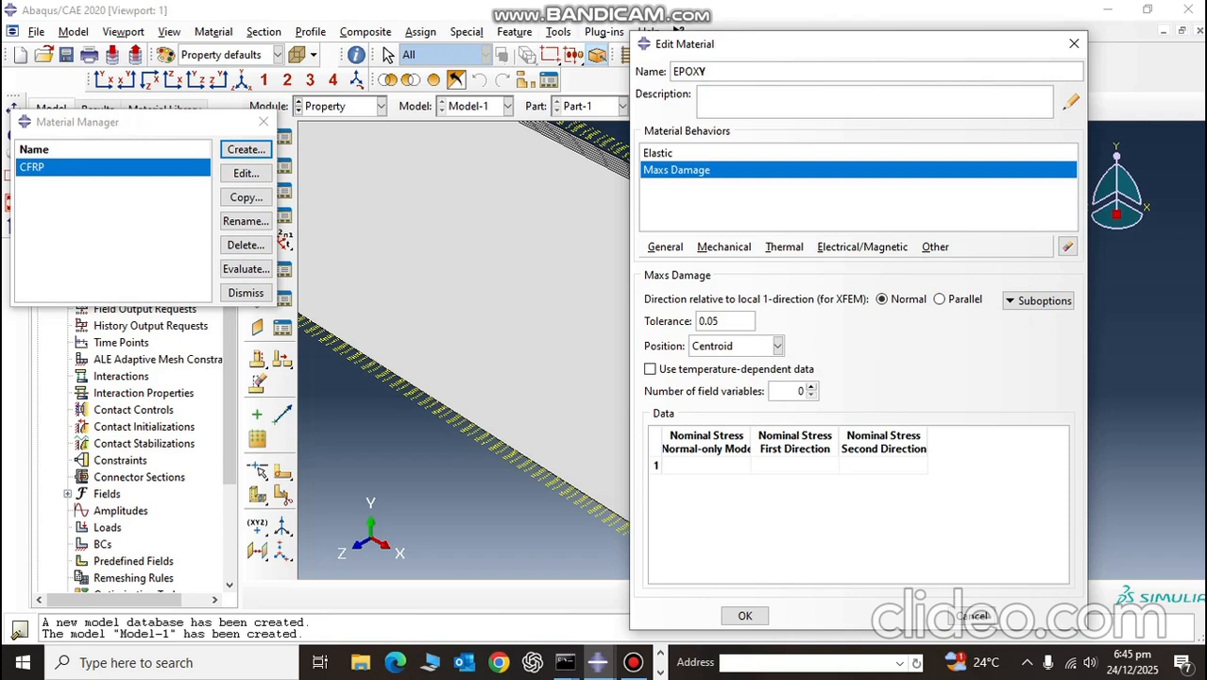
pyautogui.click(1040, 301)
pyautogui.click(1068, 320)
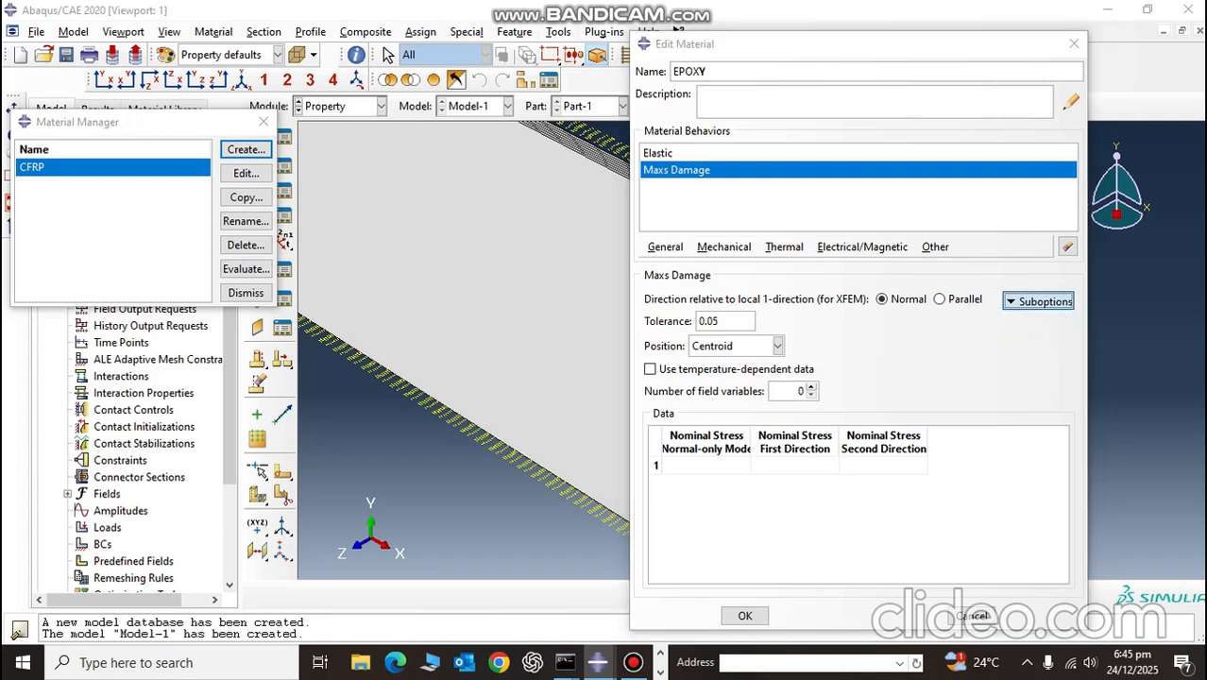
pyautogui.click(986, 513)
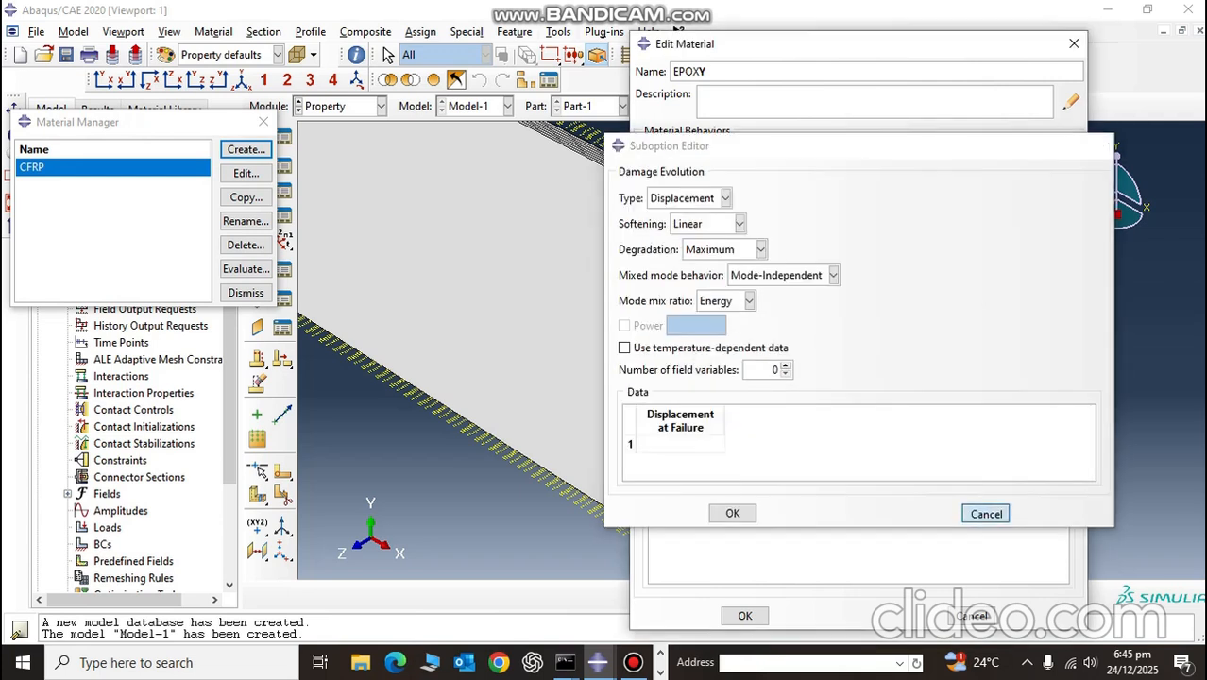
# Step: Switch to the 2mmdrilllbit model's Abaqus/CAE window, open its epoxy material and copy the three traction elastic values
pyautogui.click(658, 153)
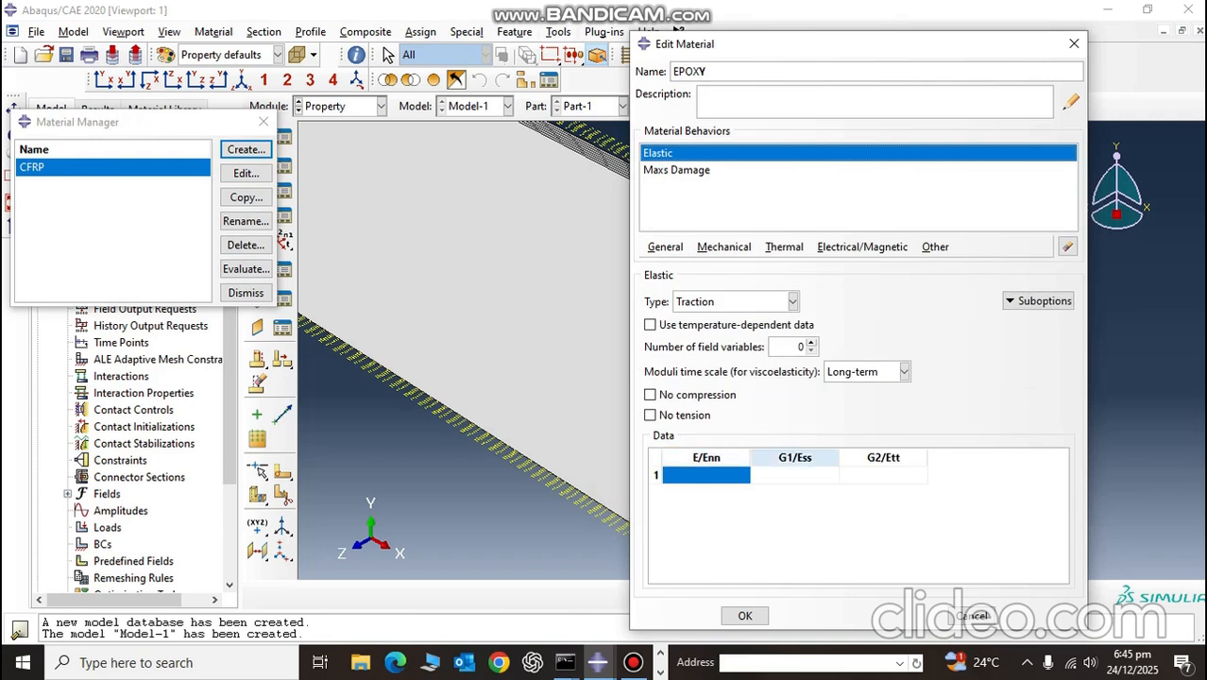
pyautogui.hotkey('alt', 'Tab')
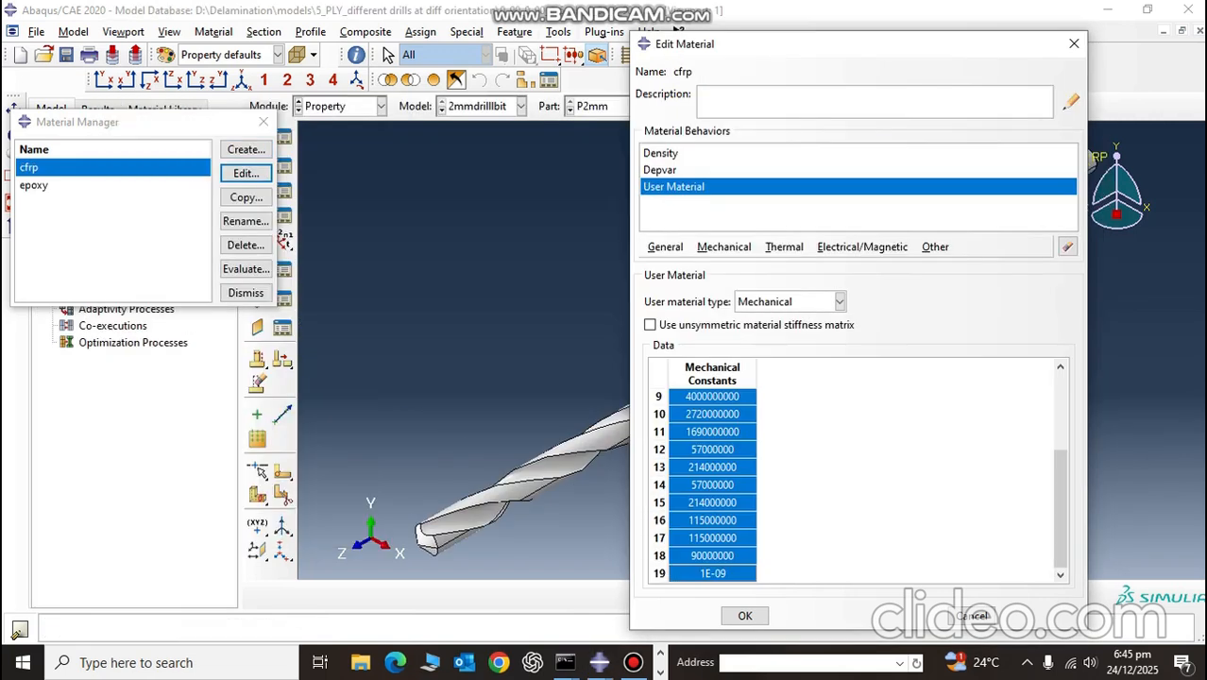
pyautogui.click(1074, 44)
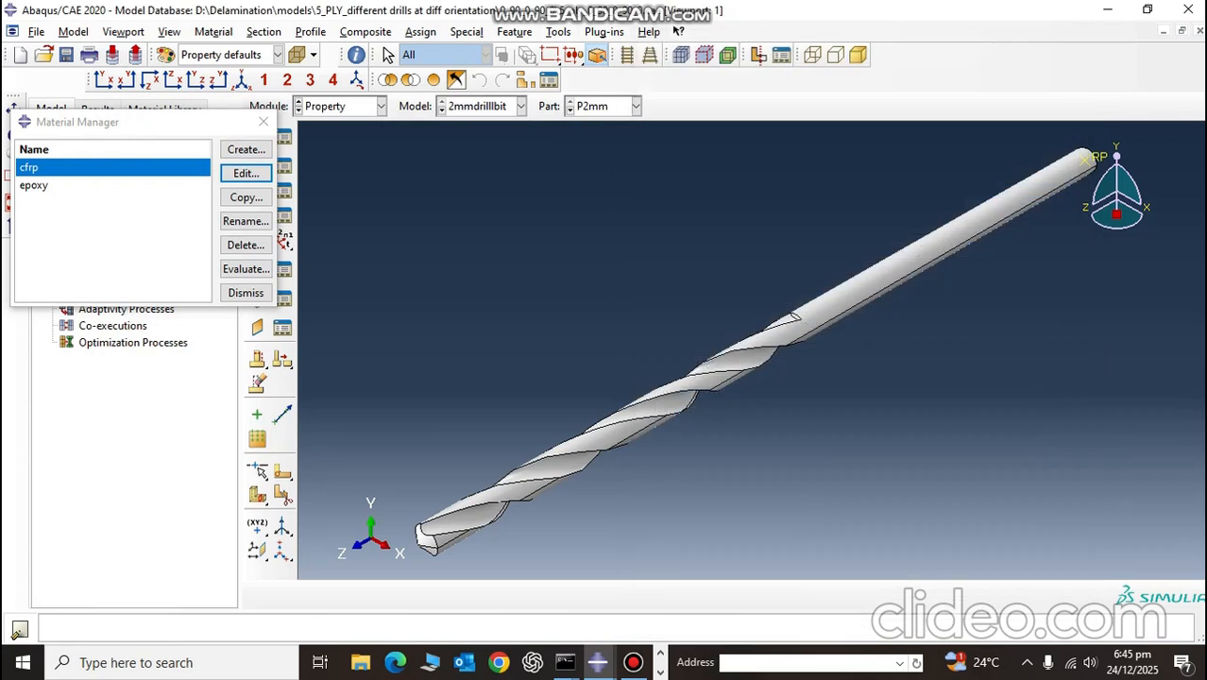
pyautogui.click(48, 185)
pyautogui.click(246, 173)
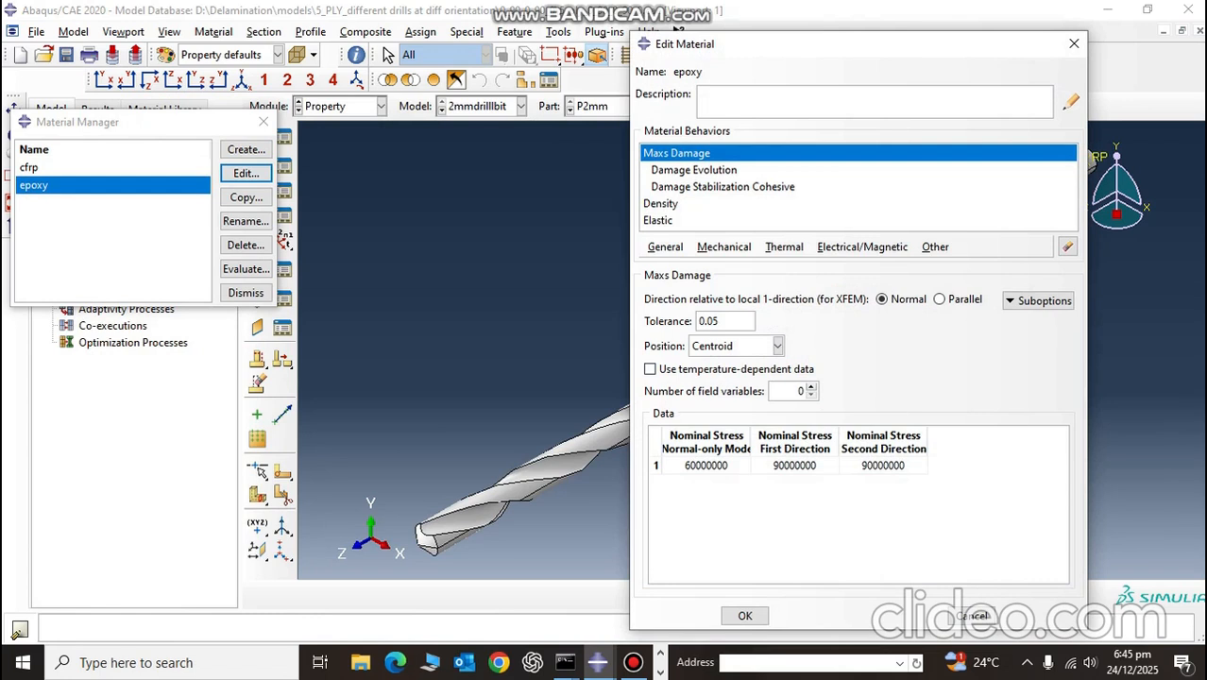
pyautogui.click(659, 221)
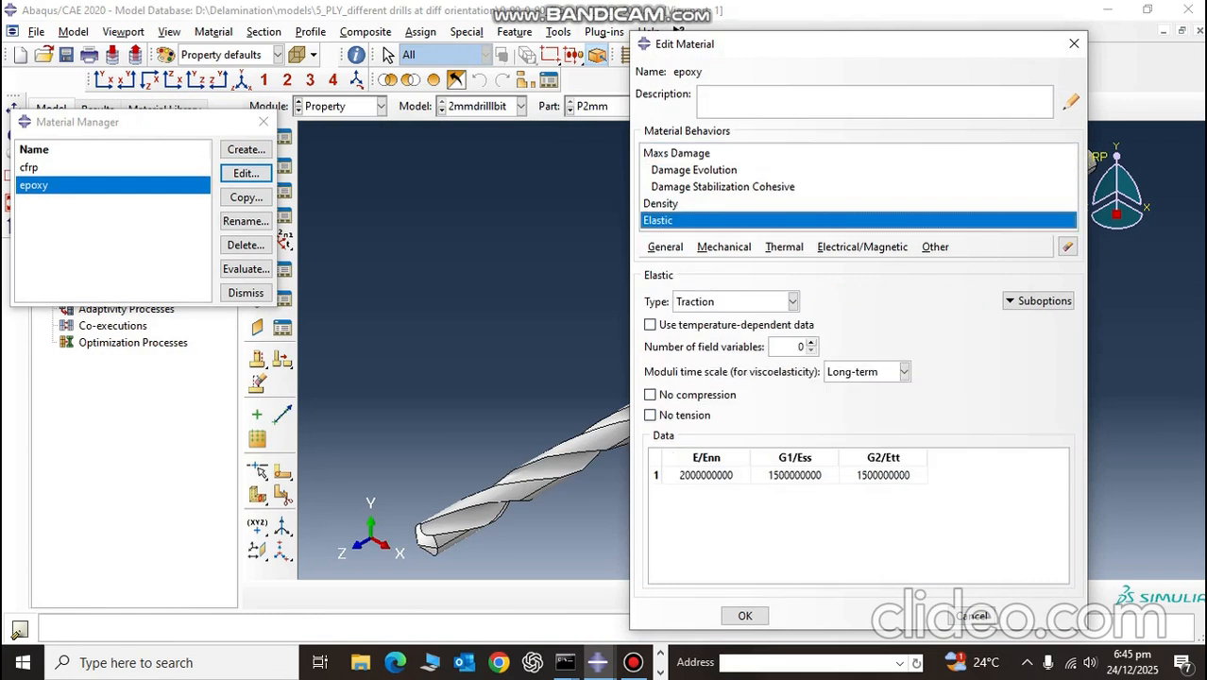
pyautogui.moveTo(708, 475); pyautogui.dragTo(884, 475)
pyautogui.hotkey('ctrl', 'c')
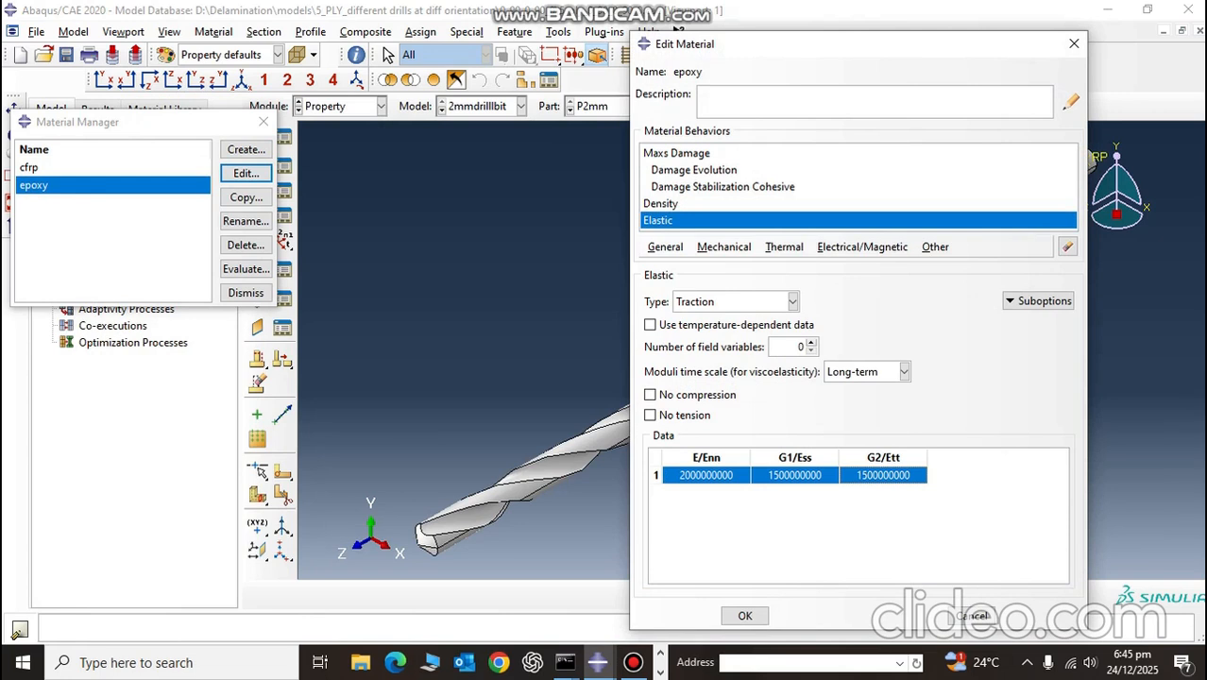
pyautogui.hotkey('alt', 'Tab')
pyautogui.click(664, 476)
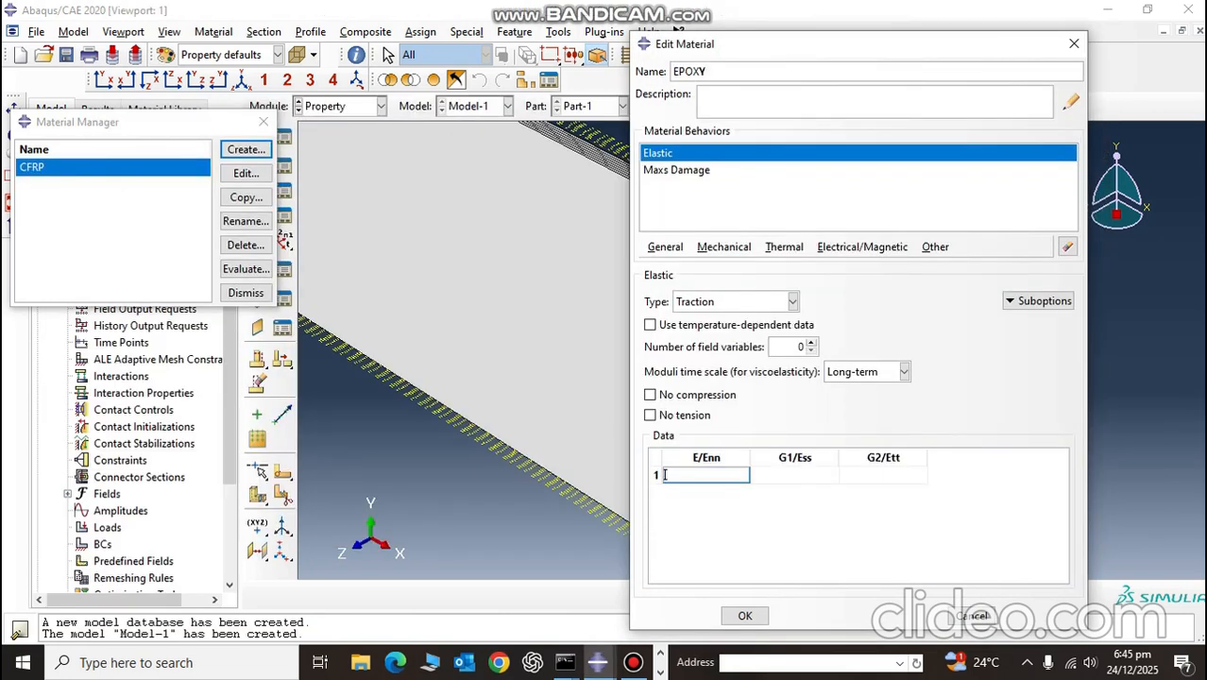
pyautogui.hotkey('ctrl', 'v')
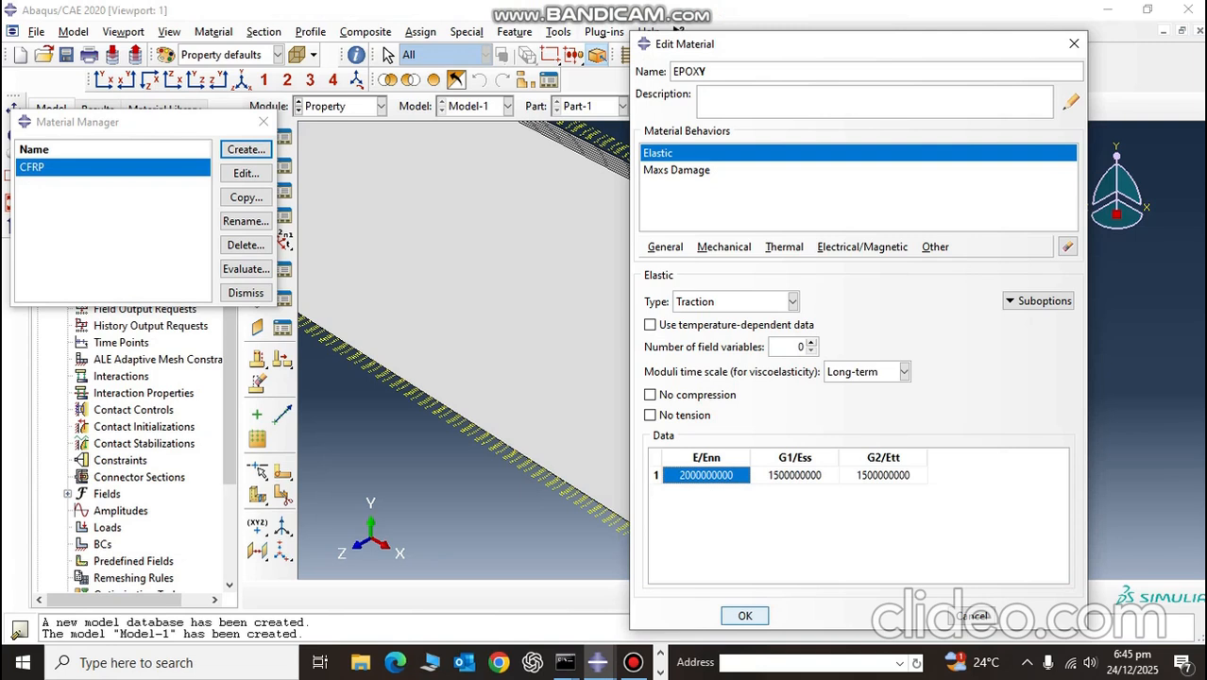
pyautogui.click(744, 616)
# Step: Reopen EPOXY and fill its Maxs Damage nominal stresses with 60000000, 90000000 and 90000000 copied from the 2mmdrilllbit model's epoxy material
pyautogui.click(245, 174)
pyautogui.click(659, 170)
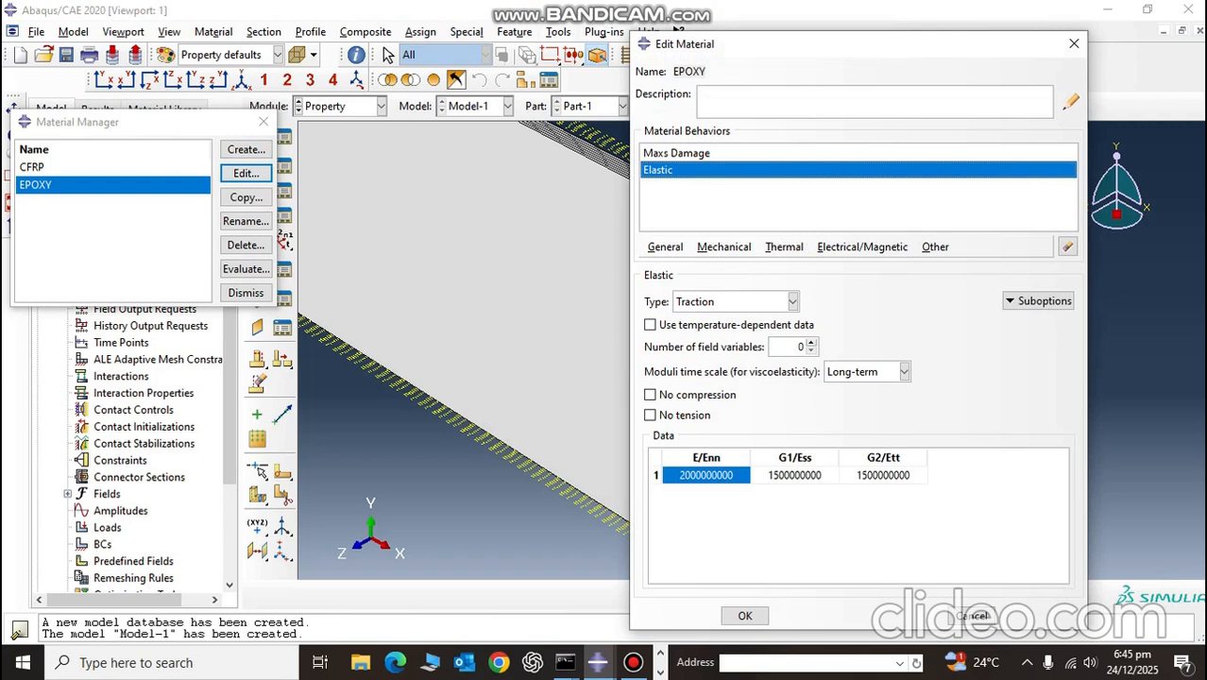
pyautogui.click(676, 153)
pyautogui.hotkey('alt', 'Tab')
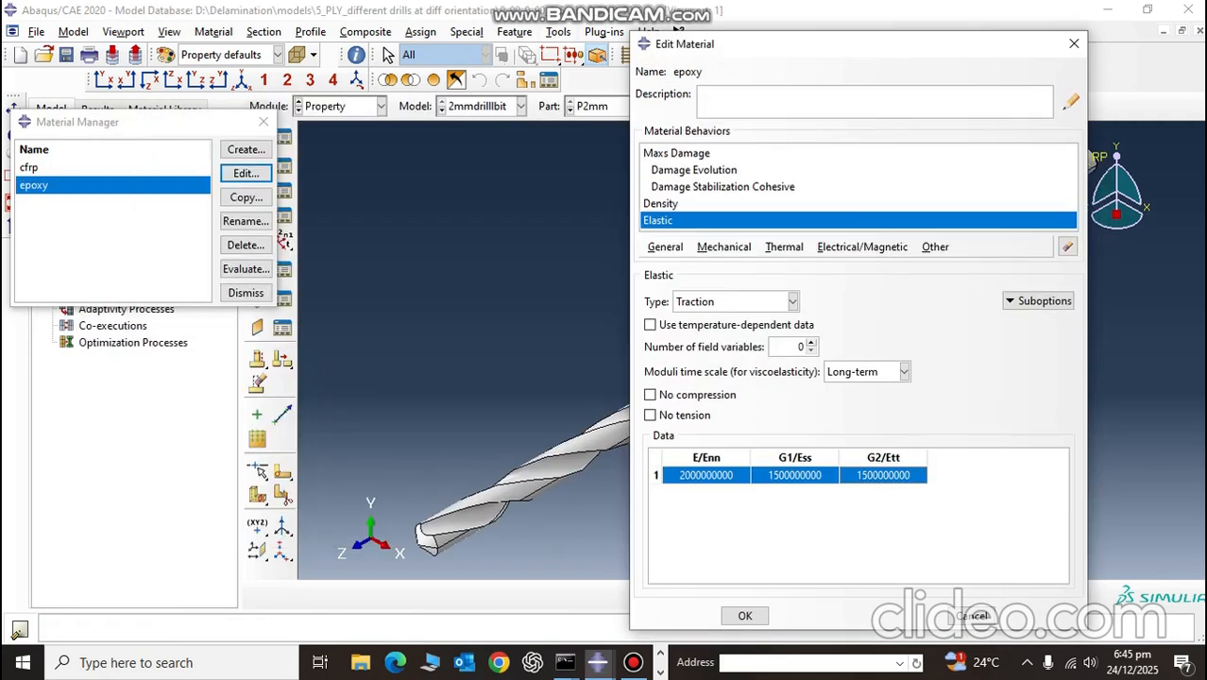
pyautogui.click(676, 153)
pyautogui.click(708, 465)
pyautogui.moveTo(708, 465); pyautogui.dragTo(883, 466)
pyautogui.hotkey('ctrl', 'c')
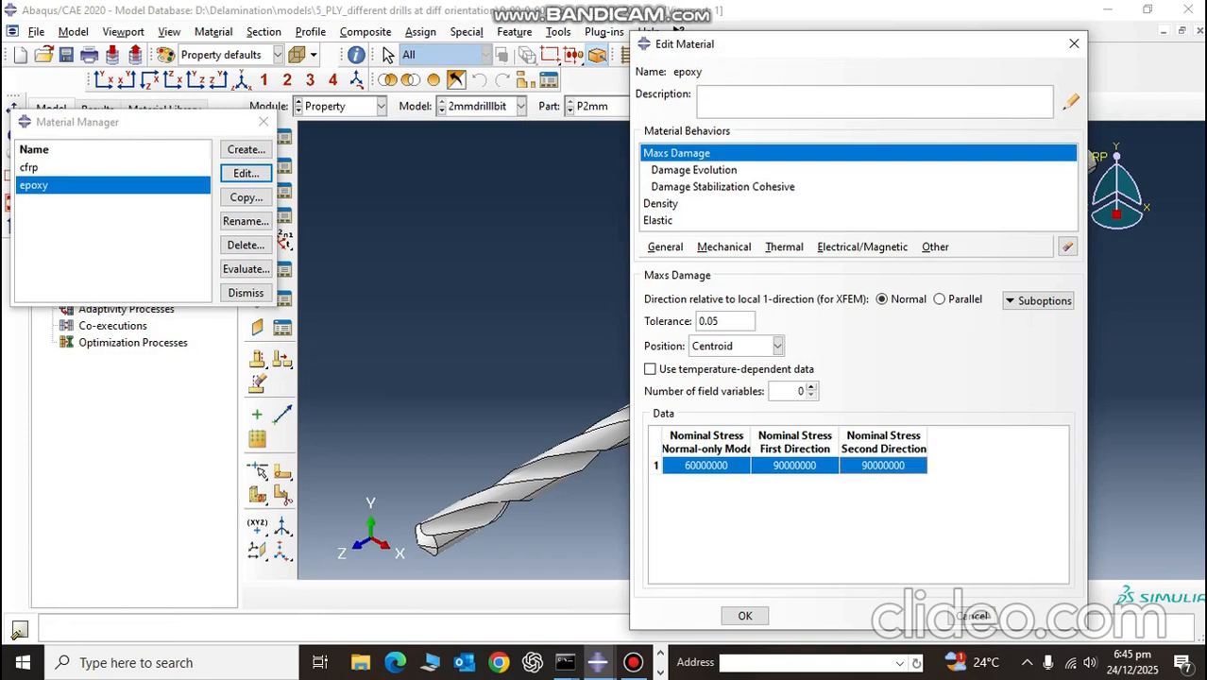
pyautogui.hotkey('alt', 'Tab')
pyautogui.click(706, 465)
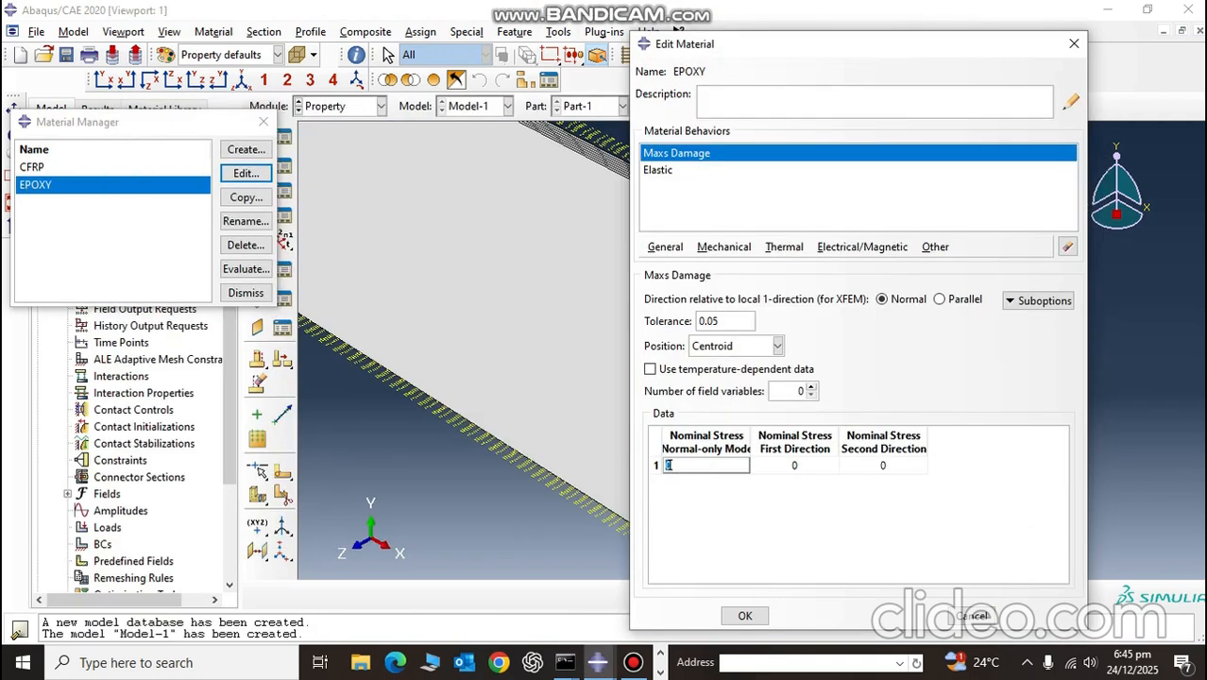
pyautogui.hotkey('ctrl', 'v')
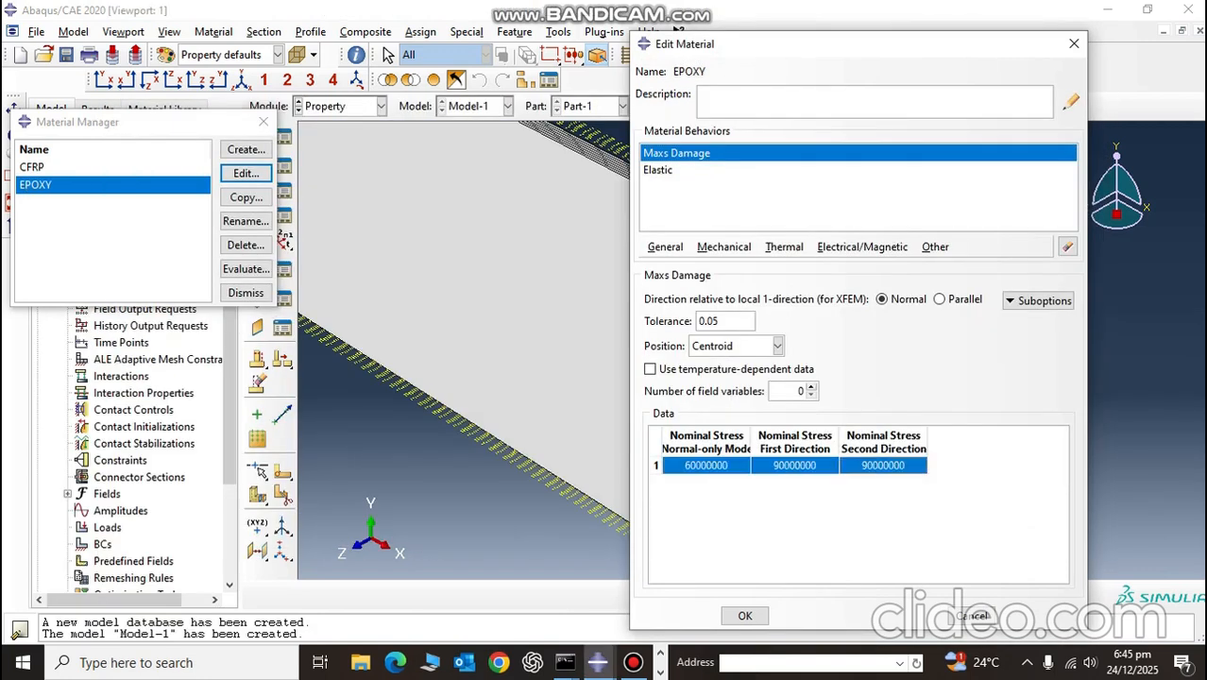
# Step: Start a Damage Evolution suboption for EPOXY's Maxs Damage and set its type to Energy
pyautogui.click(1039, 301)
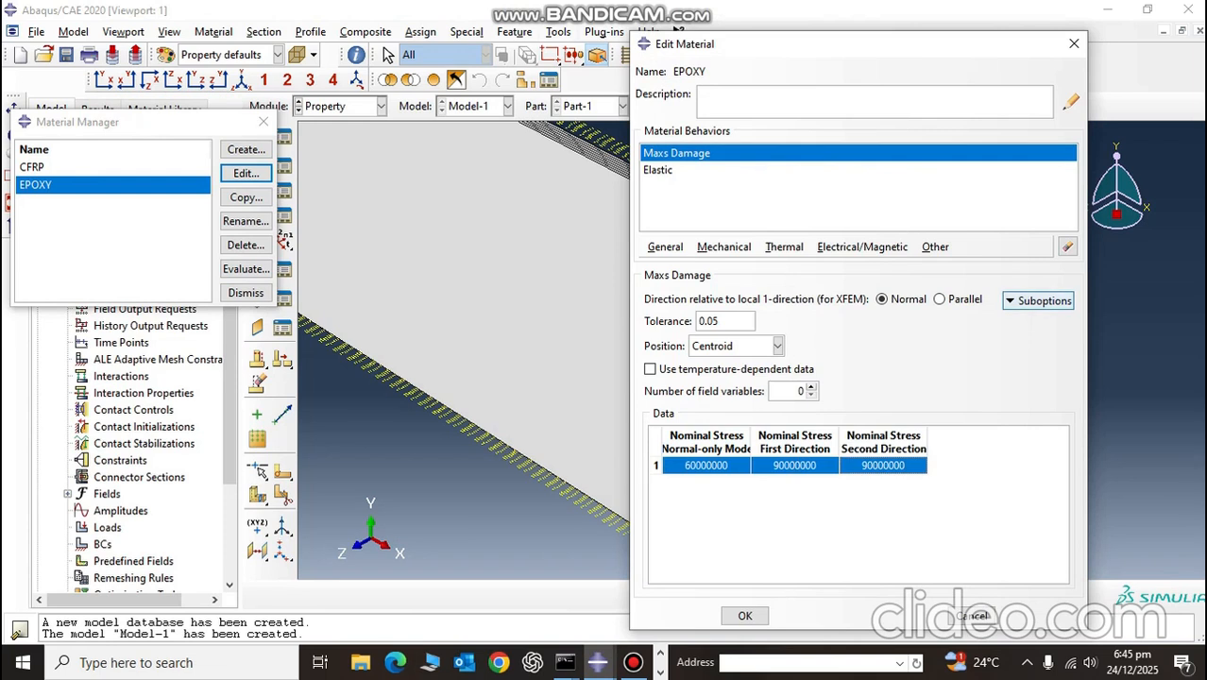
pyautogui.click(1066, 321)
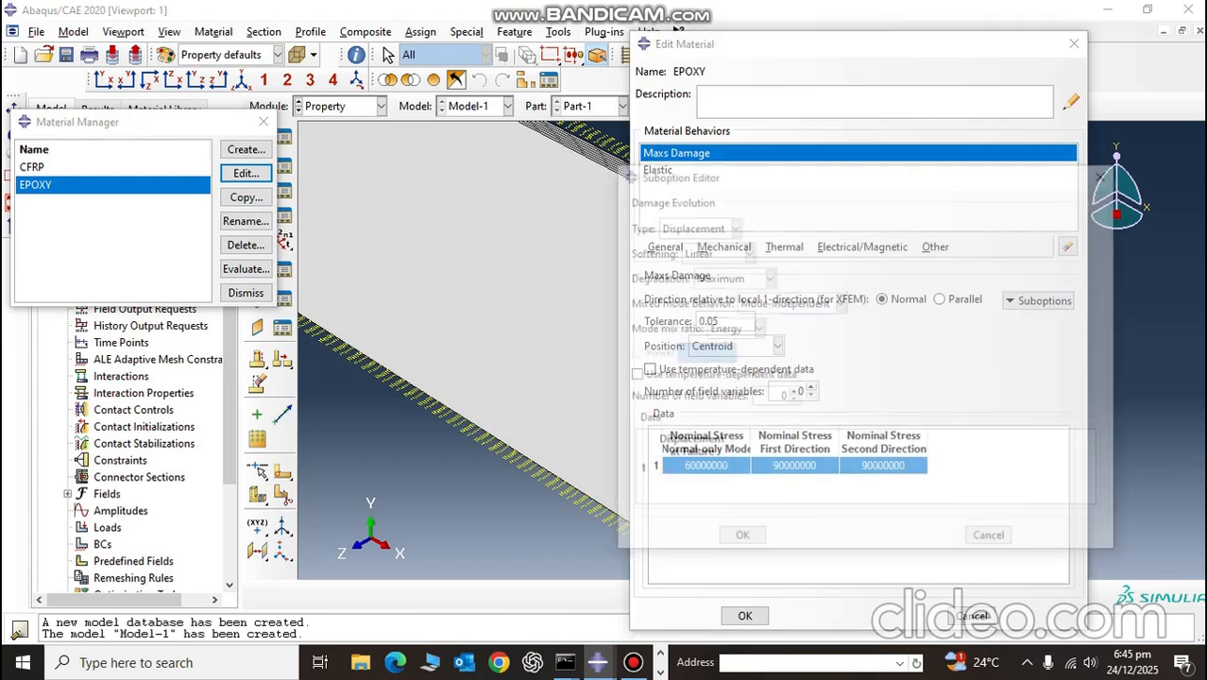
pyautogui.click(646, 472)
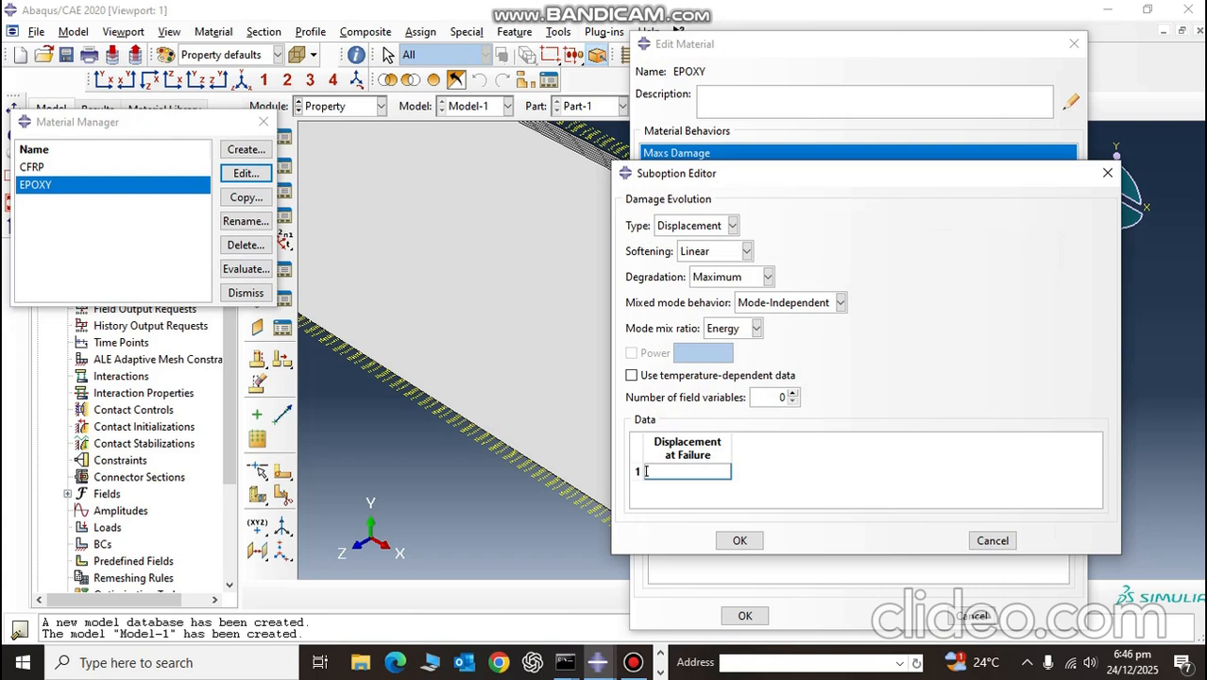
pyautogui.click(732, 225)
pyautogui.click(681, 260)
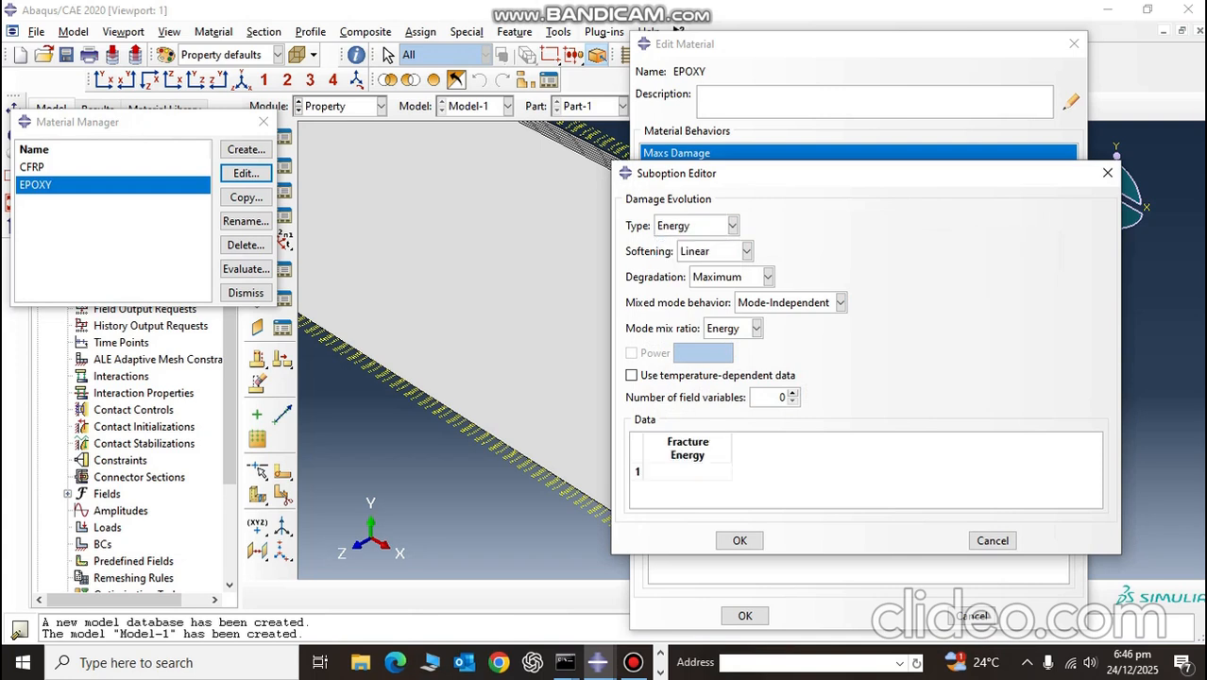
# Step: Check the damage evolution settings of the 2mmdrilllbit model's epoxy, set EPOXY's fracture energy to 287 and confirm the suboption
pyautogui.hotkey('alt', 'Tab')
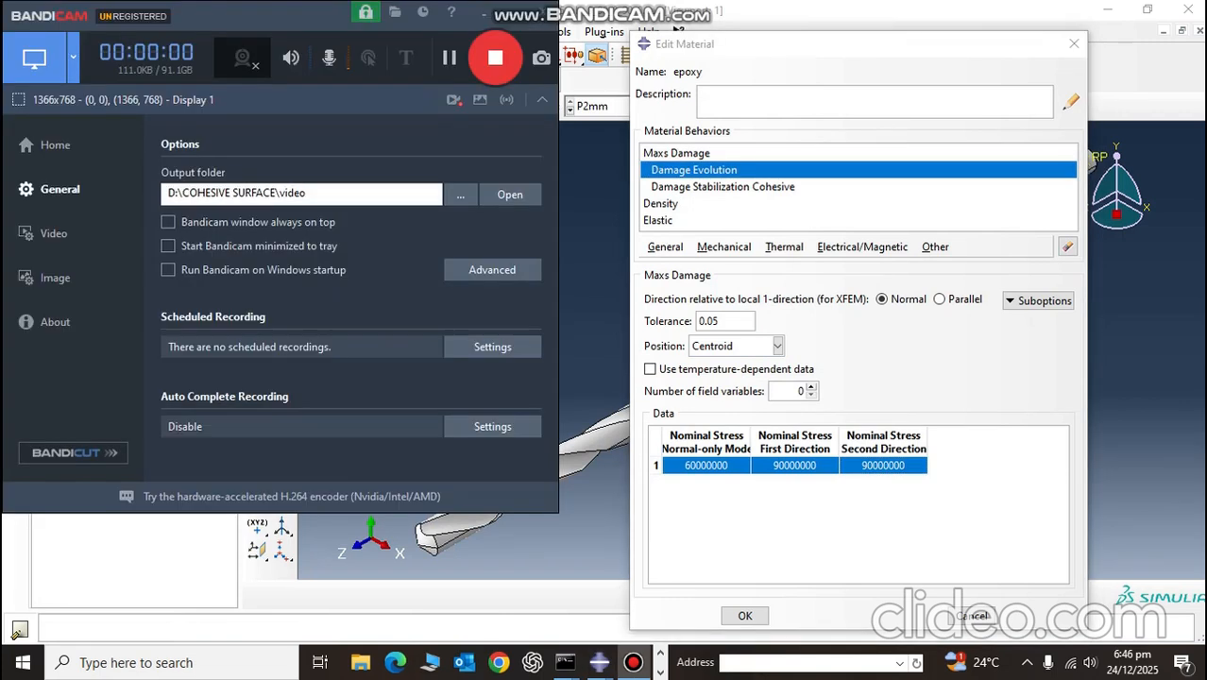
pyautogui.click(512, 8)
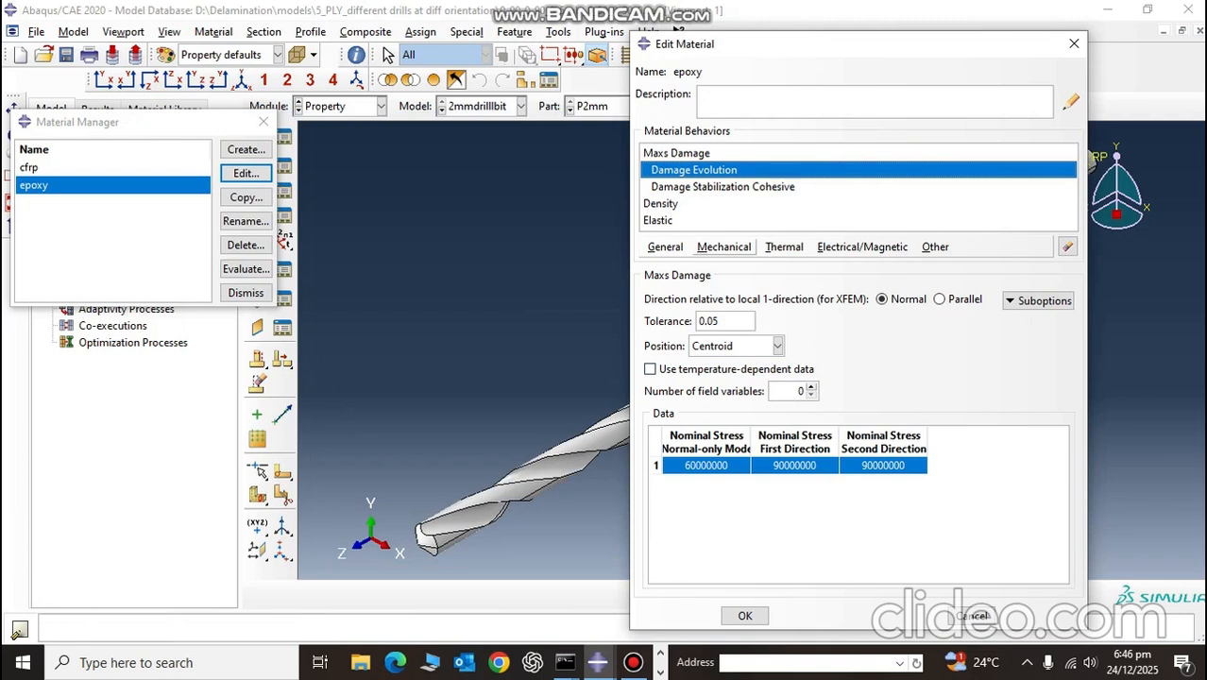
pyautogui.click(1038, 301)
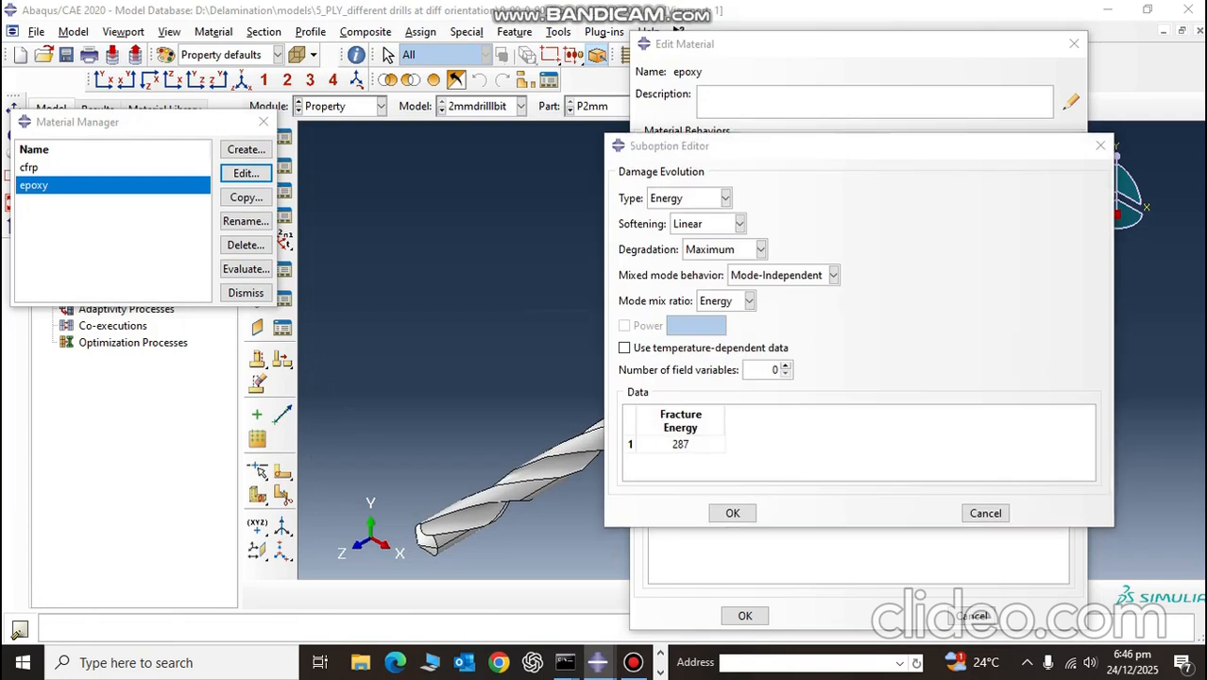
pyautogui.hotkey('alt', 'Tab')
pyautogui.press('Tab')
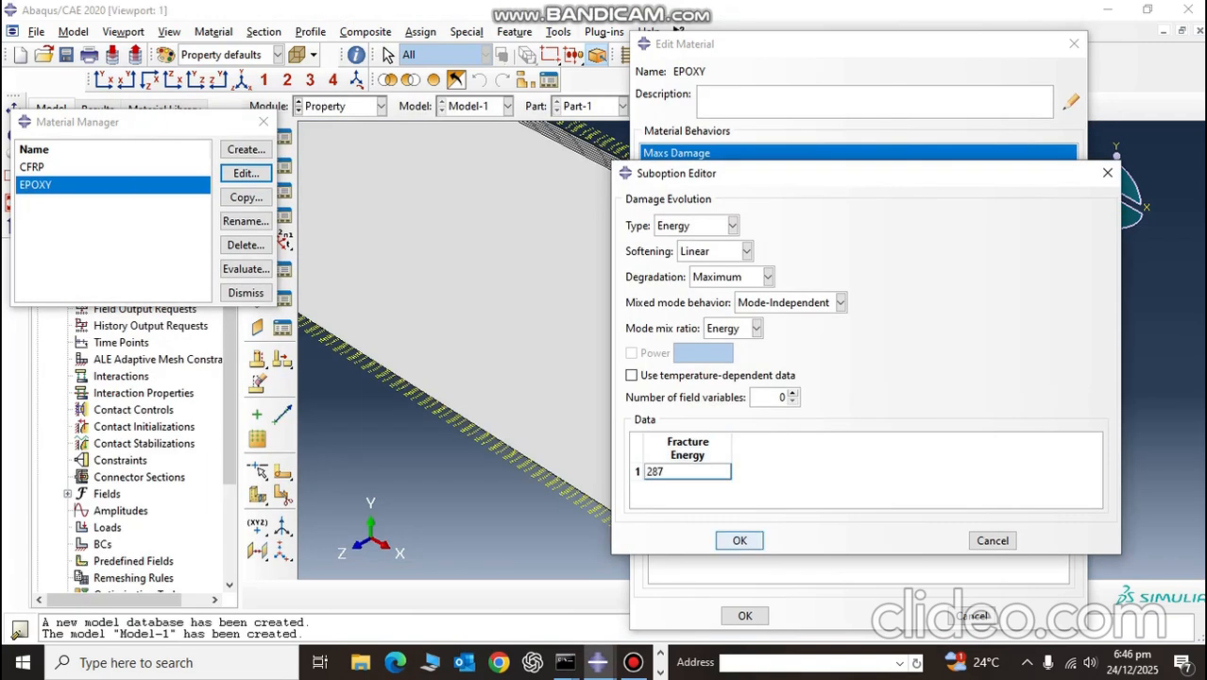
pyautogui.click(740, 541)
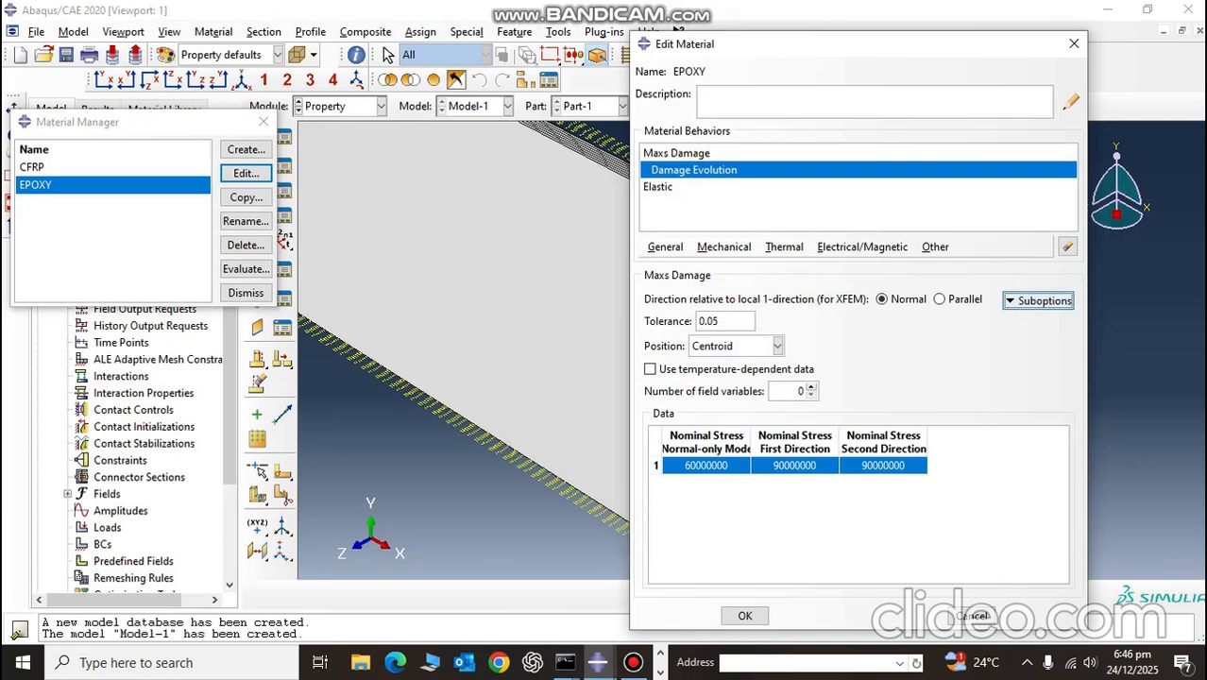
# Step: Add a Damage Stabilization Cohesive suboption to EPOXY's Maxs Damage and enter its viscosity coefficient
pyautogui.click(1039, 300)
pyautogui.click(1110, 338)
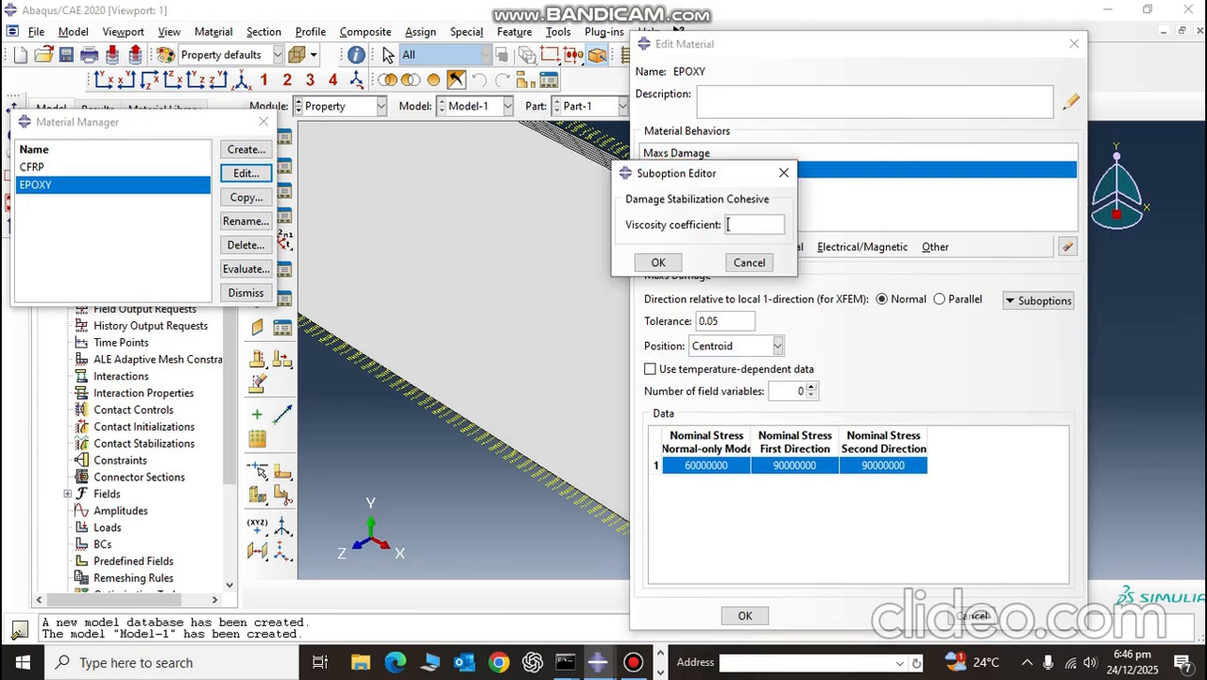
pyautogui.write('.00')
pyautogui.click(658, 262)
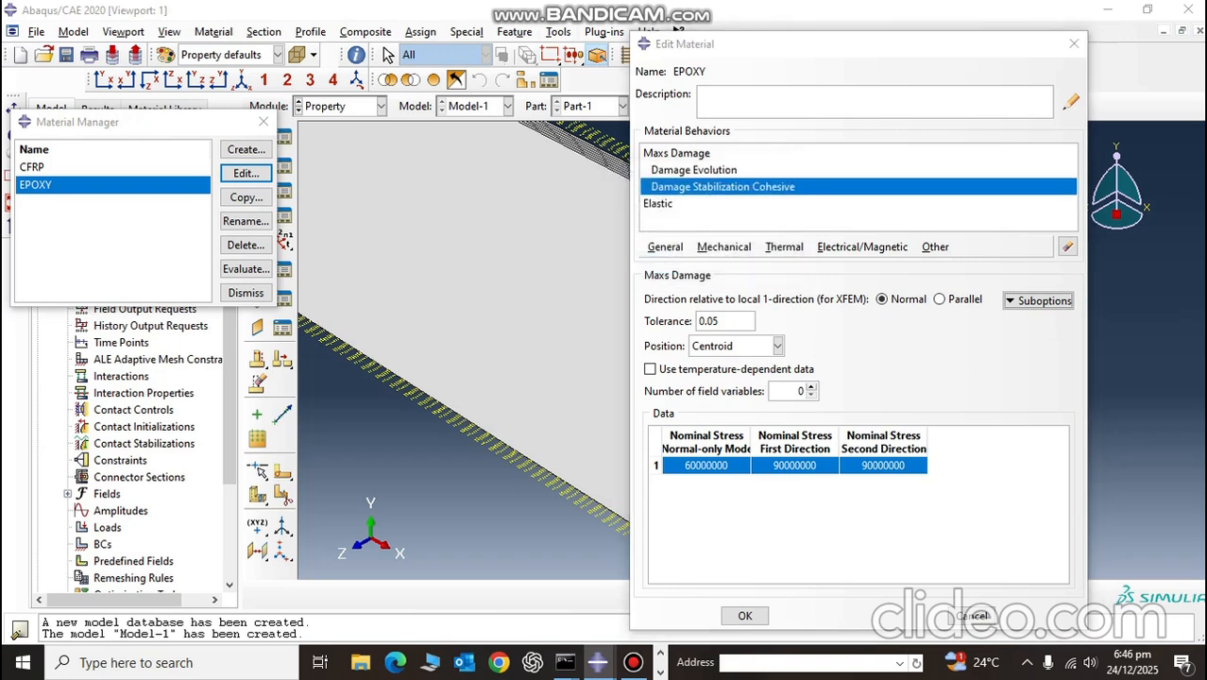
# Step: Close the damage evolution settings in the 2mmdrilllbit window, add a uniform mass density of 1300 to the plate's EPOXY and save the material
pyautogui.hotkey('alt', 'Tab')
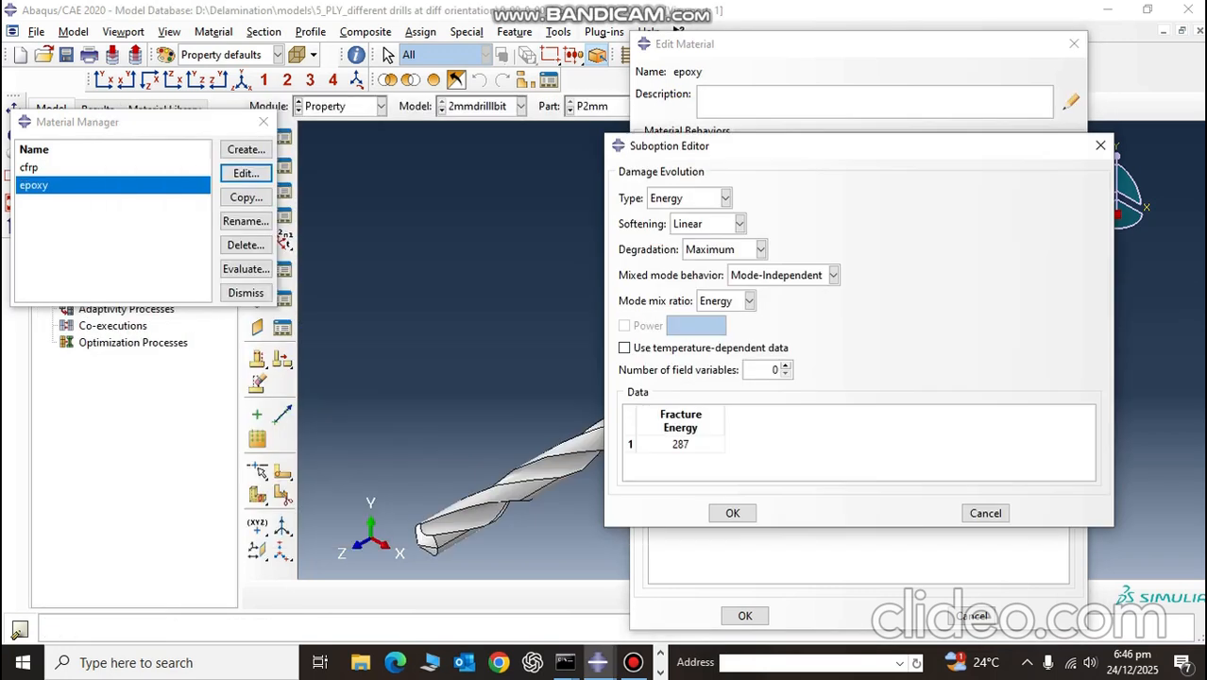
pyautogui.click(1101, 146)
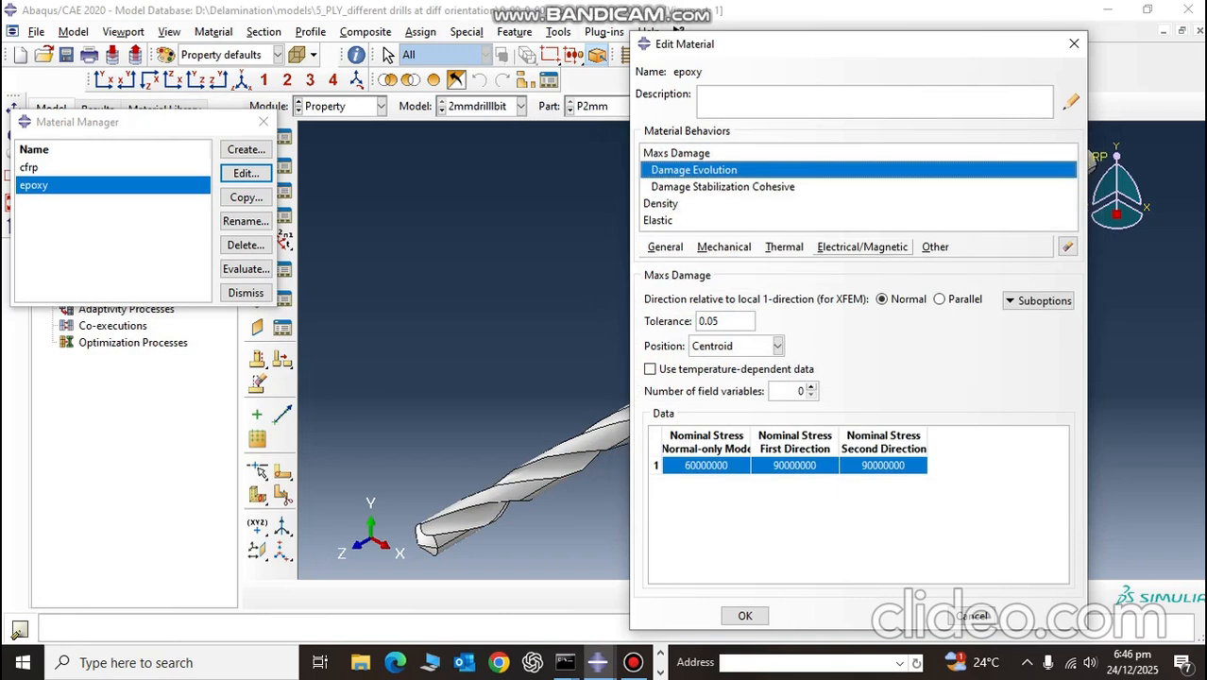
pyautogui.hotkey('alt', 'Tab')
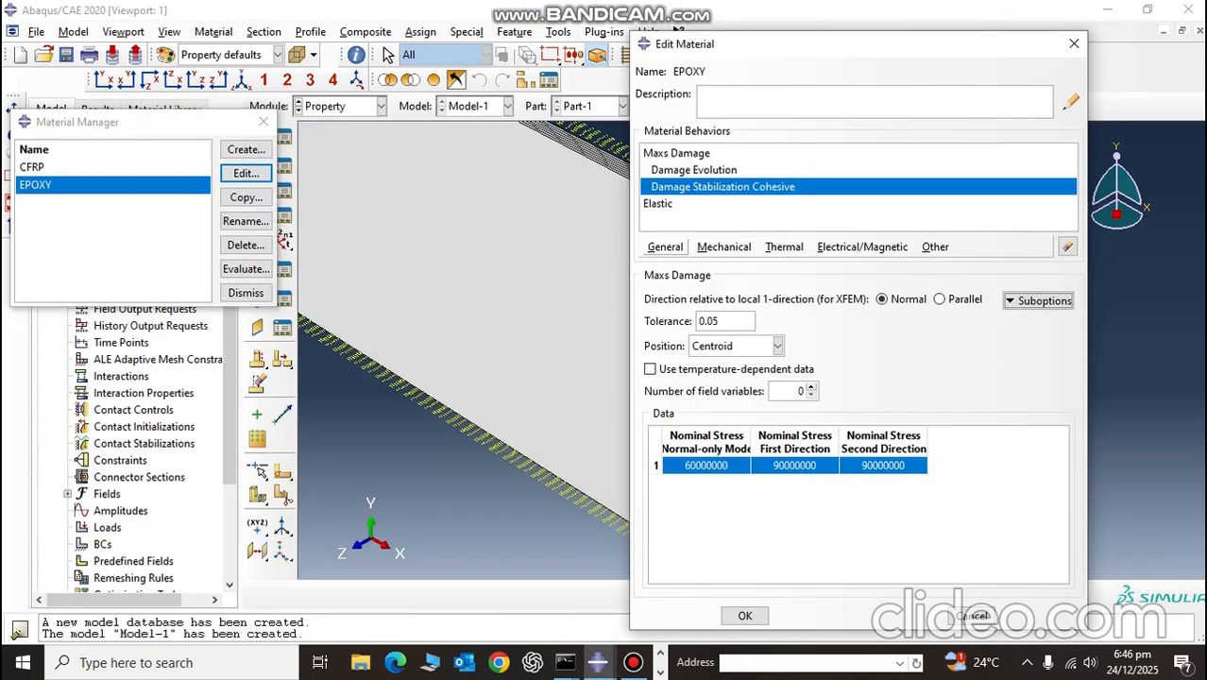
pyautogui.click(665, 247)
pyautogui.click(708, 262)
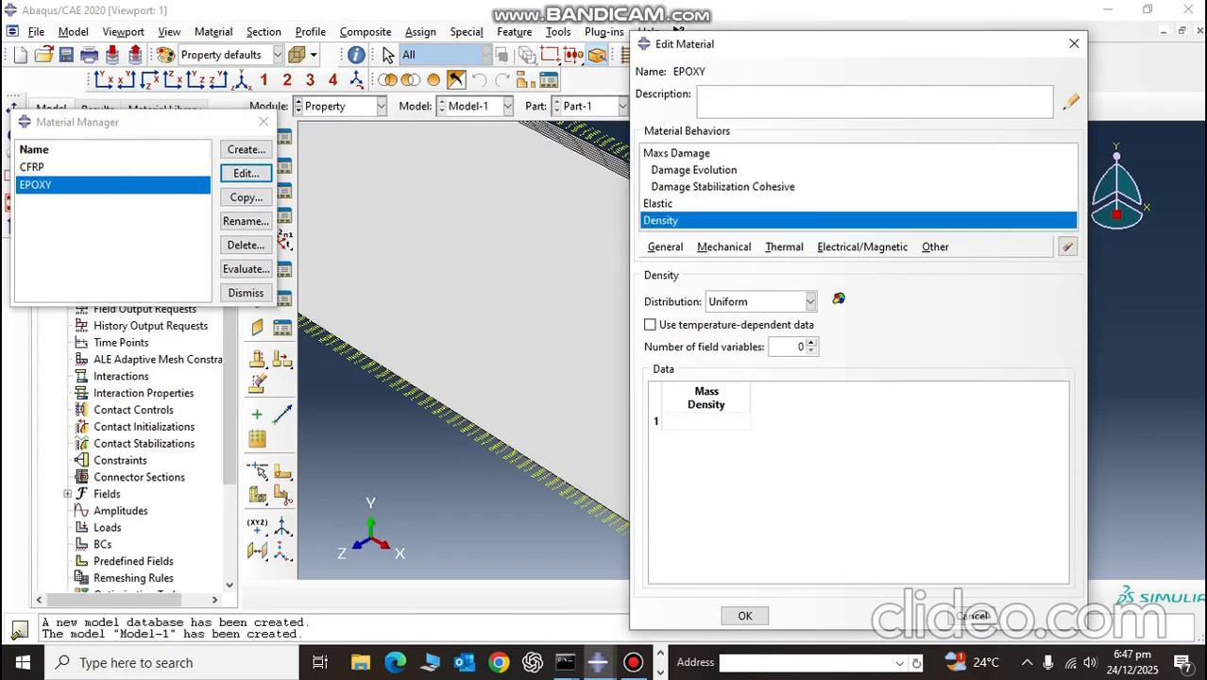
pyautogui.click(665, 421)
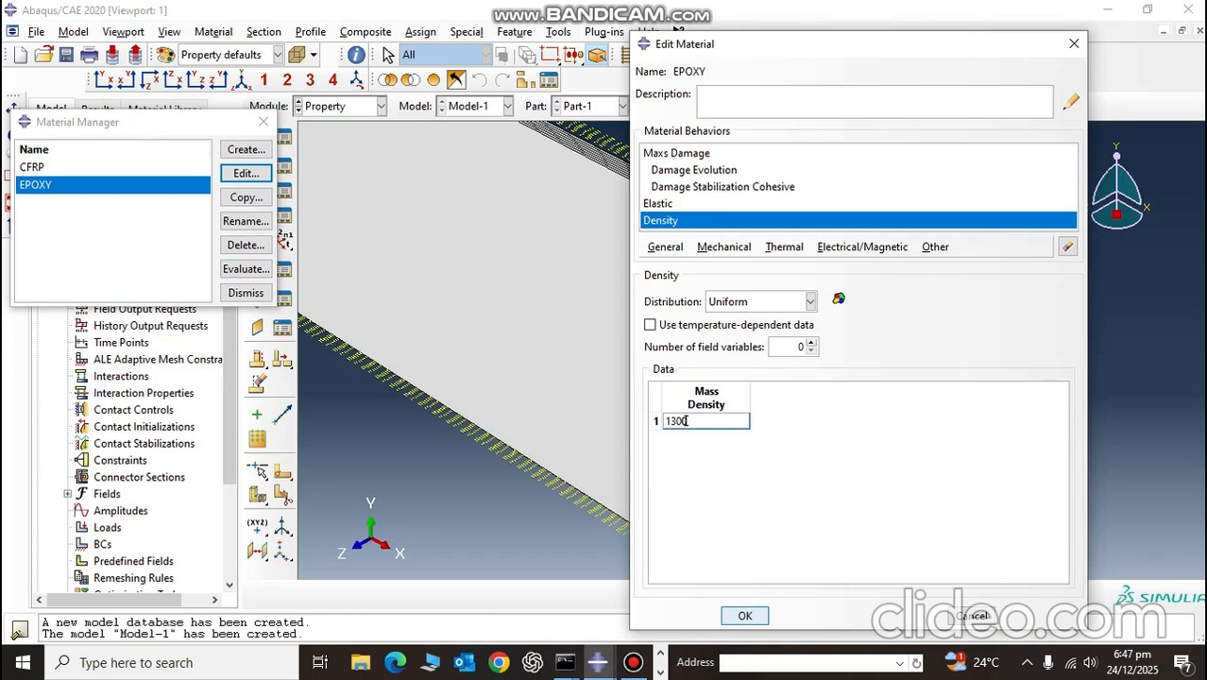
pyautogui.click(746, 616)
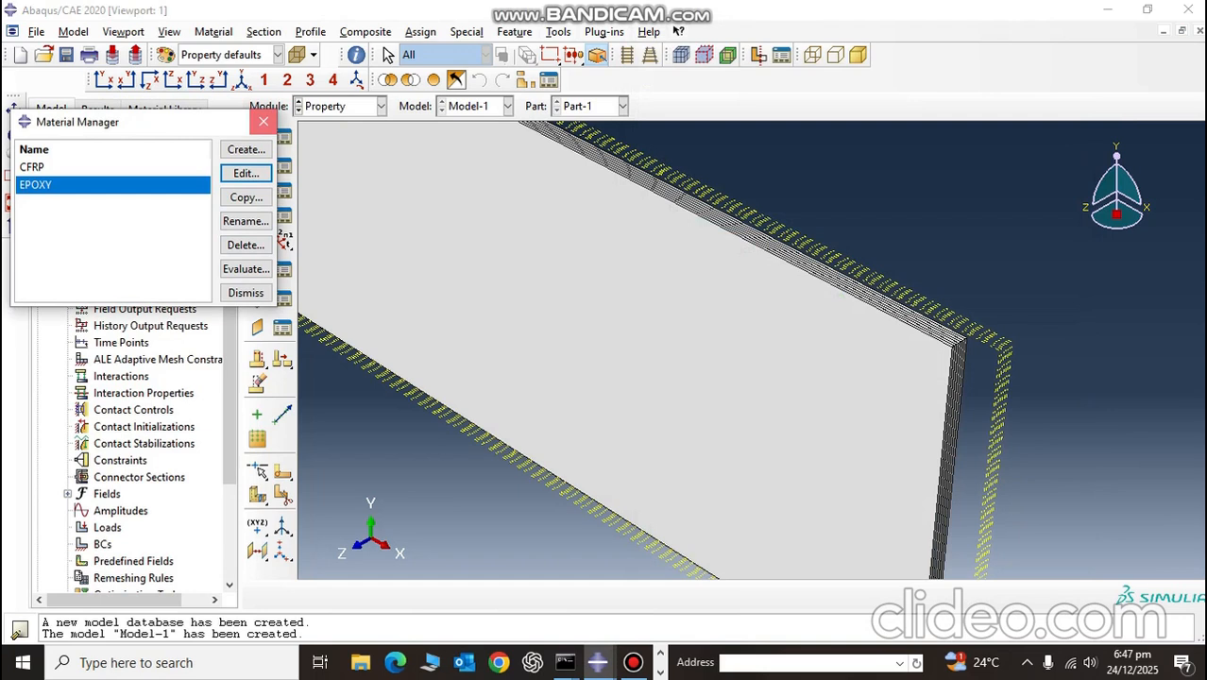
# Step: Close the material manager, switch to the plate's edge-on XZ view and create a solid homogeneous section using the CFRP material
pyautogui.click(264, 122)
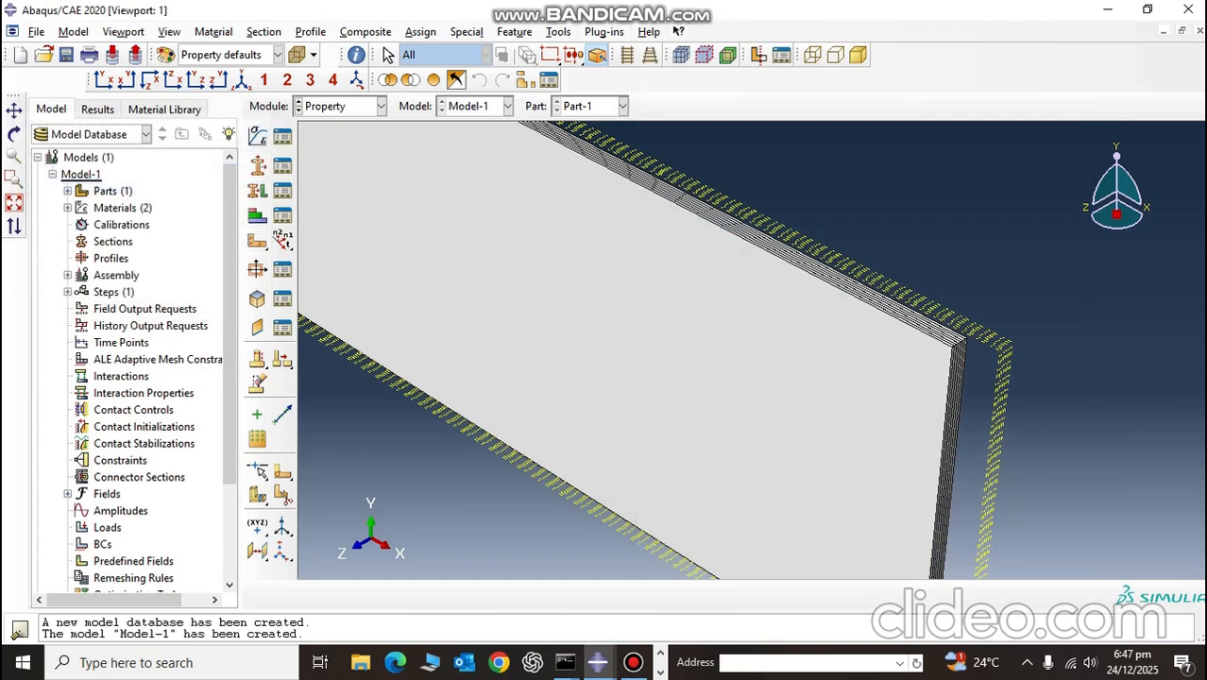
pyautogui.click(150, 79)
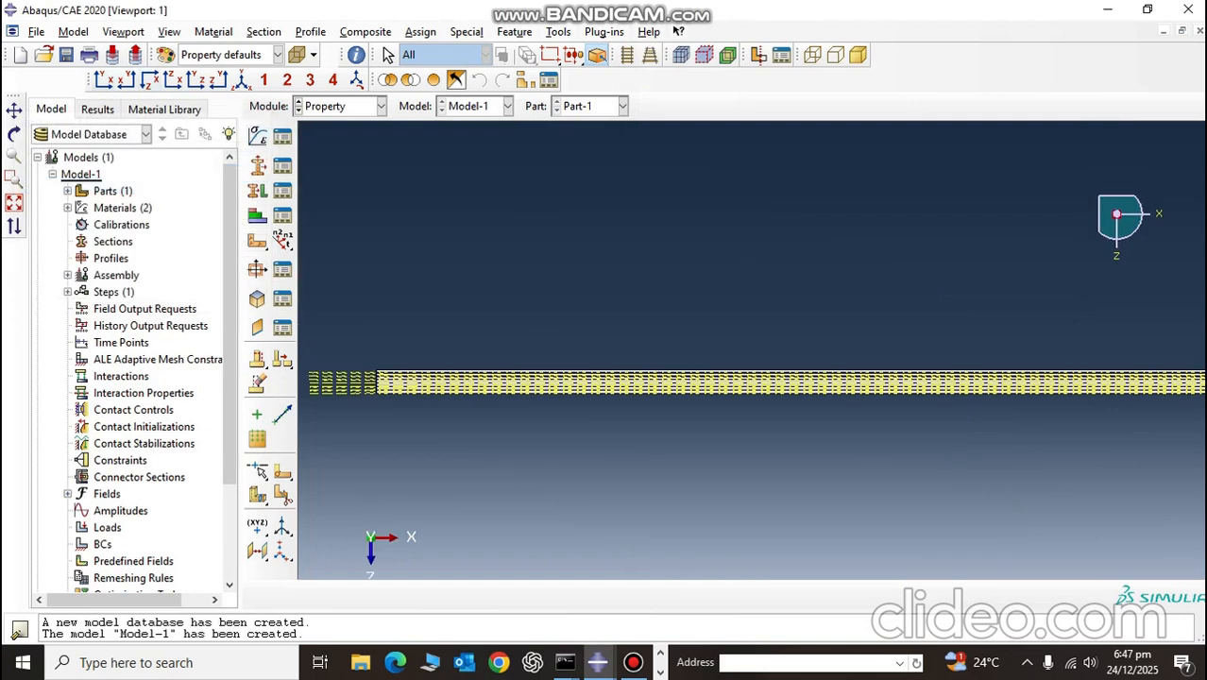
pyautogui.click(257, 166)
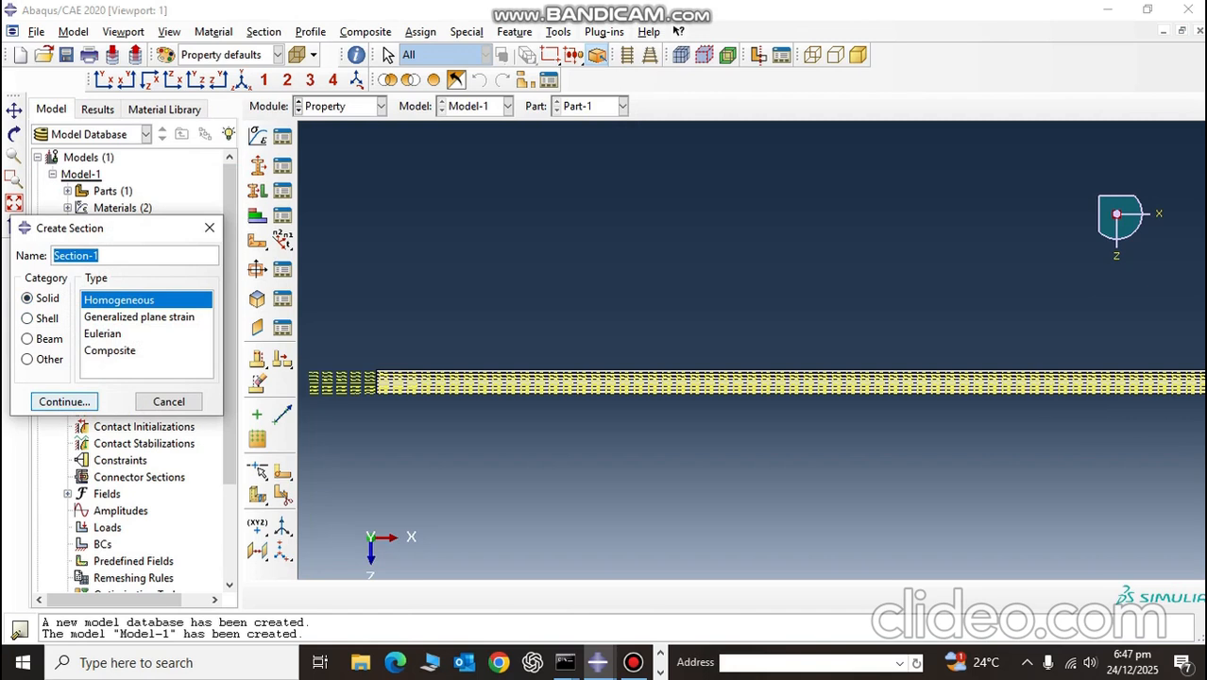
pyautogui.click(64, 401)
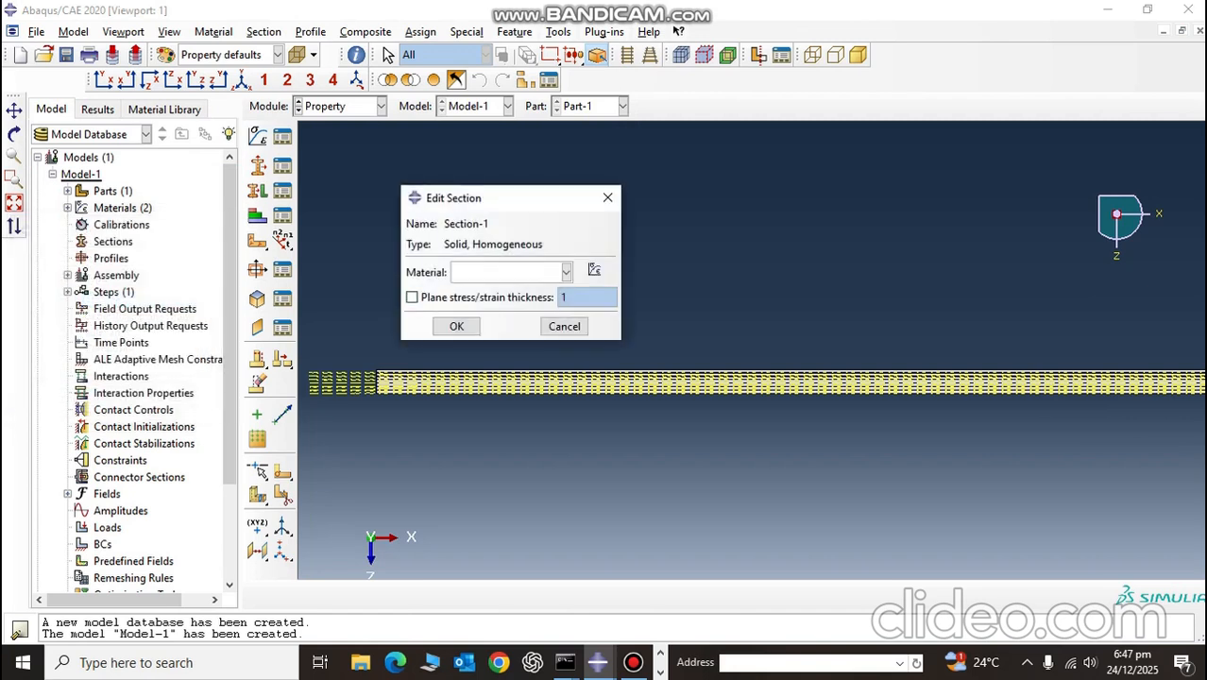
pyautogui.click(566, 272)
pyautogui.click(501, 286)
pyautogui.click(456, 326)
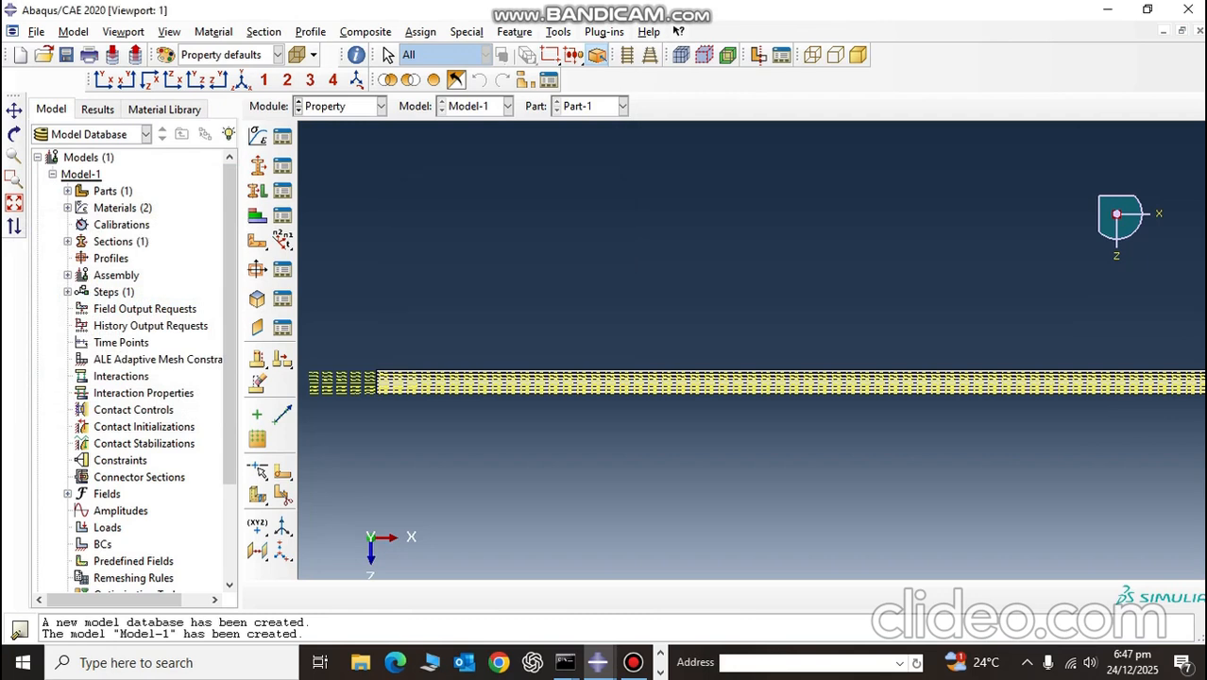
# Step: Create a cohesive section of the Other category using the EPOXY material
pyautogui.click(257, 191)
pyautogui.click(257, 165)
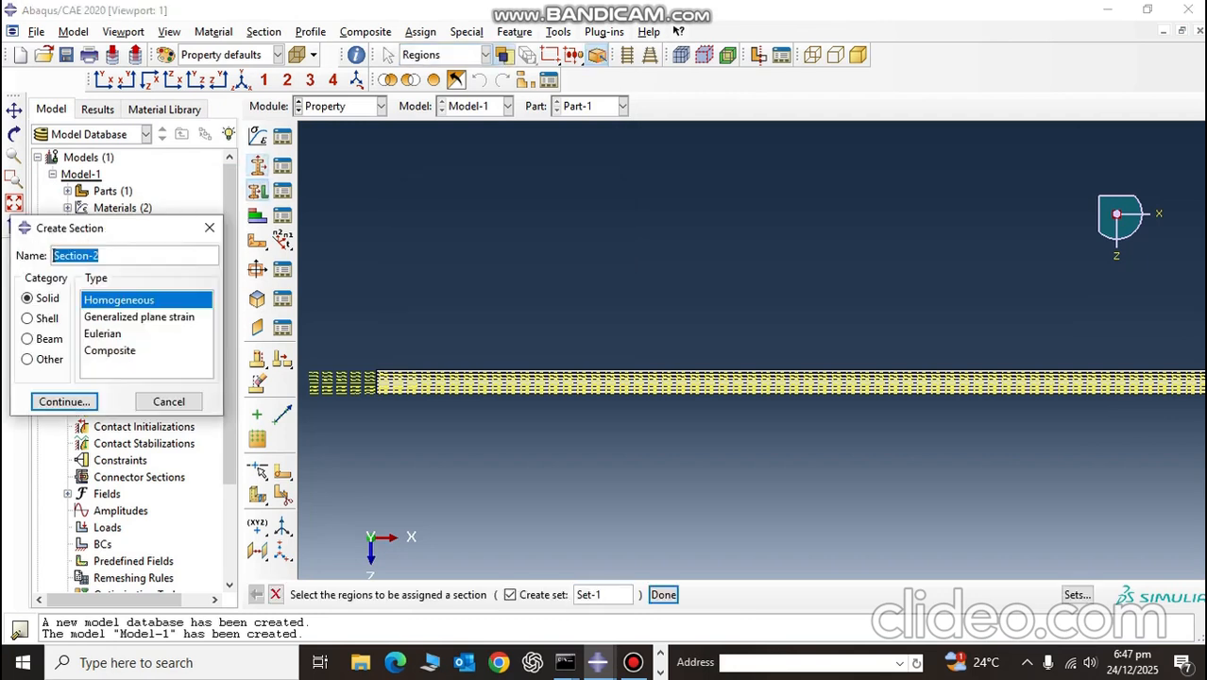
pyautogui.click(28, 359)
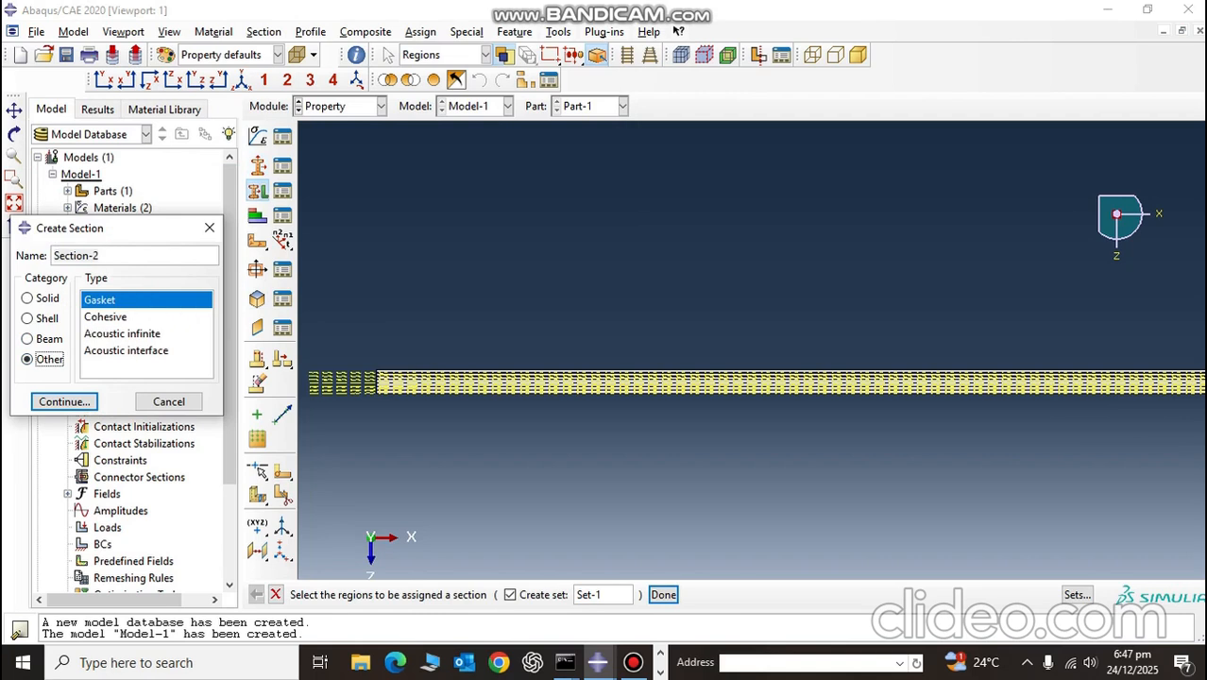
pyautogui.click(106, 318)
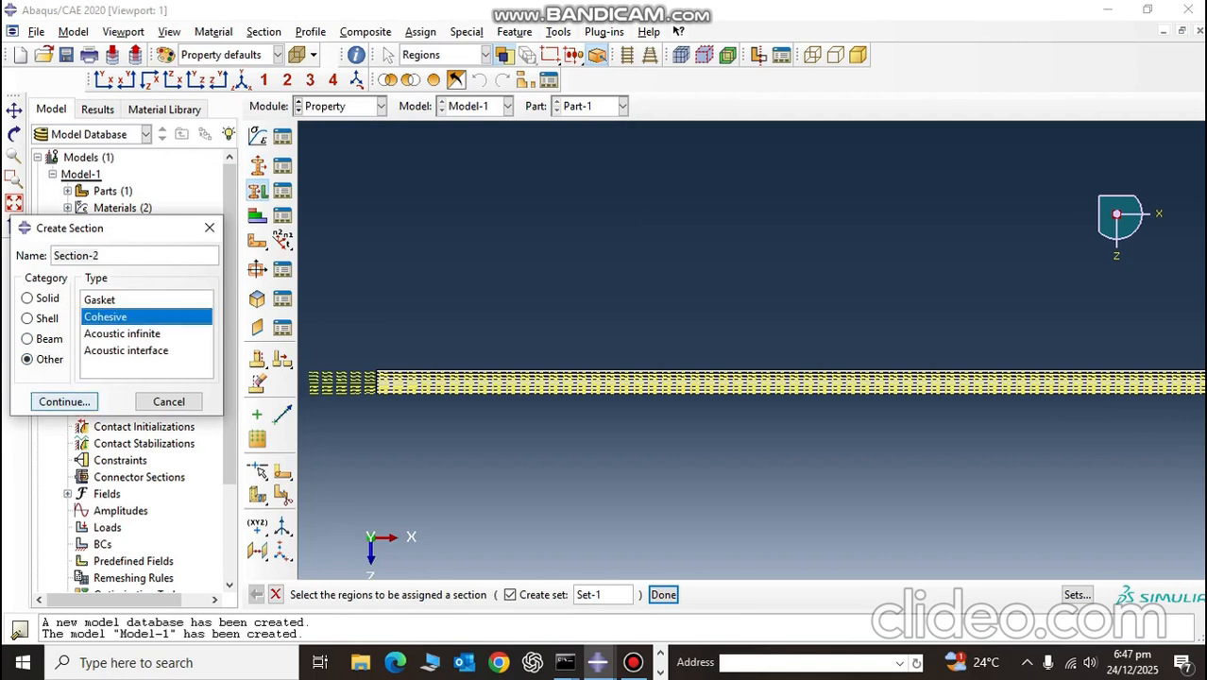
pyautogui.click(64, 402)
pyautogui.click(175, 248)
pyautogui.click(79, 286)
pyautogui.click(176, 275)
pyautogui.click(175, 274)
pyautogui.click(175, 274)
pyautogui.click(104, 287)
pyautogui.click(64, 393)
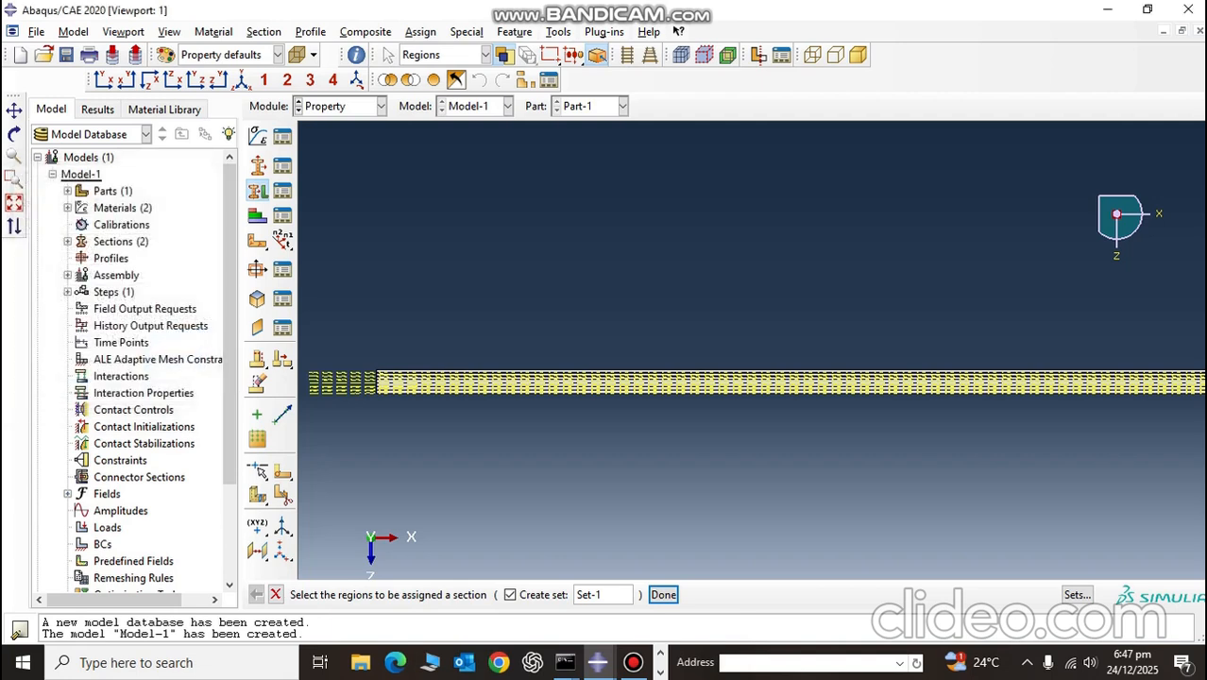
# Step: Assign the homogeneous CFRP section, Section-1, to the plate's seven thick layers
pyautogui.scroll(-2, 586, 435)
pyautogui.scroll(4, 378, 321)
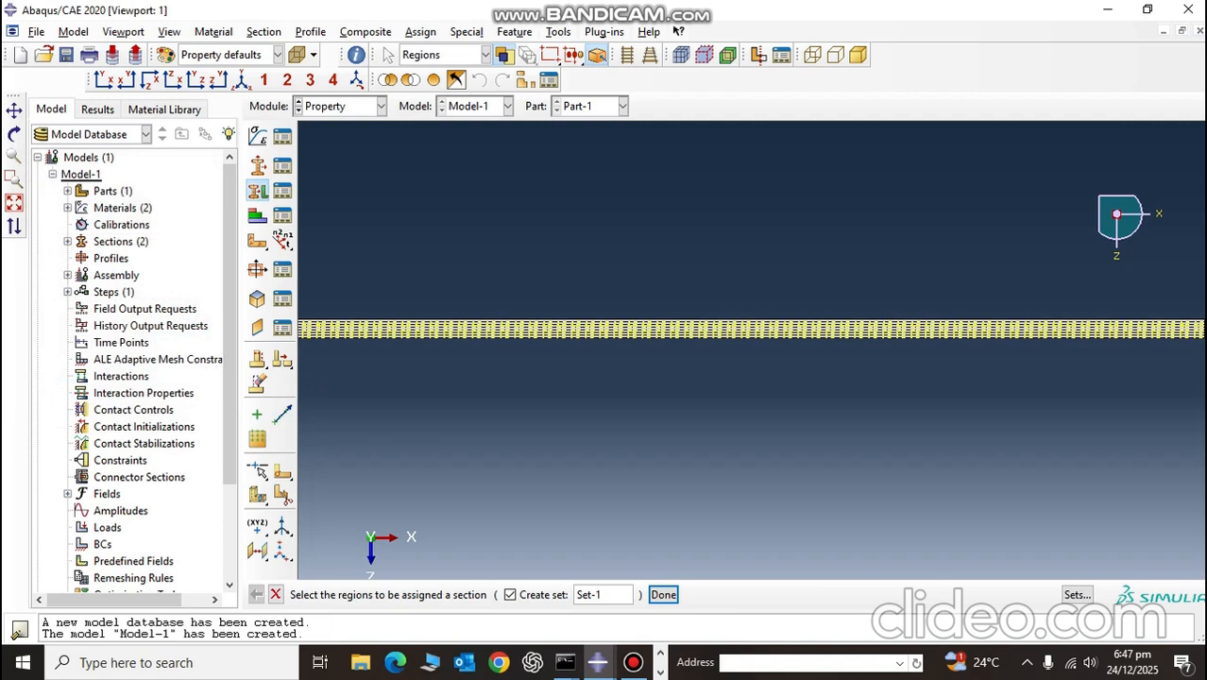
pyautogui.scroll(2, 718, 321)
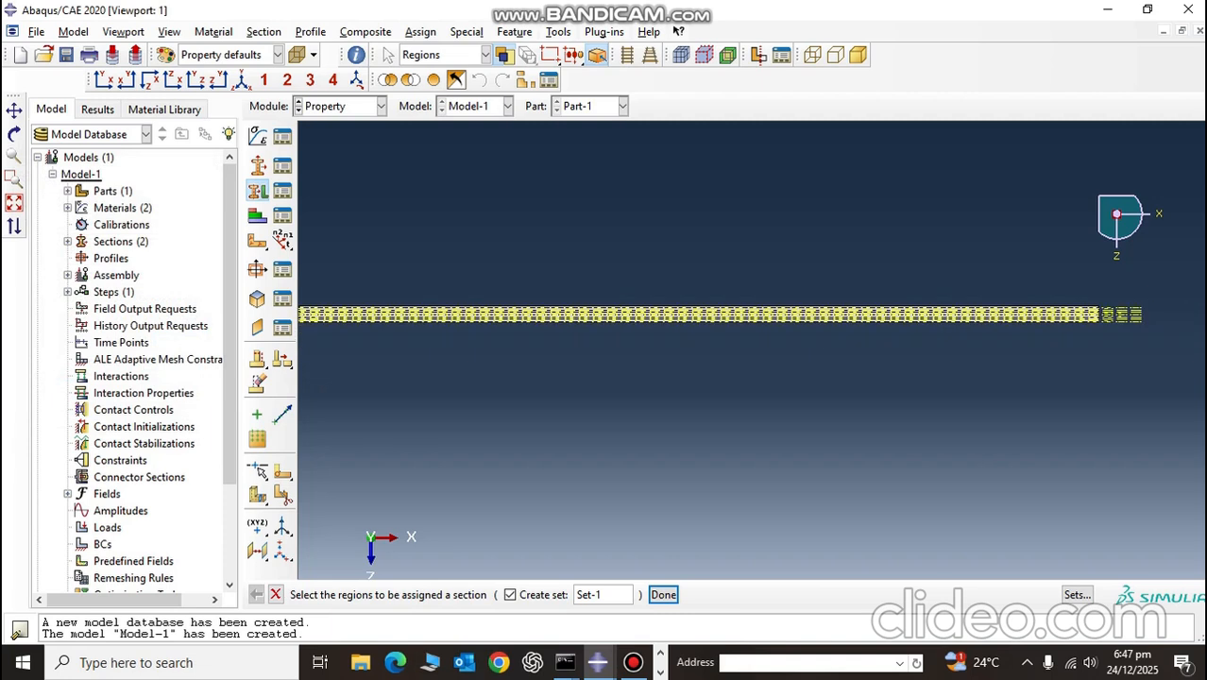
pyautogui.click(14, 178)
pyautogui.scroll(6, 397, 287)
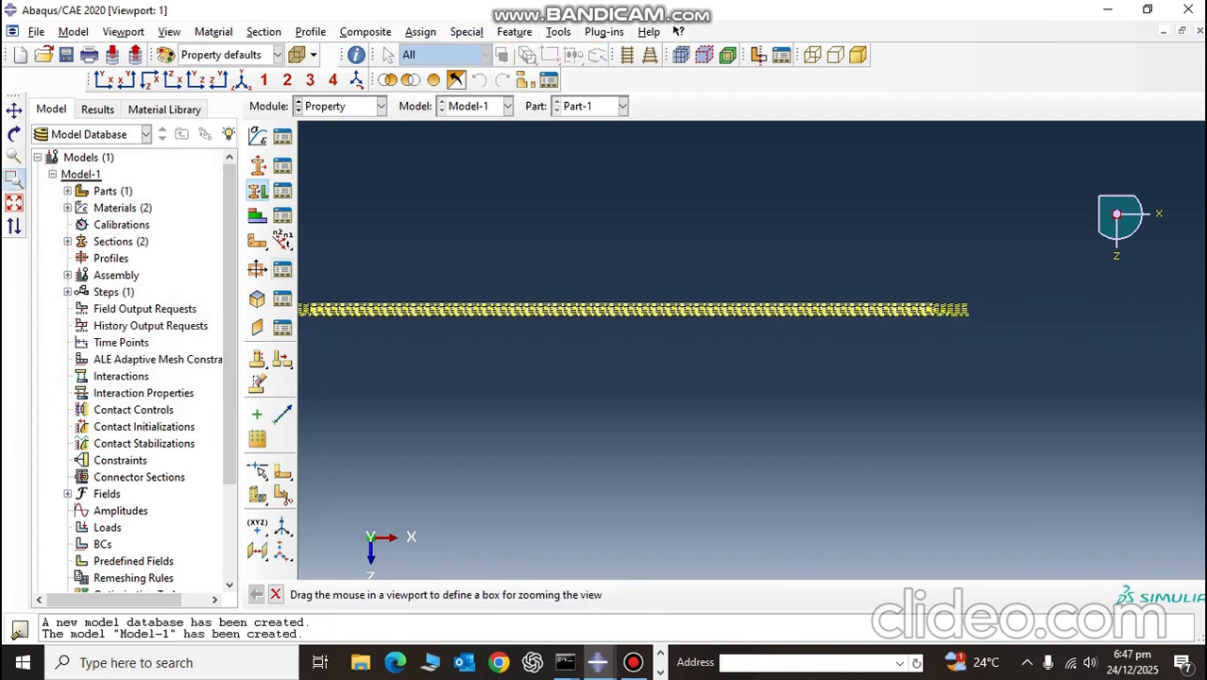
pyautogui.moveTo(301, 280); pyautogui.dragTo(392, 340)
pyautogui.moveTo(412, 174); pyautogui.dragTo(546, 353)
pyautogui.scroll(-7, 661, 355)
pyautogui.scroll(3, 661, 355)
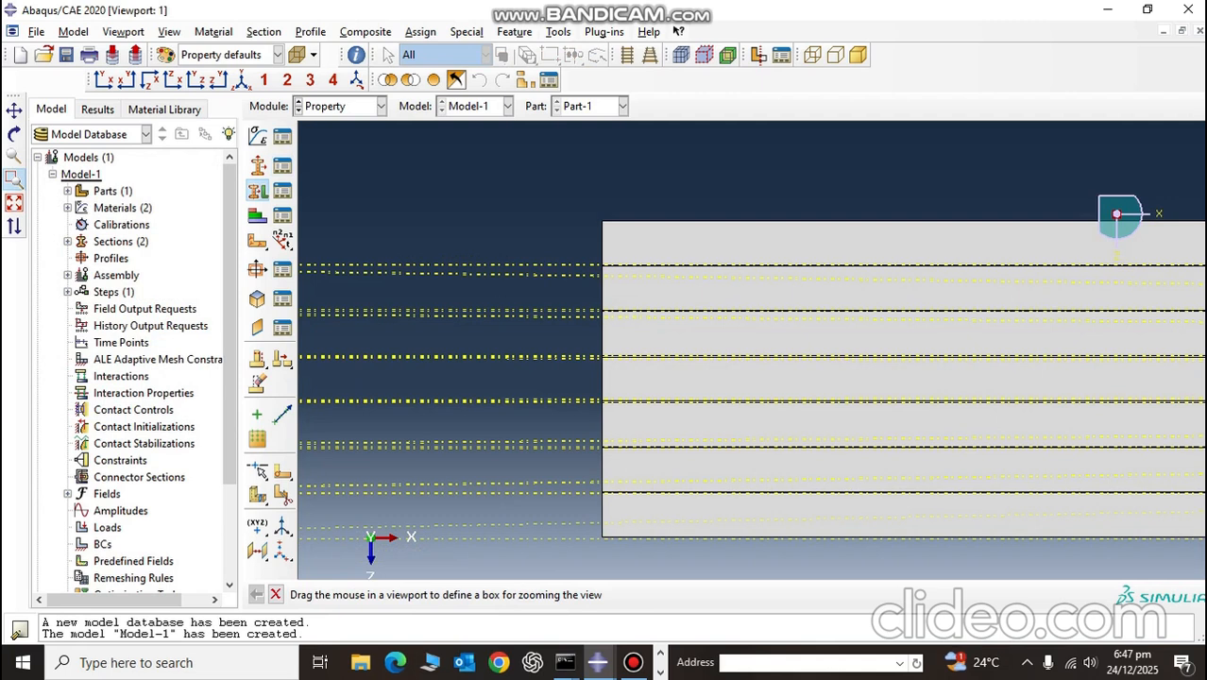
pyautogui.press('Escape')
pyautogui.click(718, 245)
pyautogui.keyDown('shift'); pyautogui.click(718, 289); pyautogui.keyUp('shift')
pyautogui.keyDown('shift'); pyautogui.click(718, 333); pyautogui.keyUp('shift')
pyautogui.keyDown('shift'); pyautogui.click(718, 379); pyautogui.keyUp('shift')
pyautogui.keyDown('shift'); pyautogui.click(718, 424); pyautogui.keyUp('shift')
pyautogui.keyDown('shift'); pyautogui.click(718, 469); pyautogui.keyUp('shift')
pyautogui.keyDown('shift'); pyautogui.click(718, 514); pyautogui.keyUp('shift')
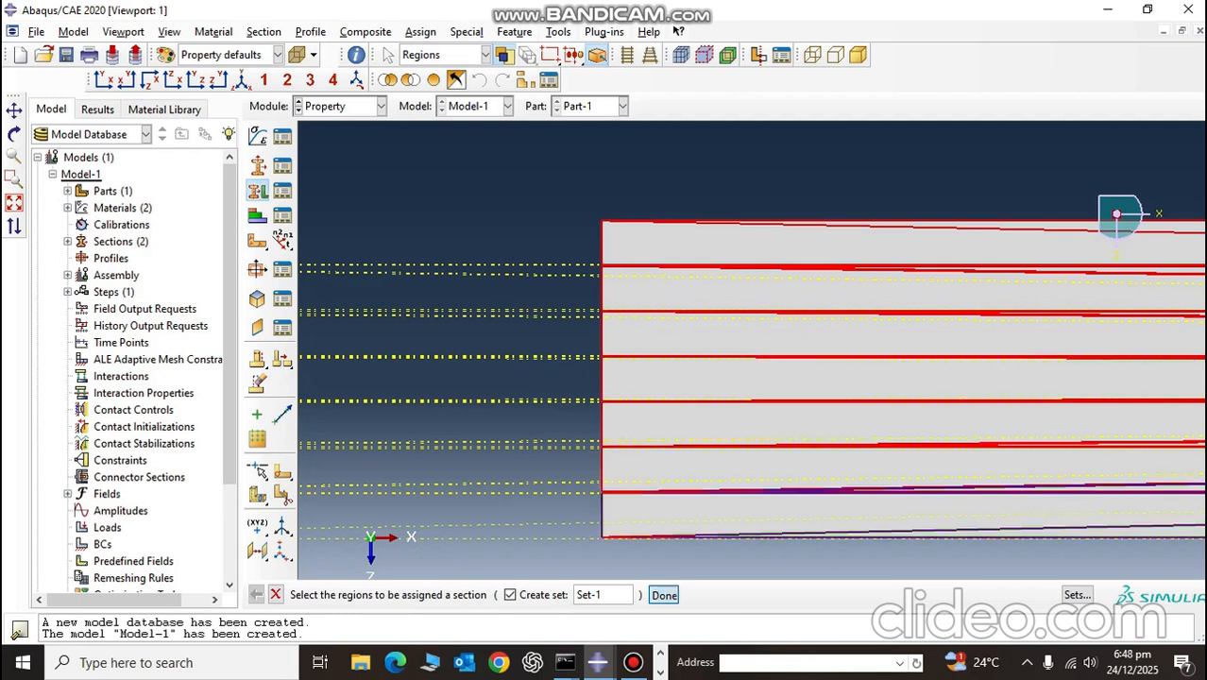
pyautogui.click(665, 595)
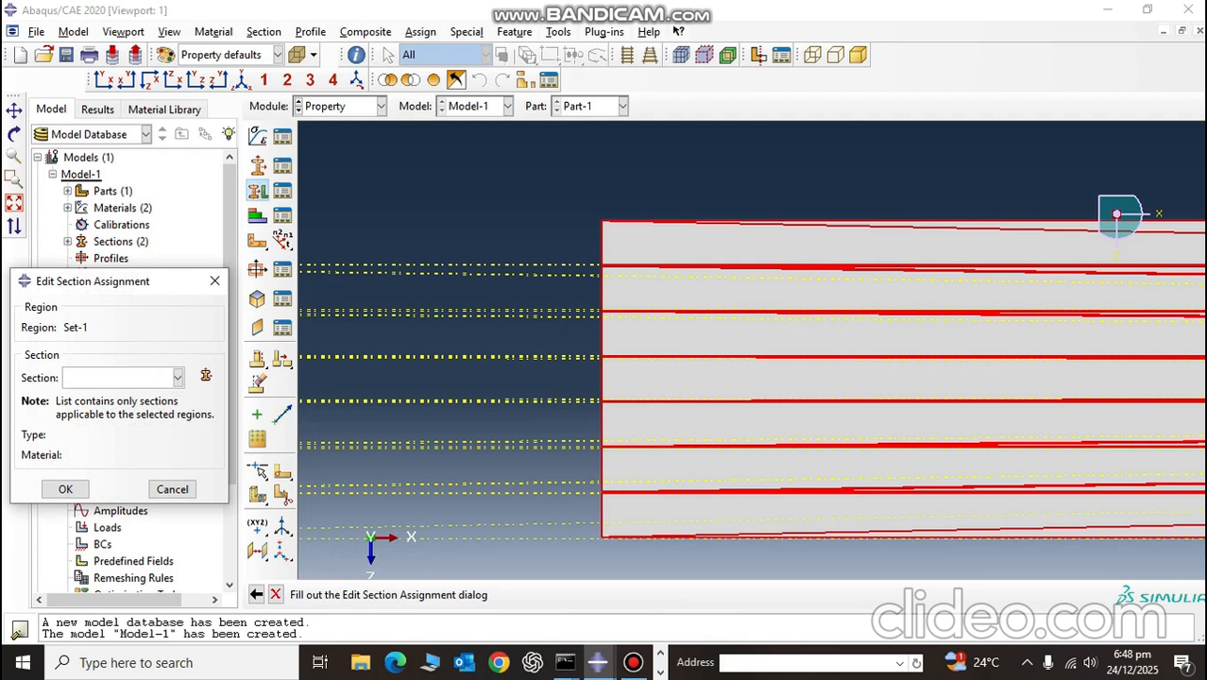
pyautogui.click(178, 378)
pyautogui.click(123, 397)
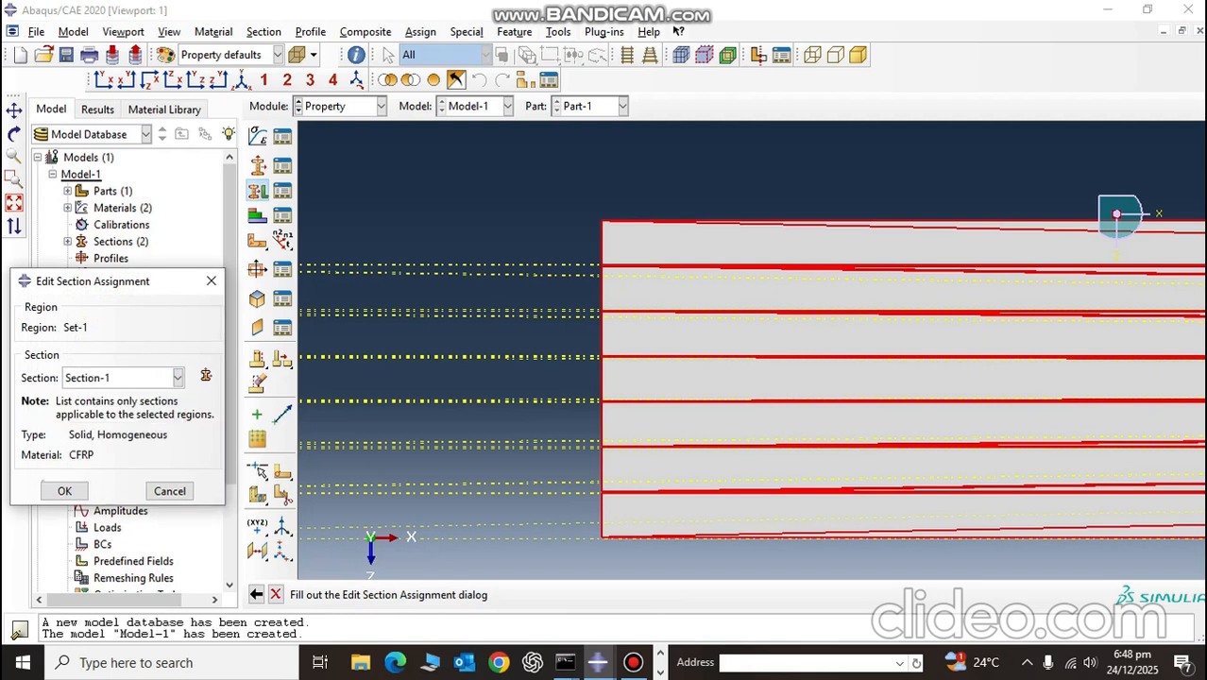
pyautogui.click(64, 491)
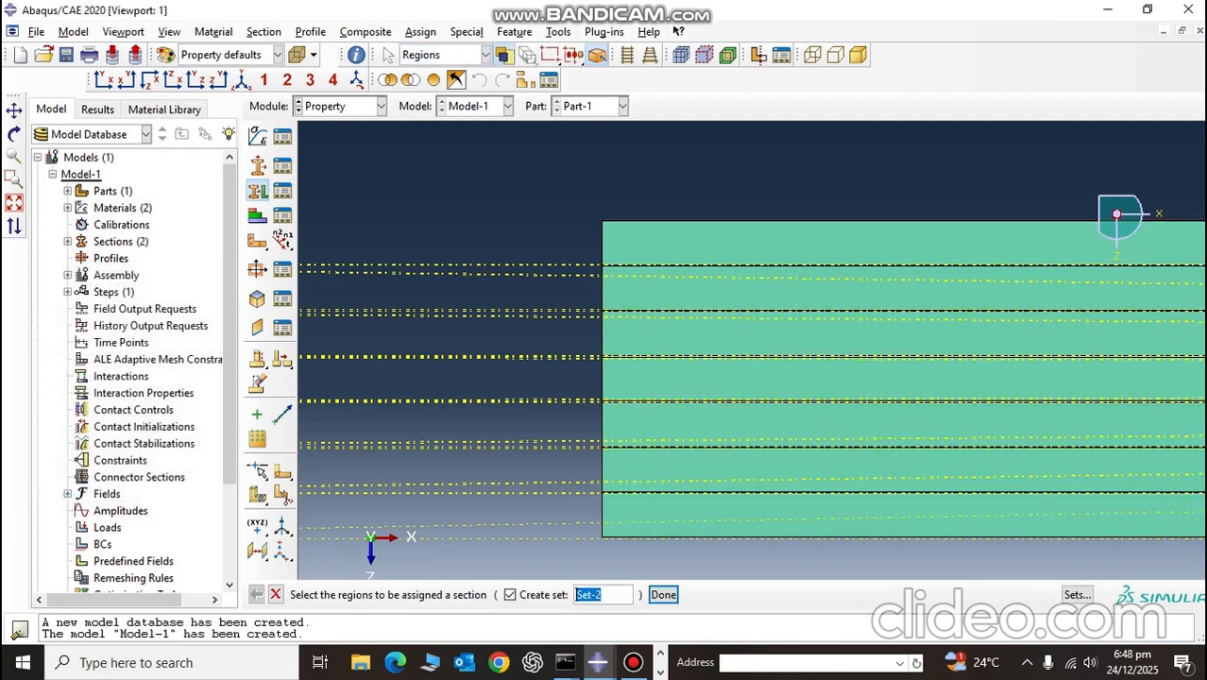
# Step: Select the first two thin interface layers of the plate as regions for the next section assignment
pyautogui.scroll(-10, 620, 273)
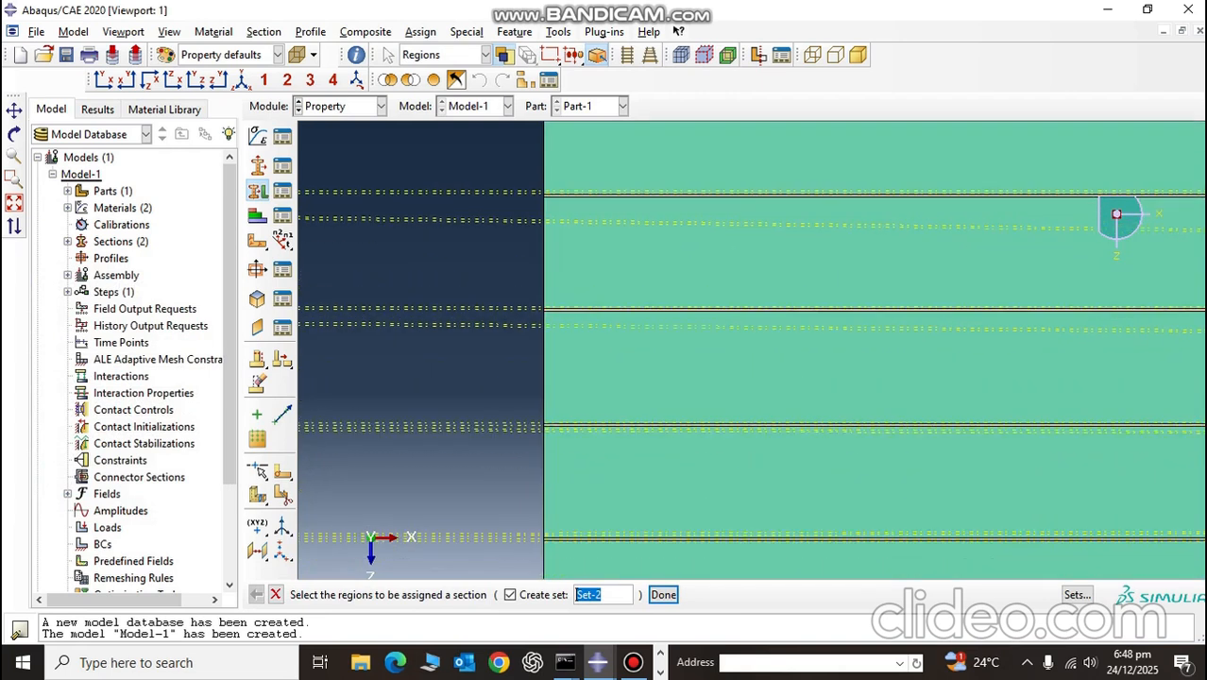
pyautogui.scroll(-2, 560, 191)
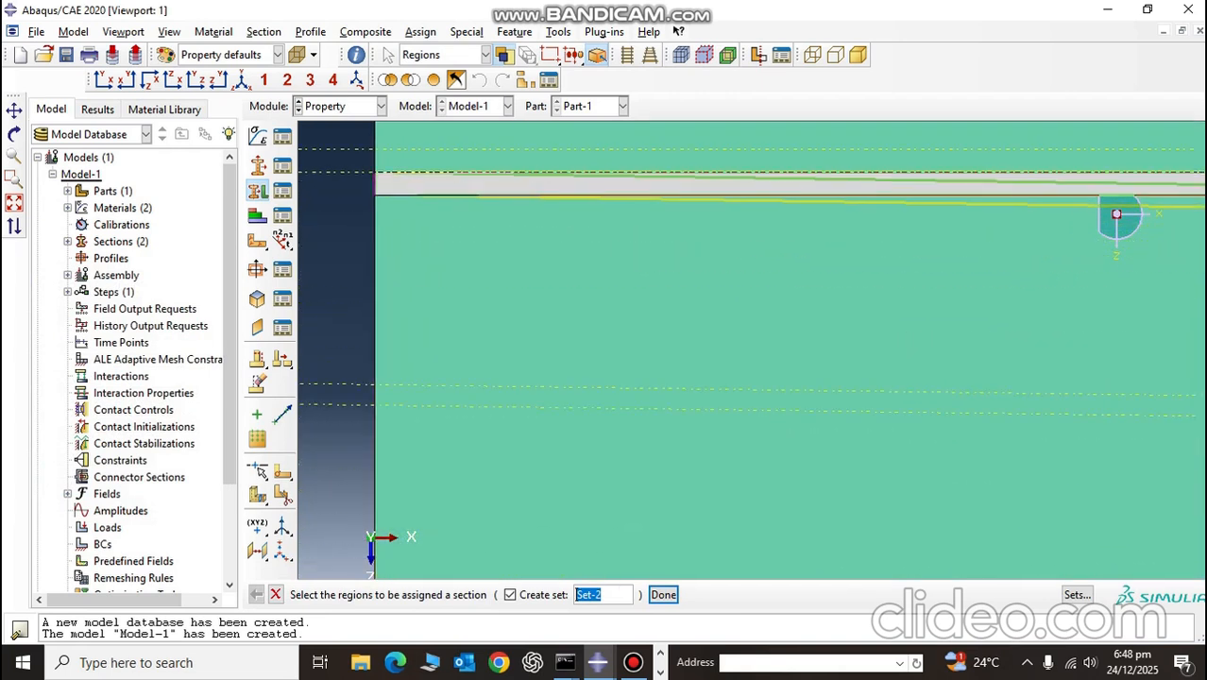
pyautogui.click(544, 185)
pyautogui.scroll(4, 476, 280)
pyautogui.scroll(2, 465, 248)
pyautogui.scroll(-6, 482, 544)
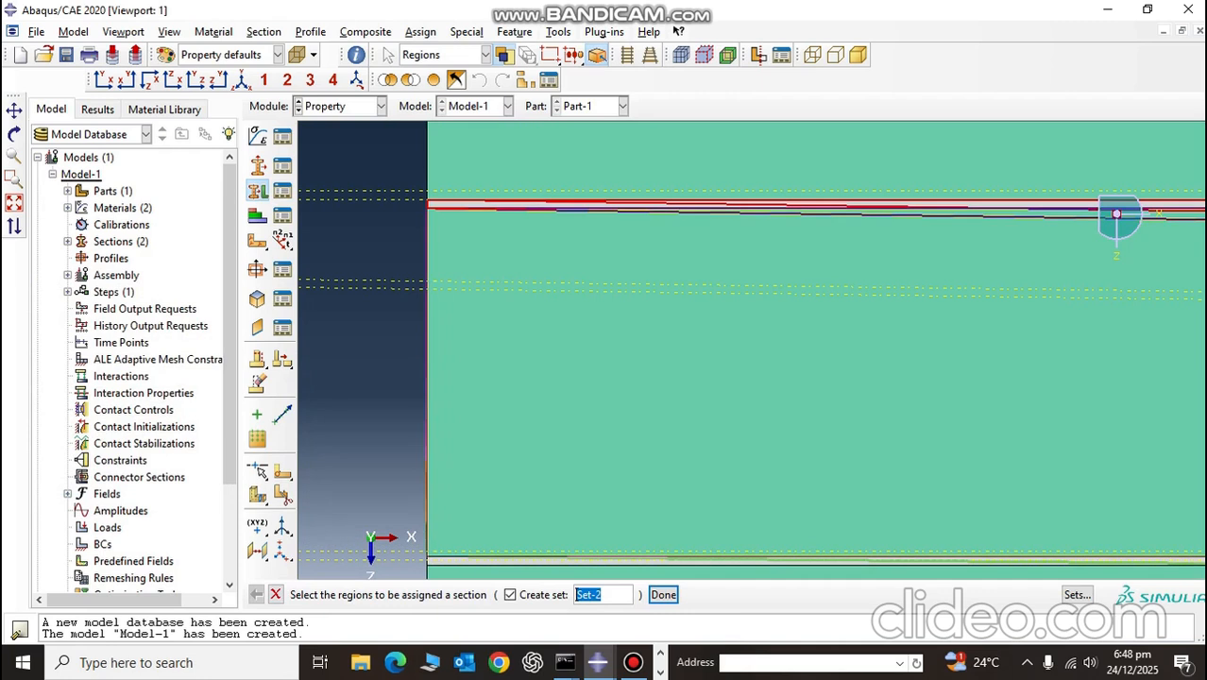
pyautogui.keyDown('shift'); pyautogui.click(470, 565); pyautogui.keyUp('shift')
pyautogui.scroll(6, 470, 565)
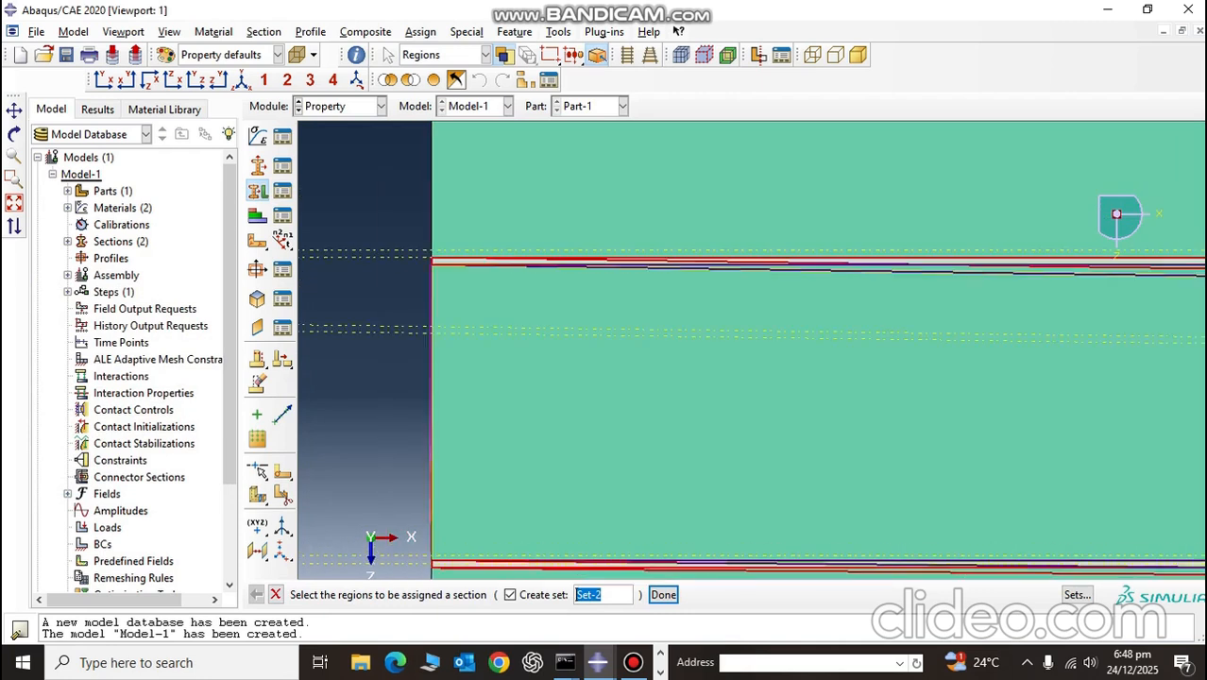
# Step: Add the third and fourth thin interface layers to the section assignment selection
pyautogui.click(14, 111)
pyautogui.moveTo(526, 419); pyautogui.dragTo(537, 203)
pyautogui.moveTo(544, 483); pyautogui.dragTo(550, 228)
pyautogui.middleClick(515, 223)
pyautogui.scroll(-8, 513, 221)
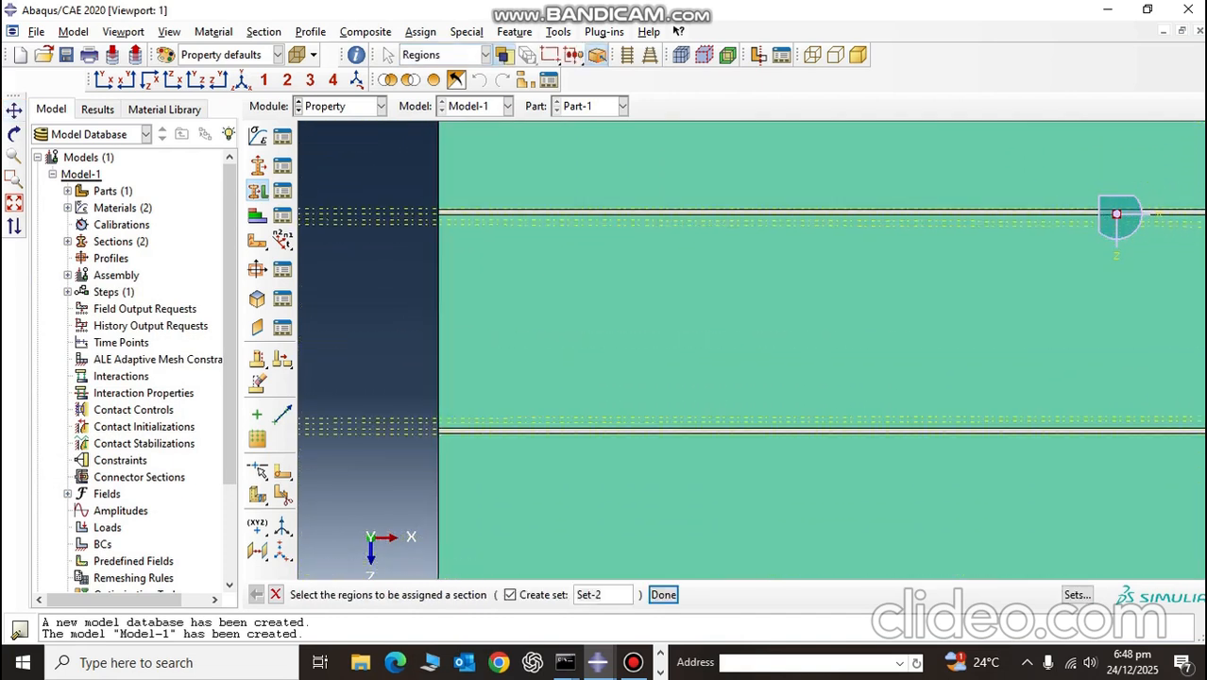
pyautogui.keyDown('shift'); pyautogui.click(514, 189); pyautogui.keyUp('shift')
pyautogui.scroll(1, 513, 246)
pyautogui.scroll(9, 513, 269)
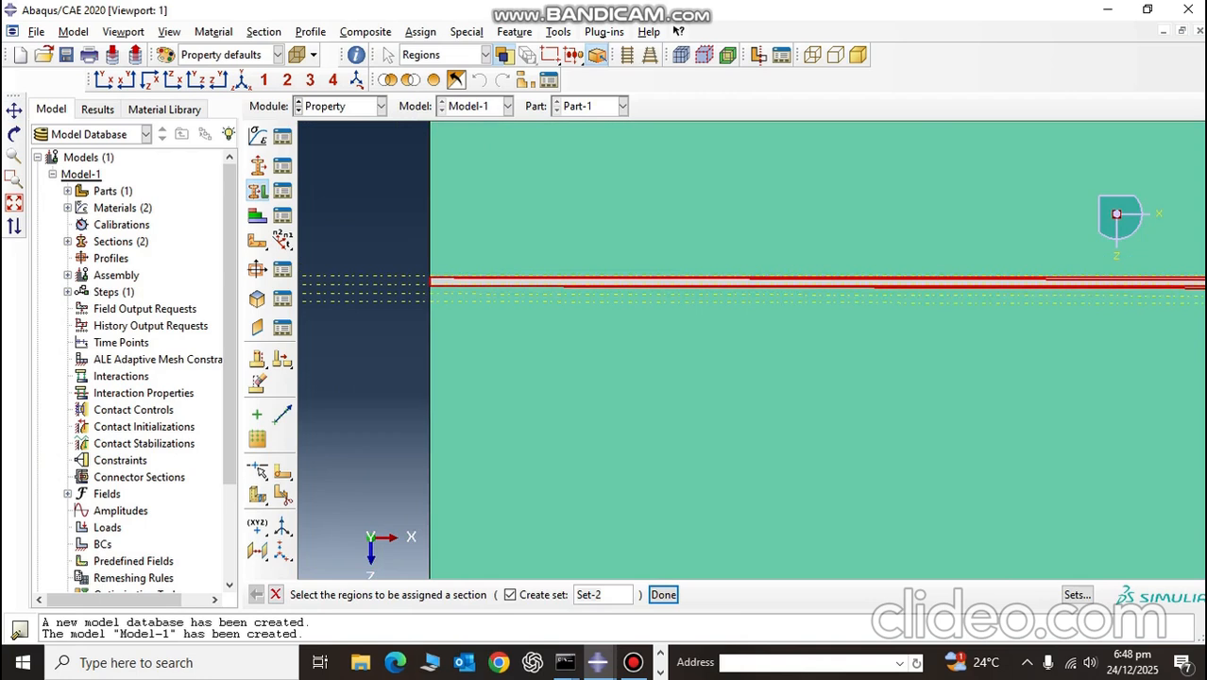
pyautogui.scroll(-6, 513, 505)
pyautogui.scroll(-4, 482, 490)
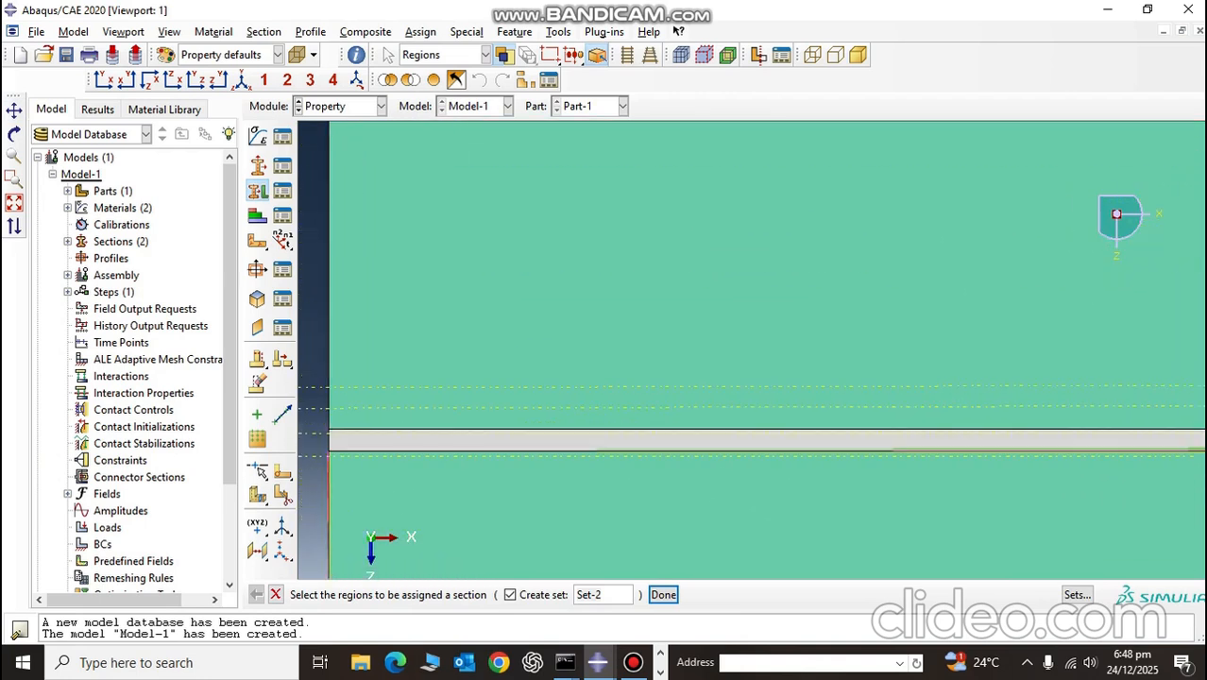
pyautogui.keyDown('shift'); pyautogui.click(475, 440); pyautogui.keyUp('shift')
pyautogui.scroll(8, 473, 434)
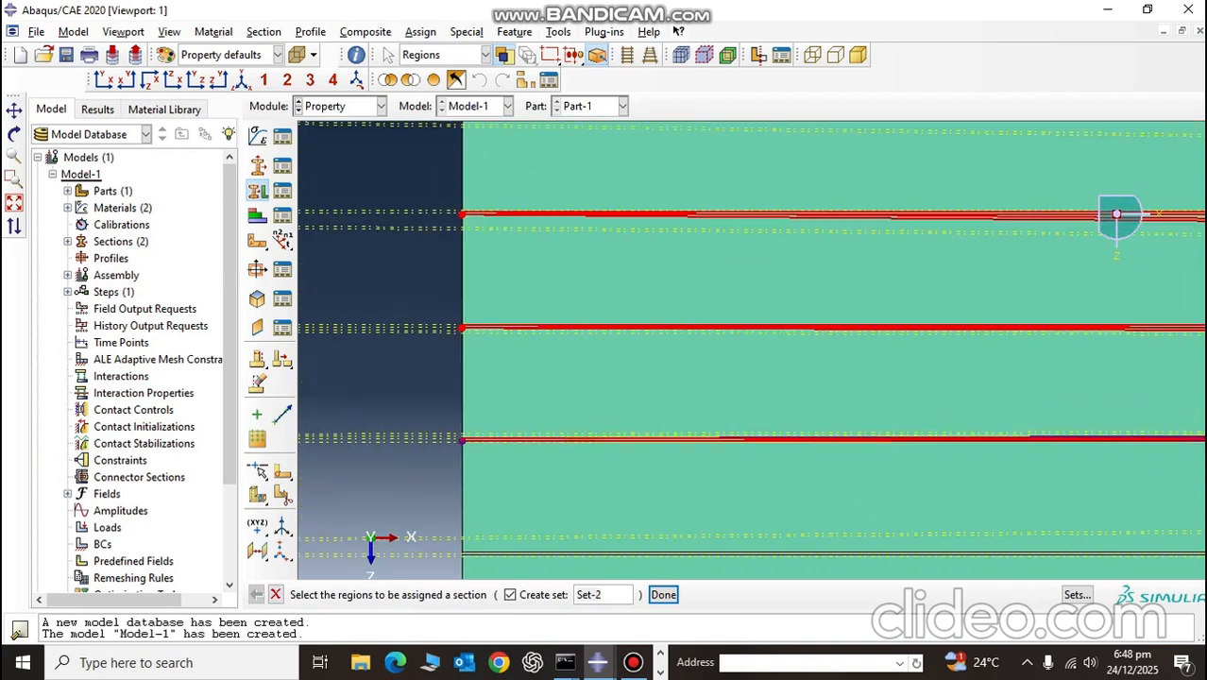
# Step: Add the last two thin layers, assign the cohesive EPOXY section, Section-2, to all six and end the section assignment
pyautogui.scroll(-6, 467, 467)
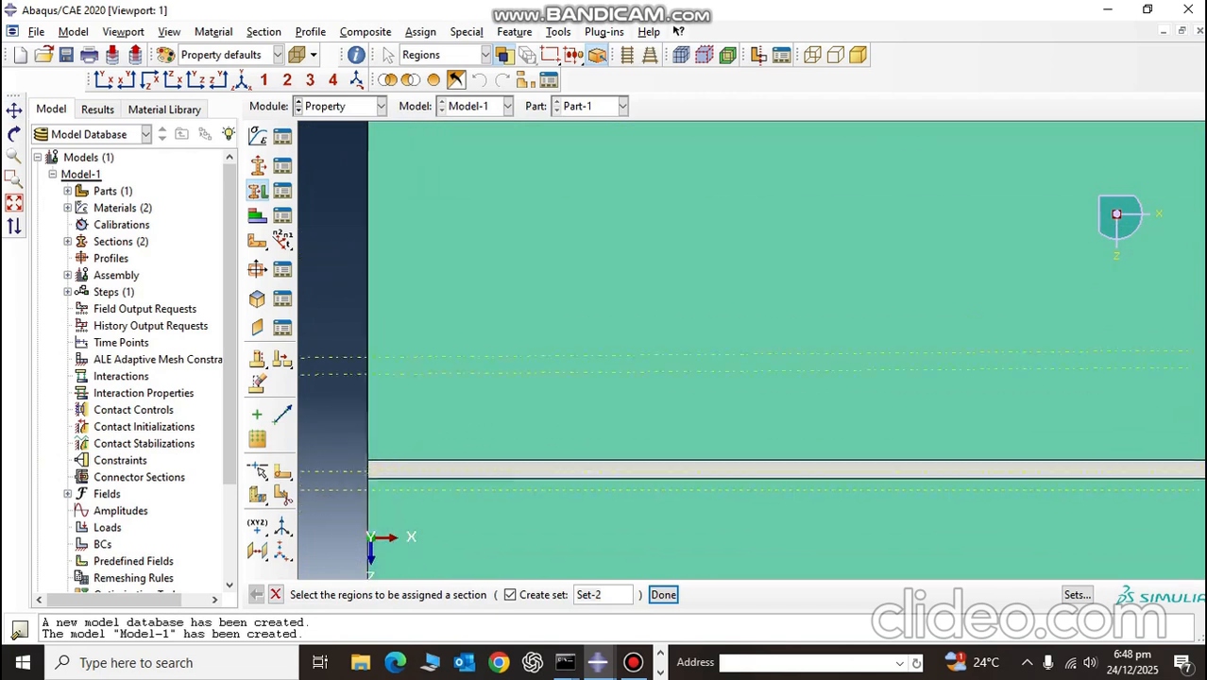
pyautogui.keyDown('shift'); pyautogui.click(467, 461); pyautogui.keyUp('shift')
pyautogui.scroll(6, 467, 460)
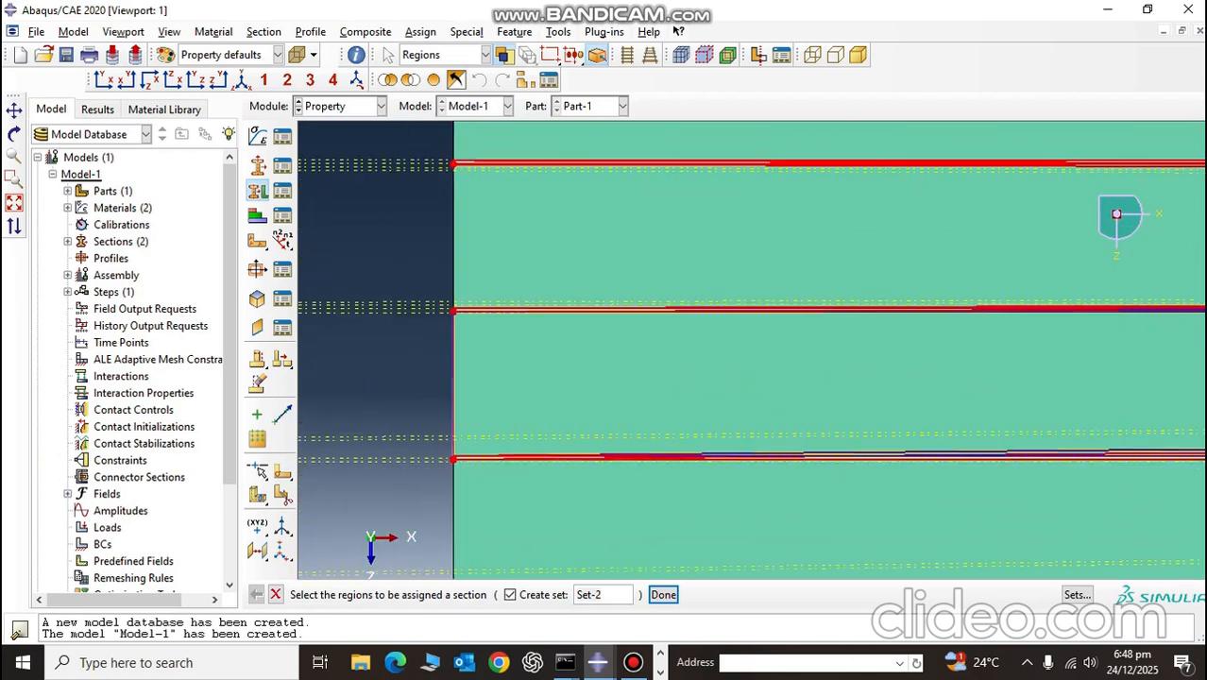
pyautogui.scroll(-6, 466, 461)
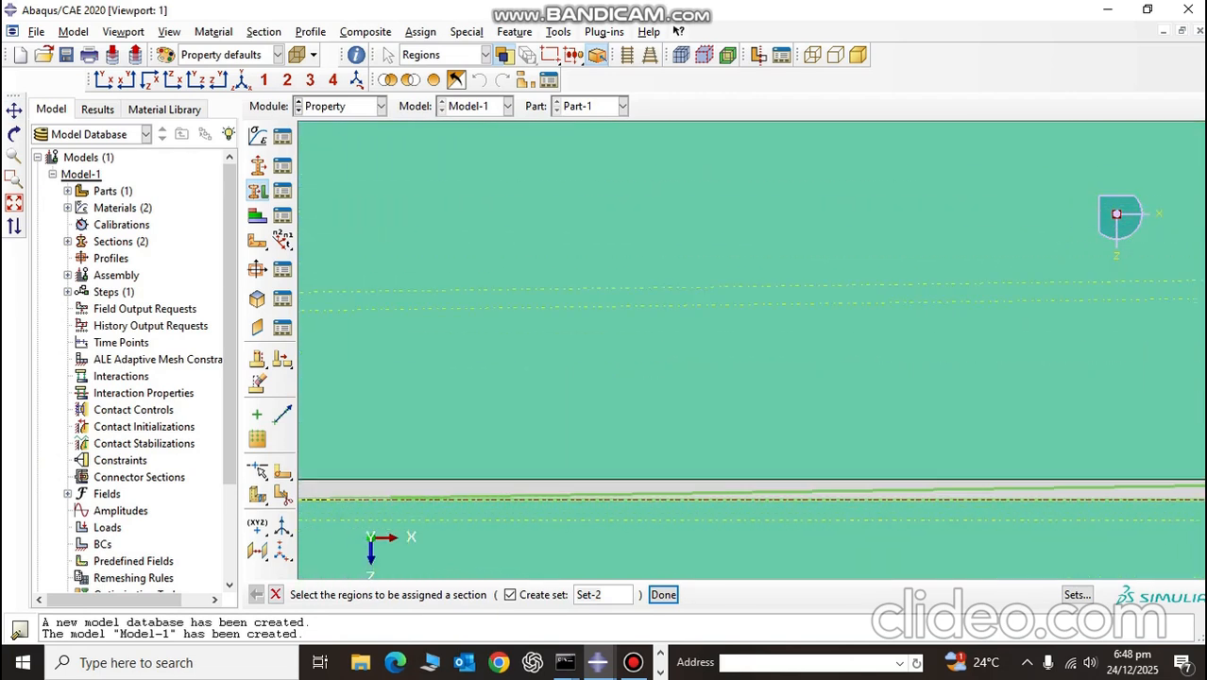
pyautogui.keyDown('shift'); pyautogui.click(467, 483); pyautogui.keyUp('shift')
pyautogui.scroll(6, 467, 484)
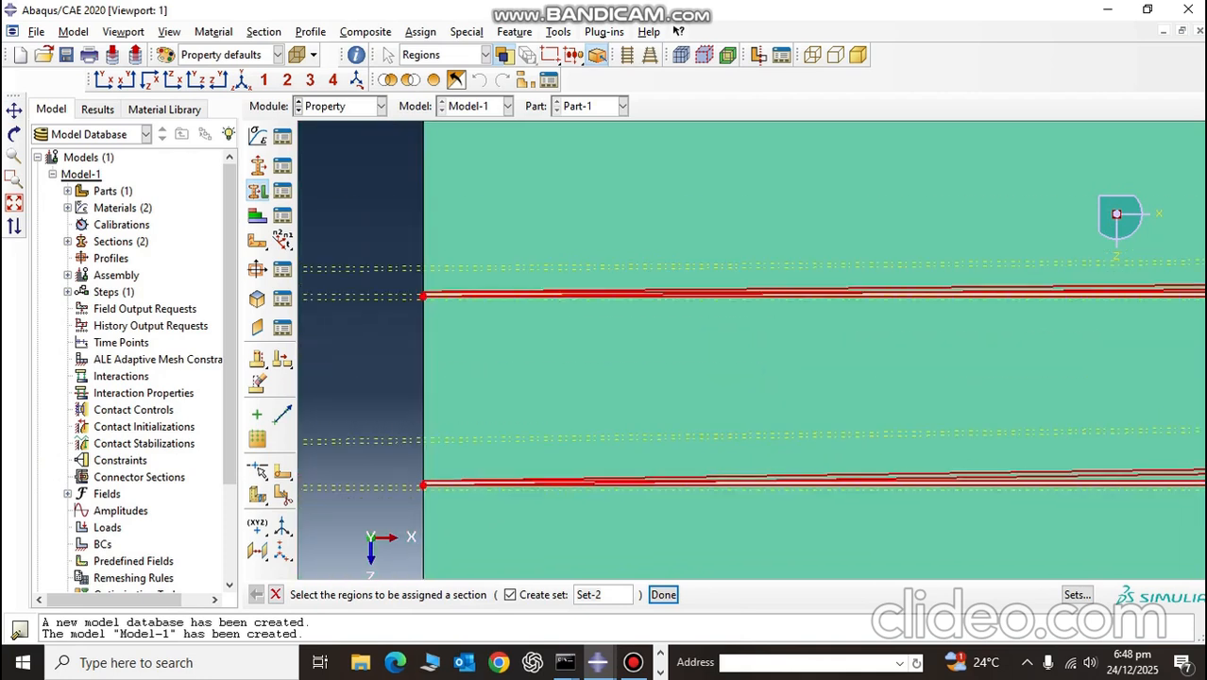
pyautogui.scroll(3, 469, 463)
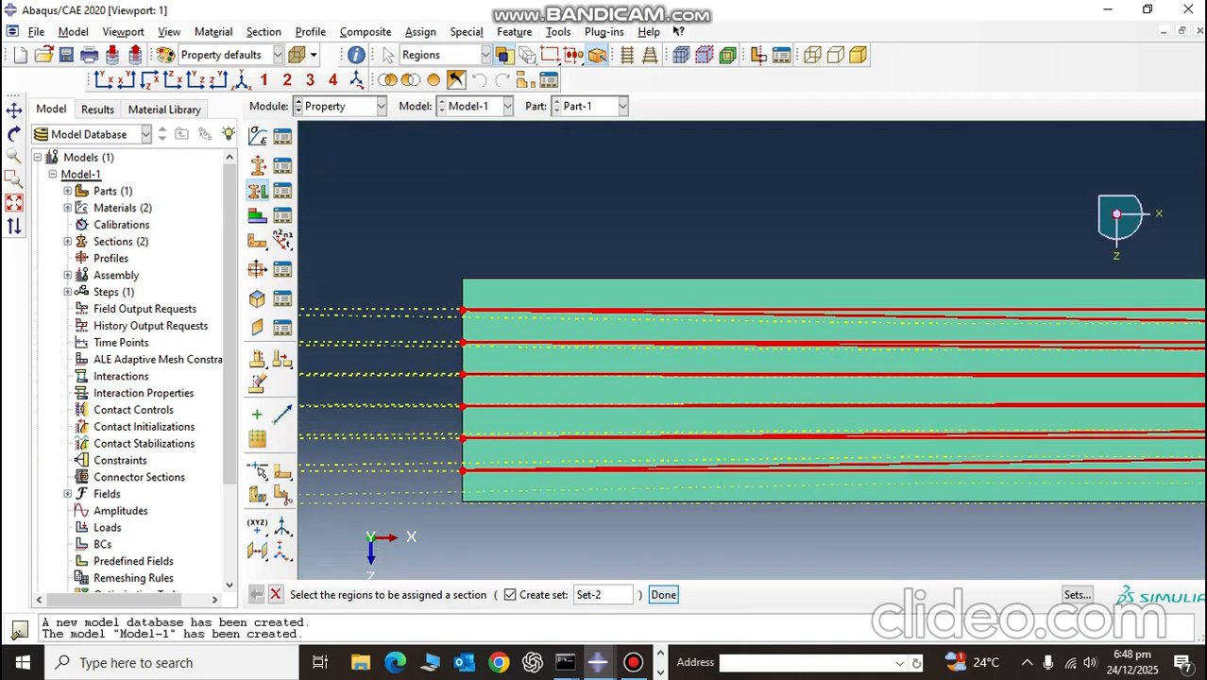
pyautogui.click(663, 594)
pyautogui.click(177, 377)
pyautogui.click(89, 409)
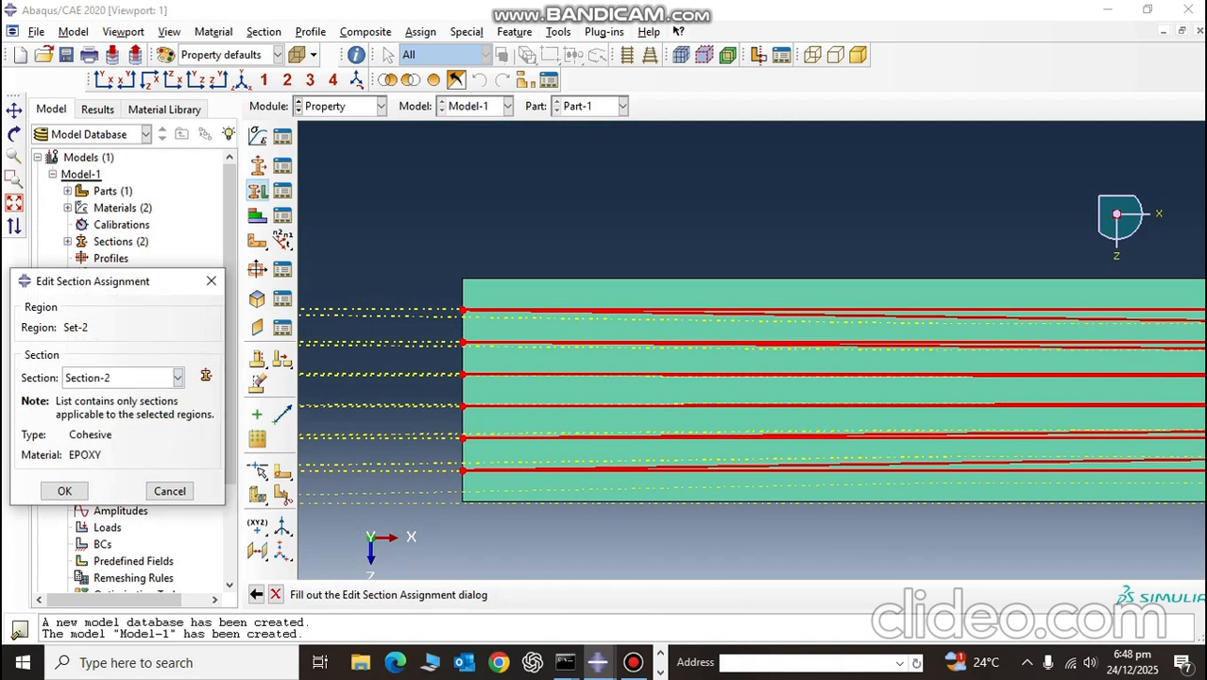
pyautogui.click(64, 491)
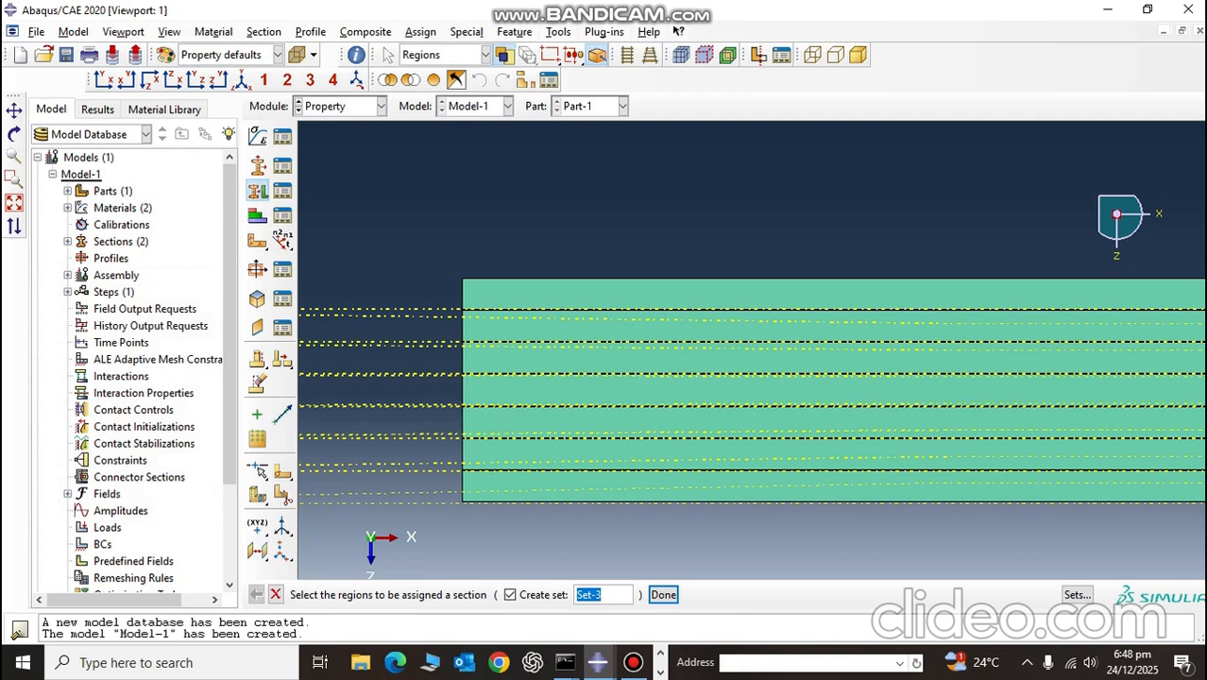
pyautogui.scroll(-1, 552, 367)
pyautogui.scroll(-5, 552, 367)
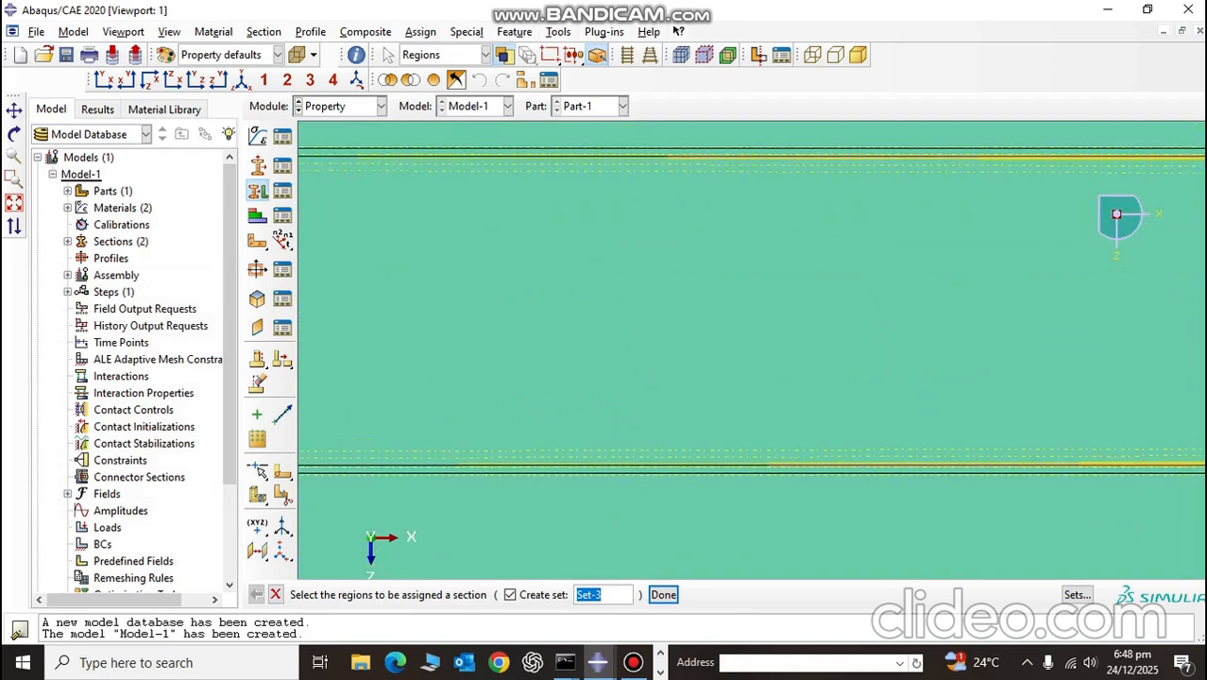
pyautogui.scroll(5, 552, 368)
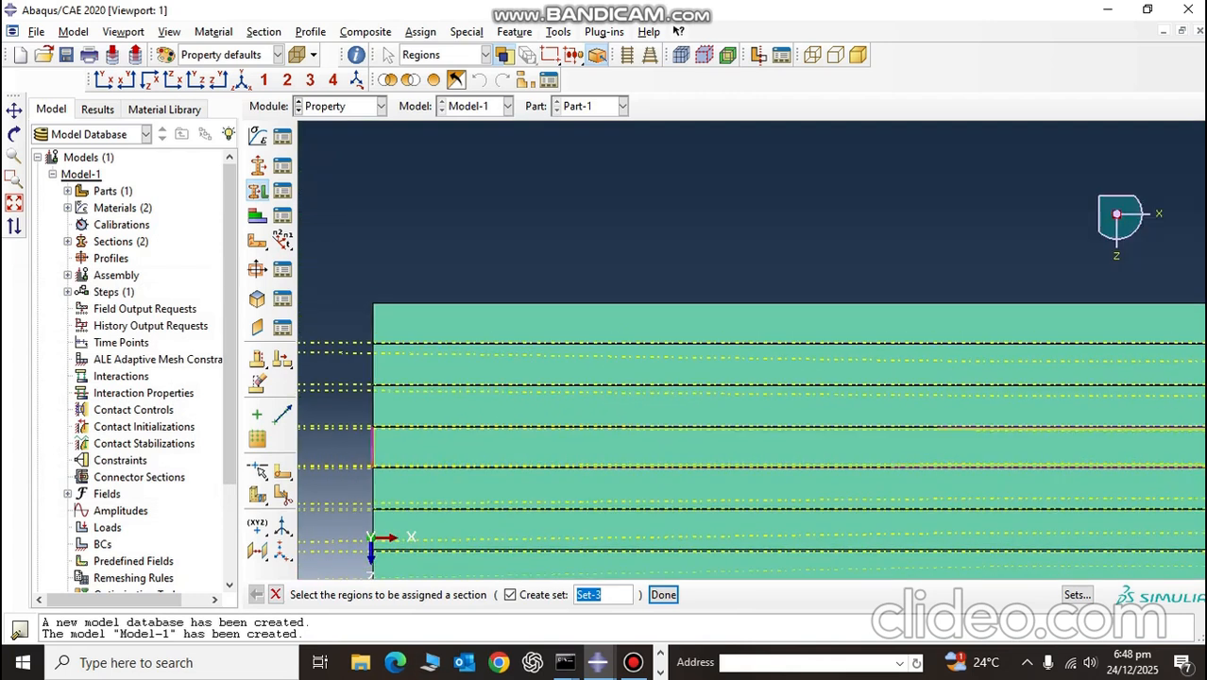
pyautogui.click(663, 594)
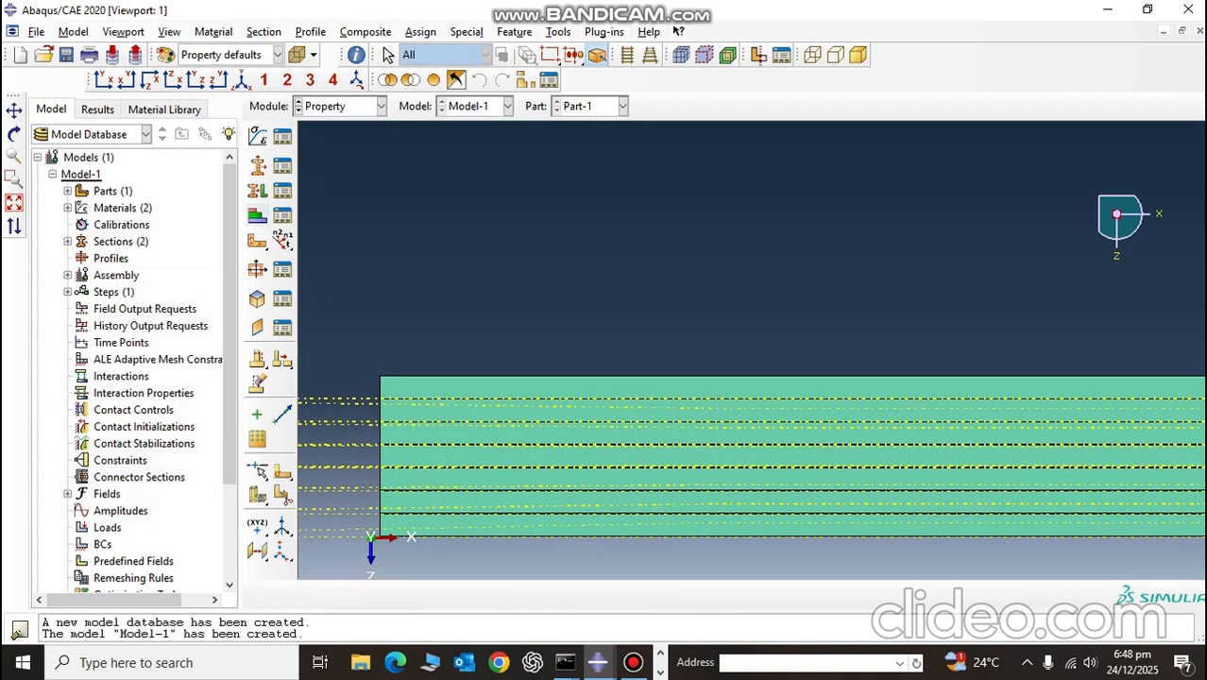
# Step: Select the plate's first, third, fifth and seventh thick layers as regions for a local material orientation
pyautogui.click(257, 241)
pyautogui.scroll(-4, 531, 416)
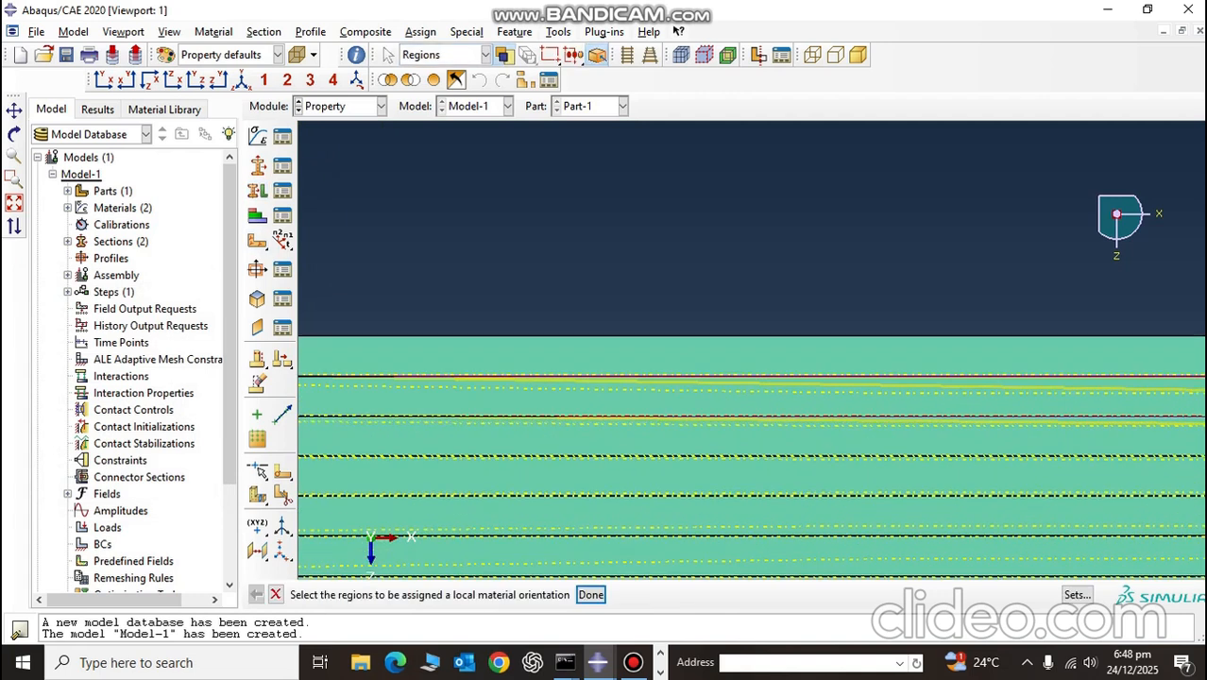
pyautogui.click(551, 342)
pyautogui.scroll(2, 551, 342)
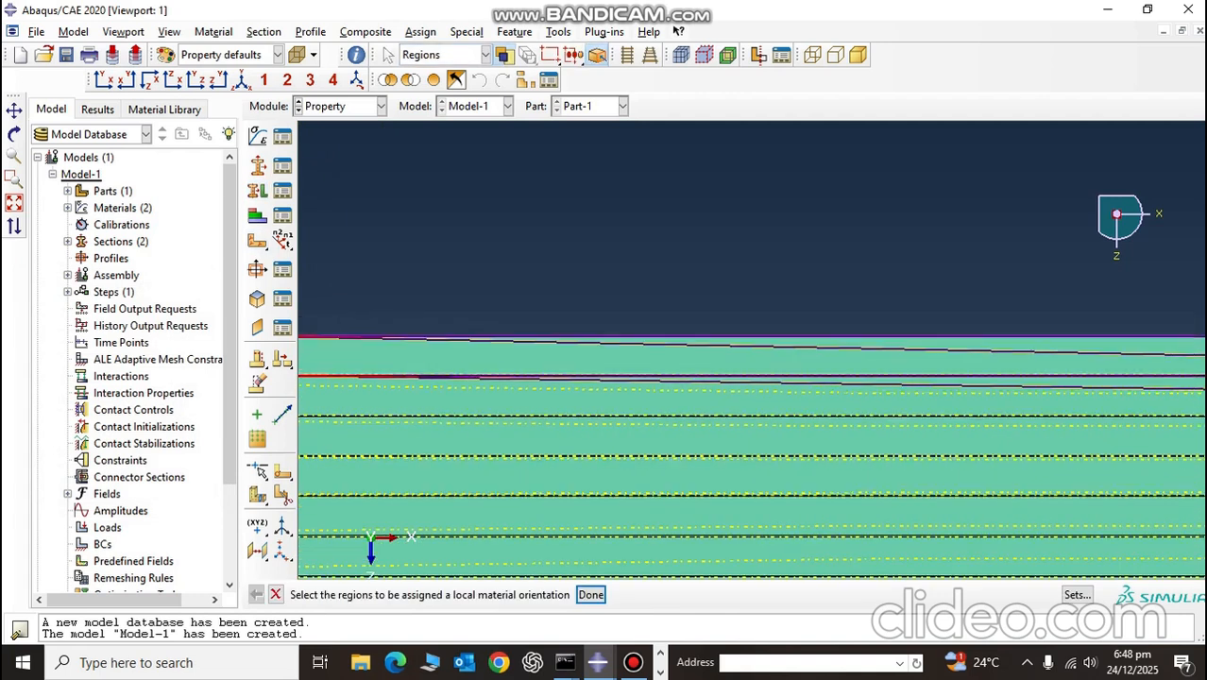
pyautogui.keyDown('shift'); pyautogui.click(552, 436); pyautogui.keyUp('shift')
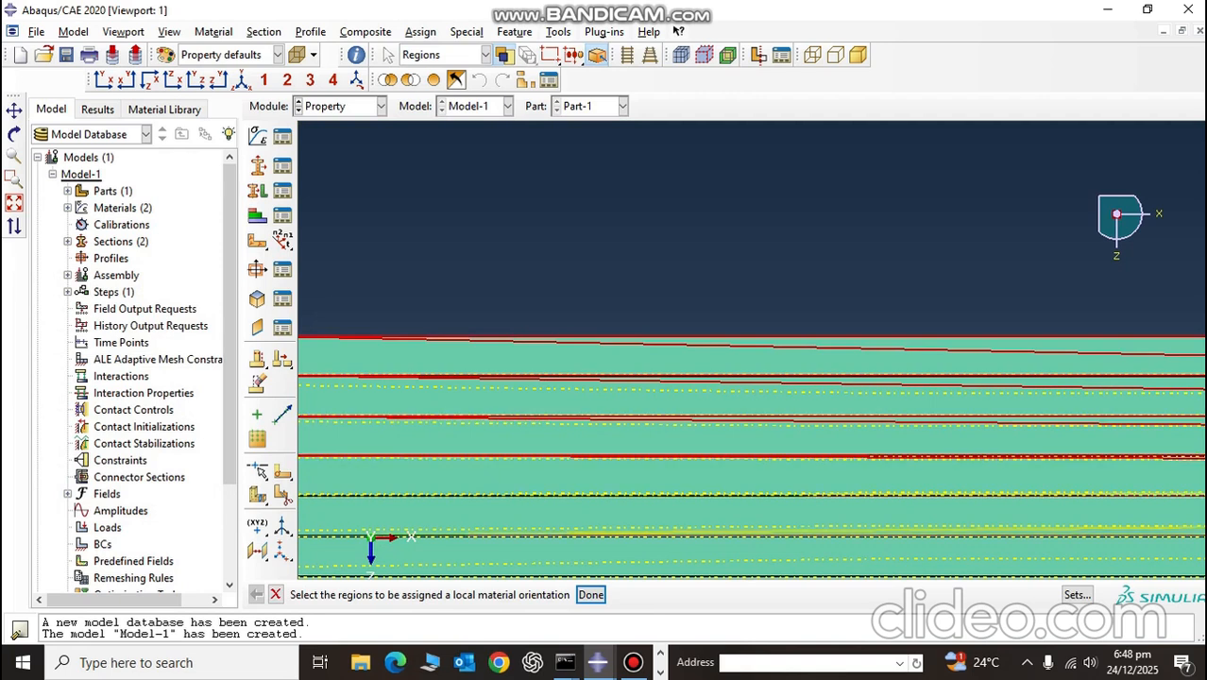
pyautogui.scroll(3, 552, 548)
pyautogui.keyDown('shift'); pyautogui.click(551, 555); pyautogui.keyUp('shift')
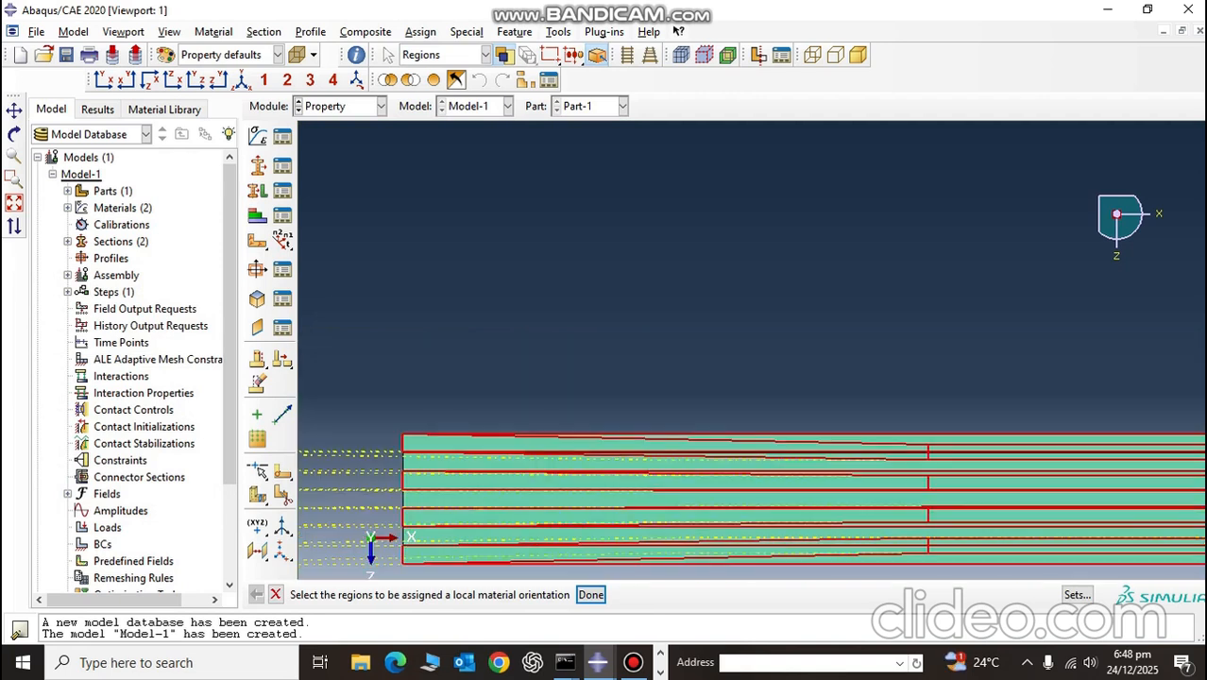
pyautogui.click(590, 594)
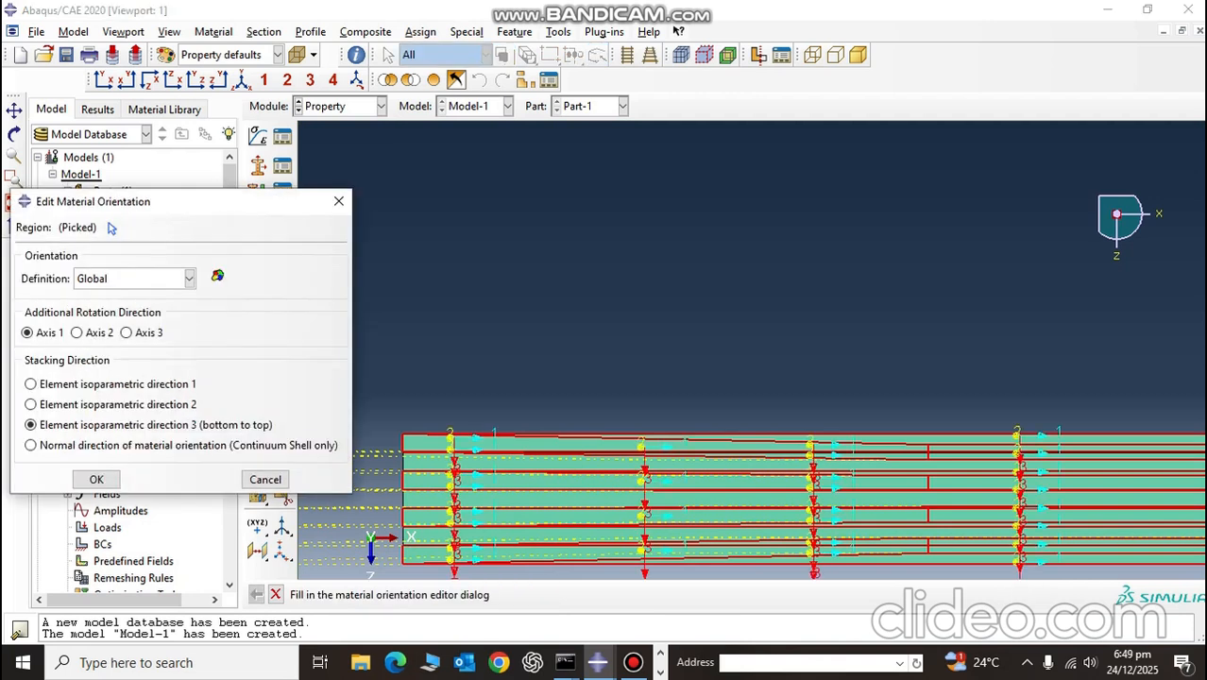
# Step: Assign these layers a global coordinate system orientation with Axis 1 as rotation direction and an additional rotation angle of 0
pyautogui.click(189, 278)
pyautogui.click(128, 312)
pyautogui.click(27, 428)
pyautogui.click(77, 428)
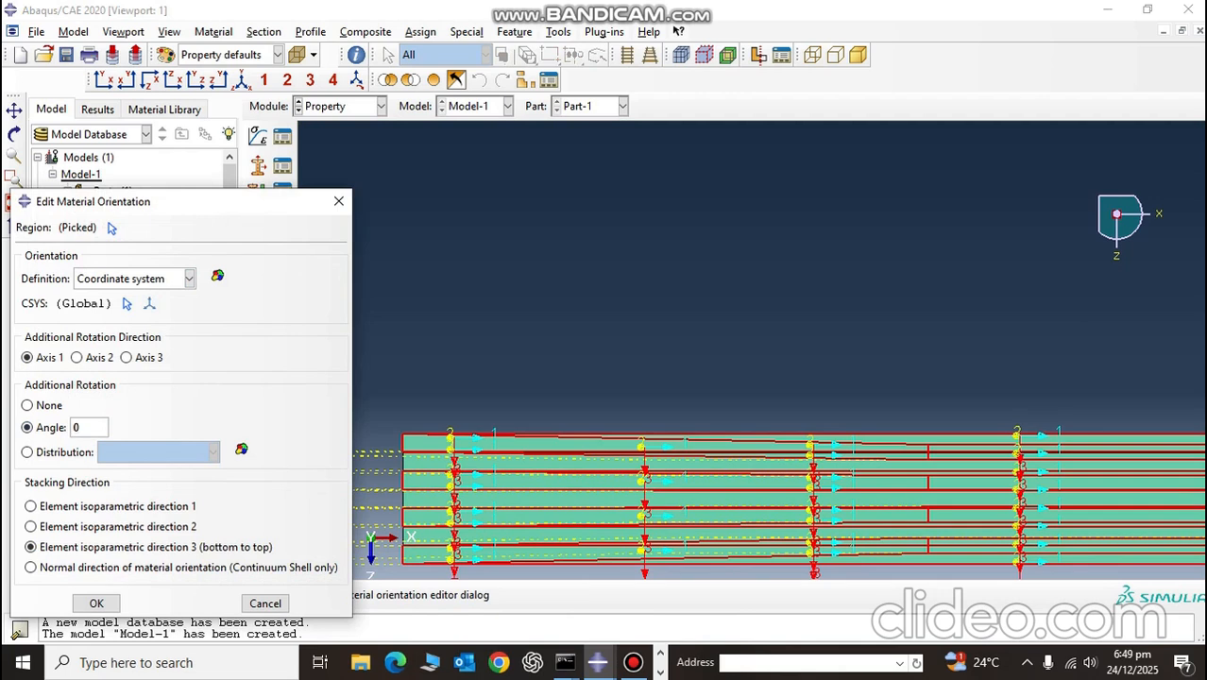
pyautogui.click(97, 603)
# Step: Select the plate's second, fourth and sixth thick layers as regions for another local material orientation
pyautogui.scroll(-7, 438, 485)
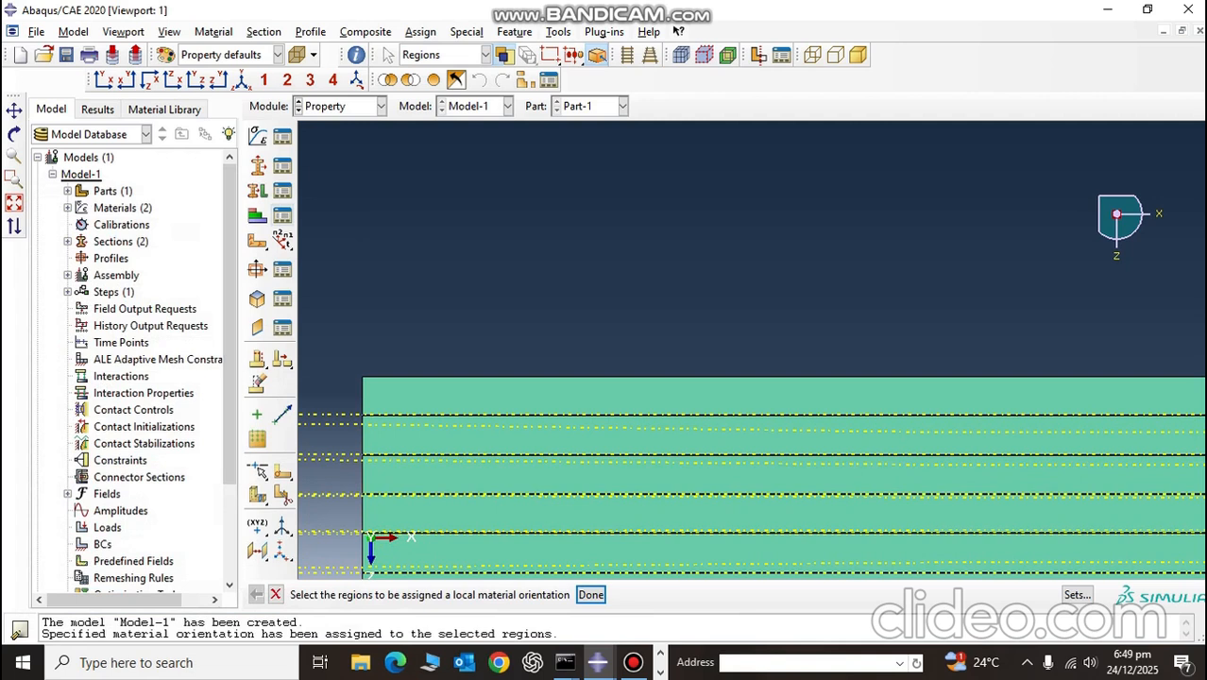
pyautogui.scroll(-4, 722, 489)
pyautogui.click(723, 408)
pyautogui.keyDown('shift'); pyautogui.click(694, 525); pyautogui.keyUp('shift')
pyautogui.scroll(6, 688, 526)
pyautogui.scroll(-4, 686, 552)
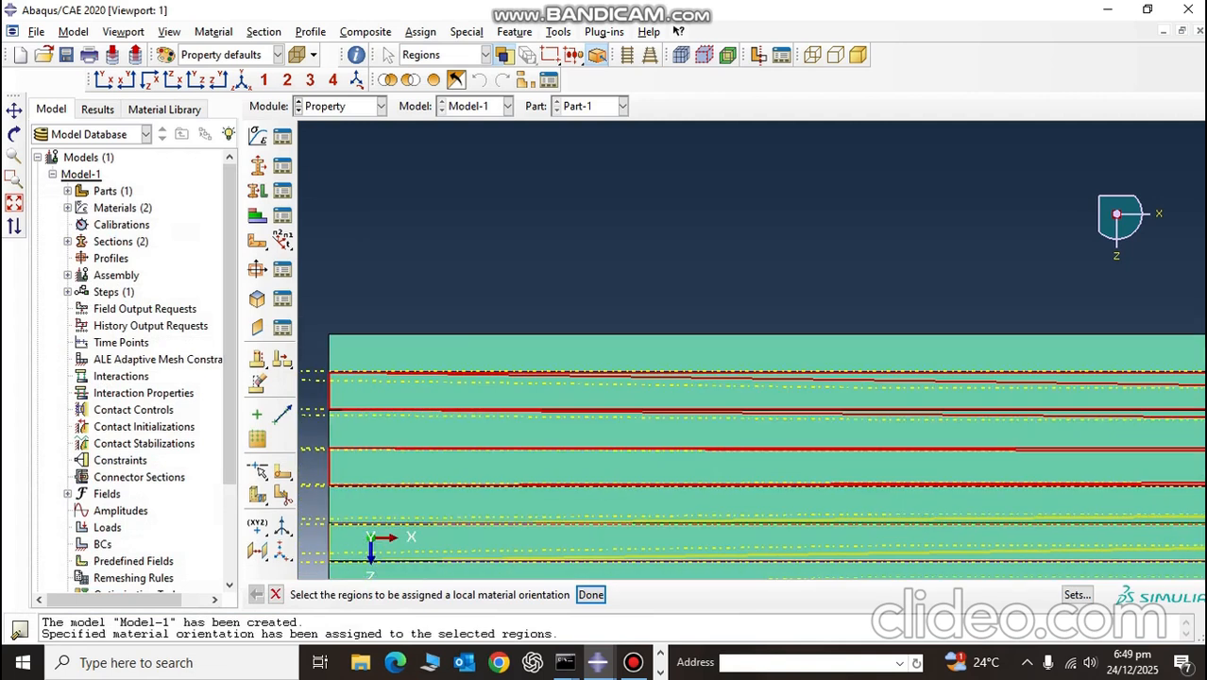
pyautogui.scroll(5, 675, 549)
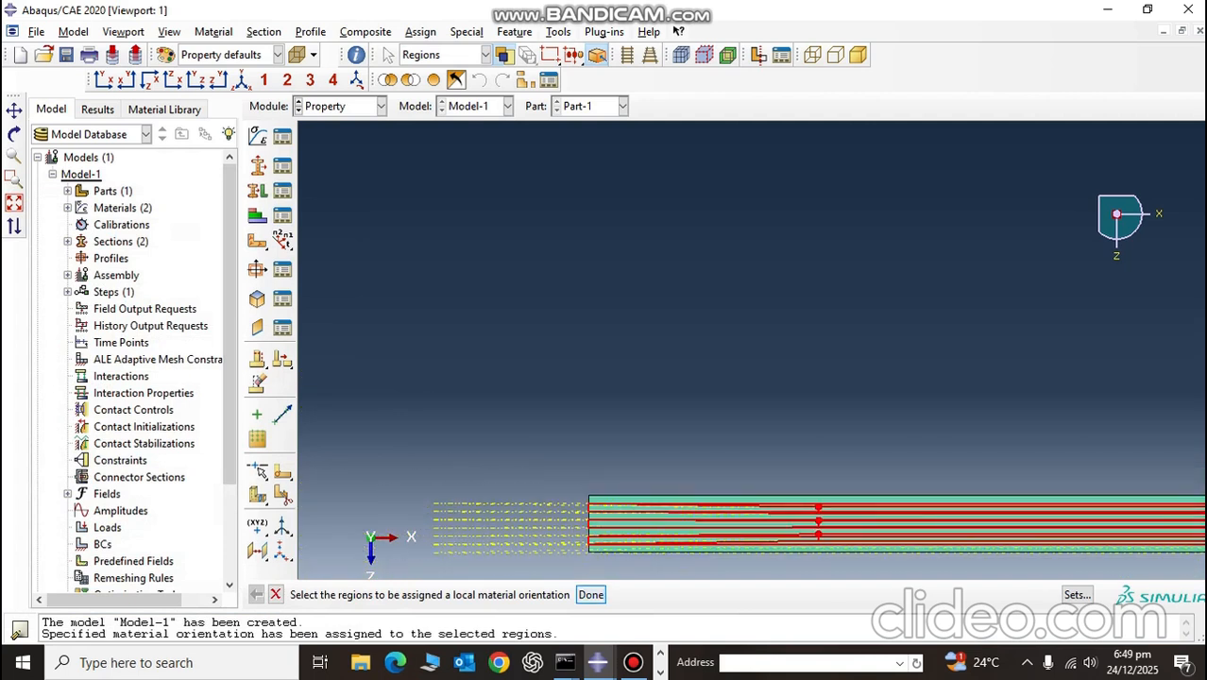
pyautogui.click(591, 595)
pyautogui.click(455, 594)
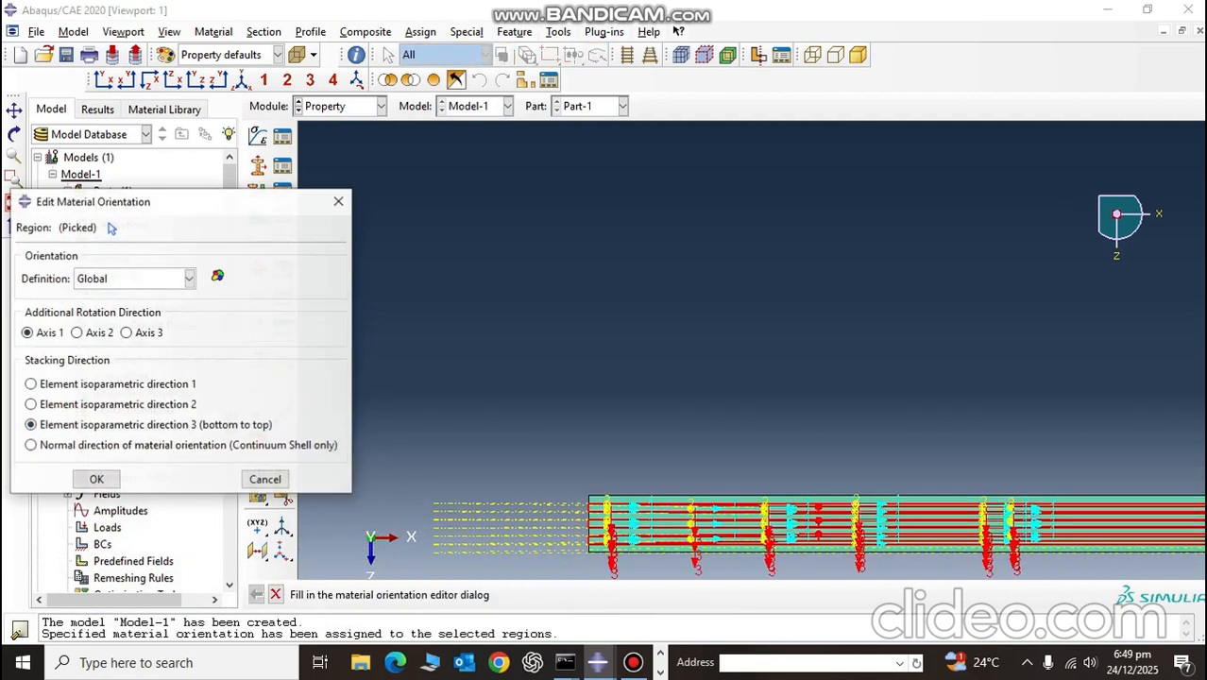
# Step: Assign these layers a global coordinate system orientation with an additional rotation of 90 about Axis 3, and end the orientation assignment
pyautogui.click(189, 278)
pyautogui.click(118, 295)
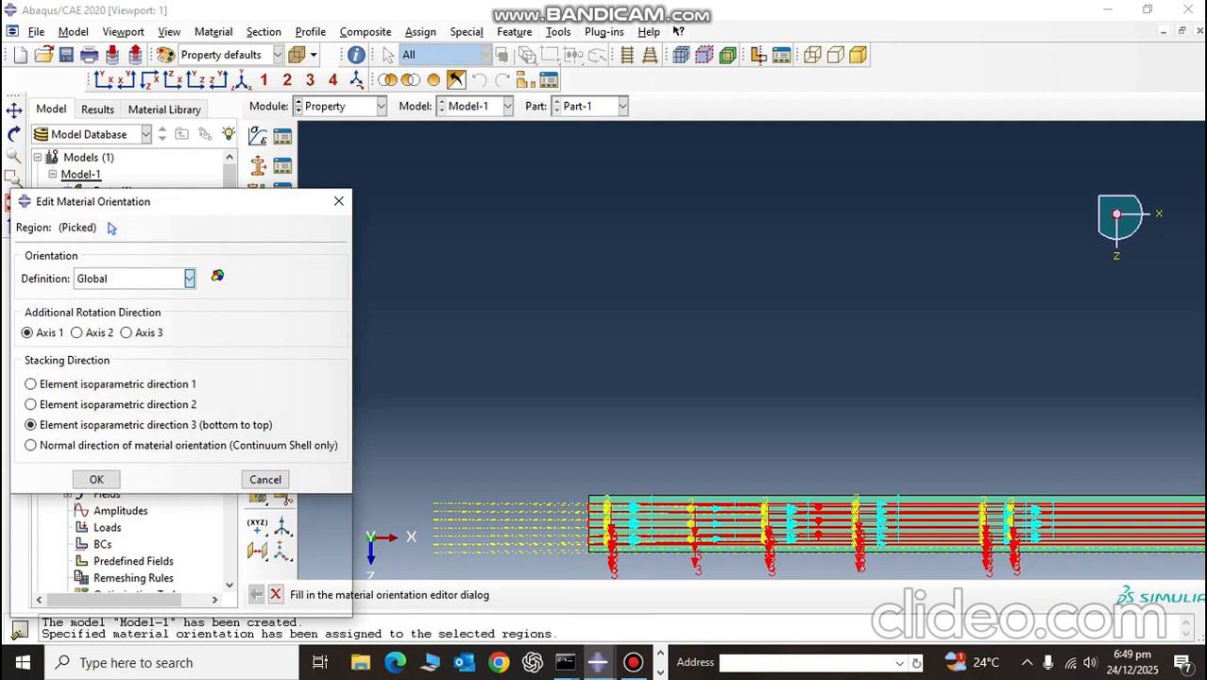
pyautogui.click(127, 357)
pyautogui.click(76, 427)
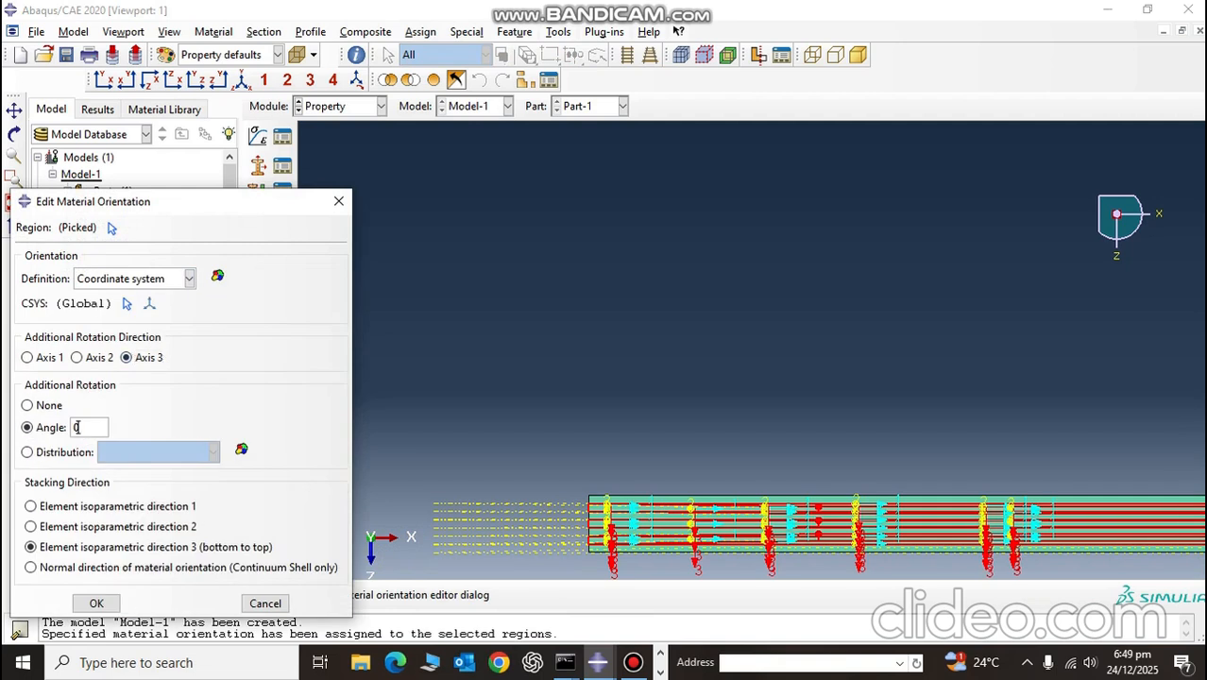
pyautogui.write('90')
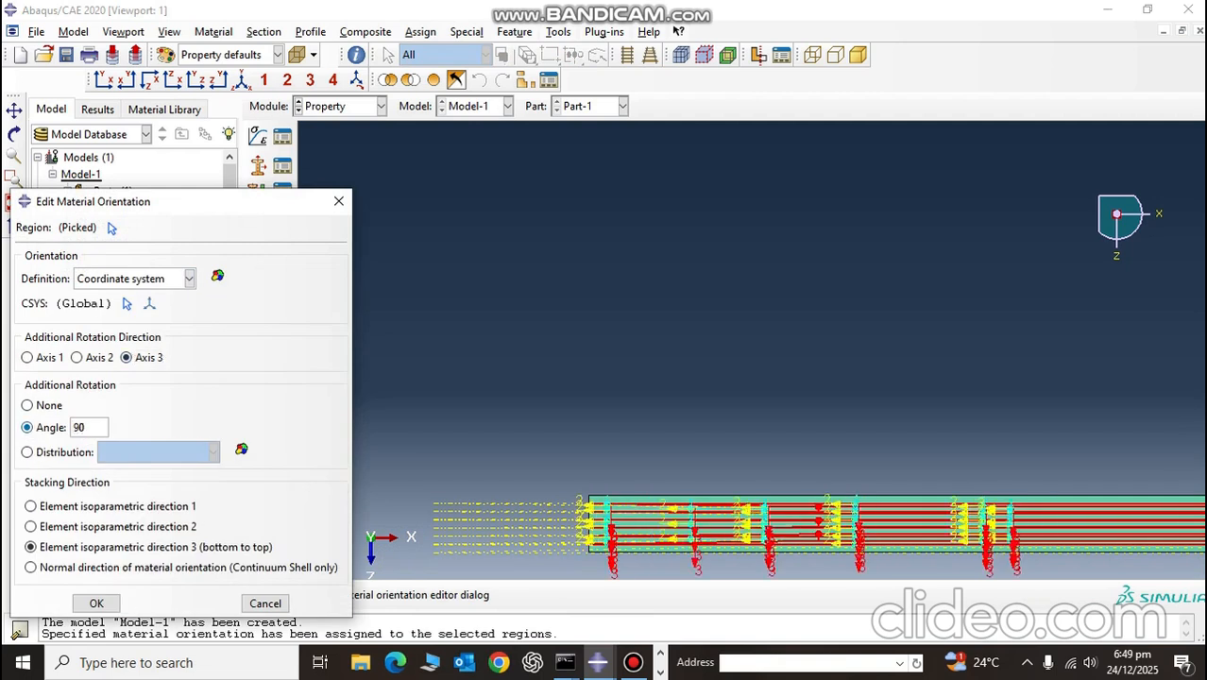
pyautogui.click(96, 603)
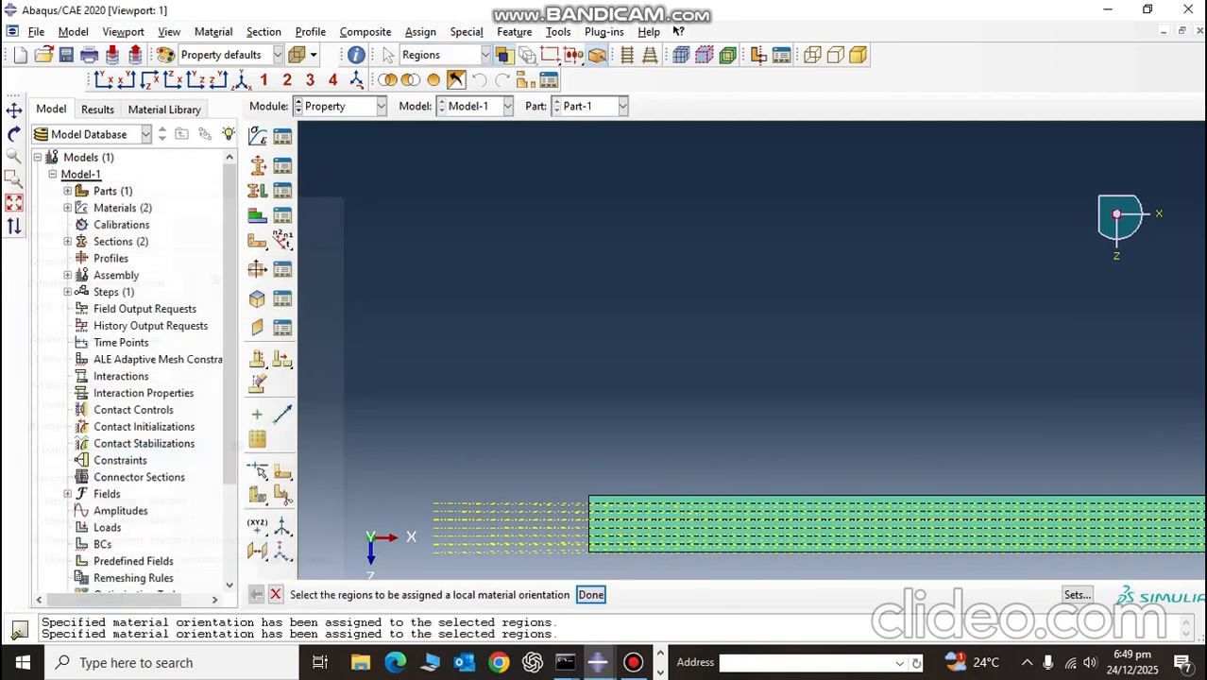
pyautogui.click(592, 595)
# Step: Switch to the Part module
pyautogui.scroll(-7, 603, 557)
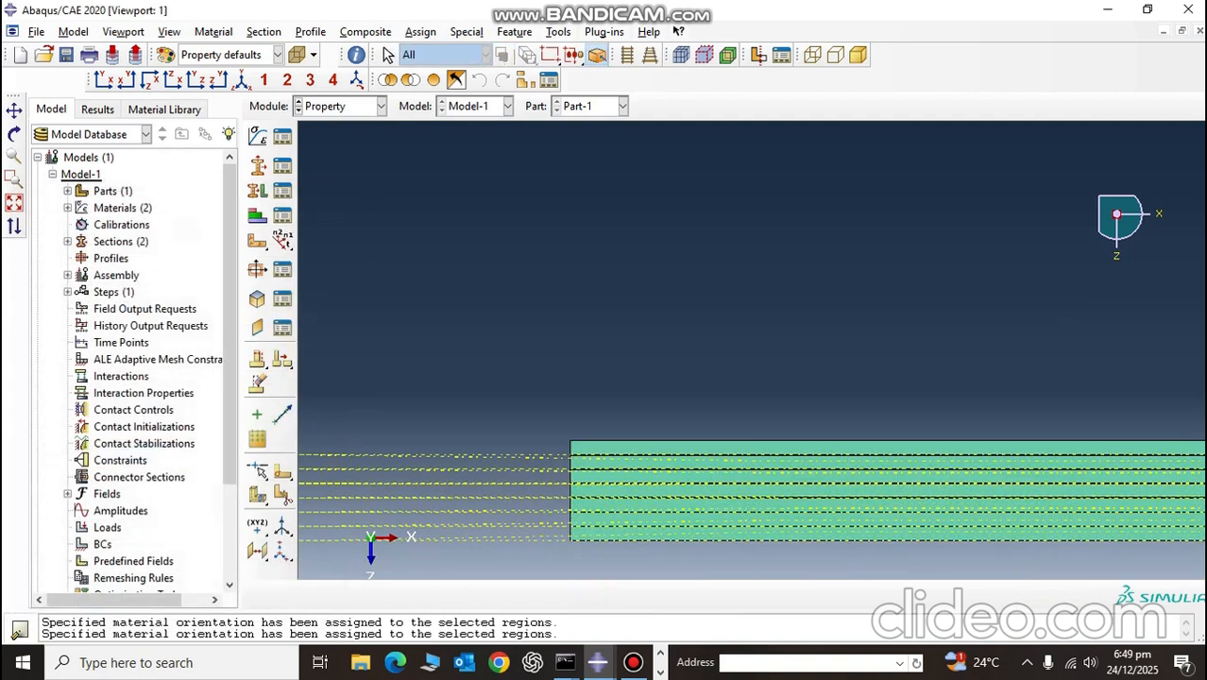
pyautogui.scroll(-3, 535, 504)
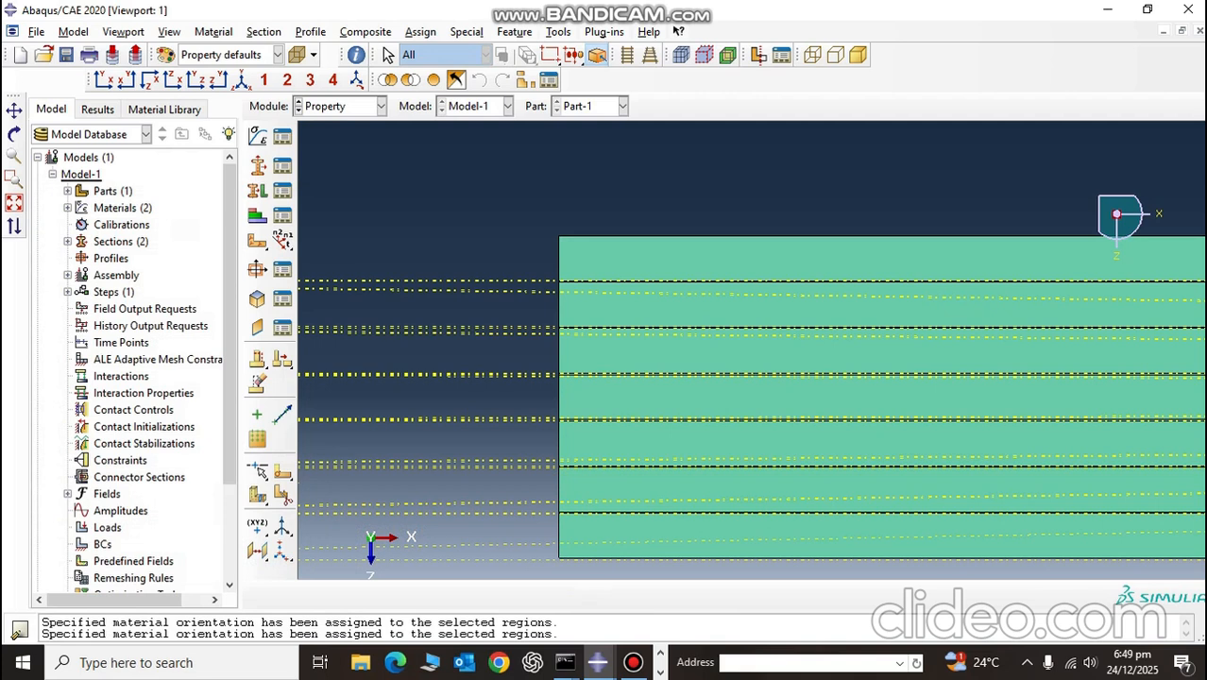
pyautogui.click(381, 106)
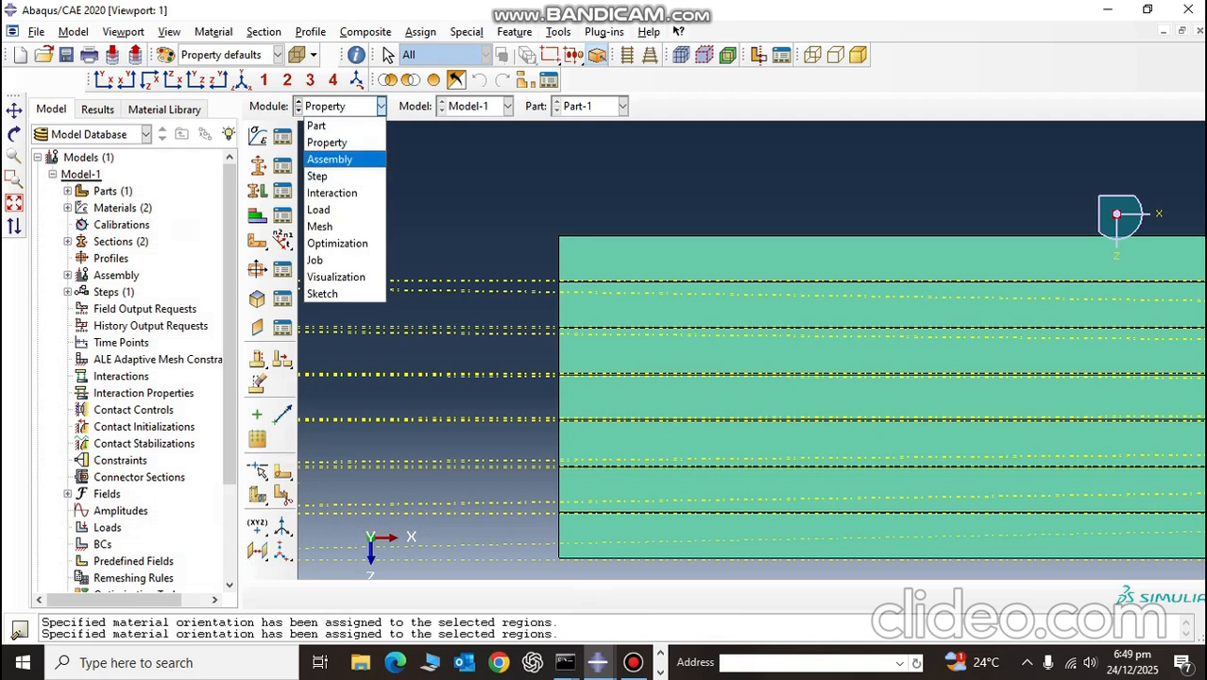
pyautogui.click(330, 160)
pyautogui.click(381, 105)
pyautogui.click(322, 125)
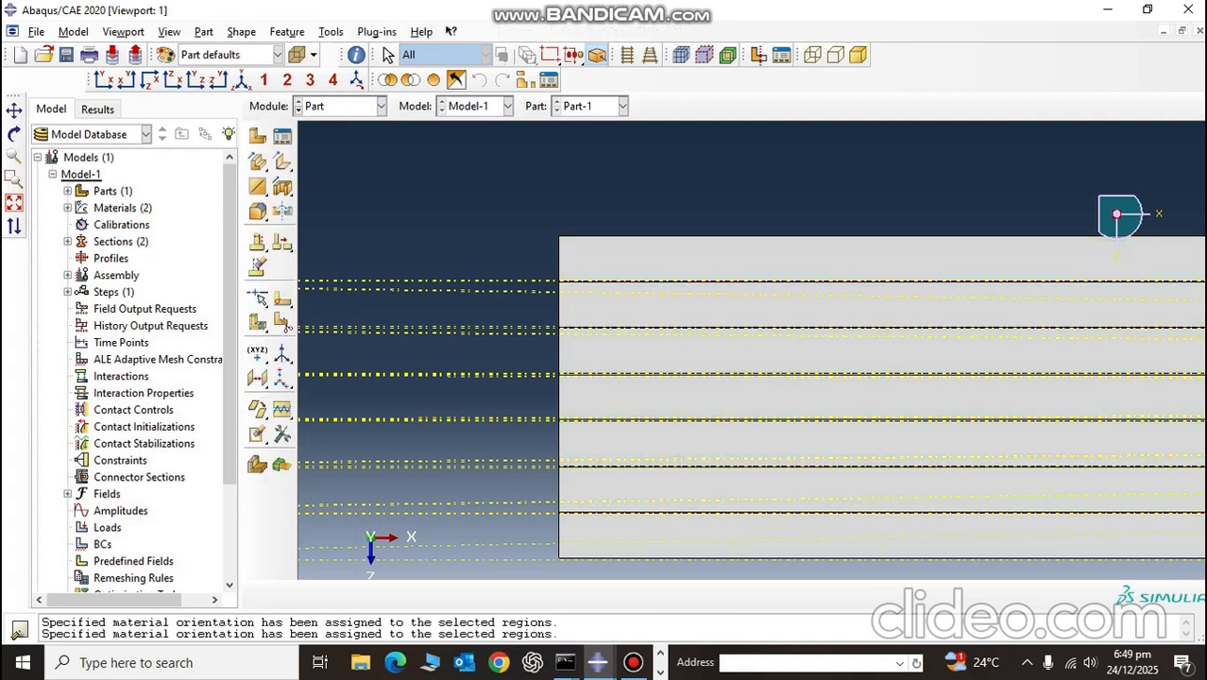
# Step: Start a part import from the STEP file 2mm.STEP in the D:\Delamination\drill bits folder
pyautogui.click(37, 32)
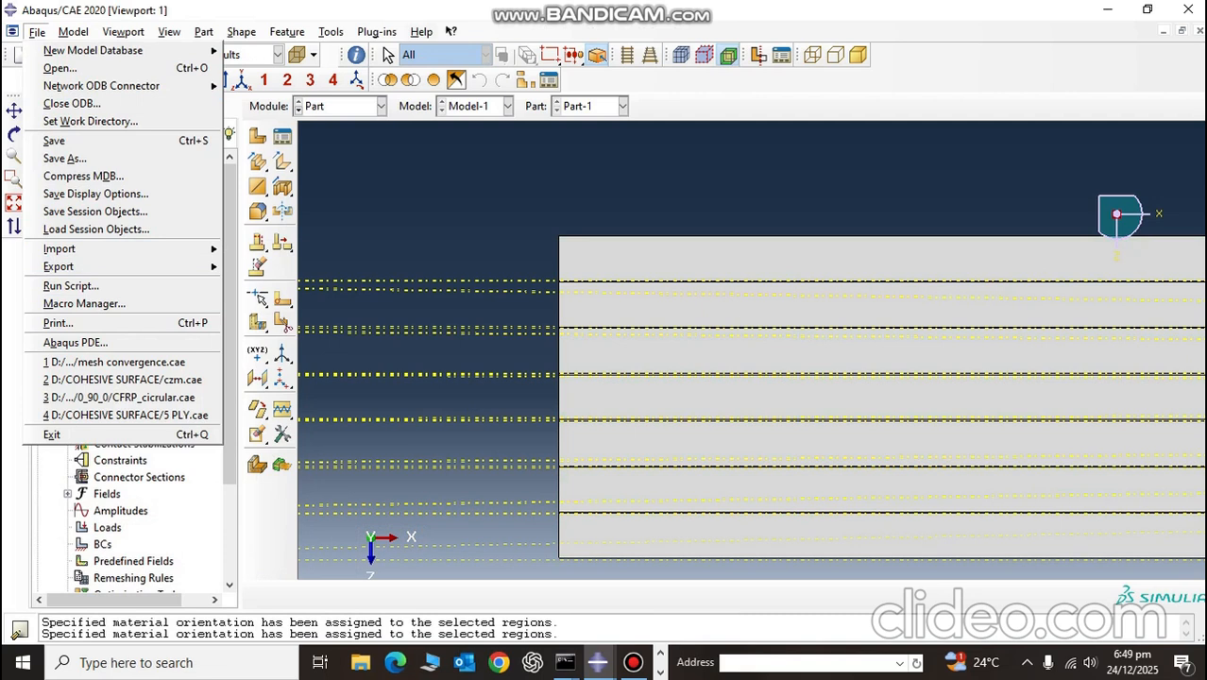
pyautogui.moveTo(122, 248)
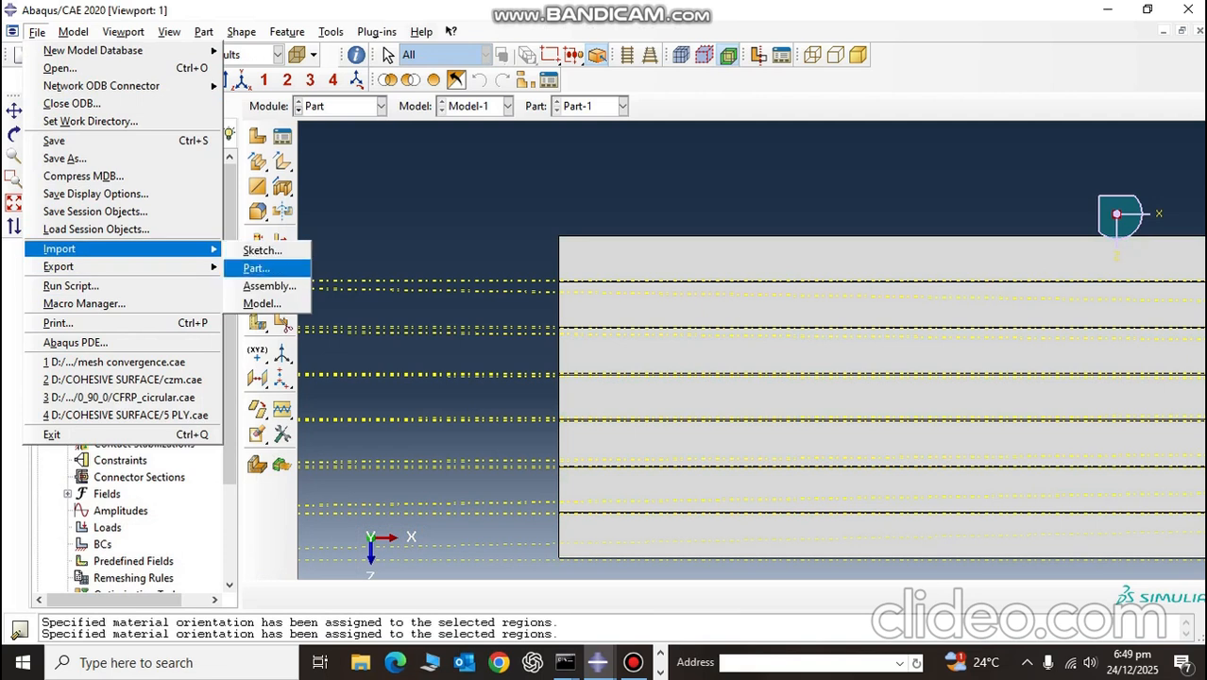
pyautogui.click(256, 268)
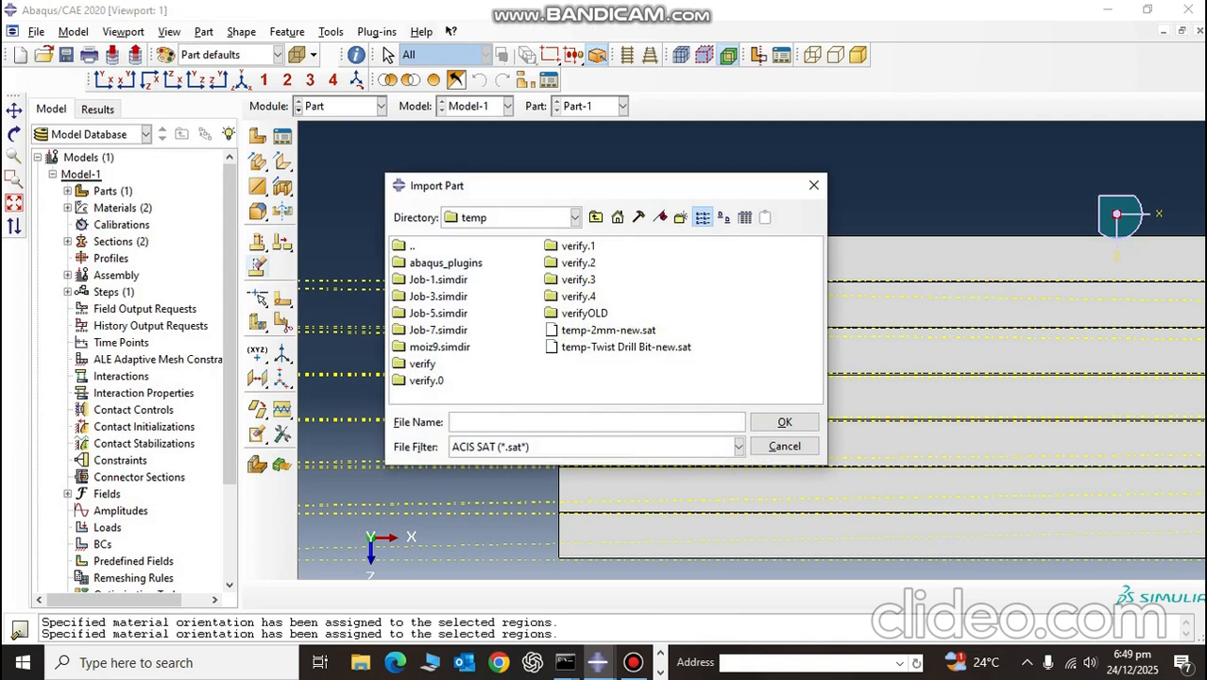
pyautogui.click(574, 217)
pyautogui.click(469, 288)
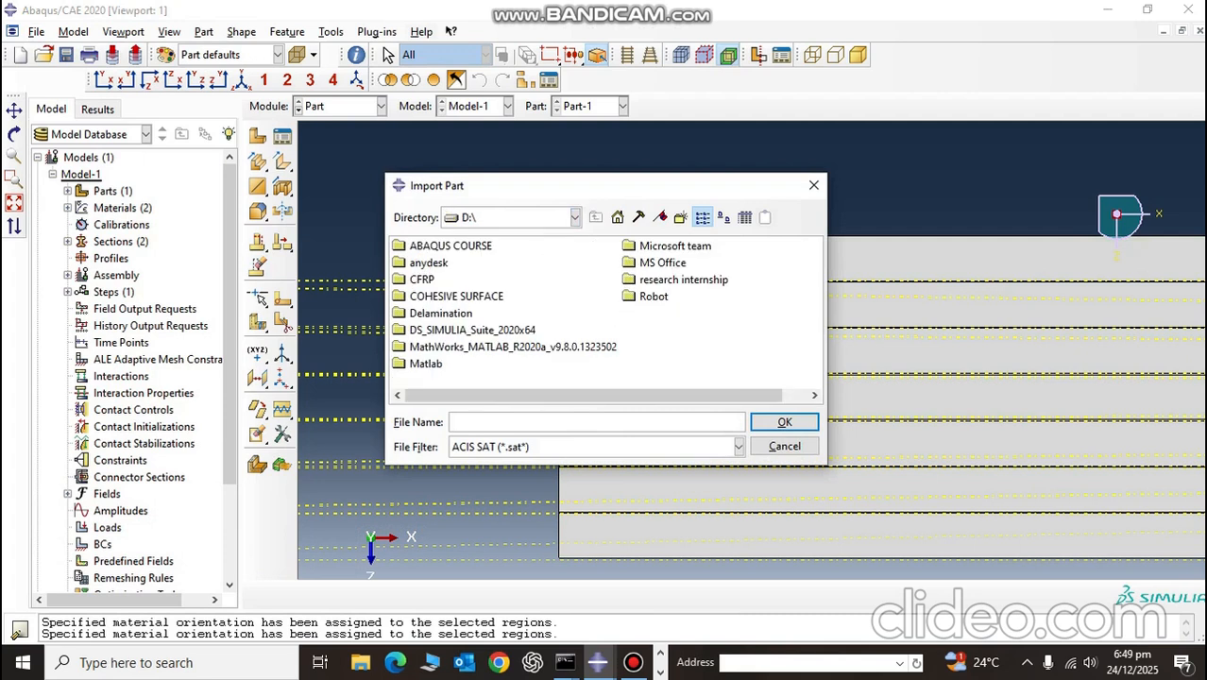
pyautogui.doubleClick(440, 313)
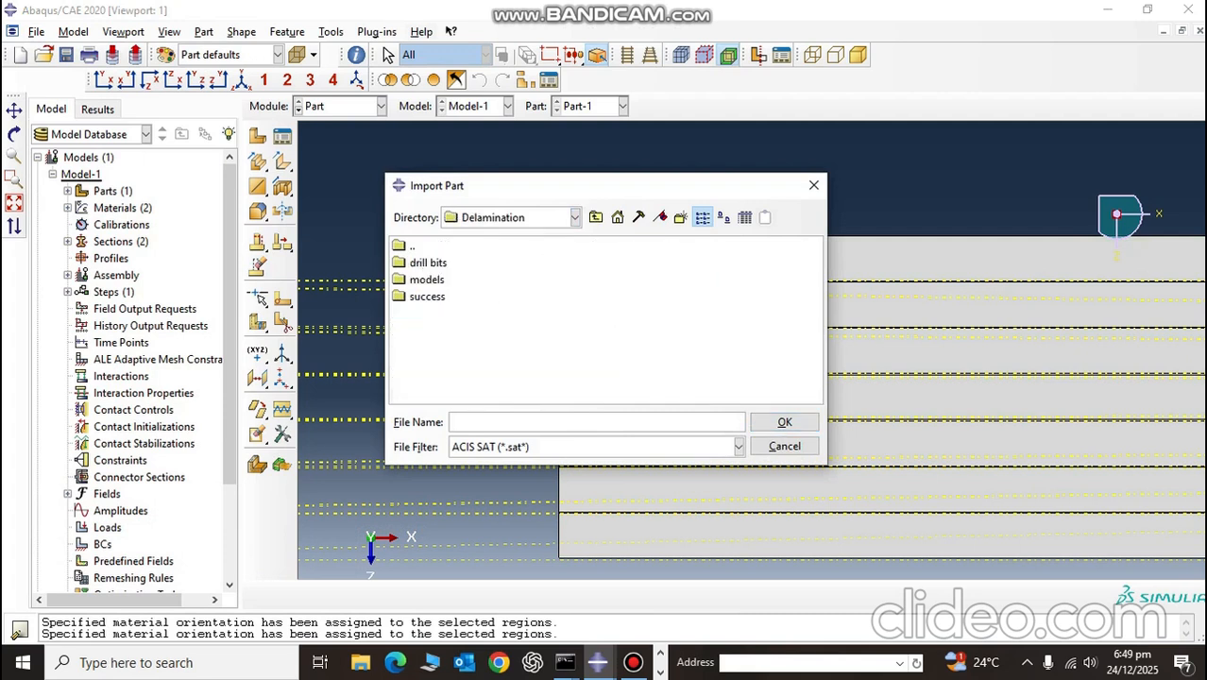
pyautogui.doubleClick(427, 263)
pyautogui.click(419, 263)
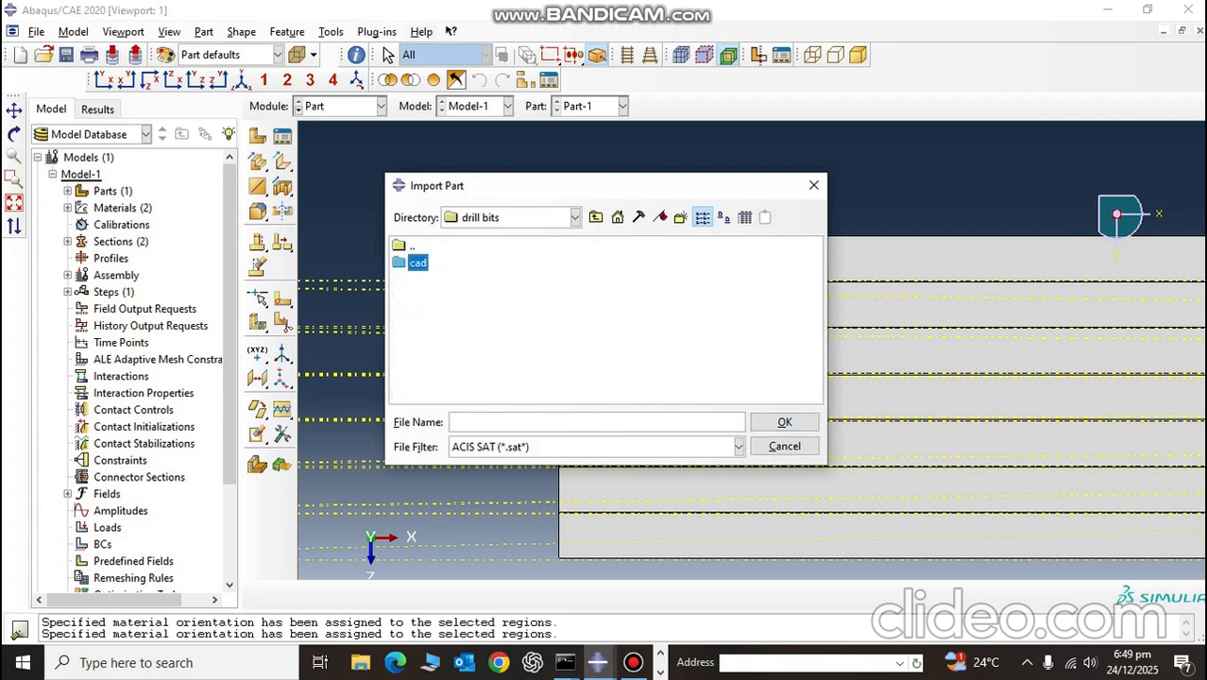
pyautogui.click(739, 447)
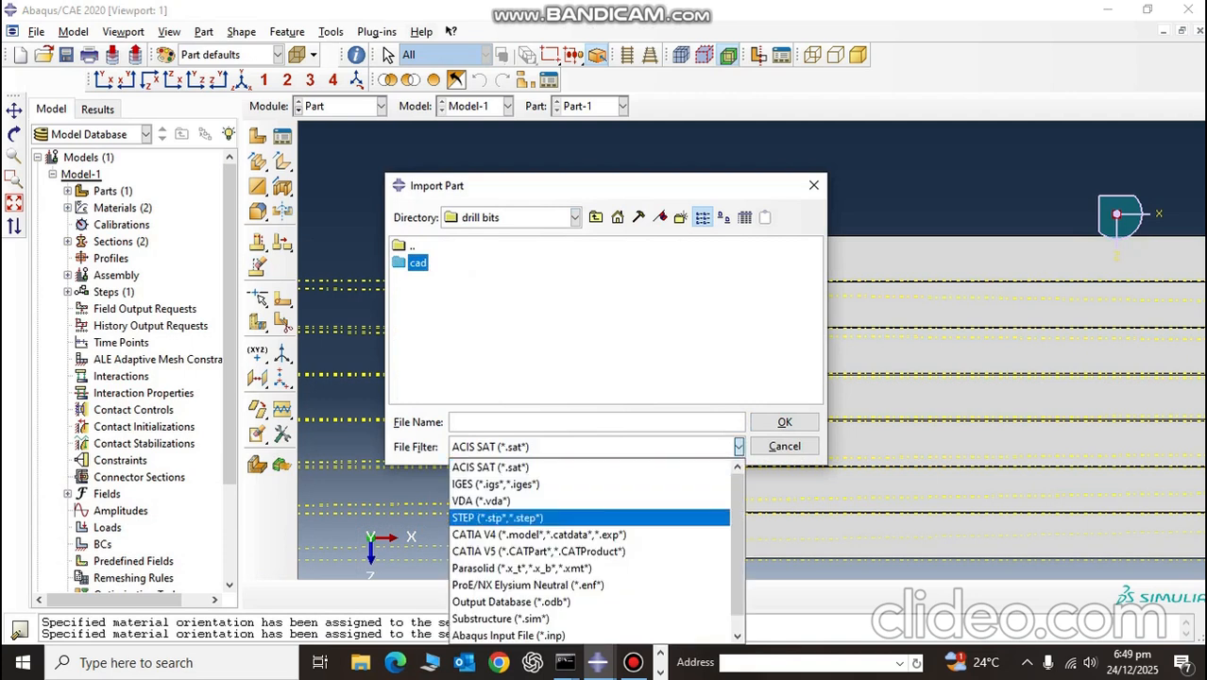
pyautogui.click(497, 518)
pyautogui.doubleClick(434, 279)
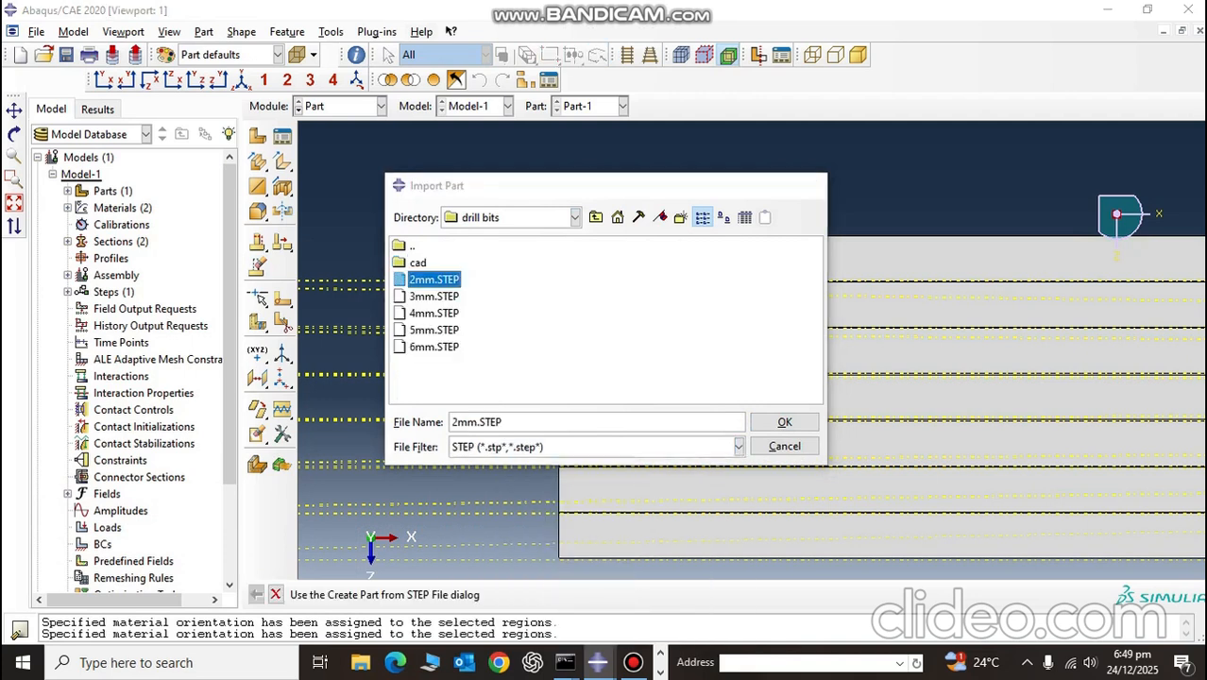
# Step: Make the imported drill bit a discrete rigid part and try to multiply all its lengths by 1*E-3
pyautogui.click(138, 125)
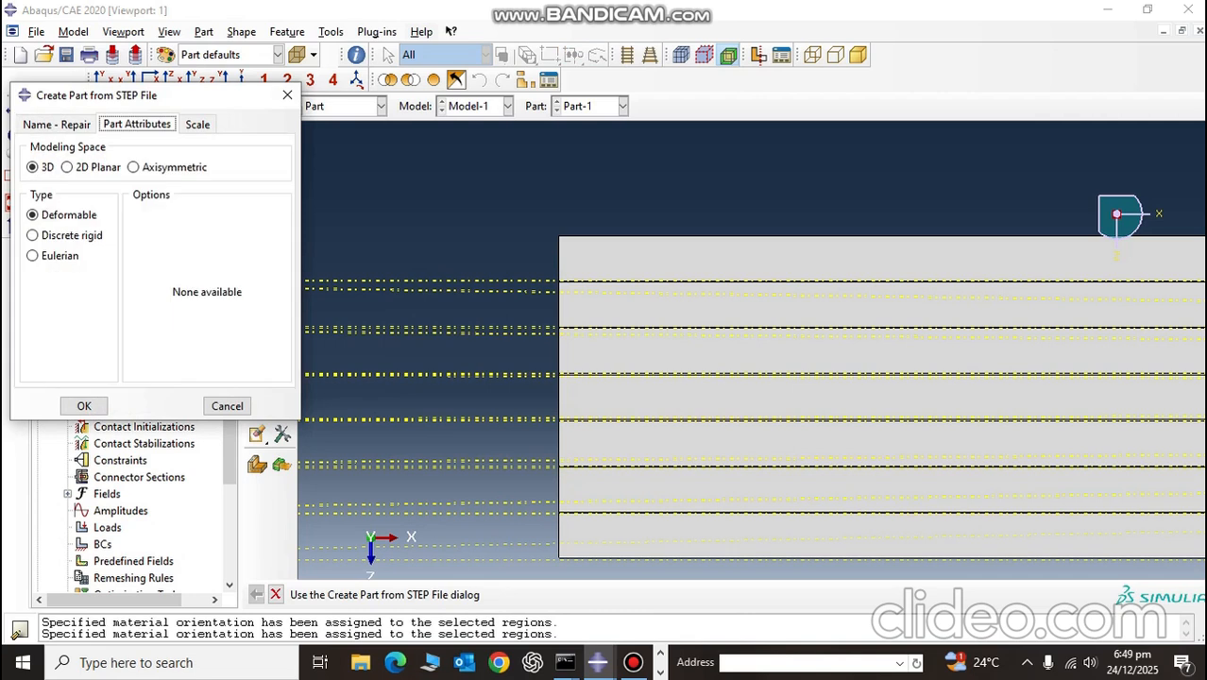
pyautogui.click(64, 235)
pyautogui.click(198, 125)
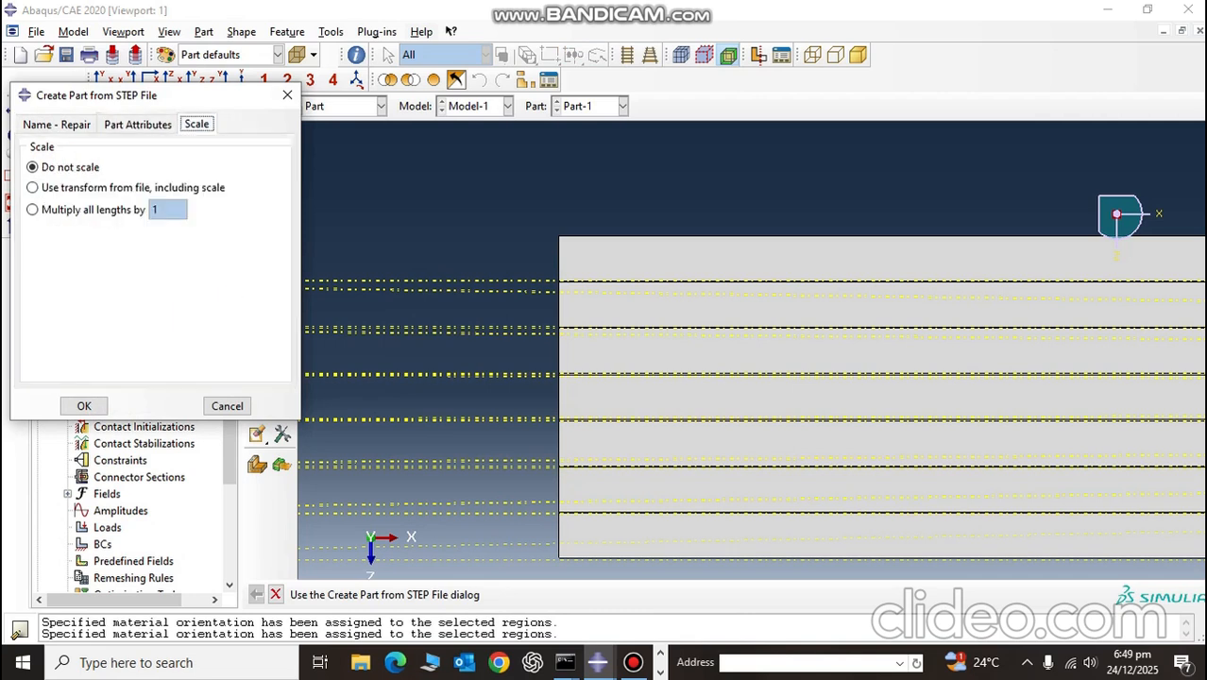
pyautogui.click(34, 210)
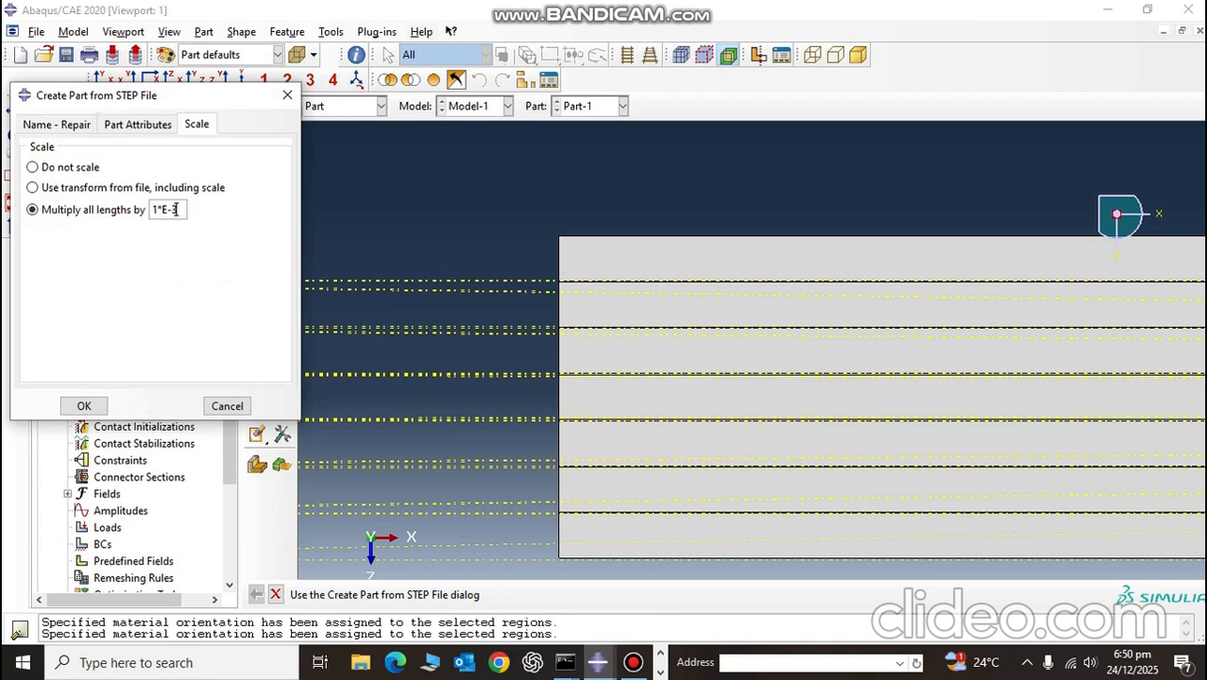
pyautogui.click(84, 407)
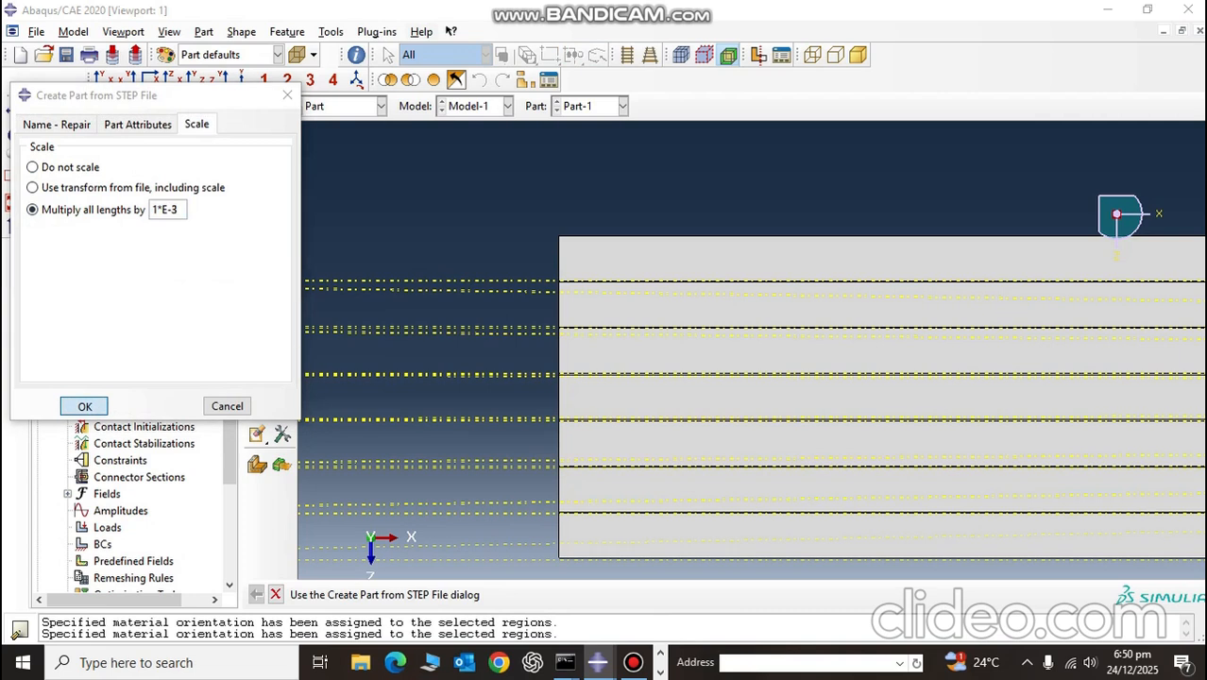
pyautogui.click(315, 196)
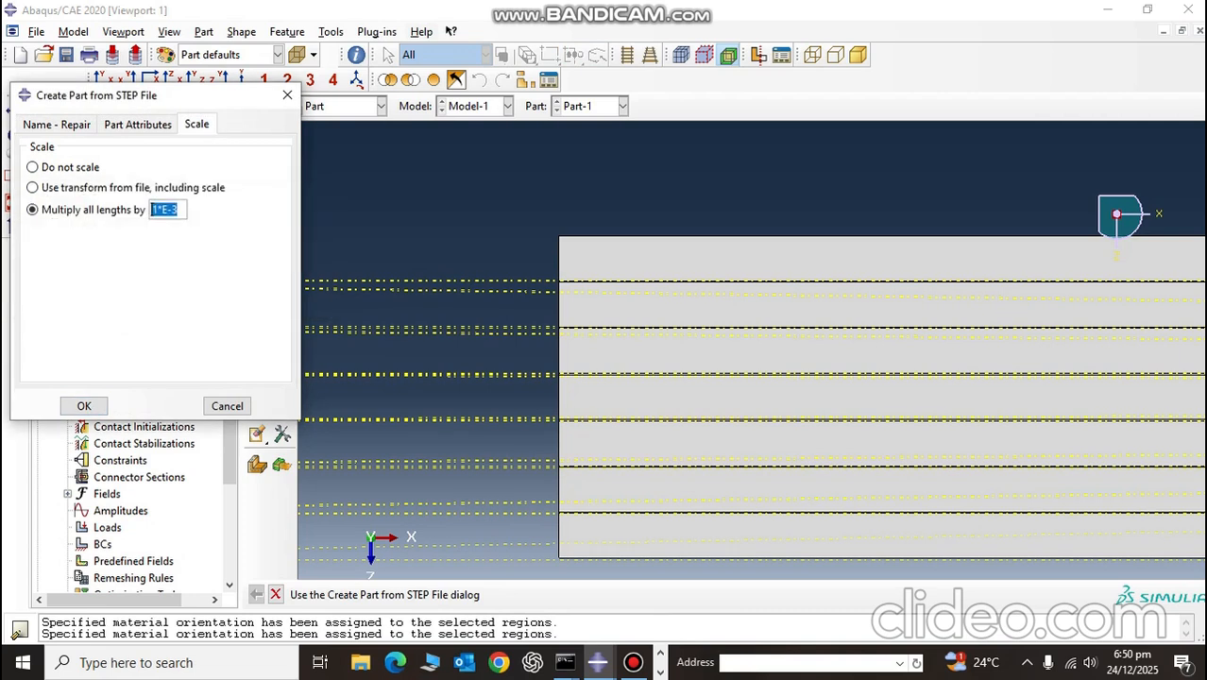
# Step: Correct the length multiplier and create the drill bit part from the STEP file
pyautogui.click(157, 209)
pyautogui.press('Delete')
pyautogui.click(84, 407)
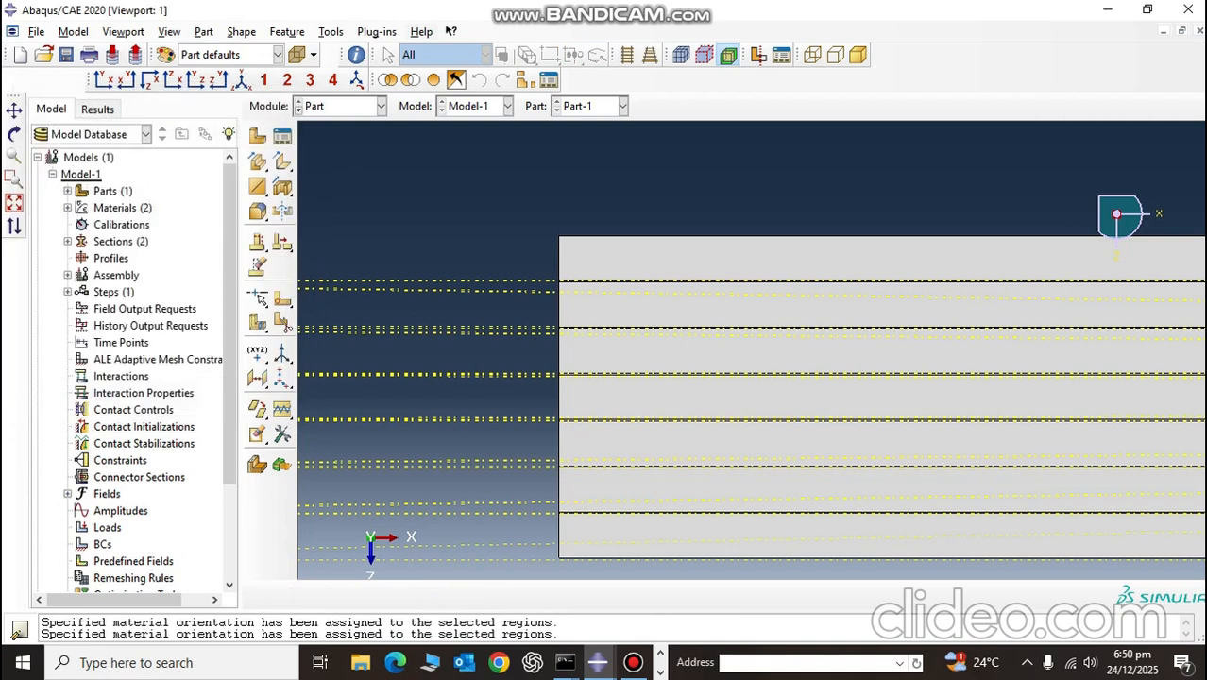
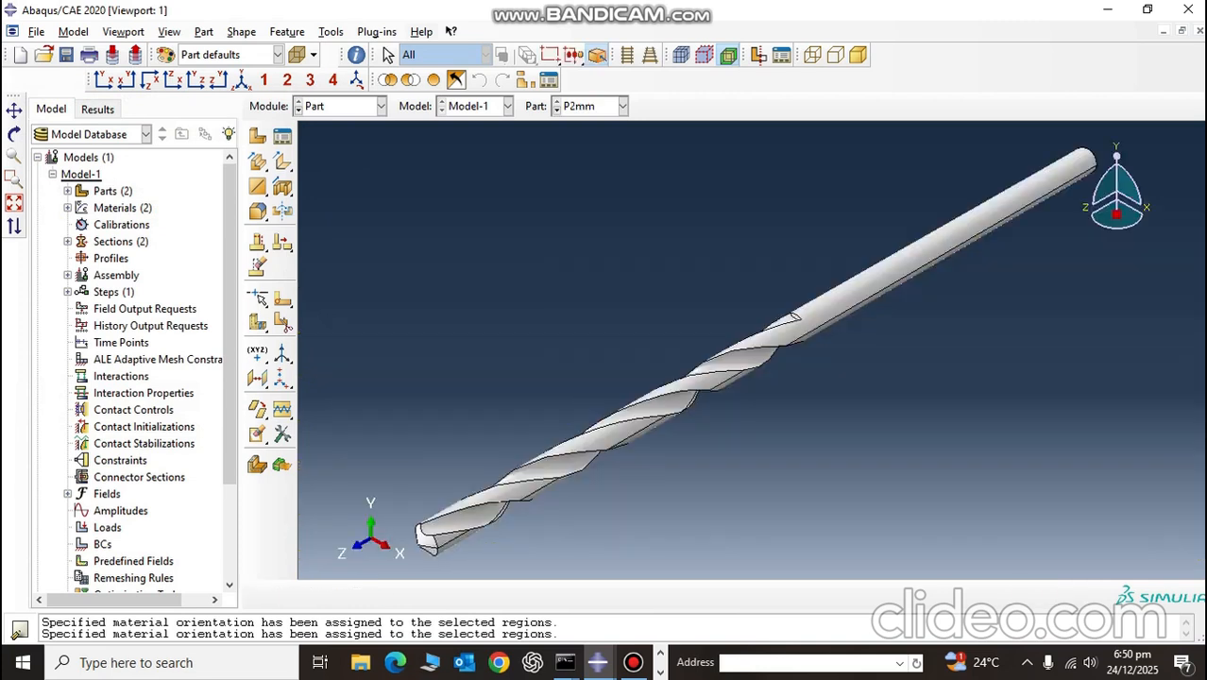
# Step: Remove the solid cells from the whole imported drill bit part P2mm
pyautogui.scroll(-6, 853, 331)
pyautogui.scroll(4, 749, 288)
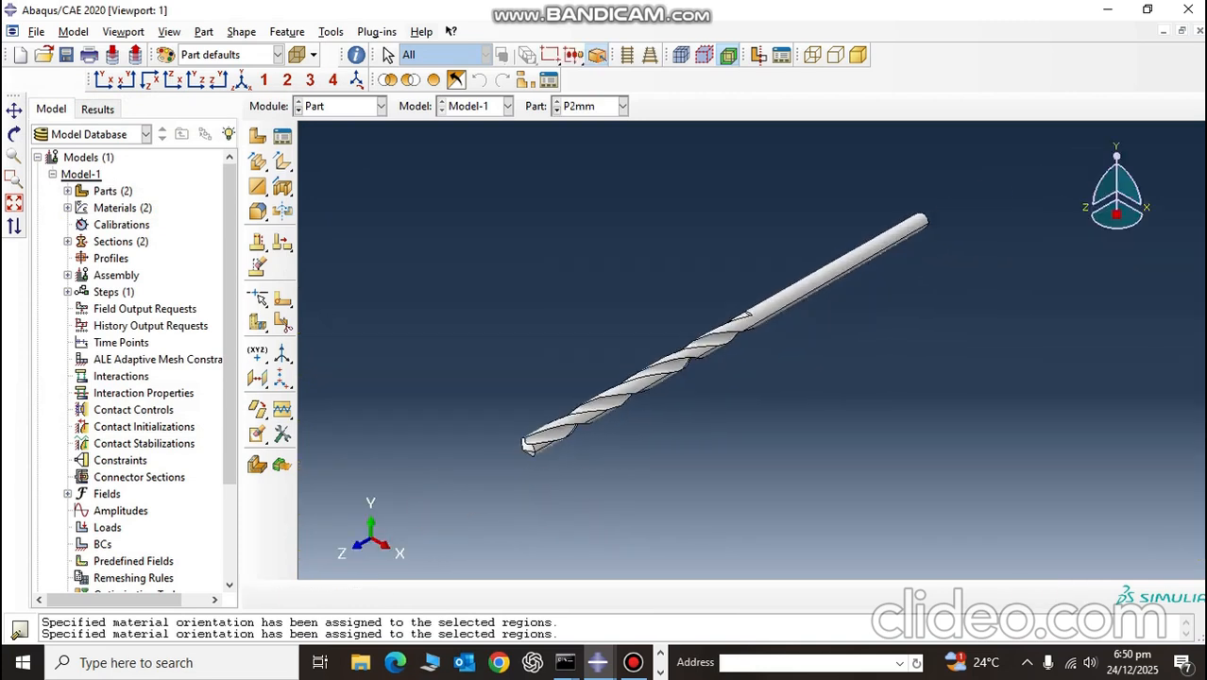
pyautogui.moveTo(282, 162); pyautogui.dragTo(912, 463)
pyautogui.middleClick(912, 463)
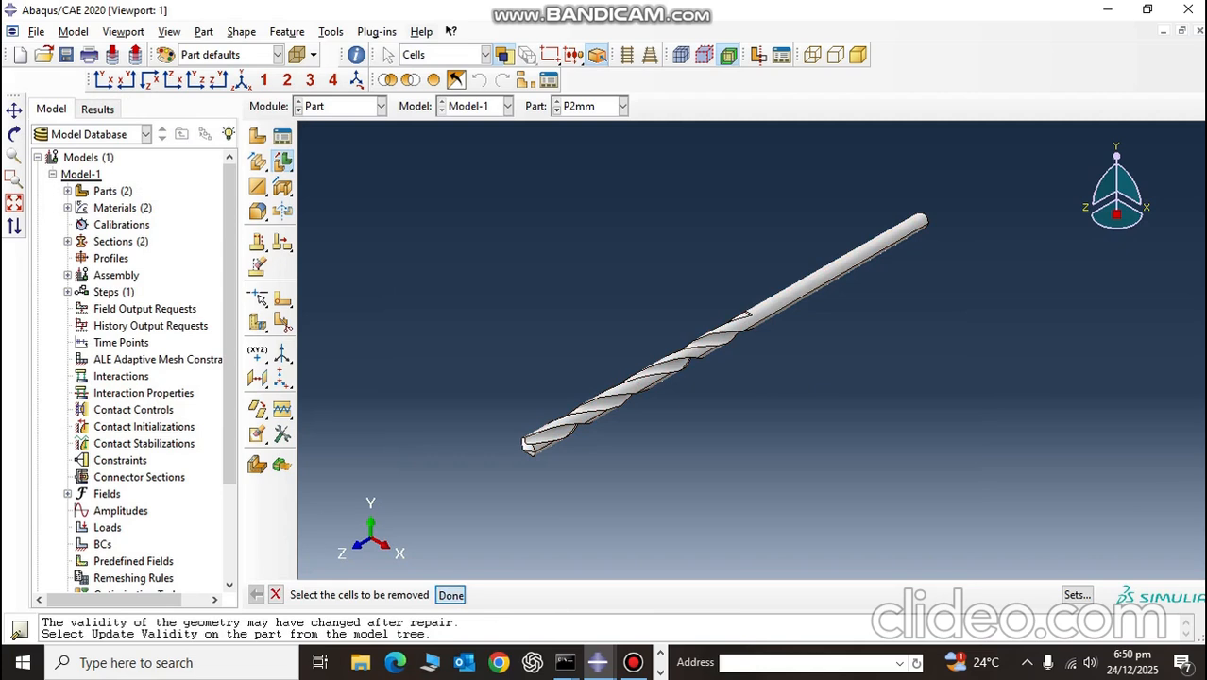
pyautogui.click(451, 596)
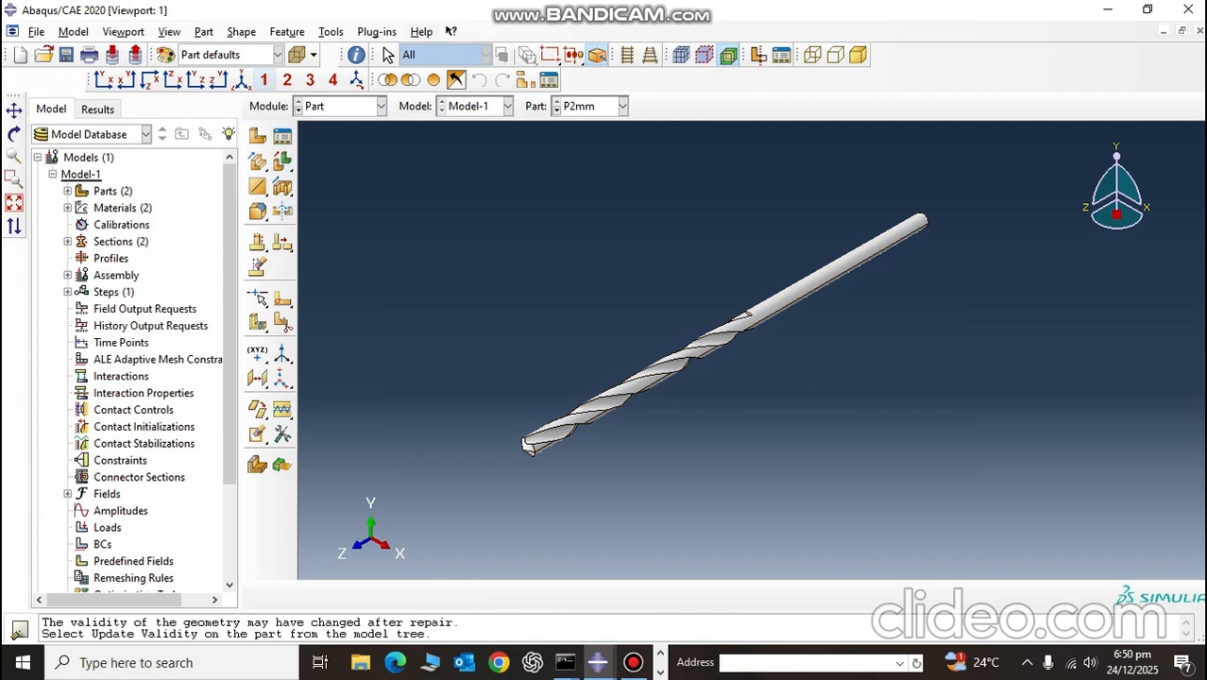
# Step: Create a reference point at the centre of the drill bit's flat shank end face
pyautogui.click(381, 106)
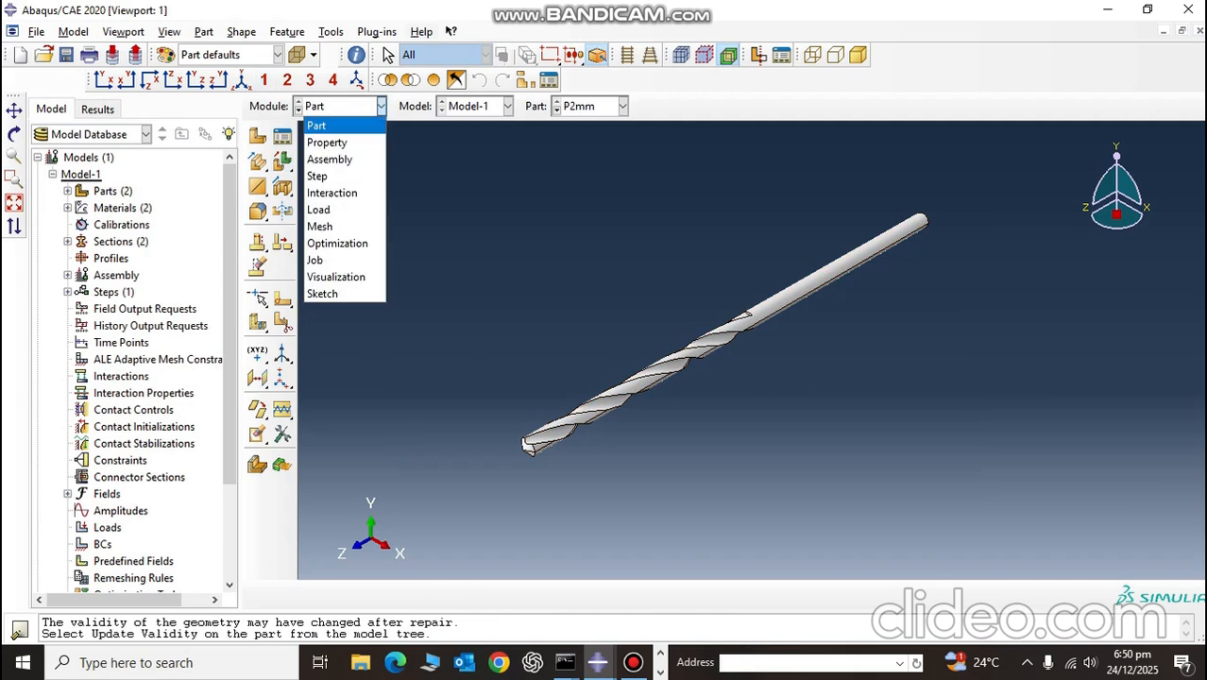
pyautogui.click(326, 126)
pyautogui.click(331, 32)
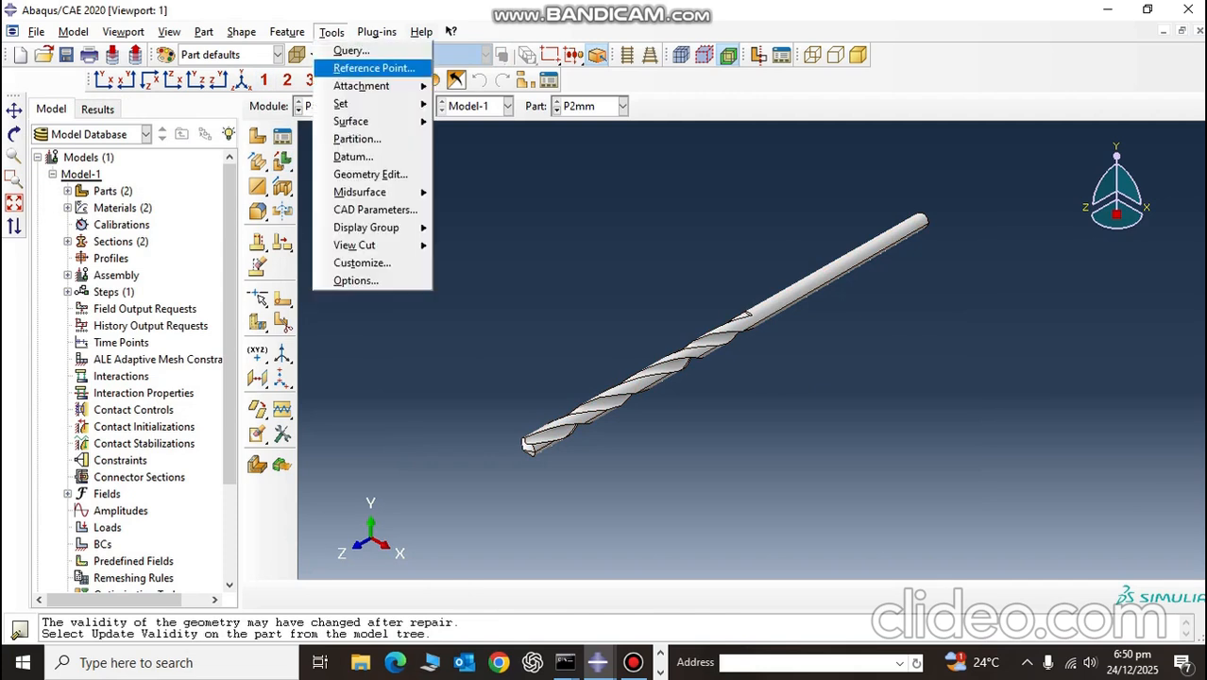
pyautogui.click(373, 68)
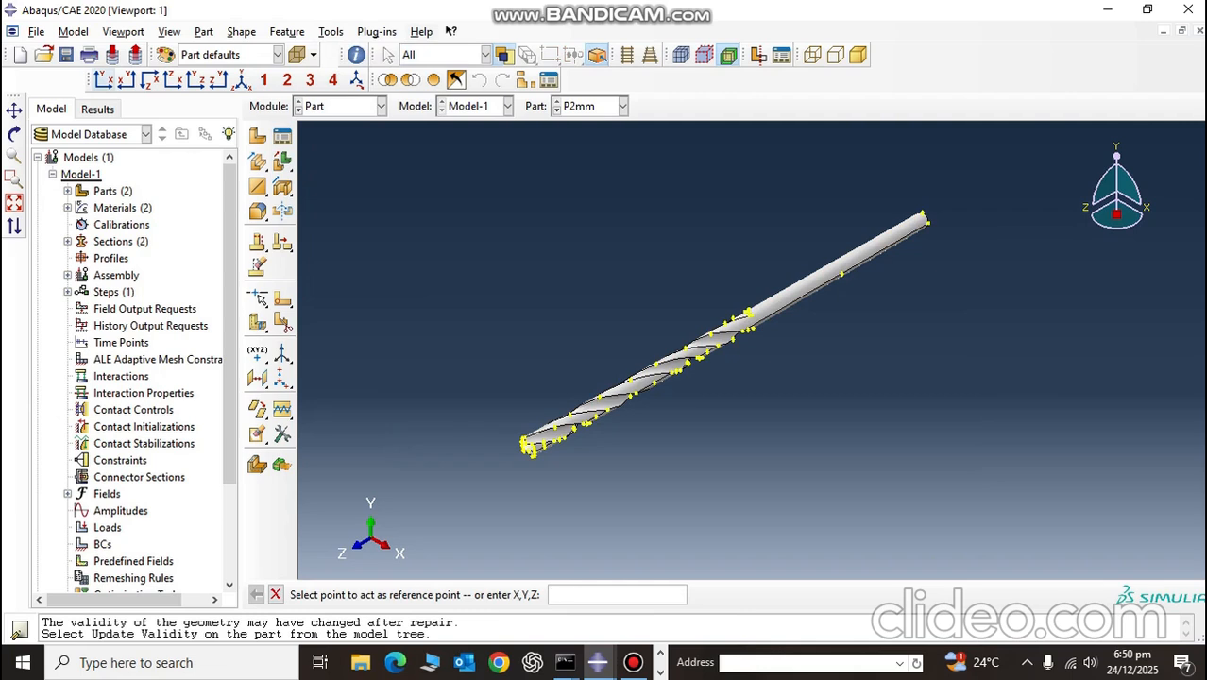
pyautogui.click(103, 80)
pyautogui.click(126, 81)
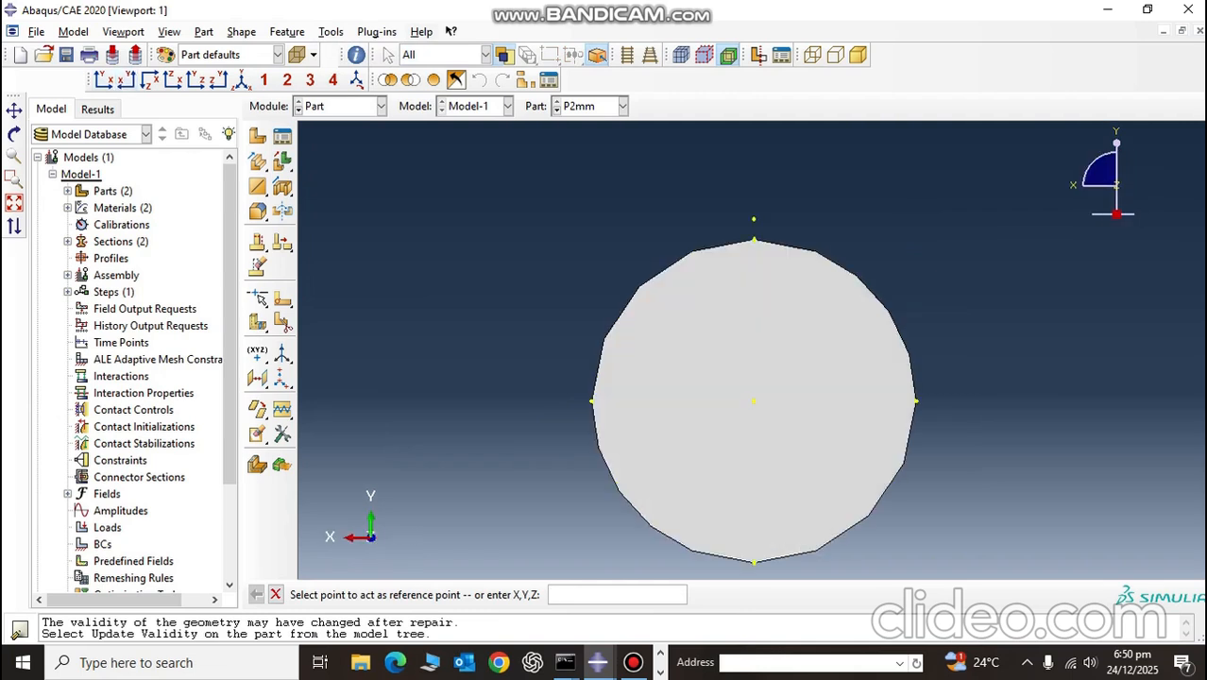
pyautogui.click(754, 402)
# Step: Create a geometry set named RP containing the drill bit's reference point
pyautogui.scroll(-3, 401, 251)
pyautogui.click(332, 31)
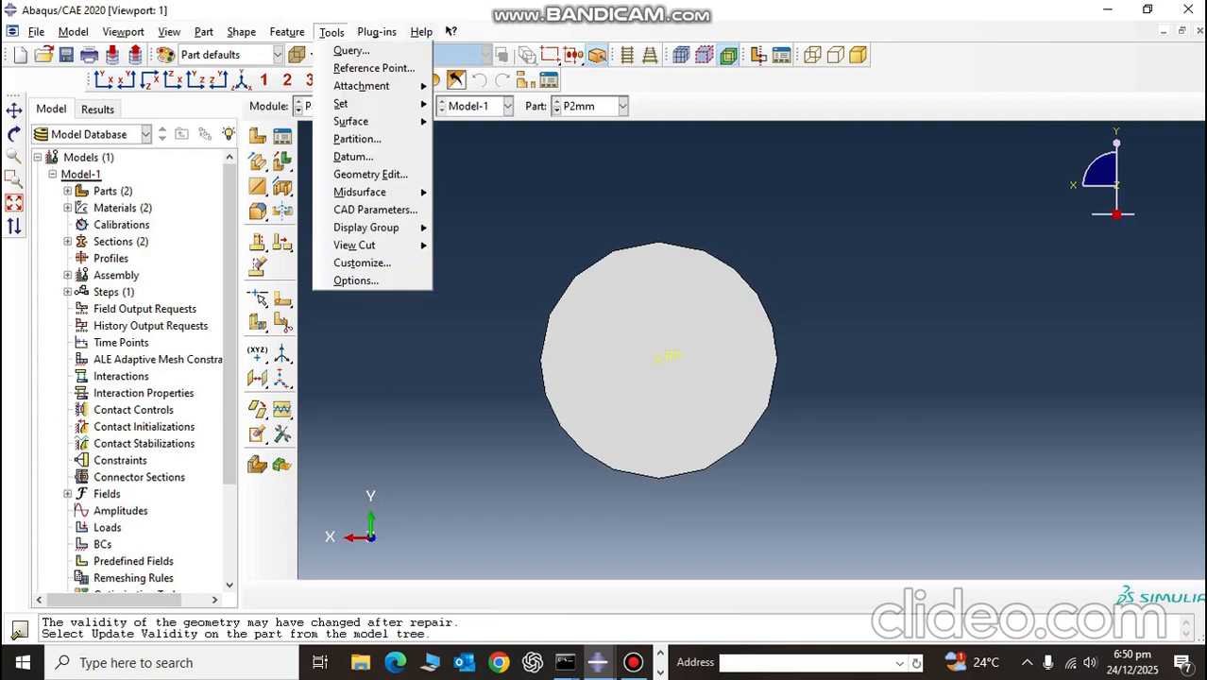
pyautogui.moveTo(342, 103)
pyautogui.click(471, 123)
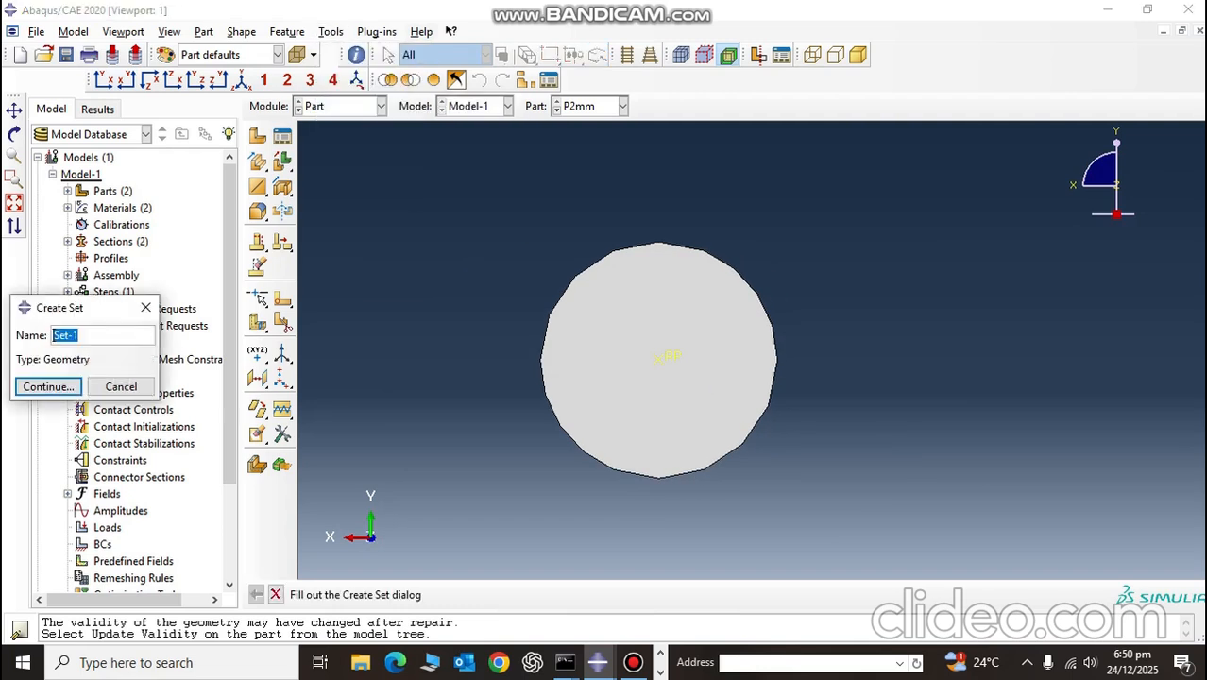
pyautogui.write('RP')
pyautogui.press('Return')
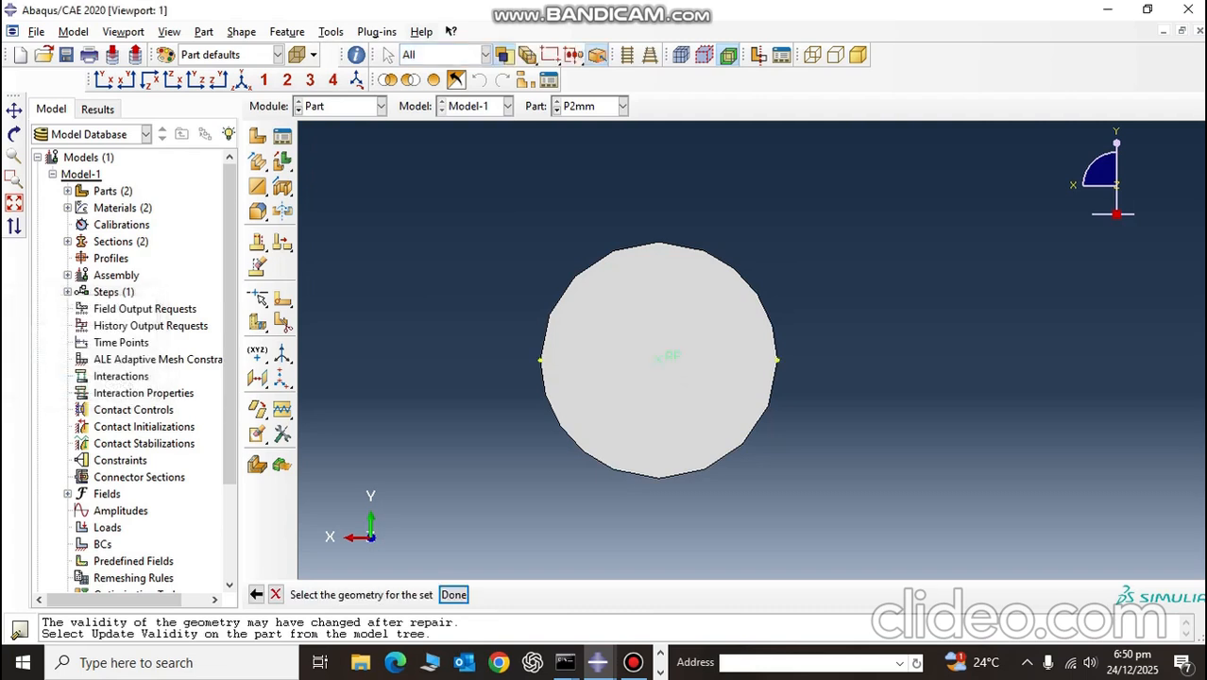
pyautogui.click(453, 595)
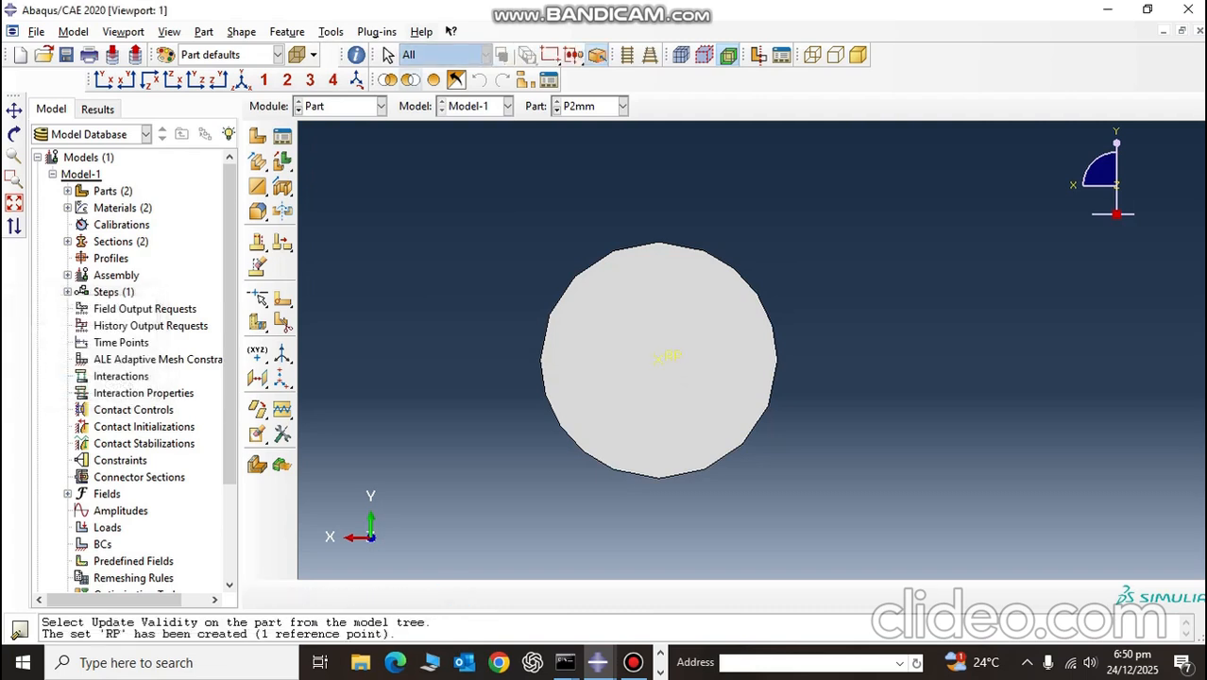
# Step: In the Assembly module, create dependent instances of P2mm and Part-1 with auto-offset from other instances enabled
pyautogui.click(242, 79)
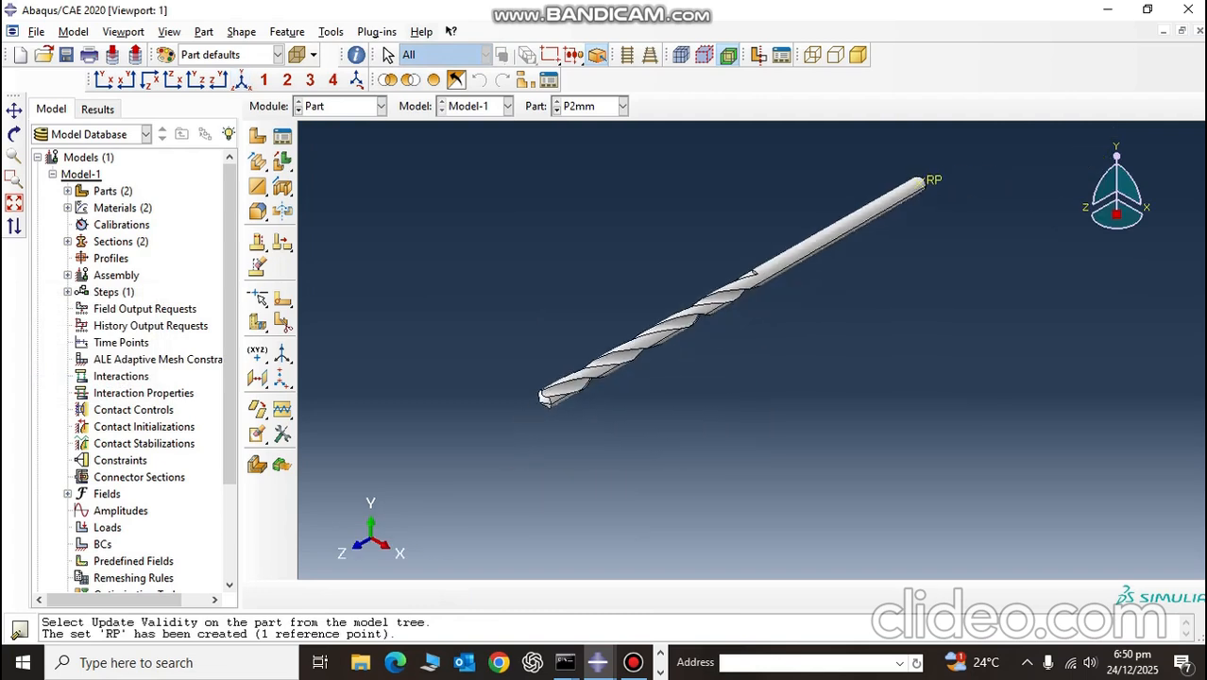
pyautogui.click(340, 106)
pyautogui.click(326, 158)
pyautogui.click(258, 135)
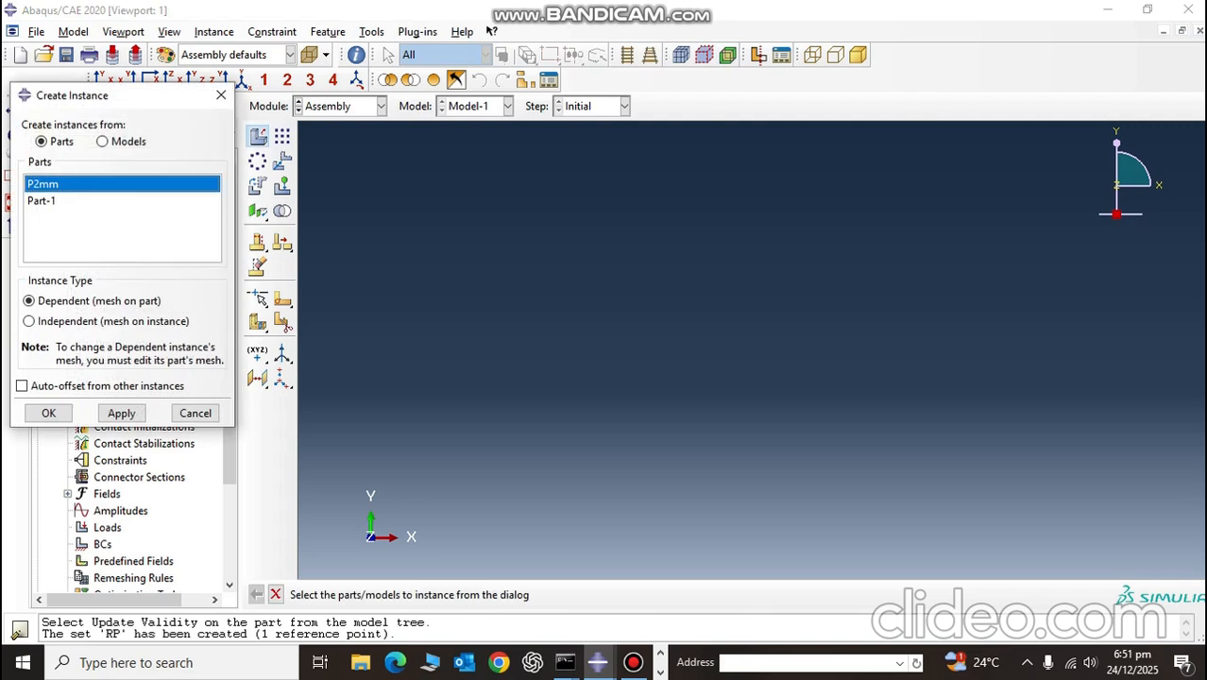
pyautogui.keyDown('shift'); pyautogui.click(42, 201); pyautogui.keyUp('shift')
pyautogui.click(21, 385)
pyautogui.click(48, 413)
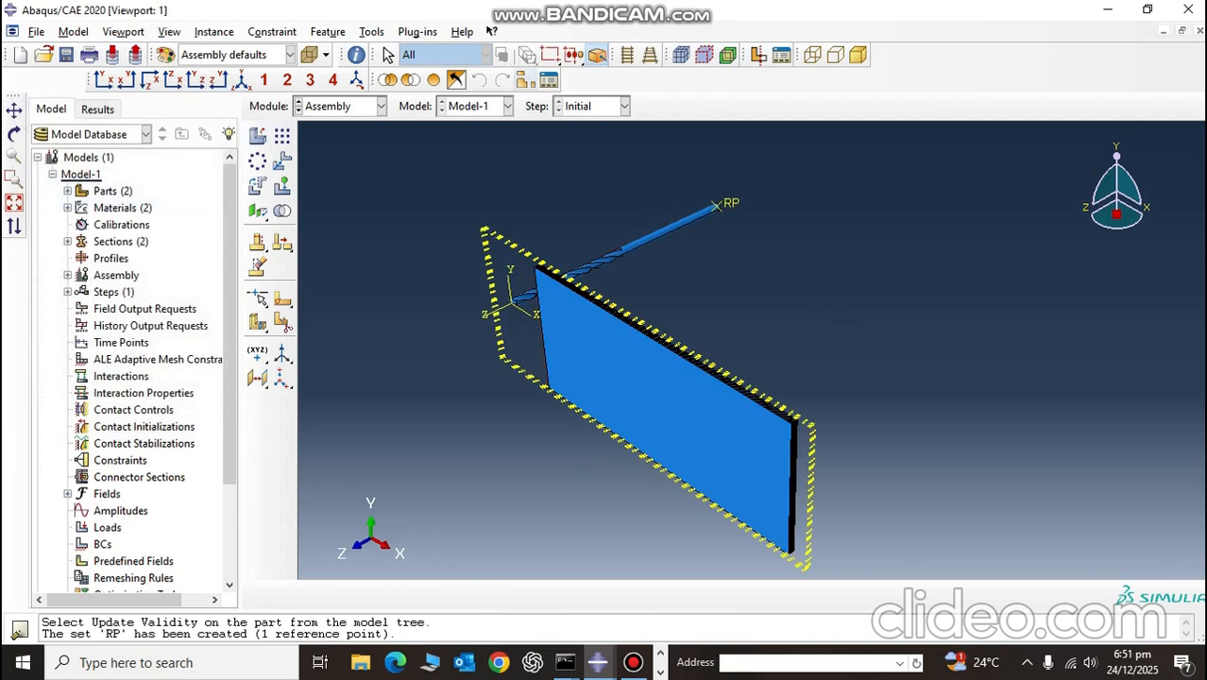
# Step: Remove the plate instance Part-1-1 from the display group so only the drill bit is shown
pyautogui.click(525, 81)
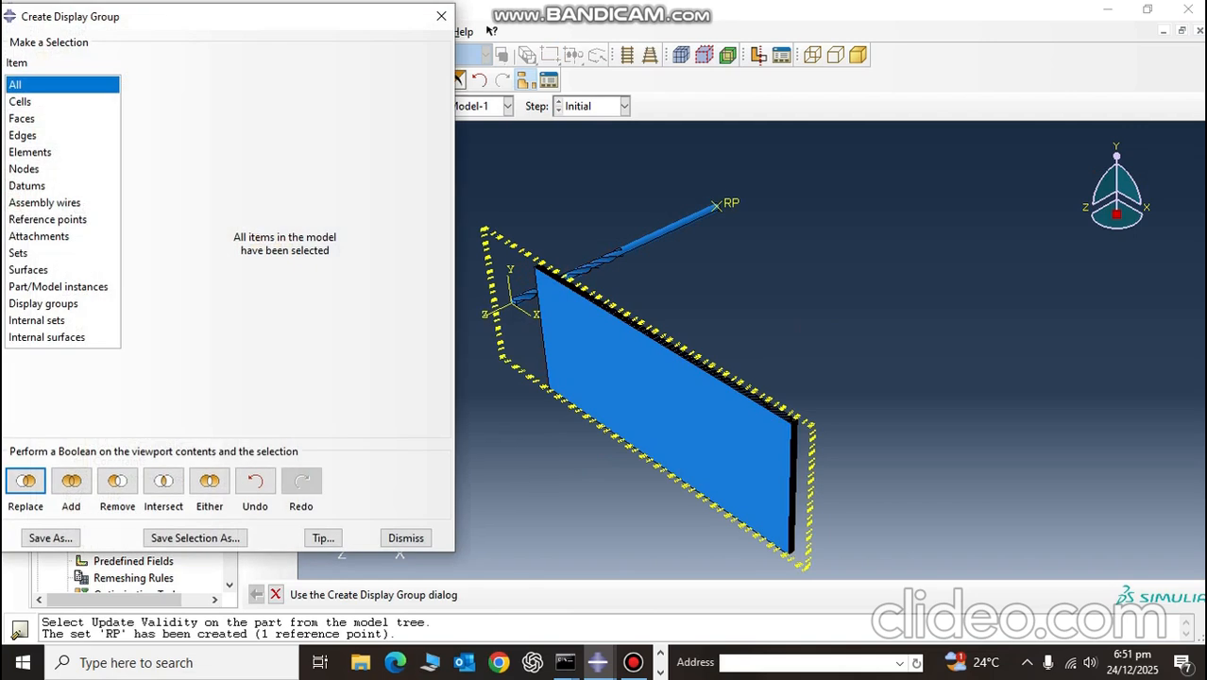
pyautogui.click(59, 287)
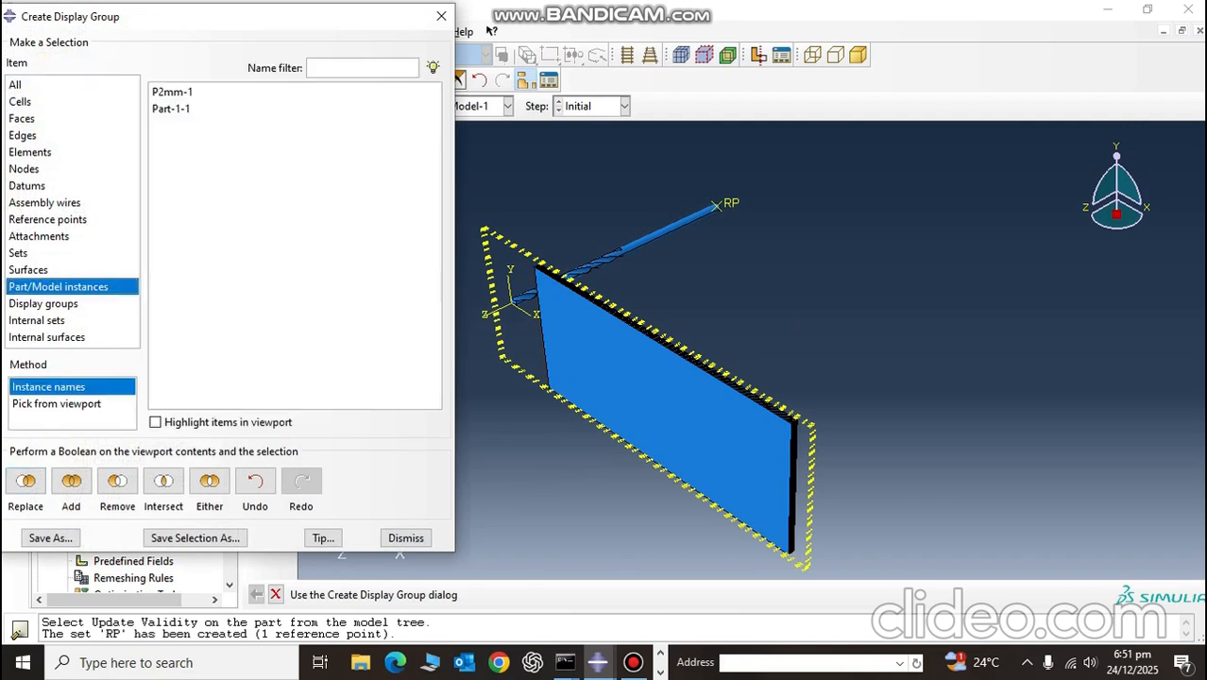
pyautogui.click(171, 109)
pyautogui.click(26, 481)
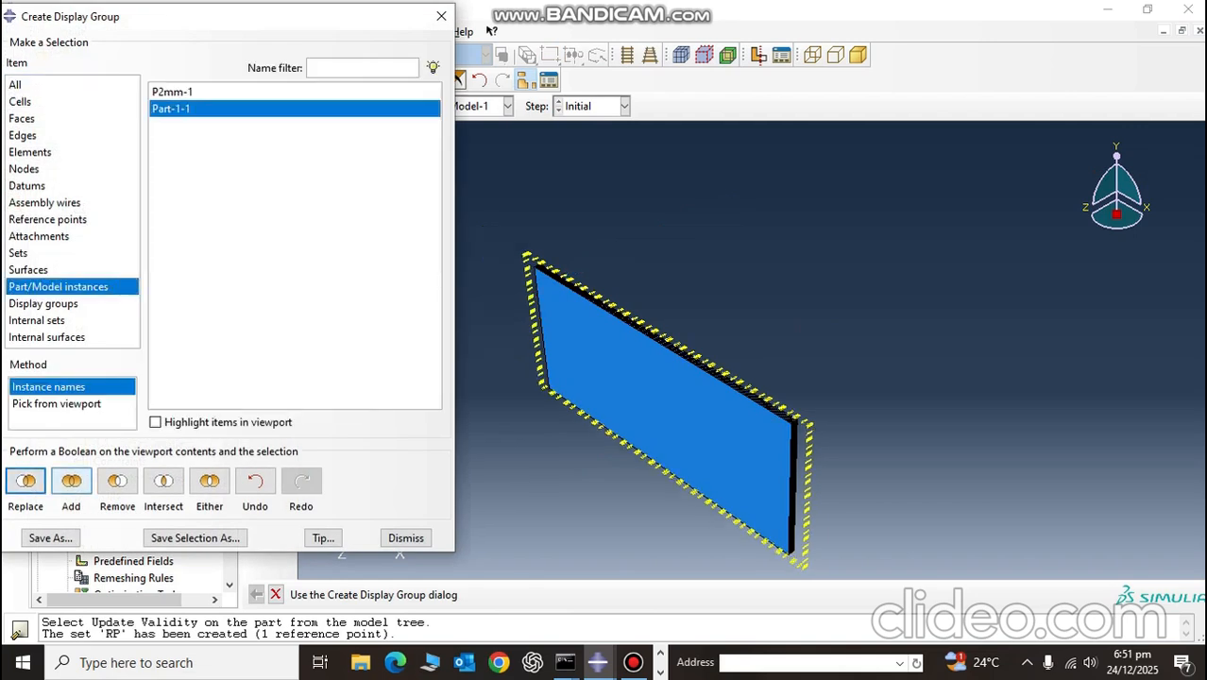
pyautogui.click(255, 481)
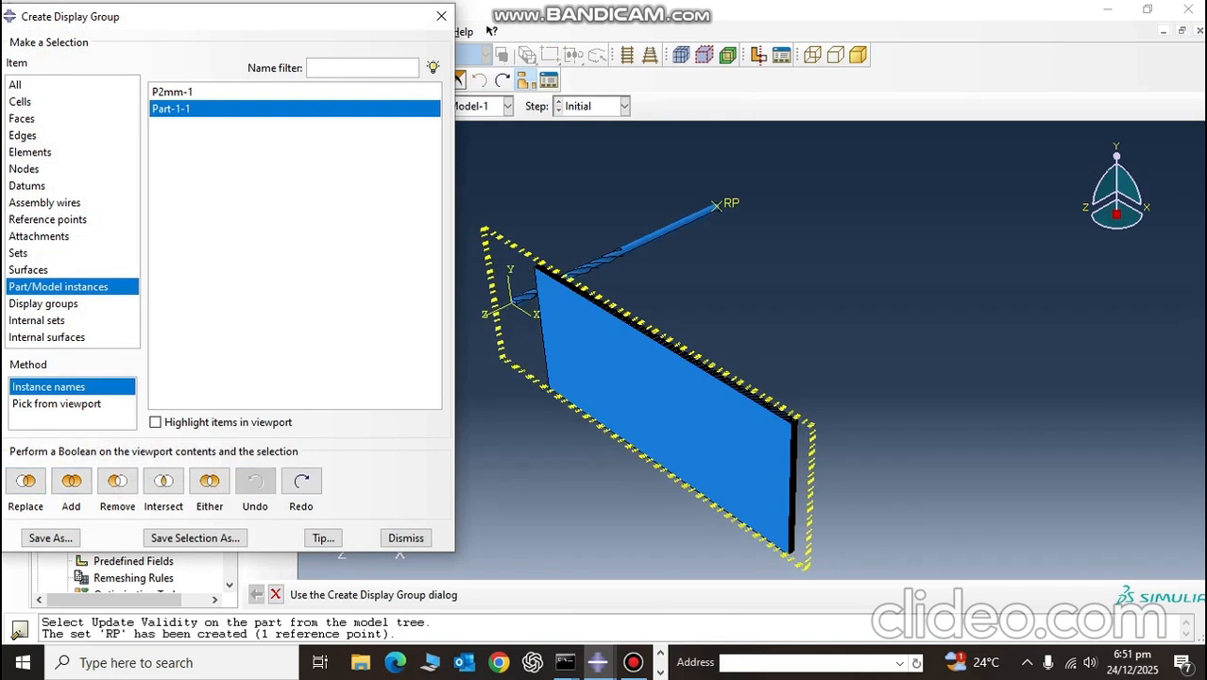
pyautogui.click(117, 480)
pyautogui.click(405, 537)
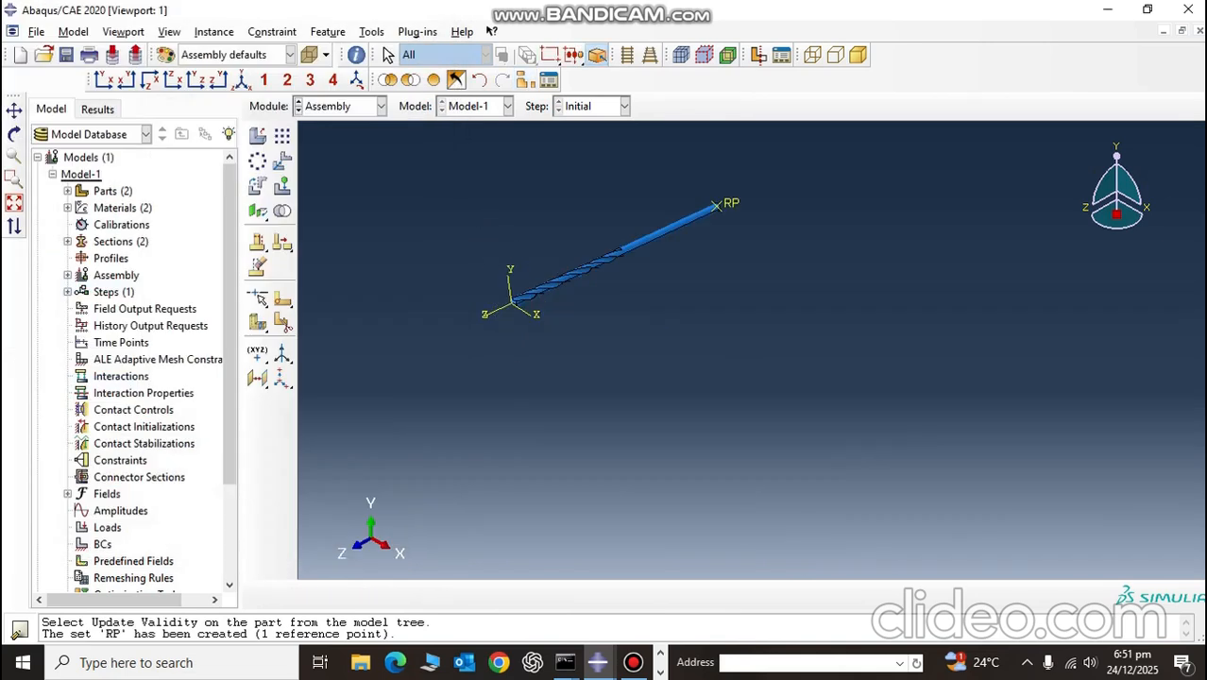
# Step: Start translating the drill bit instance, using its tip at 0.0,0.0,0.0 as the start point of the translation vector
pyautogui.click(258, 136)
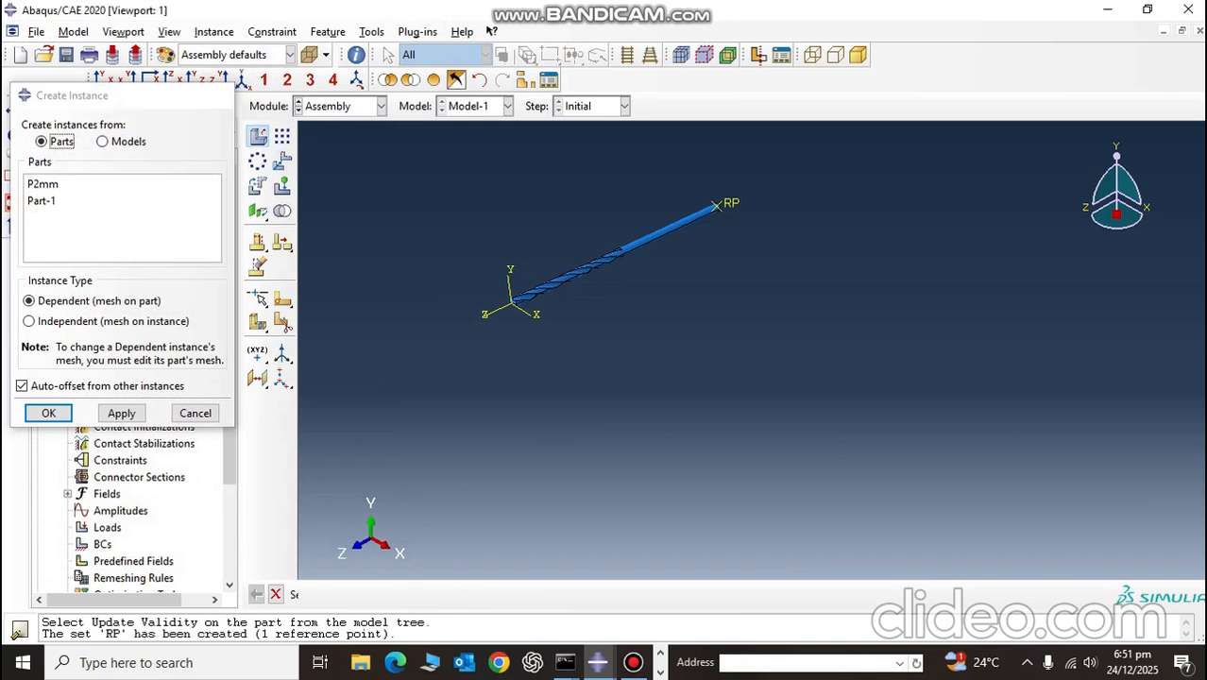
pyautogui.click(221, 95)
pyautogui.click(283, 161)
pyautogui.moveTo(392, 139); pyautogui.dragTo(846, 360)
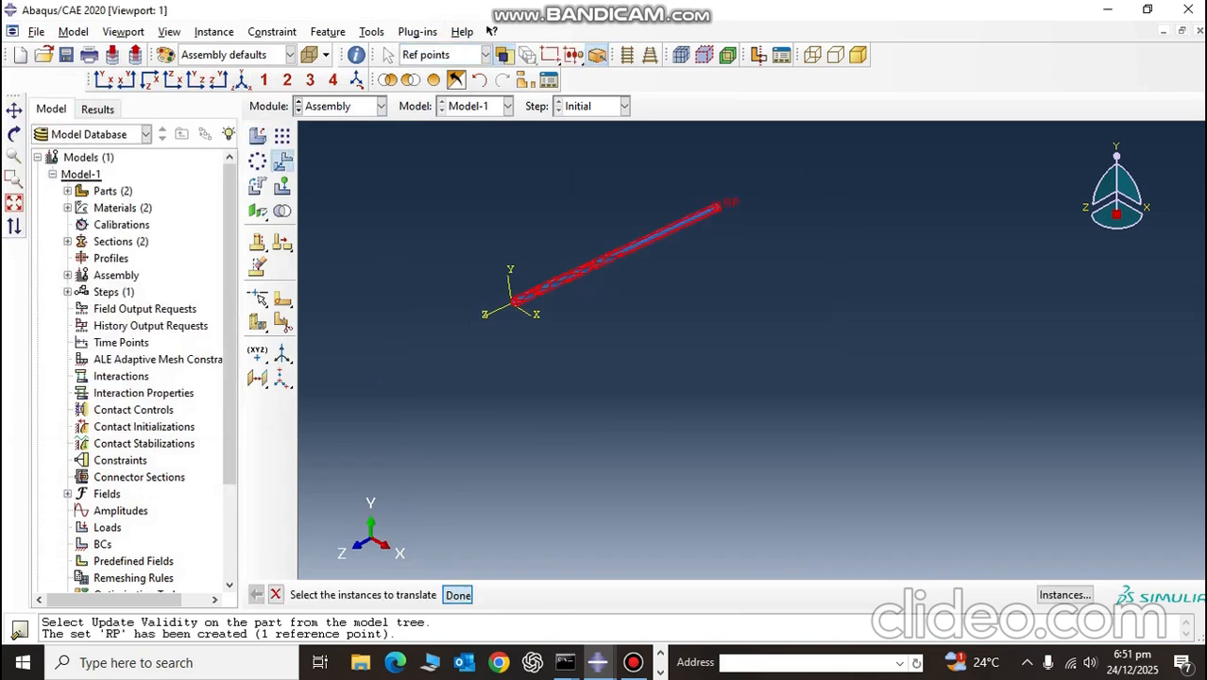
pyautogui.click(457, 596)
pyautogui.scroll(-6, 481, 274)
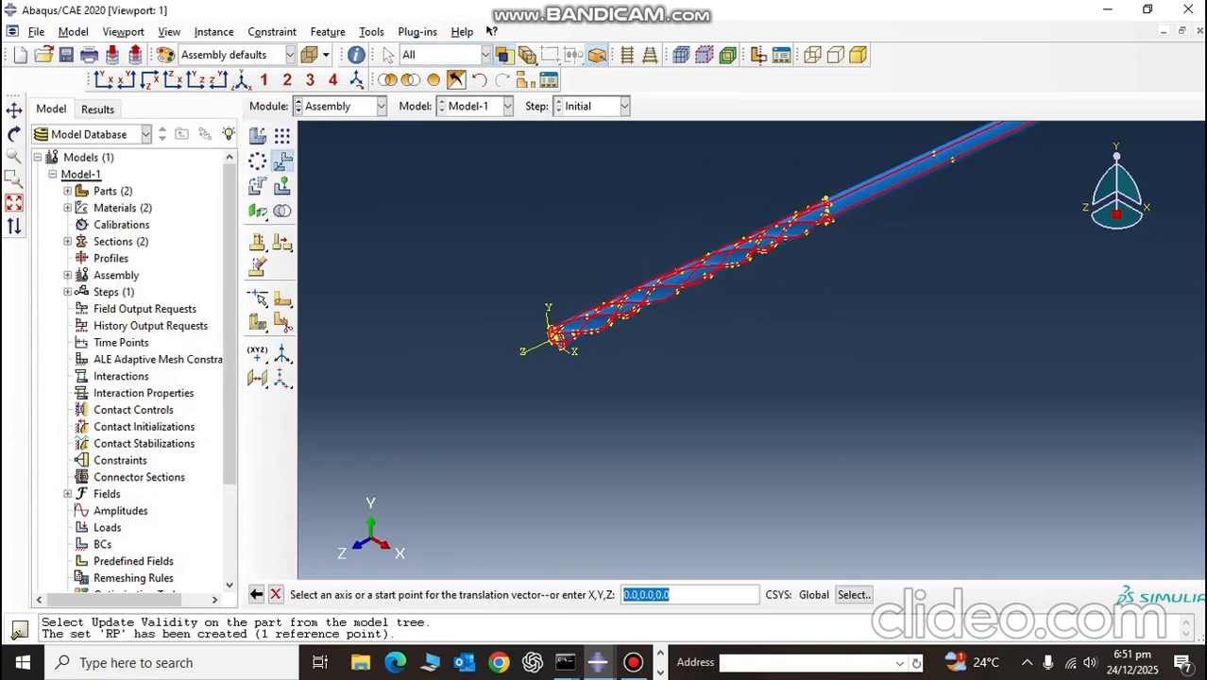
pyautogui.scroll(-10, 551, 328)
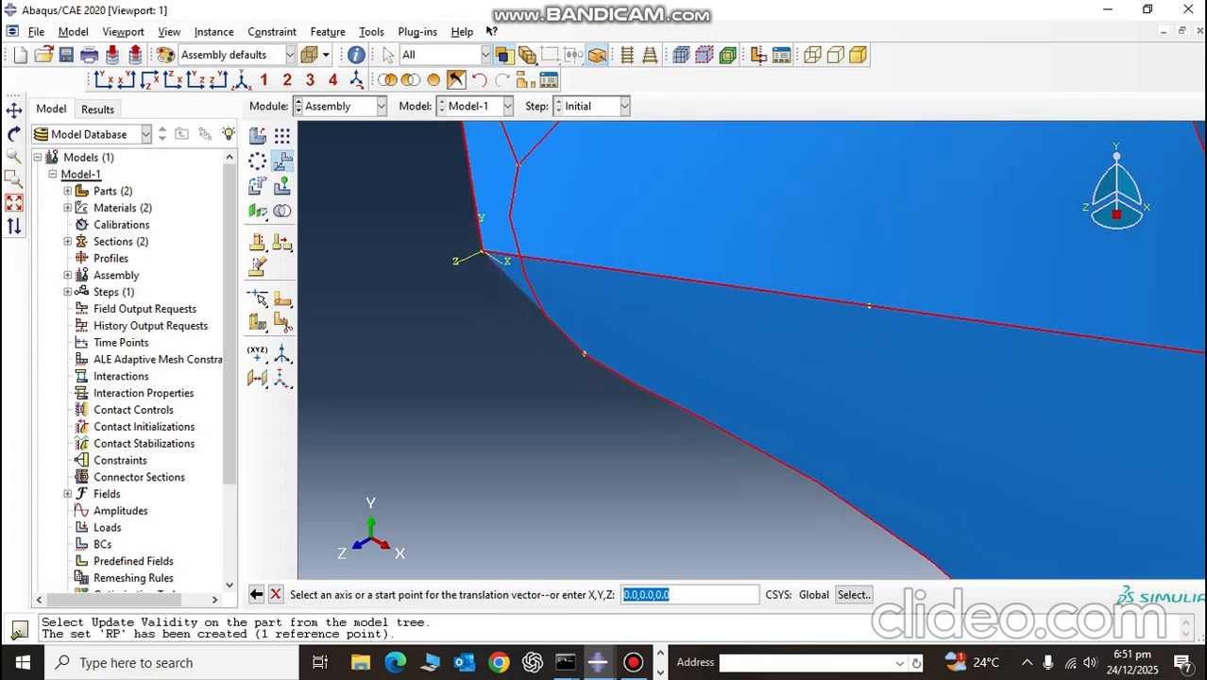
pyautogui.scroll(-5, 484, 250)
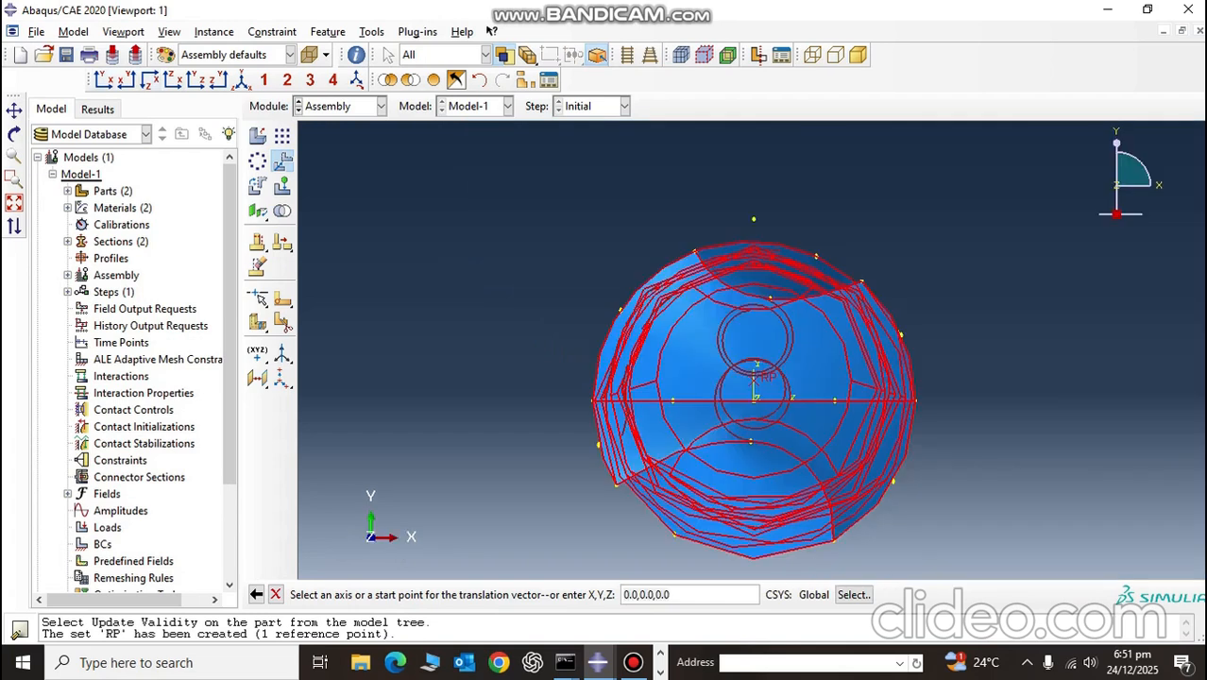
pyautogui.scroll(-10, 754, 403)
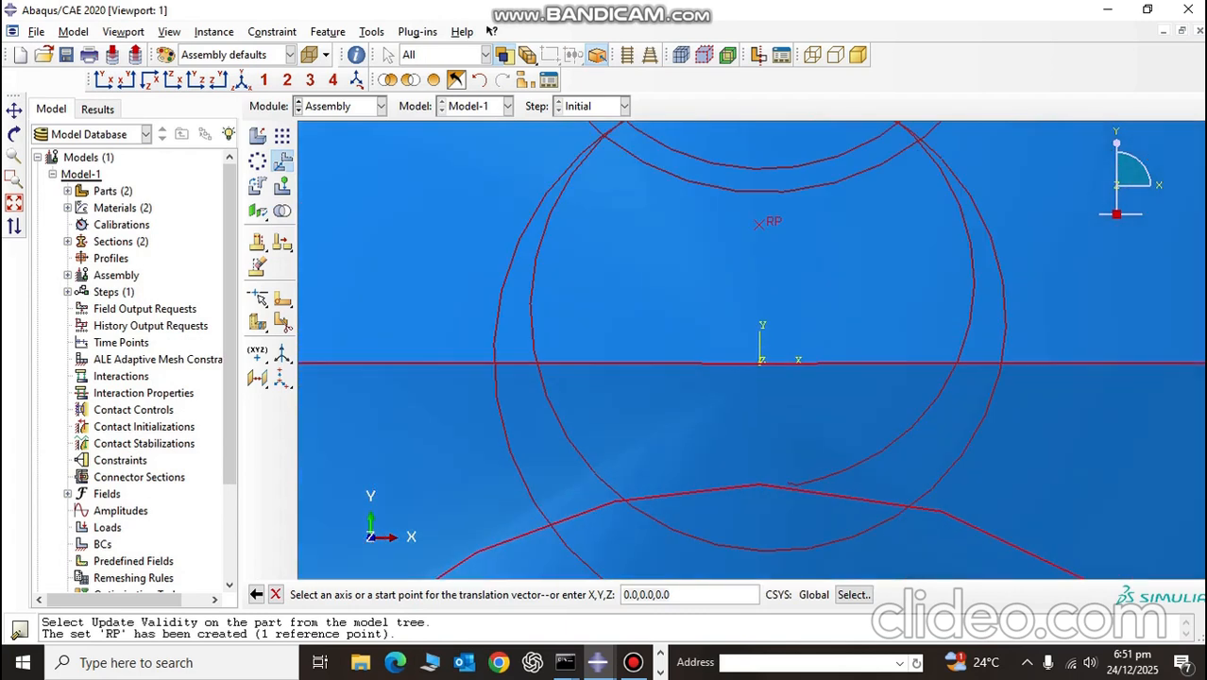
pyautogui.press('Return')
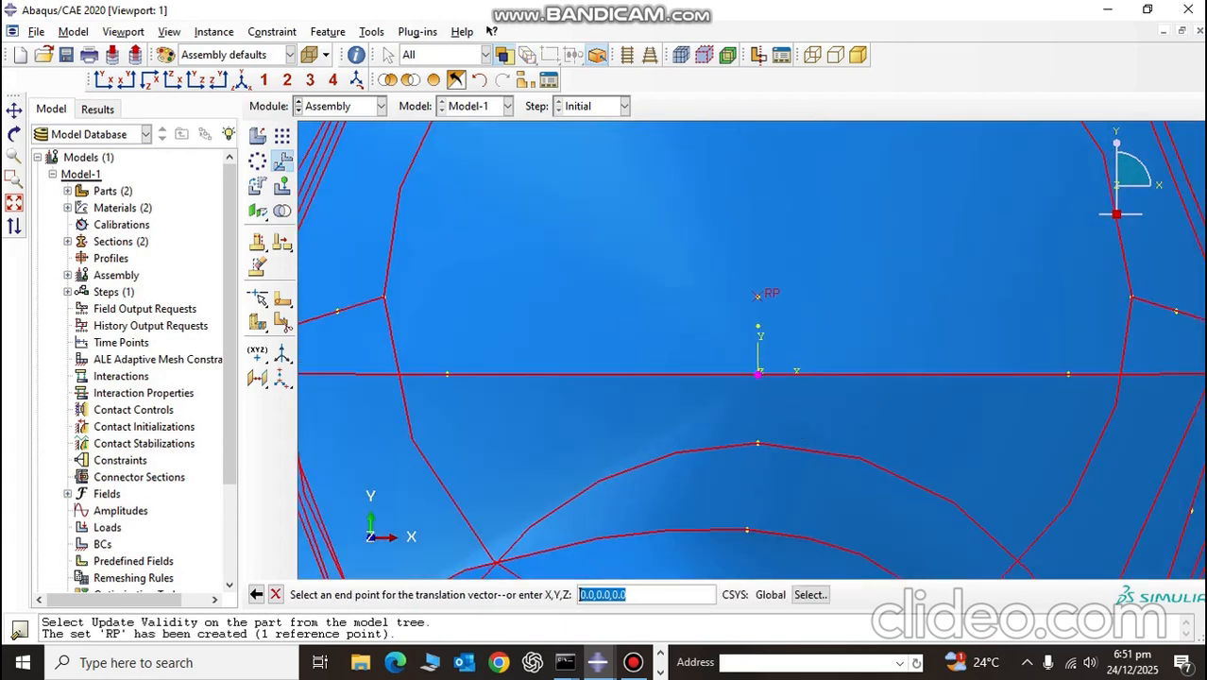
# Step: Create a datum point midway between the midpoints of the plate's upper and lower long edges
pyautogui.scroll(10, 756, 383)
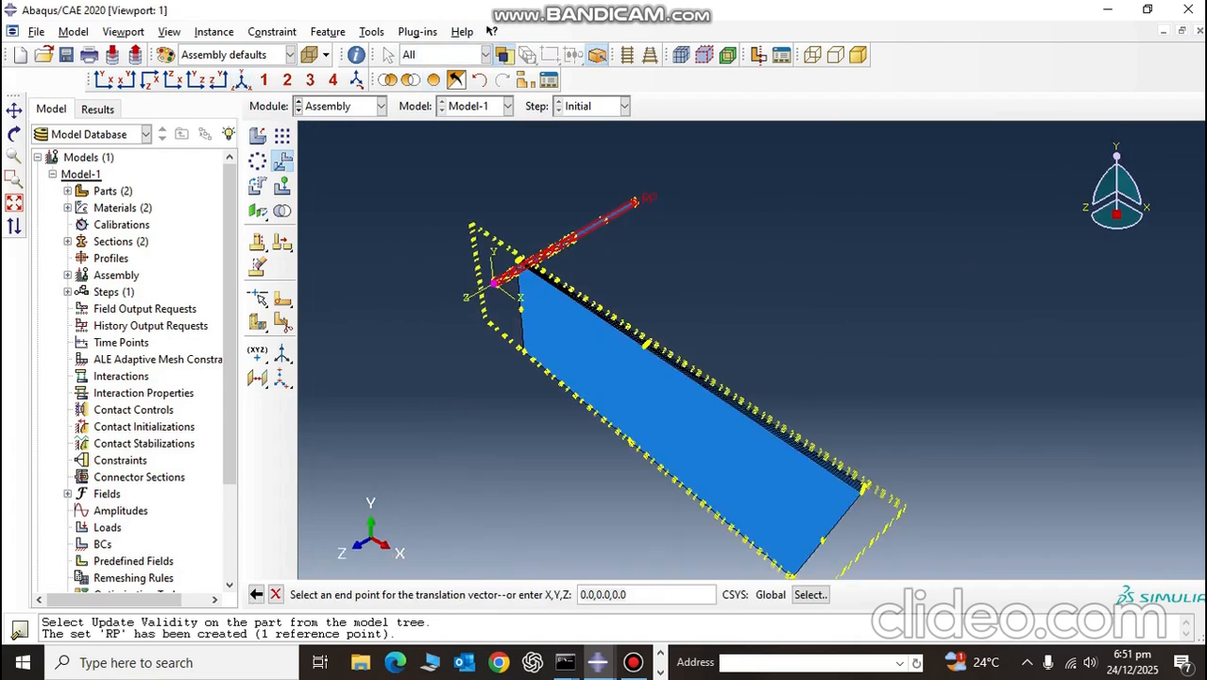
pyautogui.keyDown('ctrl'); pyautogui.keyDown('alt'); pyautogui.moveTo(850, 364); pyautogui.dragTo(628, 345); pyautogui.keyUp('alt'); pyautogui.keyUp('ctrl')
pyautogui.scroll(-6, 689, 351)
pyautogui.scroll(-2, 616, 312)
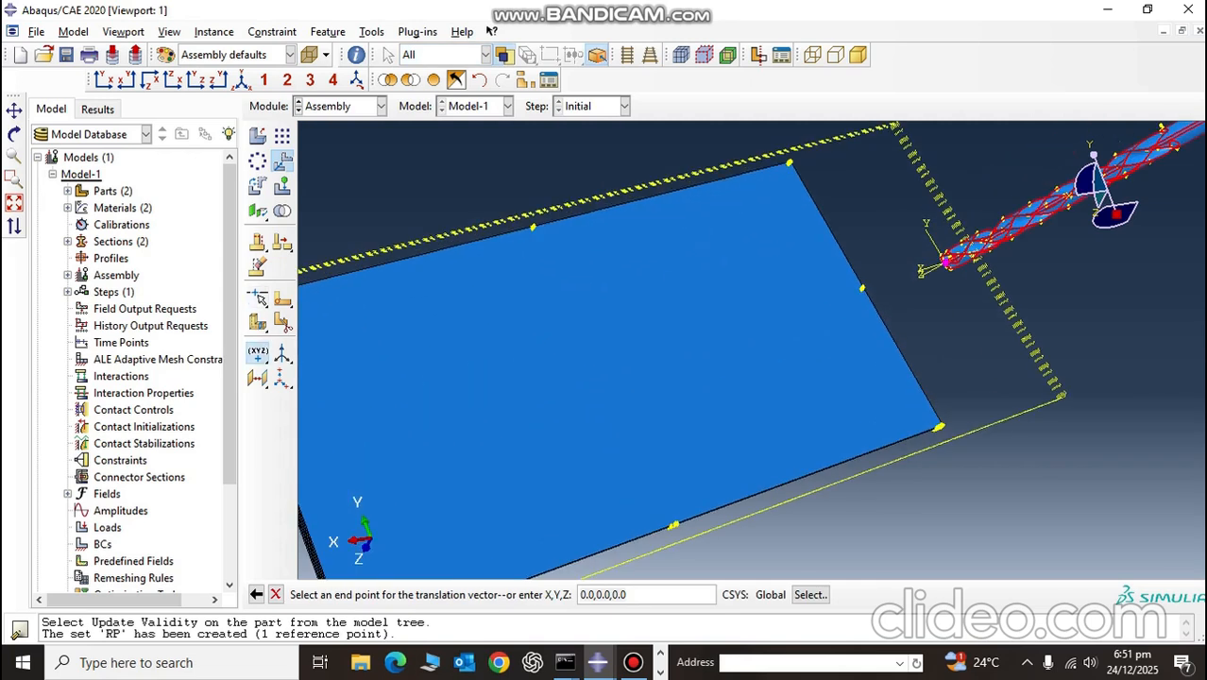
pyautogui.moveTo(259, 353); pyautogui.dragTo(310, 355)
pyautogui.scroll(-5, 522, 202)
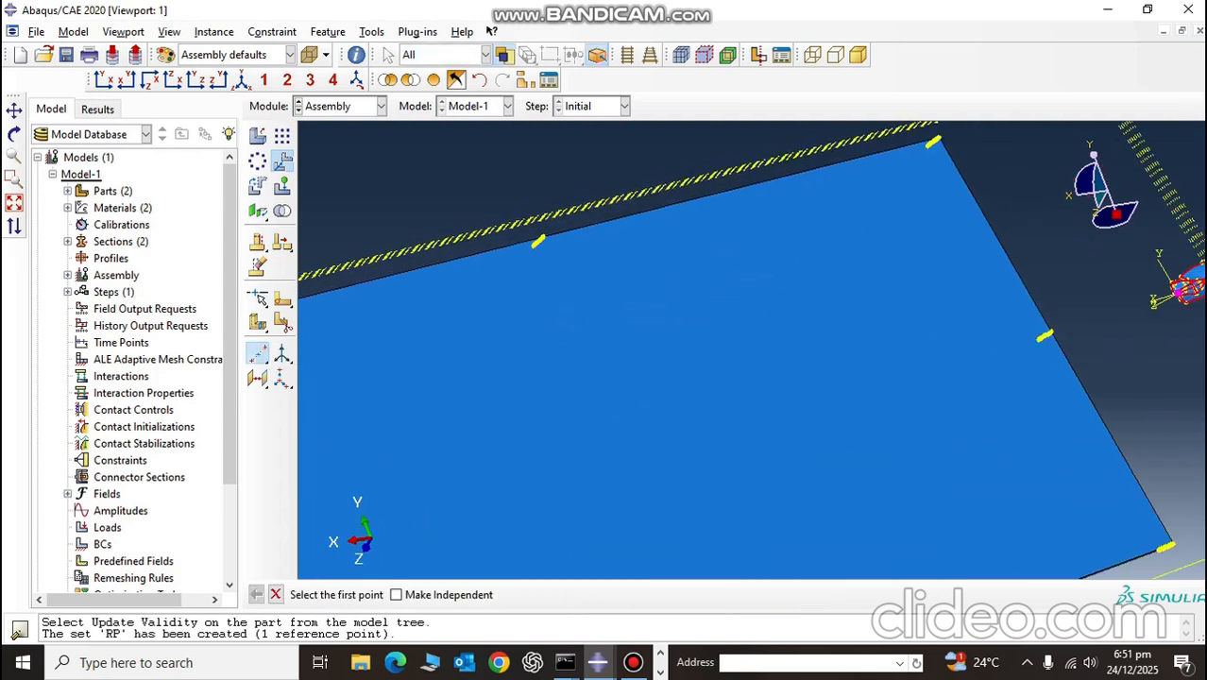
pyautogui.scroll(-5, 557, 246)
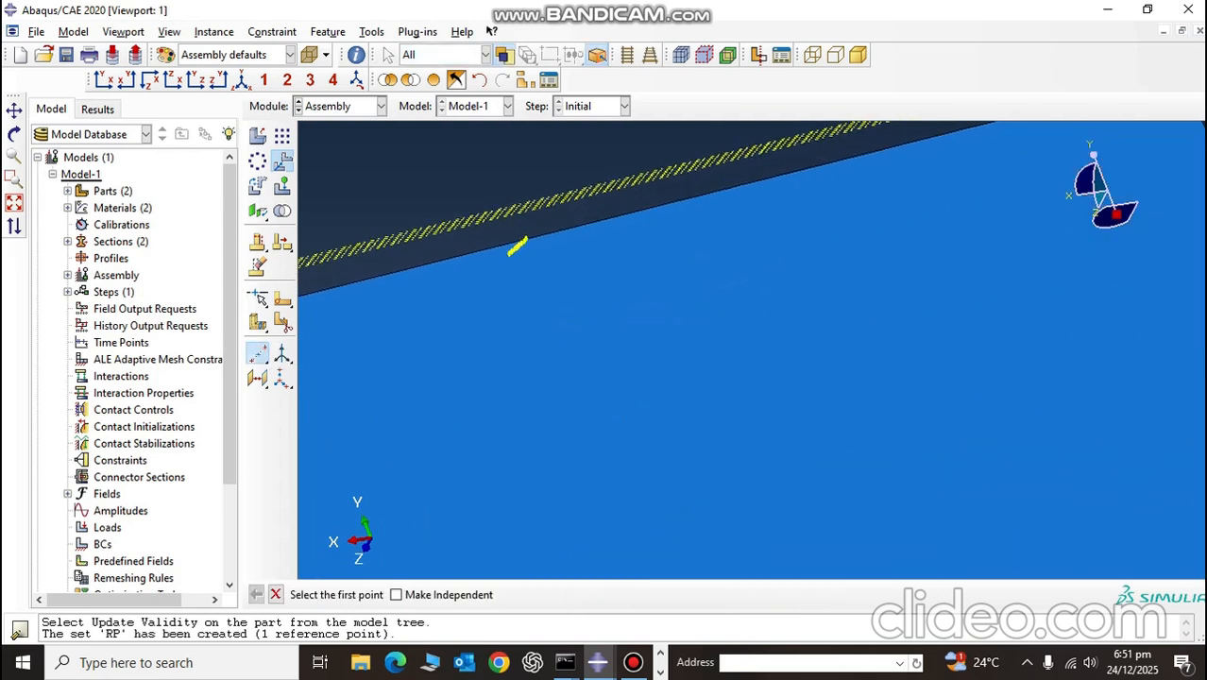
pyautogui.click(495, 228)
pyautogui.scroll(5, 496, 227)
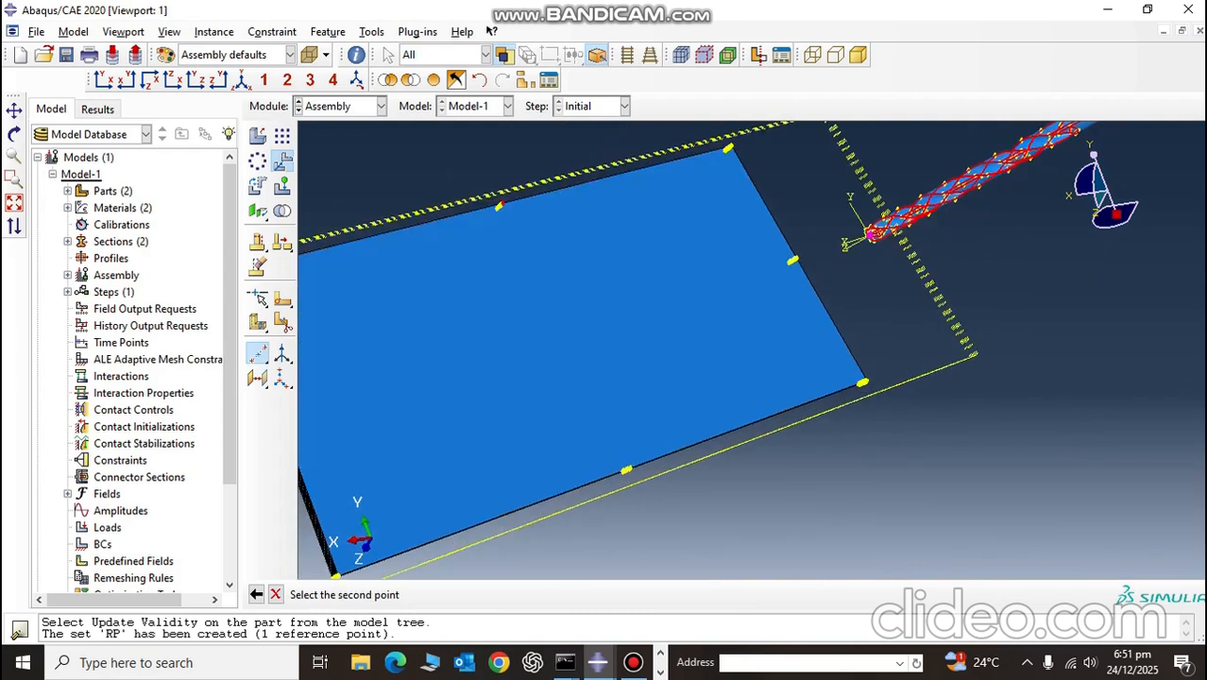
pyautogui.scroll(-10, 635, 461)
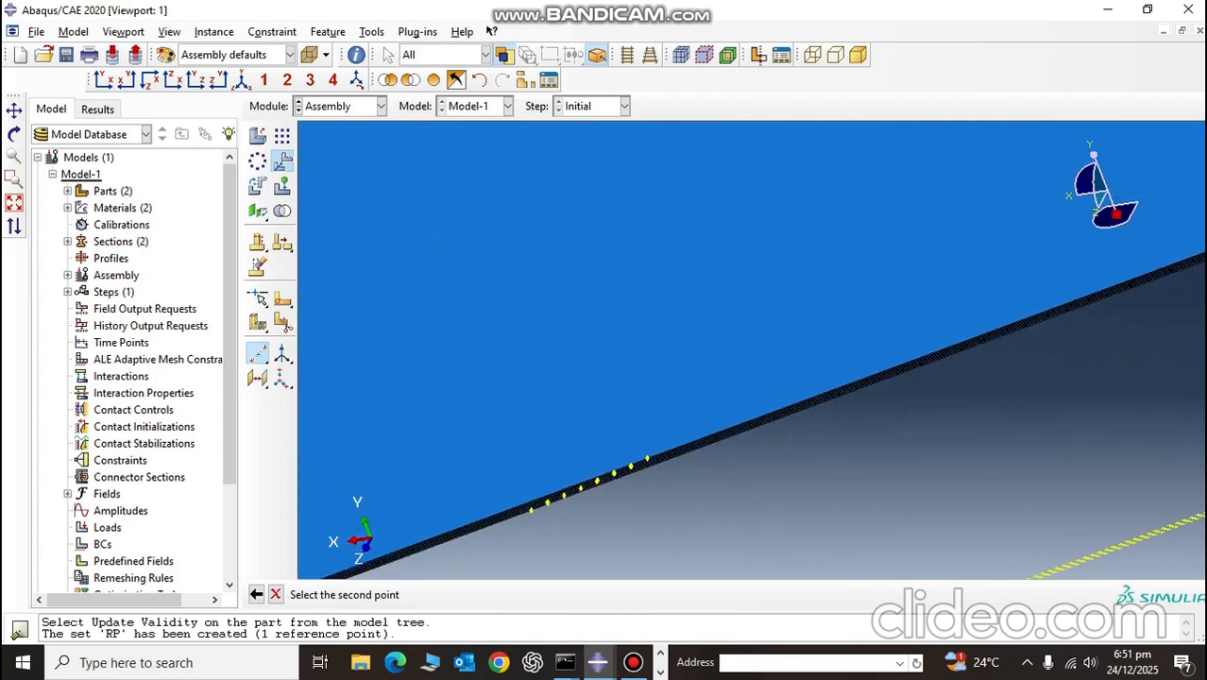
pyautogui.click(648, 459)
pyautogui.scroll(8, 647, 457)
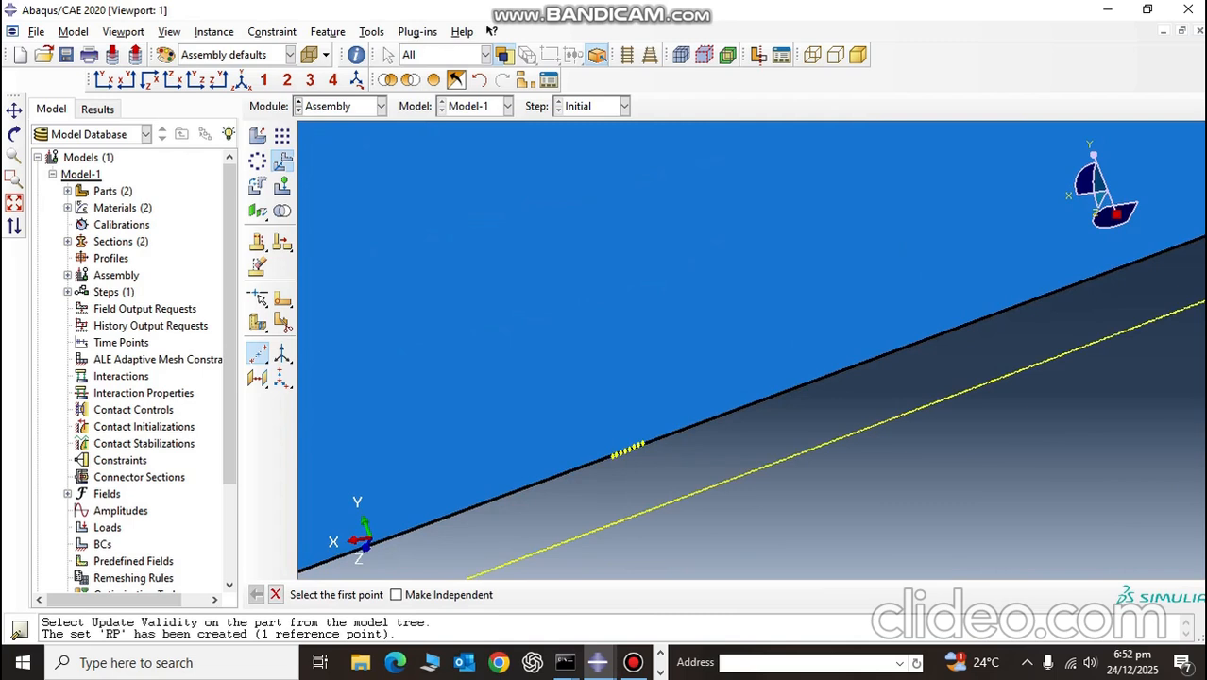
pyautogui.press('Escape')
# Step: Set the end point of the drill bit's translation to the datum point at the plate's centre
pyautogui.scroll(8, 532, 194)
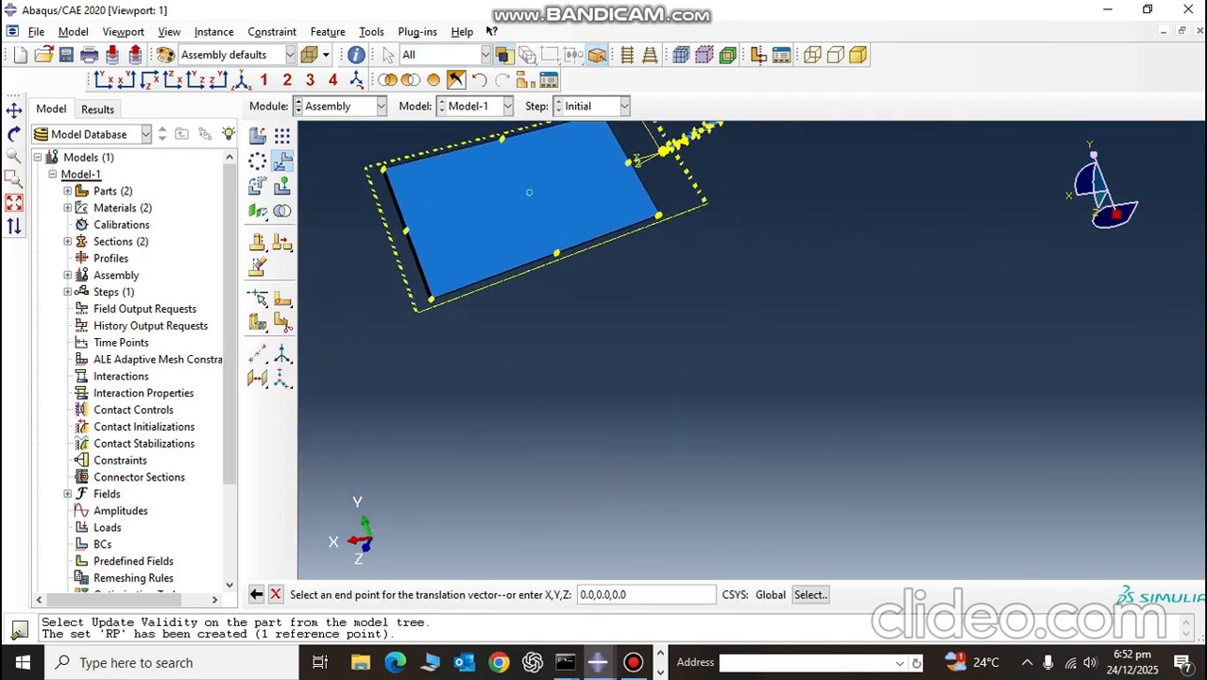
pyautogui.click(530, 193)
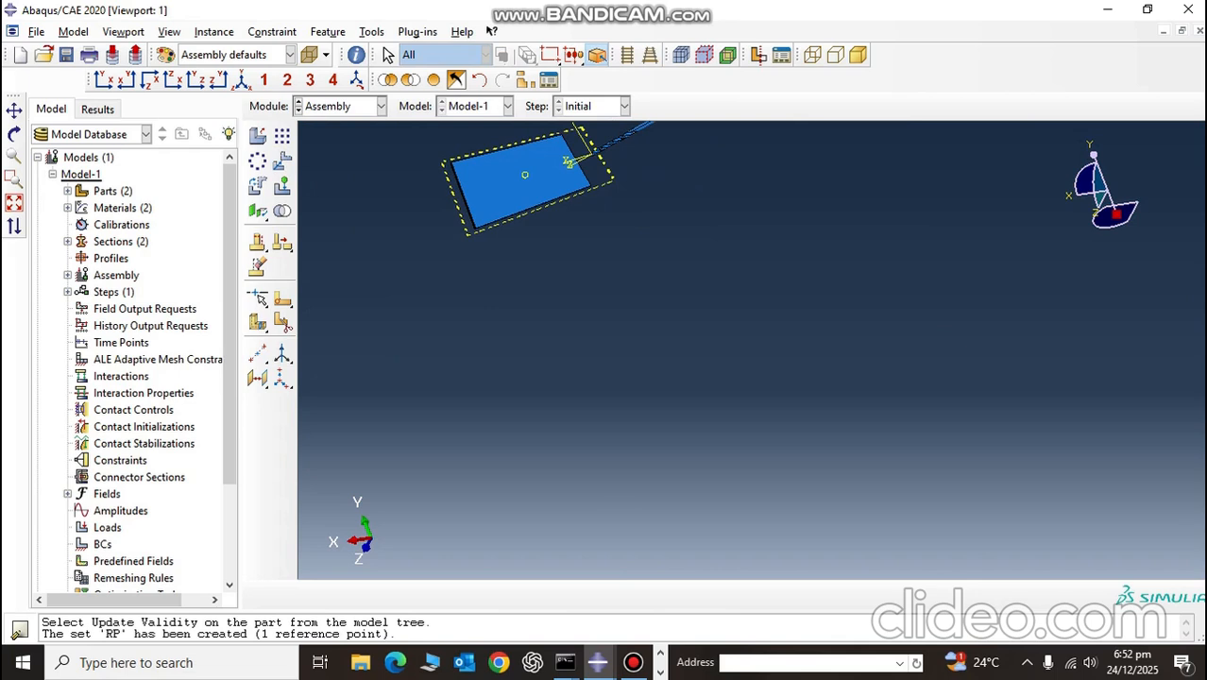
# Step: Remove the plate instance Part-1-1 from the display group, leaving the drill bit instance displayed
pyautogui.scroll(4, 523, 141)
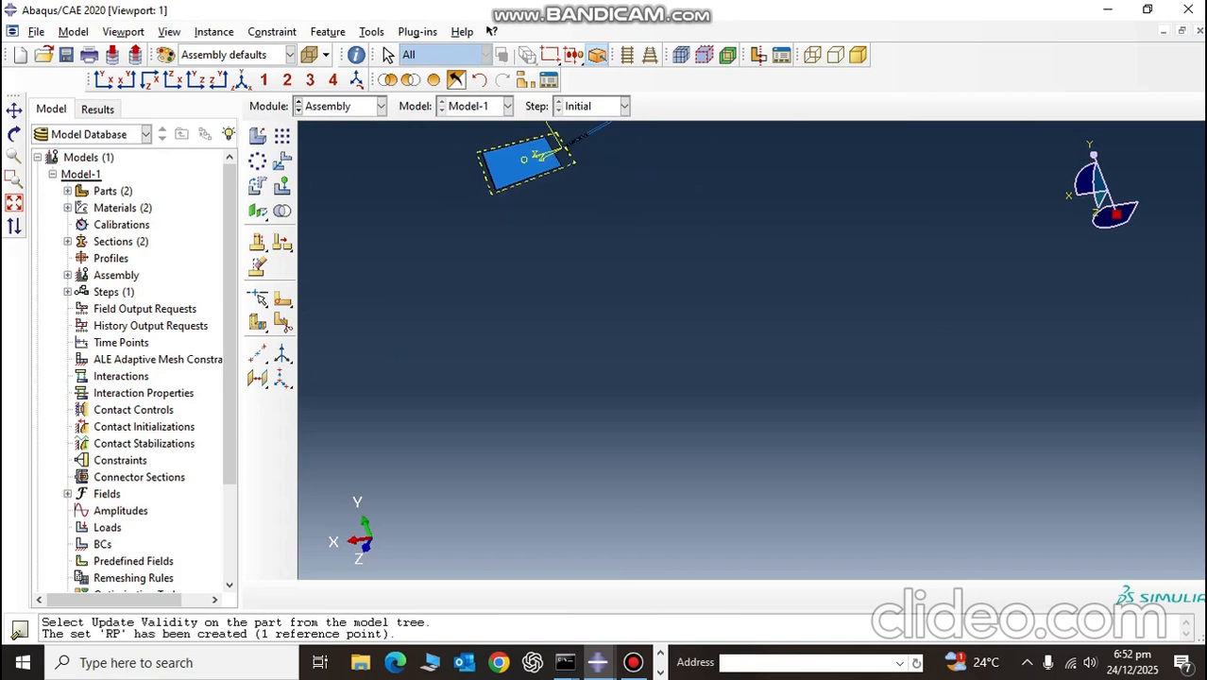
pyautogui.click(242, 80)
pyautogui.scroll(-5, 709, 321)
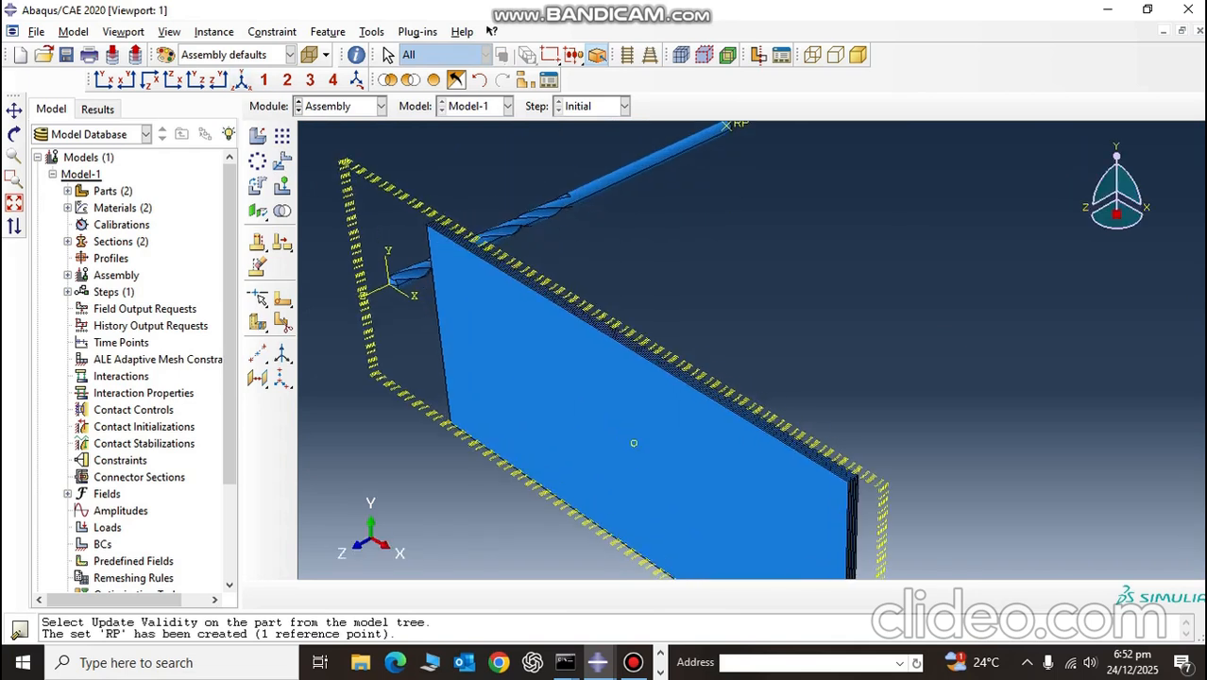
pyautogui.click(526, 79)
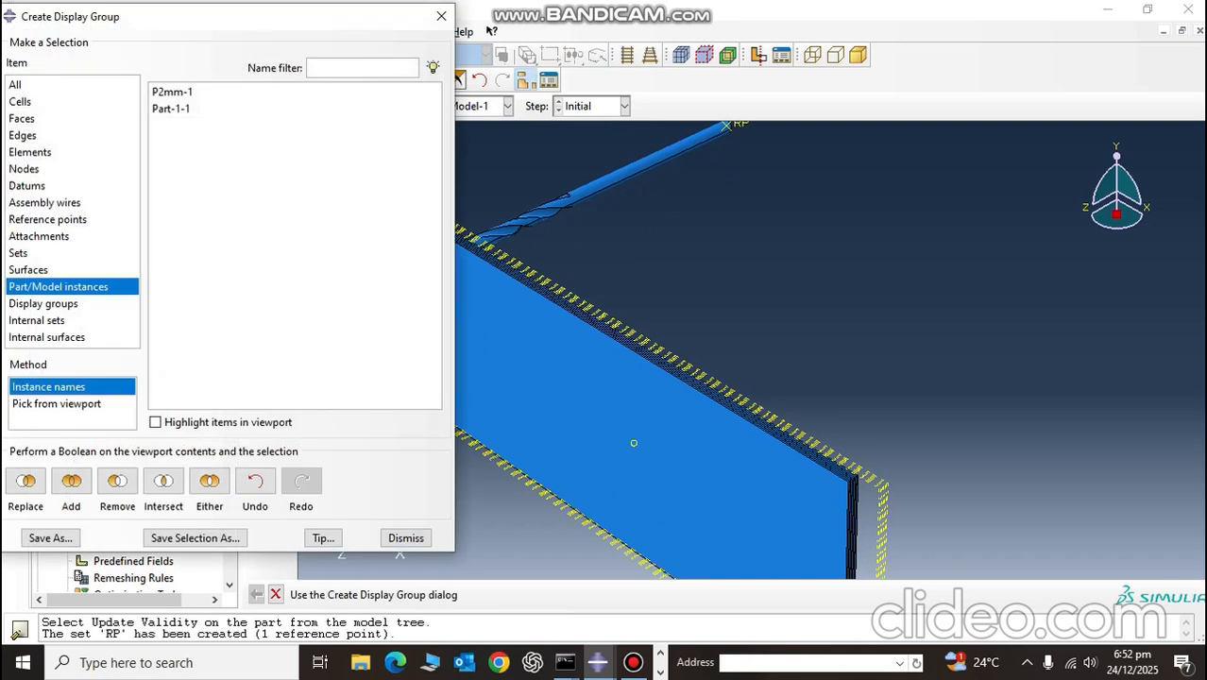
pyautogui.click(171, 109)
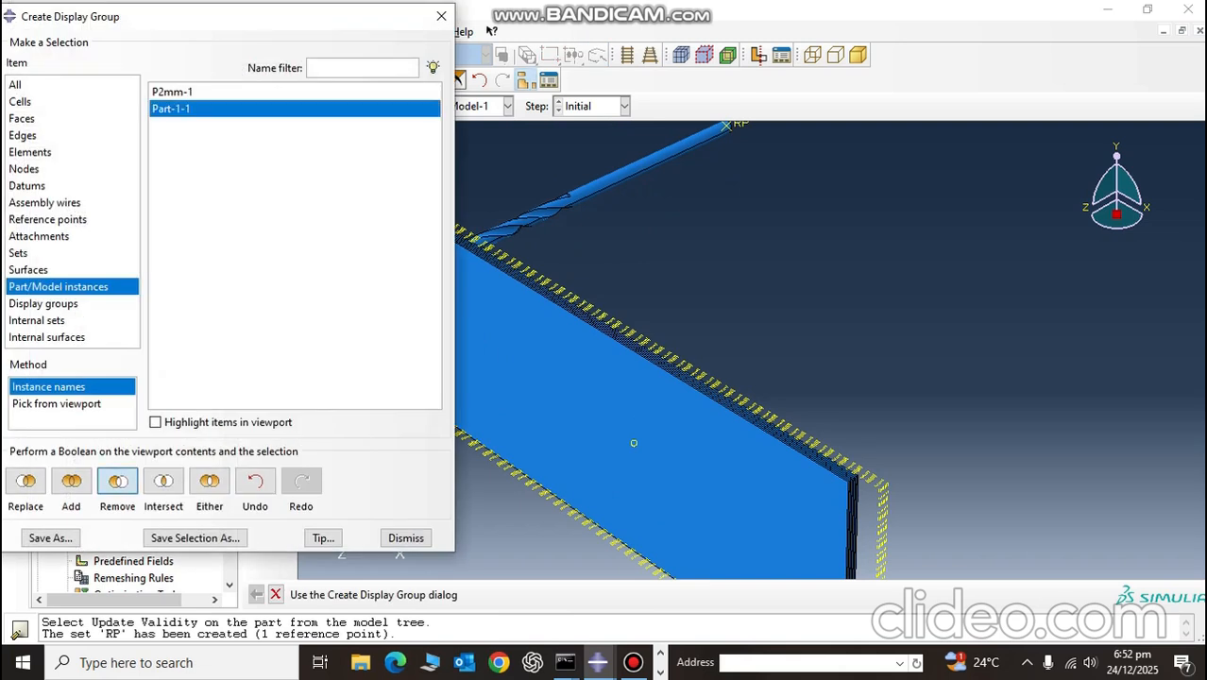
pyautogui.click(117, 481)
pyautogui.click(406, 538)
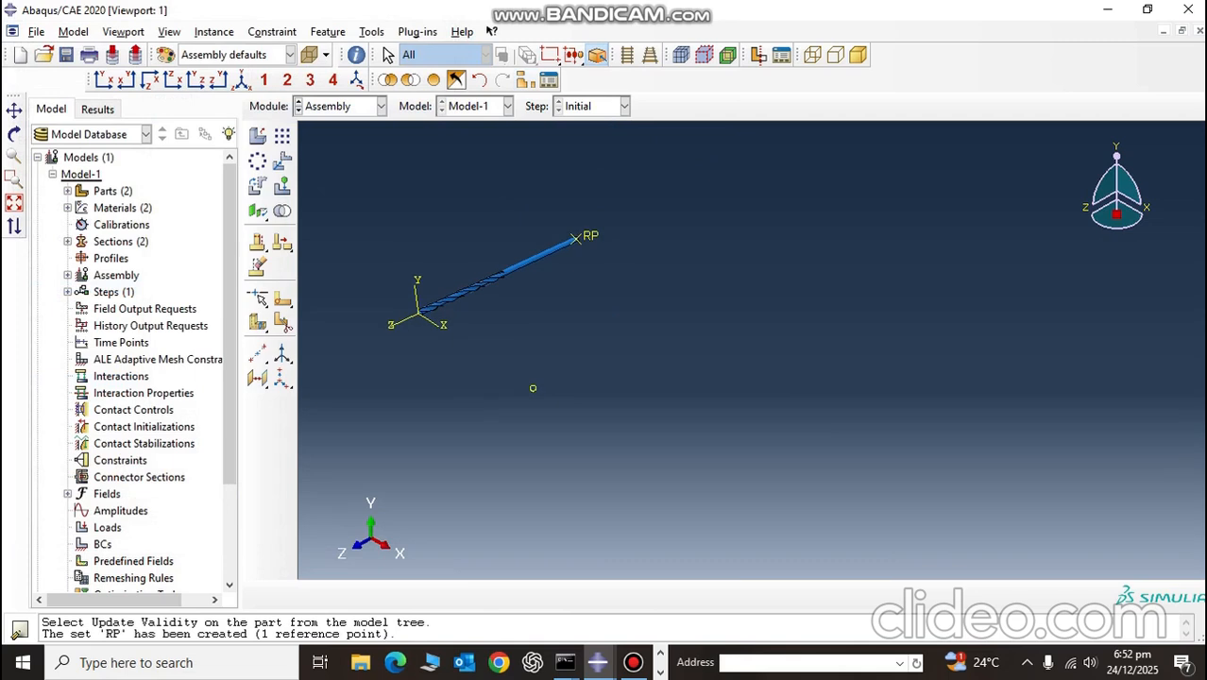
# Step: Translate the drill bit instance, taking its tip at 0.0,0.0,0.0 as the start point of the translation vector
pyautogui.click(283, 162)
pyautogui.moveTo(385, 200); pyautogui.dragTo(735, 377)
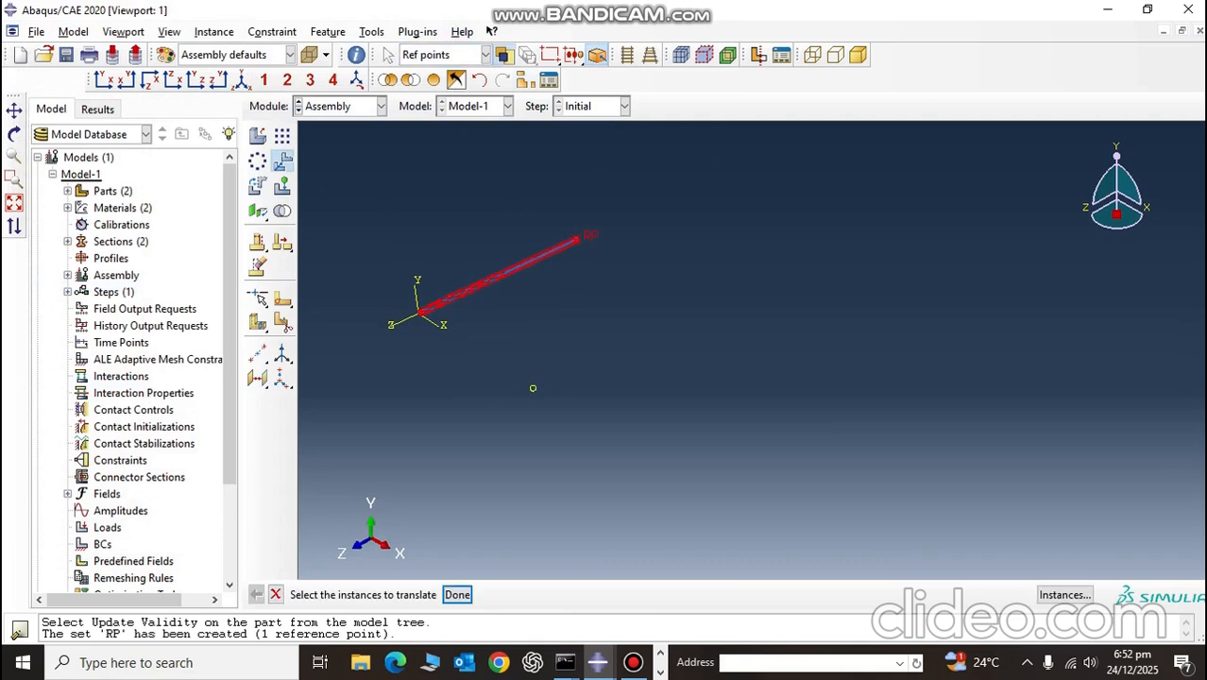
pyautogui.click(444, 594)
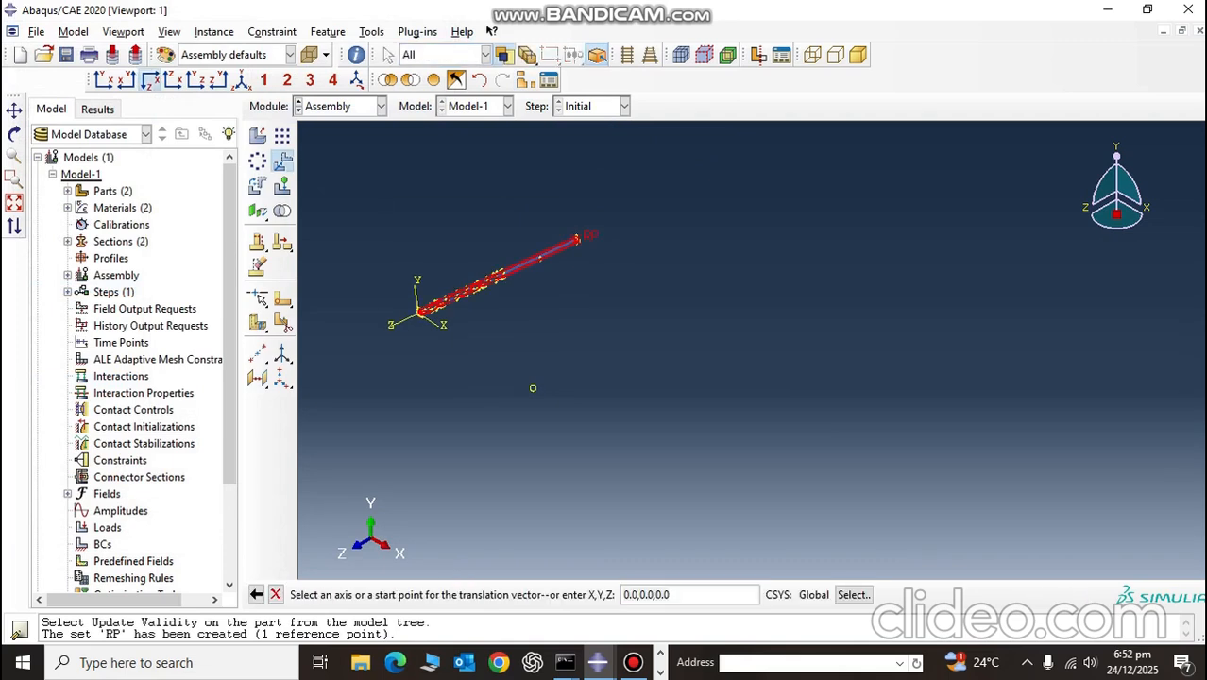
pyautogui.click(150, 80)
pyautogui.click(104, 80)
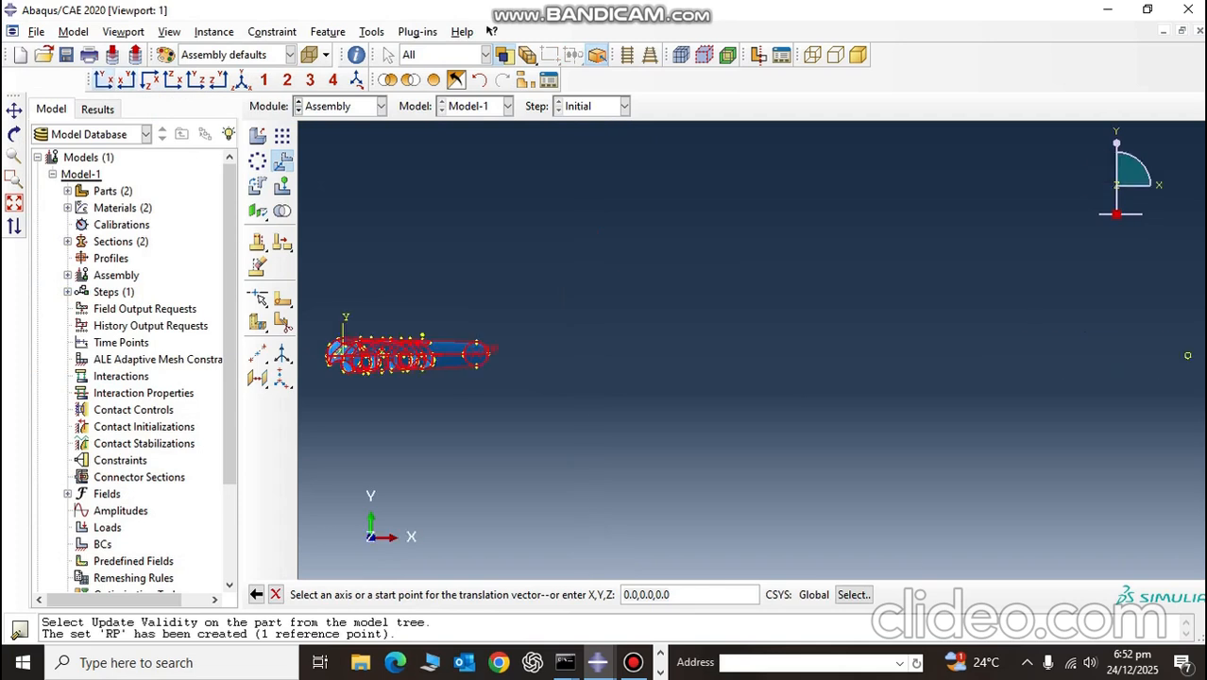
pyautogui.scroll(-12, 335, 358)
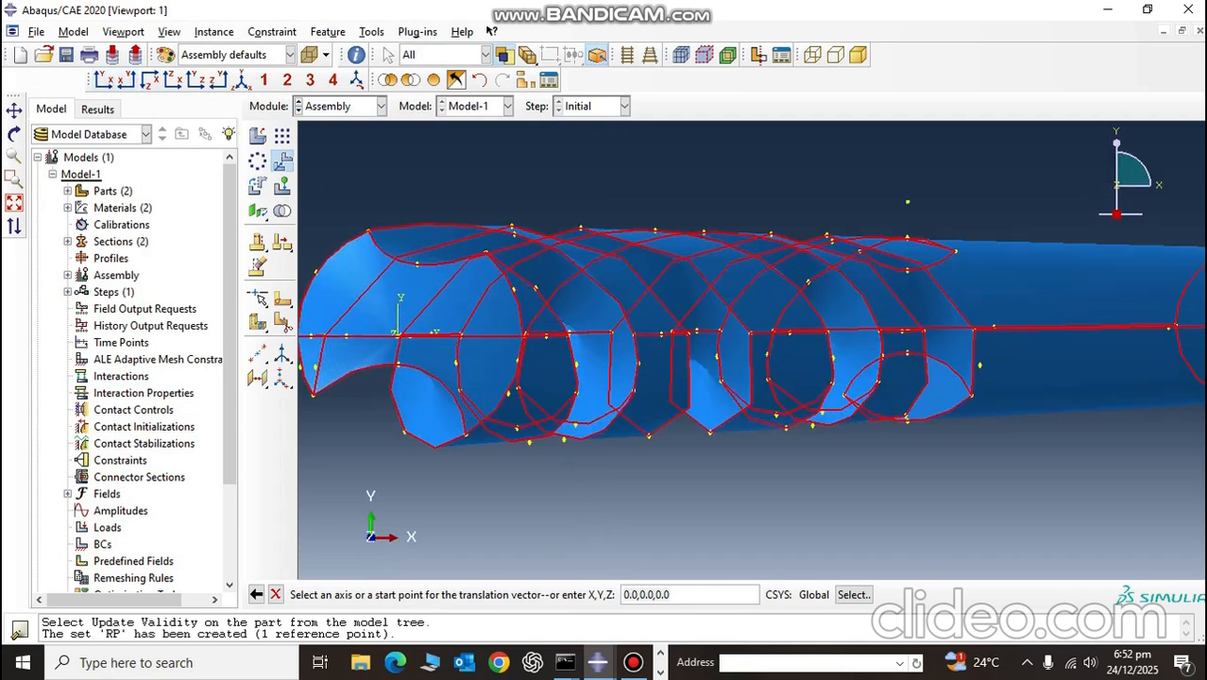
pyautogui.scroll(5, 316, 331)
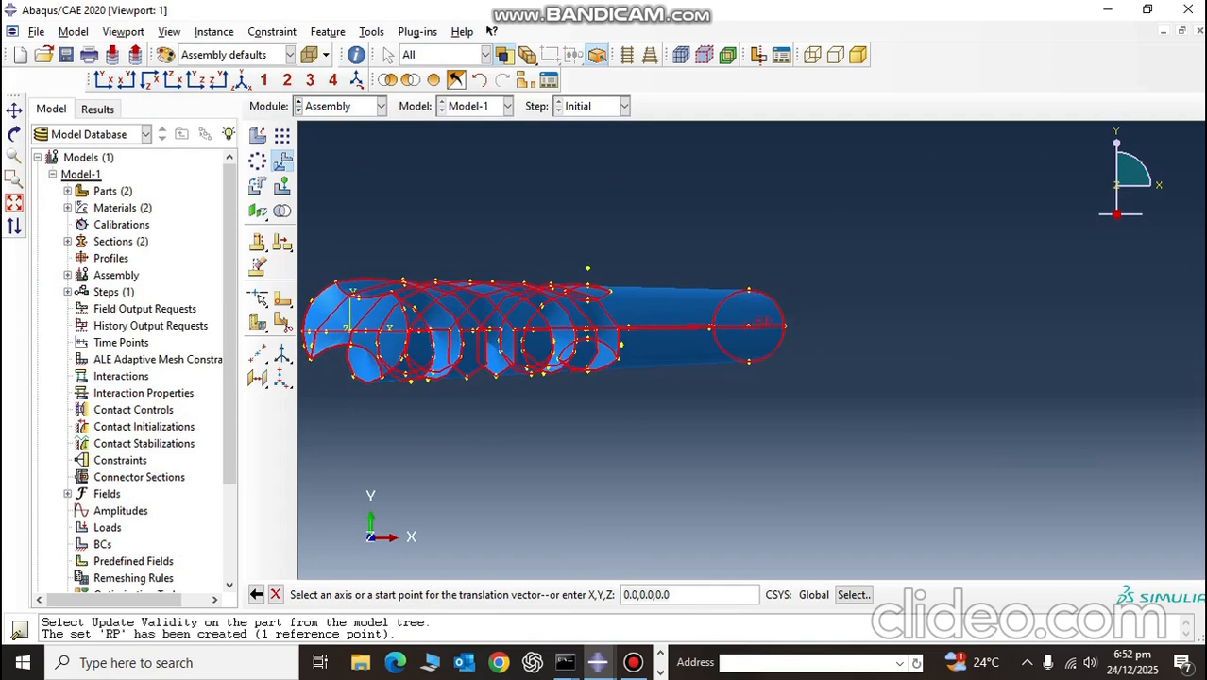
pyautogui.scroll(-10, 316, 326)
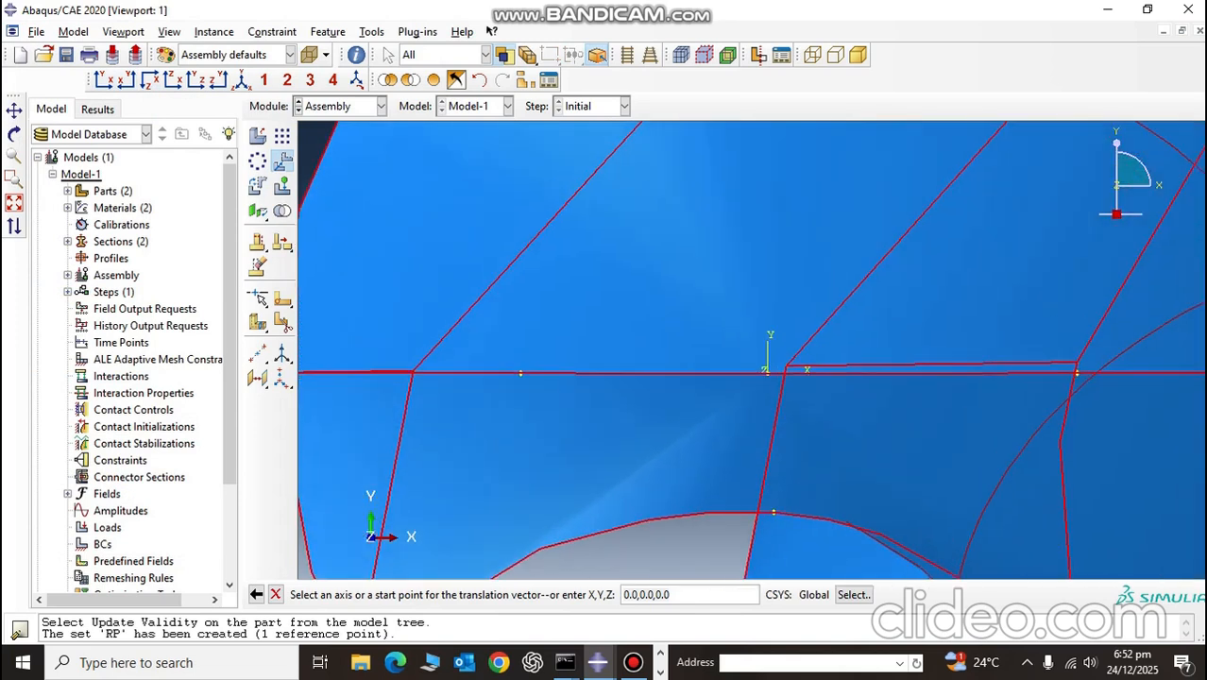
pyautogui.click(241, 79)
pyautogui.keyDown('ctrl'); pyautogui.keyDown('alt'); pyautogui.moveTo(579, 327); pyautogui.dragTo(597, 300); pyautogui.keyUp('alt'); pyautogui.keyUp('ctrl')
pyautogui.scroll(-10, 426, 269)
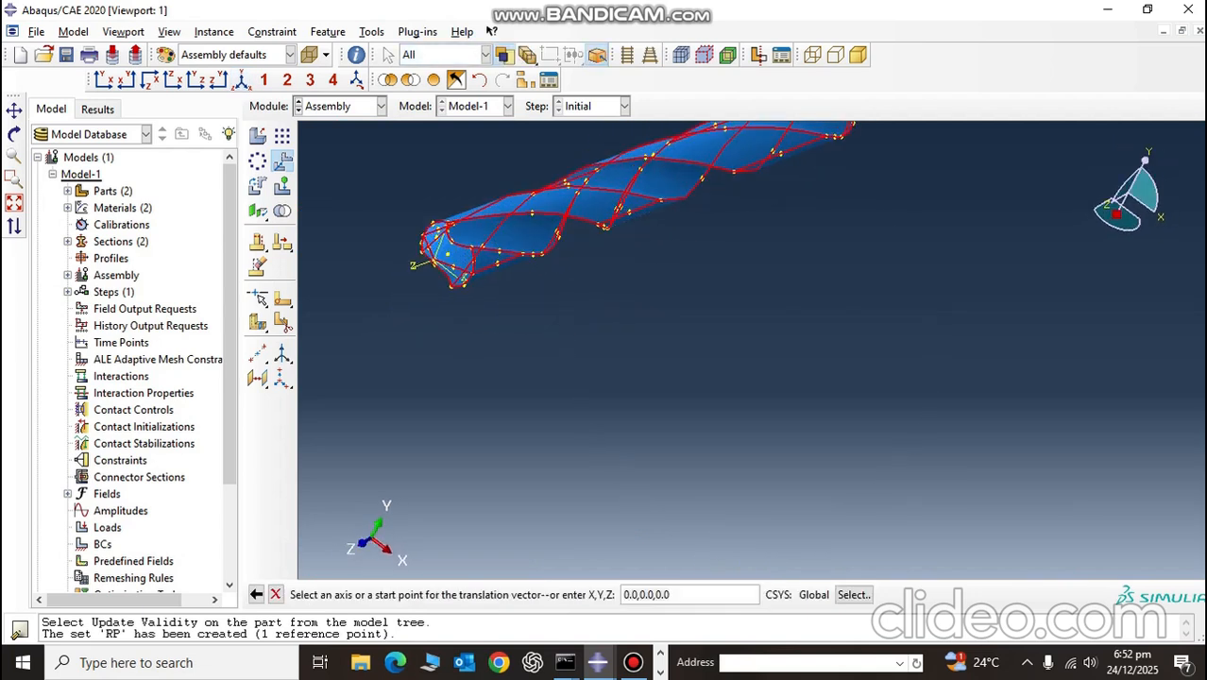
pyautogui.scroll(-5, 474, 231)
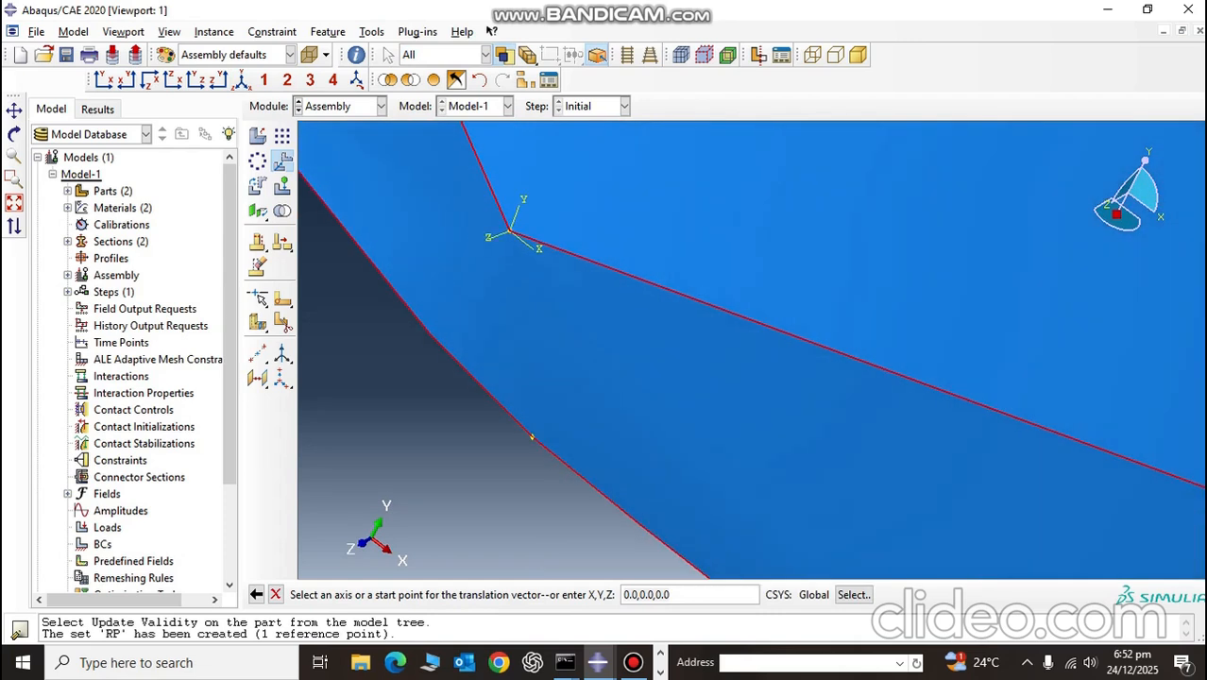
pyautogui.press('Return')
pyautogui.scroll(10, 567, 454)
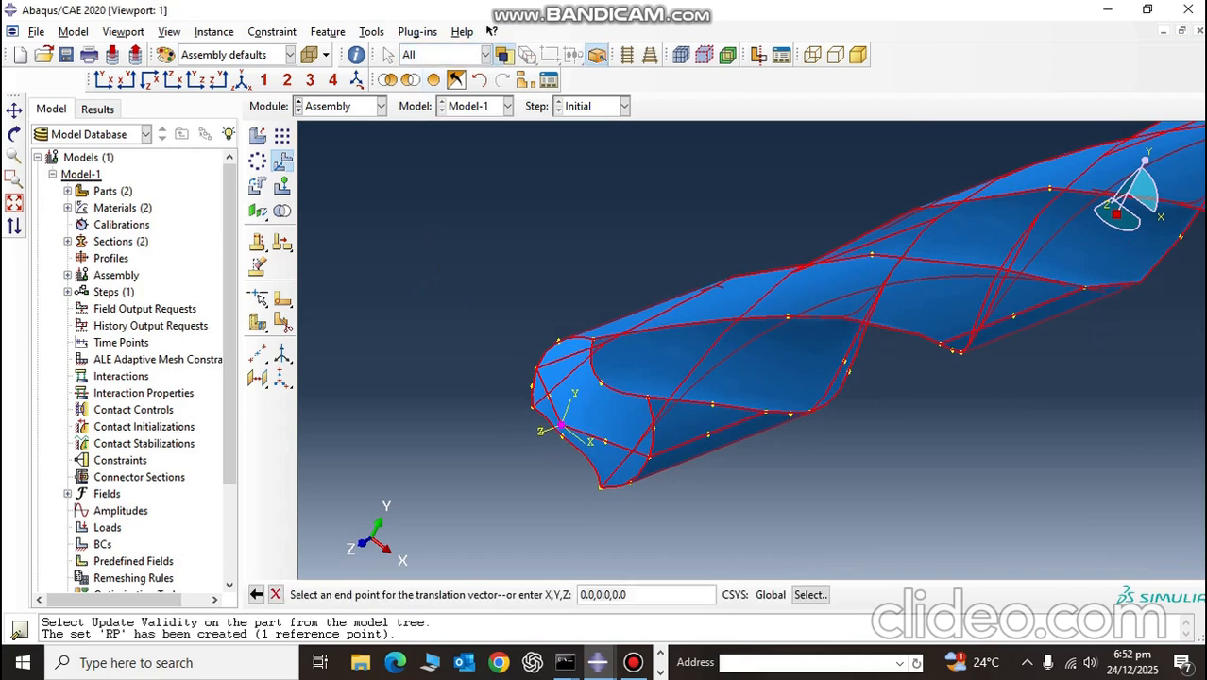
# Step: Display the plate again and finish the drill bit's translation with the datum point at the plate's centre as the end point
pyautogui.click(242, 80)
pyautogui.keyDown('ctrl'); pyautogui.keyDown('alt'); pyautogui.moveTo(912, 376); pyautogui.dragTo(586, 368); pyautogui.keyUp('alt'); pyautogui.keyUp('ctrl')
pyautogui.scroll(-2, 652, 341)
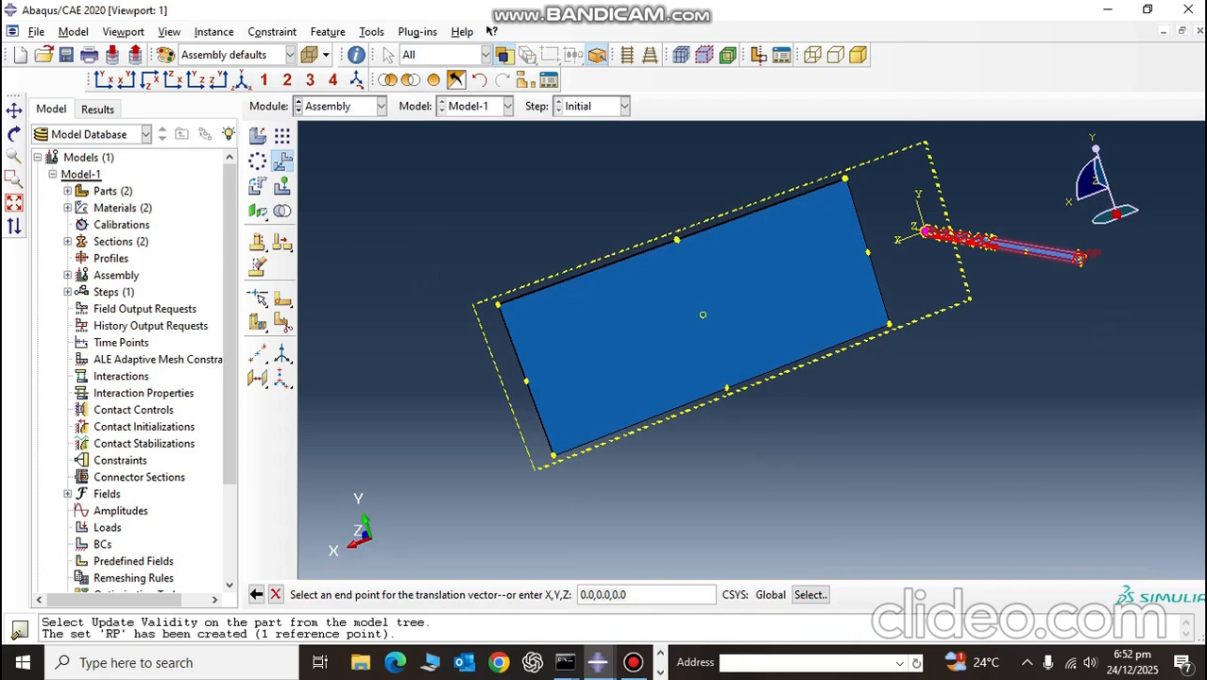
pyautogui.press('Return')
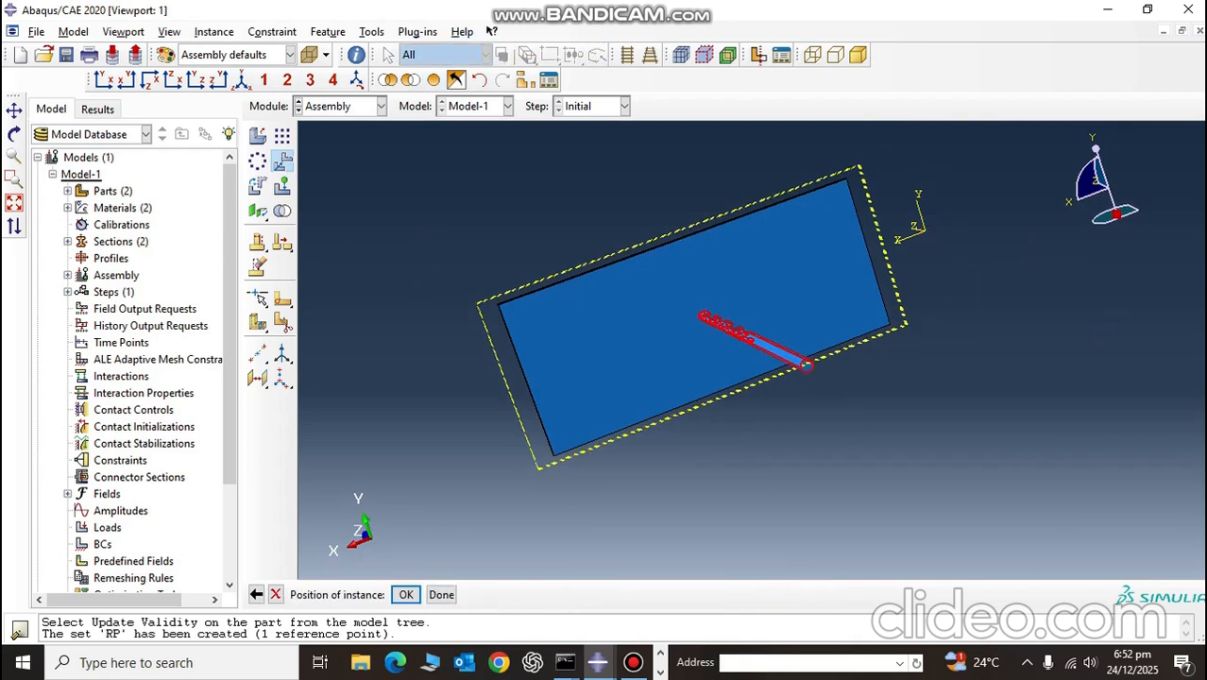
pyautogui.click(443, 596)
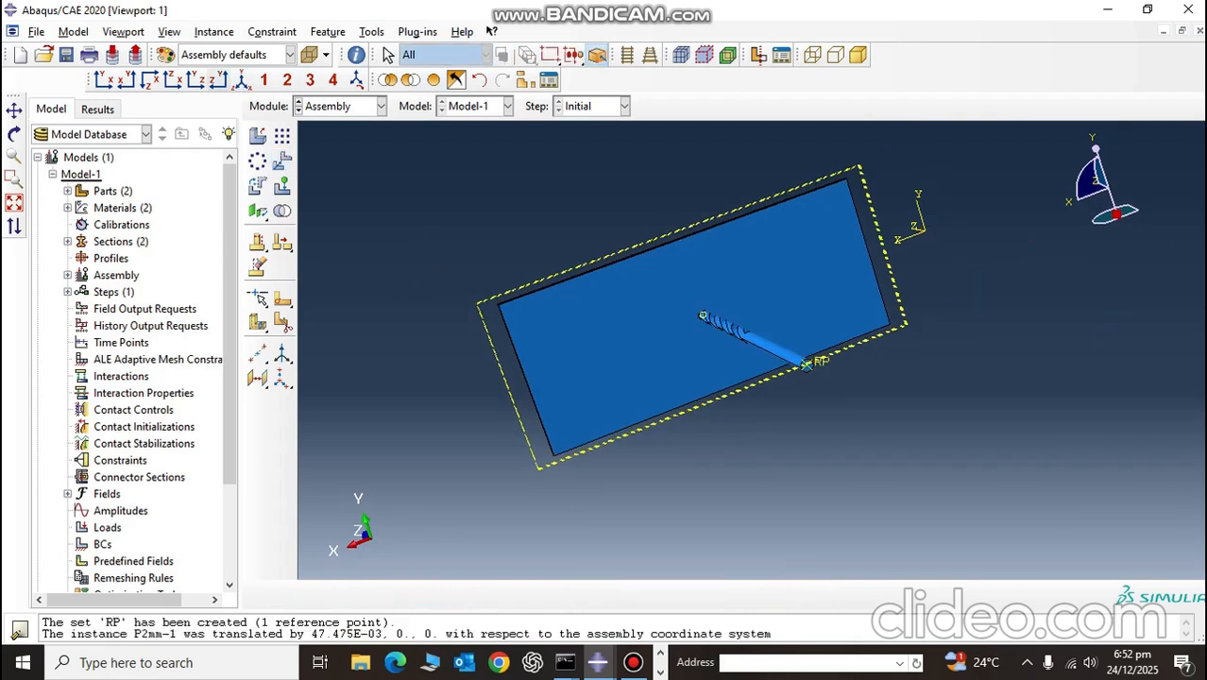
pyautogui.click(242, 80)
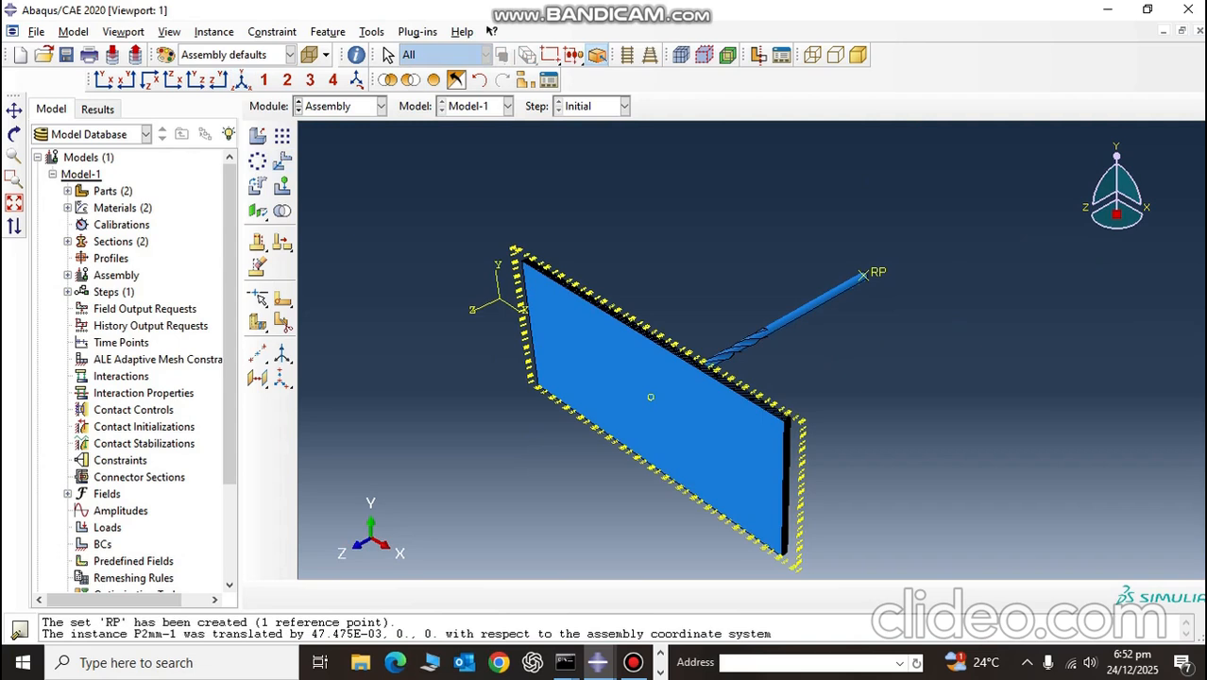
pyautogui.moveTo(908, 386)
pyautogui.keyDown('ctrl'); pyautogui.keyDown('alt'); pyautogui.mouseDown()
pyautogui.moveTo(874, 380)
pyautogui.moveTo(707, 418)
pyautogui.moveTo(776, 433)
pyautogui.moveTo(801, 402)
pyautogui.moveTo(902, 389)
pyautogui.mouseUp(); pyautogui.keyUp('alt'); pyautogui.keyUp('ctrl')
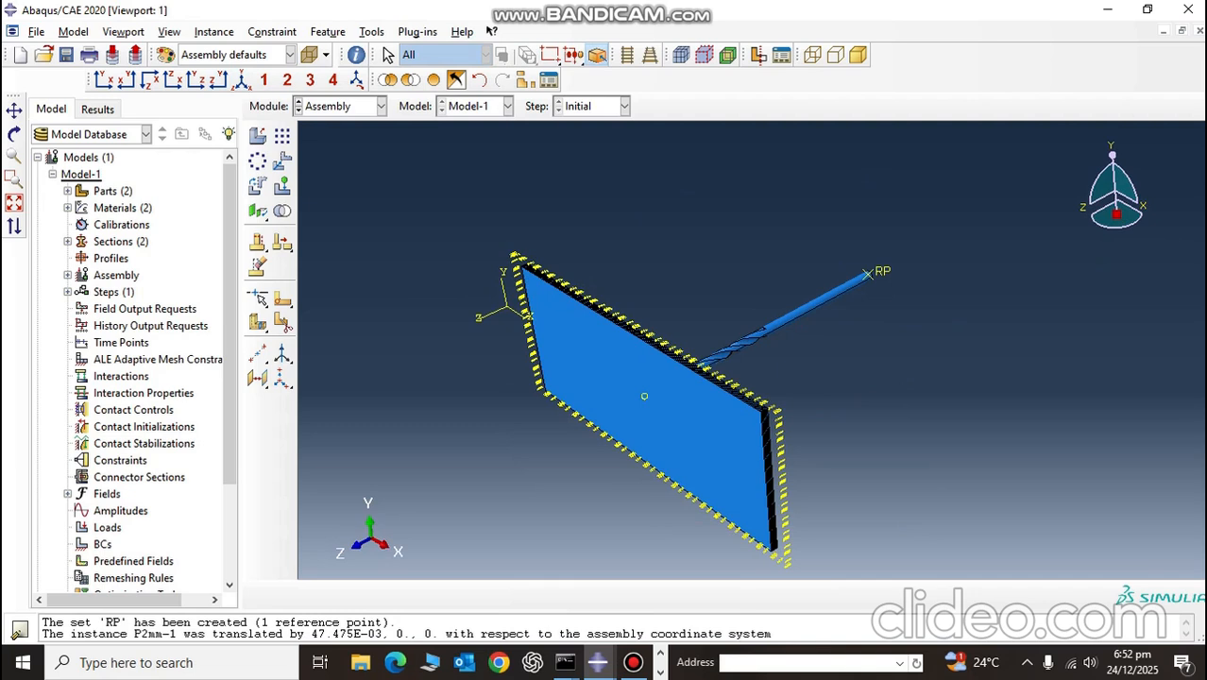
pyautogui.keyDown('ctrl'); pyautogui.keyDown('alt'); pyautogui.moveTo(905, 377); pyautogui.dragTo(753, 350); pyautogui.keyUp('alt'); pyautogui.keyUp('ctrl')
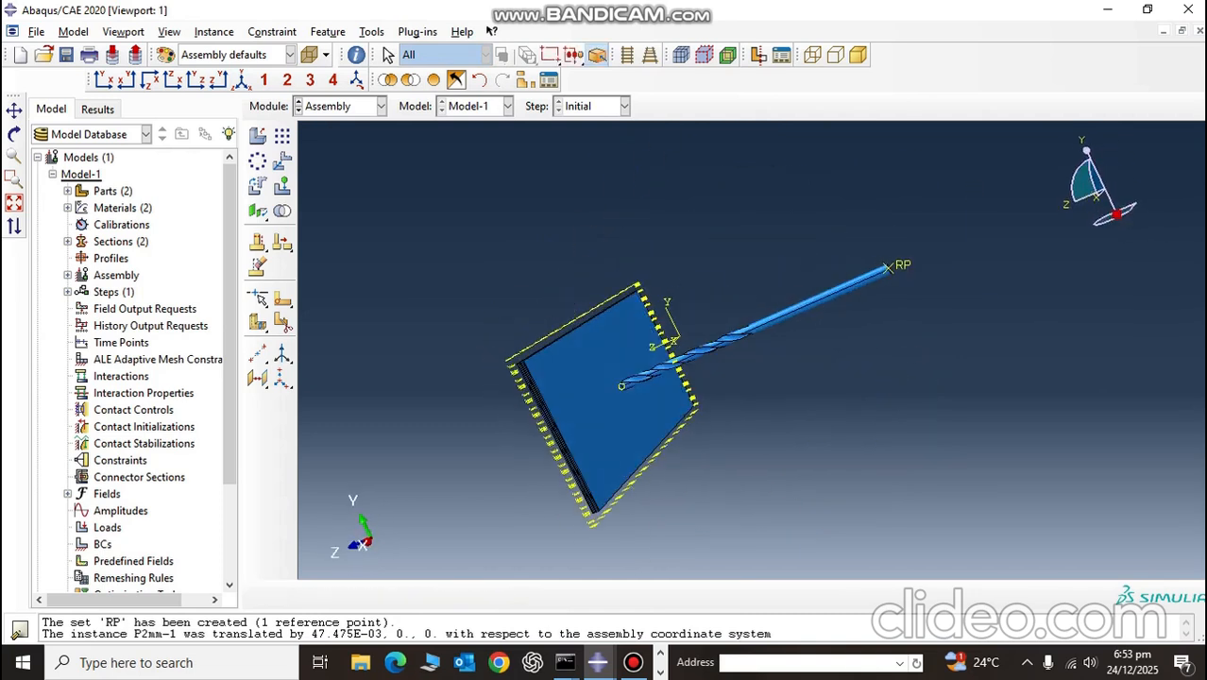
# Step: In the Step module, create a General procedure step of type Dynamic, Explicit named Step-1 after Initial
pyautogui.click(340, 105)
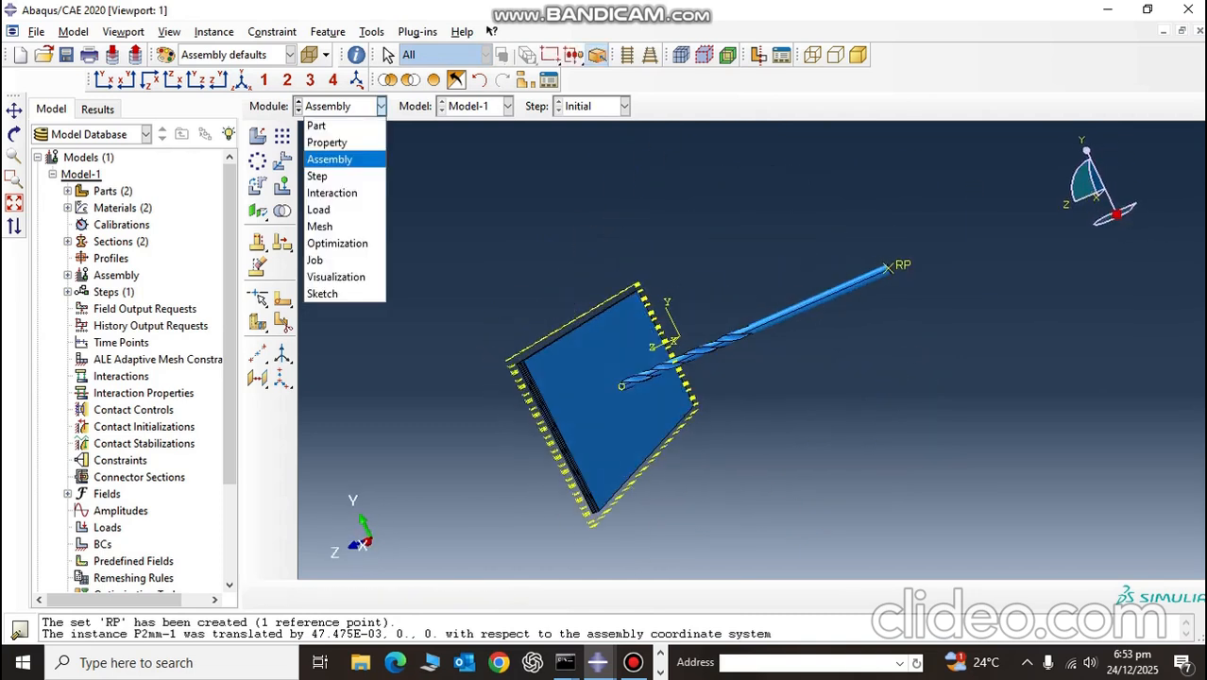
pyautogui.click(331, 174)
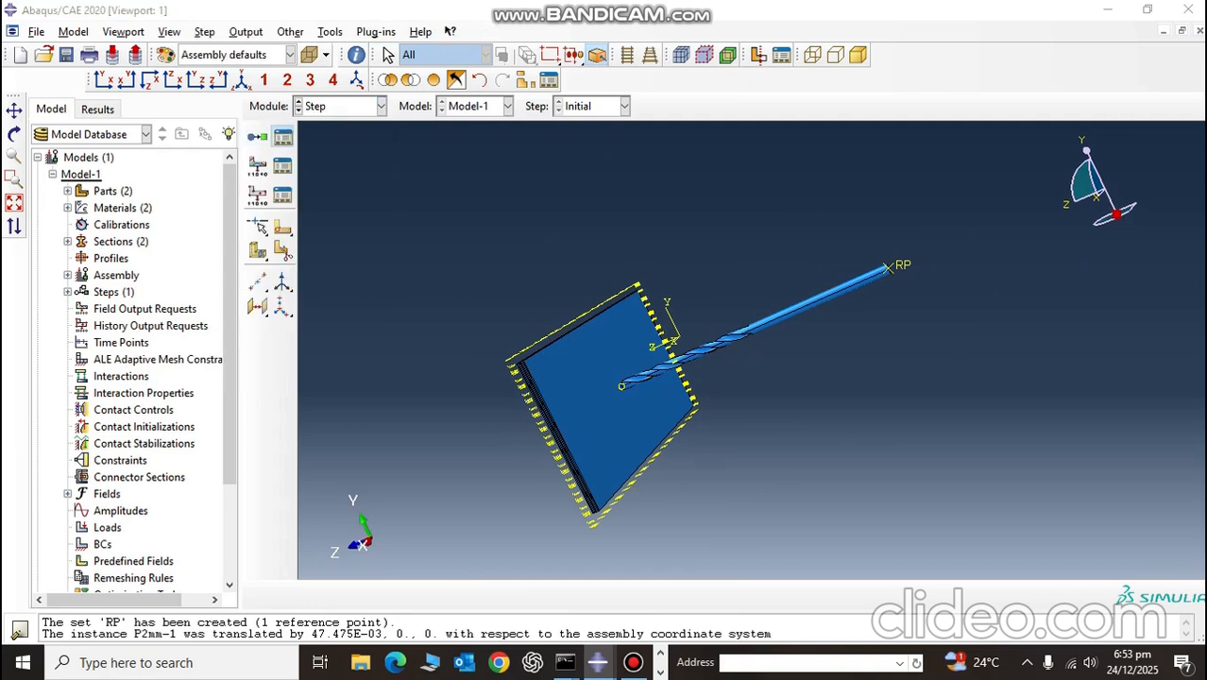
pyautogui.click(283, 136)
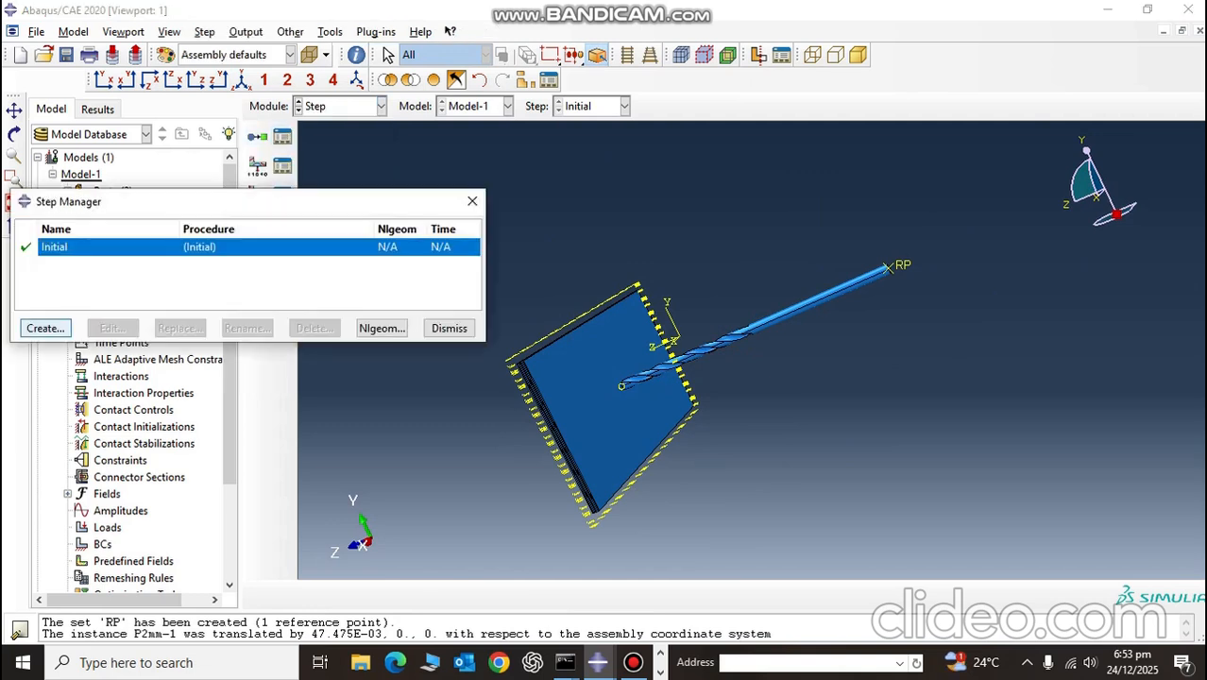
pyautogui.click(46, 327)
pyautogui.moveTo(62, 227); pyautogui.dragTo(140, 108)
pyautogui.scroll(4, 184, 364)
pyautogui.click(138, 368)
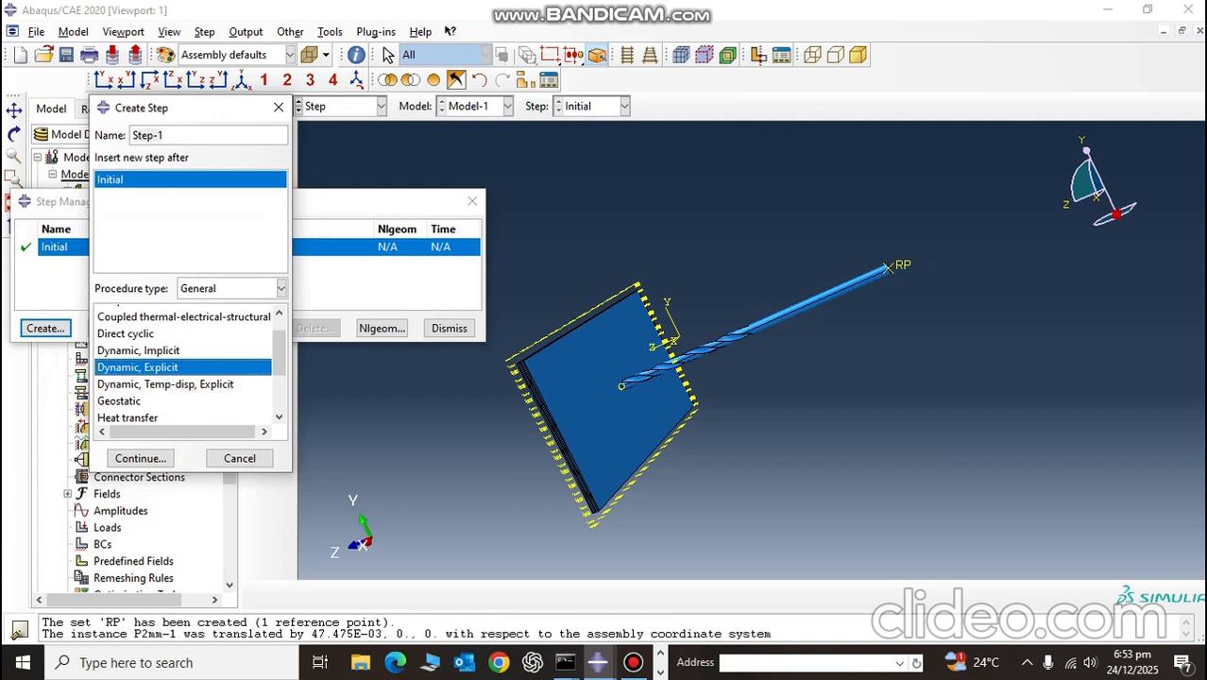
pyautogui.click(281, 288)
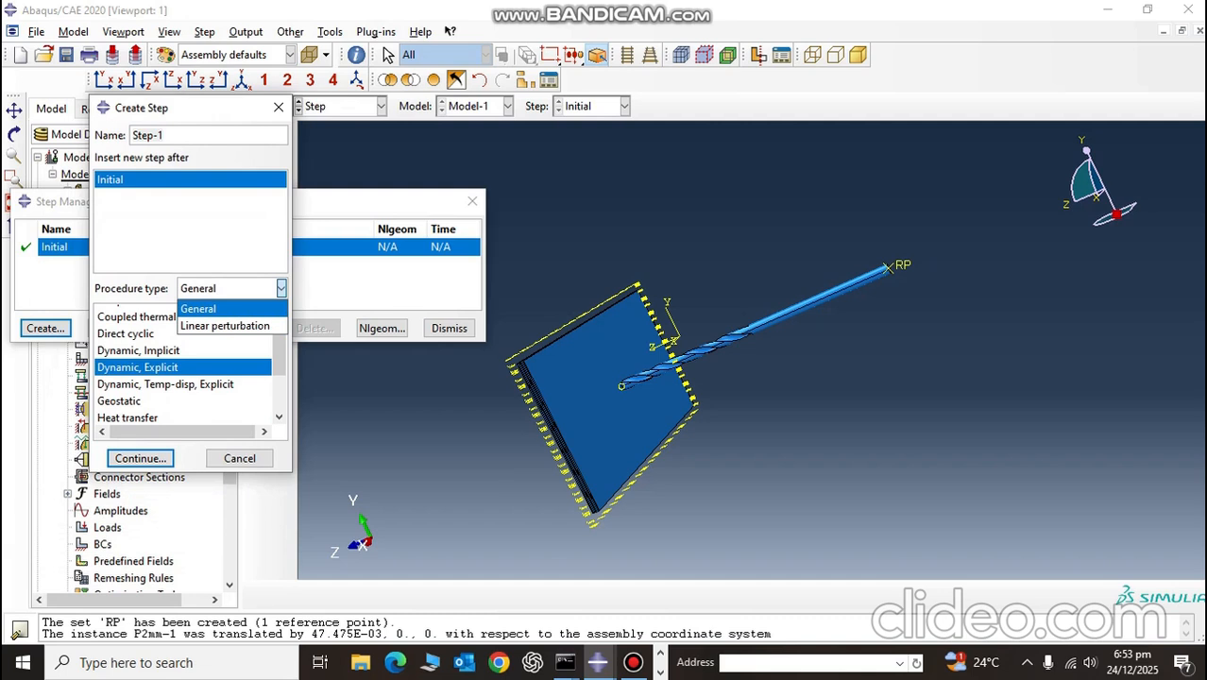
pyautogui.click(223, 309)
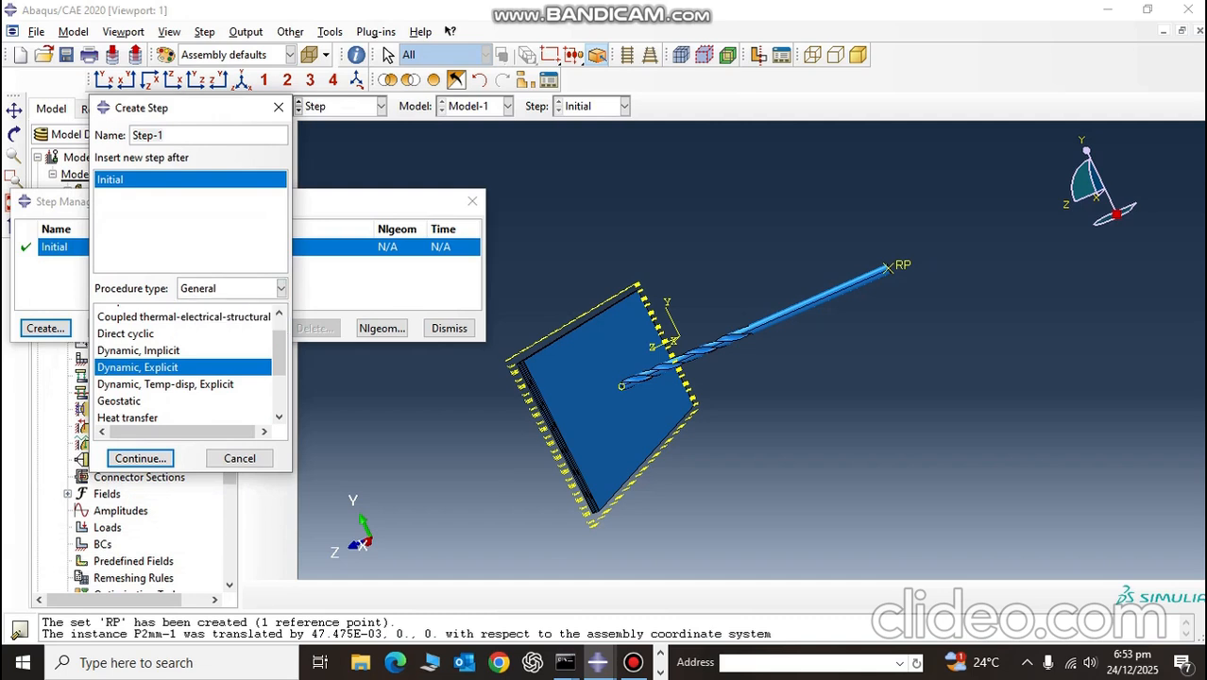
pyautogui.click(140, 458)
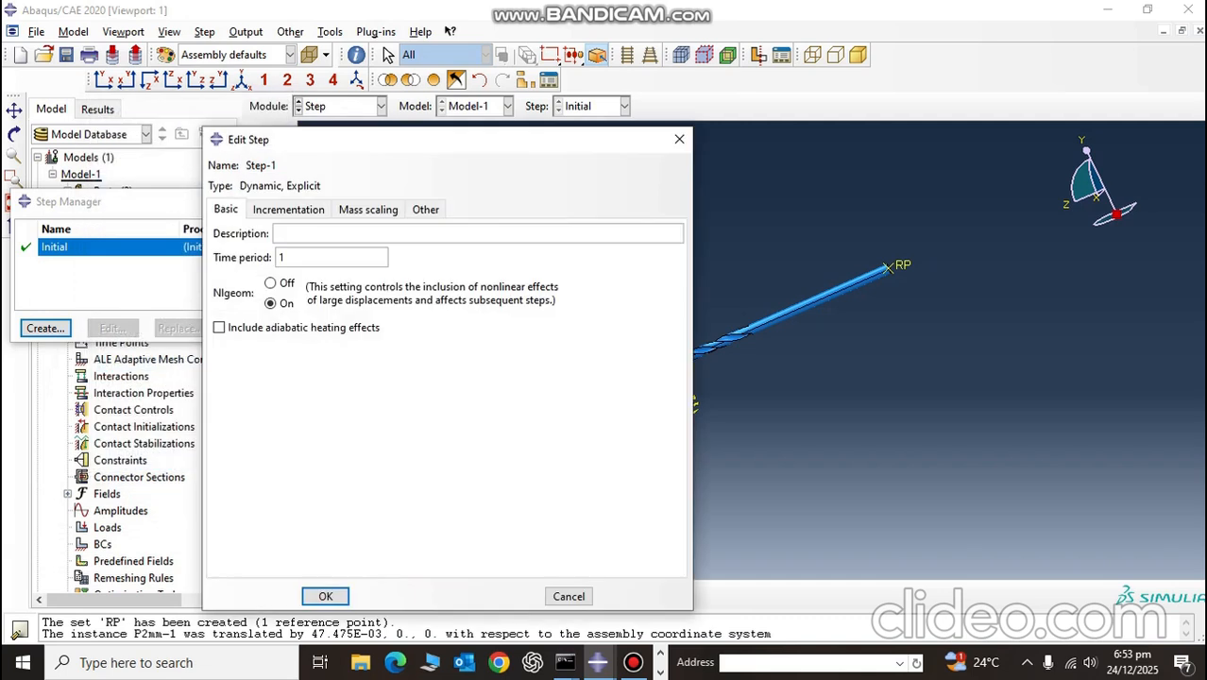
# Step: Set Step-1's time period to 25 and accept the step with the default incrementation, mass scaling and bulk viscosity settings
pyautogui.moveTo(287, 258); pyautogui.dragTo(277, 258)
pyautogui.write('25')
pyautogui.click(288, 209)
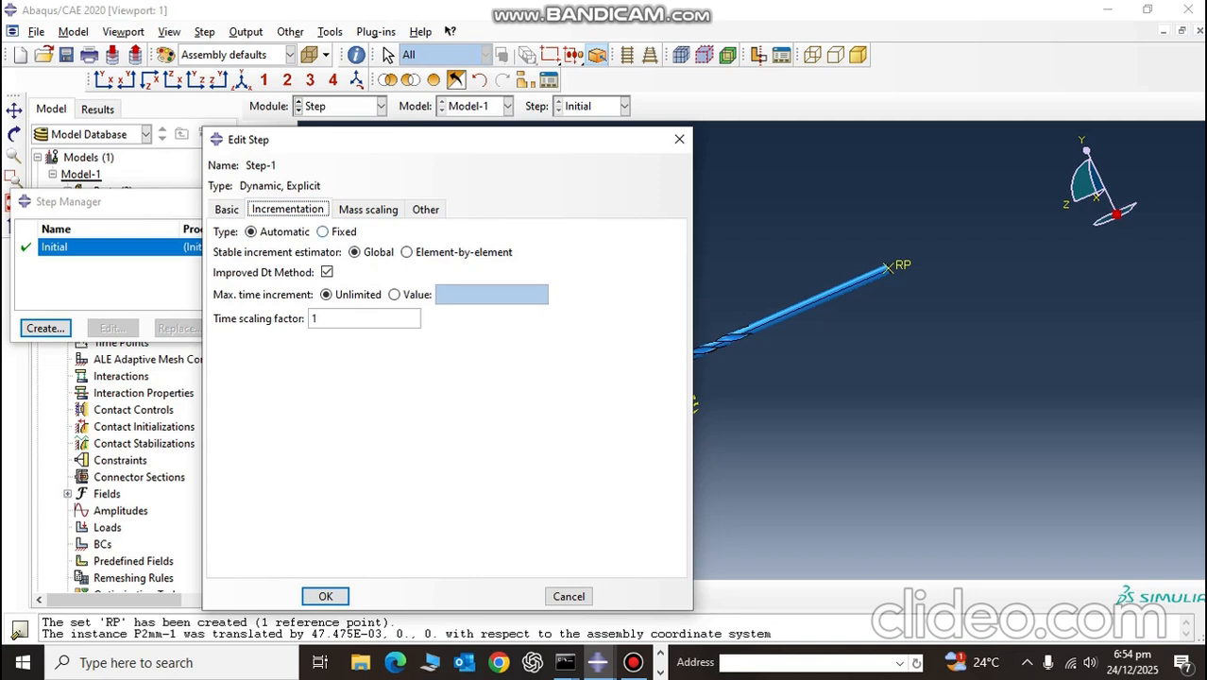
pyautogui.click(368, 209)
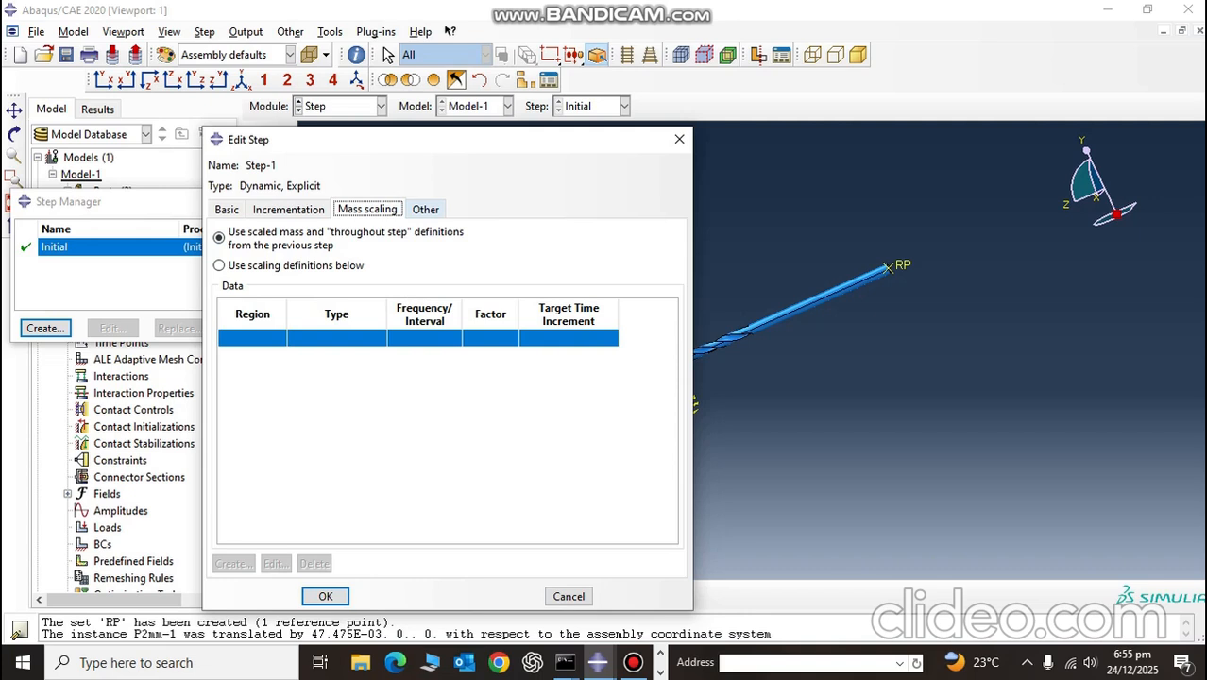
pyautogui.click(425, 210)
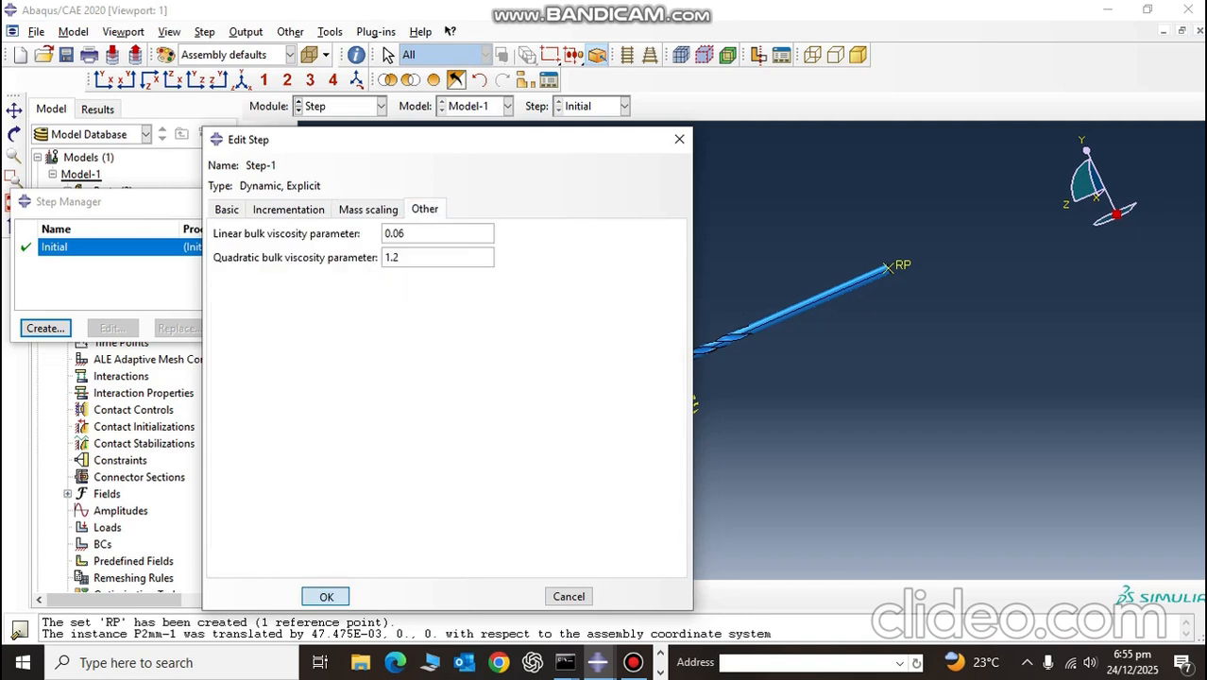
pyautogui.click(325, 597)
pyautogui.click(442, 326)
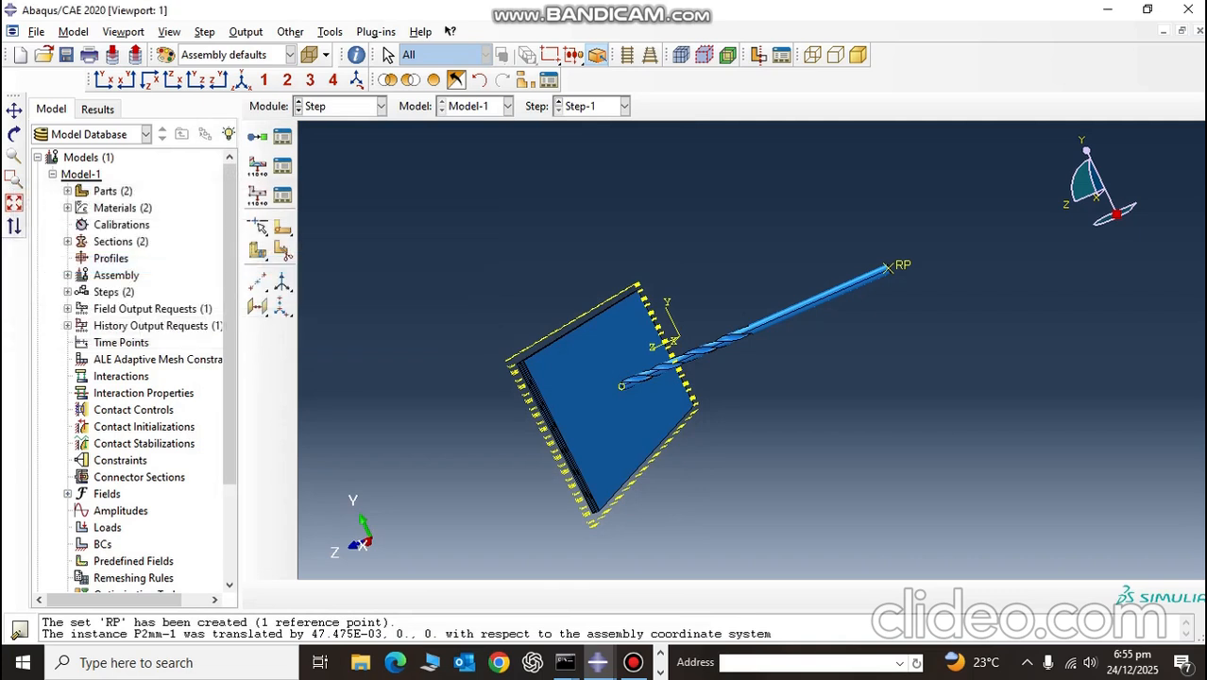
# Step: Open field output request F-Output-1 for editing and clear its list of output variables
pyautogui.click(282, 165)
pyautogui.click(405, 309)
pyautogui.moveTo(322, 263); pyautogui.dragTo(21, 263)
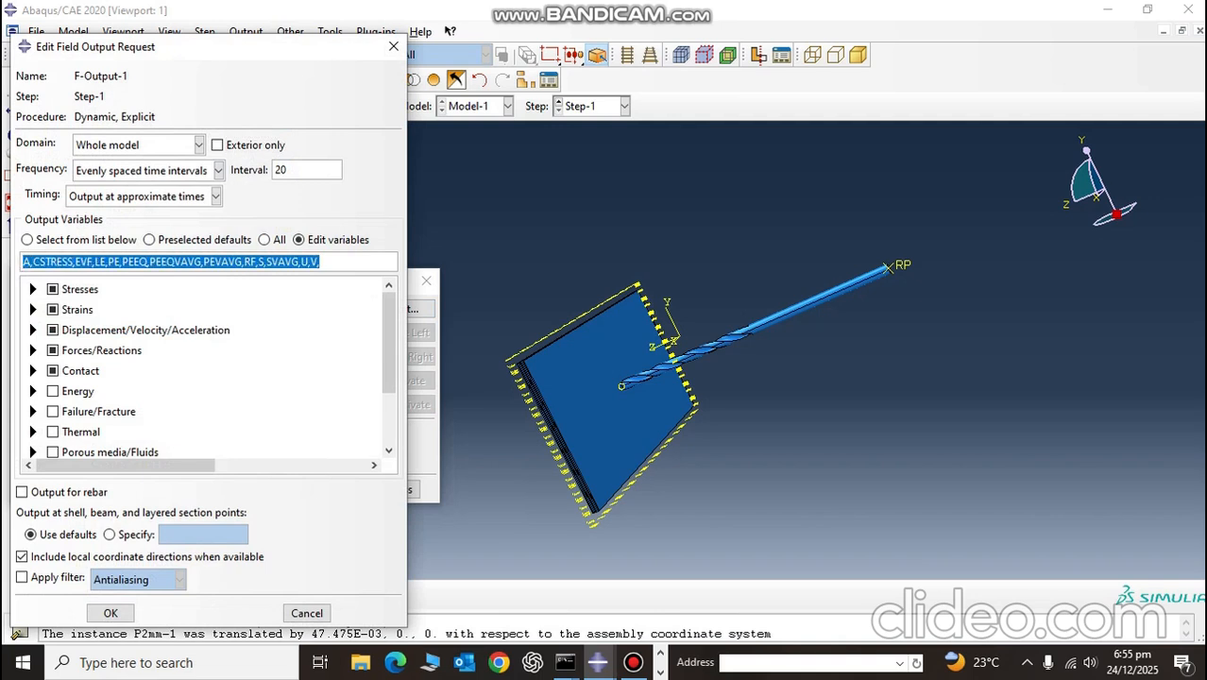
pyautogui.press('BackSpace')
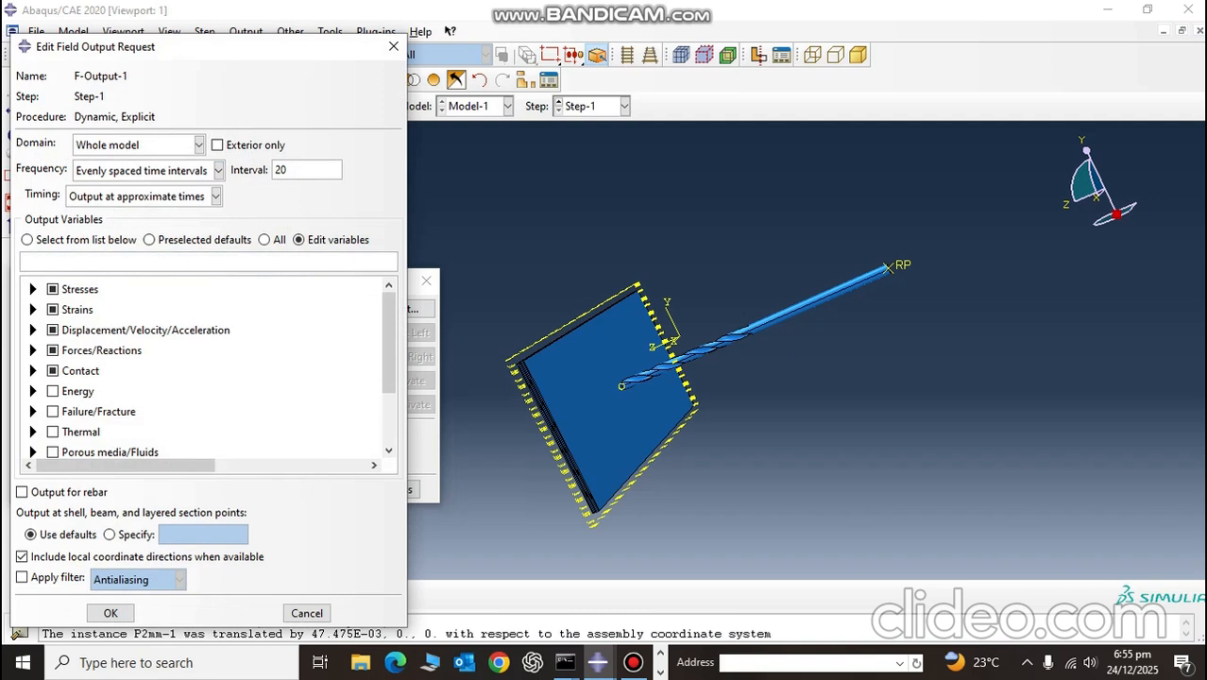
# Step: Switch to the reference Abaqus model database, discard the edits to the epoxy material and go to the Step module
pyautogui.hotkey('alt', 'Tab')
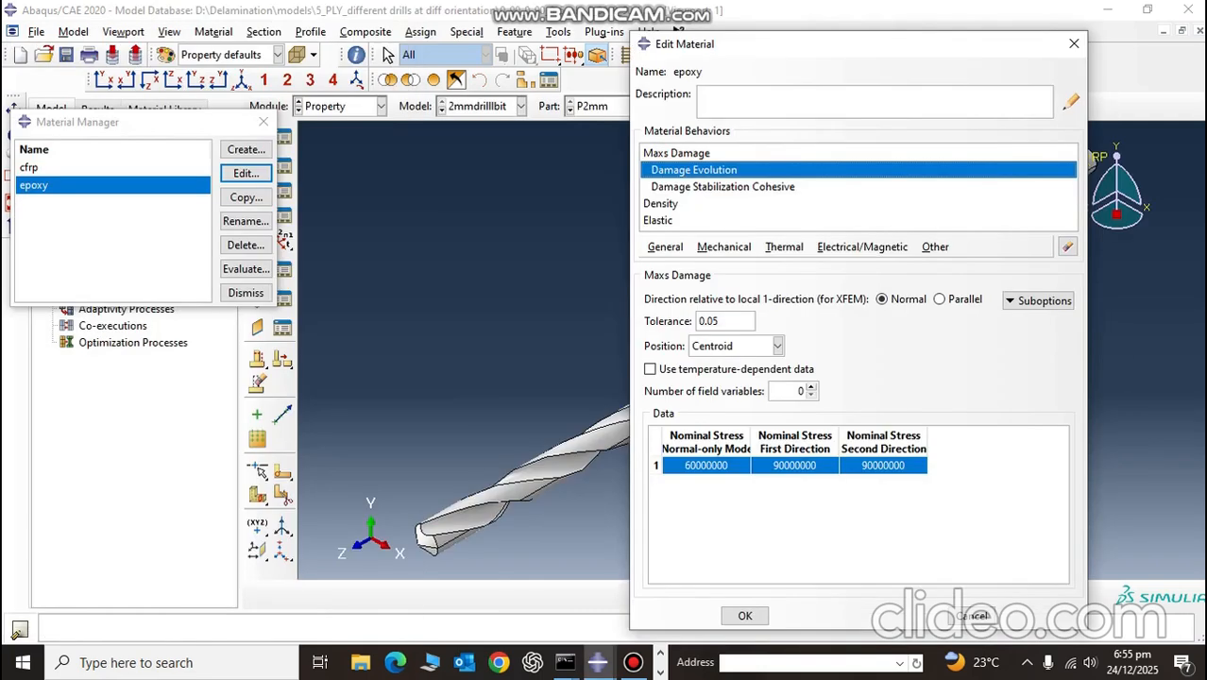
pyautogui.click(264, 122)
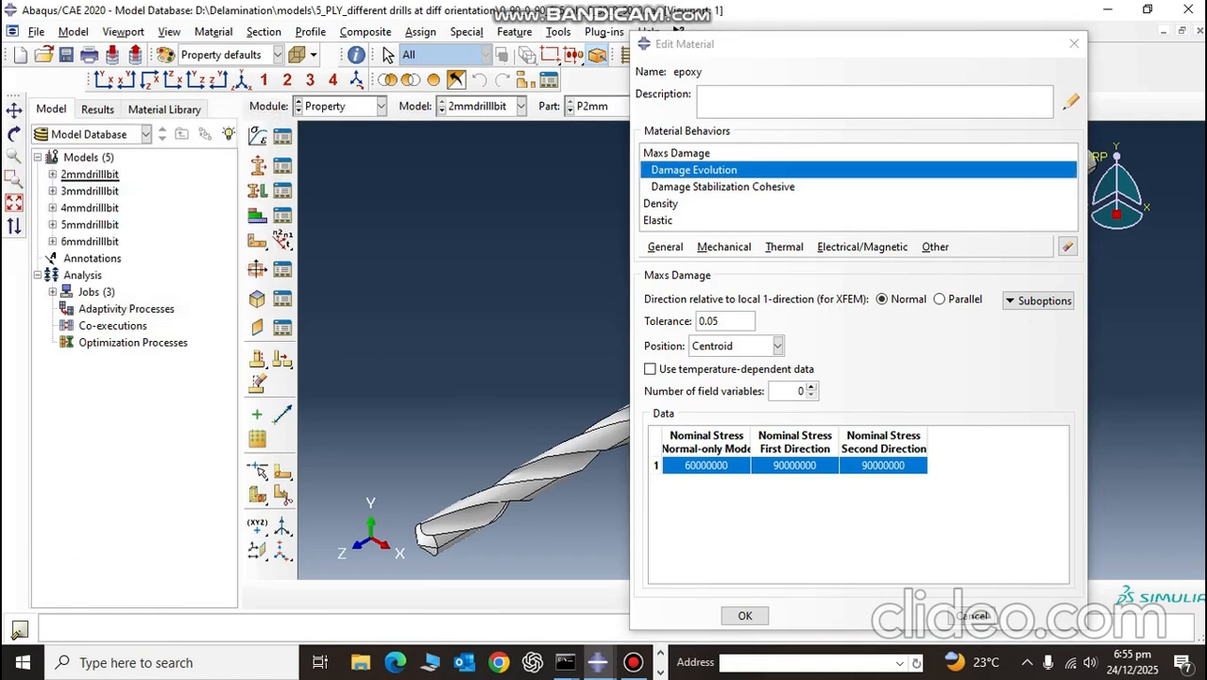
pyautogui.click(1075, 43)
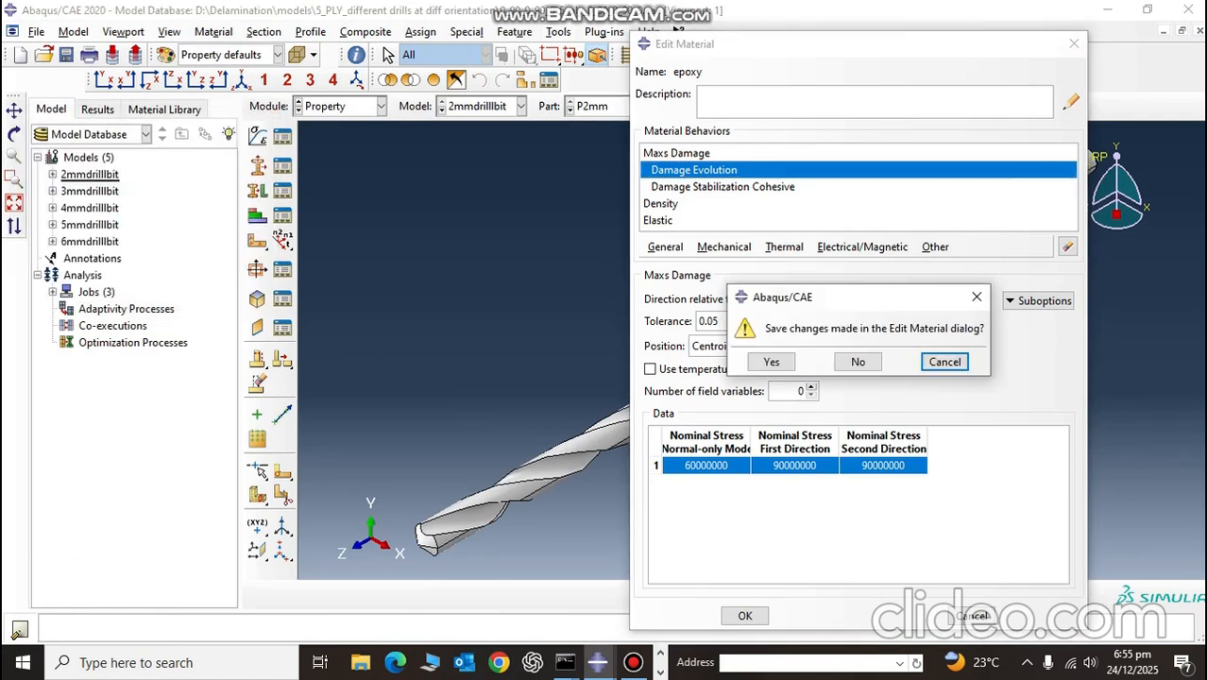
pyautogui.click(857, 362)
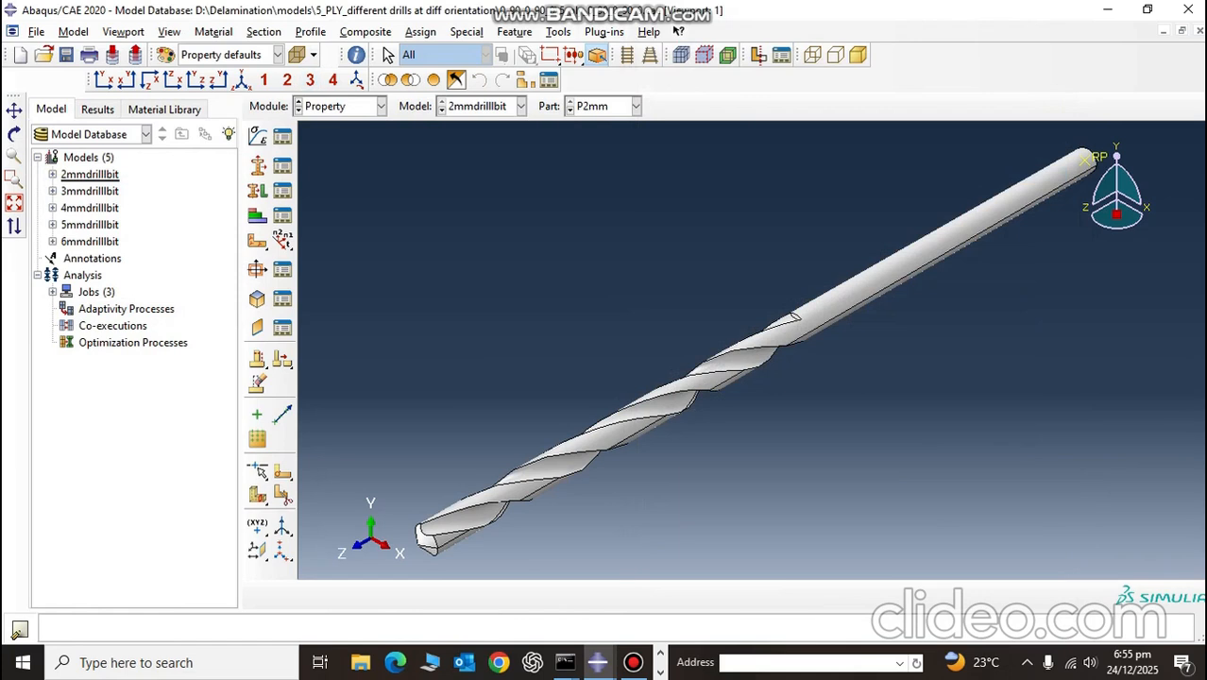
pyautogui.click(380, 106)
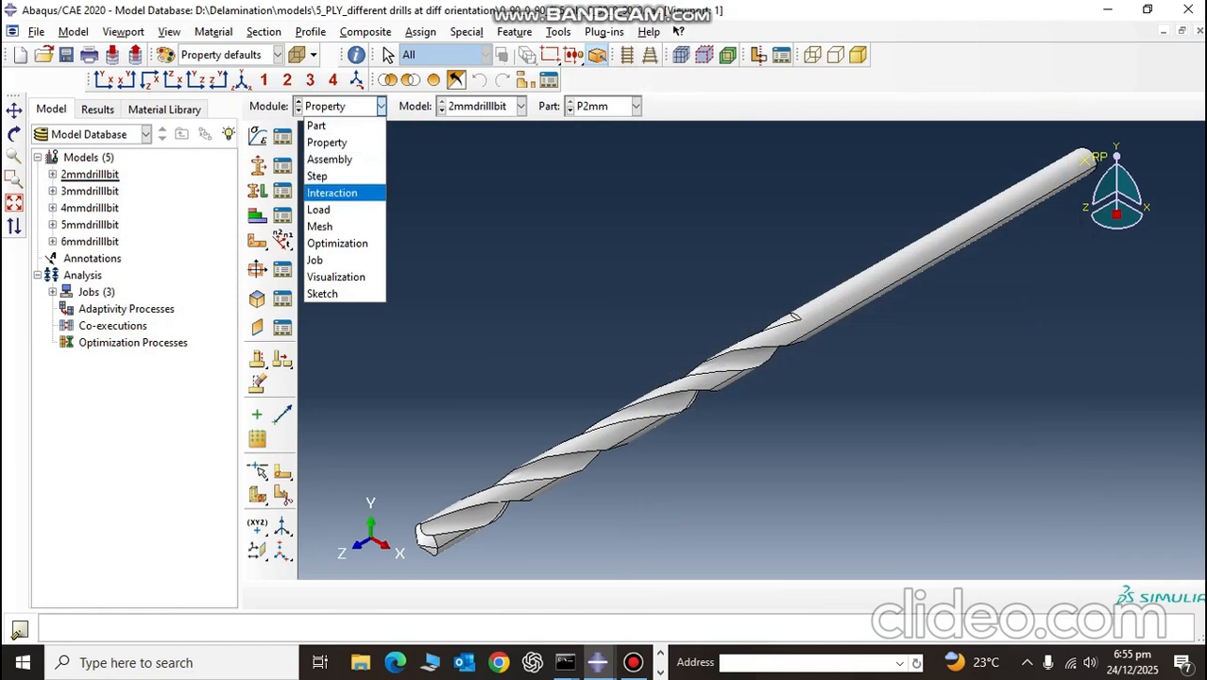
pyautogui.click(318, 175)
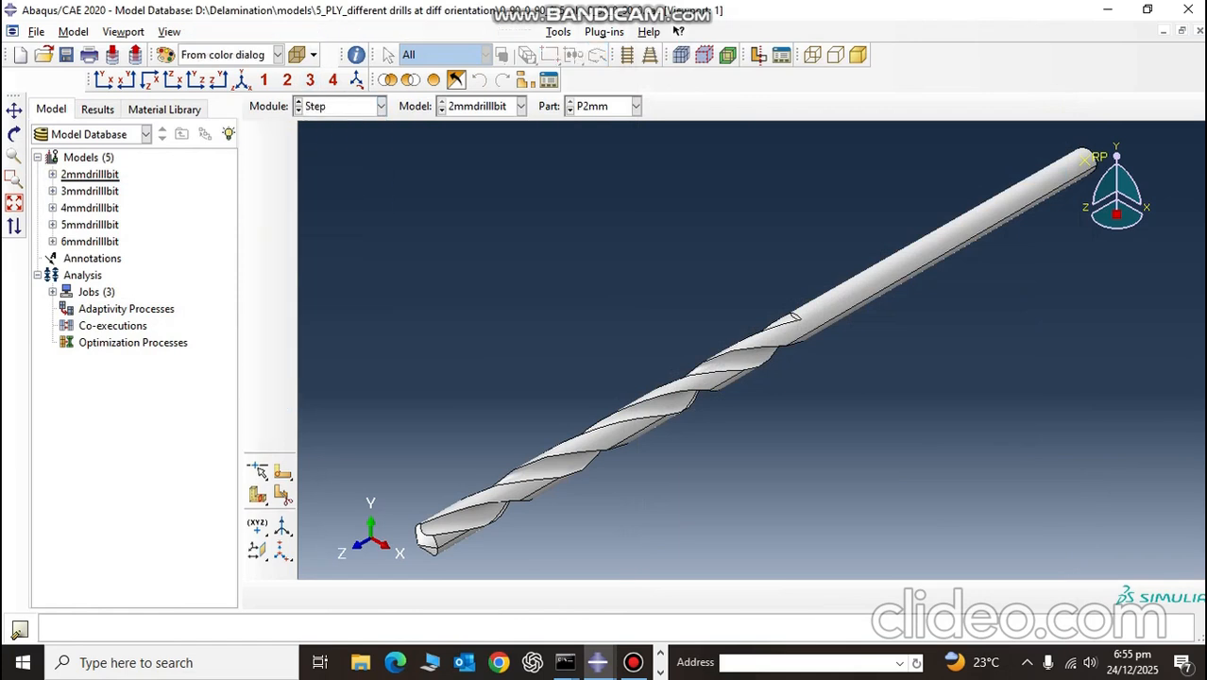
# Step: Copy the output variable list from F-Output-1 in the reference model 2mmdrilllbit into Model-1's F-Output-1
pyautogui.click(283, 166)
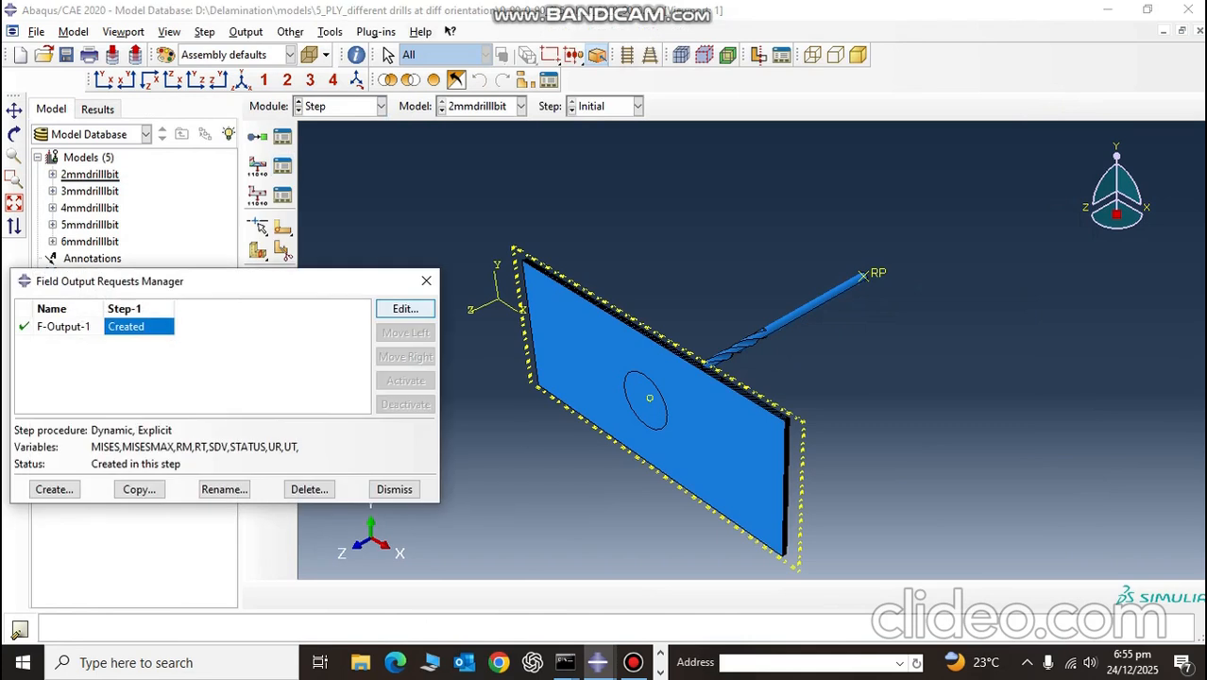
pyautogui.click(405, 310)
pyautogui.click(231, 262)
pyautogui.hotkey('ctrl', 'a')
pyautogui.hotkey('ctrl', 'c')
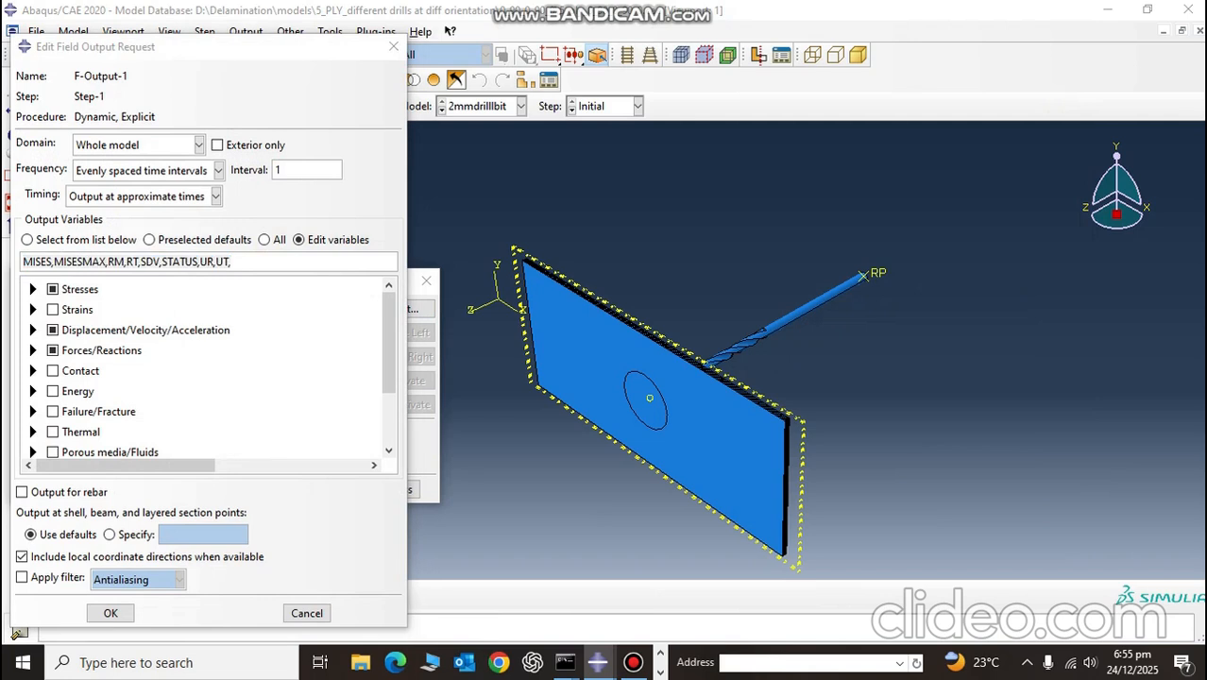
pyautogui.hotkey('alt', 'Tab')
pyautogui.hotkey('ctrl', 'v')
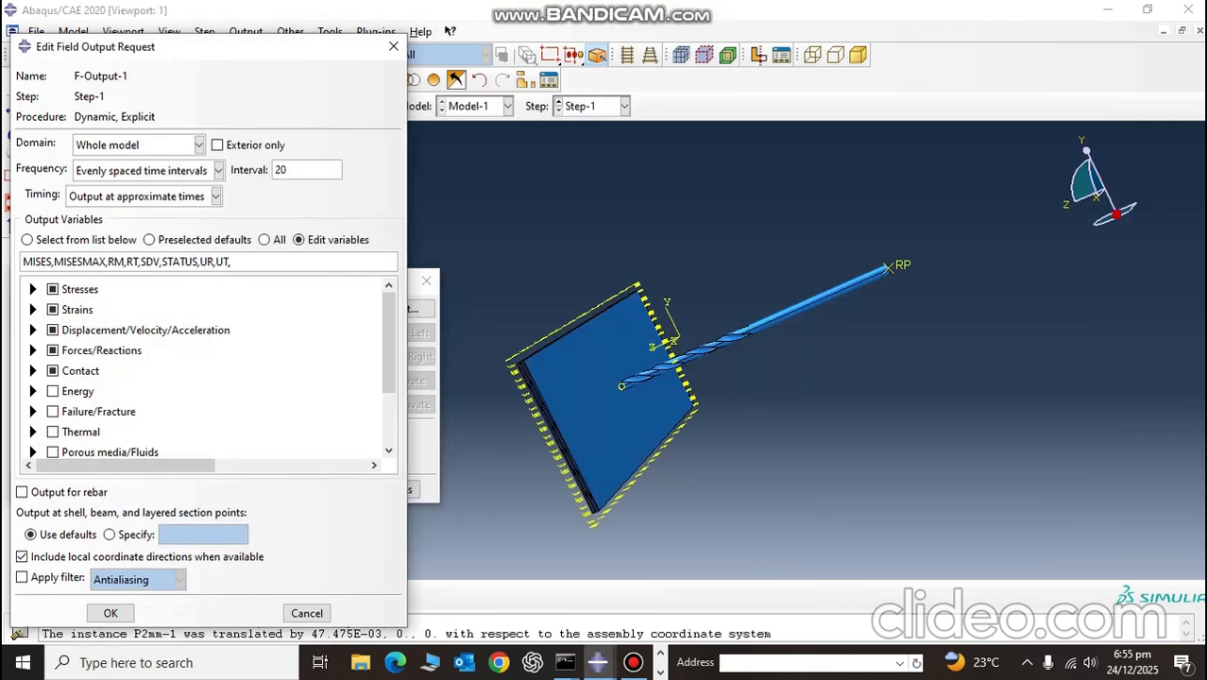
# Step: Clear F-Output-1's preselected variable categories and paste MISES,MISESMAX,RM,RT,SDV,STATUS,UR,UT as its output variables again
pyautogui.press('BackSpace')
pyautogui.click(52, 310)
pyautogui.click(52, 330)
pyautogui.click(52, 351)
pyautogui.click(52, 290)
pyautogui.click(52, 371)
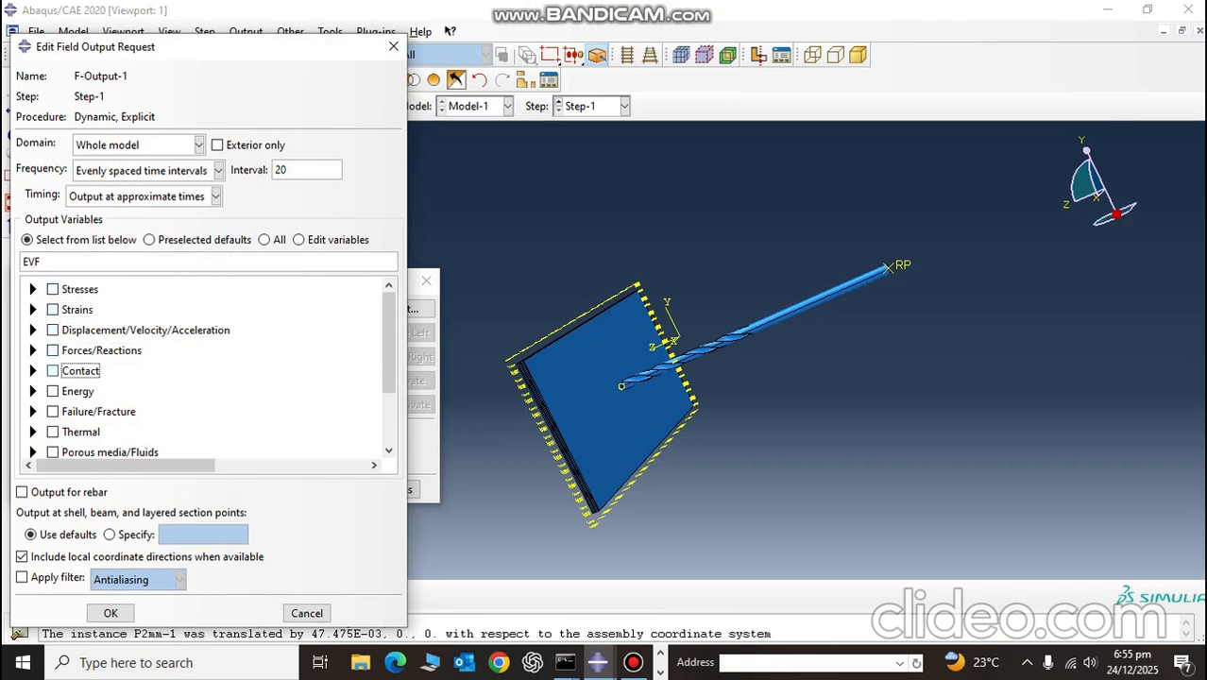
pyautogui.scroll(-1, 207, 369)
pyautogui.scroll(-1, 208, 378)
pyautogui.click(52, 406)
pyautogui.hotkey('ctrl', 'v')
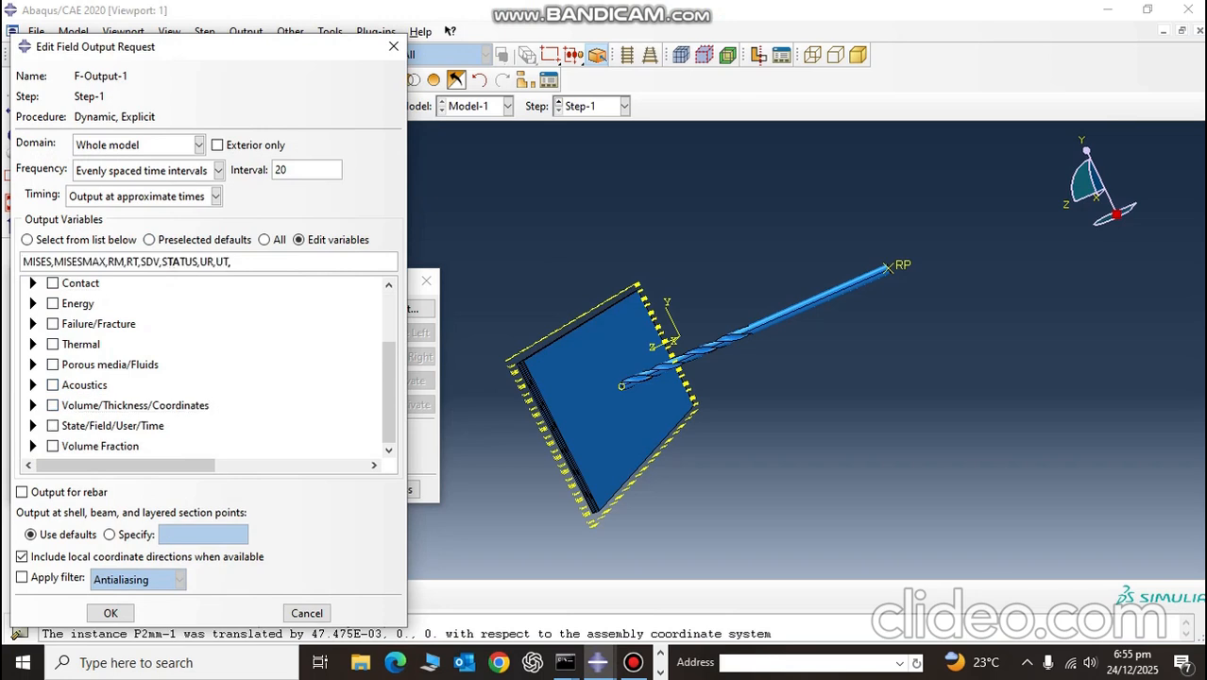
# Step: Examine the SDV and STATUS entries in F-Output-1's output variable list
pyautogui.press('Left')
pyautogui.press('Left')
pyautogui.press('Left')
pyautogui.press('Left')
pyautogui.press('Left')
pyautogui.press('Left')
pyautogui.hotkey('shift', 'Right')
pyautogui.hotkey('shift', 'Right')
pyautogui.hotkey('shift', 'Right')
pyautogui.hotkey('shift', 'Right')
pyautogui.hotkey('shift', 'Right')
pyautogui.hotkey('shift', 'Right')
pyautogui.hotkey('shift', 'Right')
pyautogui.hotkey('shift', 'Right')
pyautogui.hotkey('shift', 'Right')
pyautogui.hotkey('shift', 'Right')
pyautogui.hotkey('shift', 'Right')
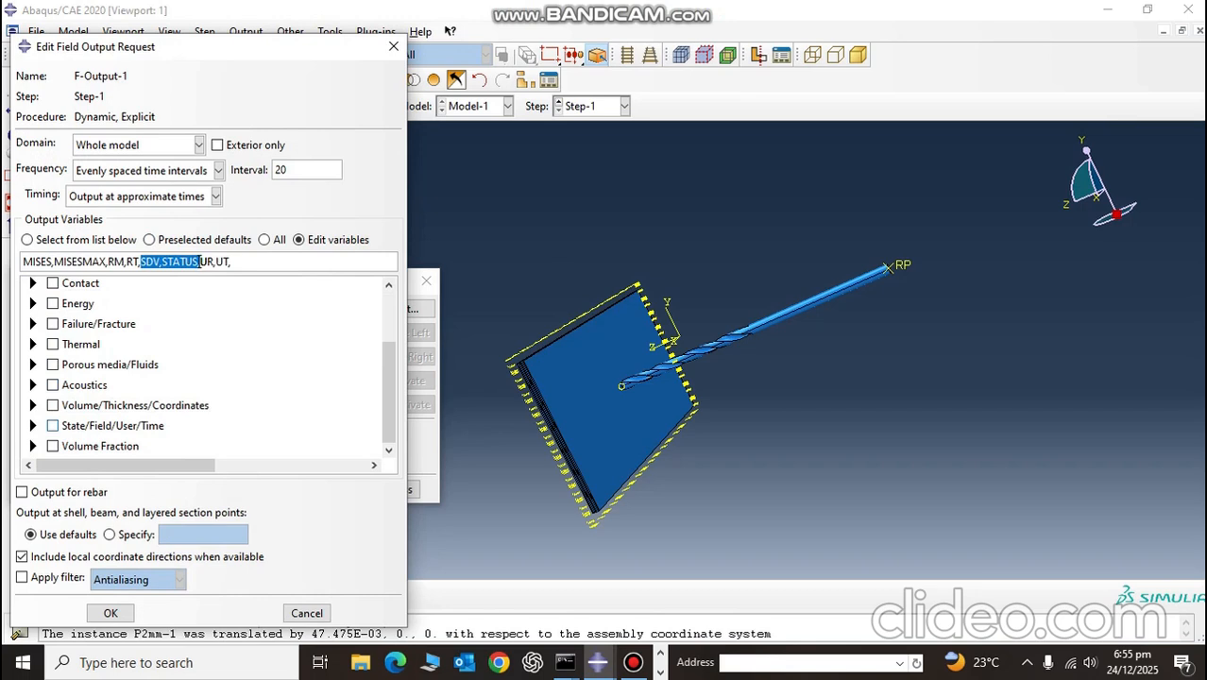
pyautogui.click(229, 262)
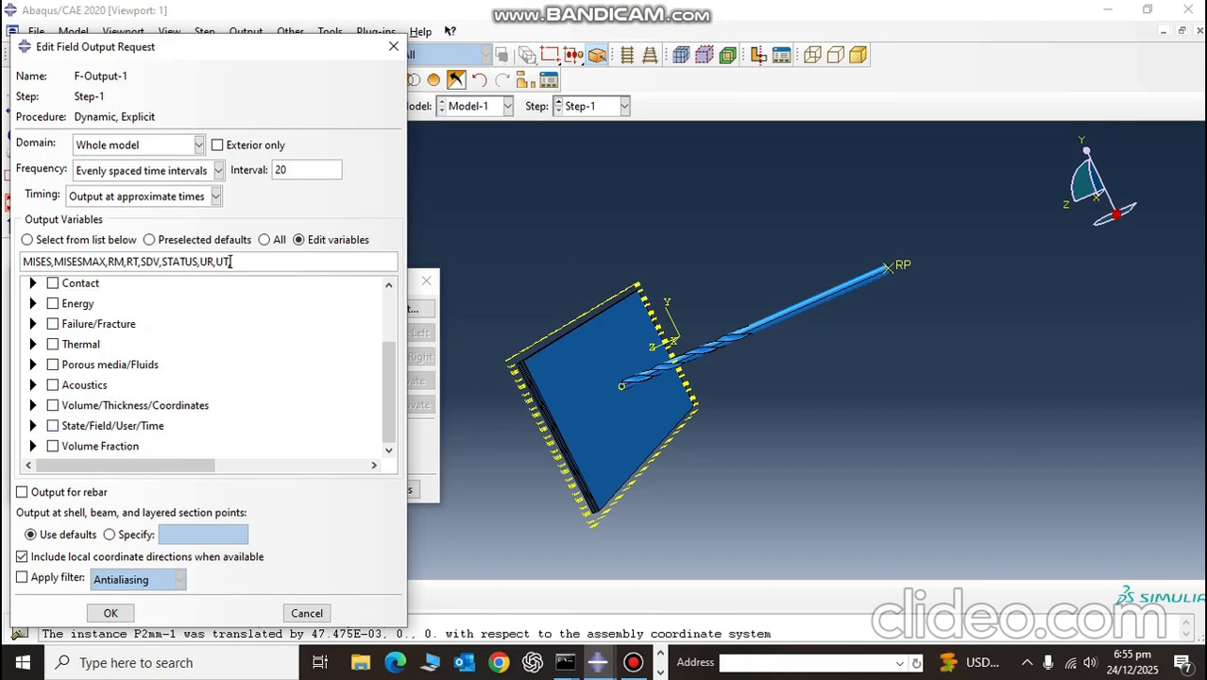
# Step: Set F-Output-1's frequency to every x units of time with x = .0025, accept the request and close its manager
pyautogui.click(219, 170)
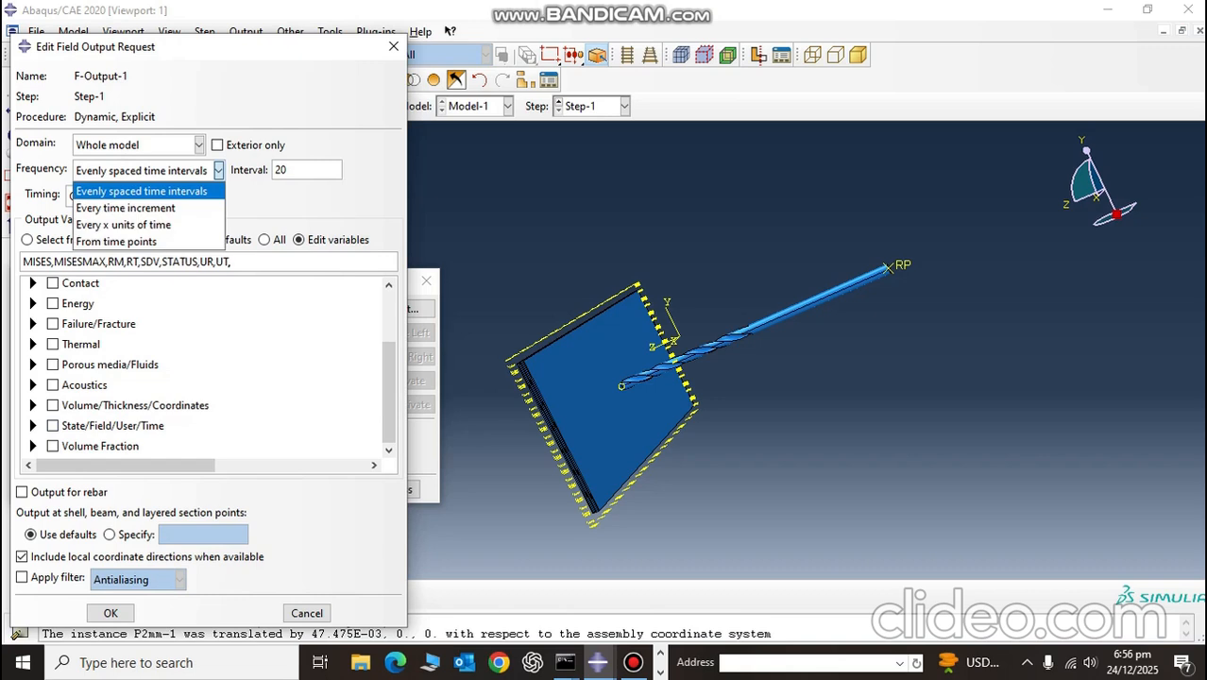
pyautogui.click(156, 225)
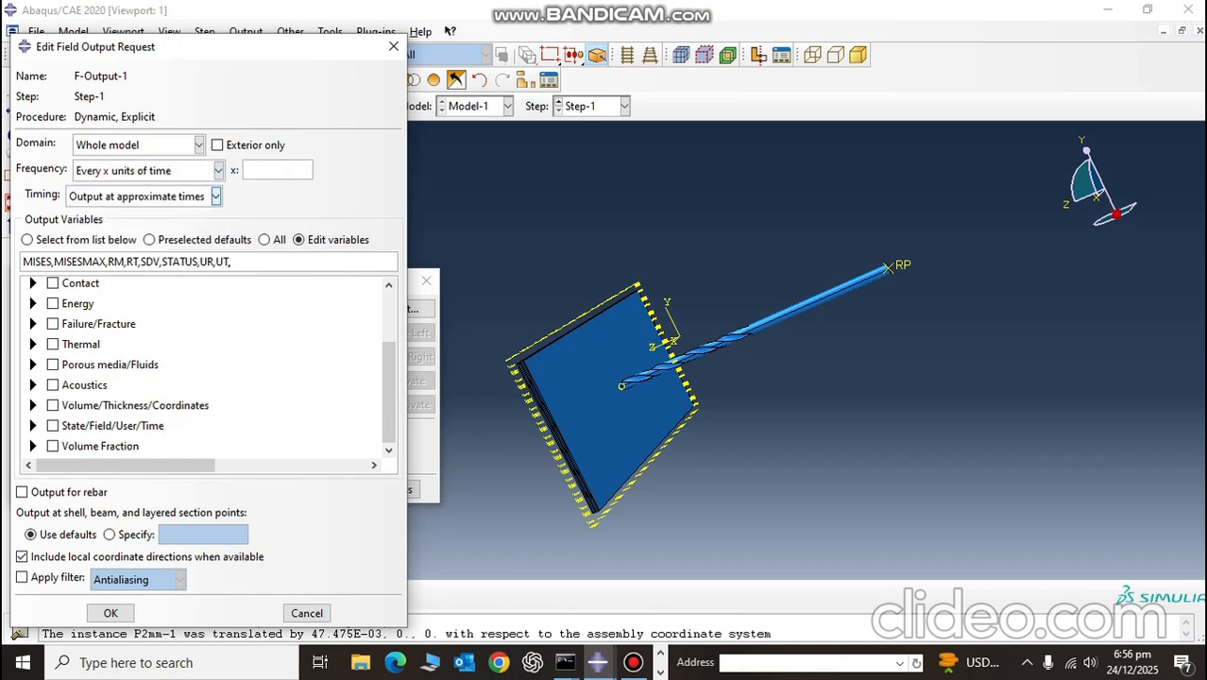
pyautogui.click(246, 170)
pyautogui.write('.0025')
pyautogui.click(218, 171)
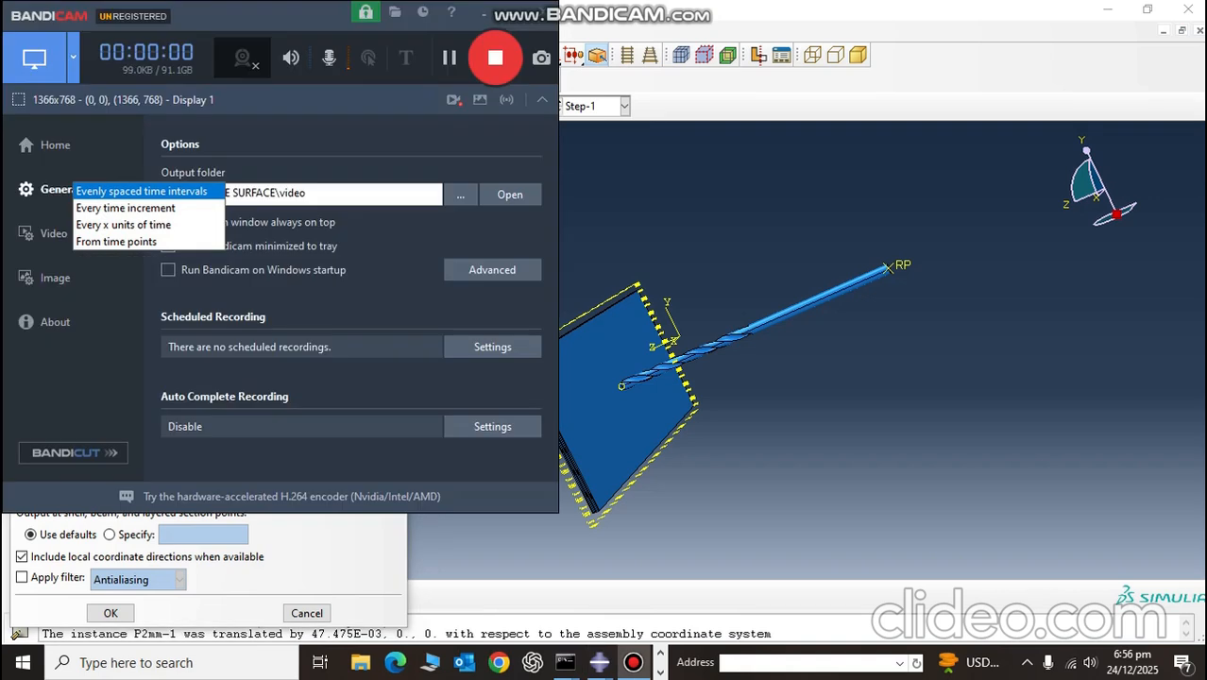
pyautogui.click(485, 14)
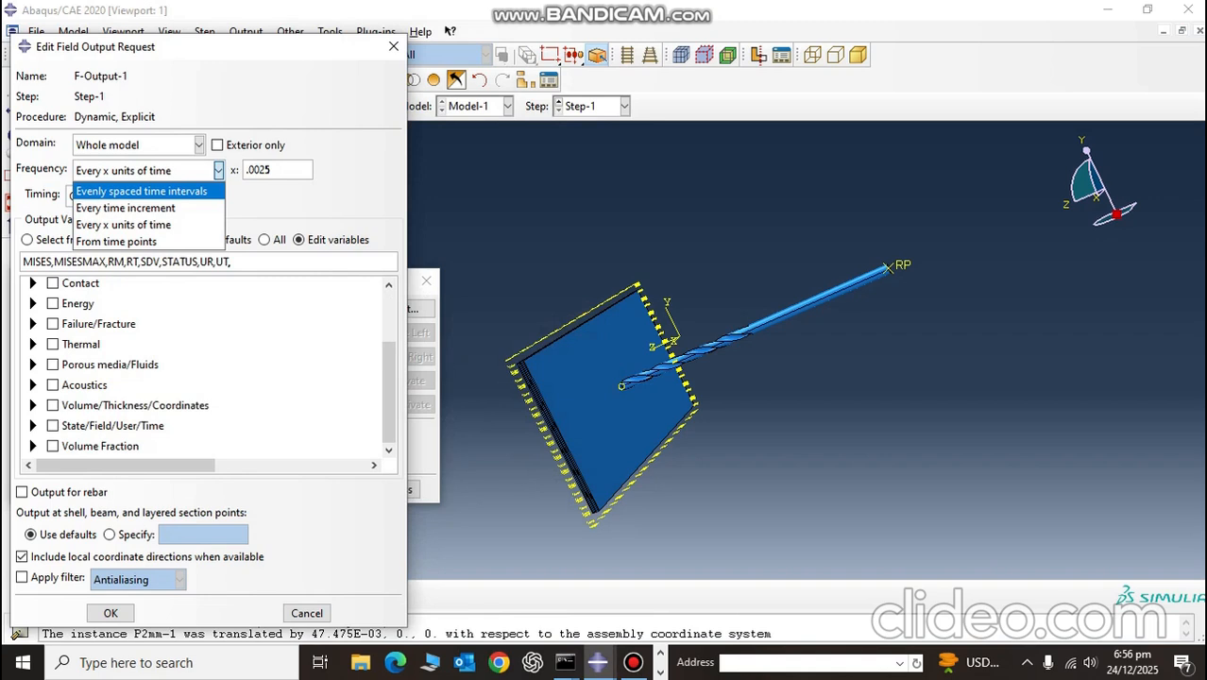
pyautogui.press('Down')
pyautogui.press('Down')
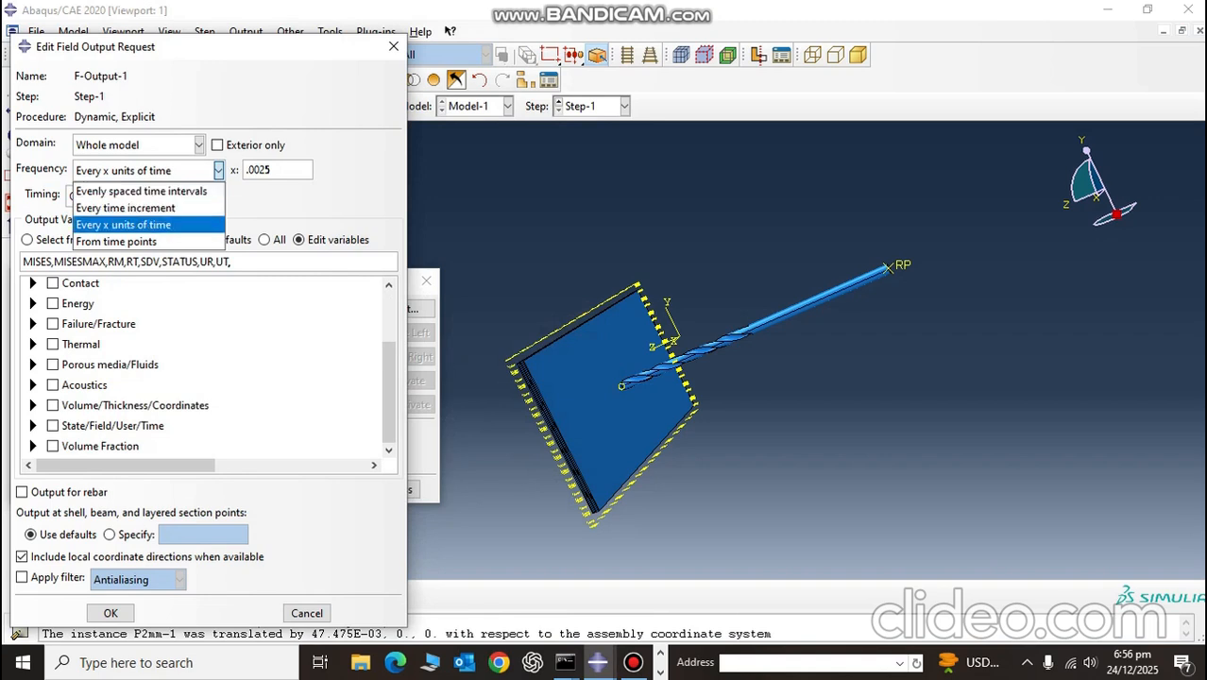
pyautogui.press('Return')
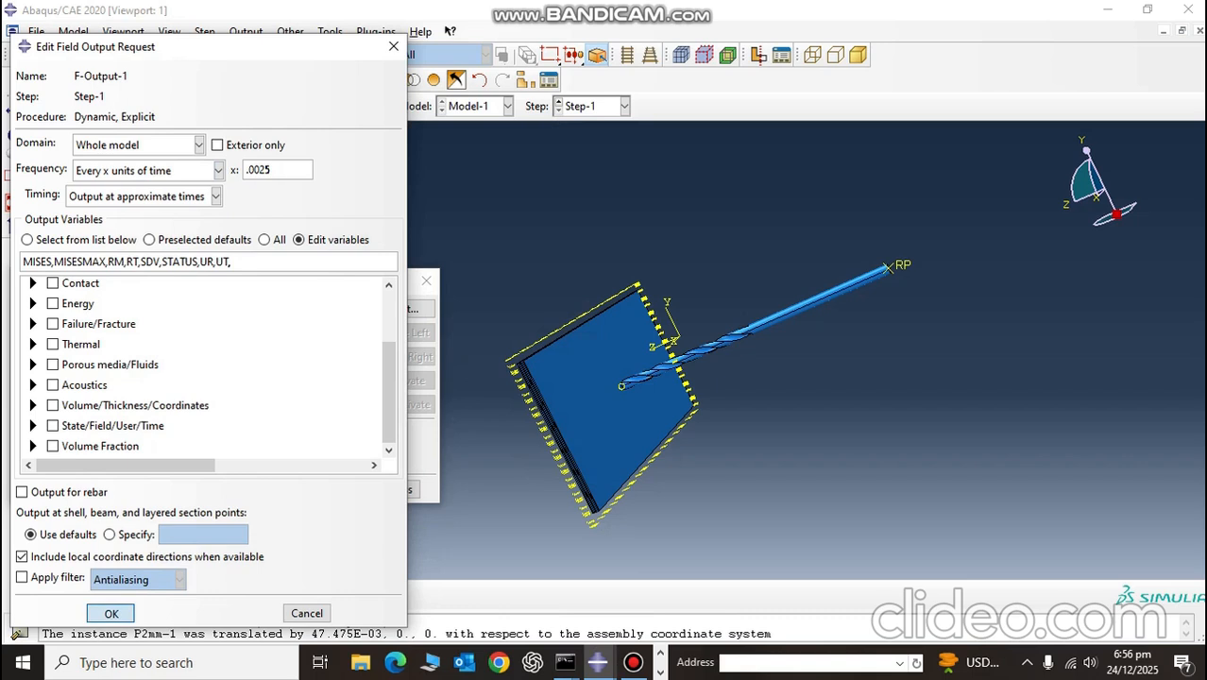
pyautogui.click(110, 613)
pyautogui.click(426, 280)
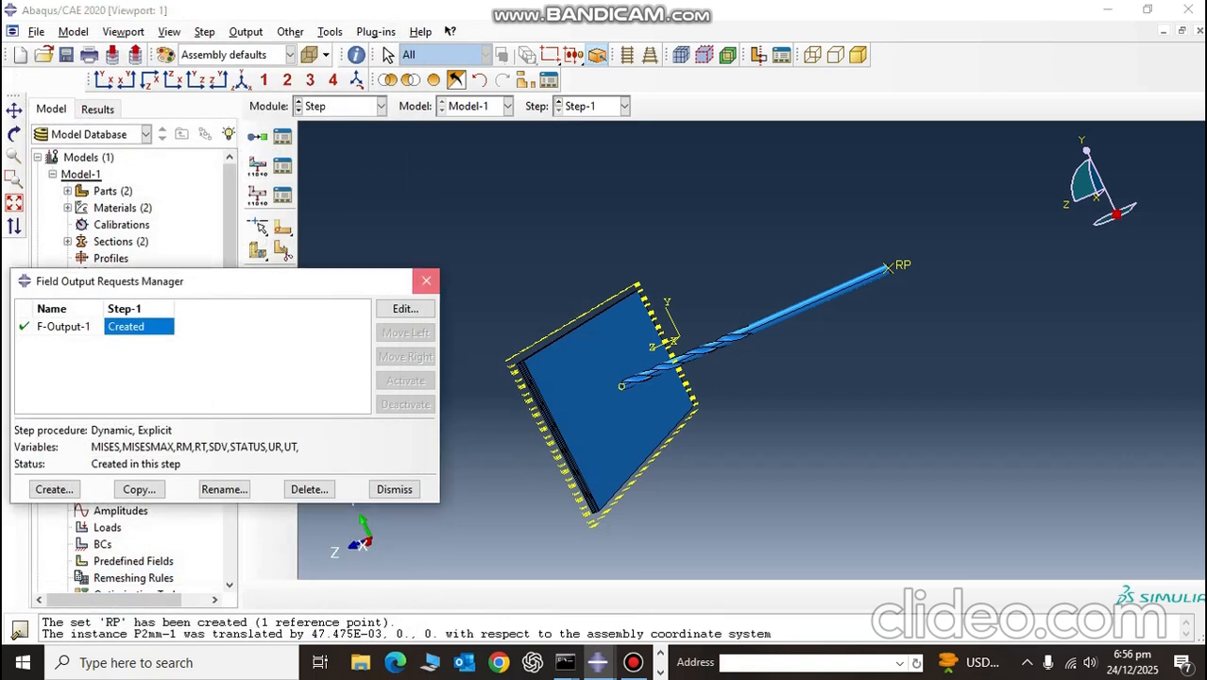
# Step: Open history output request H-Output-1 for editing and clear its list of output variables
pyautogui.click(282, 196)
pyautogui.click(405, 362)
pyautogui.click(287, 241)
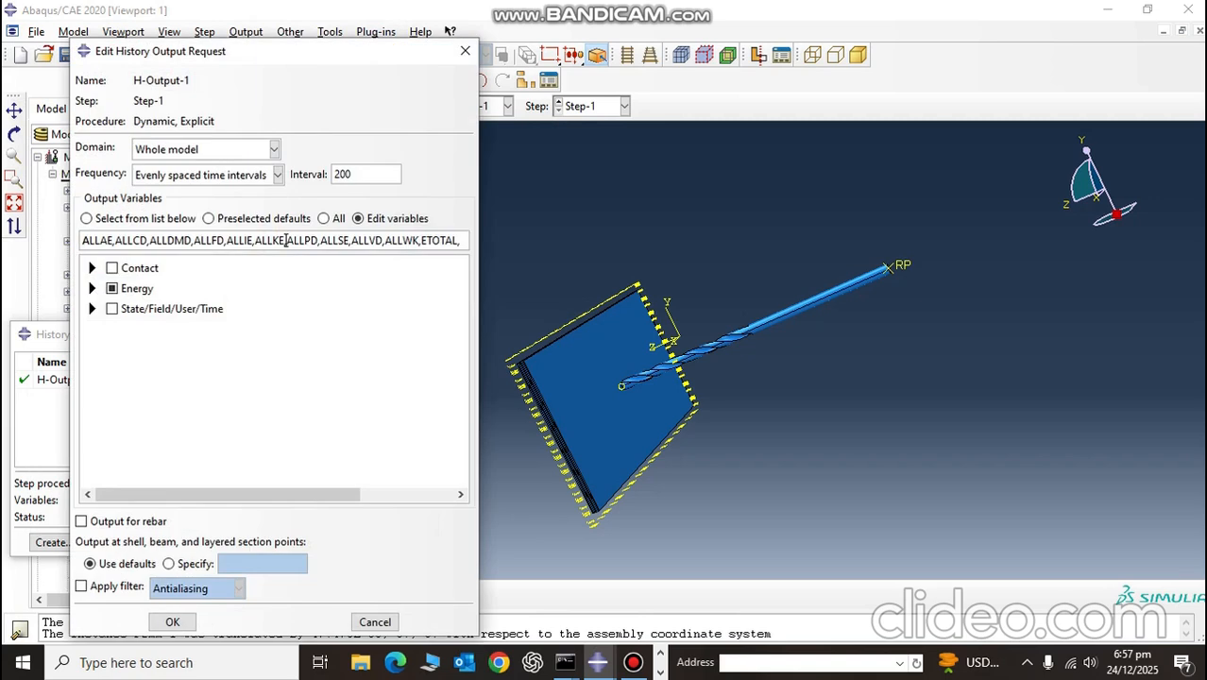
pyautogui.hotkey('ctrl', 'a')
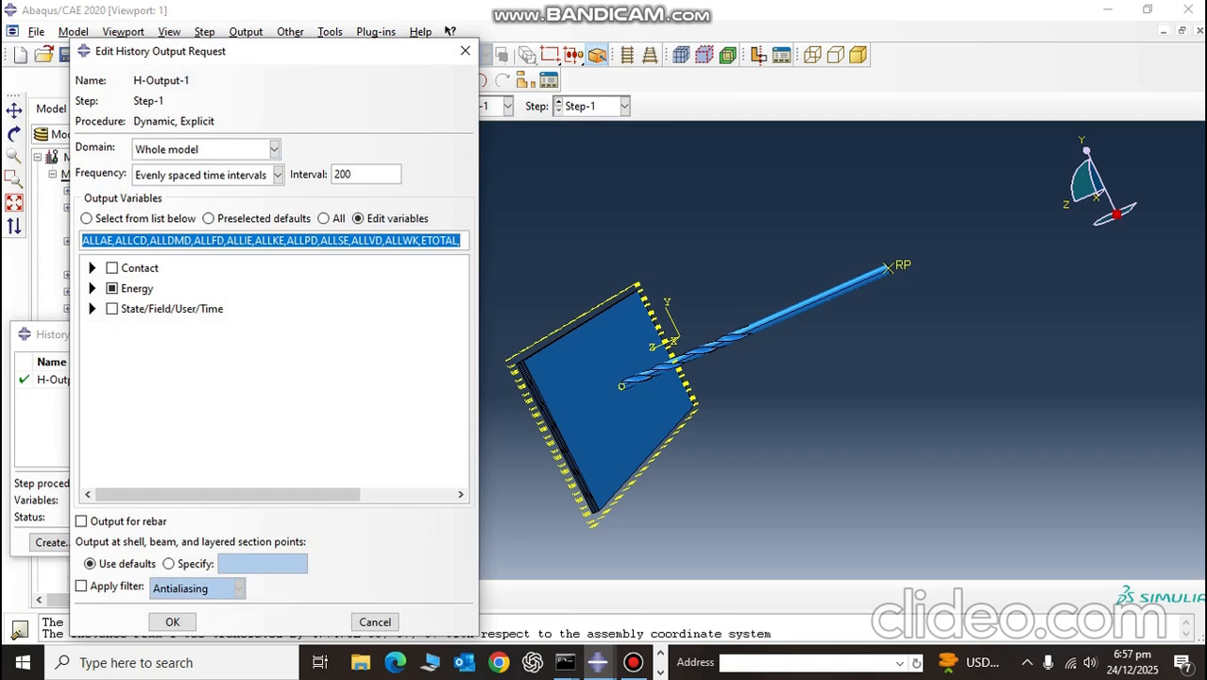
pyautogui.press('Delete')
# Step: In the reference model database, discard the edits to F-Output-1 and close the Field Output Requests Manager
pyautogui.hotkey('alt', 'Tab')
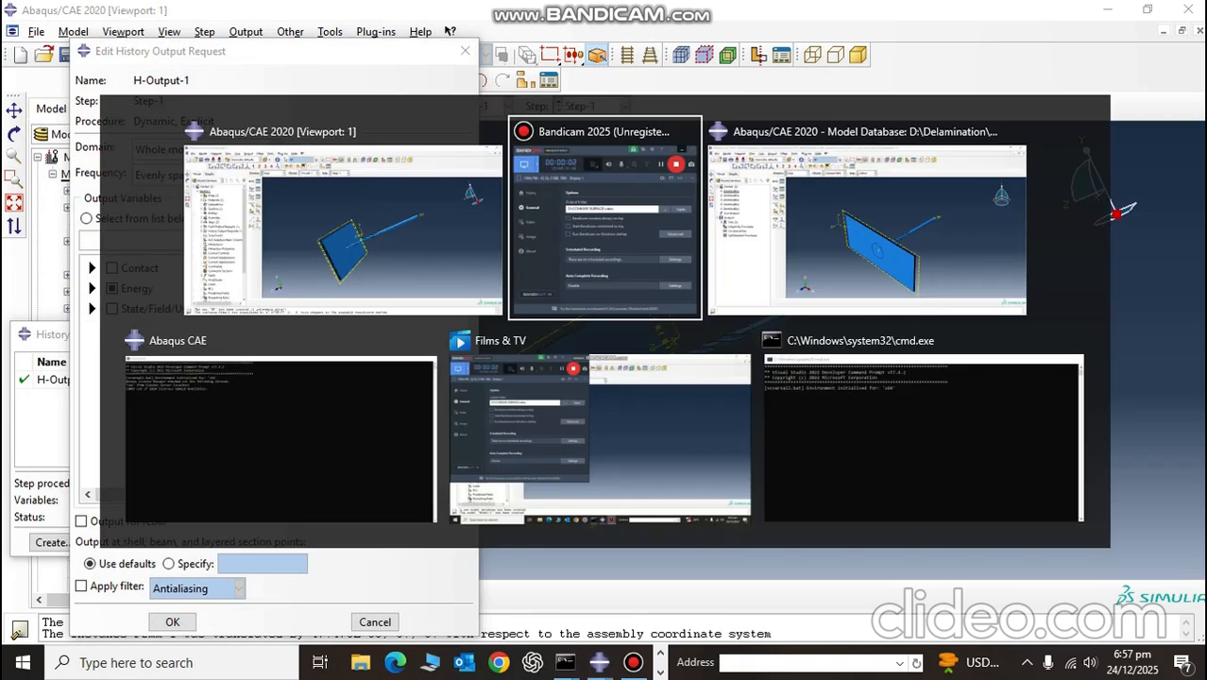
pyautogui.hotkey('alt', 'Tab')
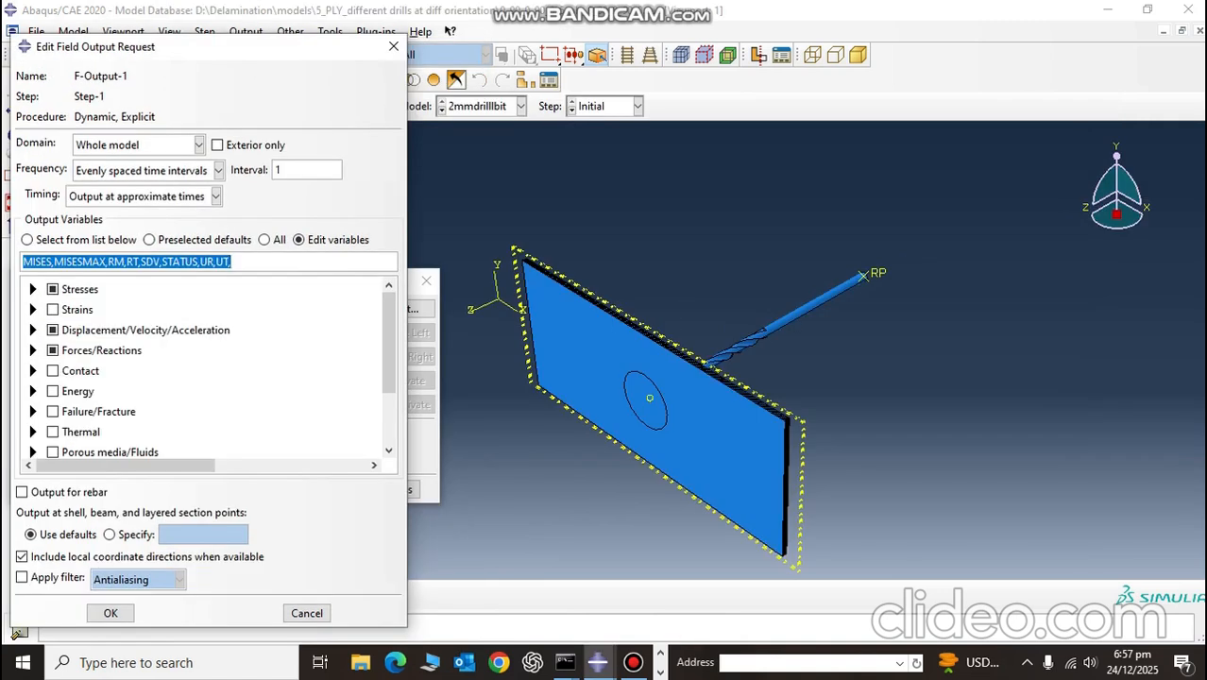
pyautogui.click(393, 46)
pyautogui.press('Left')
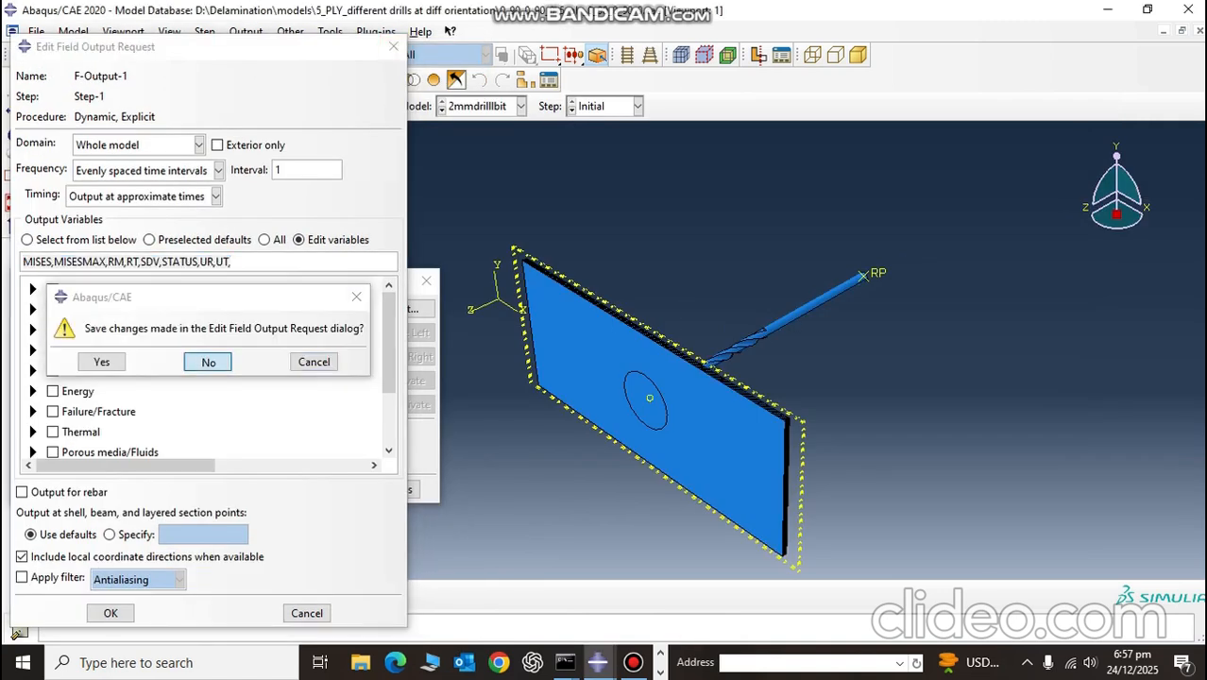
pyautogui.press('Return')
pyautogui.click(426, 281)
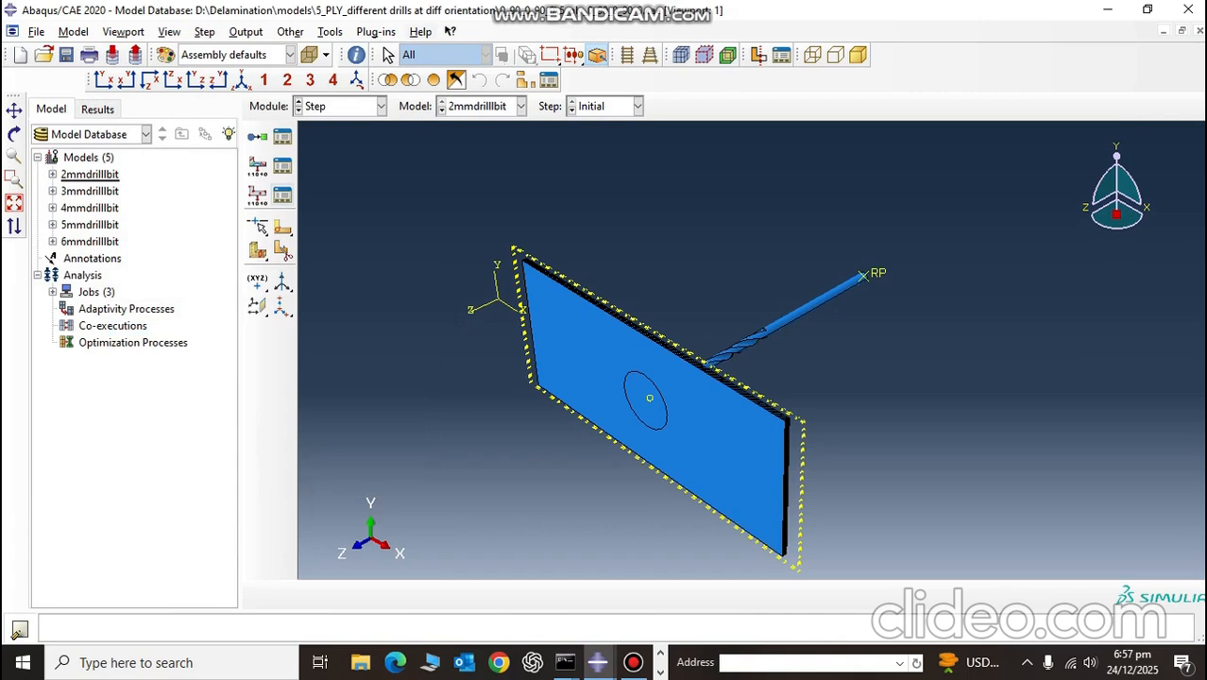
# Step: Copy the variable list RM,RT,U3 from the reference model's H-Output-1 into Model-1's H-Output-1
pyautogui.click(282, 195)
pyautogui.click(406, 363)
pyautogui.click(358, 219)
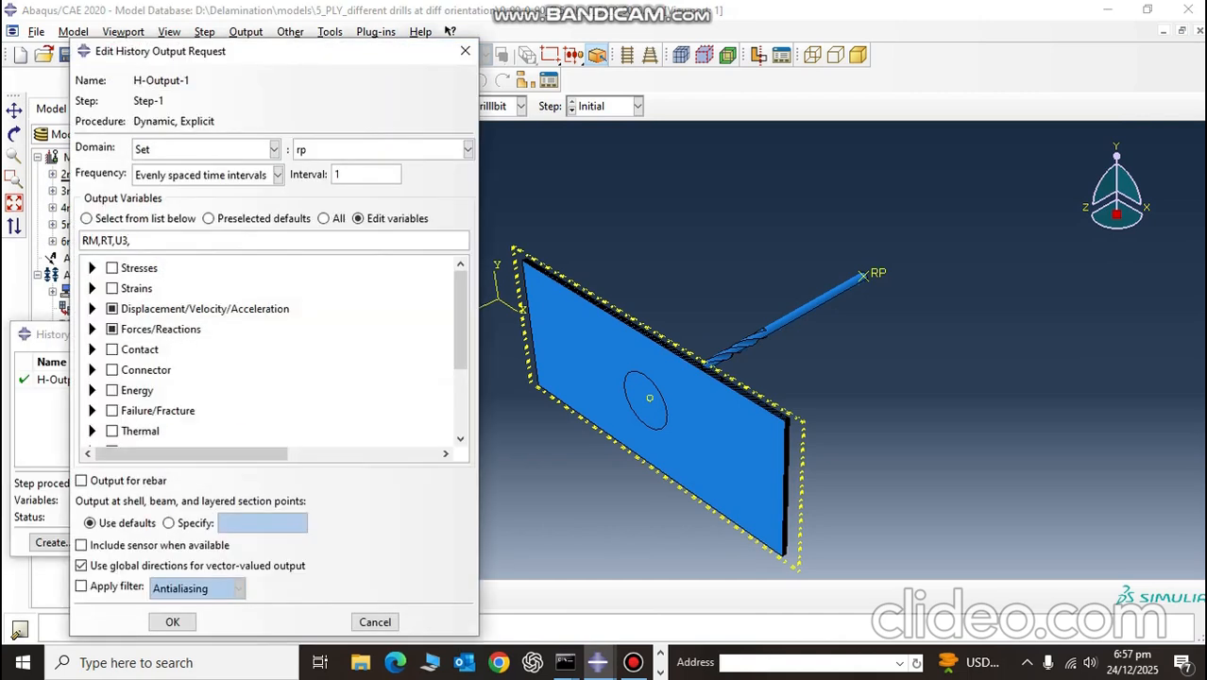
pyautogui.hotkey('ctrl', 'a')
pyautogui.hotkey('ctrl', 'c')
pyautogui.click(465, 50)
pyautogui.click(272, 367)
pyautogui.hotkey('alt', 'Tab')
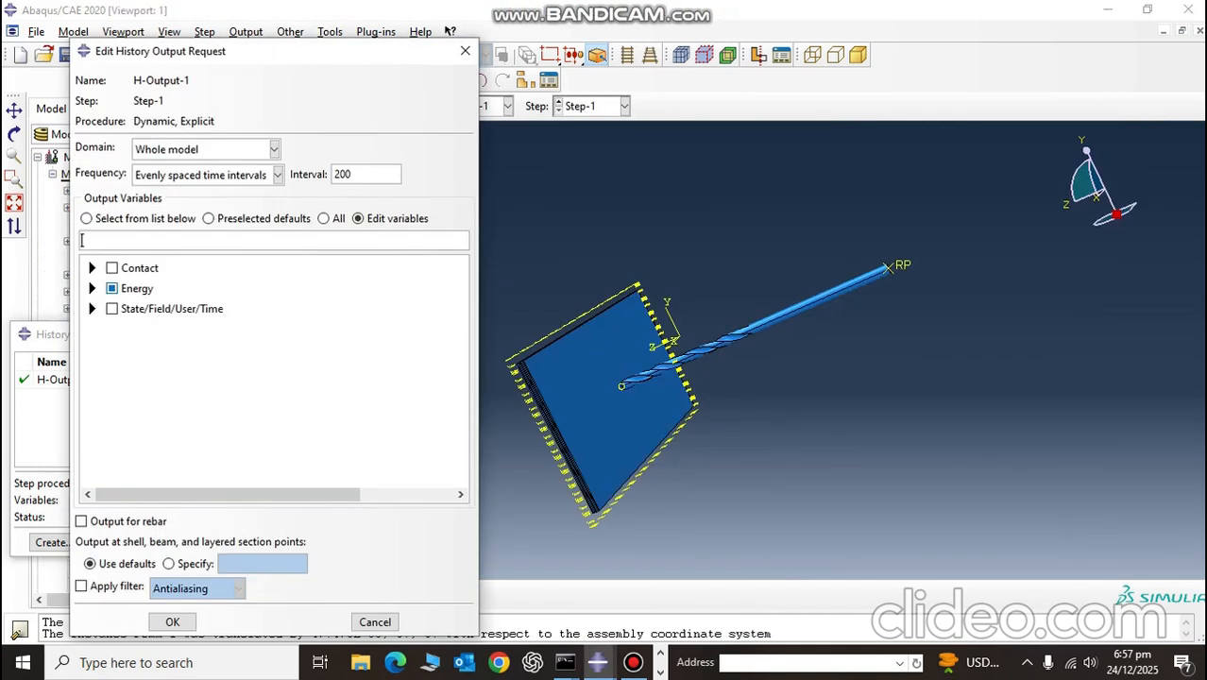
pyautogui.hotkey('ctrl', 'v')
# Step: Set H-Output-1's frequency to every x units of time with x = 0.25/100
pyautogui.click(222, 175)
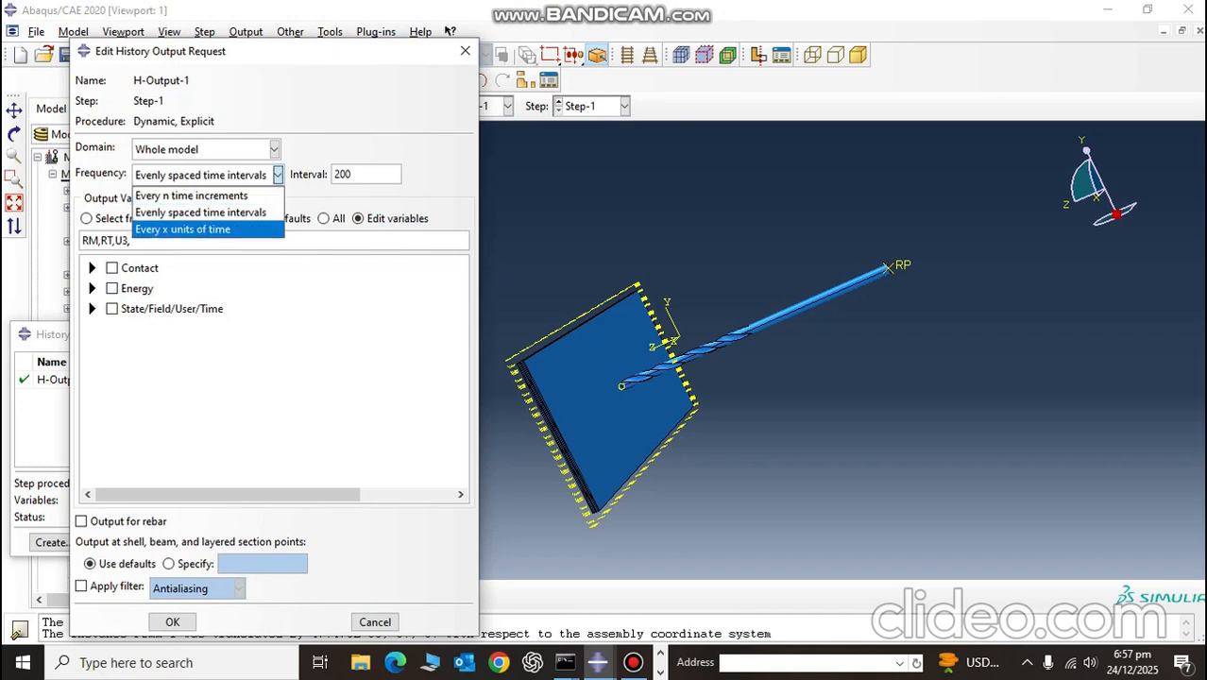
pyautogui.click(222, 229)
pyautogui.write('0.2')
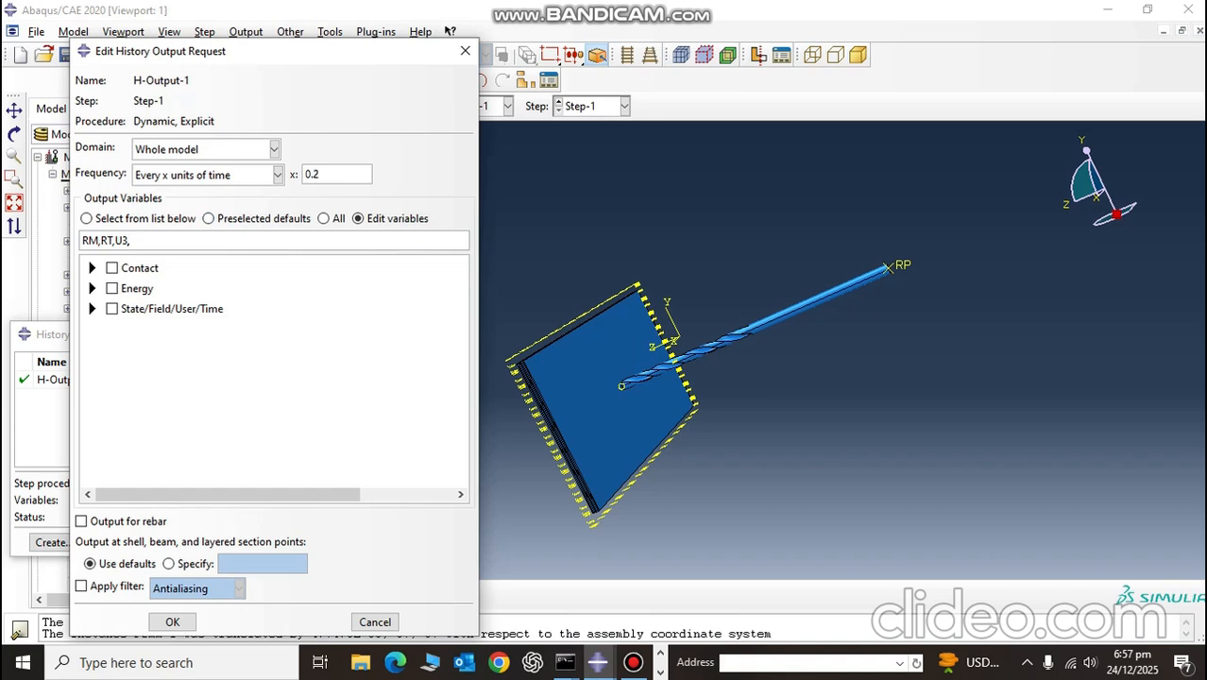
pyautogui.write('5/100')
# Step: Set H-Output-1's domain to the set P2mm-1.RP, accept the request and close the History Output Requests Manager
pyautogui.click(274, 150)
pyautogui.click(206, 187)
pyautogui.click(468, 150)
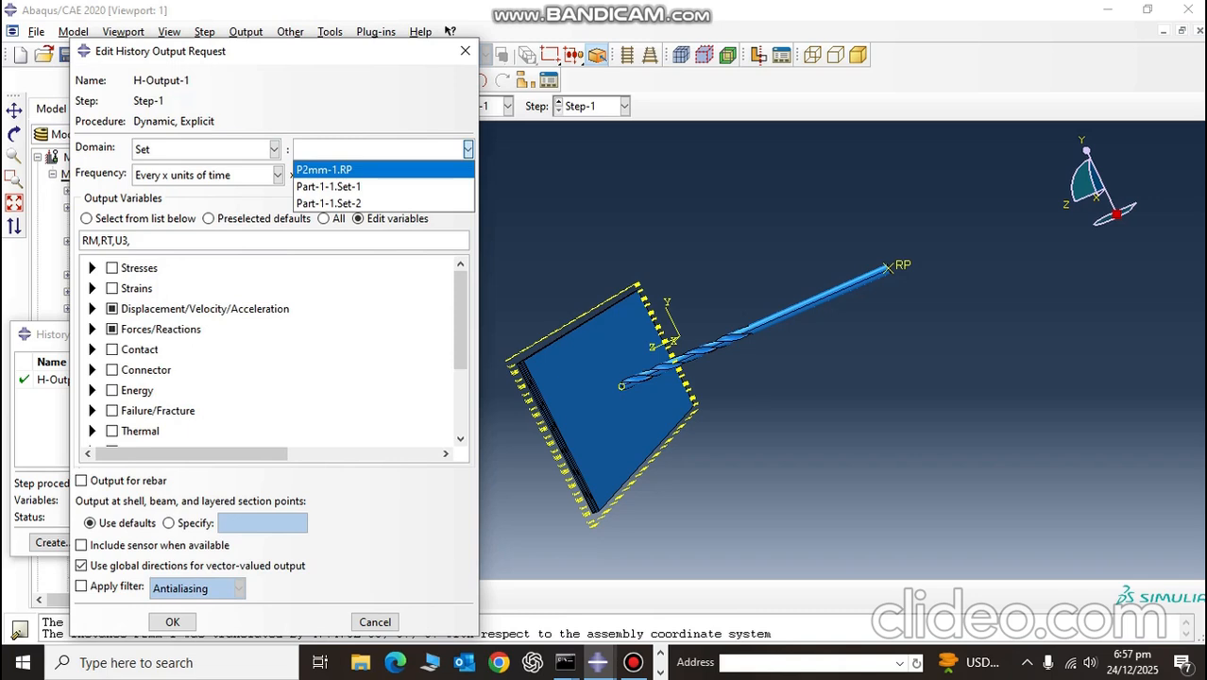
pyautogui.click(341, 171)
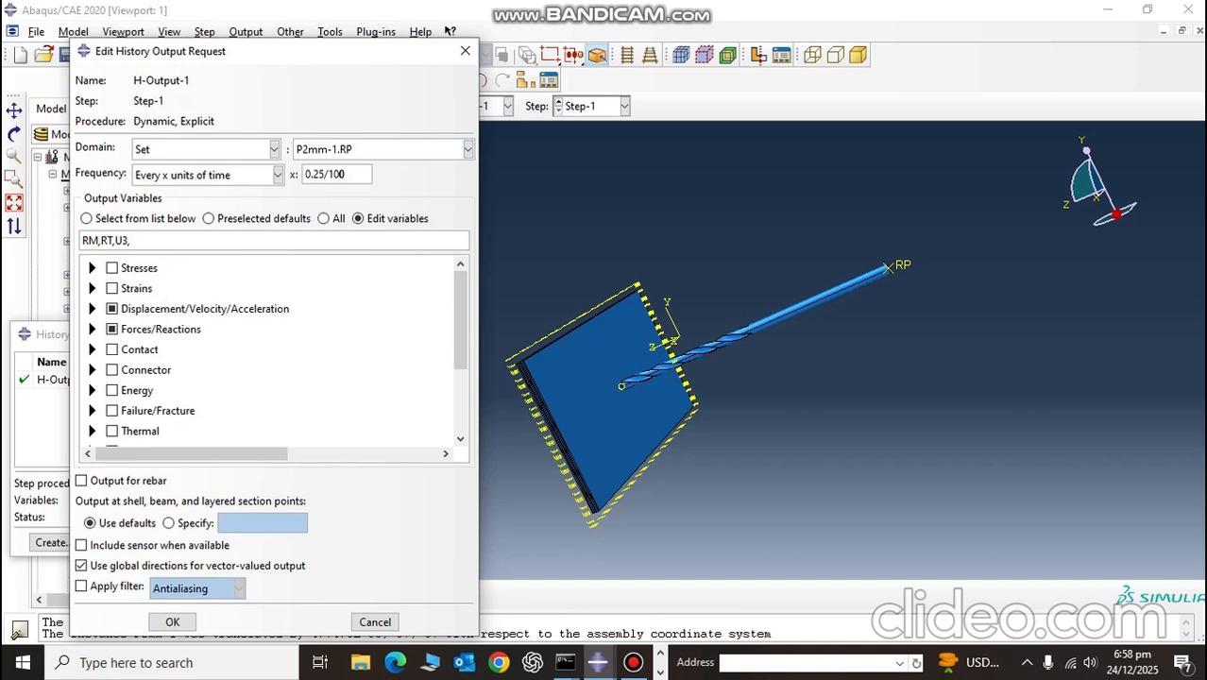
pyautogui.click(172, 621)
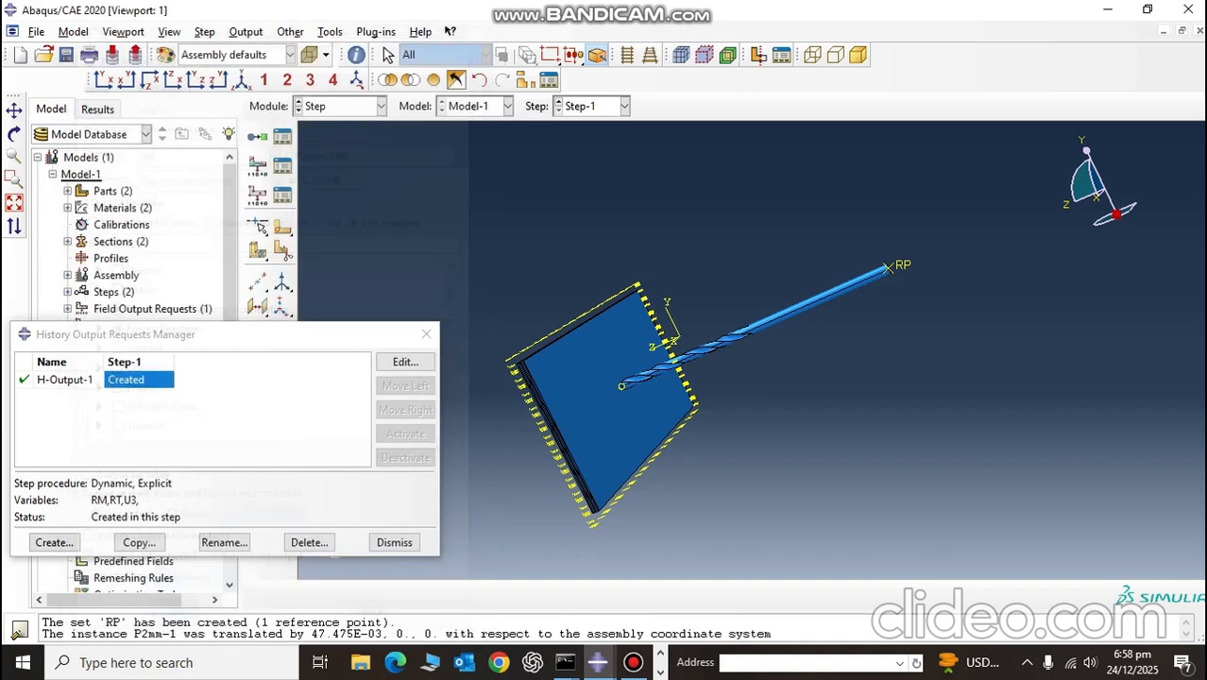
pyautogui.click(394, 542)
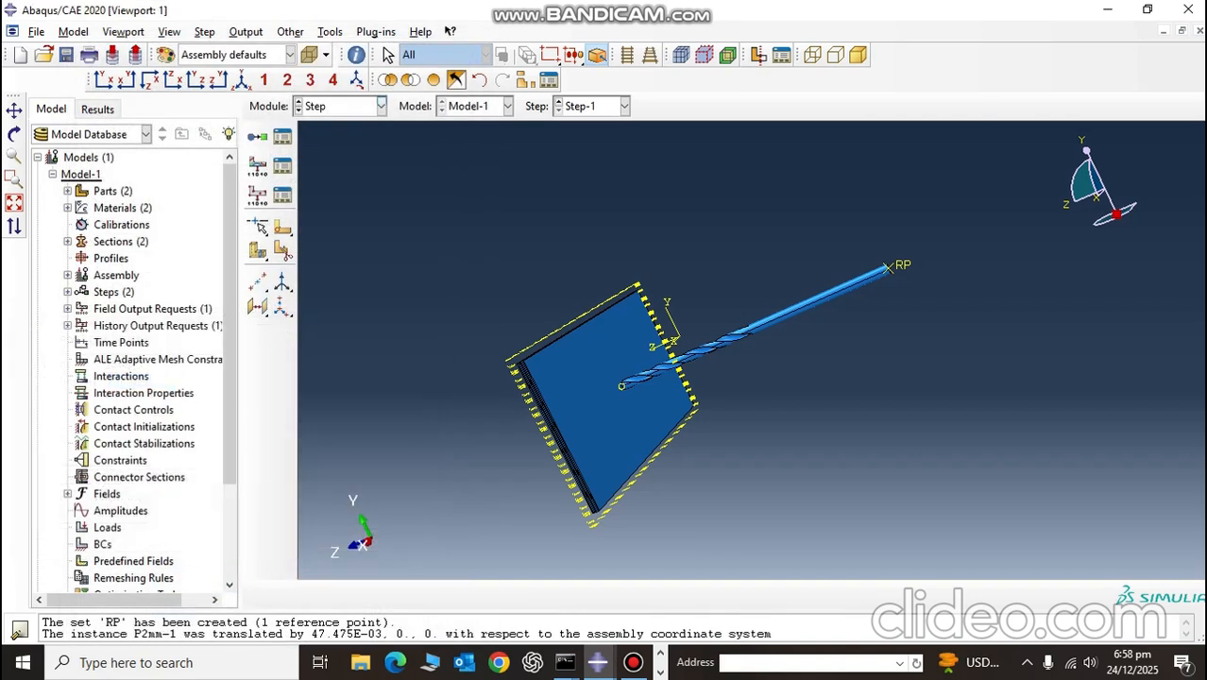
# Step: Switch to the Mesh module and make the drill part P2mm the object to mesh
pyautogui.click(381, 106)
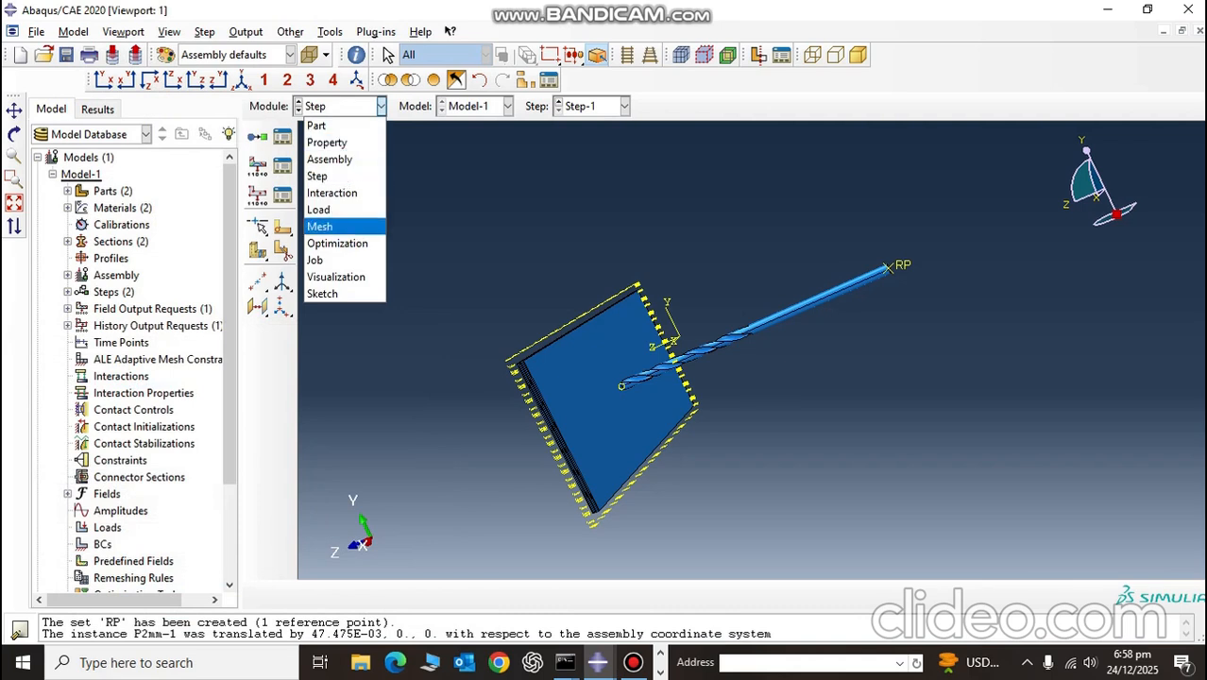
pyautogui.click(320, 227)
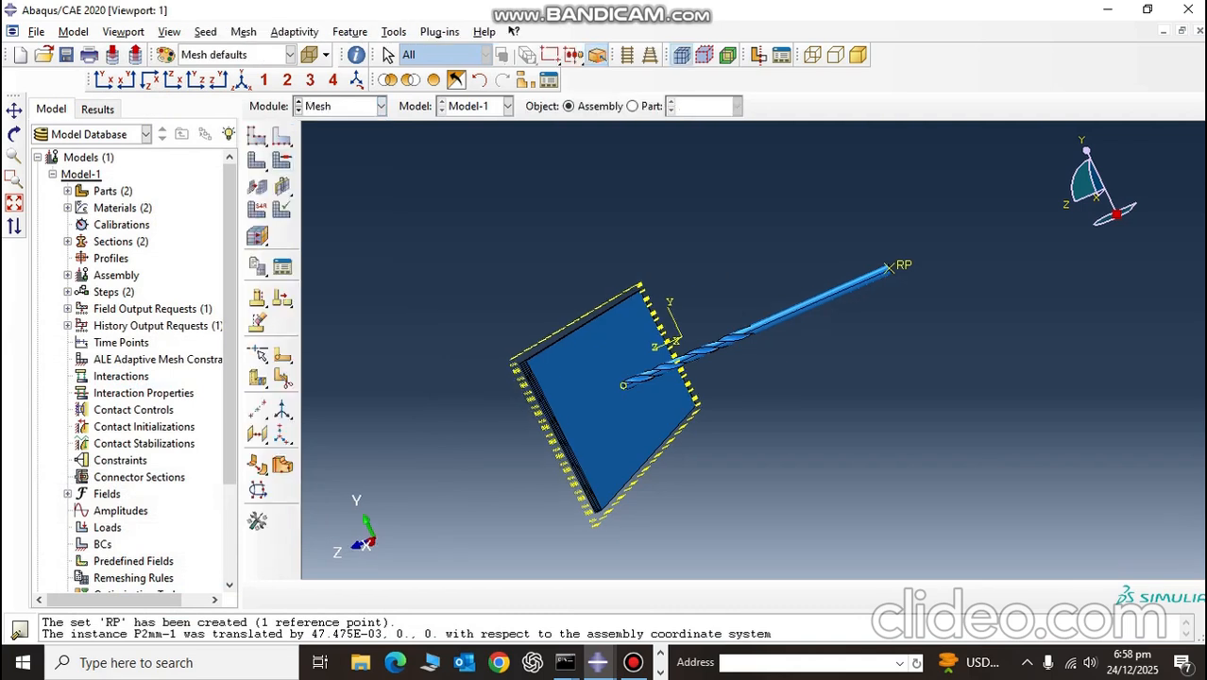
pyautogui.click(633, 106)
pyautogui.click(737, 106)
pyautogui.click(708, 124)
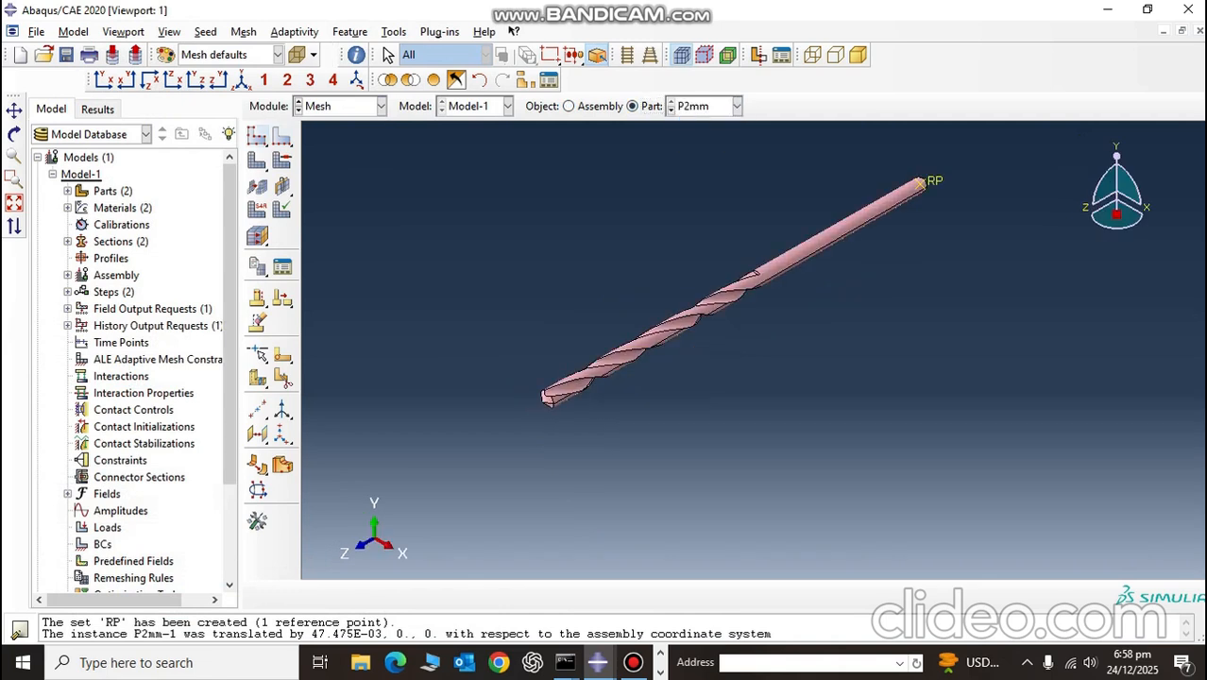
# Step: Seed P2mm with an approximate global size of 0.8E-3 and mesh the part
pyautogui.click(257, 137)
pyautogui.write('0.8E-3')
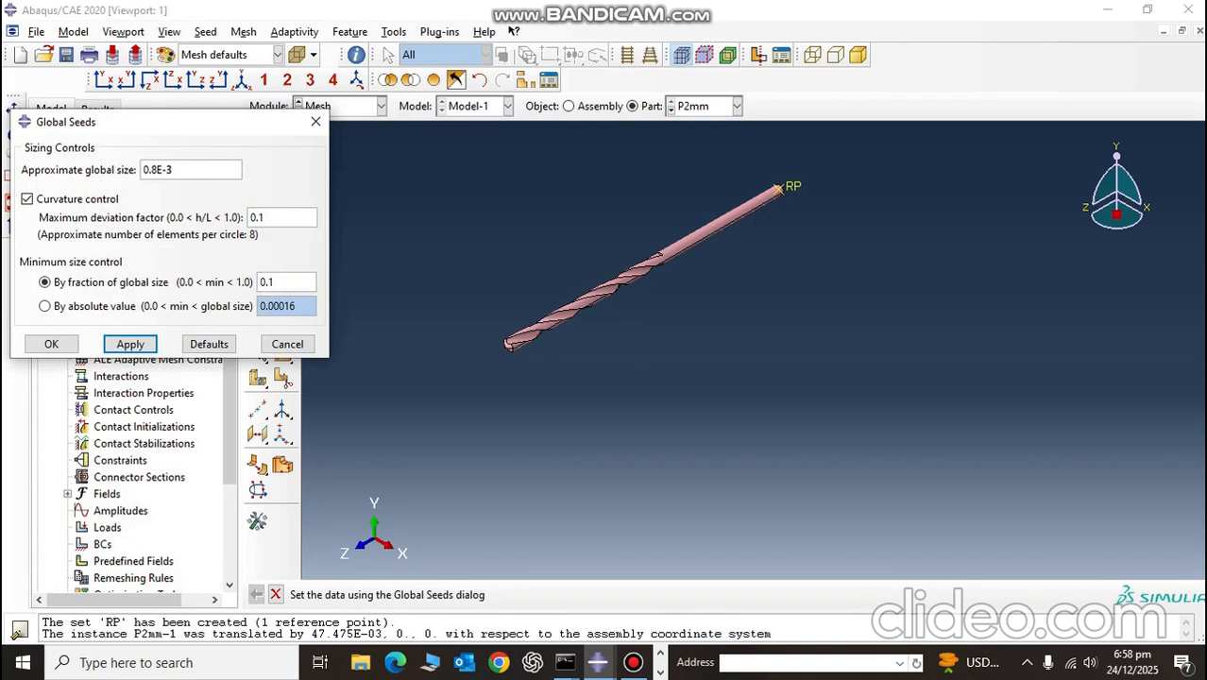
pyautogui.press('Return')
pyautogui.click(51, 344)
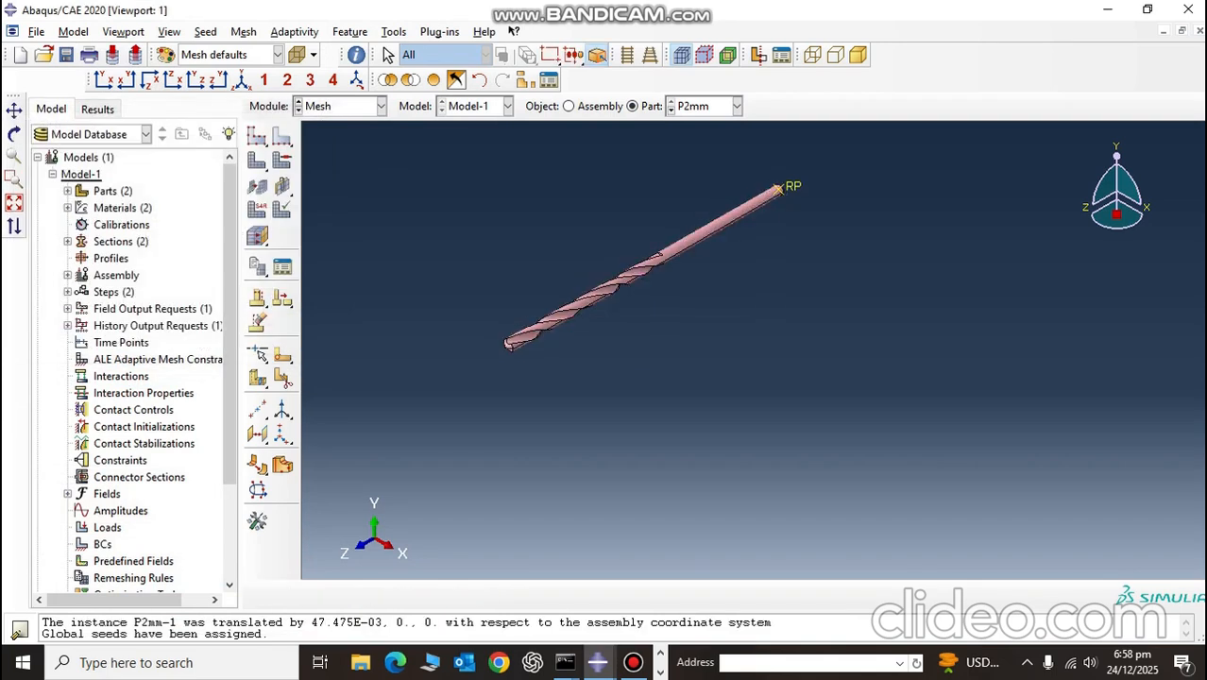
pyautogui.click(257, 160)
pyautogui.press('Return')
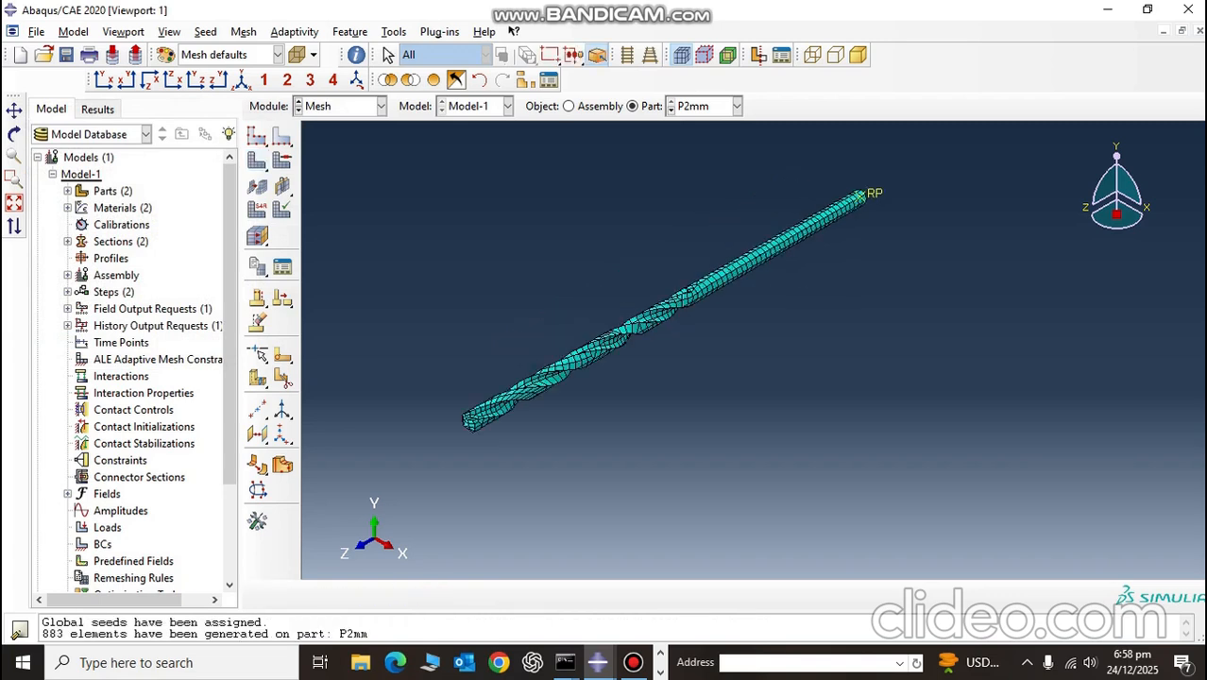
# Step: Make the layered plate Part-1 the object to mesh, with its large face in view
pyautogui.click(736, 106)
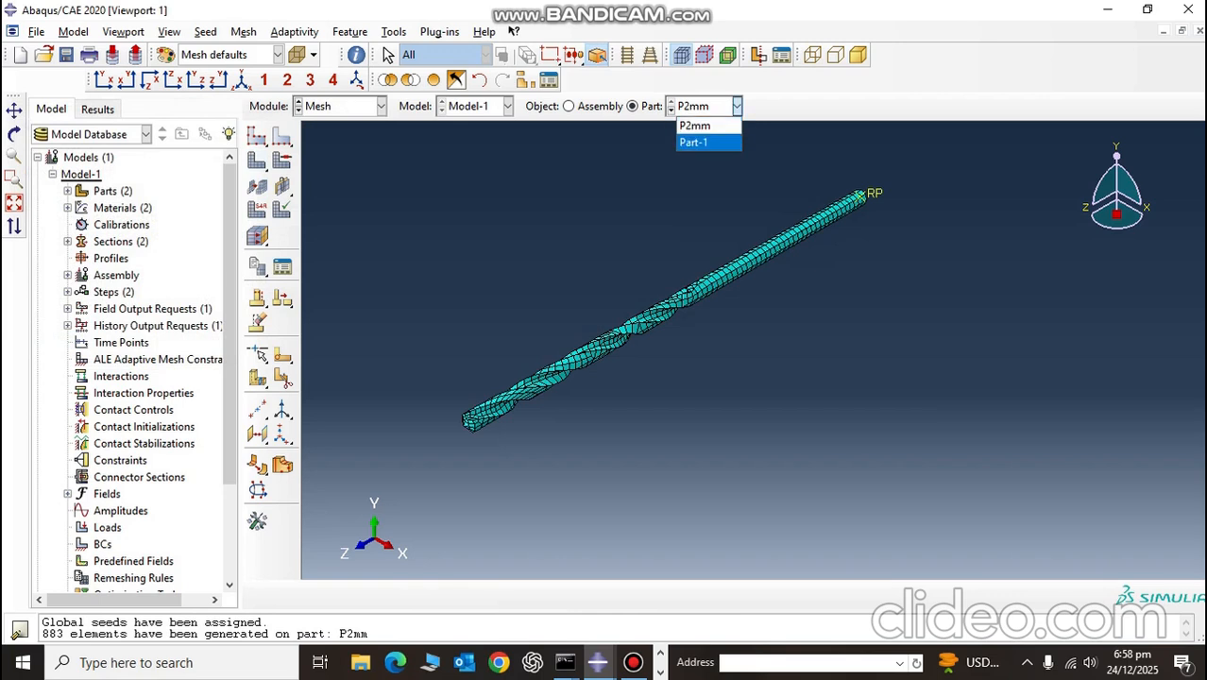
pyautogui.click(695, 144)
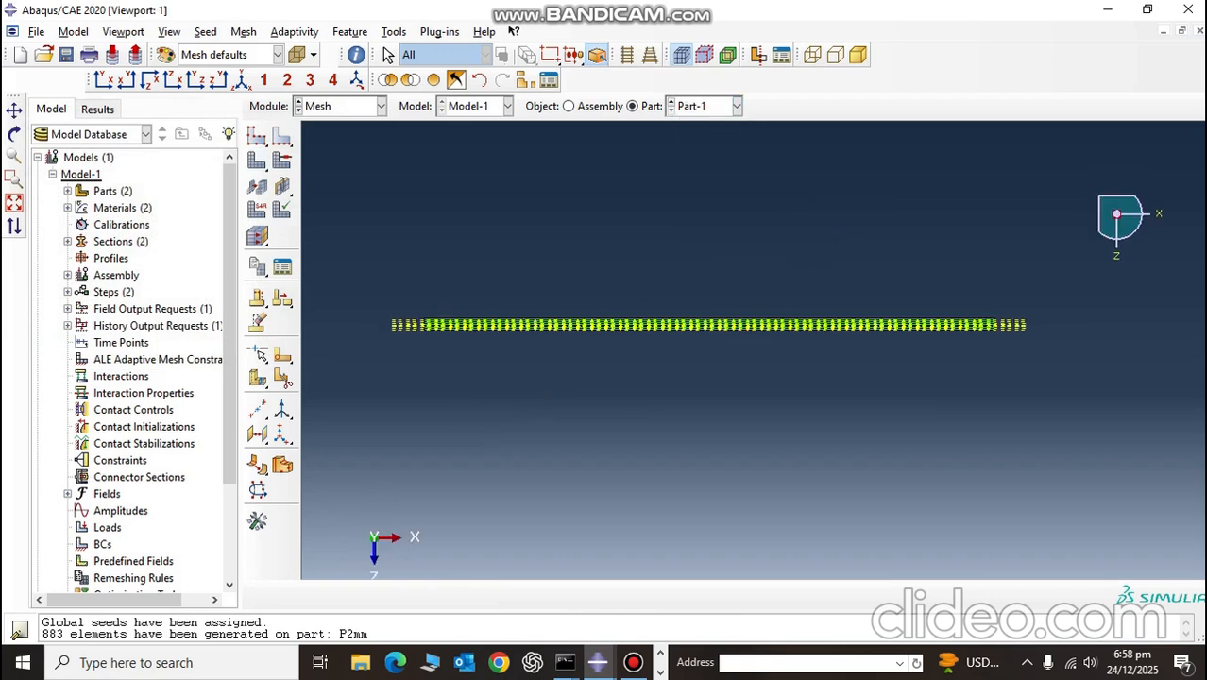
pyautogui.click(241, 80)
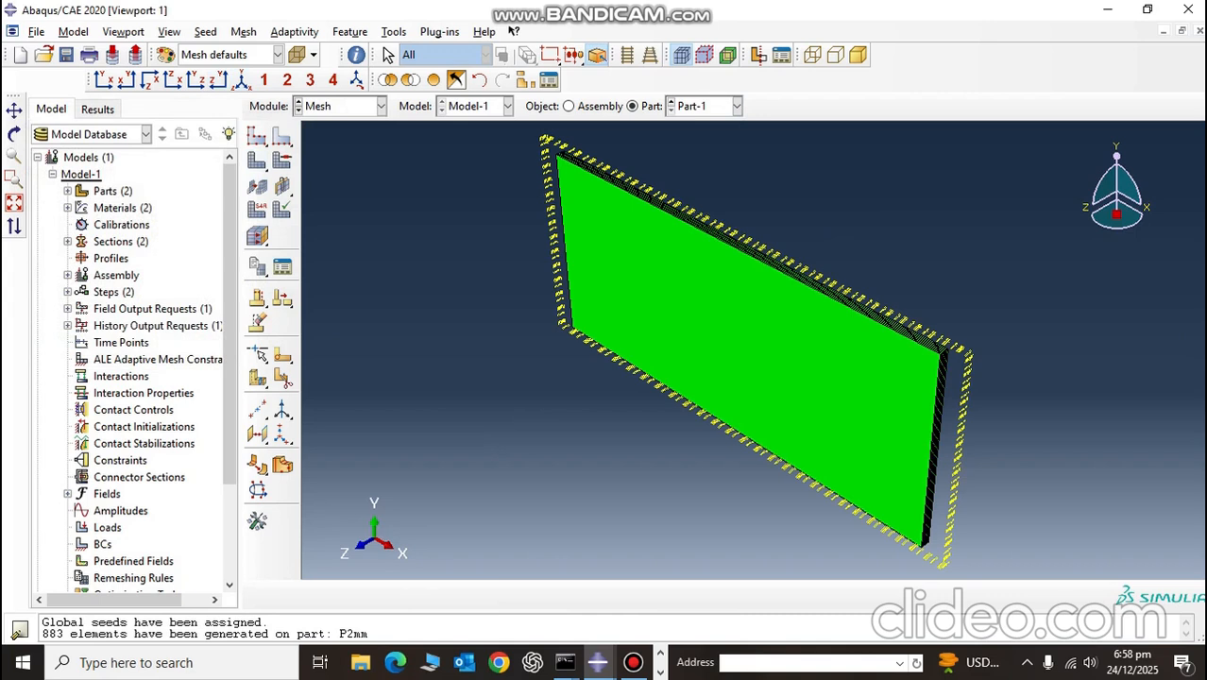
pyautogui.keyDown('ctrl'); pyautogui.keyDown('alt'); pyautogui.moveTo(892, 288); pyautogui.dragTo(714, 328); pyautogui.keyUp('alt'); pyautogui.keyUp('ctrl')
pyautogui.keyDown('ctrl'); pyautogui.keyDown('alt'); pyautogui.moveTo(780, 285); pyautogui.dragTo(864, 223); pyautogui.keyUp('alt'); pyautogui.keyUp('ctrl')
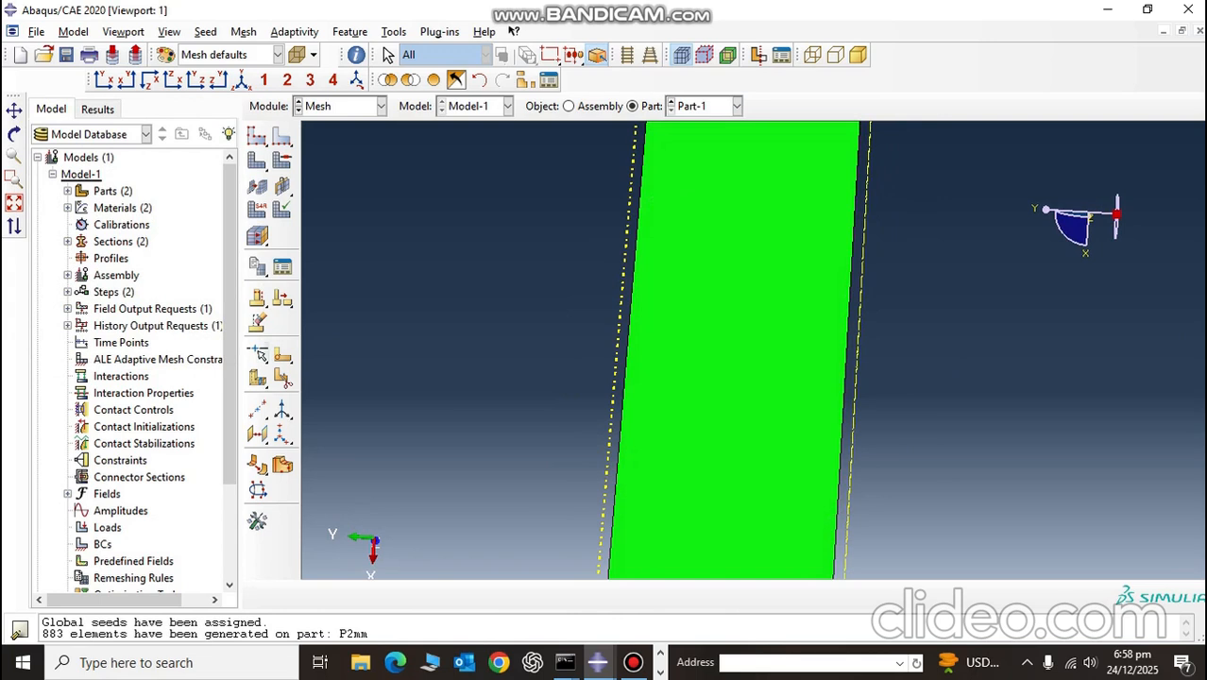
# Step: Open a face partition sketch on Part-1's large face with auto-calculated origin, orienting a short edge vertical and on the right
pyautogui.click(282, 355)
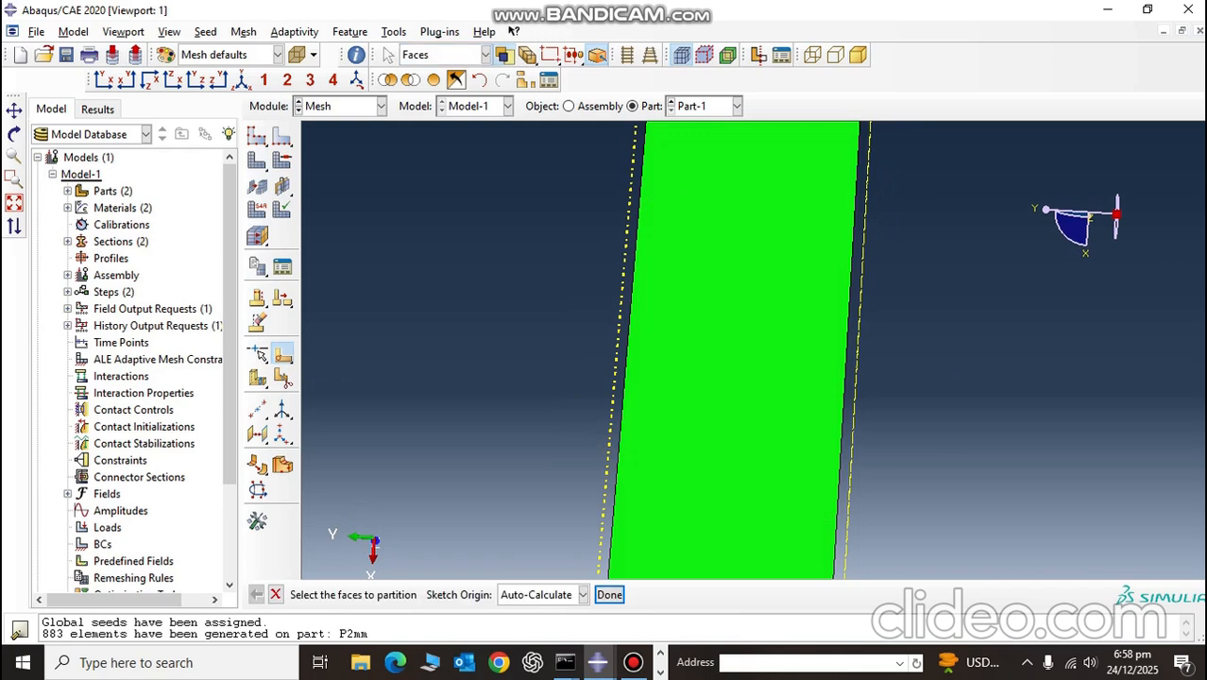
pyautogui.click(275, 594)
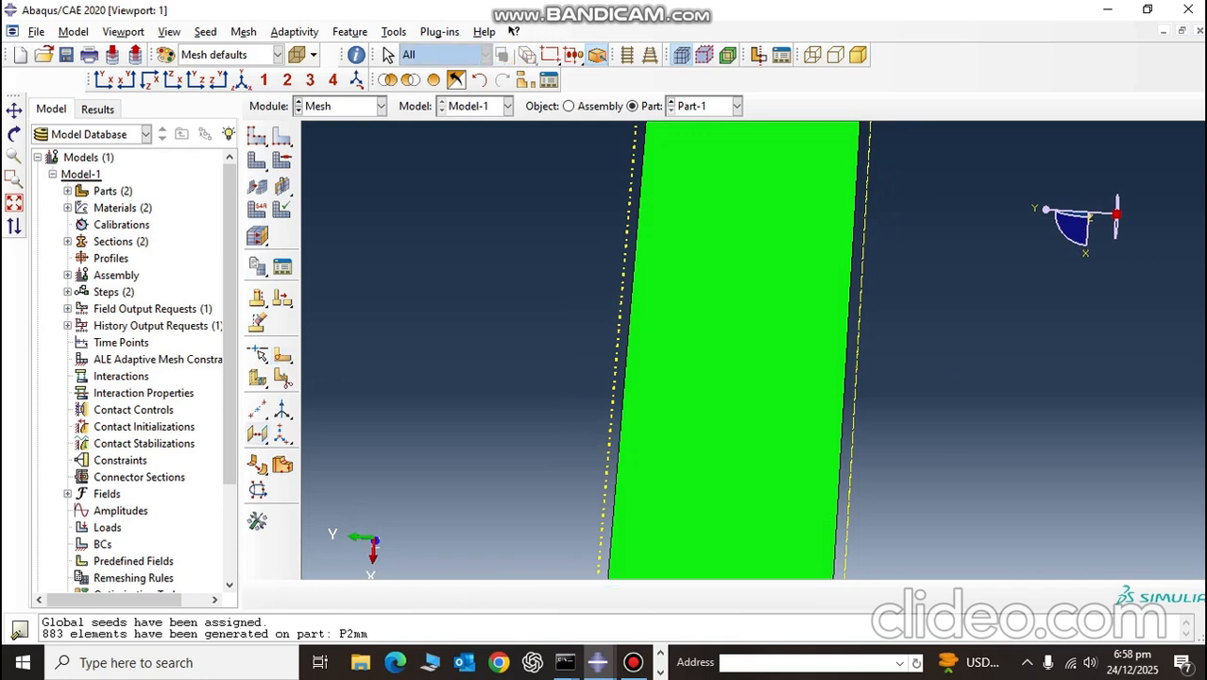
pyautogui.click(282, 355)
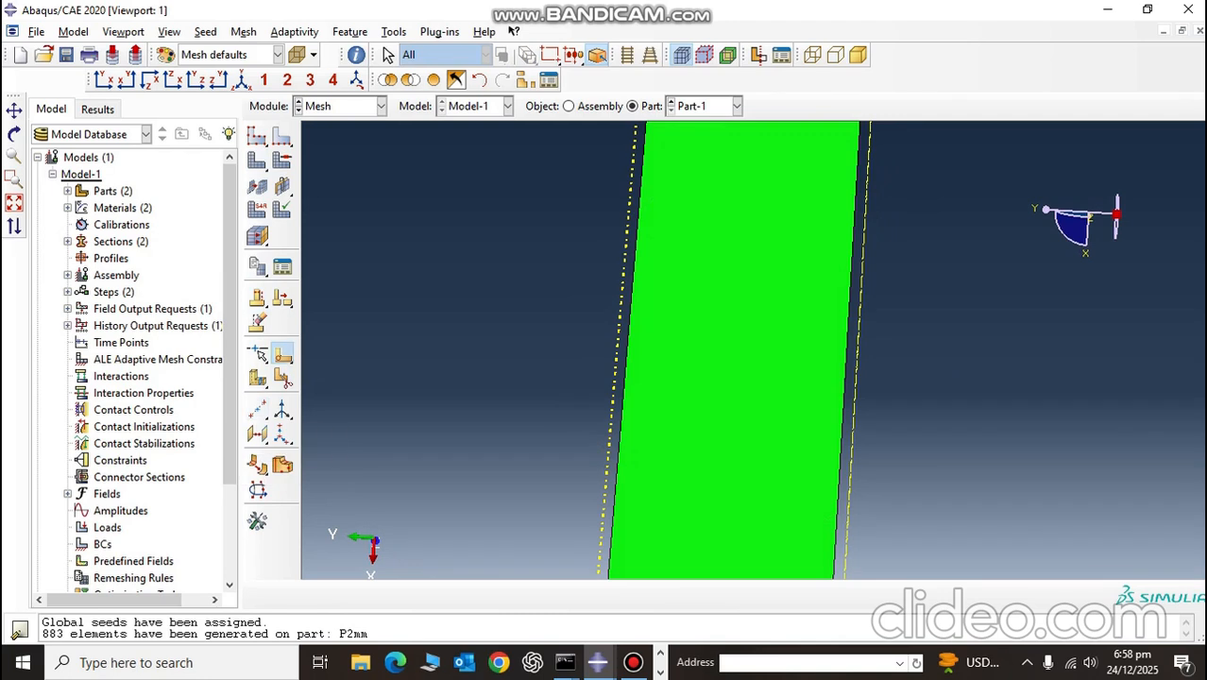
pyautogui.click(284, 355)
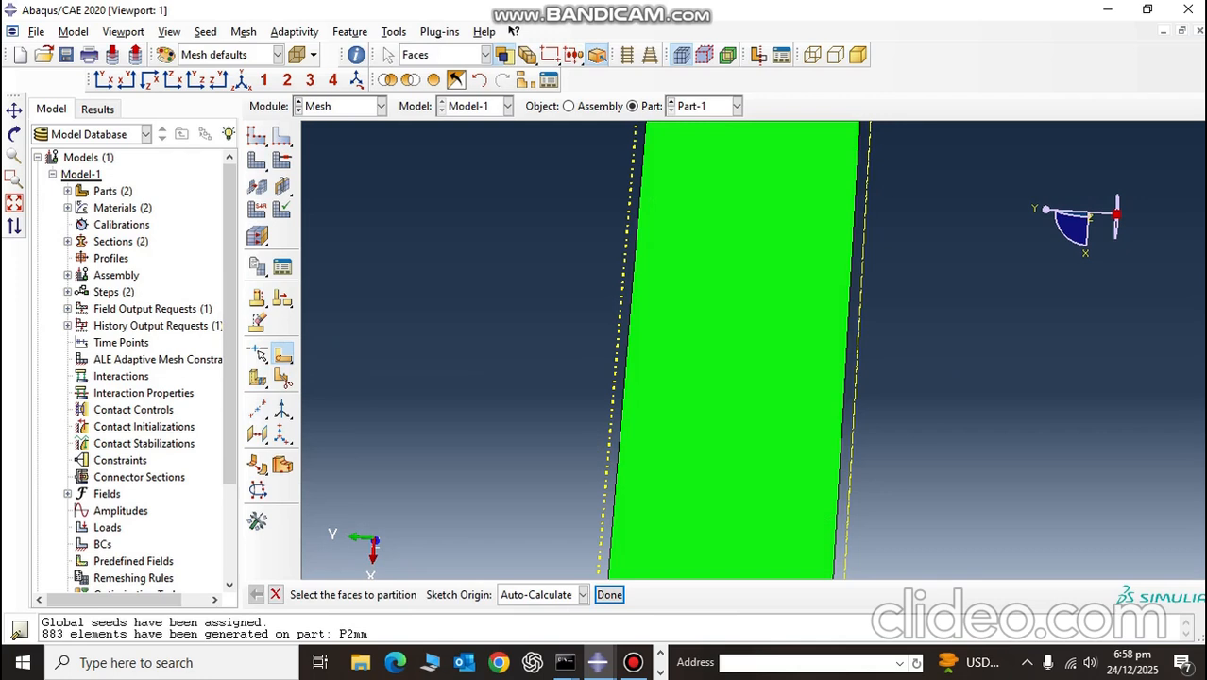
pyautogui.click(734, 349)
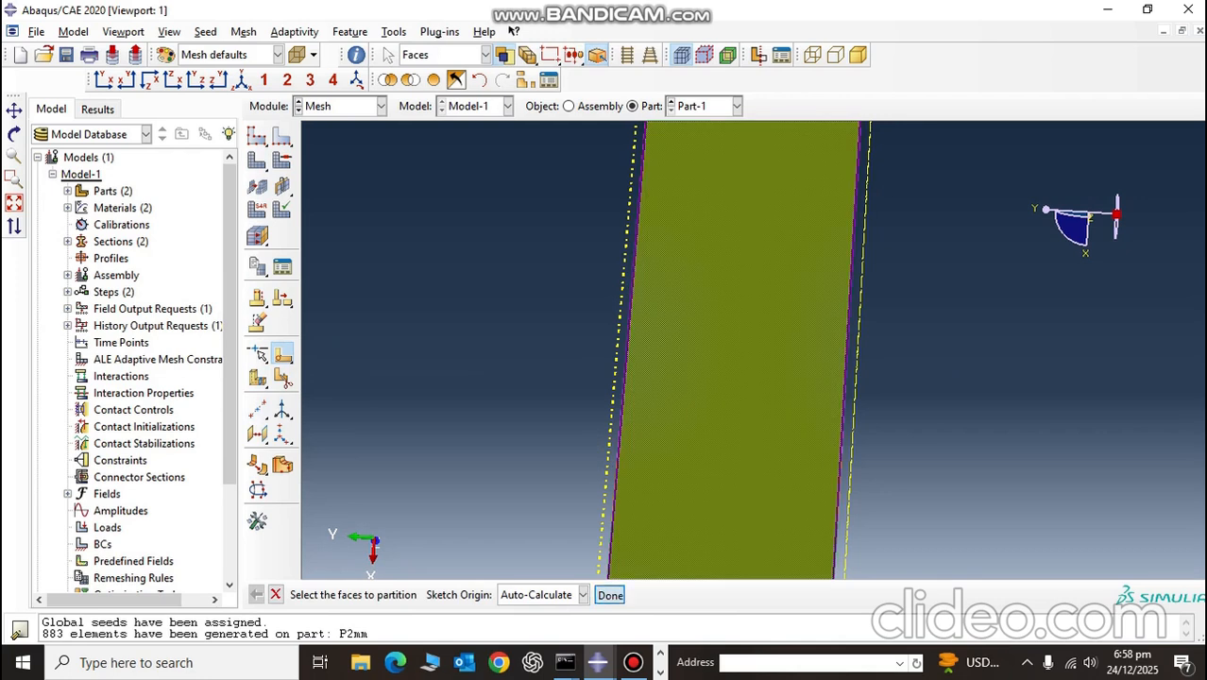
pyautogui.click(609, 594)
pyautogui.scroll(-5, 754, 350)
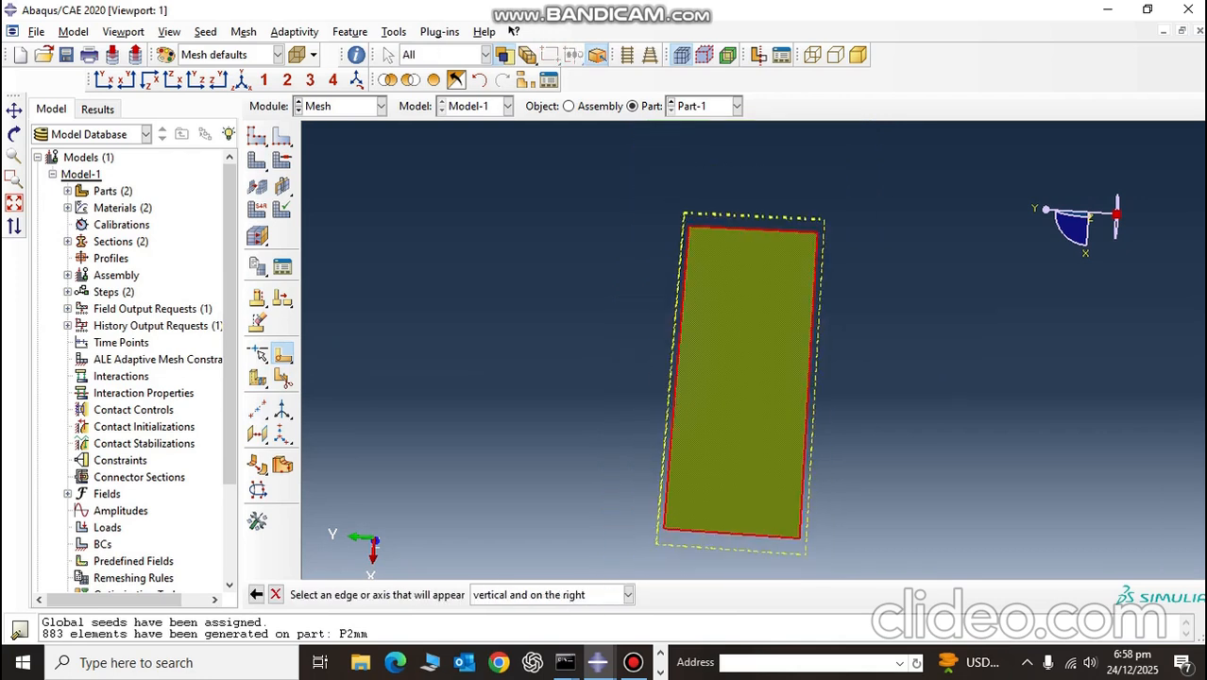
pyautogui.click(754, 266)
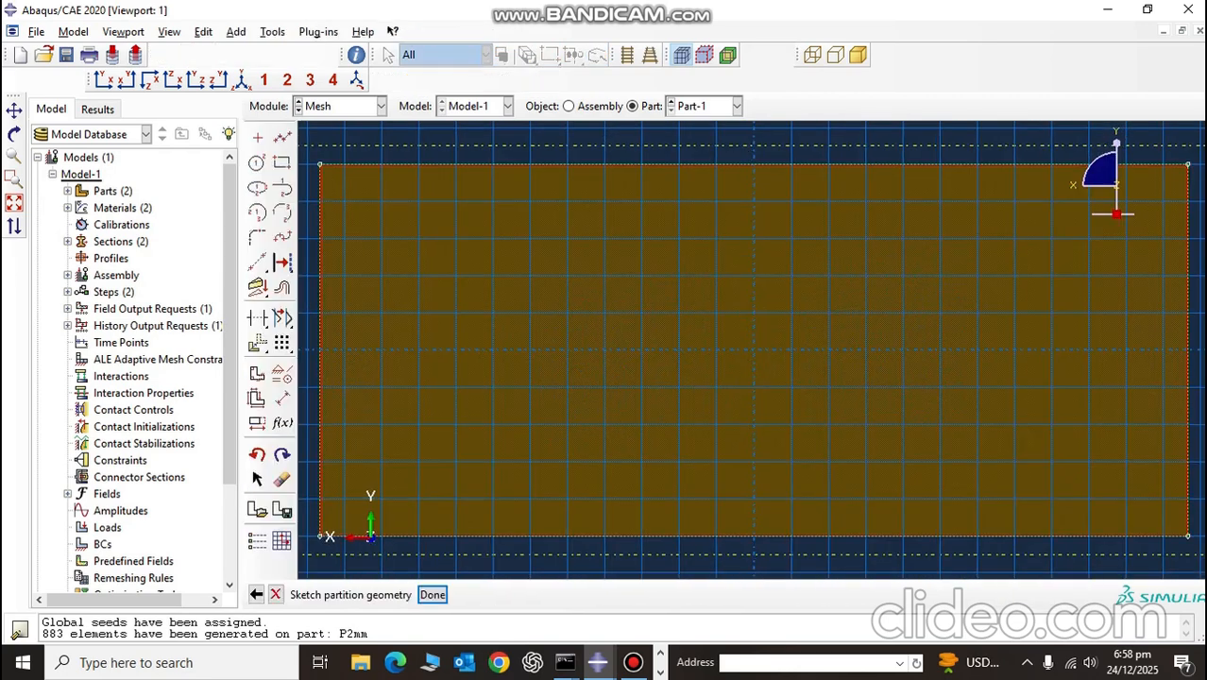
# Step: Sketch a circle of about 0.006 radius centred on the plate face
pyautogui.click(257, 163)
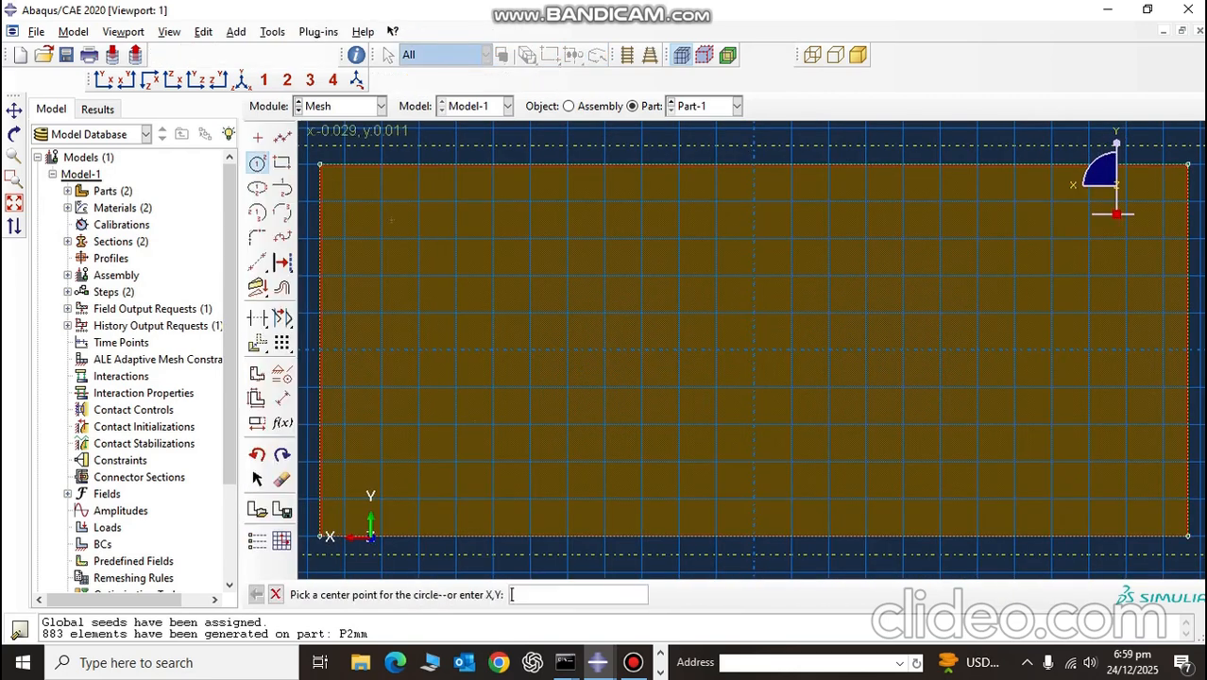
pyautogui.click(754, 350)
pyautogui.click(782, 425)
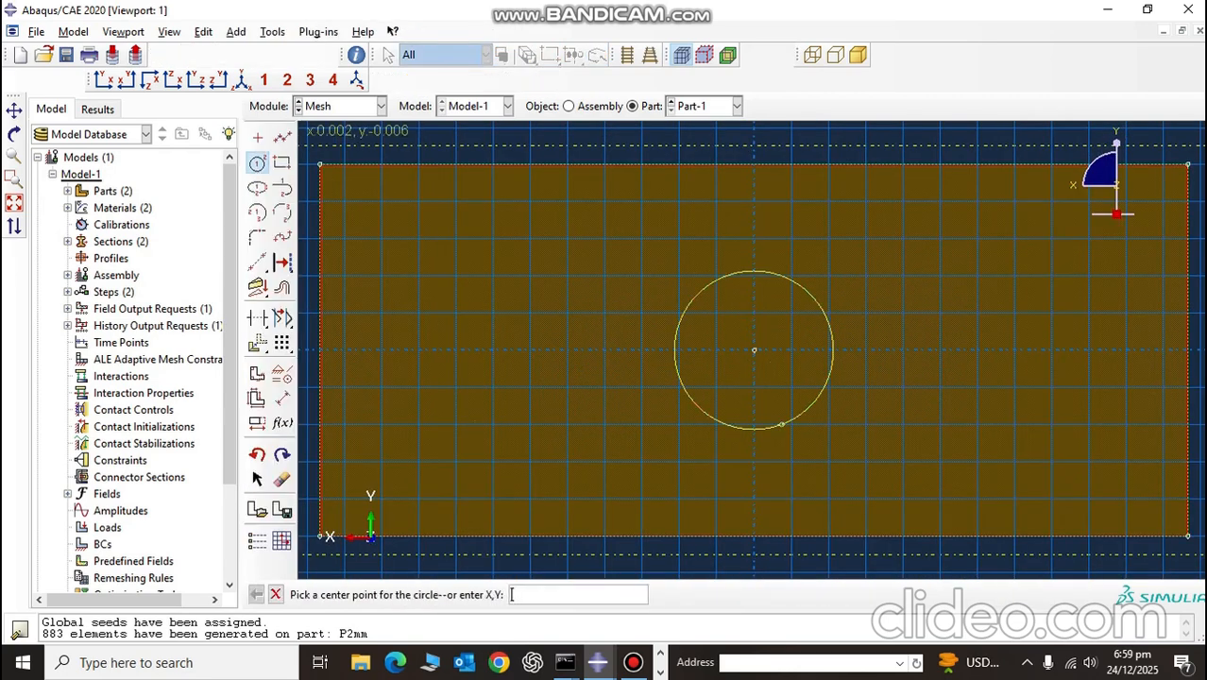
# Step: Dimension the circle's radius as 6.5E-3 and finish the sketch to partition the face
pyautogui.click(281, 397)
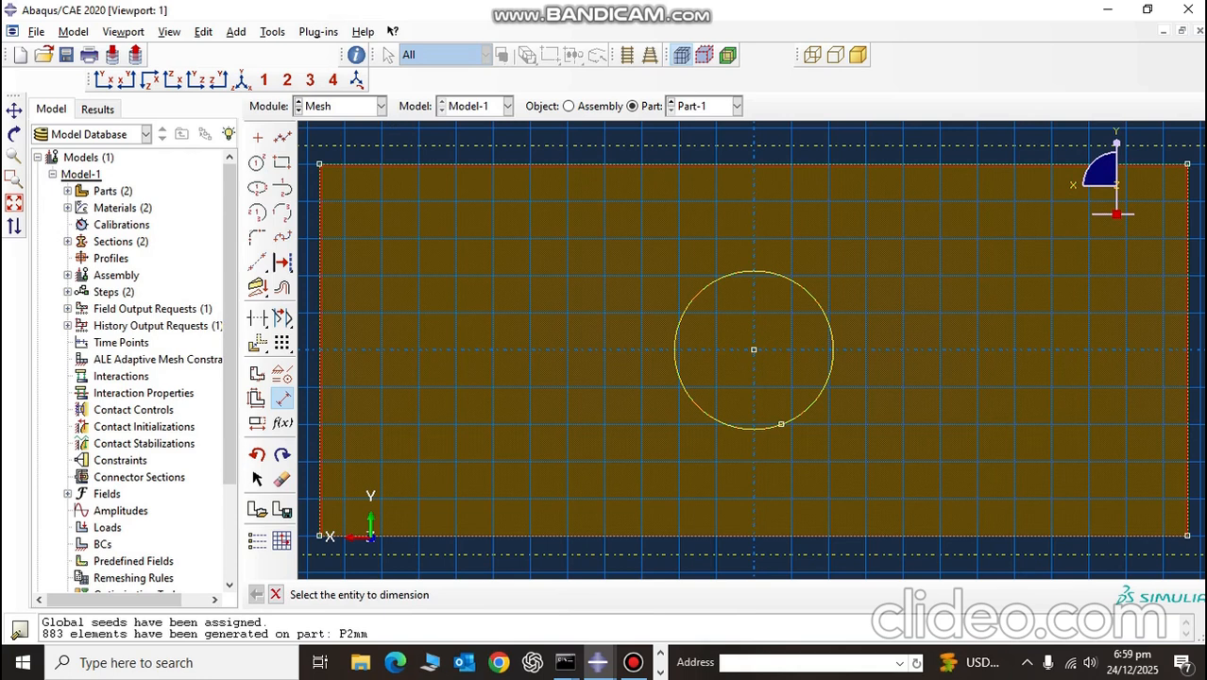
pyautogui.click(829, 319)
pyautogui.click(927, 276)
pyautogui.write('0.006')
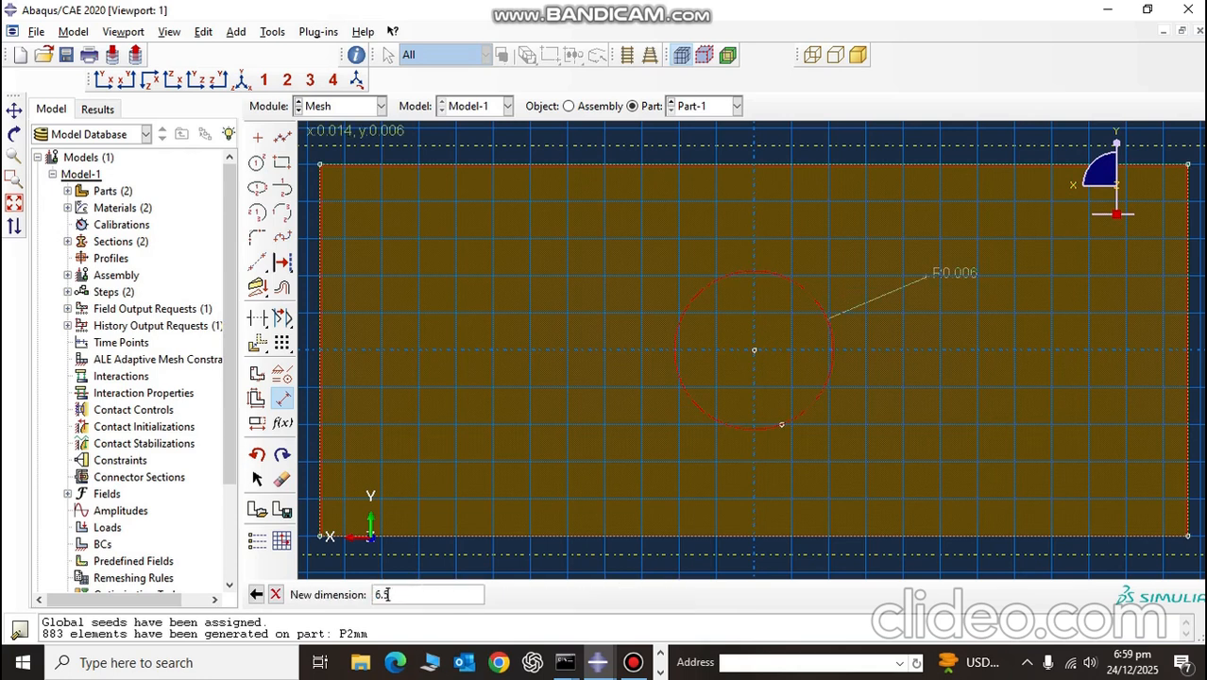
pyautogui.press('Return')
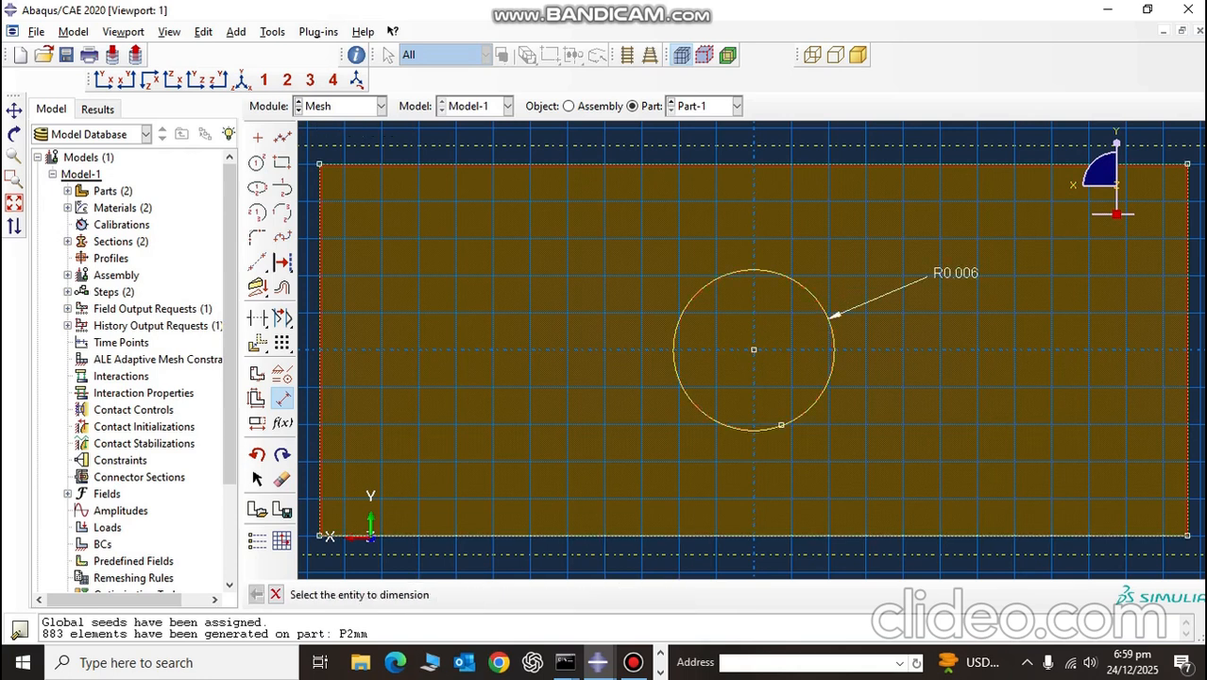
pyautogui.press('Escape')
pyautogui.click(433, 594)
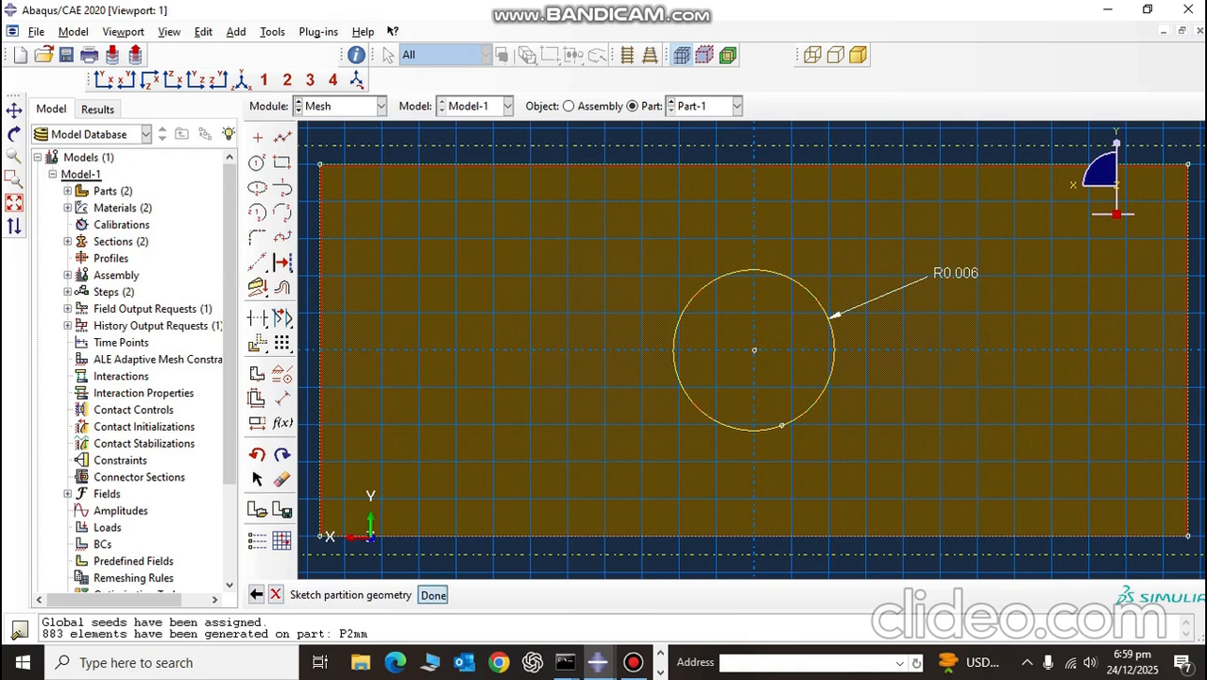
# Step: Start a cell partition by extruding or sweeping edges, with all of Part-1's layer cells as the cells to partition
pyautogui.keyDown('ctrl'); pyautogui.keyDown('alt'); pyautogui.moveTo(625, 390); pyautogui.dragTo(831, 288); pyautogui.keyUp('alt'); pyautogui.keyUp('ctrl')
pyautogui.scroll(-5, 731, 410)
pyautogui.scroll(-2, 731, 410)
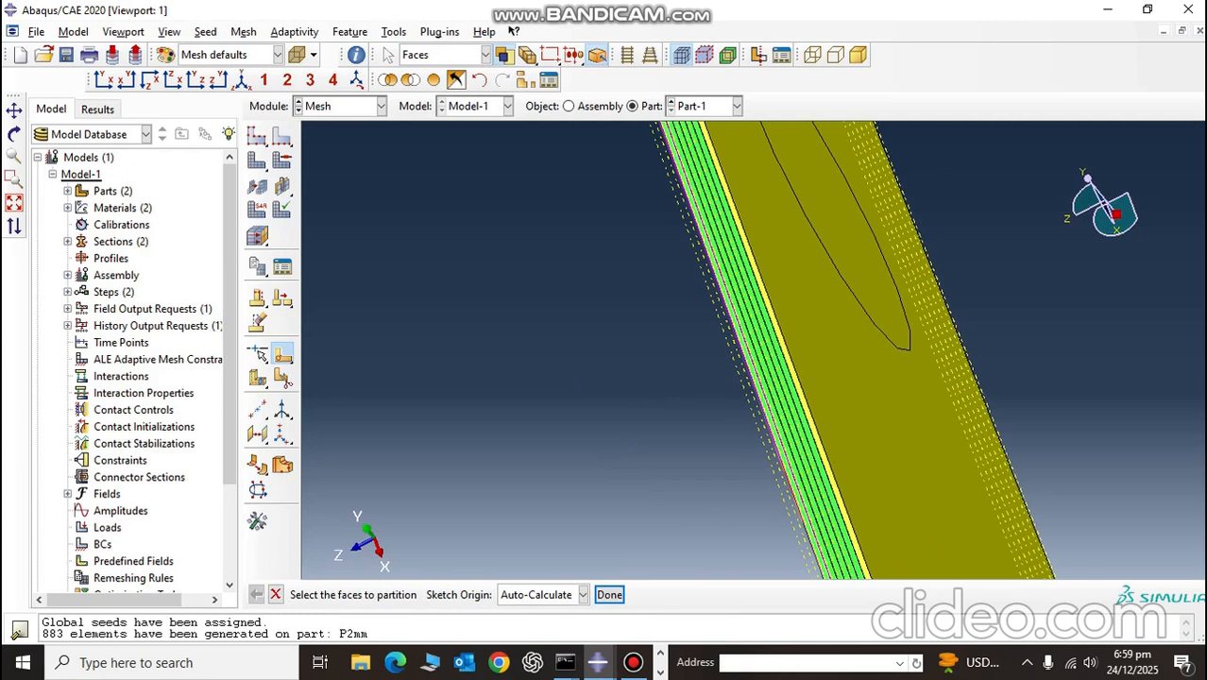
pyautogui.scroll(4, 881, 298)
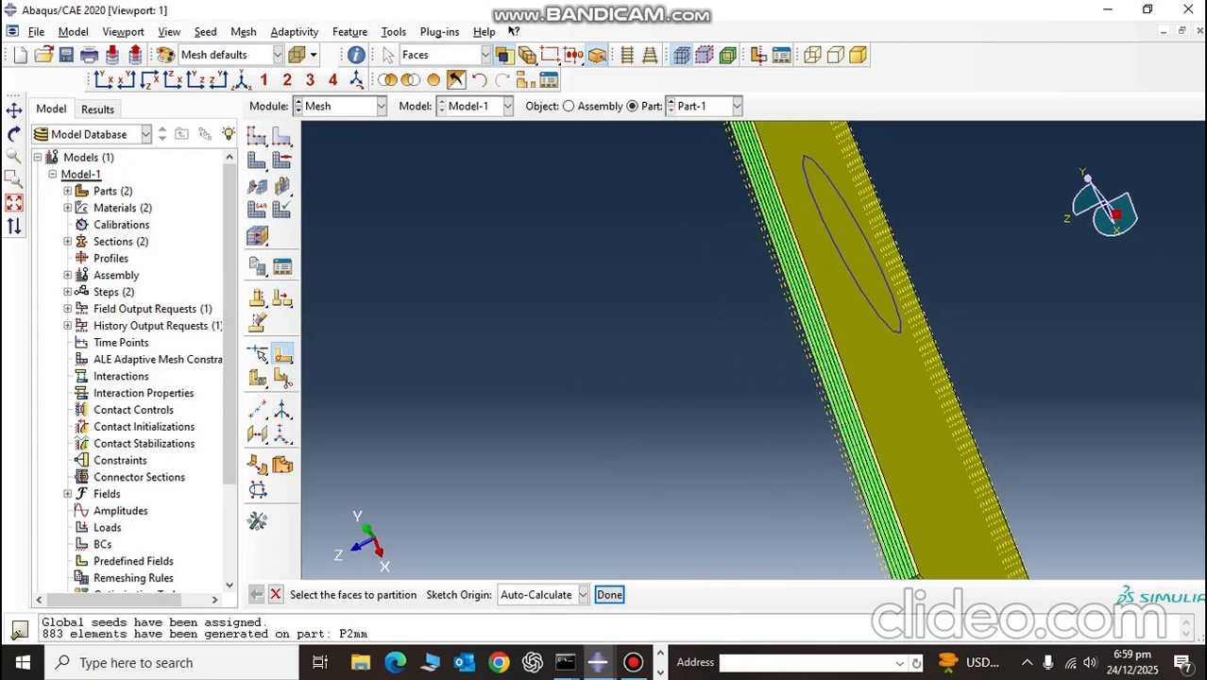
pyautogui.scroll(-5, 874, 279)
pyautogui.moveTo(259, 379); pyautogui.dragTo(359, 380)
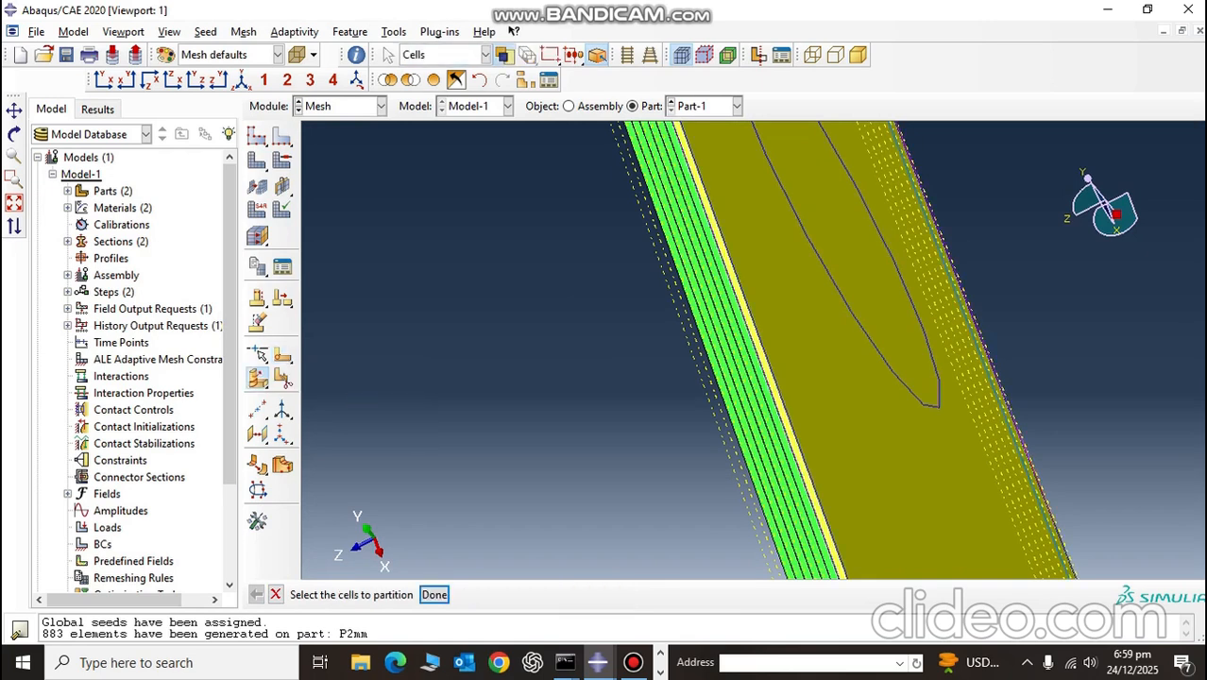
pyautogui.scroll(4, 915, 398)
pyautogui.click(914, 399)
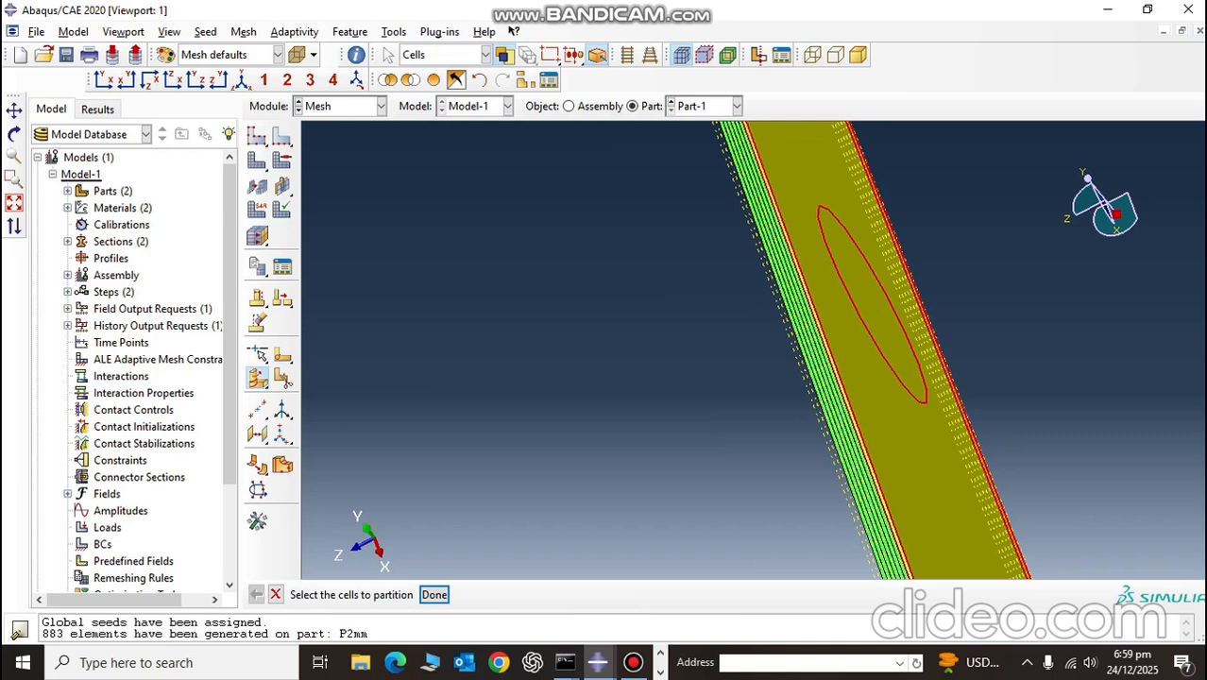
pyautogui.scroll(5, 754, 349)
pyautogui.click(434, 594)
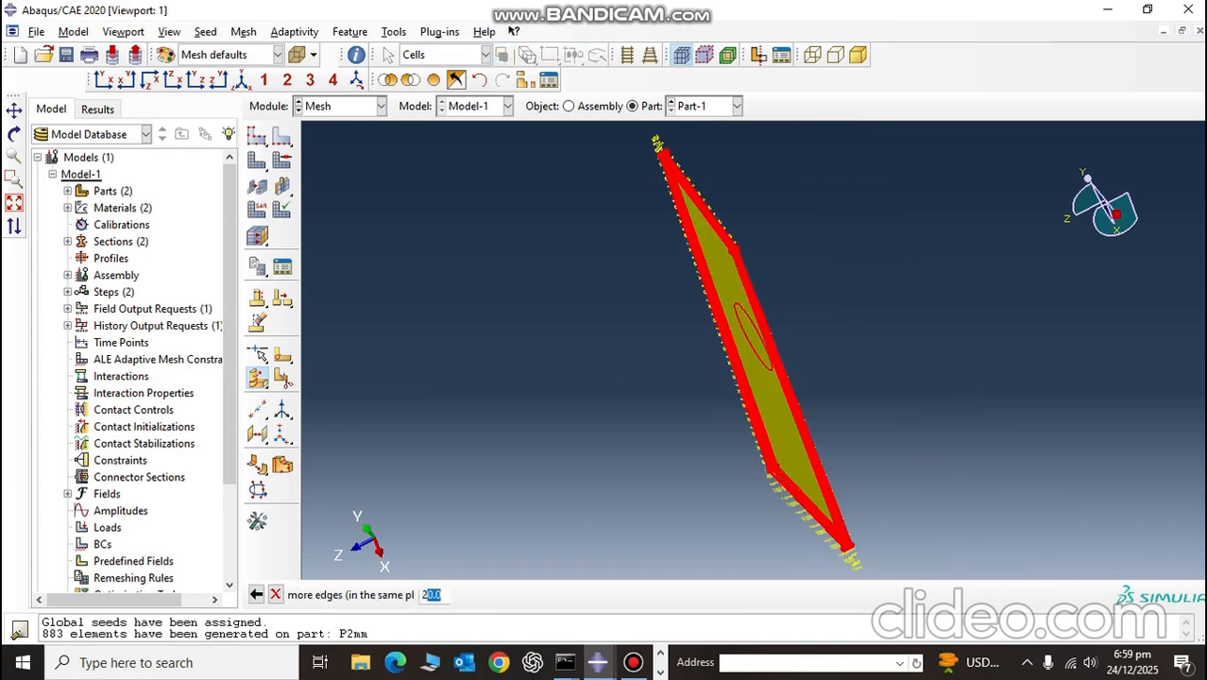
# Step: Use the circular edge on the plate face as the partition profile and choose Extrude Along Direction
pyautogui.scroll(-2, 578, 291)
pyautogui.scroll(-5, 740, 309)
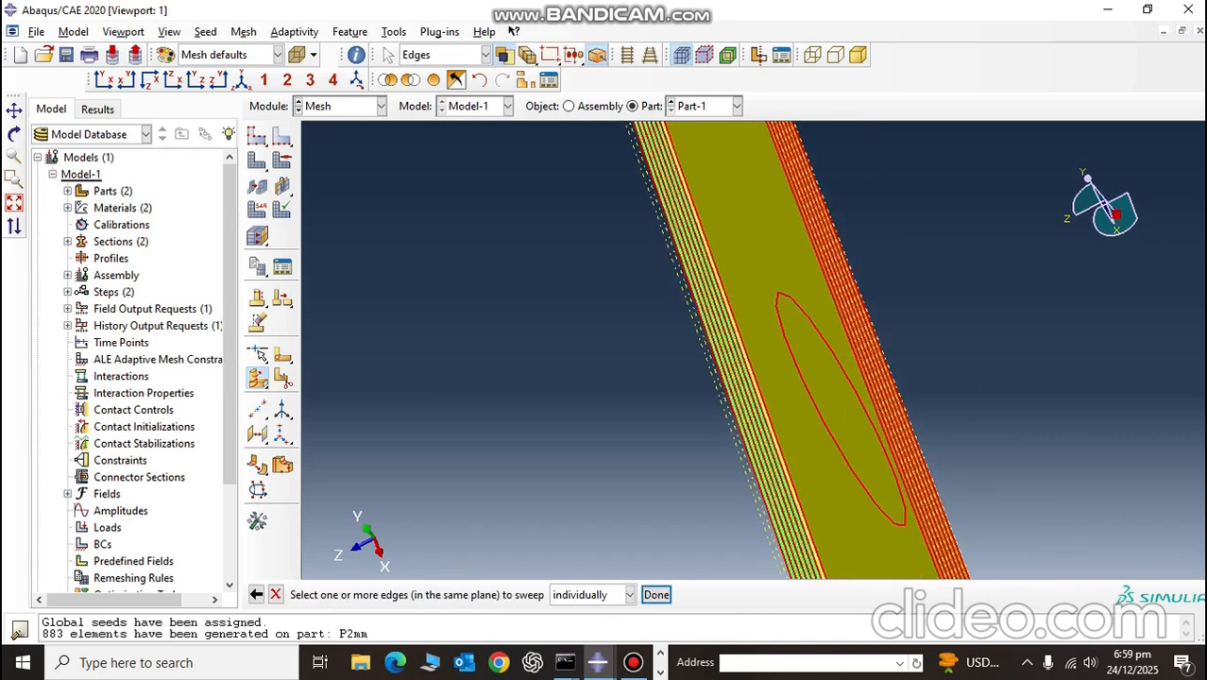
pyautogui.click(870, 493)
pyautogui.middleClick(874, 490)
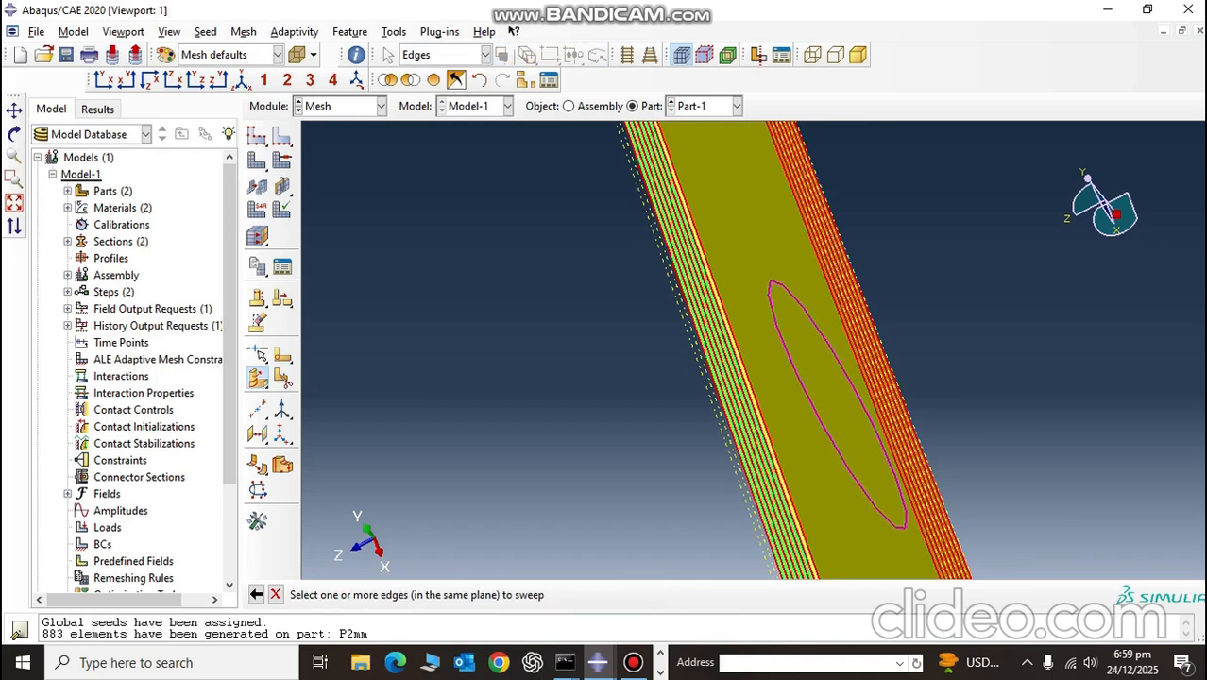
pyautogui.scroll(5, 882, 484)
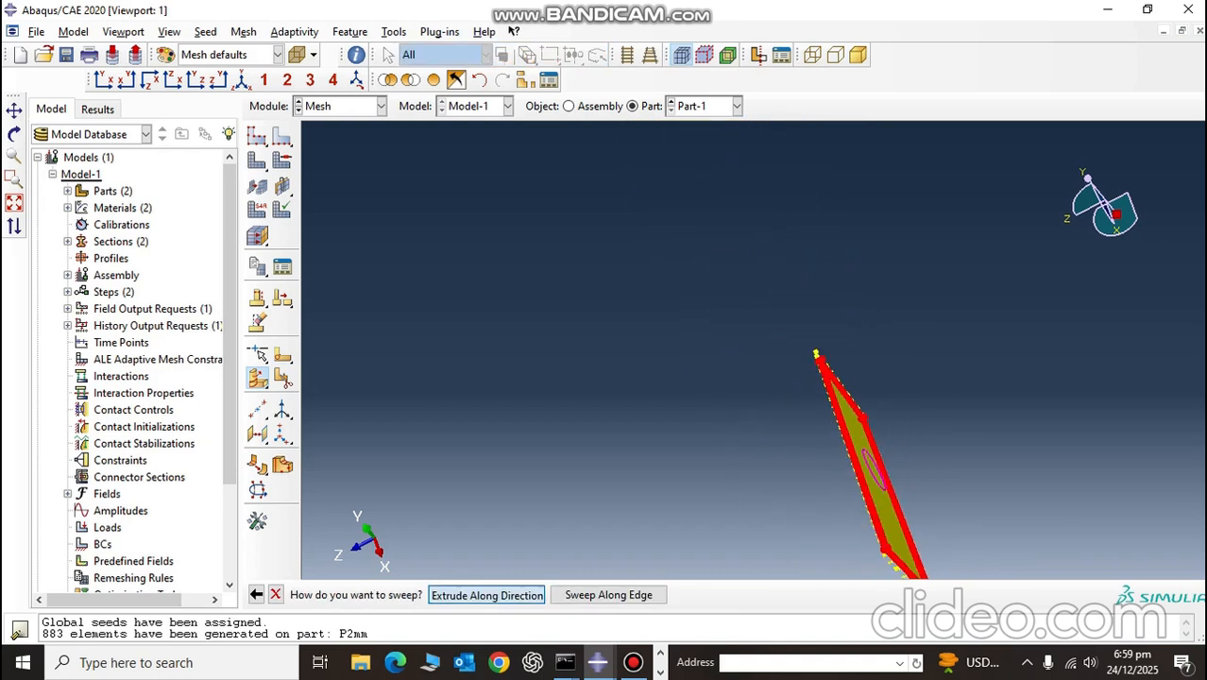
pyautogui.click(485, 594)
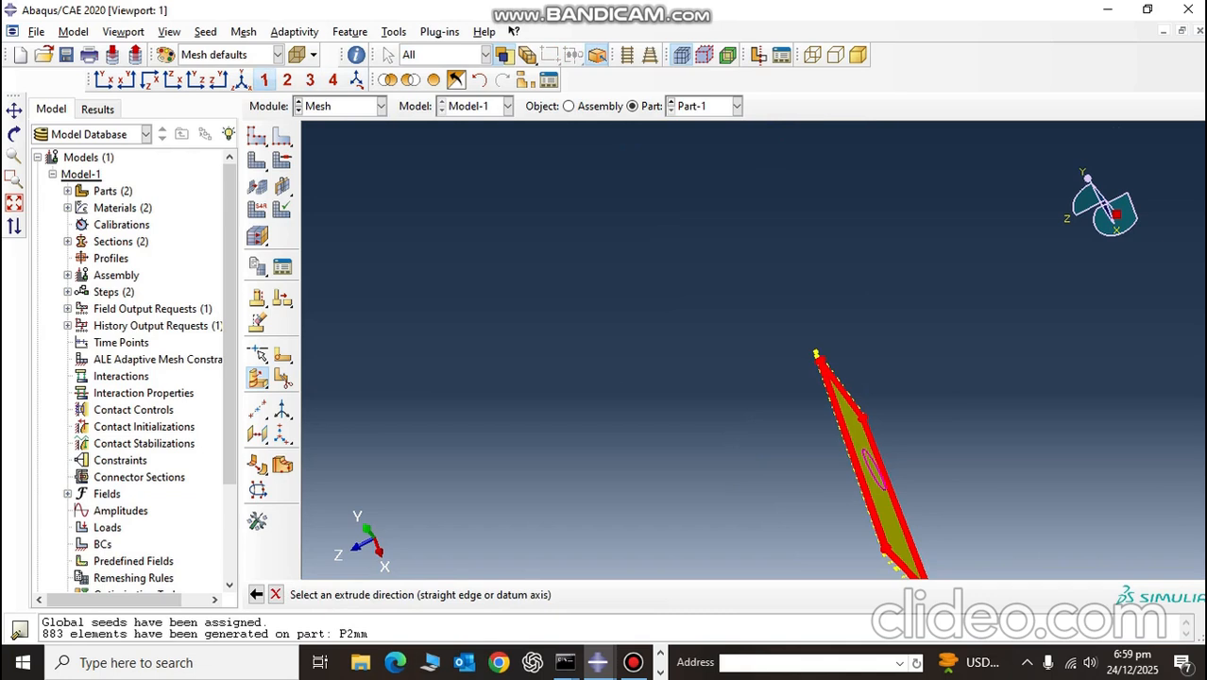
# Step: Set the extrude direction with the short through-thickness edge at the plate's corner, accept it and create the cell partition
pyautogui.click(241, 80)
pyautogui.scroll(-9, 931, 366)
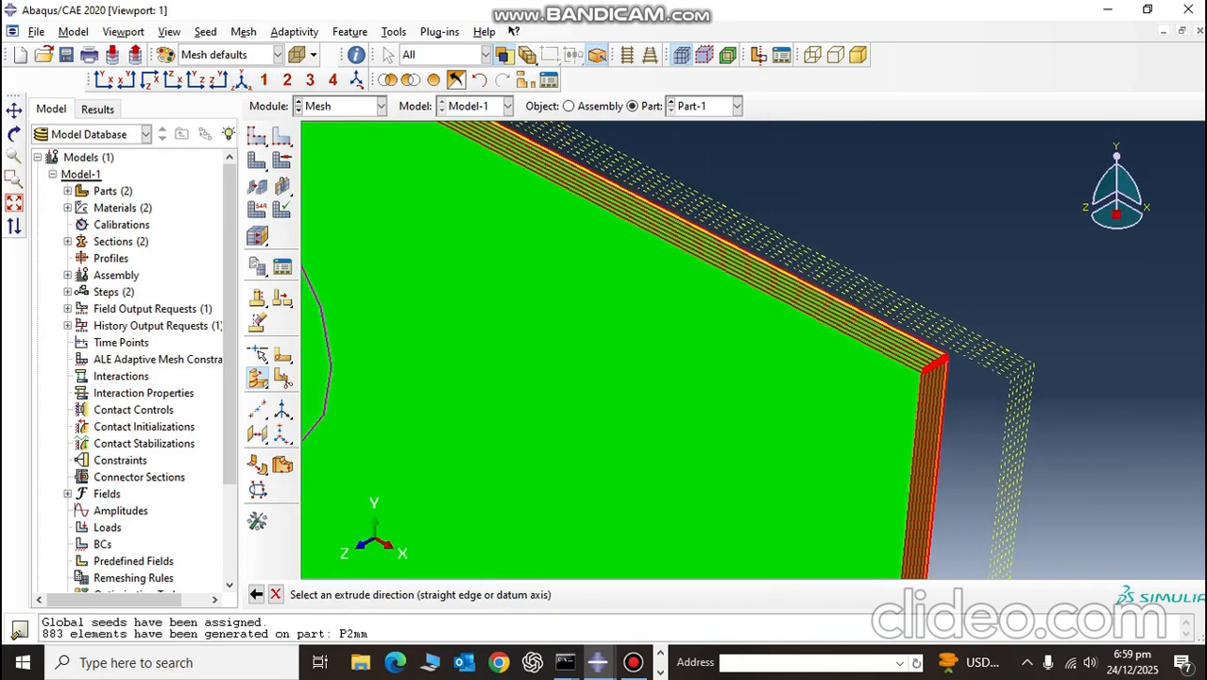
pyautogui.scroll(-8, 918, 411)
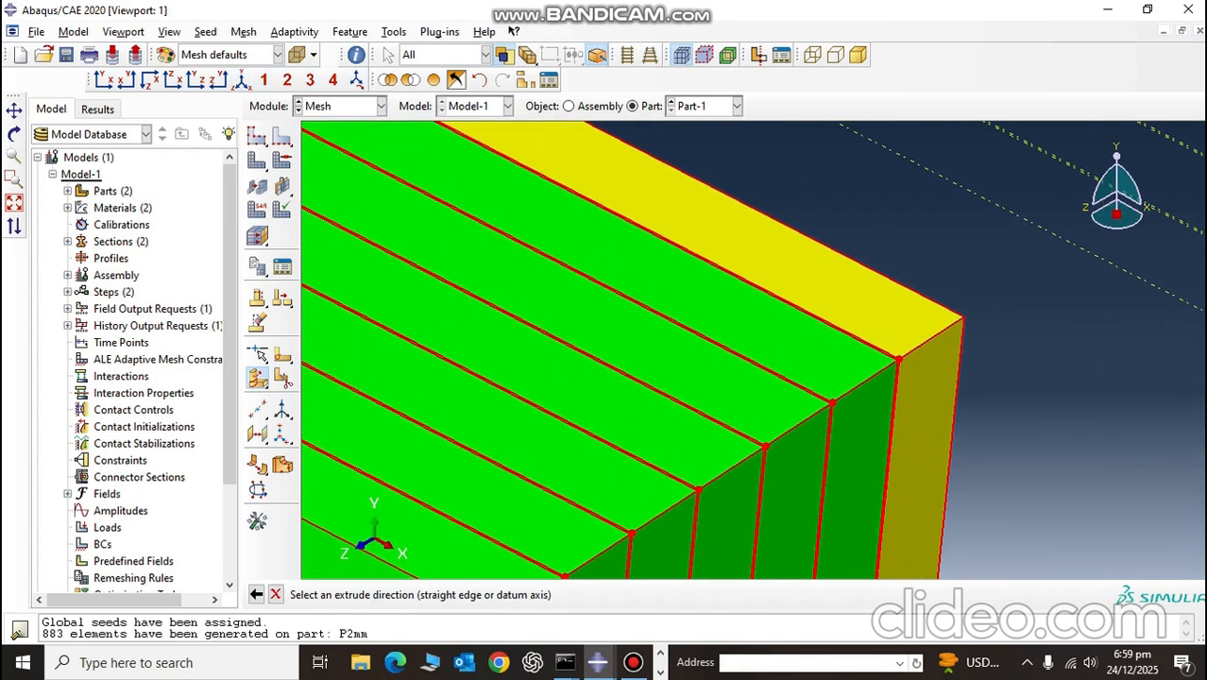
pyautogui.click(931, 338)
pyautogui.click(497, 595)
pyautogui.click(470, 594)
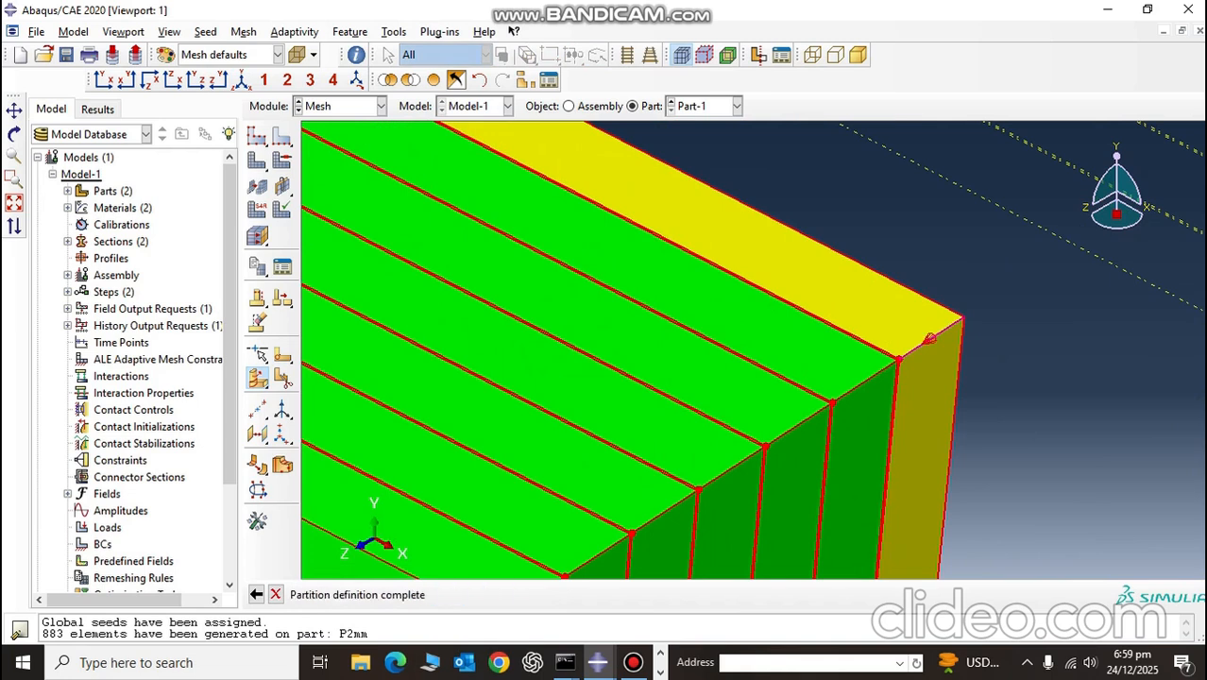
# Step: Create the cell partition from the extruded circular edge and end the partition command
pyautogui.click(469, 594)
pyautogui.scroll(8, 548, 487)
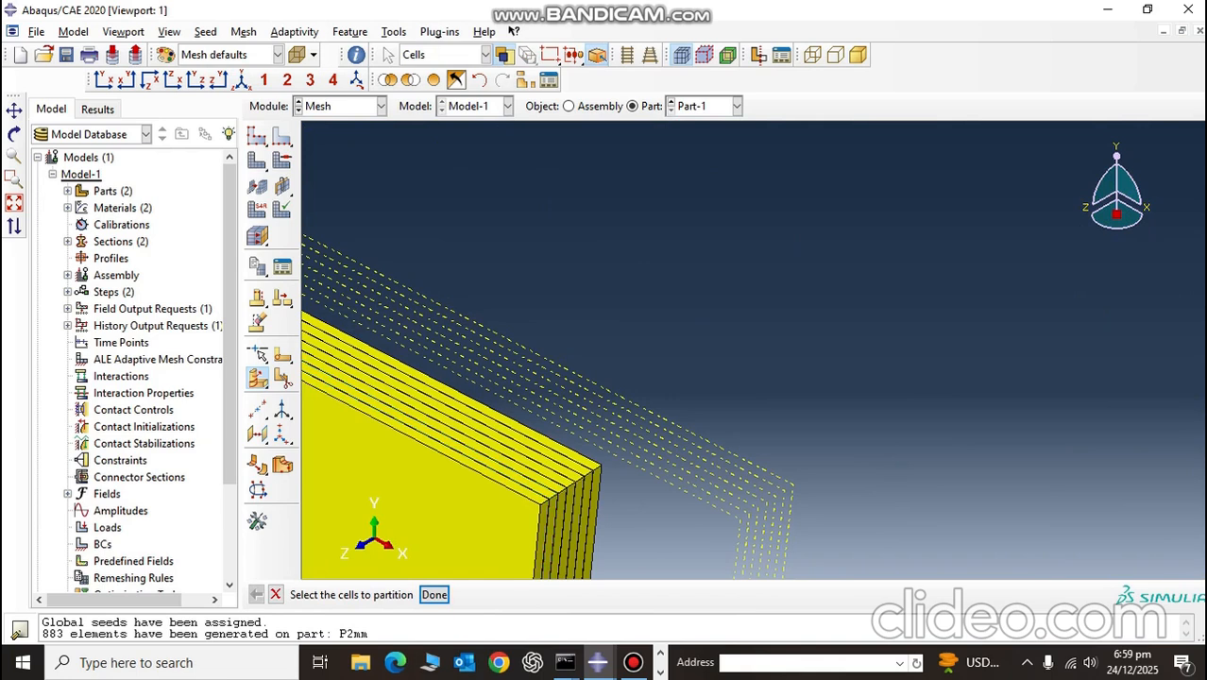
pyautogui.click(243, 80)
pyautogui.click(276, 595)
# Step: Select the circular edges of all layers around the plate's centre as the regions for local seeding
pyautogui.keyDown('ctrl'); pyautogui.keyDown('alt'); pyautogui.moveTo(890, 296); pyautogui.dragTo(639, 398); pyautogui.keyUp('alt'); pyautogui.keyUp('ctrl')
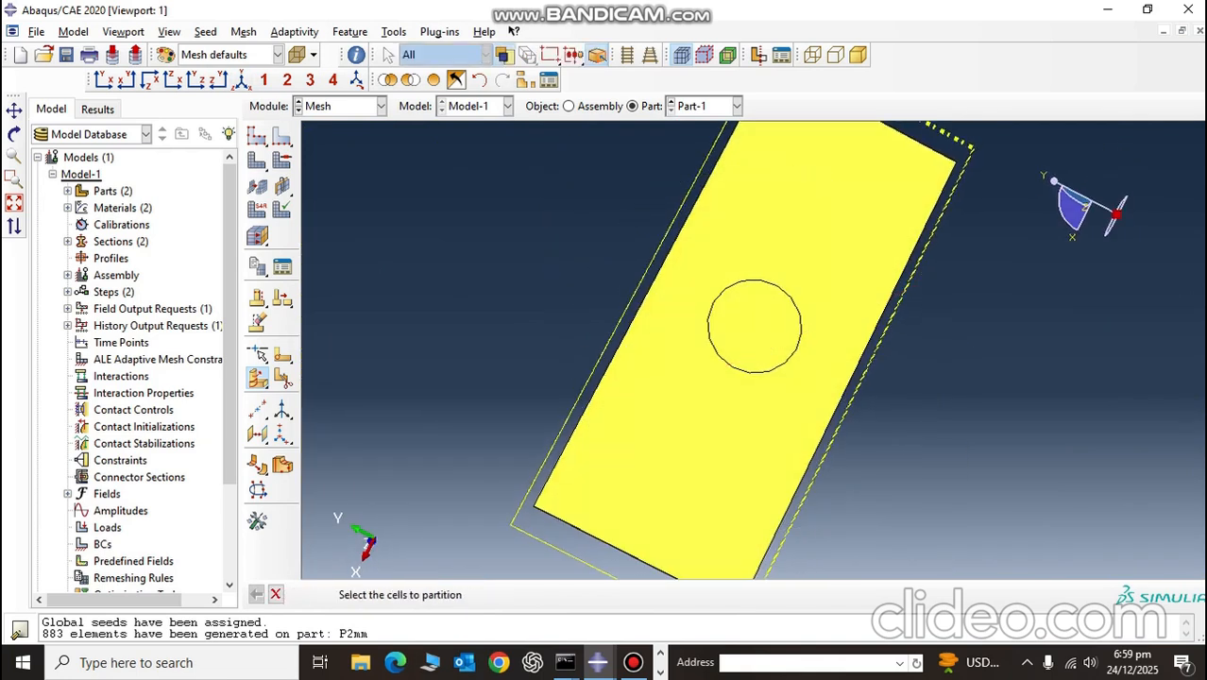
pyautogui.click(283, 137)
pyautogui.scroll(-6, 735, 353)
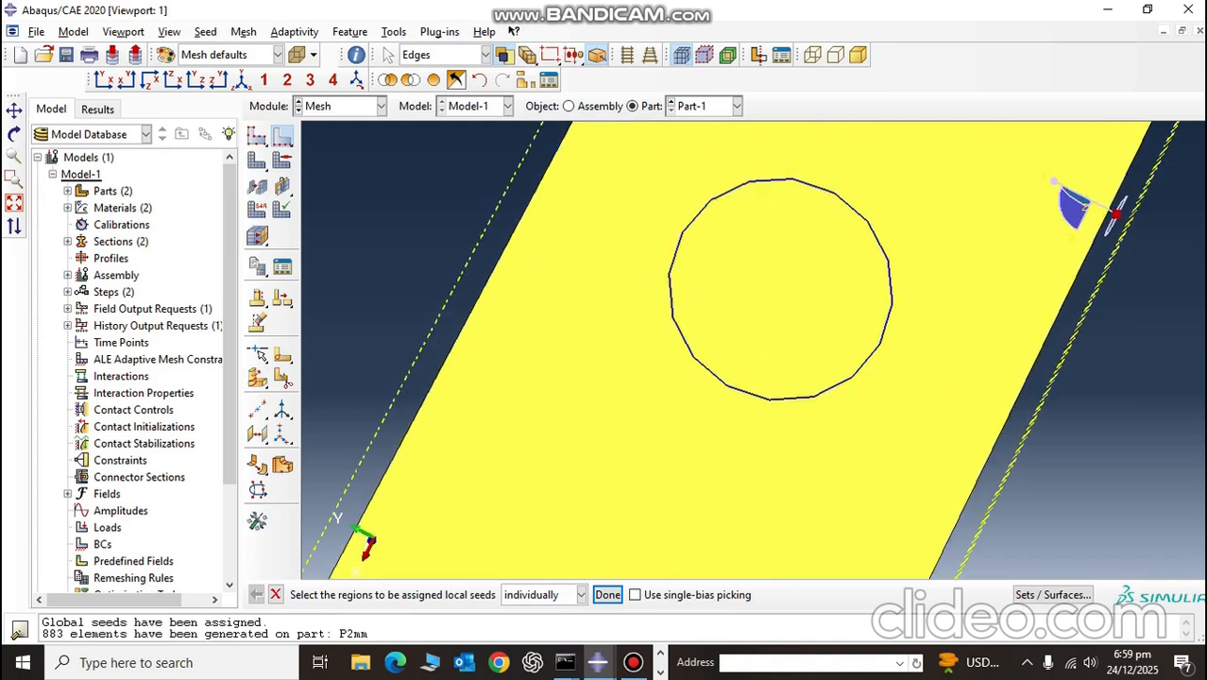
pyautogui.click(800, 396)
pyautogui.moveTo(789, 379); pyautogui.dragTo(894, 416)
pyautogui.keyDown('ctrl'); pyautogui.keyDown('alt'); pyautogui.moveTo(809, 351); pyautogui.dragTo(956, 334); pyautogui.keyUp('alt'); pyautogui.keyUp('ctrl')
pyautogui.scroll(6, 828, 334)
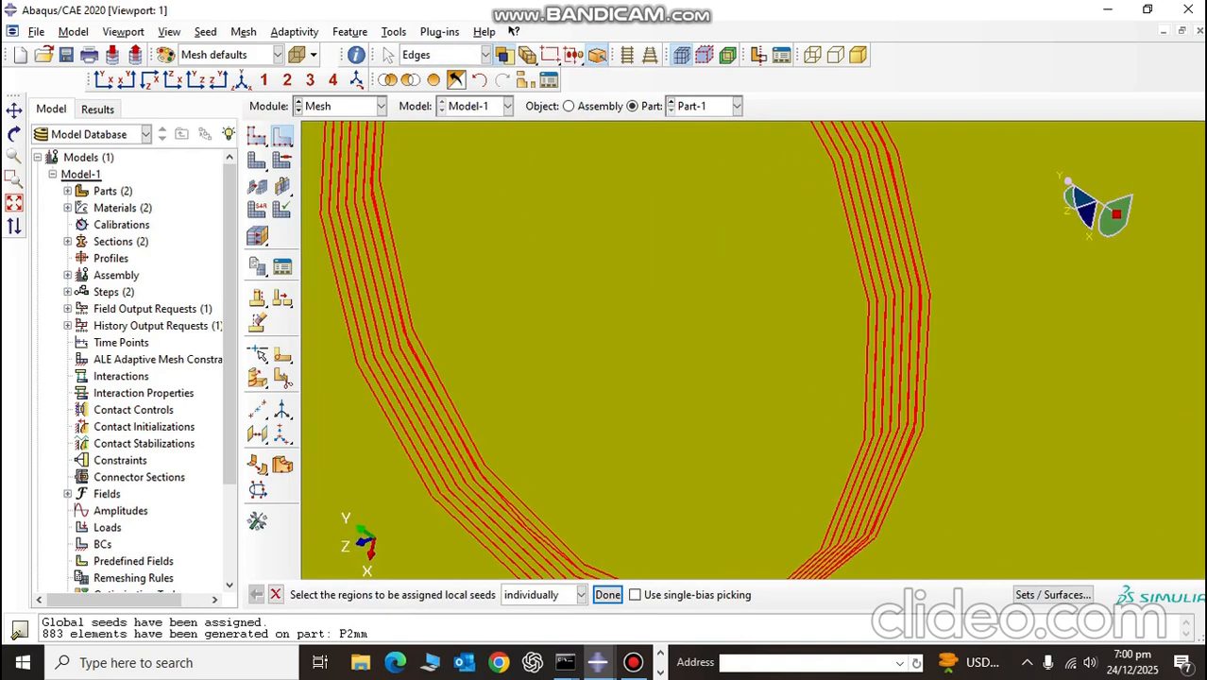
pyautogui.scroll(-6, 820, 385)
pyautogui.click(608, 595)
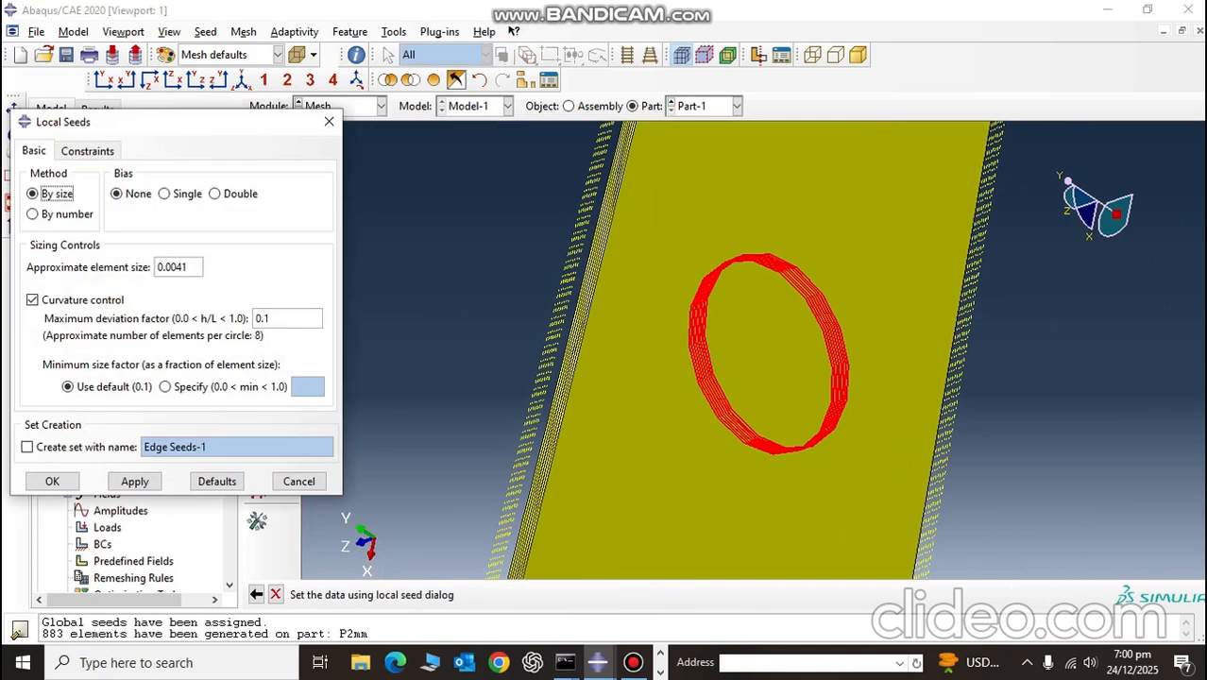
# Step: Set the approximate element size of the selected circular edges to 0.25E-3 and apply the local seeds
pyautogui.moveTo(190, 267); pyautogui.dragTo(156, 267)
pyautogui.press('BackSpace')
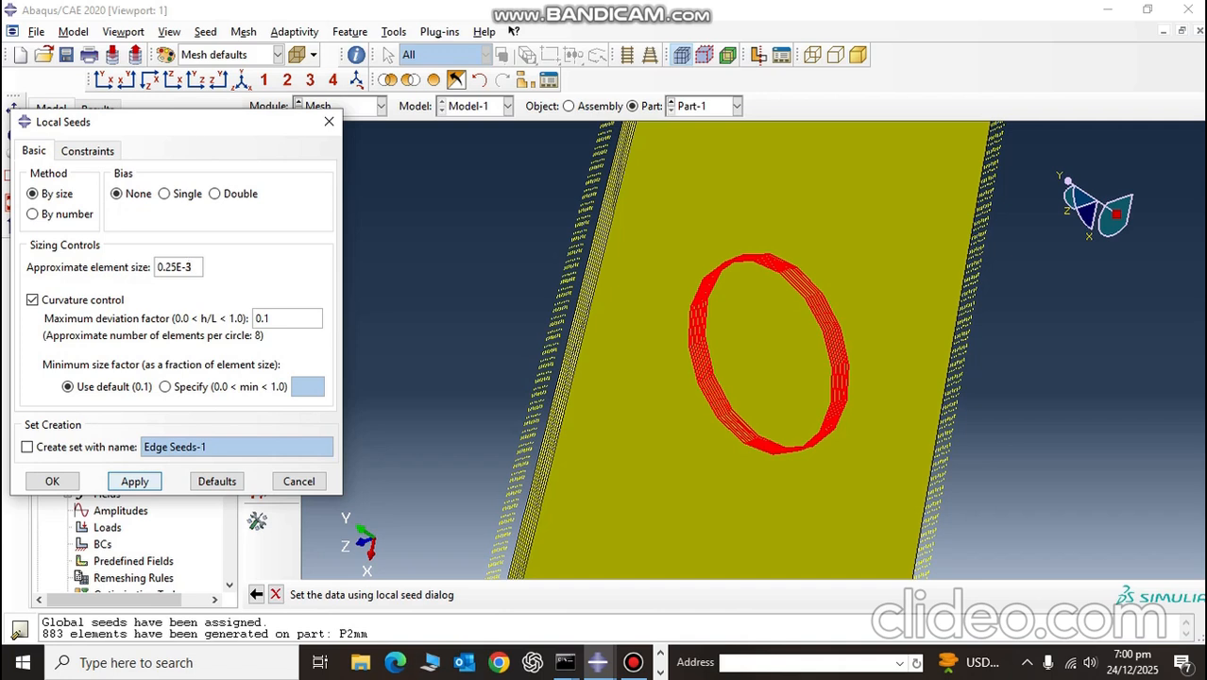
pyautogui.click(134, 482)
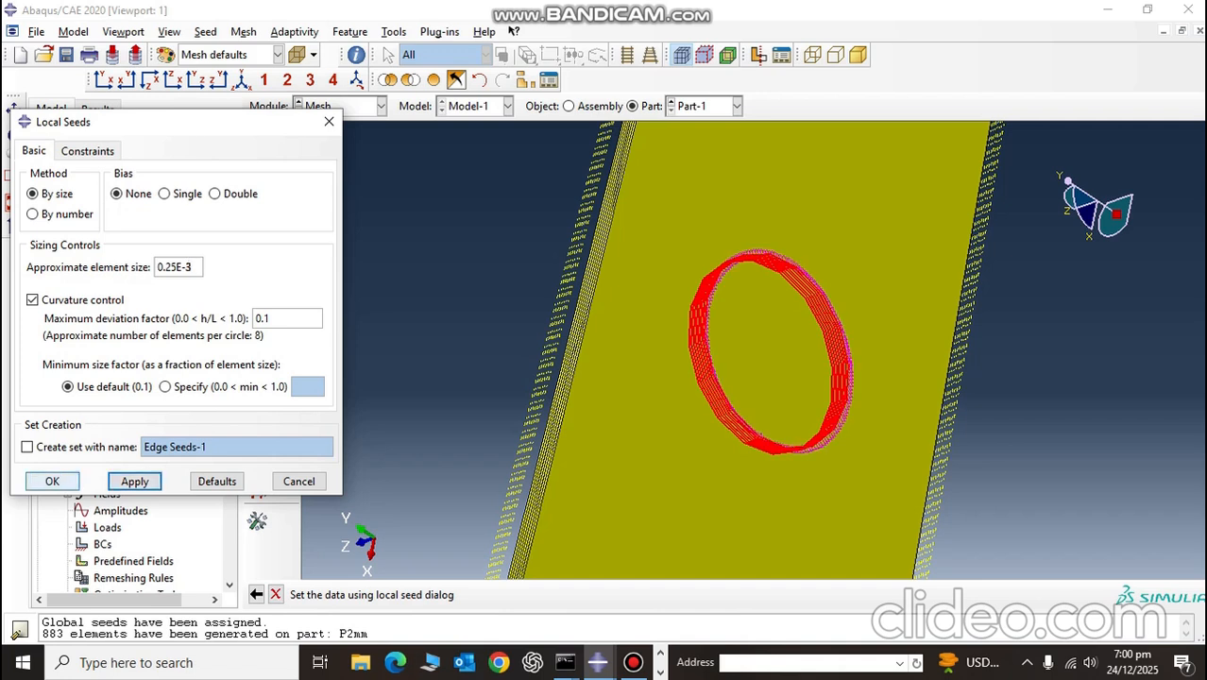
pyautogui.click(52, 482)
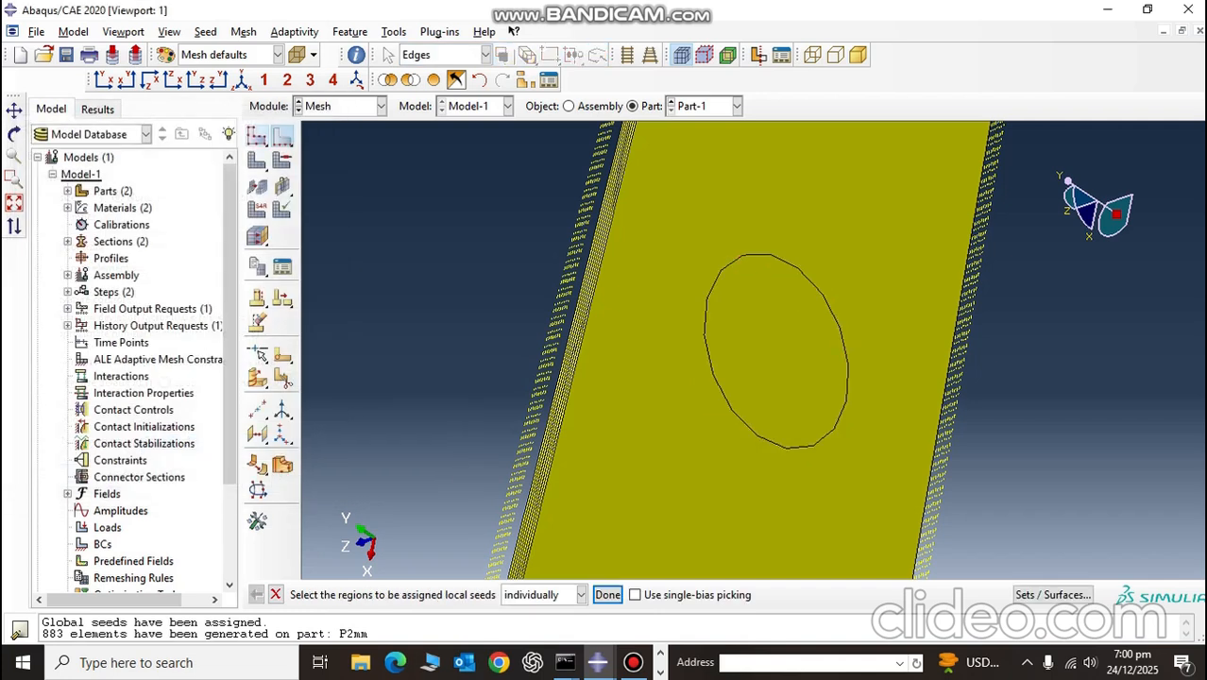
# Step: Seed Part-1 globally with an approximate size of 1.25E-3
pyautogui.click(257, 136)
pyautogui.scroll(3, 571, 240)
pyautogui.press('BackSpace')
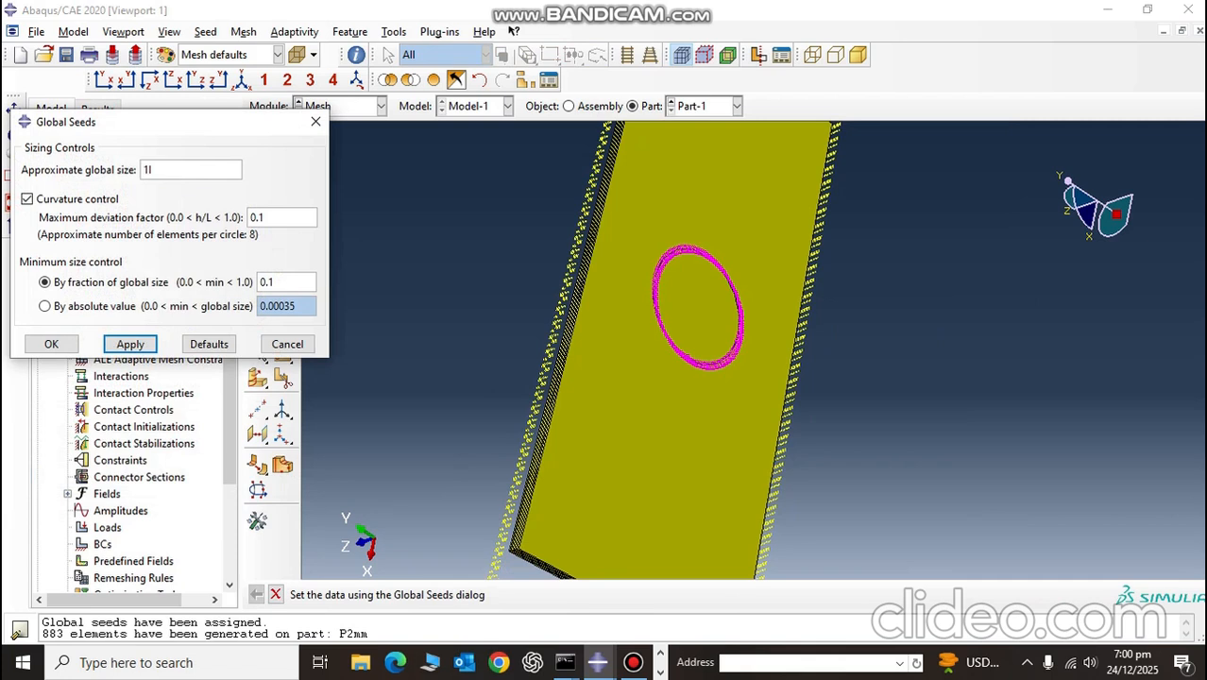
pyautogui.moveTo(161, 170); pyautogui.dragTo(142, 169)
pyautogui.press('BackSpace')
pyautogui.press('Return')
pyautogui.click(51, 344)
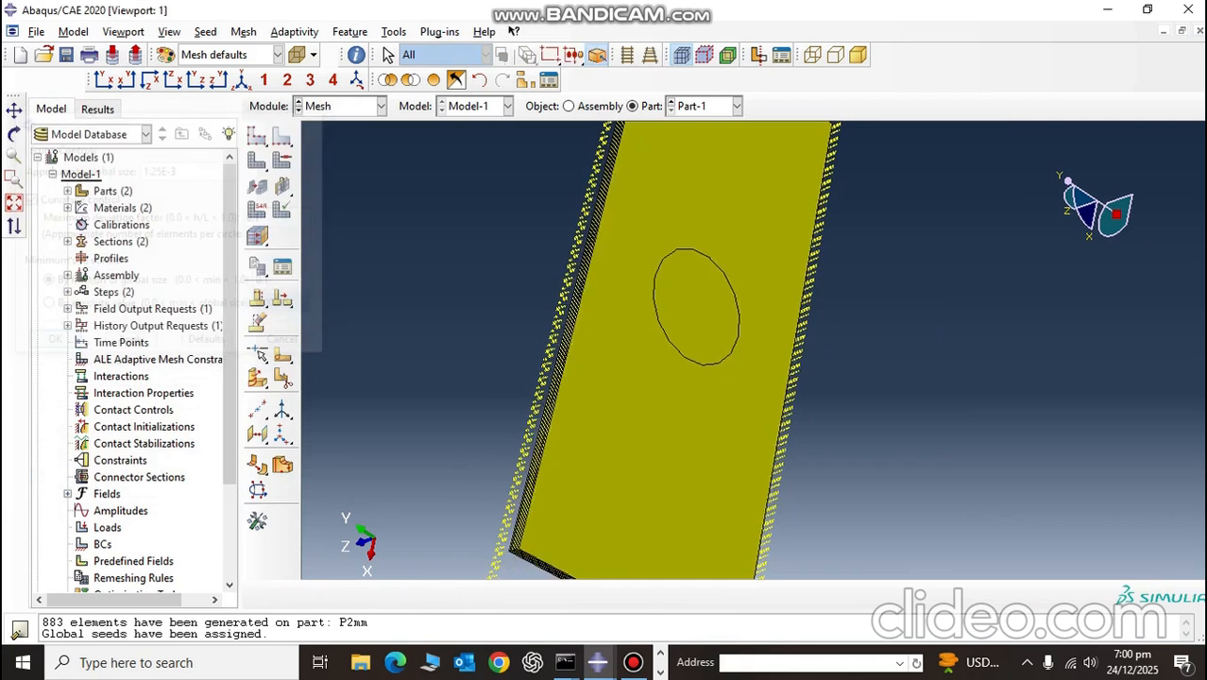
# Step: Mesh Part-1 and show the meshed plate in the isometric view
pyautogui.scroll(-5, 756, 322)
pyautogui.scroll(-2, 727, 310)
pyautogui.scroll(3, 687, 213)
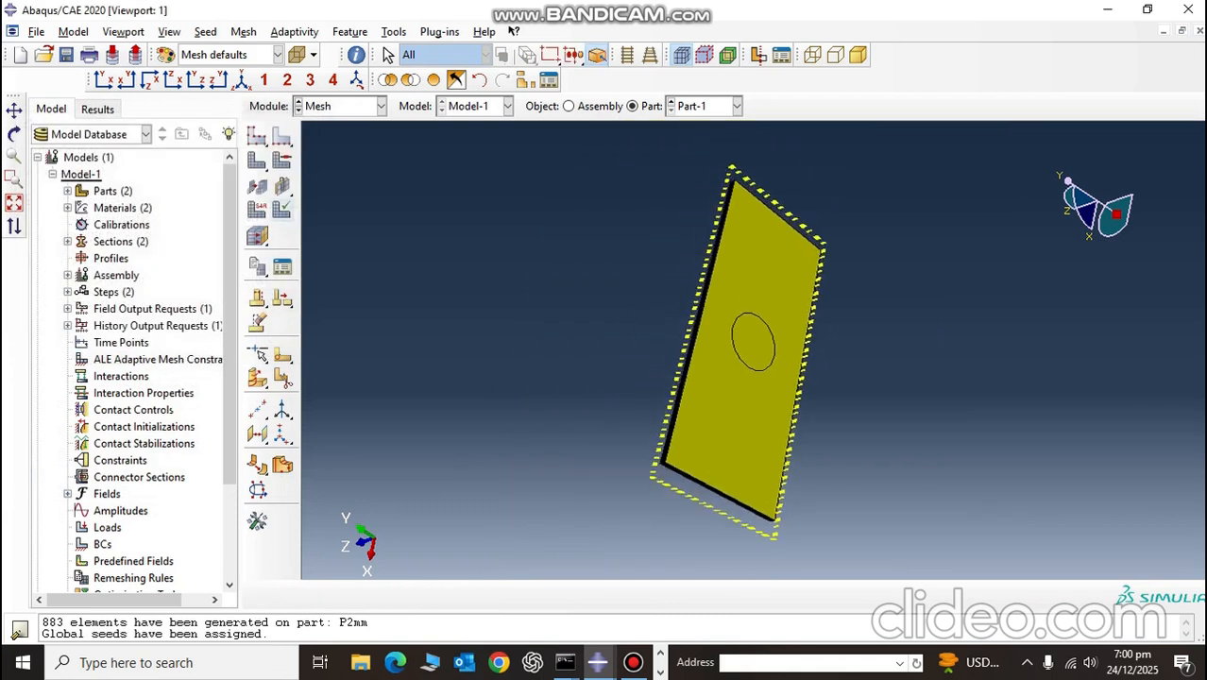
pyautogui.click(257, 160)
pyautogui.press('Return')
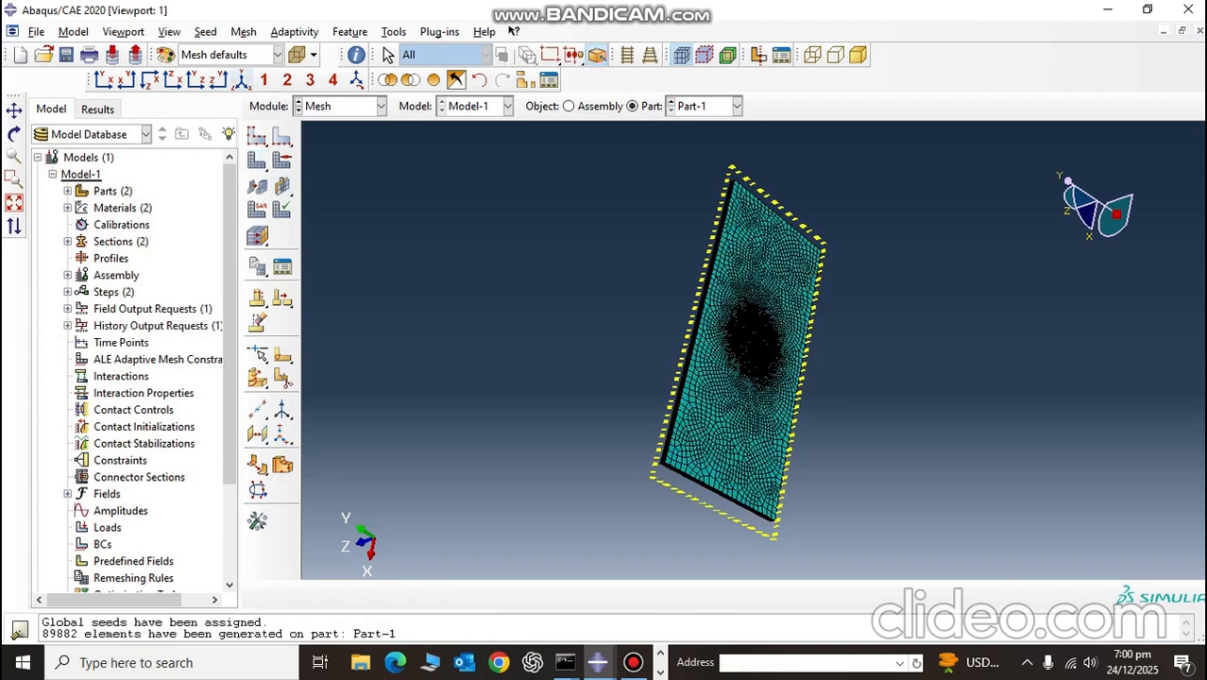
pyautogui.click(242, 80)
pyautogui.scroll(-4, 747, 342)
pyautogui.scroll(2, 709, 340)
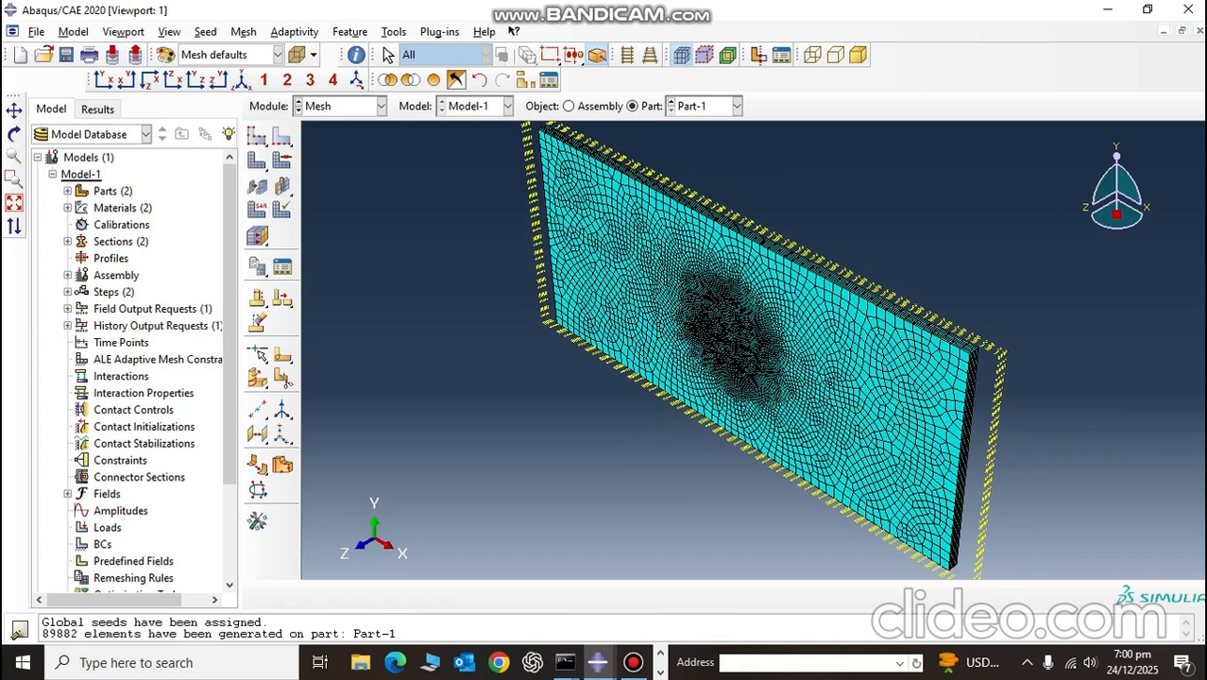
# Step: Select the outer cells of all the plate's layers in the X-Z view for element type assignment
pyautogui.click(150, 80)
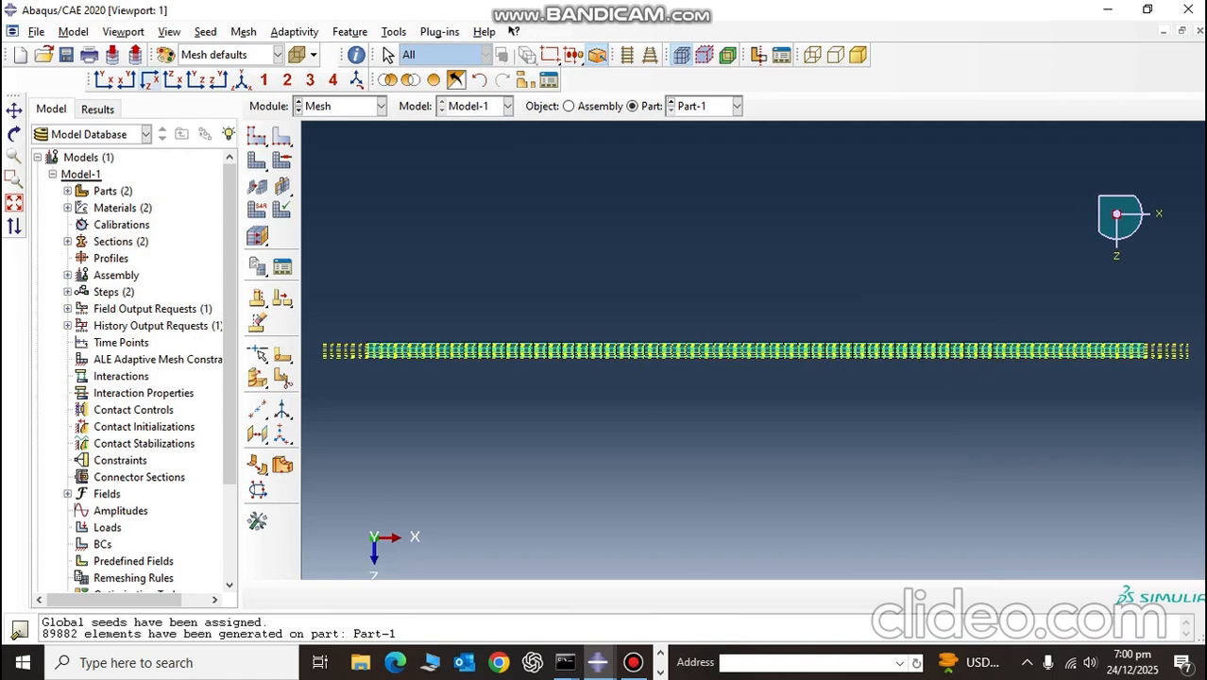
pyautogui.scroll(-6, 753, 380)
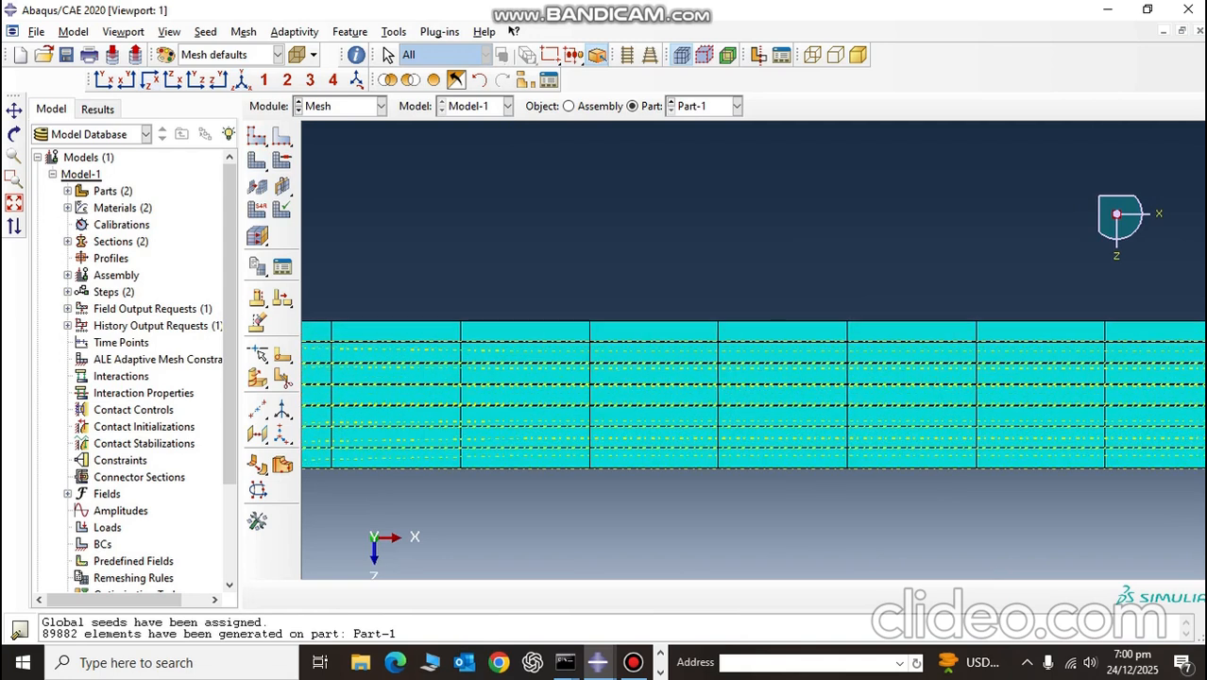
pyautogui.click(257, 210)
pyautogui.scroll(-5, 744, 376)
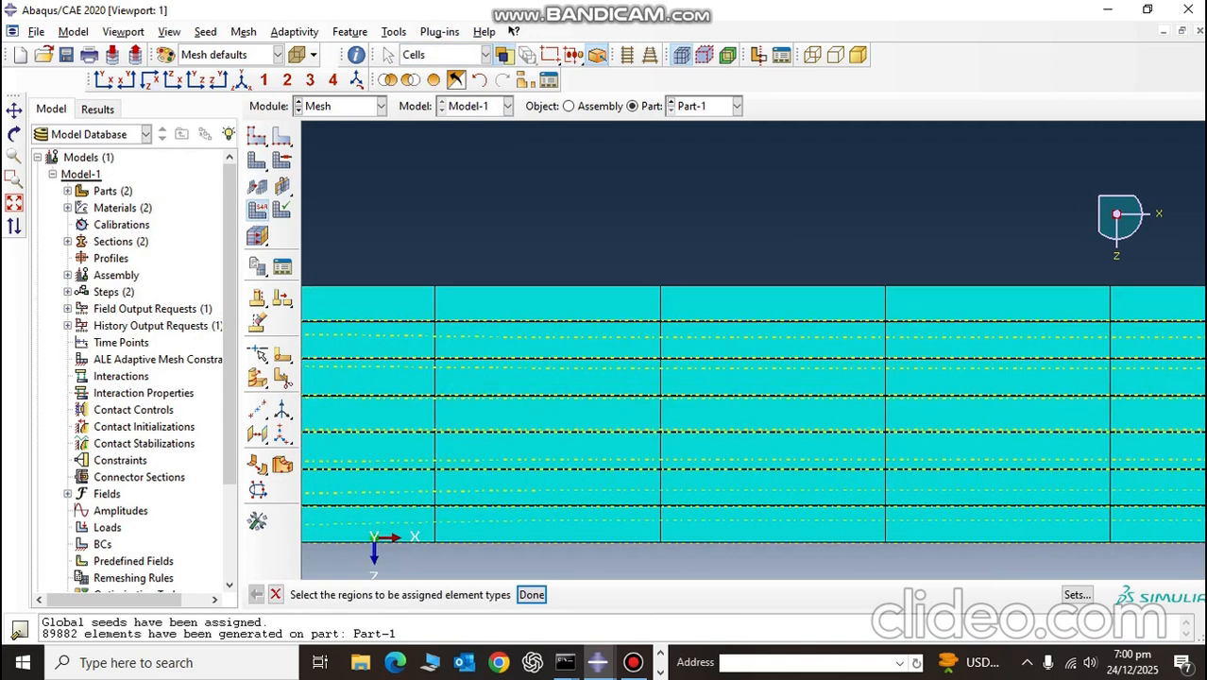
pyautogui.click(753, 276)
pyautogui.keyDown('shift'); pyautogui.click(753, 323); pyautogui.keyUp('shift')
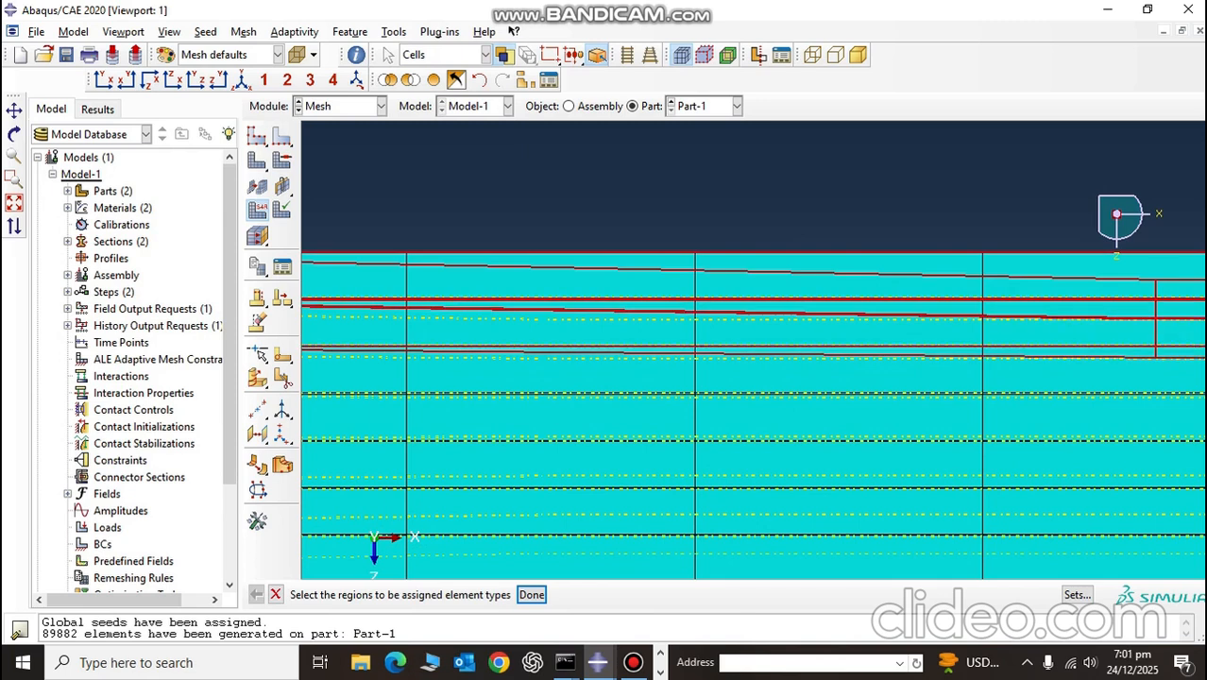
pyautogui.keyDown('shift'); pyautogui.click(754, 370); pyautogui.keyUp('shift')
pyautogui.keyDown('shift'); pyautogui.click(754, 418); pyautogui.keyUp('shift')
pyautogui.keyDown('shift'); pyautogui.click(753, 464); pyautogui.keyUp('shift')
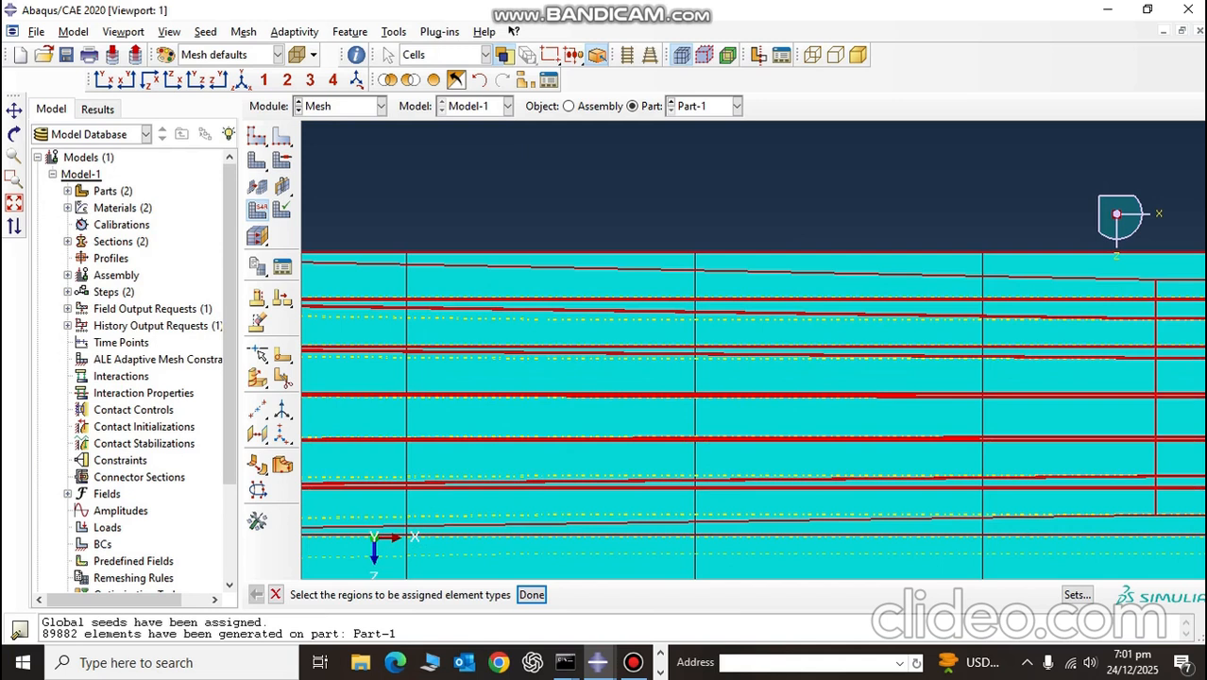
pyautogui.scroll(5, 539, 527)
pyautogui.click(532, 595)
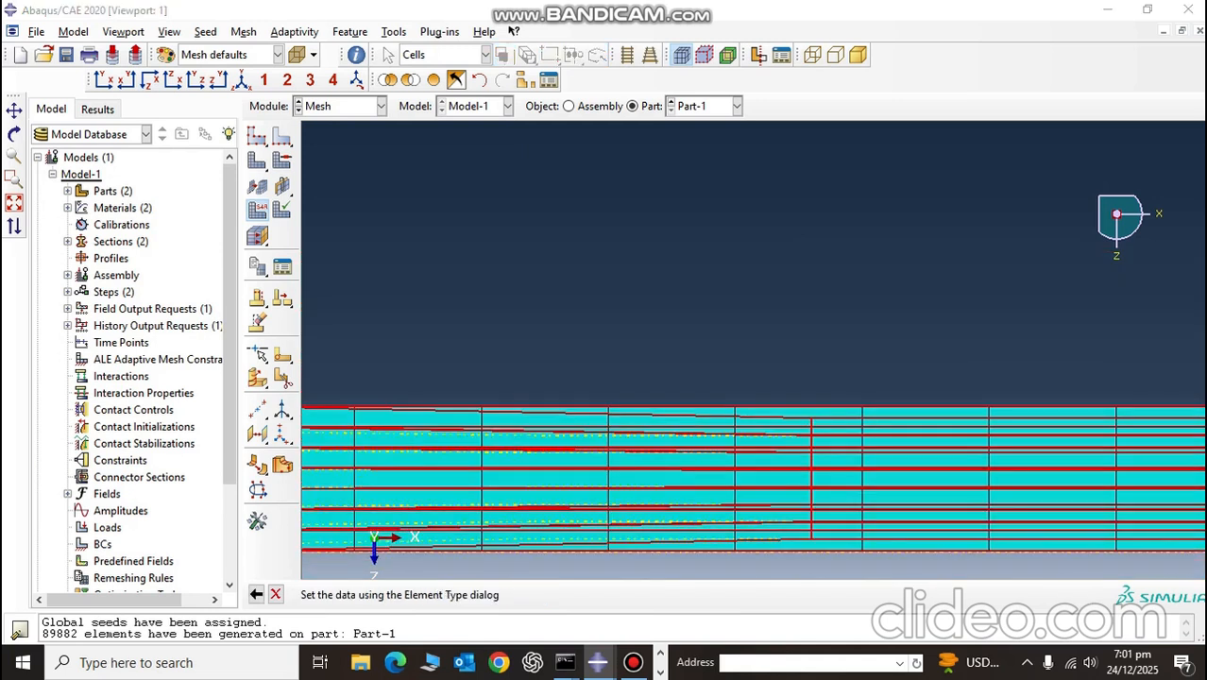
# Step: Assign the Explicit library's linear 3D Stress elements to the selected cells, with wedge element deletion set to Yes
pyautogui.click(223, 166)
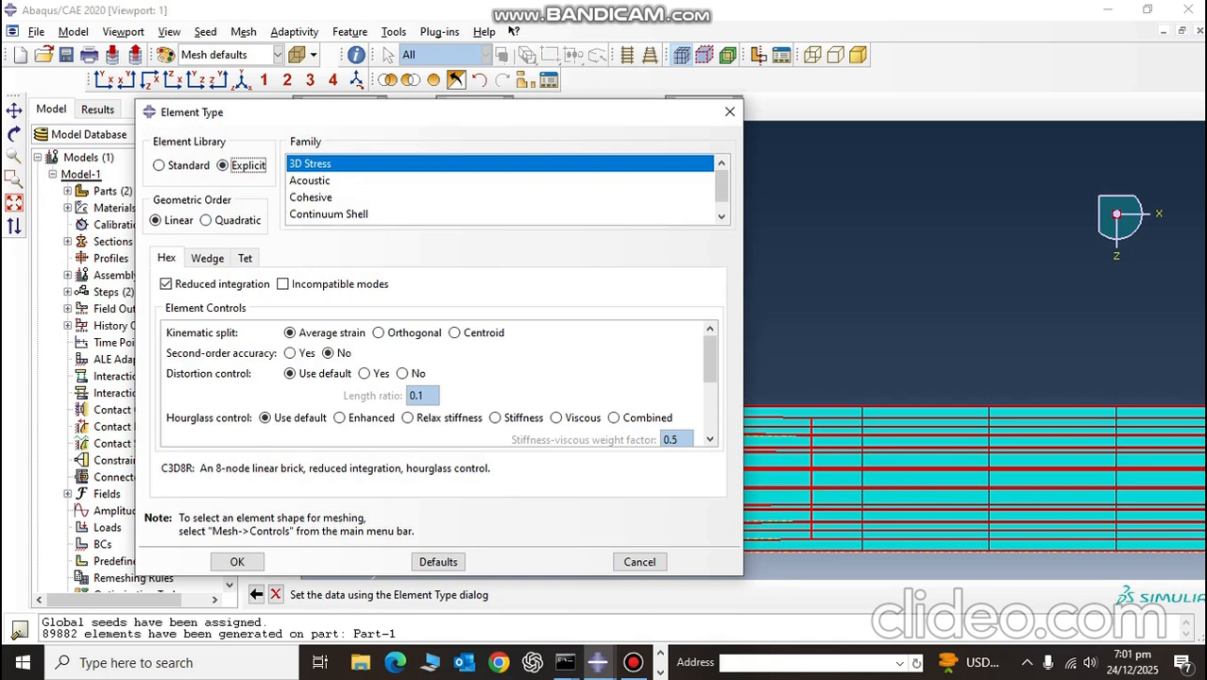
pyautogui.click(207, 258)
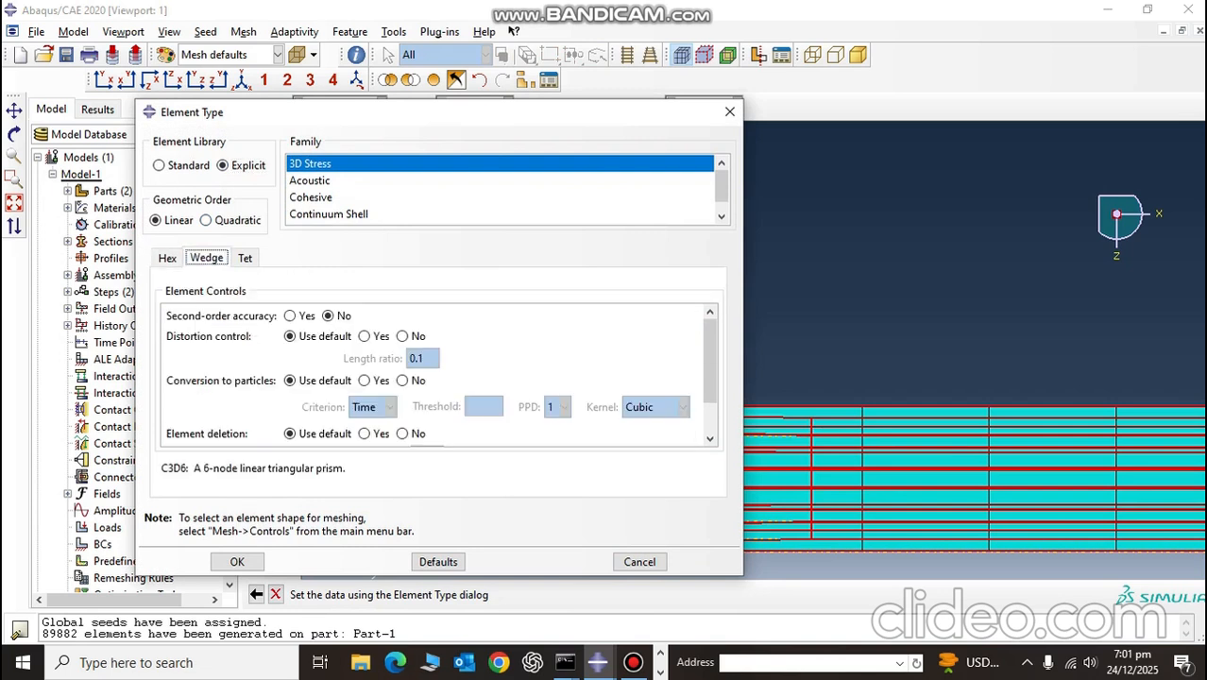
pyautogui.scroll(-1, 366, 377)
pyautogui.scroll(-3, 366, 377)
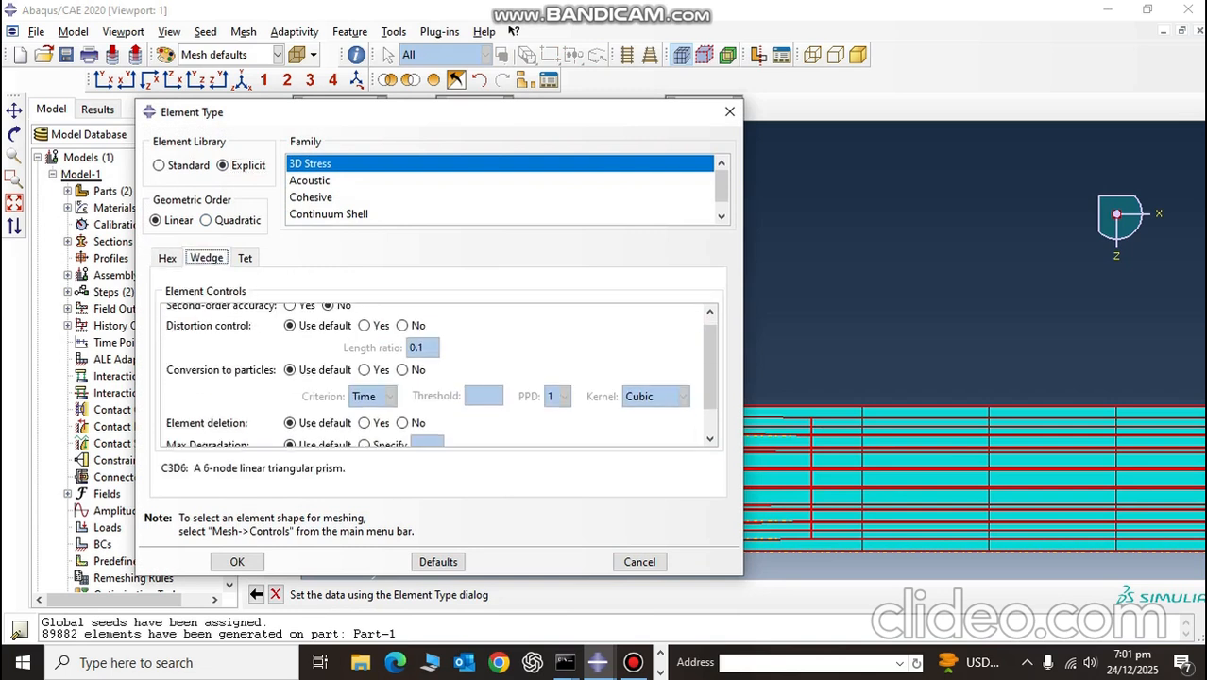
pyautogui.scroll(-1, 366, 377)
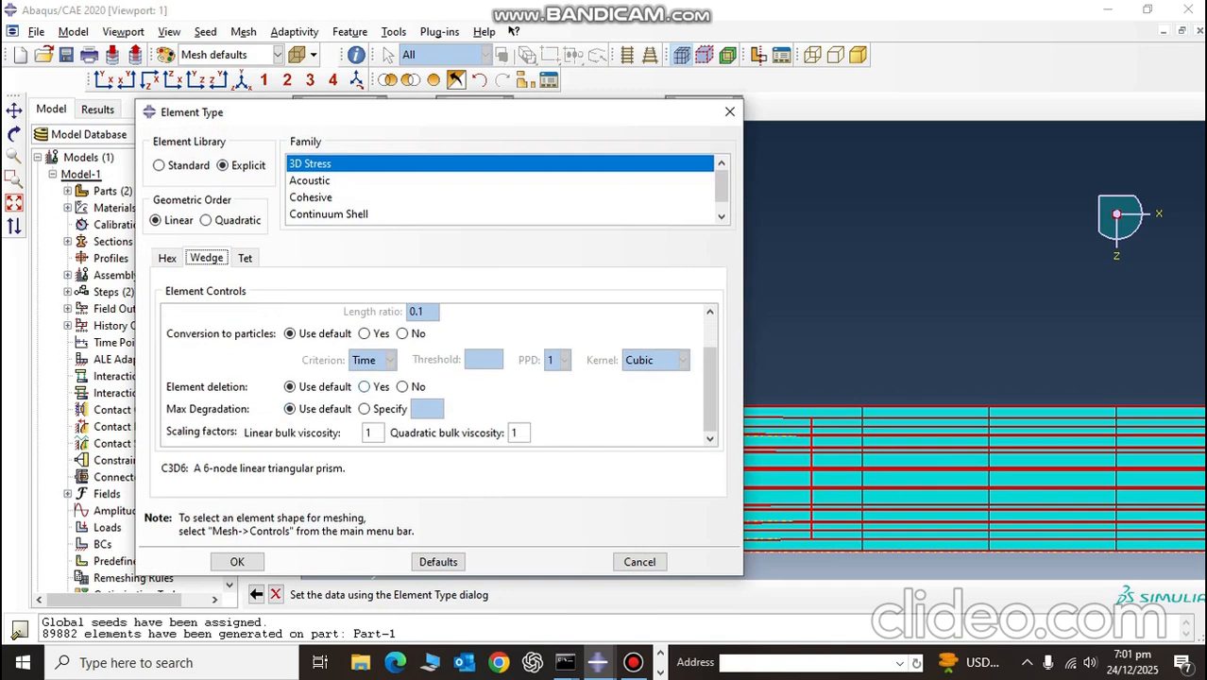
pyautogui.click(365, 386)
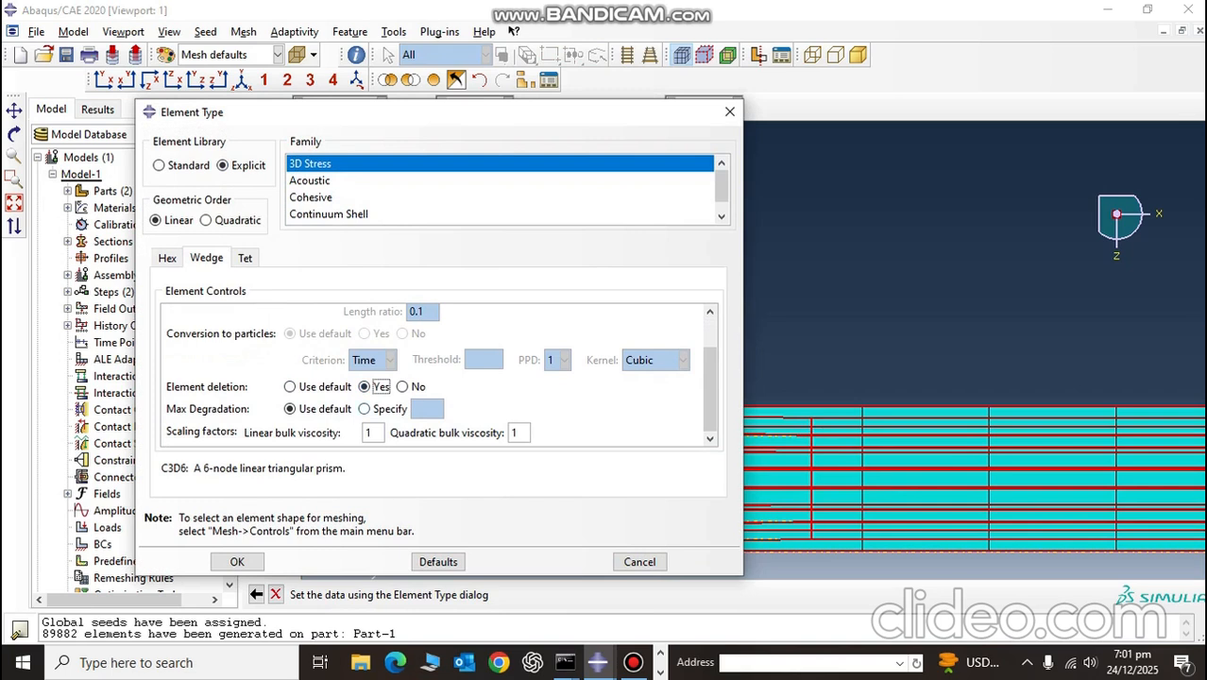
pyautogui.click(238, 562)
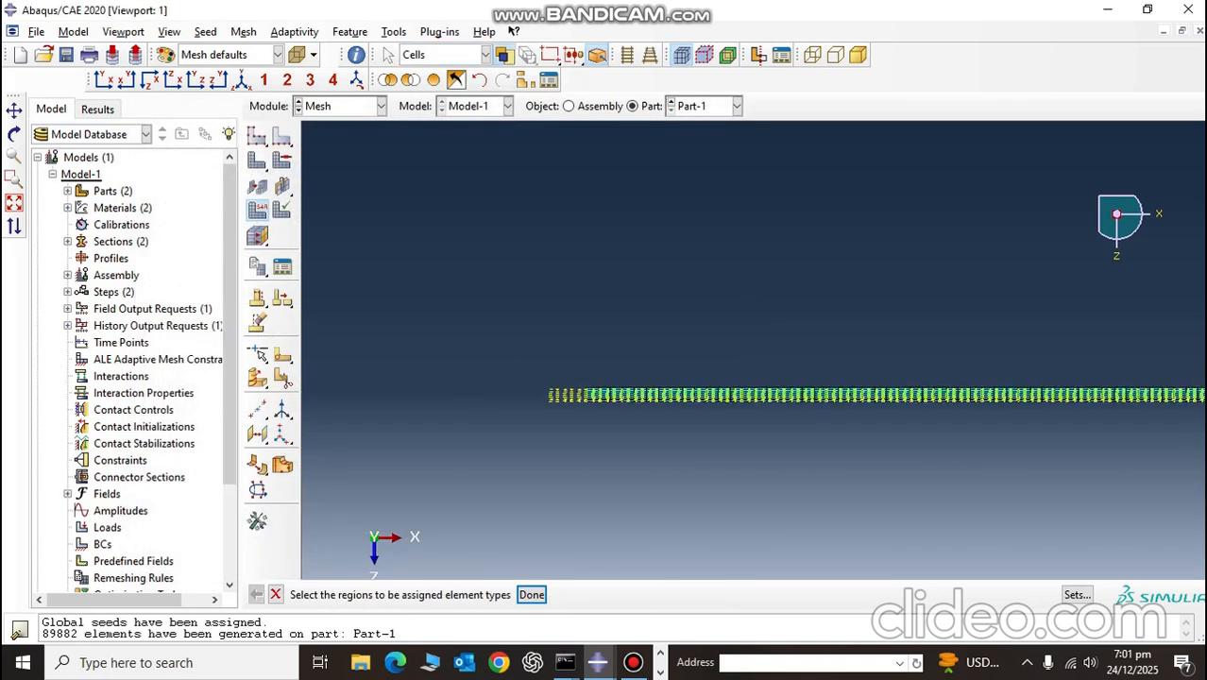
# Step: Try to remove the side faces of all seven layers from the display, and restore the full display
pyautogui.scroll(-10, 735, 403)
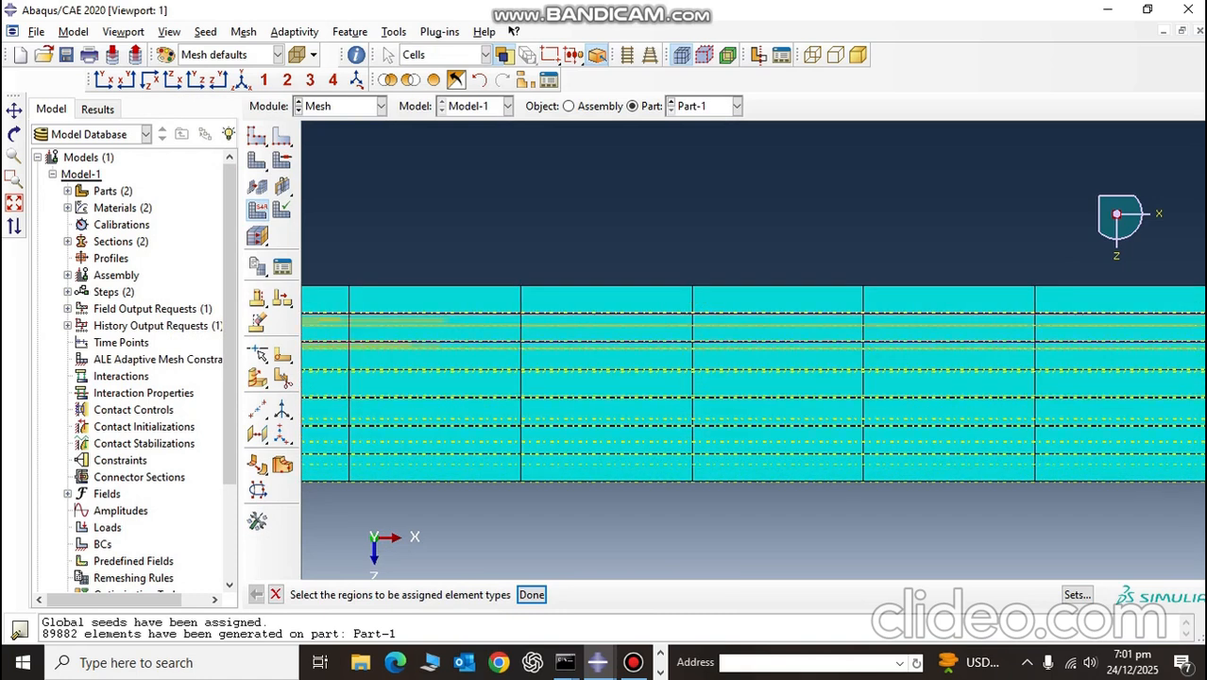
pyautogui.scroll(-1, 753, 377)
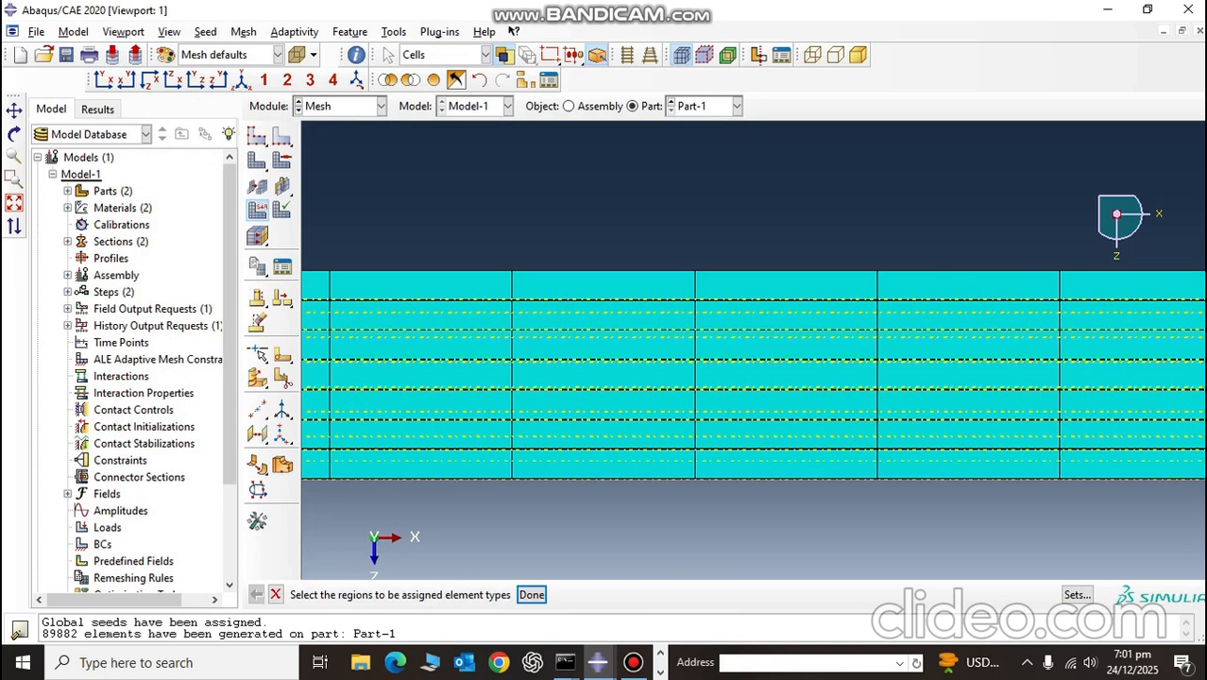
pyautogui.click(411, 80)
pyautogui.scroll(-7, 738, 462)
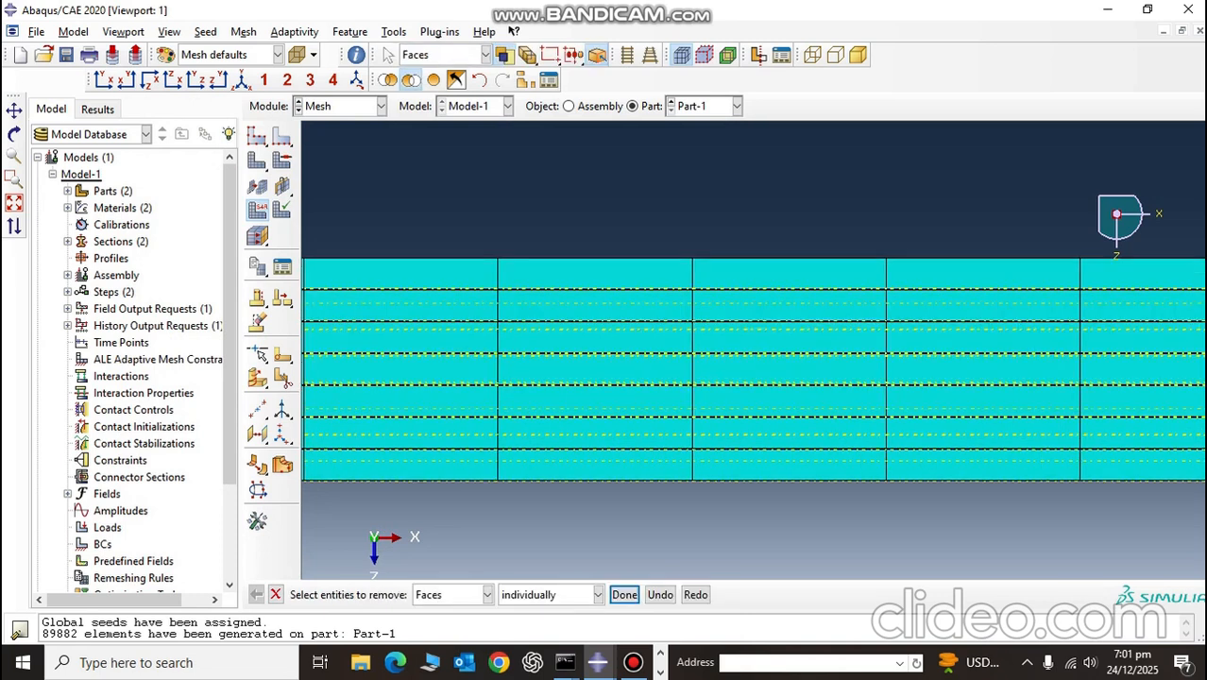
pyautogui.keyDown('shift'); pyautogui.click(738, 465); pyautogui.keyUp('shift')
pyautogui.keyDown('shift'); pyautogui.click(737, 421); pyautogui.keyUp('shift')
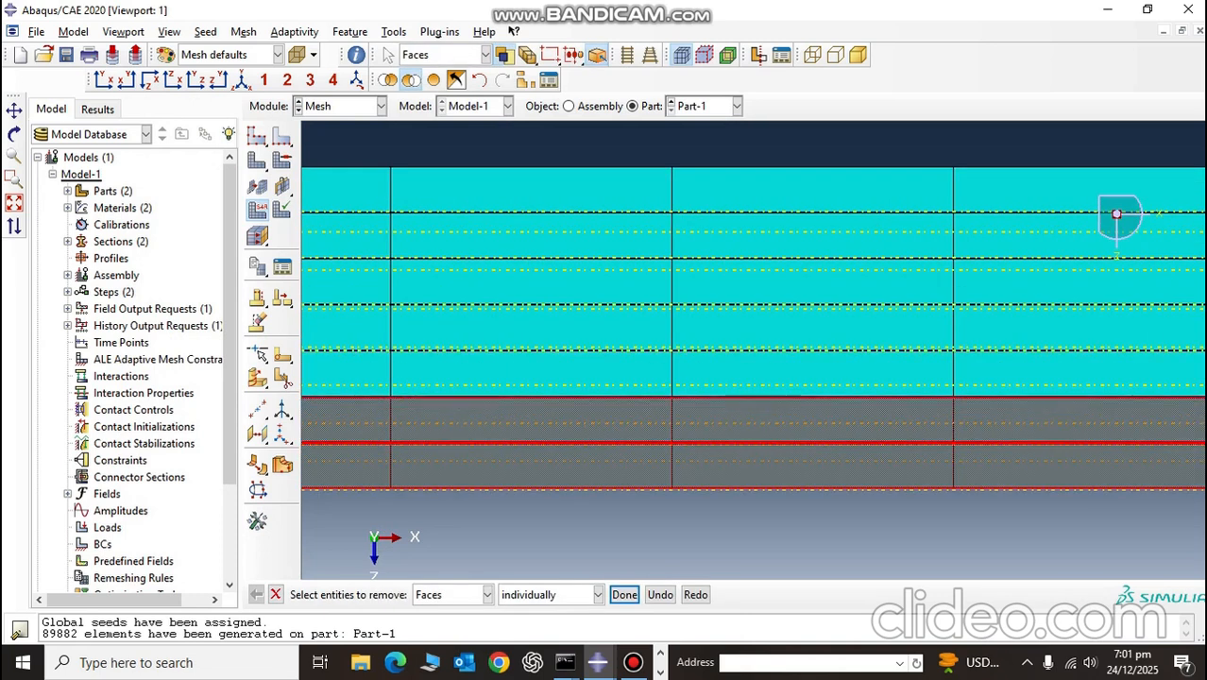
pyautogui.keyDown('shift'); pyautogui.click(738, 375); pyautogui.keyUp('shift')
pyautogui.keyDown('shift'); pyautogui.click(738, 328); pyautogui.keyUp('shift')
pyautogui.keyDown('shift'); pyautogui.click(738, 282); pyautogui.keyUp('shift')
pyautogui.keyDown('shift'); pyautogui.click(738, 236); pyautogui.keyUp('shift')
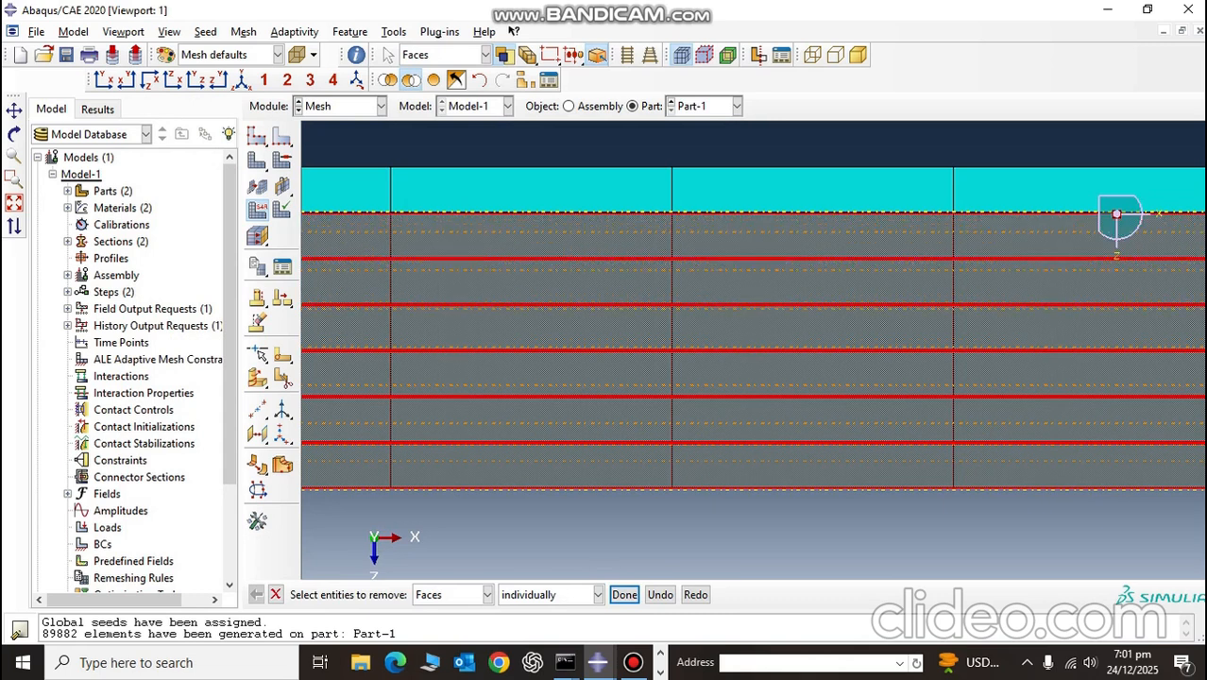
pyautogui.keyDown('shift'); pyautogui.click(737, 192); pyautogui.keyUp('shift')
pyautogui.click(624, 594)
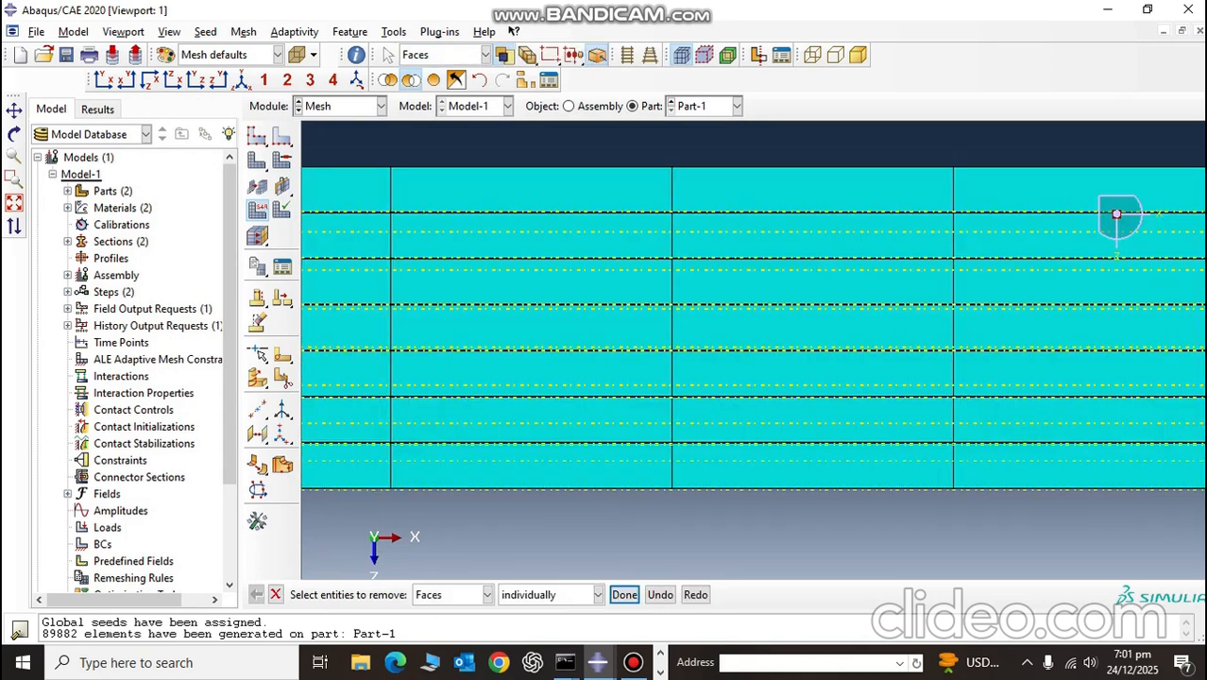
pyautogui.click(433, 81)
# Step: Remove the cells surrounding the circular partition in all seven layers from the display, using Cells as the entity type
pyautogui.click(411, 80)
pyautogui.click(451, 595)
pyautogui.click(426, 515)
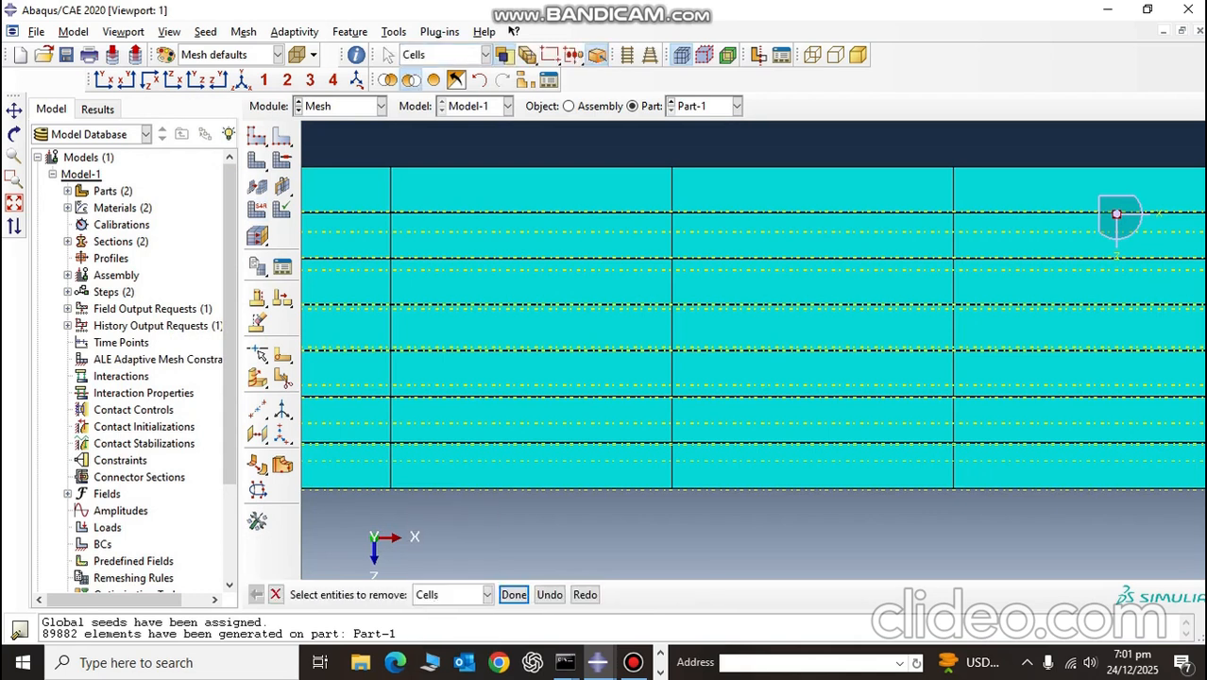
pyautogui.keyDown('shift'); pyautogui.click(529, 480); pyautogui.keyUp('shift')
pyautogui.keyDown('shift'); pyautogui.click(529, 397); pyautogui.keyUp('shift')
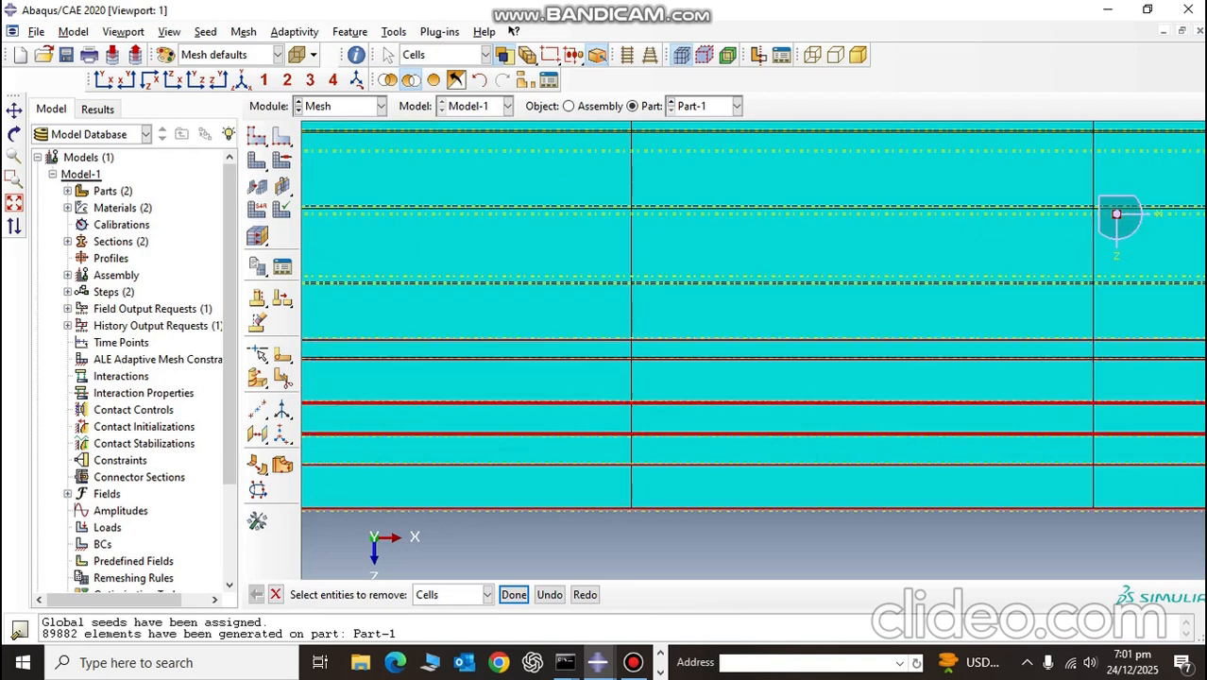
pyautogui.keyDown('shift'); pyautogui.click(529, 317); pyautogui.keyUp('shift')
pyautogui.keyDown('shift'); pyautogui.click(834, 234); pyautogui.keyUp('shift')
pyautogui.scroll(-5, 834, 228)
pyautogui.keyDown('shift'); pyautogui.click(827, 203); pyautogui.keyUp('shift')
pyautogui.scroll(-3, 814, 203)
pyautogui.scroll(3, 814, 170)
pyautogui.keyDown('shift'); pyautogui.click(818, 179); pyautogui.keyUp('shift')
pyautogui.keyDown('shift'); pyautogui.click(831, 150); pyautogui.keyUp('shift')
pyautogui.scroll(-5, 832, 150)
pyautogui.scroll(-5, 831, 152)
pyautogui.middleClick(831, 152)
pyautogui.scroll(5, 831, 152)
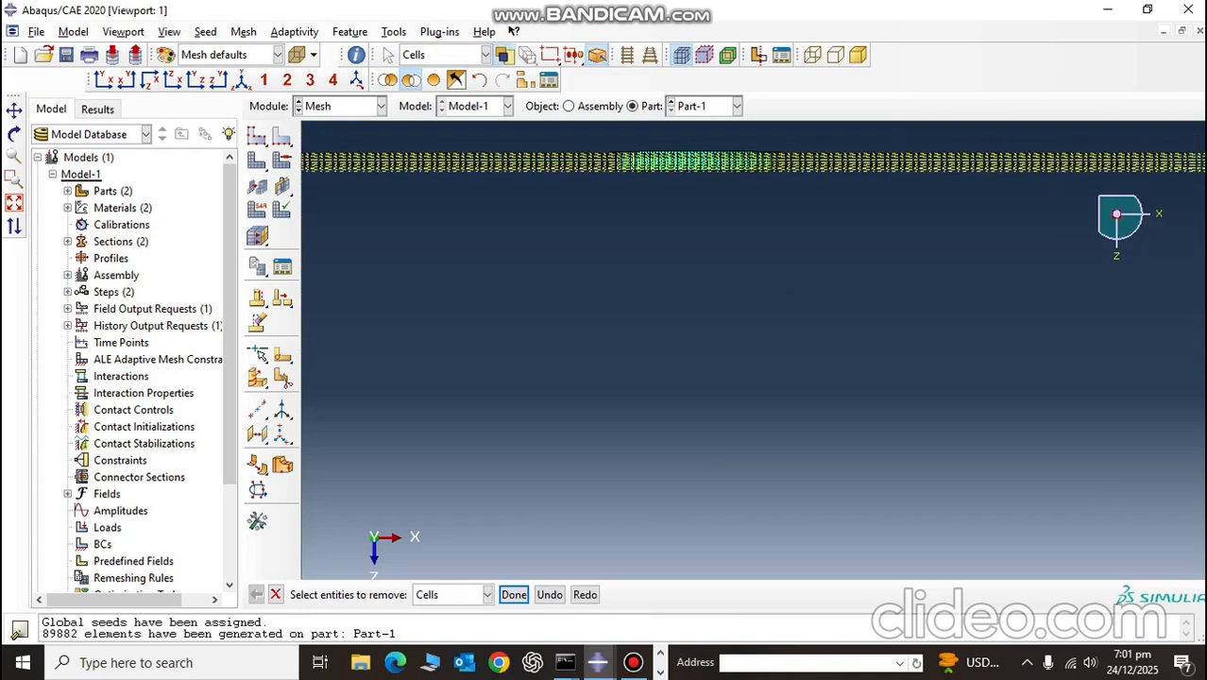
pyautogui.scroll(3, 832, 198)
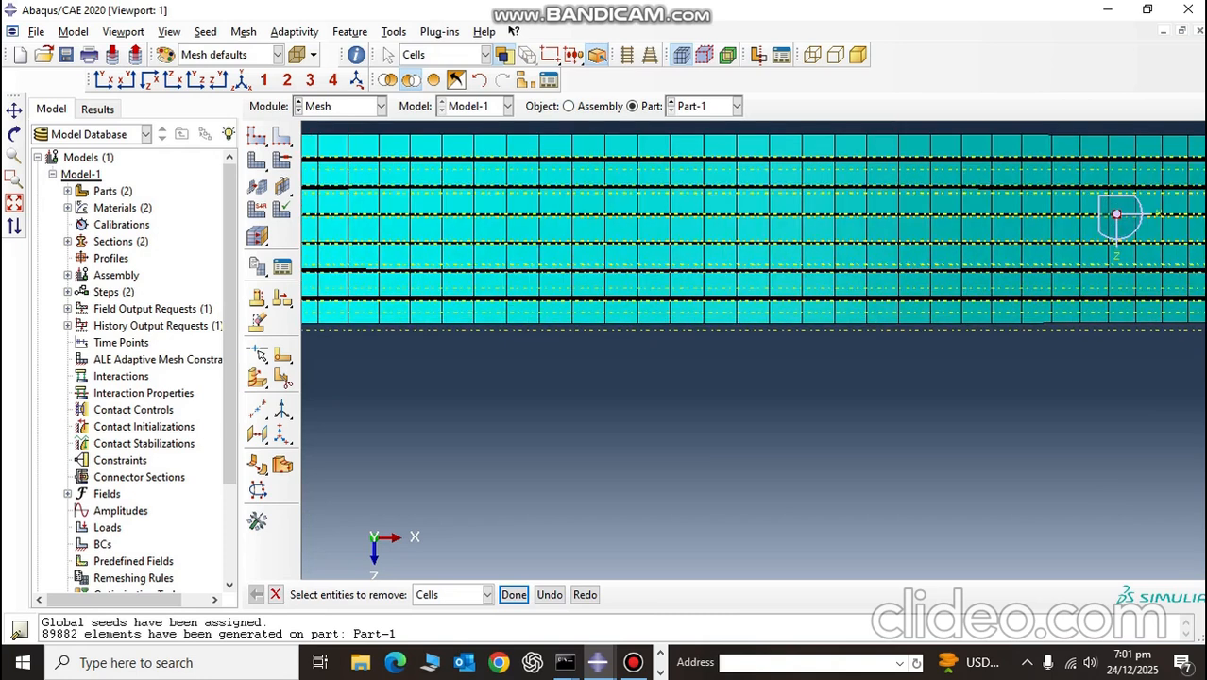
# Step: Remove the cells inside the circular partition in all seven thick layers from the display
pyautogui.click(831, 282)
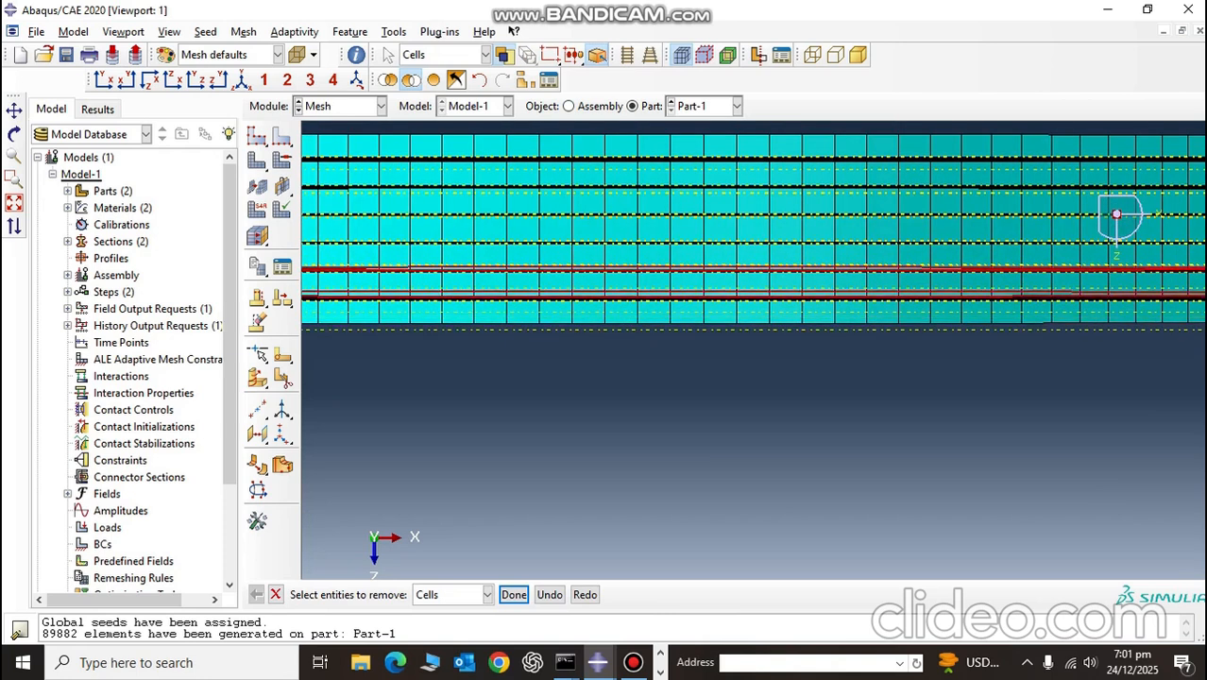
pyautogui.keyDown('shift'); pyautogui.click(832, 311); pyautogui.keyUp('shift')
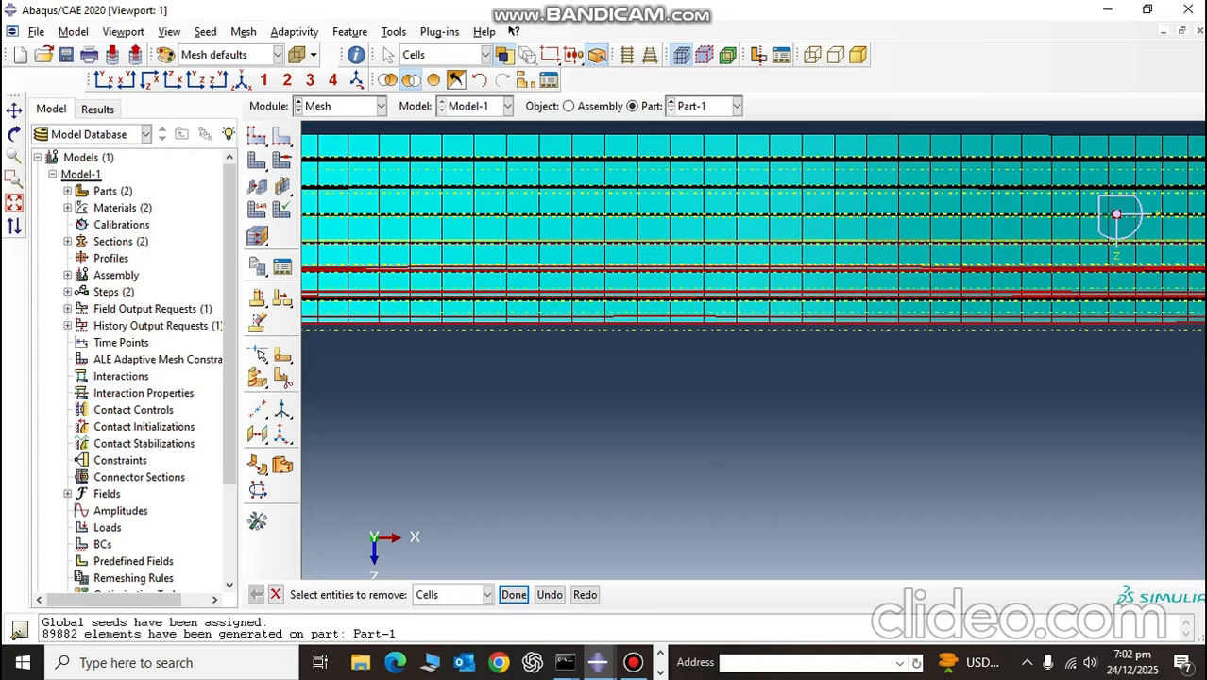
pyautogui.scroll(2, 1117, 215)
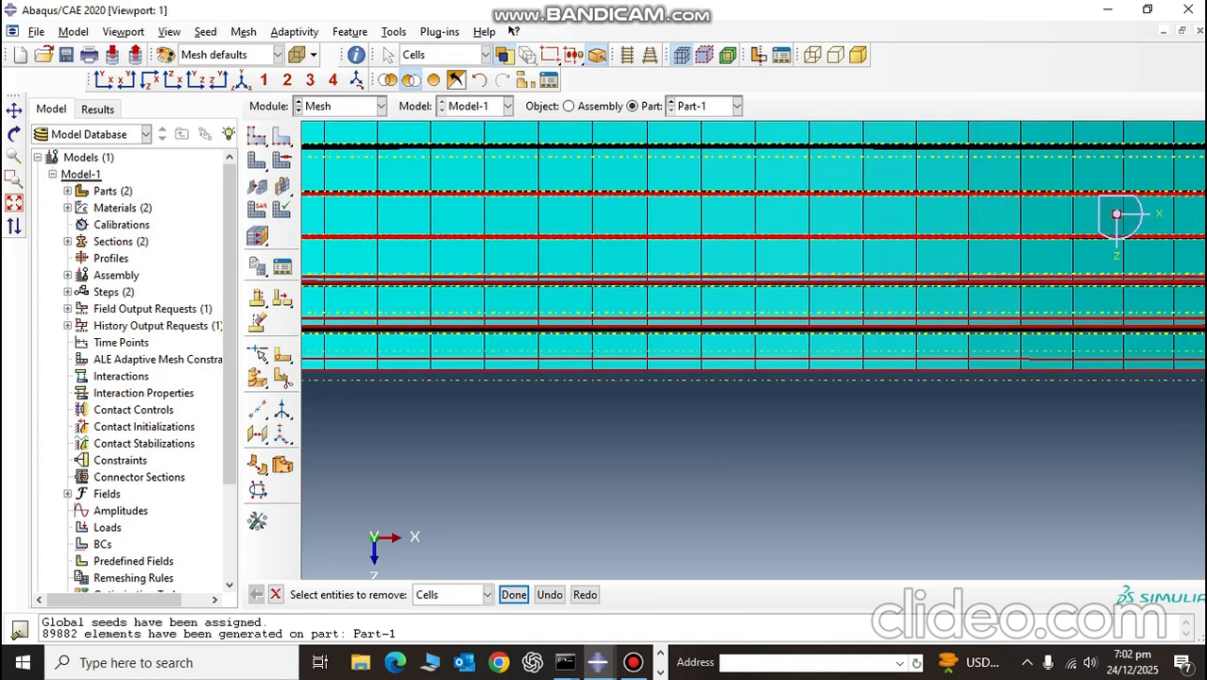
pyautogui.scroll(-2, 1117, 215)
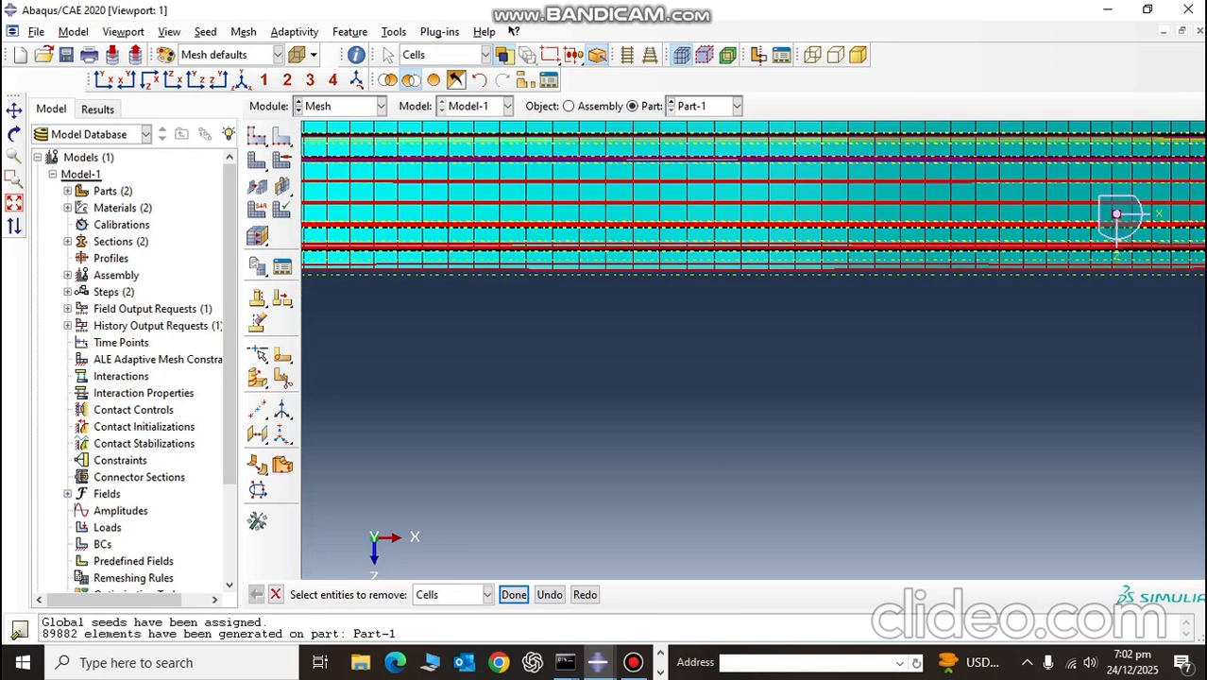
pyautogui.scroll(2, 1117, 215)
pyautogui.scroll(-4, 1116, 215)
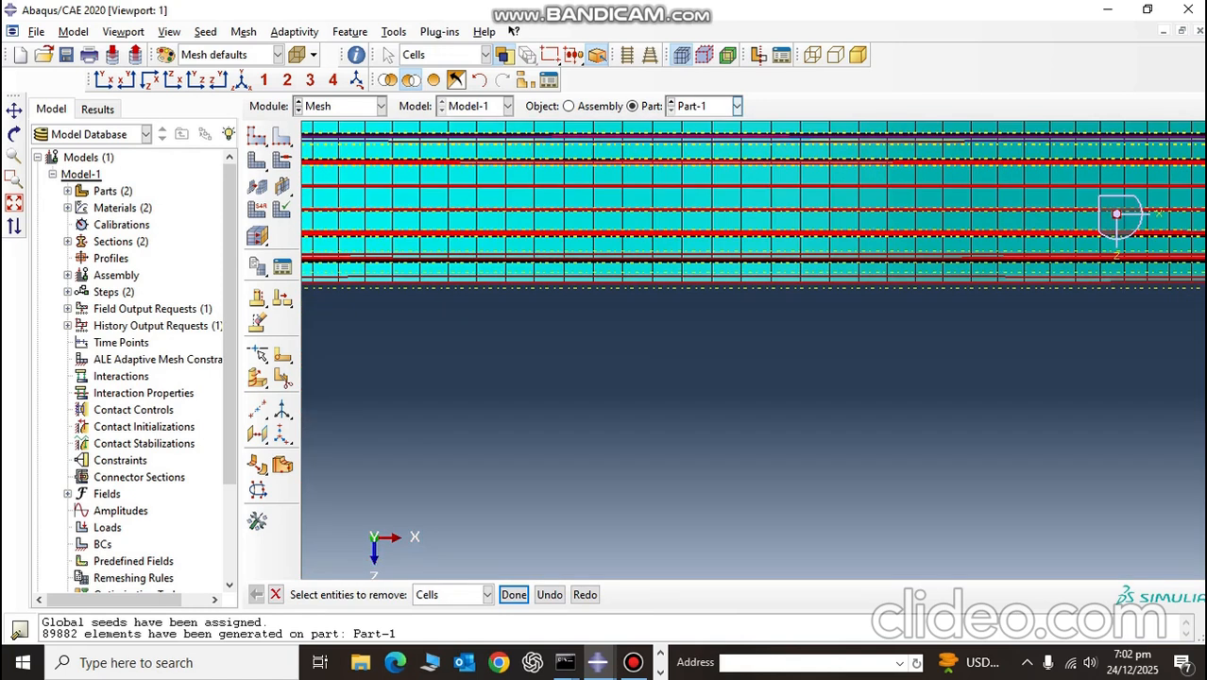
pyautogui.click(14, 111)
pyautogui.moveTo(656, 274); pyautogui.dragTo(638, 446)
pyautogui.scroll(3, 638, 446)
pyautogui.scroll(3, 646, 282)
pyautogui.press('Escape')
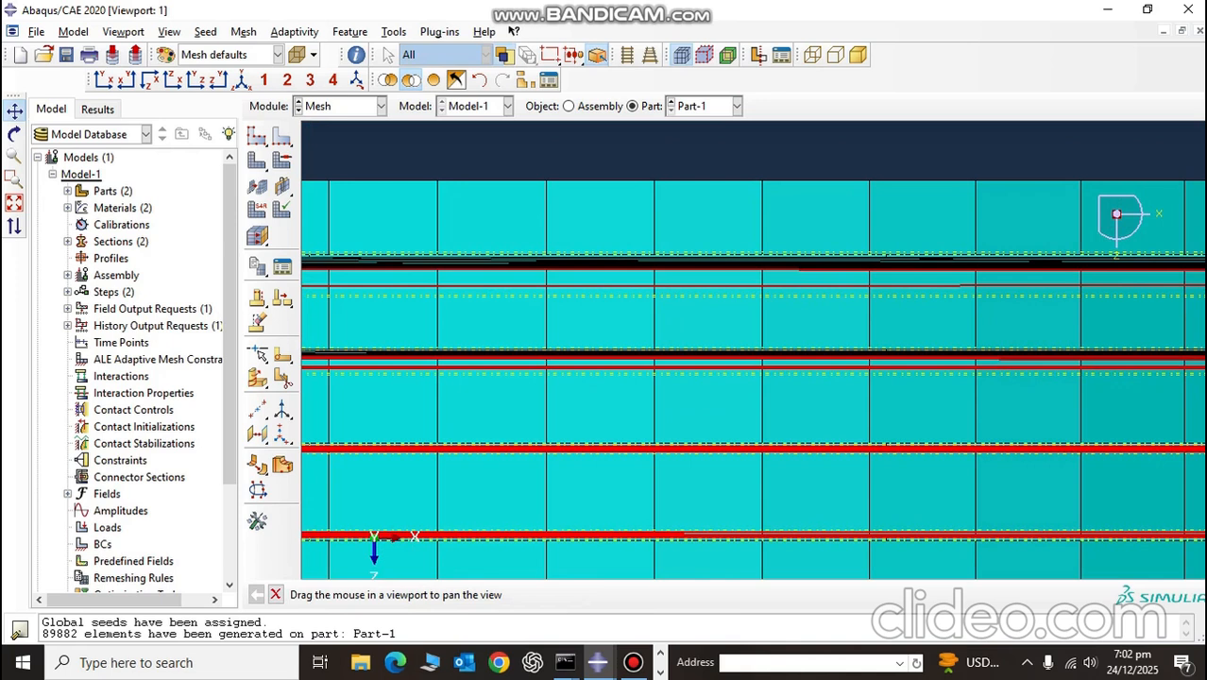
pyautogui.click(514, 595)
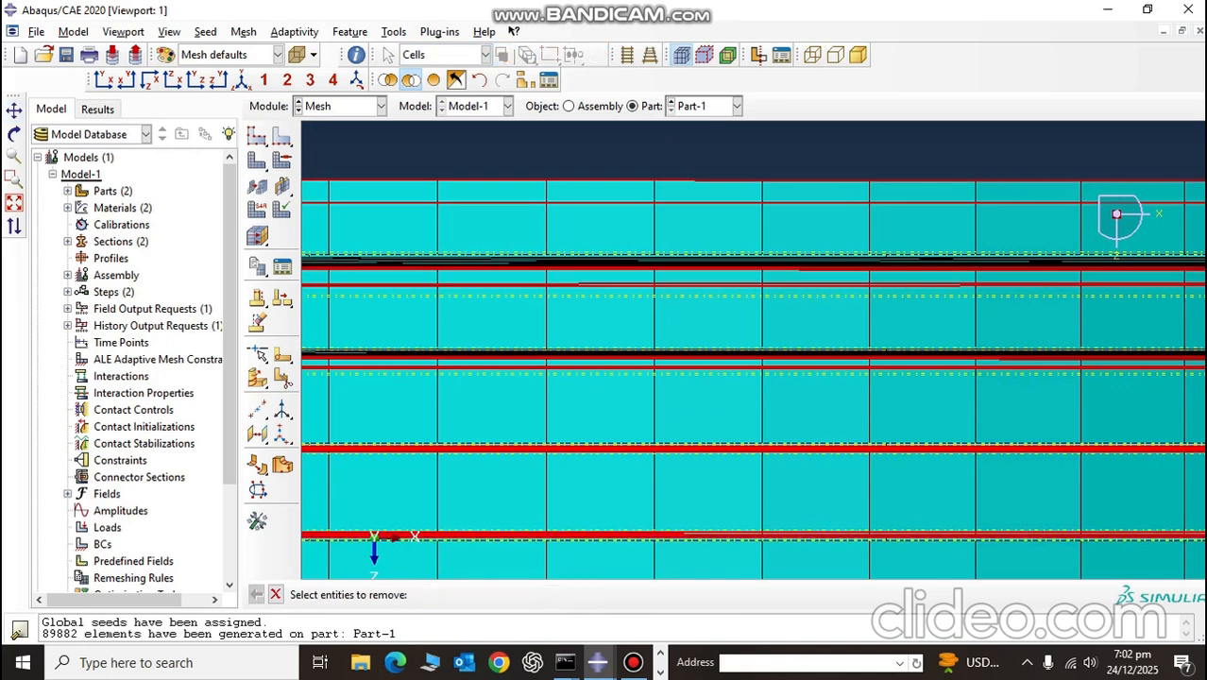
# Step: Examine the thin interface layers still displayed, in the isometric view and close up along the plate's edge
pyautogui.scroll(-3, 529, 515)
pyautogui.scroll(-4, 529, 515)
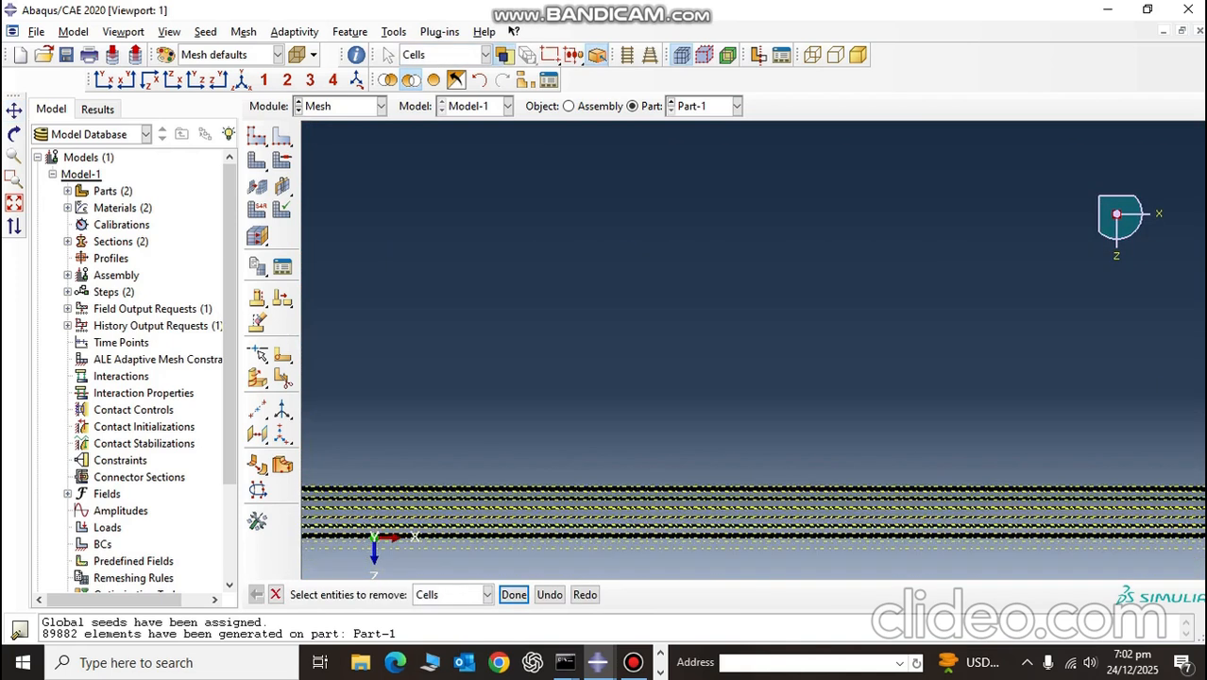
pyautogui.click(243, 80)
pyautogui.scroll(6, 917, 329)
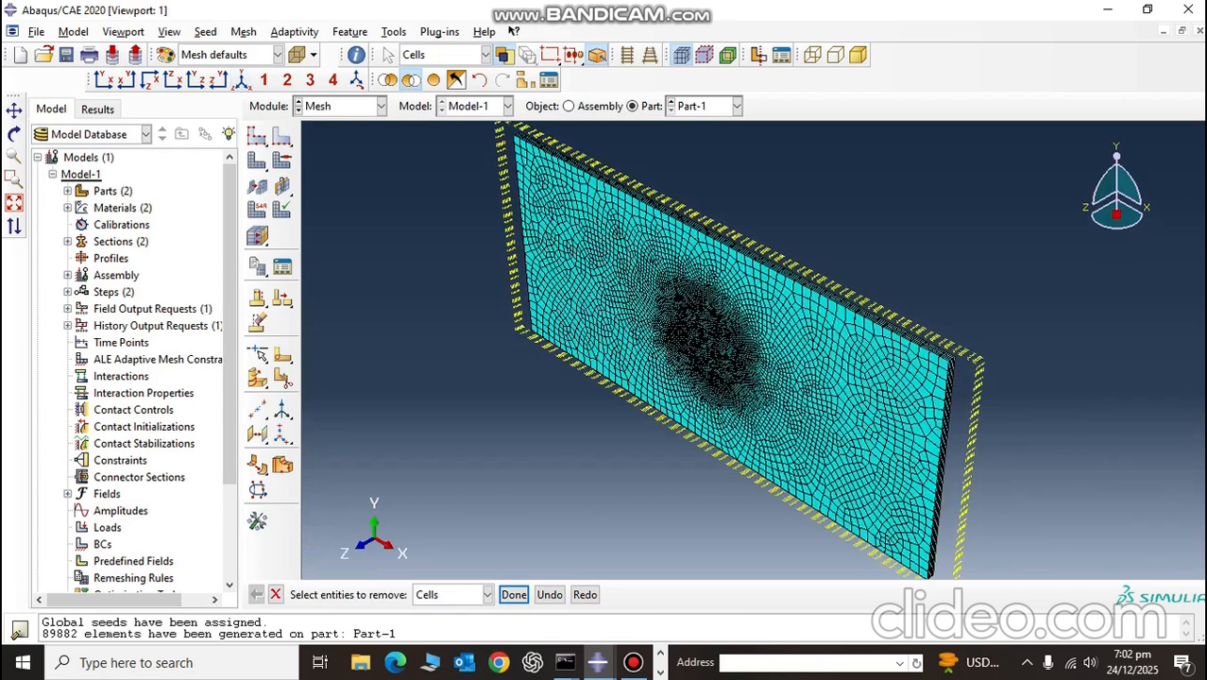
pyautogui.keyDown('ctrl'); pyautogui.keyDown('alt'); pyautogui.moveTo(916, 328); pyautogui.dragTo(751, 342); pyautogui.keyUp('alt'); pyautogui.keyUp('ctrl')
pyautogui.scroll(5, 753, 344)
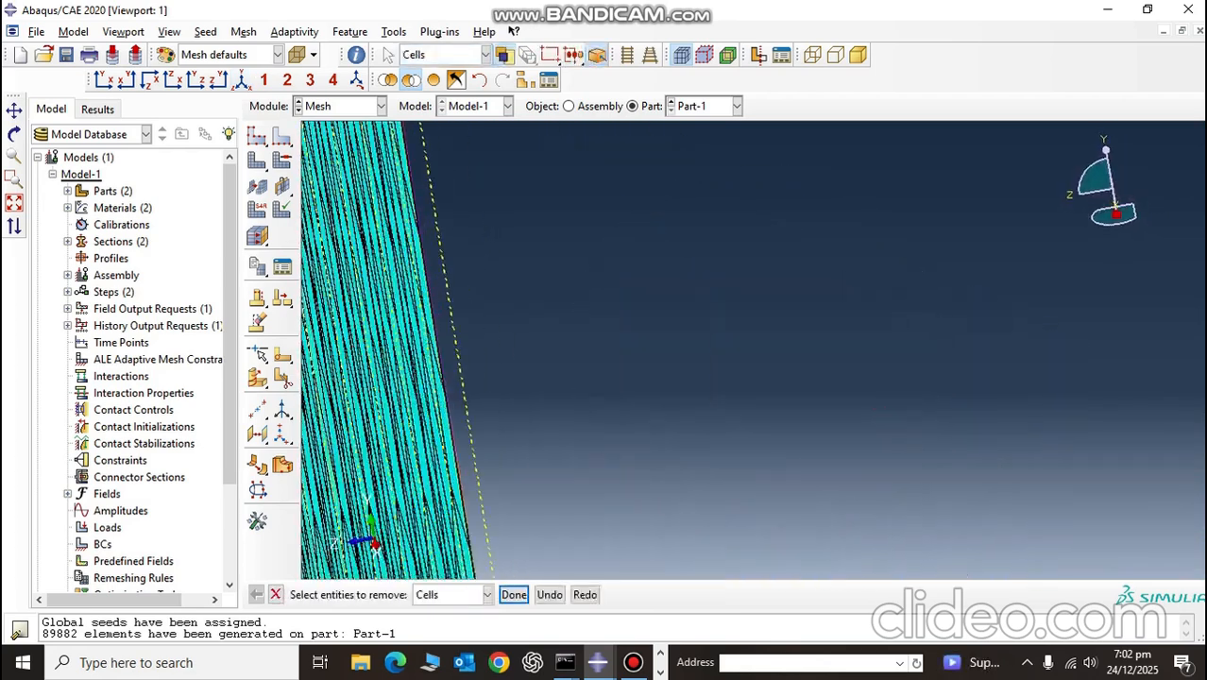
pyautogui.scroll(-3, 753, 344)
pyautogui.click(242, 80)
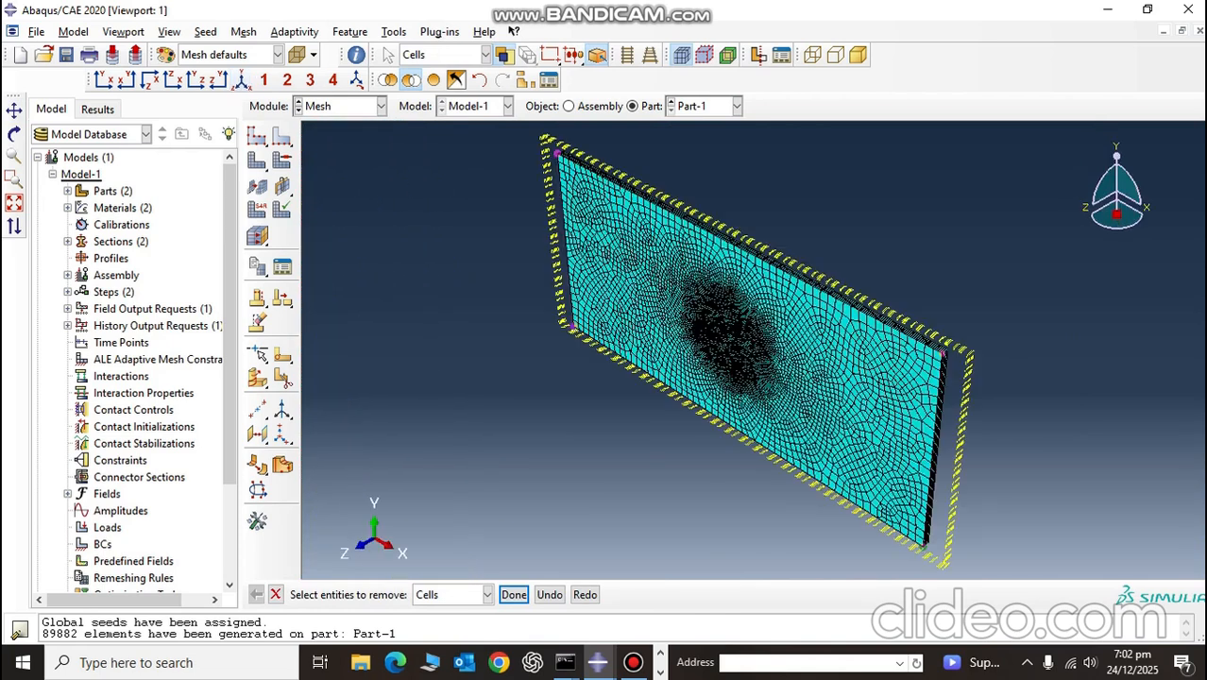
# Step: Assign the Explicit library's linear Cohesive elements to all displayed interface layers, with hex and wedge element deletion set to Yes
pyautogui.click(149, 79)
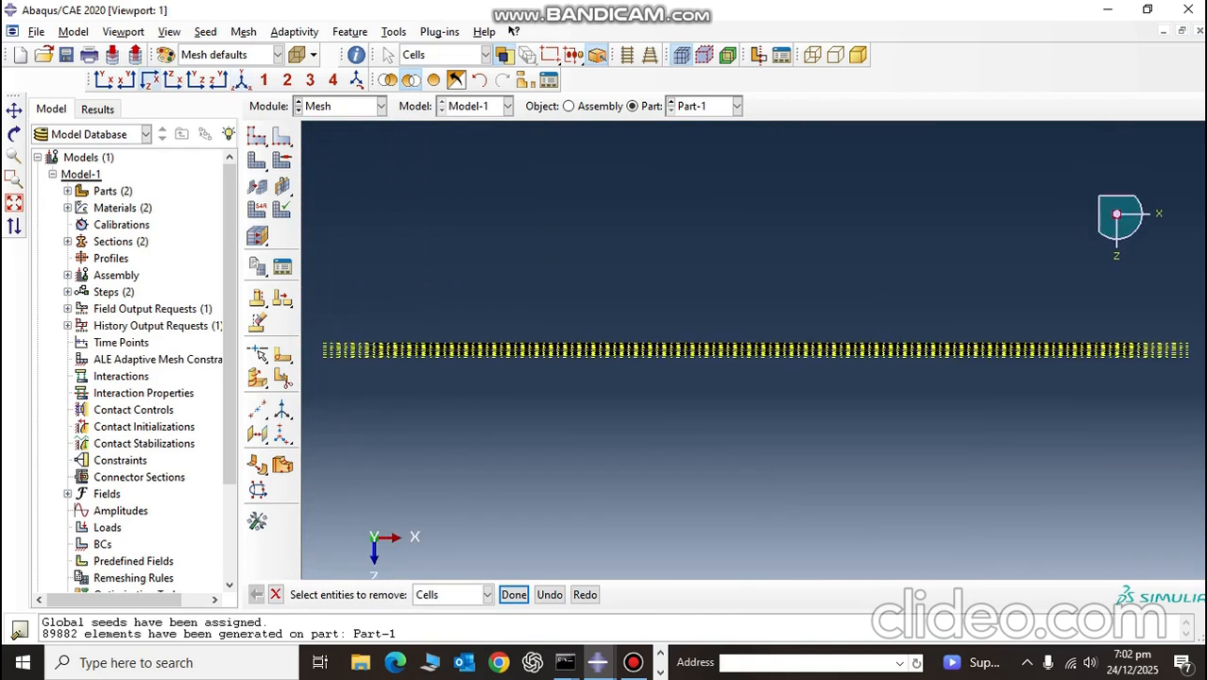
pyautogui.click(257, 210)
pyautogui.moveTo(304, 232); pyautogui.dragTo(1205, 538)
pyautogui.click(532, 595)
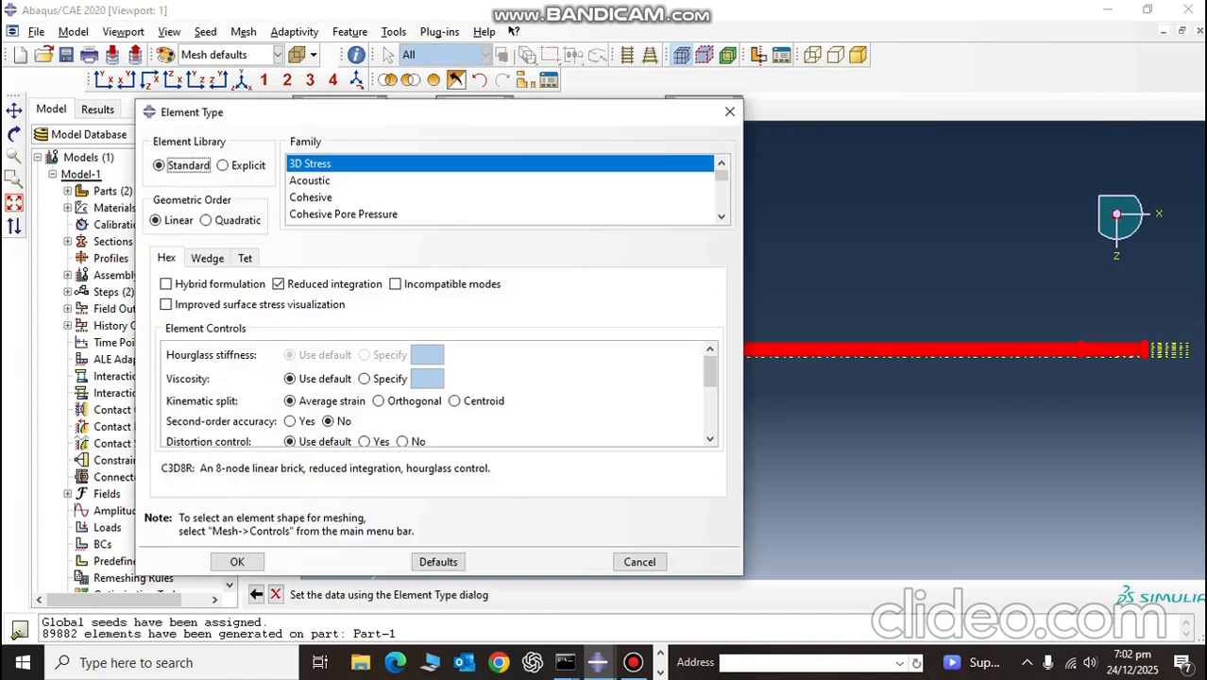
pyautogui.click(224, 165)
pyautogui.click(312, 197)
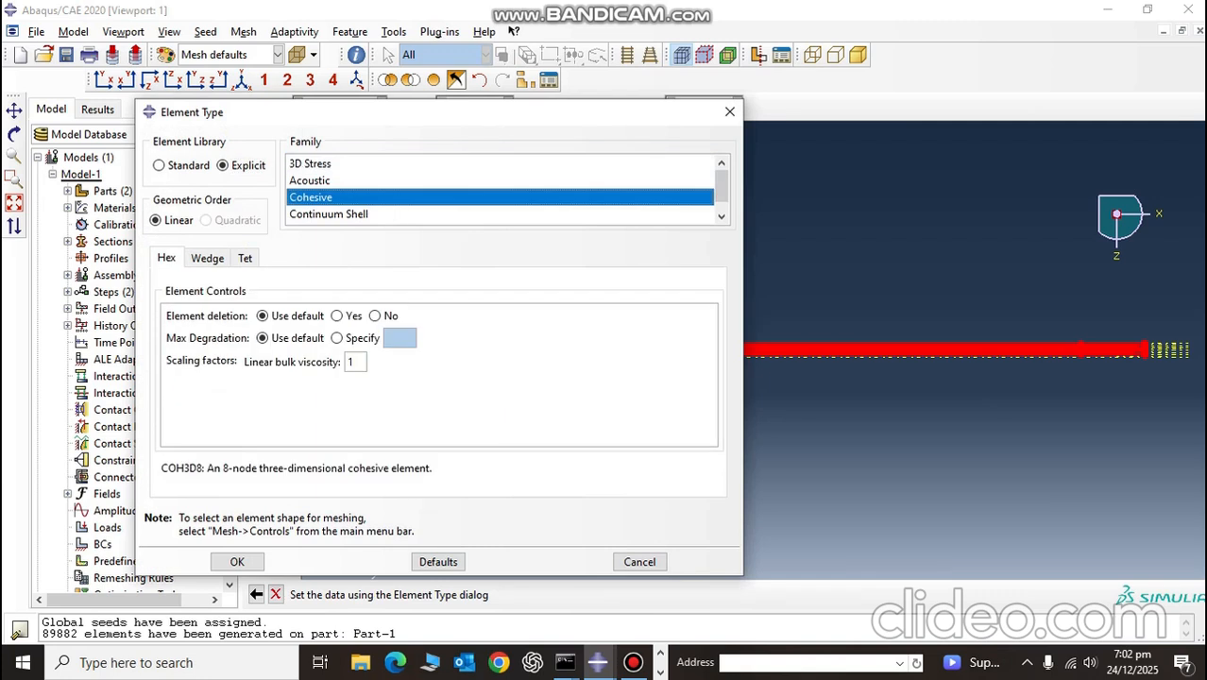
pyautogui.click(339, 315)
pyautogui.click(207, 258)
pyautogui.click(339, 315)
pyautogui.click(237, 562)
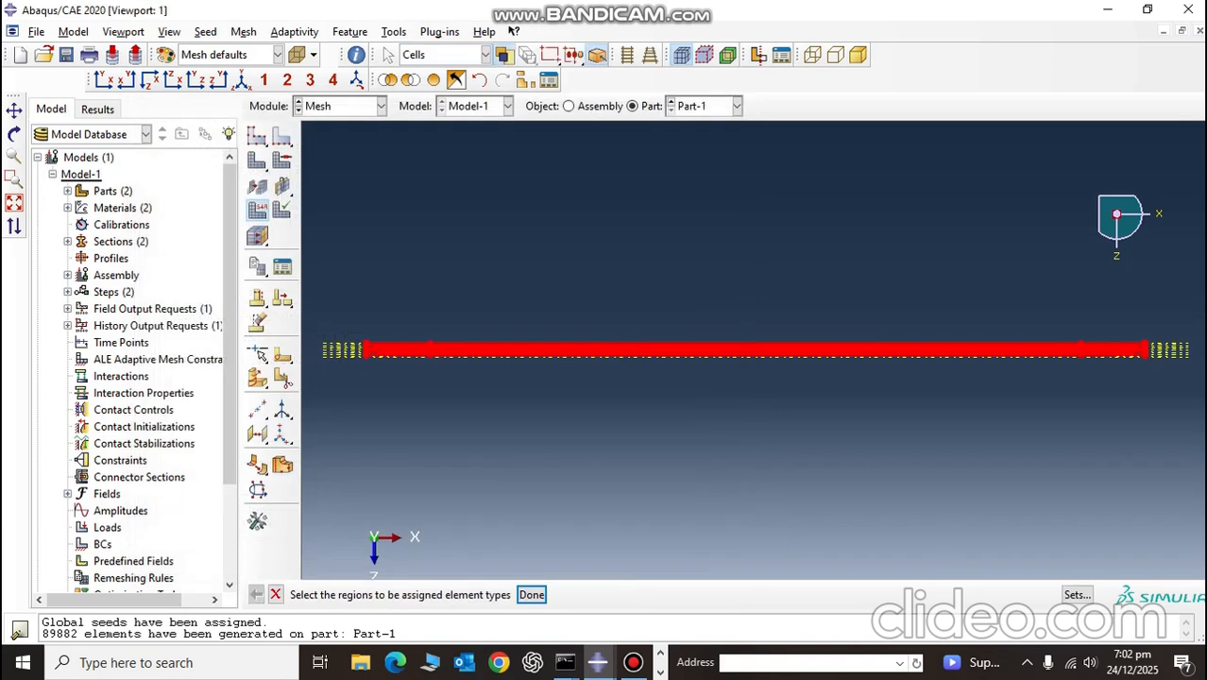
pyautogui.click(532, 595)
# Step: Restore the full plate display and assign the stack direction to all its cells, using the back face as the top reference orientation
pyautogui.click(433, 81)
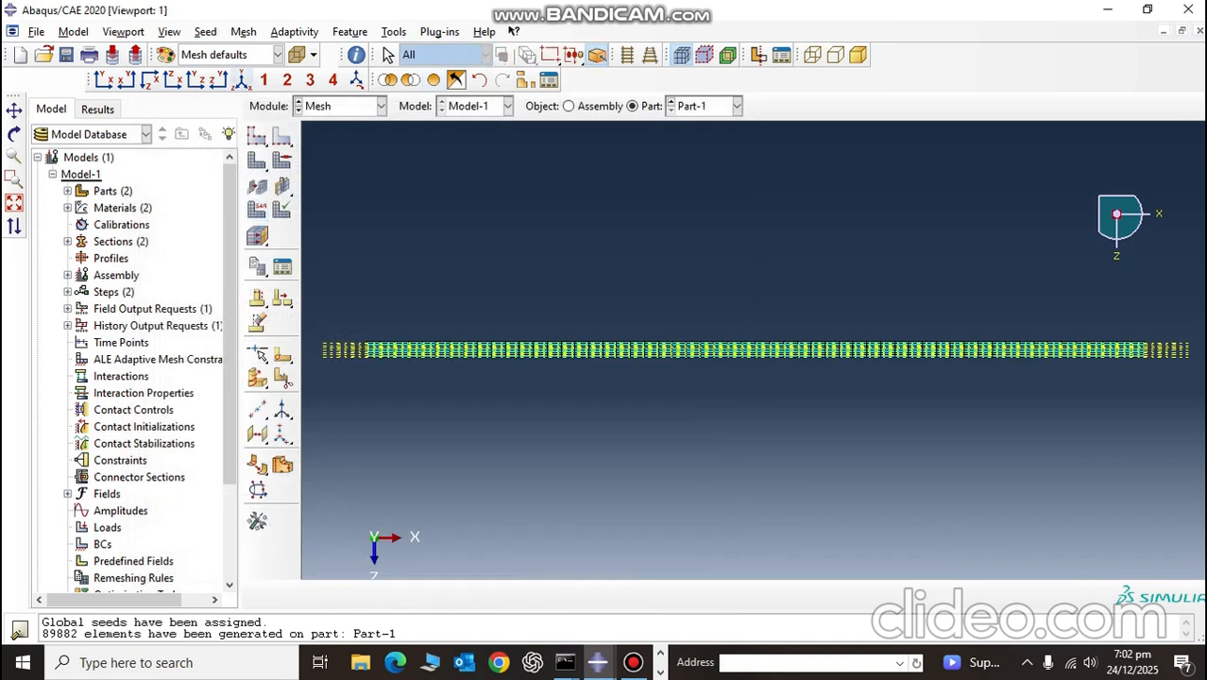
pyautogui.click(218, 79)
pyautogui.click(258, 236)
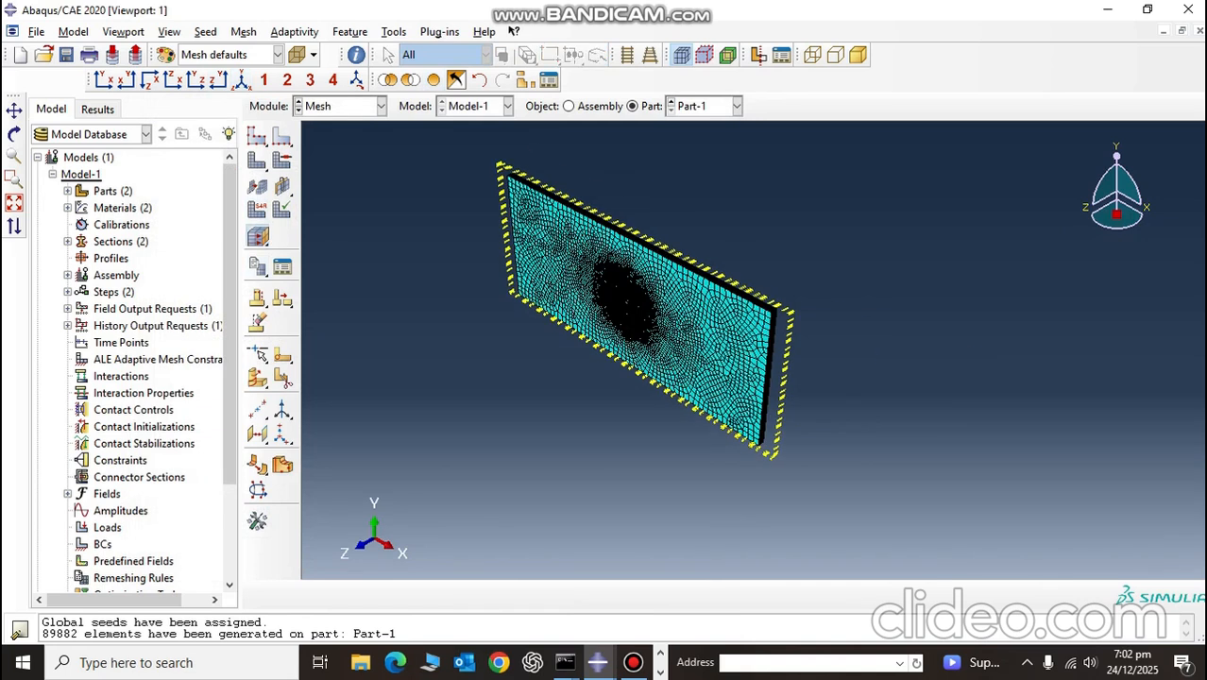
pyautogui.moveTo(425, 149); pyautogui.dragTo(827, 482)
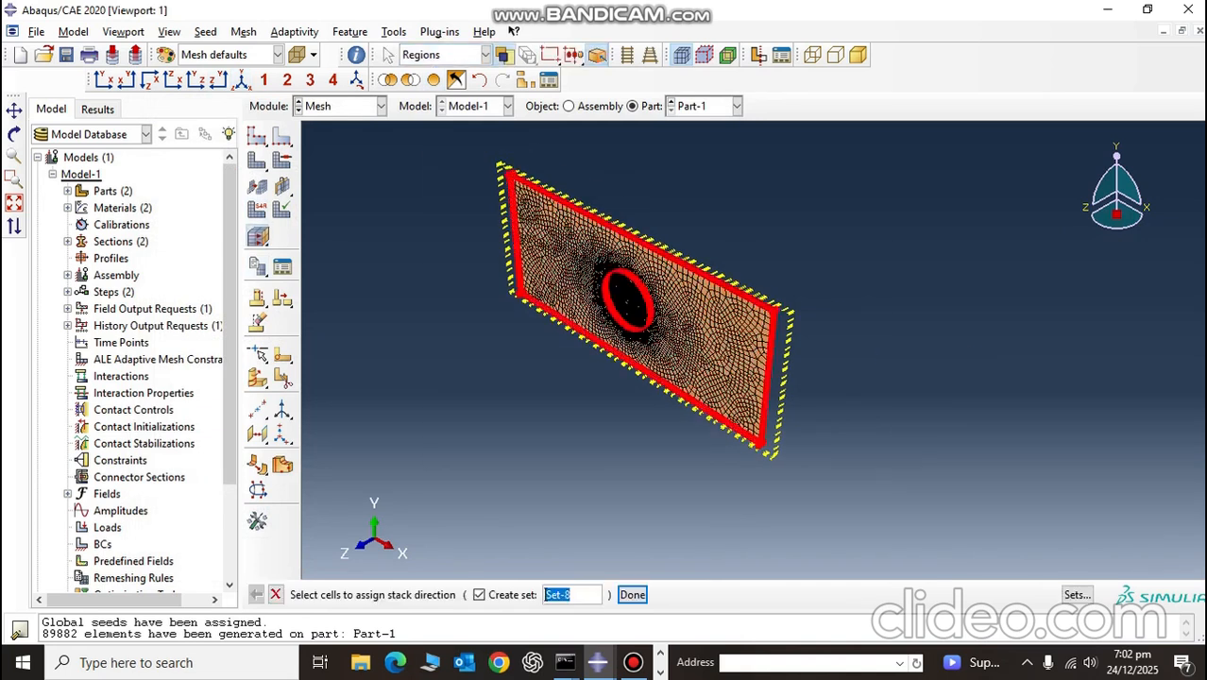
pyautogui.click(14, 202)
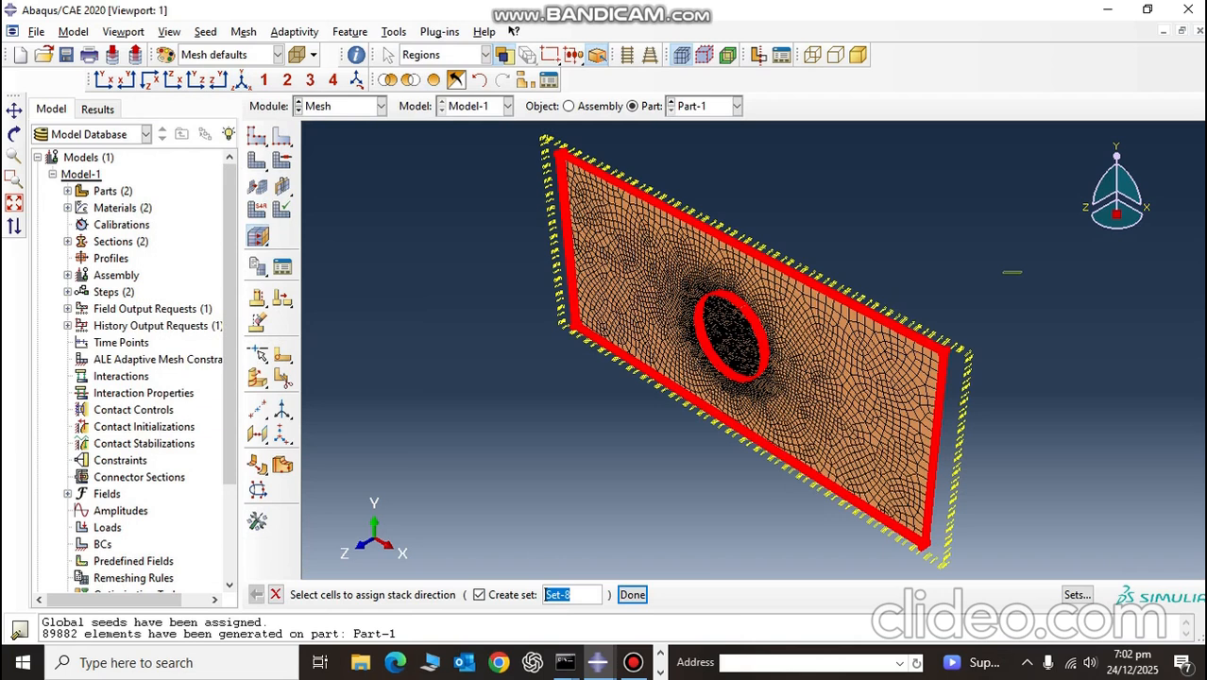
pyautogui.keyDown('ctrl'); pyautogui.keyDown('alt'); pyautogui.moveTo(879, 284); pyautogui.dragTo(618, 425); pyautogui.keyUp('alt'); pyautogui.keyUp('ctrl')
pyautogui.click(632, 595)
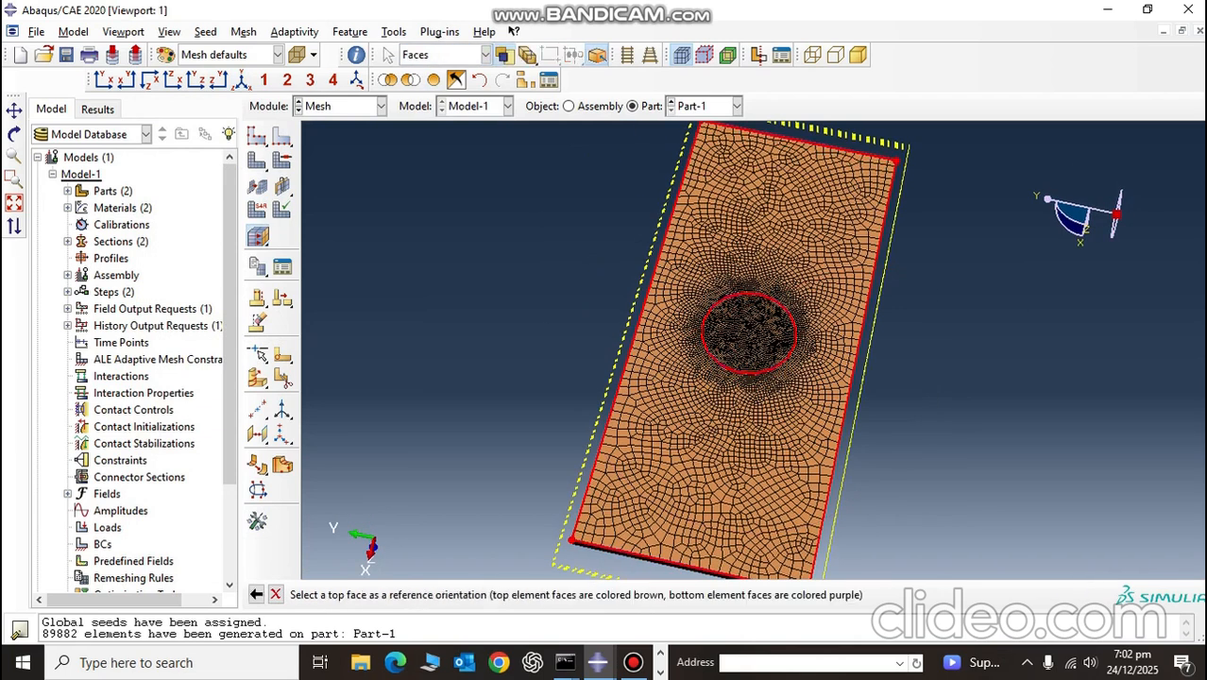
pyautogui.click(652, 496)
pyautogui.click(468, 594)
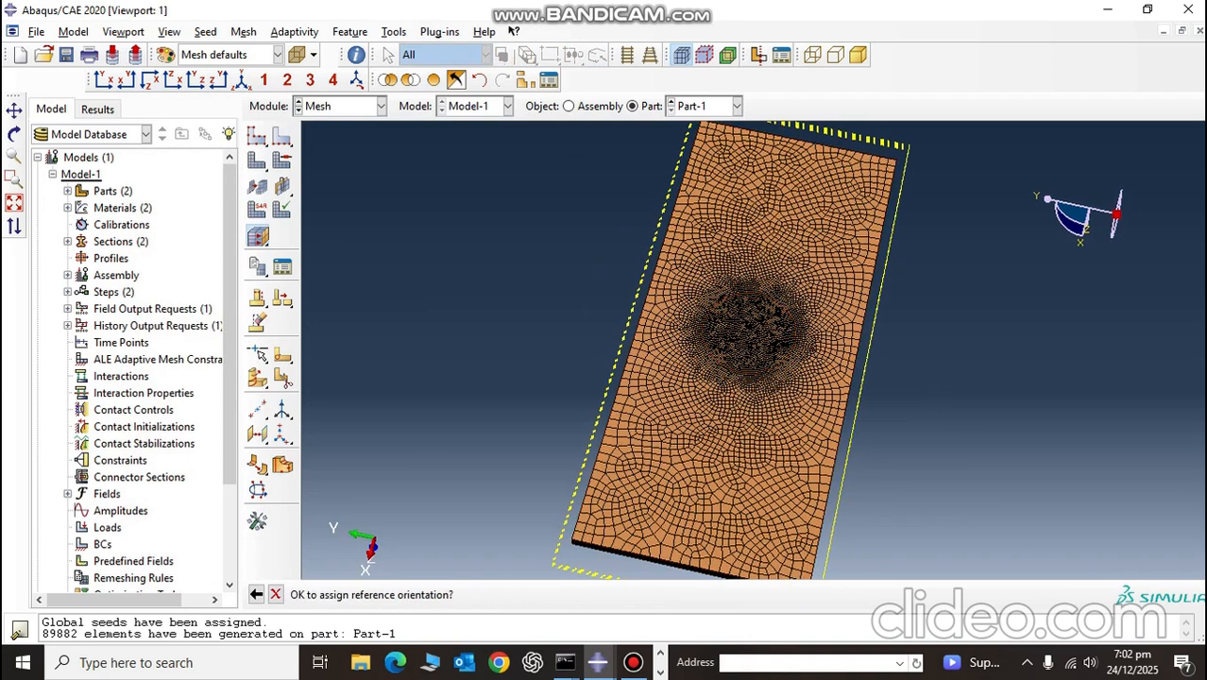
# Step: Assign the stack direction to the plate's cells again with the same back face as the top reference, and inspect the face colors
pyautogui.keyDown('ctrl'); pyautogui.keyDown('alt'); pyautogui.moveTo(573, 367); pyautogui.dragTo(629, 335); pyautogui.keyUp('alt'); pyautogui.keyUp('ctrl')
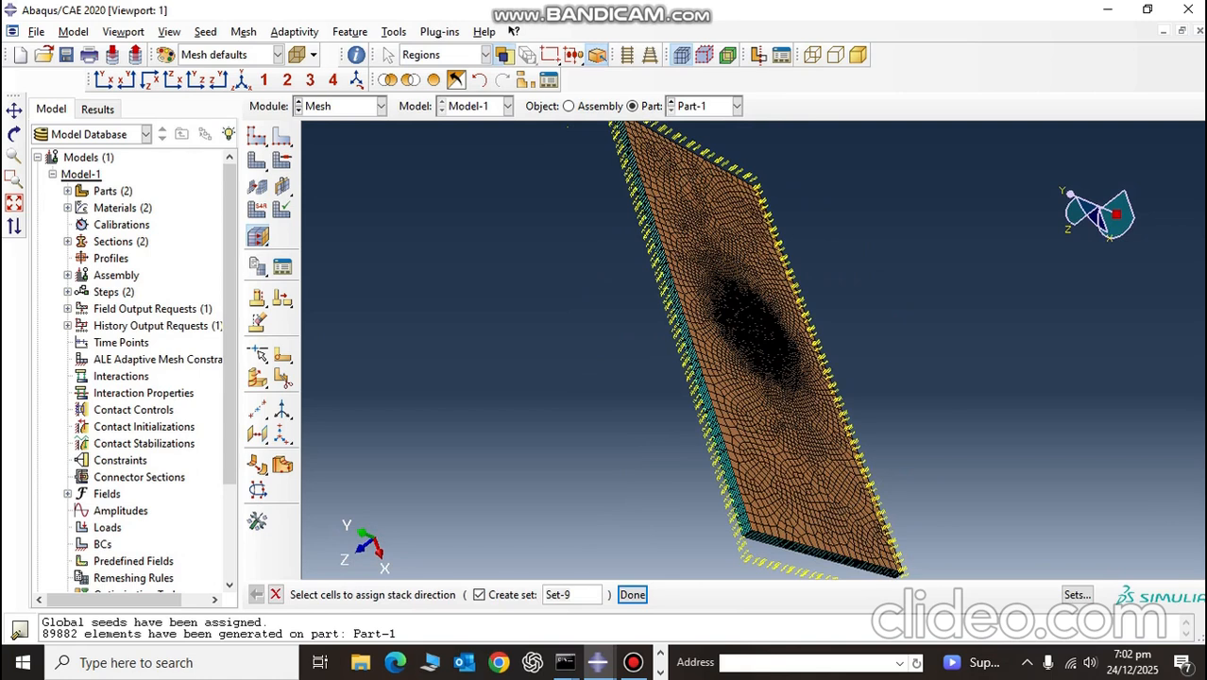
pyautogui.click(723, 406)
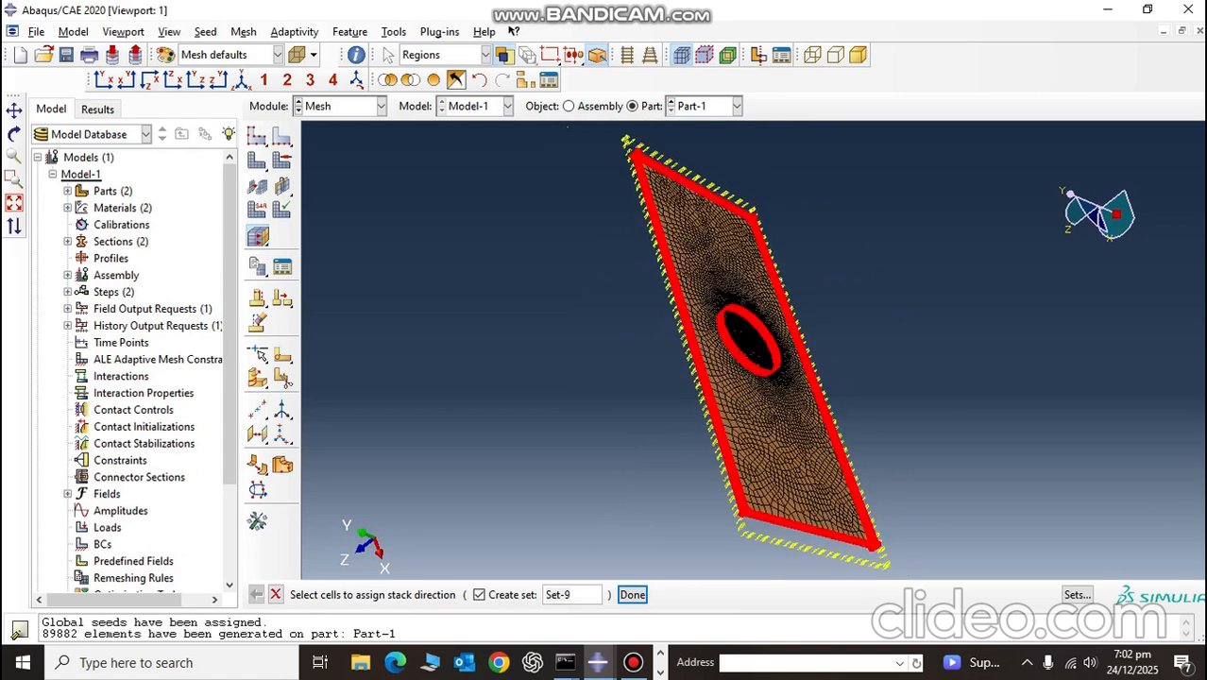
pyautogui.click(632, 595)
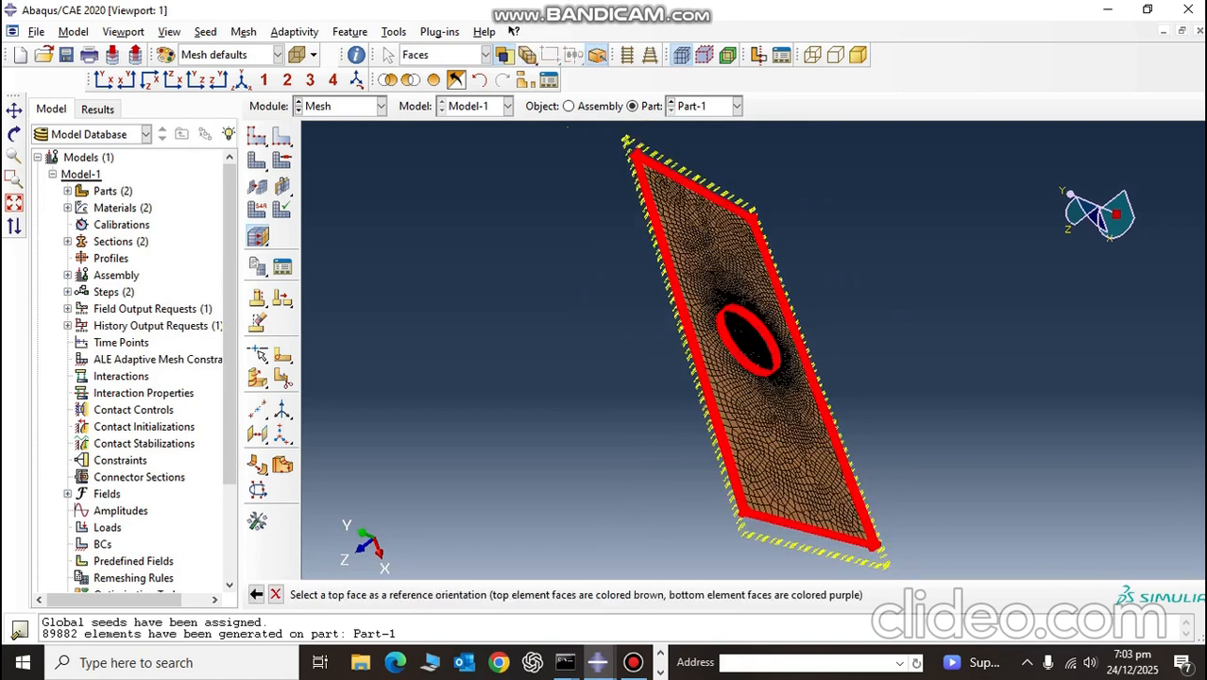
pyautogui.click(711, 309)
pyautogui.click(469, 594)
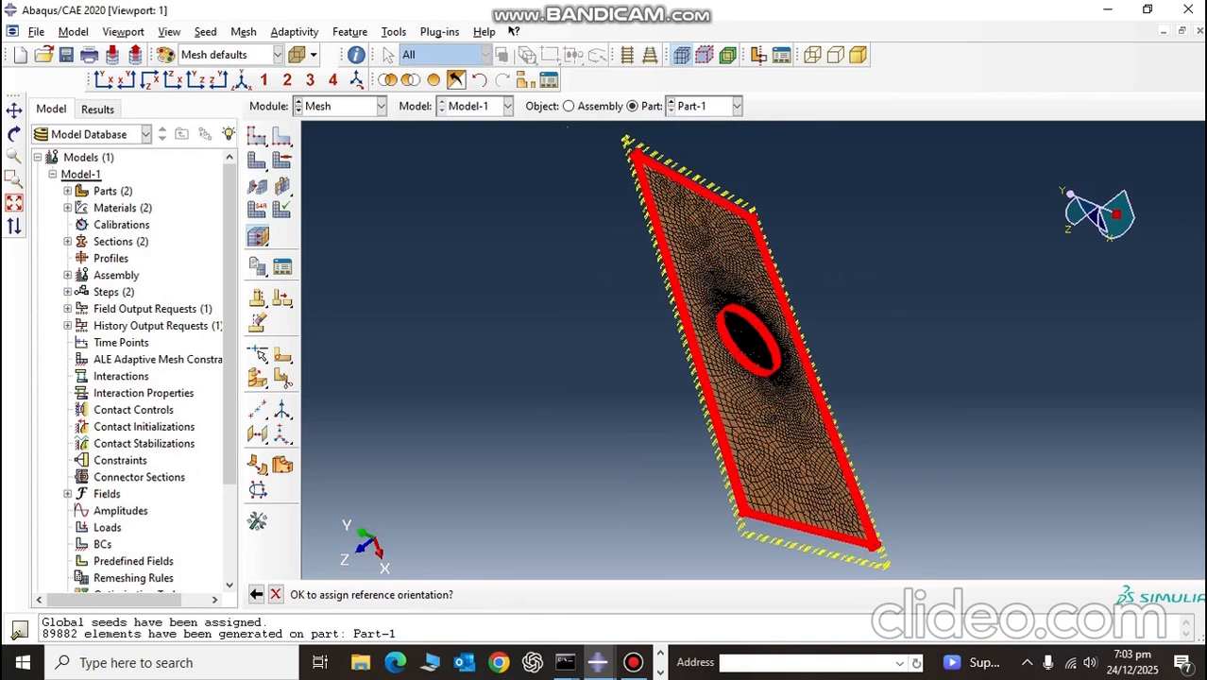
pyautogui.keyDown('ctrl'); pyautogui.keyDown('alt'); pyautogui.moveTo(642, 405); pyautogui.dragTo(633, 310); pyautogui.keyUp('alt'); pyautogui.keyUp('ctrl')
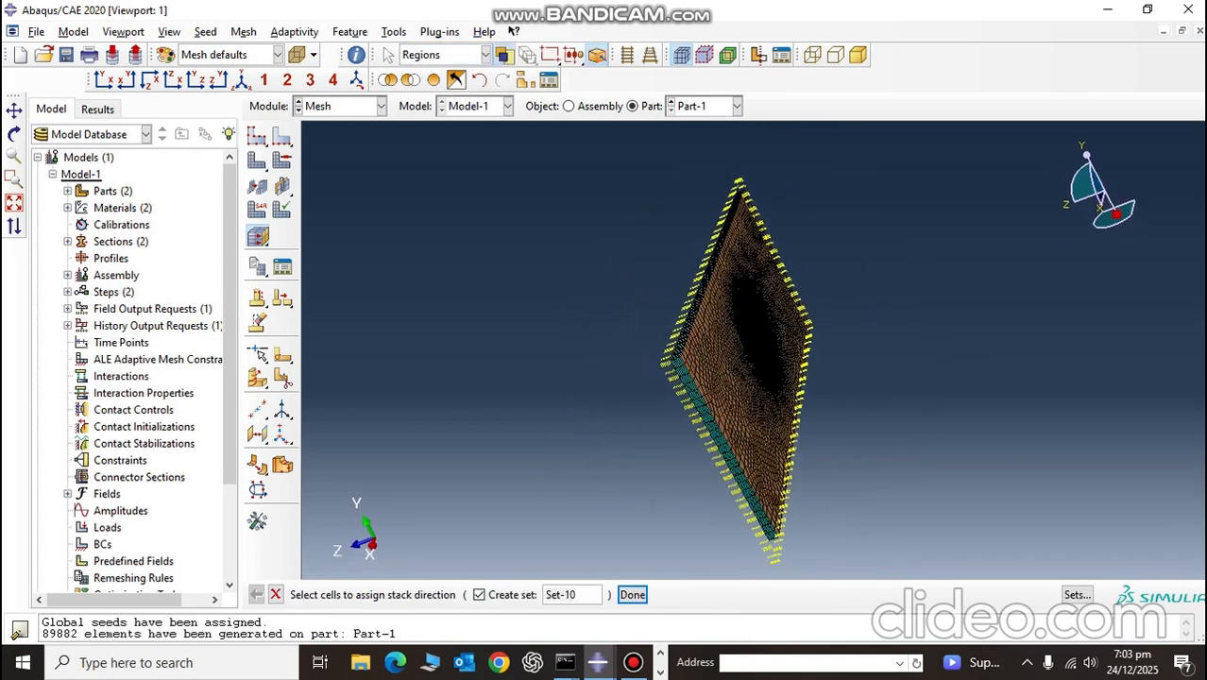
pyautogui.click(242, 80)
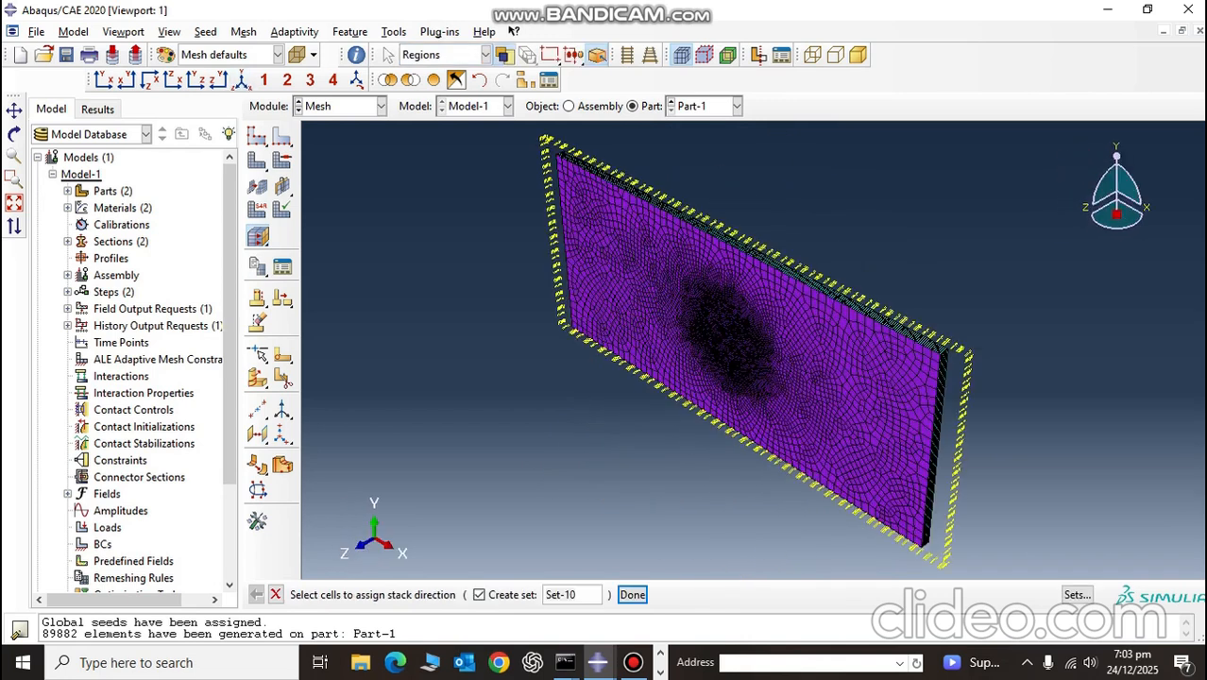
pyautogui.click(633, 594)
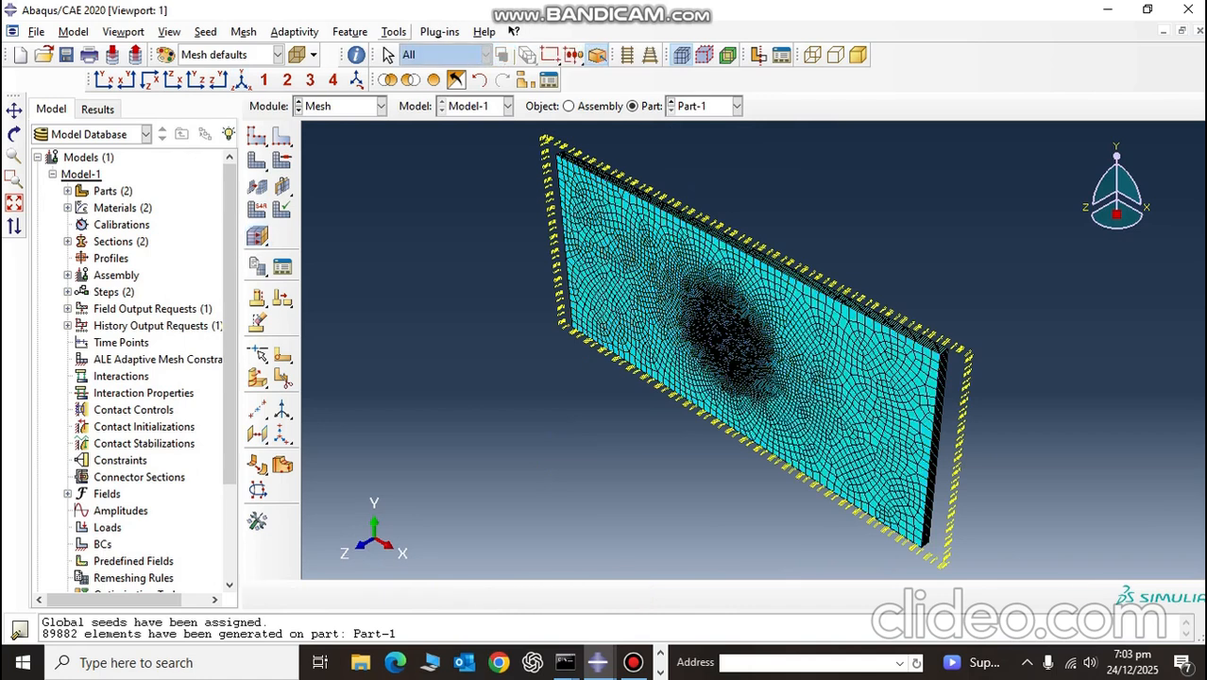
# Step: Query the plate's mesh stack orientation, inspect the top and bottom face coloring, and return to the isometric view
pyautogui.click(393, 31)
pyautogui.click(412, 45)
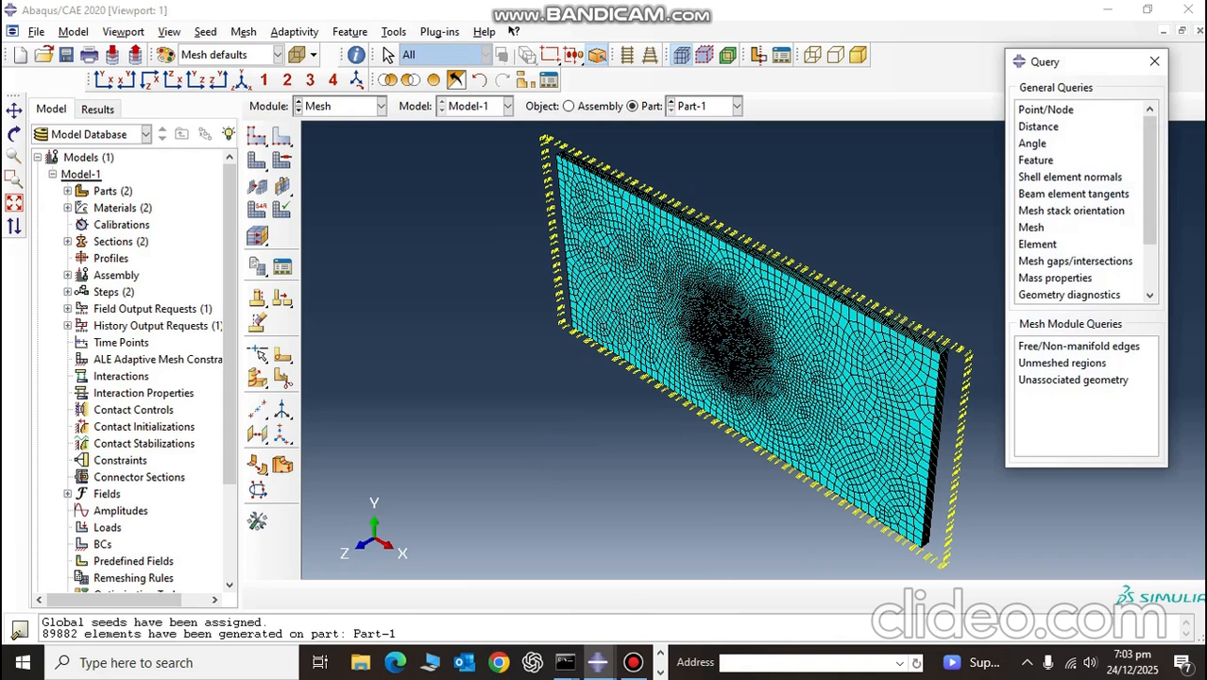
pyautogui.click(1072, 211)
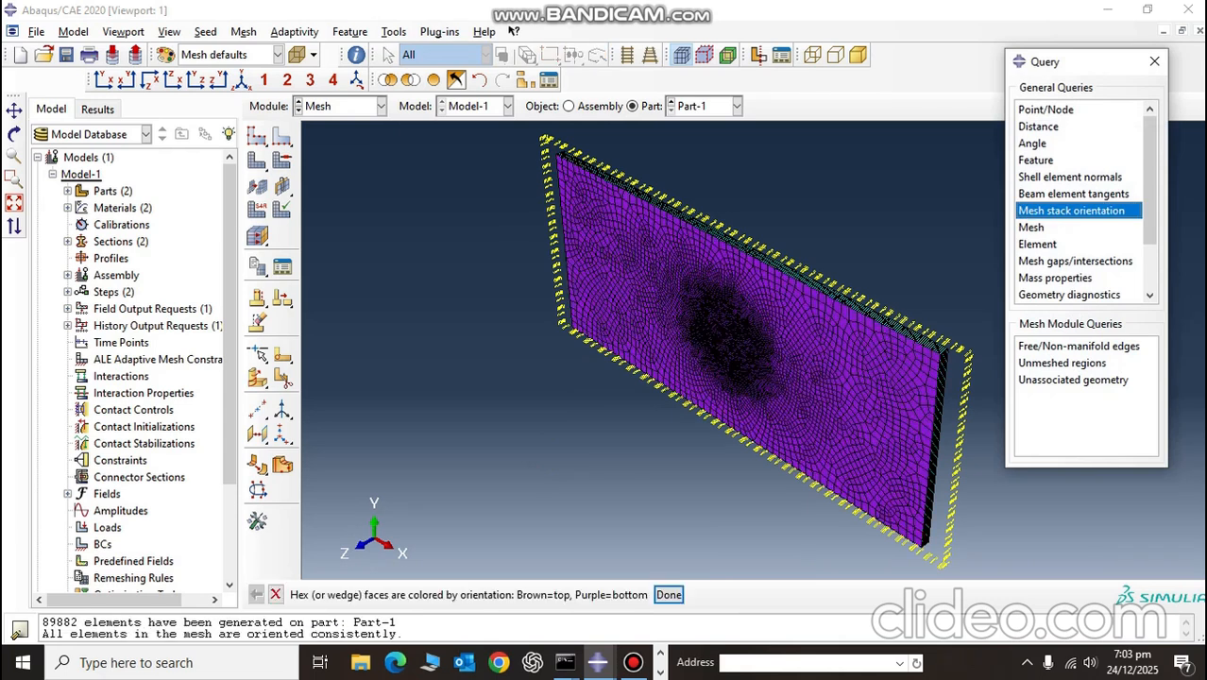
pyautogui.keyDown('ctrl'); pyautogui.keyDown('alt'); pyautogui.click(741, 350); pyautogui.keyUp('alt'); pyautogui.keyUp('ctrl')
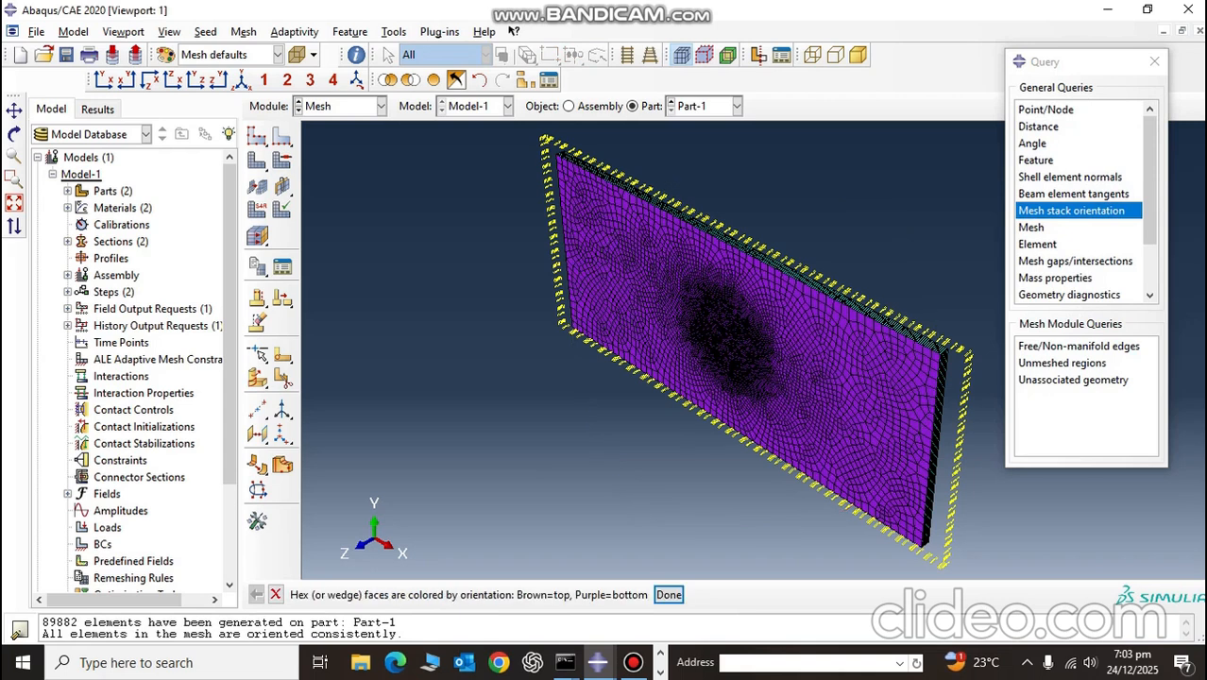
pyautogui.keyDown('ctrl'); pyautogui.keyDown('alt'); pyautogui.moveTo(882, 258); pyautogui.dragTo(905, 266); pyautogui.keyUp('alt'); pyautogui.keyUp('ctrl')
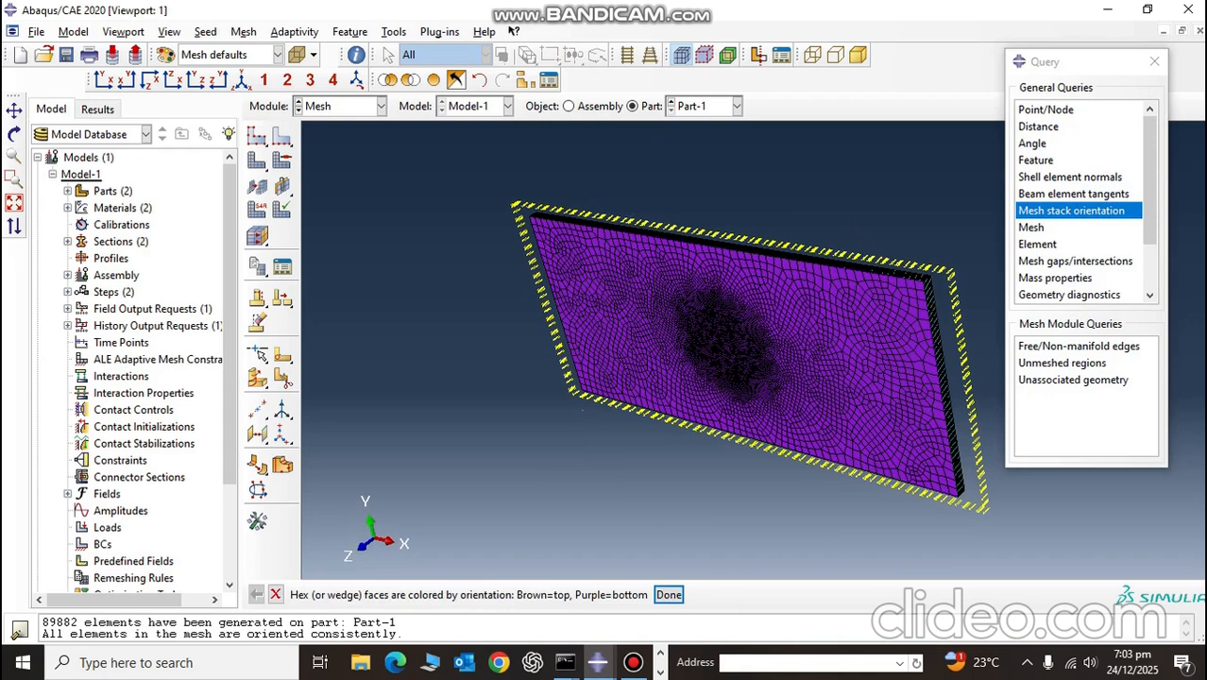
pyautogui.click(668, 594)
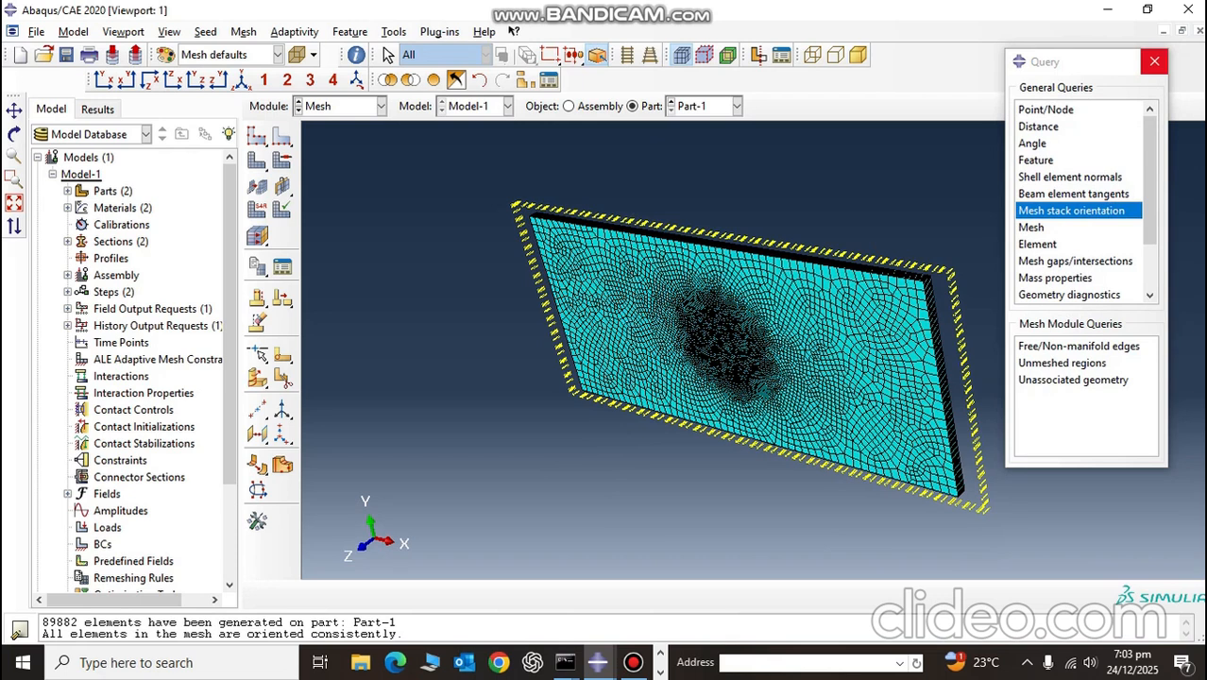
pyautogui.click(1155, 61)
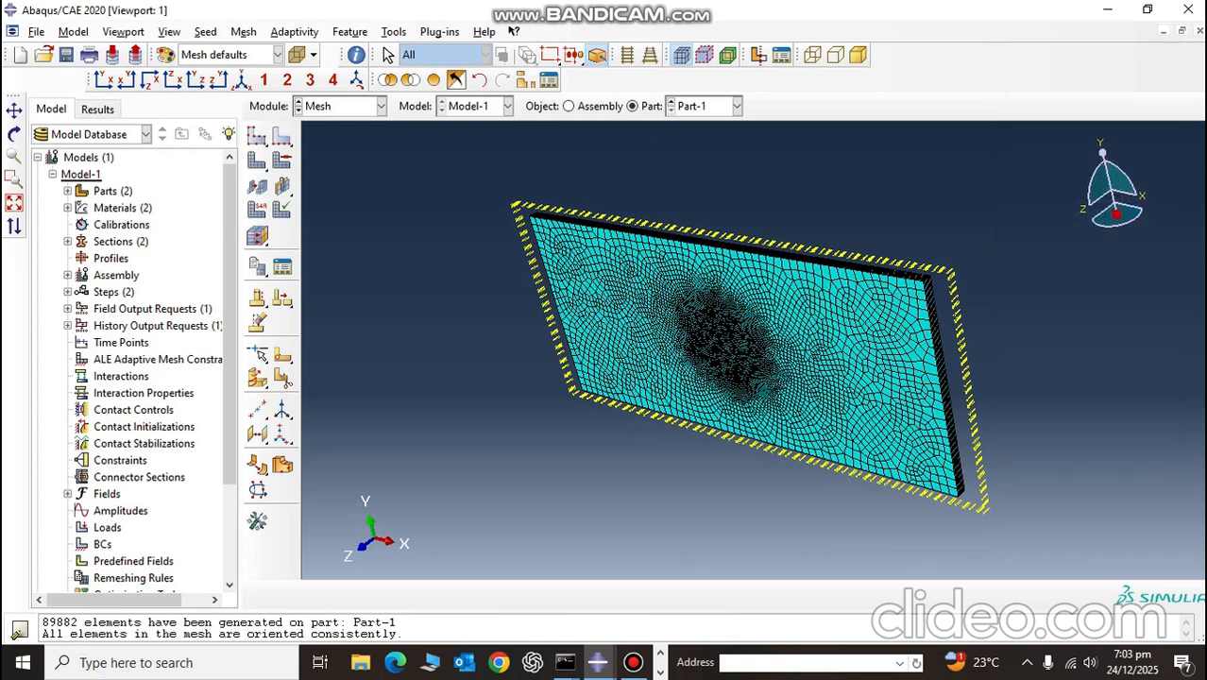
pyautogui.click(241, 80)
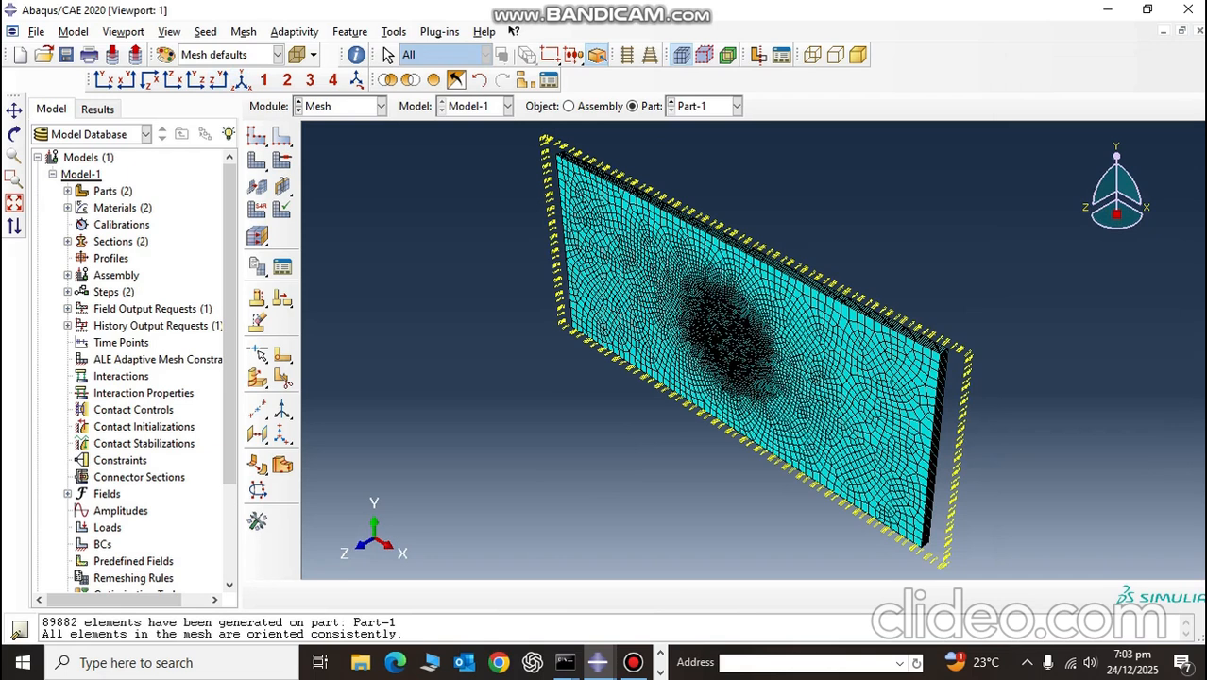
# Step: Return to the Part module and start a node-type set named NODES on the plate
pyautogui.click(381, 106)
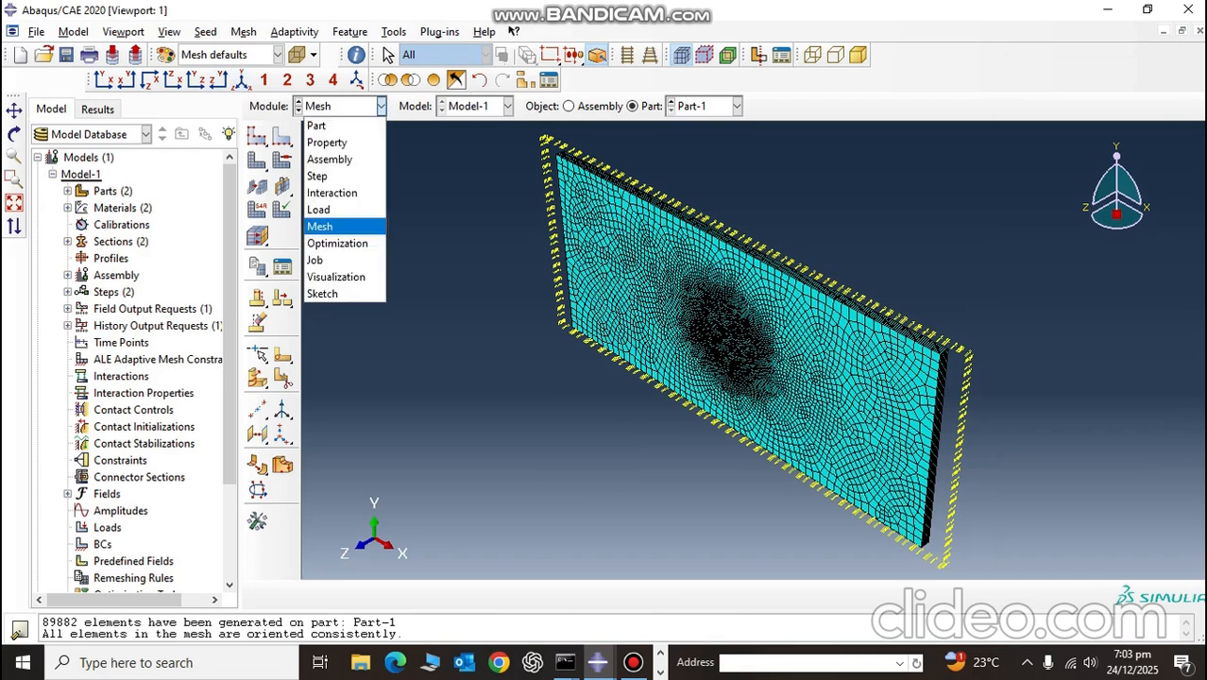
pyautogui.click(332, 192)
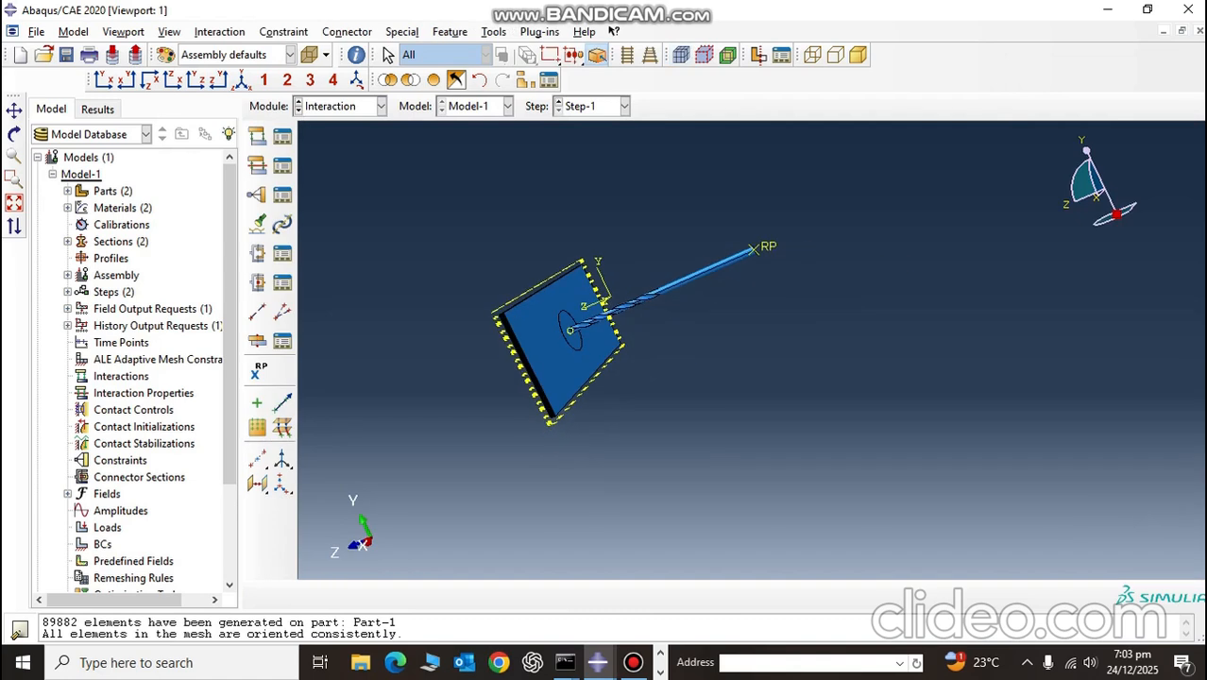
pyautogui.click(381, 106)
pyautogui.click(321, 123)
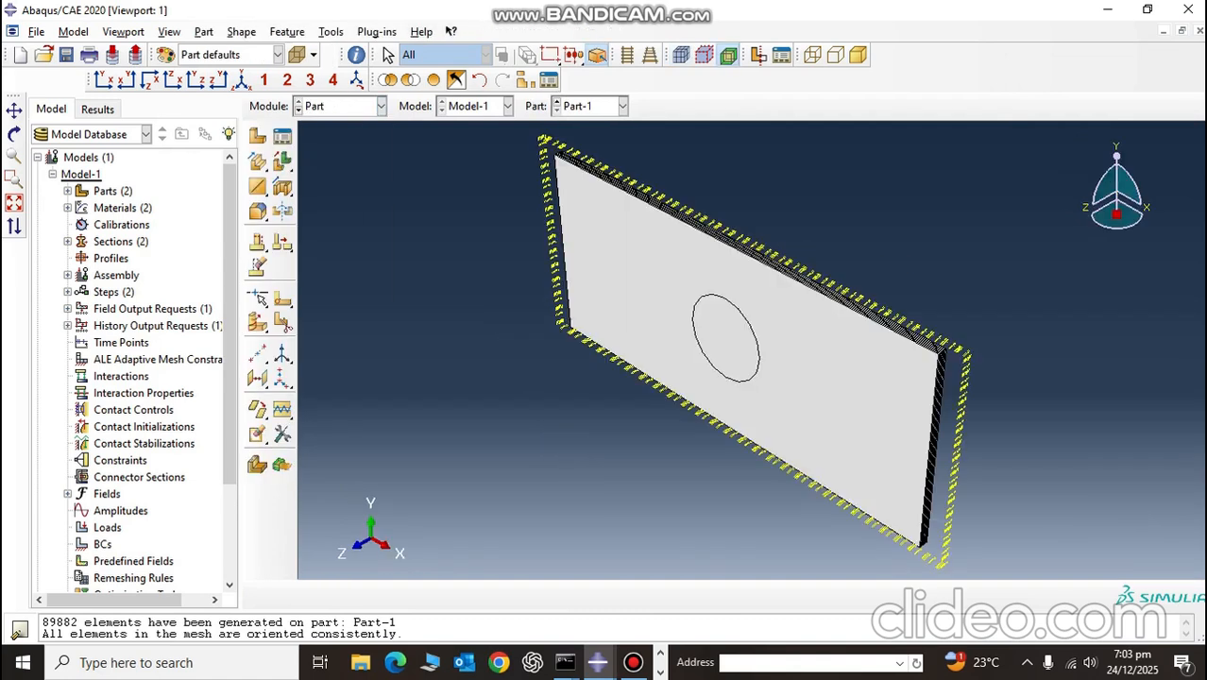
pyautogui.click(331, 33)
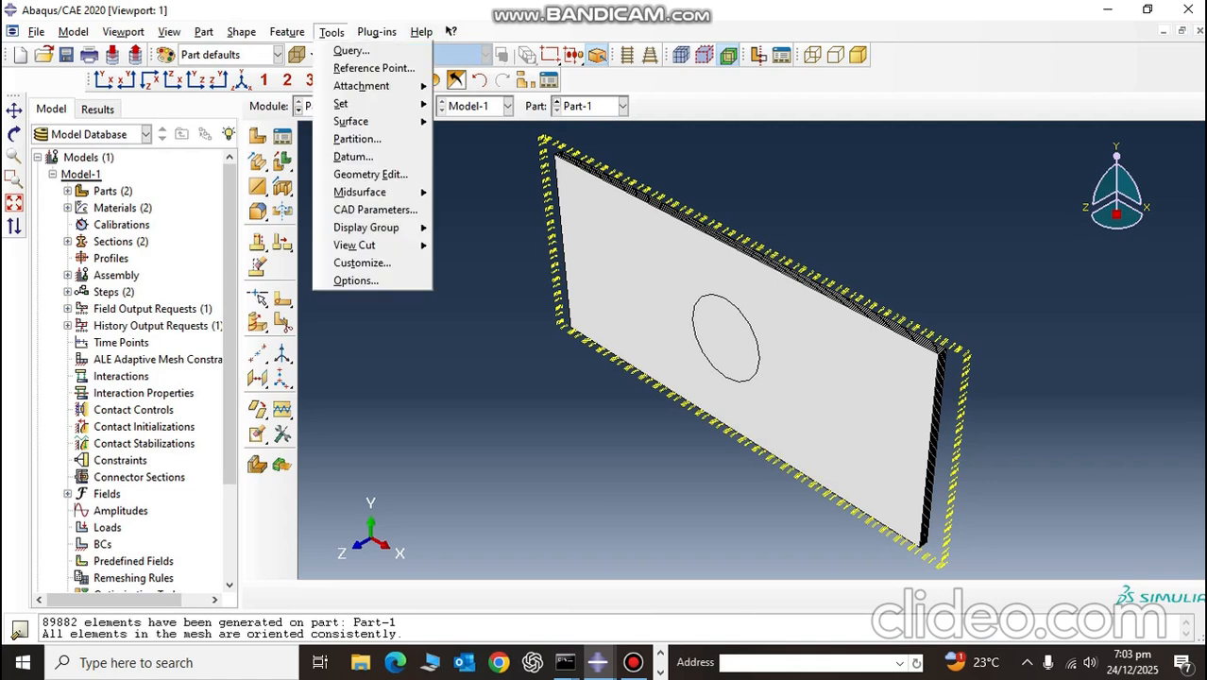
pyautogui.moveTo(378, 103)
pyautogui.click(465, 121)
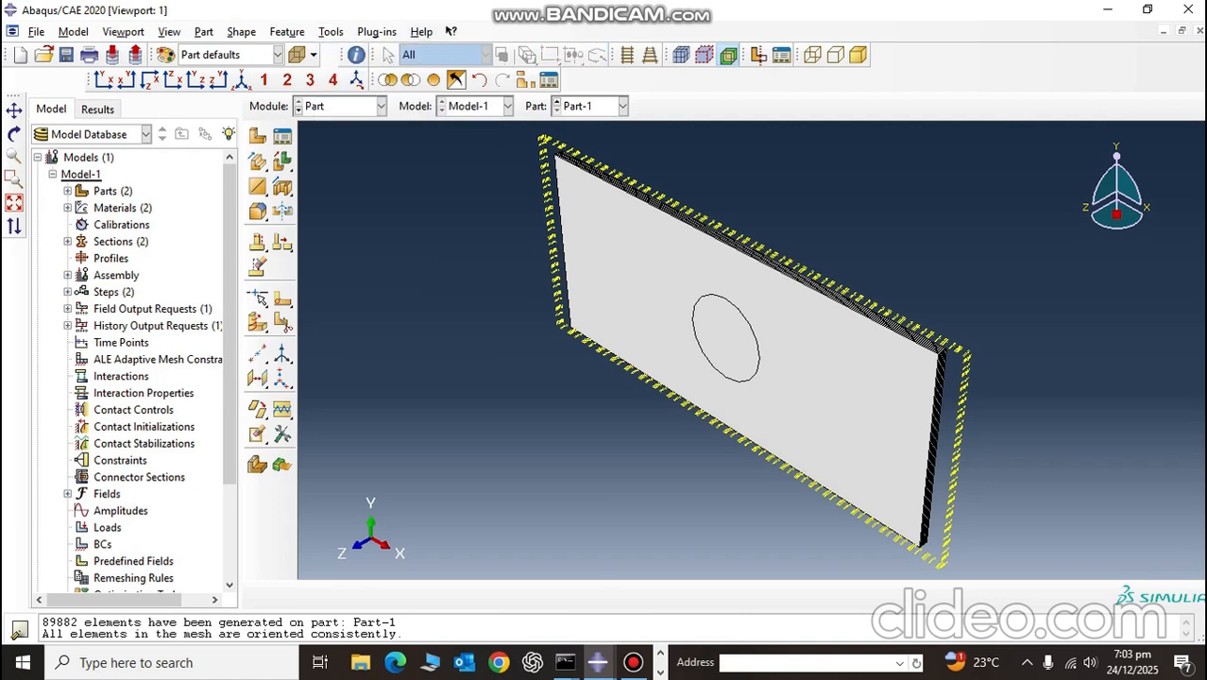
pyautogui.write('NODES')
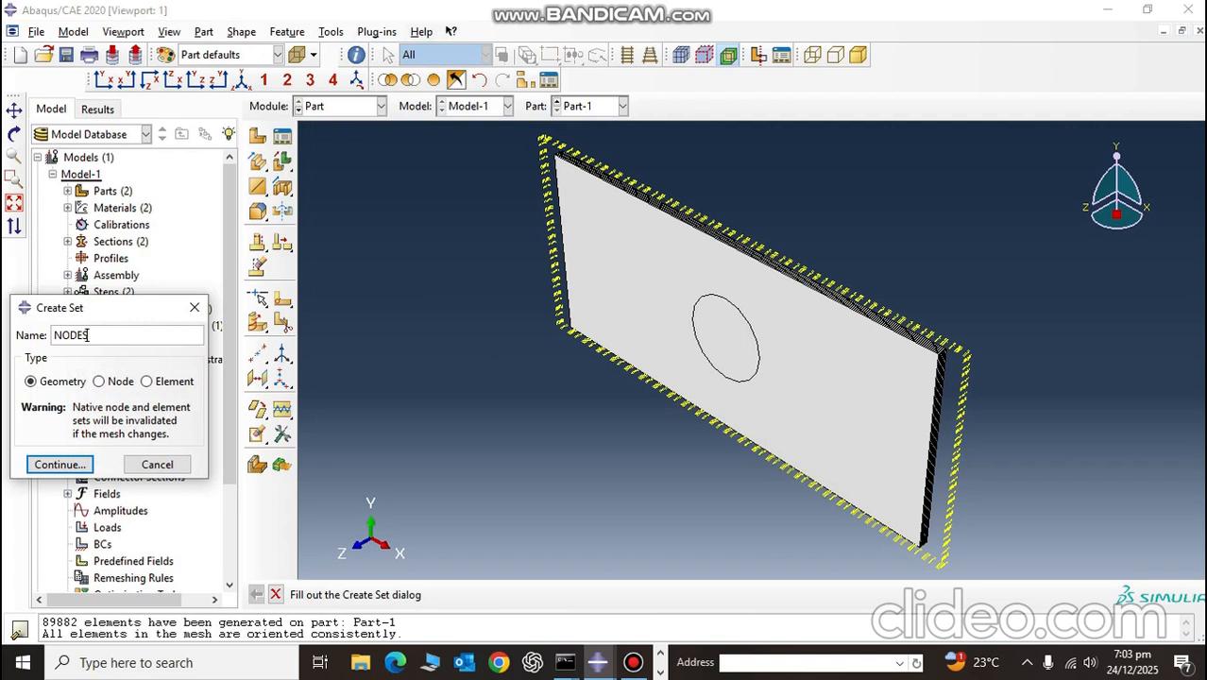
pyautogui.click(100, 382)
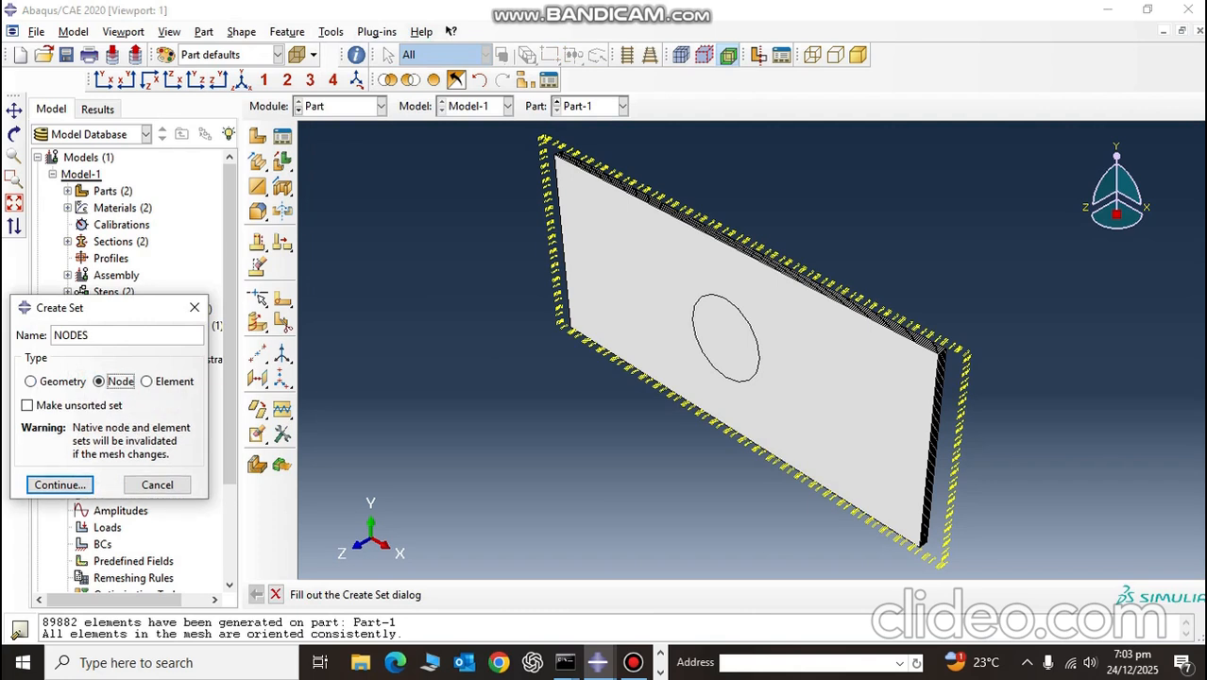
pyautogui.click(59, 484)
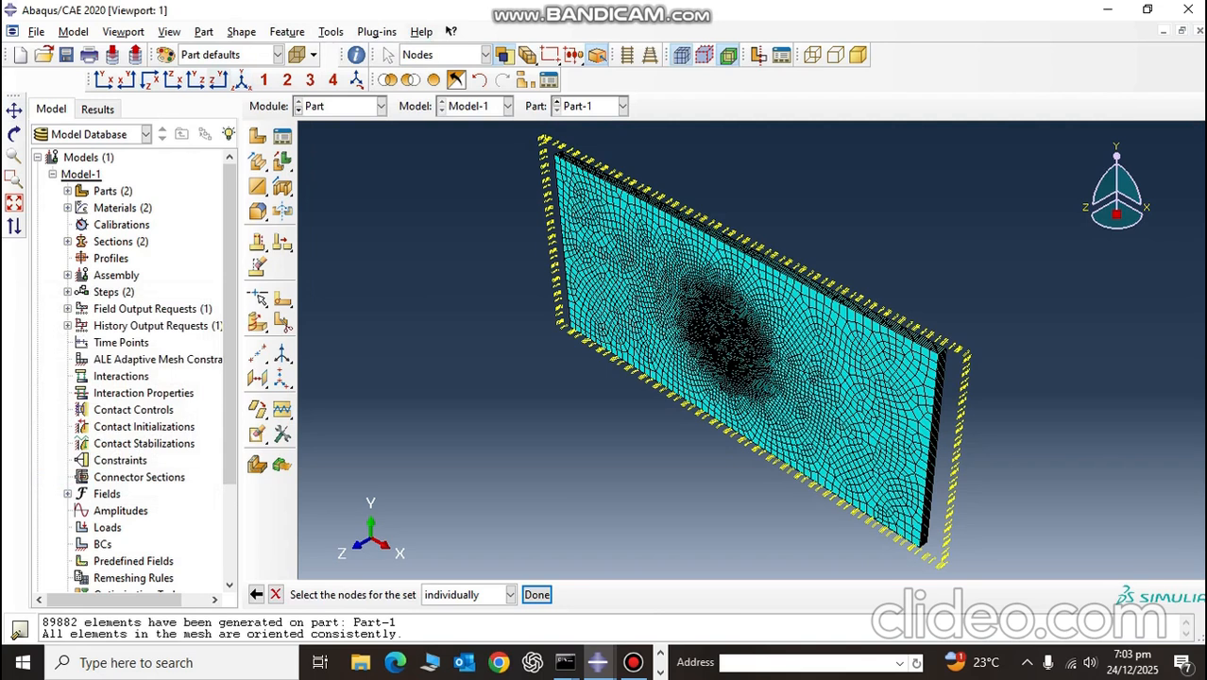
# Step: Fill the NODES set with the mesh nodes in a square region enclosing the plate's central circular partition
pyautogui.click(149, 80)
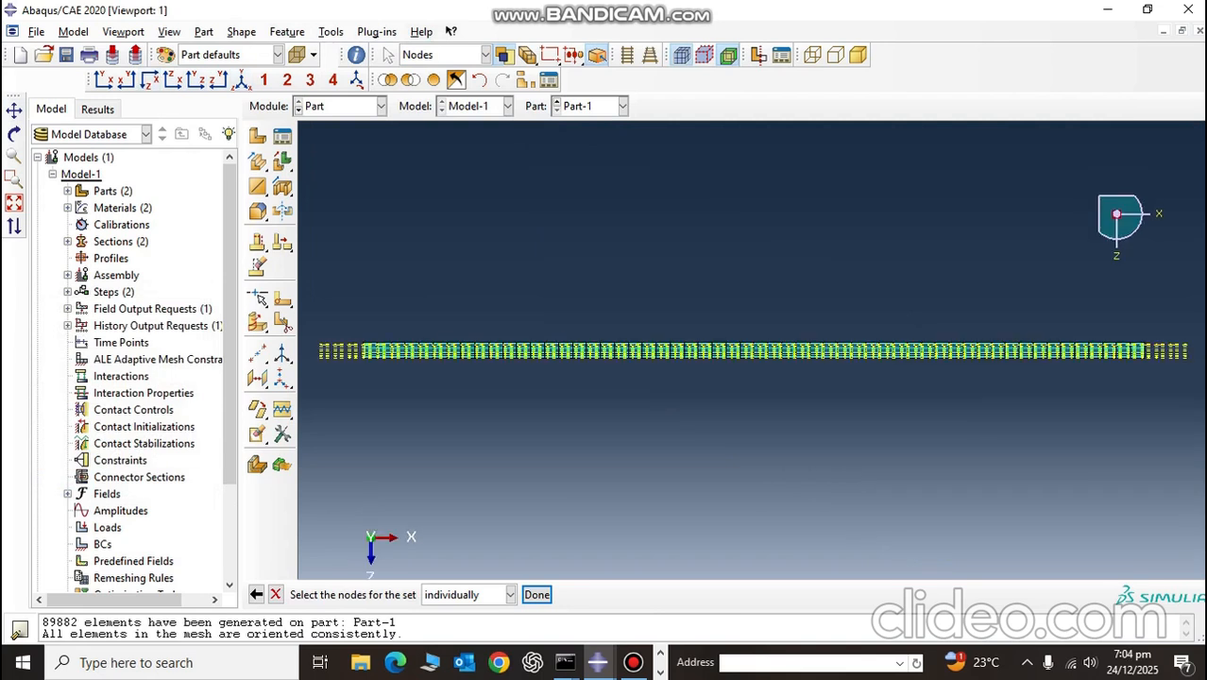
pyautogui.click(242, 79)
pyautogui.click(127, 79)
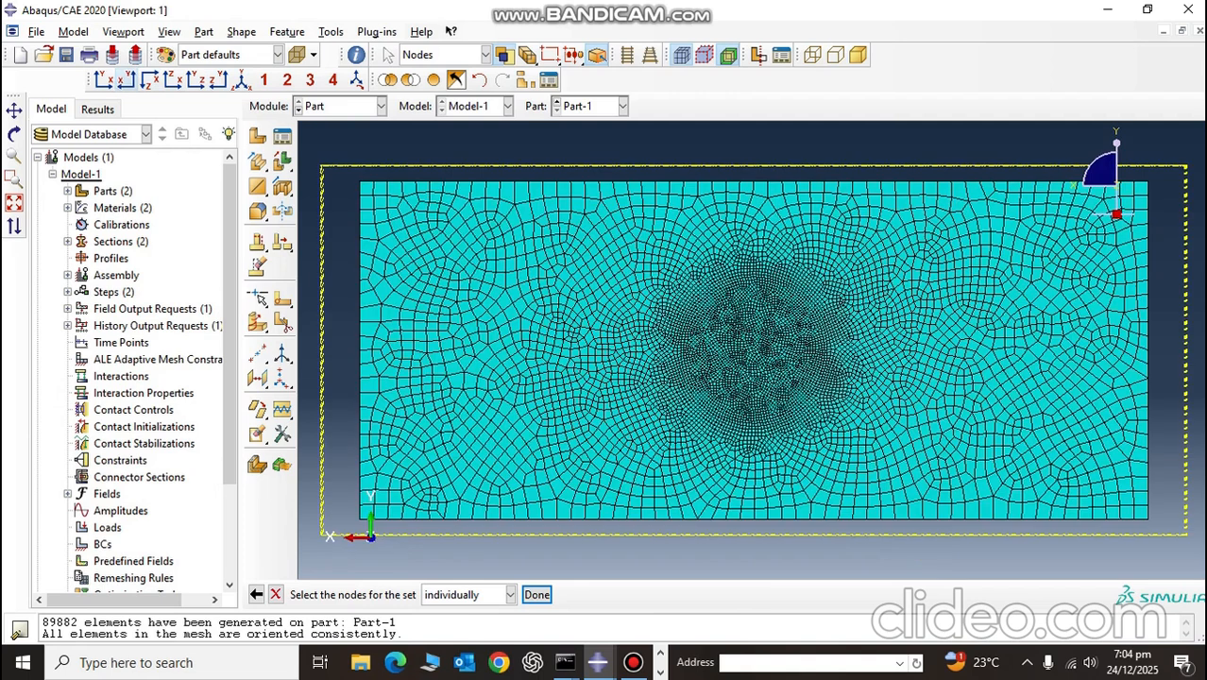
pyautogui.moveTo(631, 248); pyautogui.dragTo(876, 460)
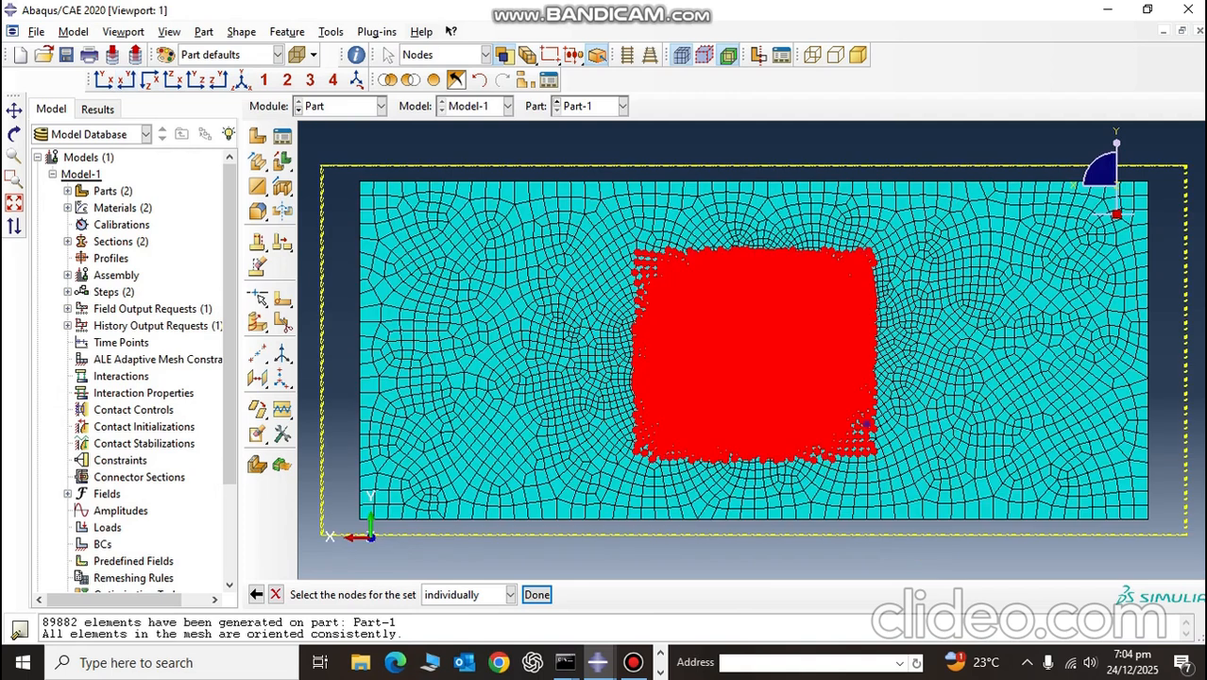
pyautogui.click(537, 594)
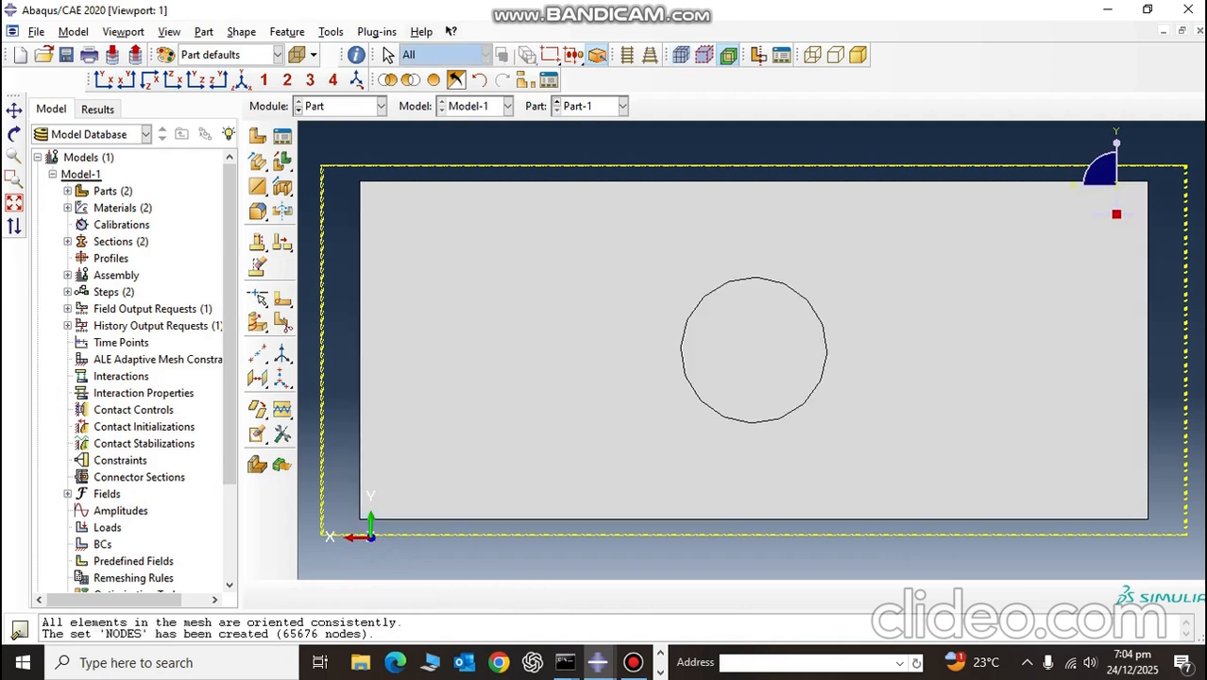
pyautogui.click(331, 31)
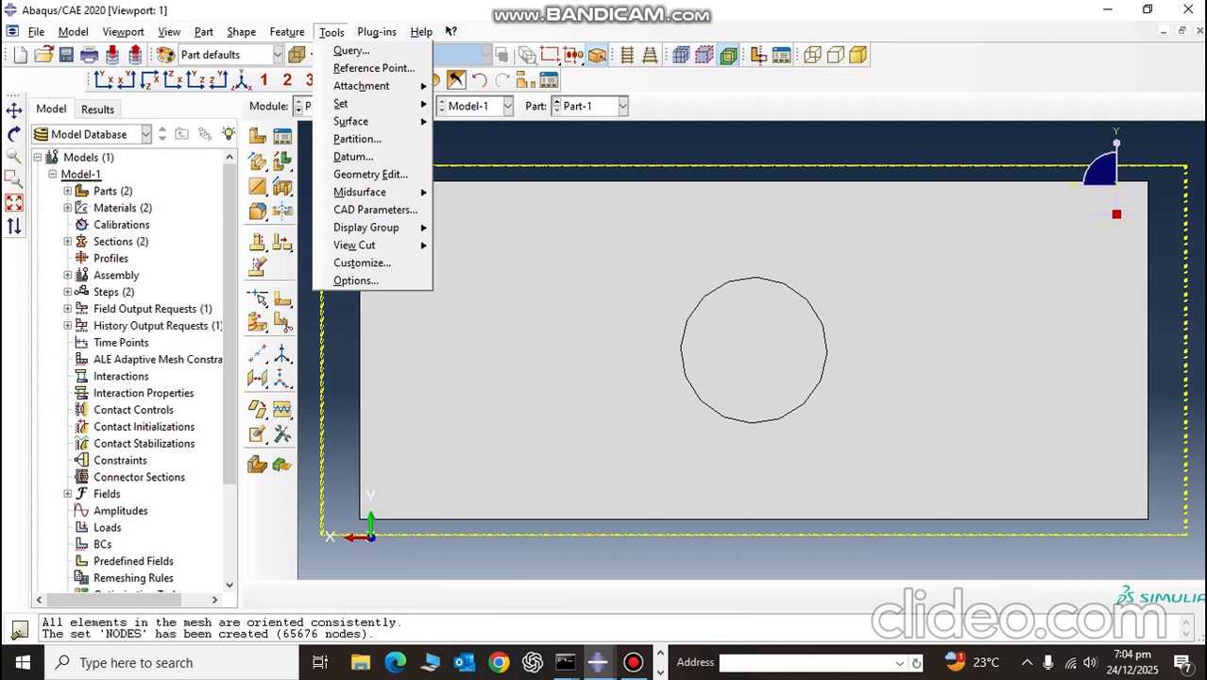
pyautogui.moveTo(351, 121)
pyautogui.click(474, 138)
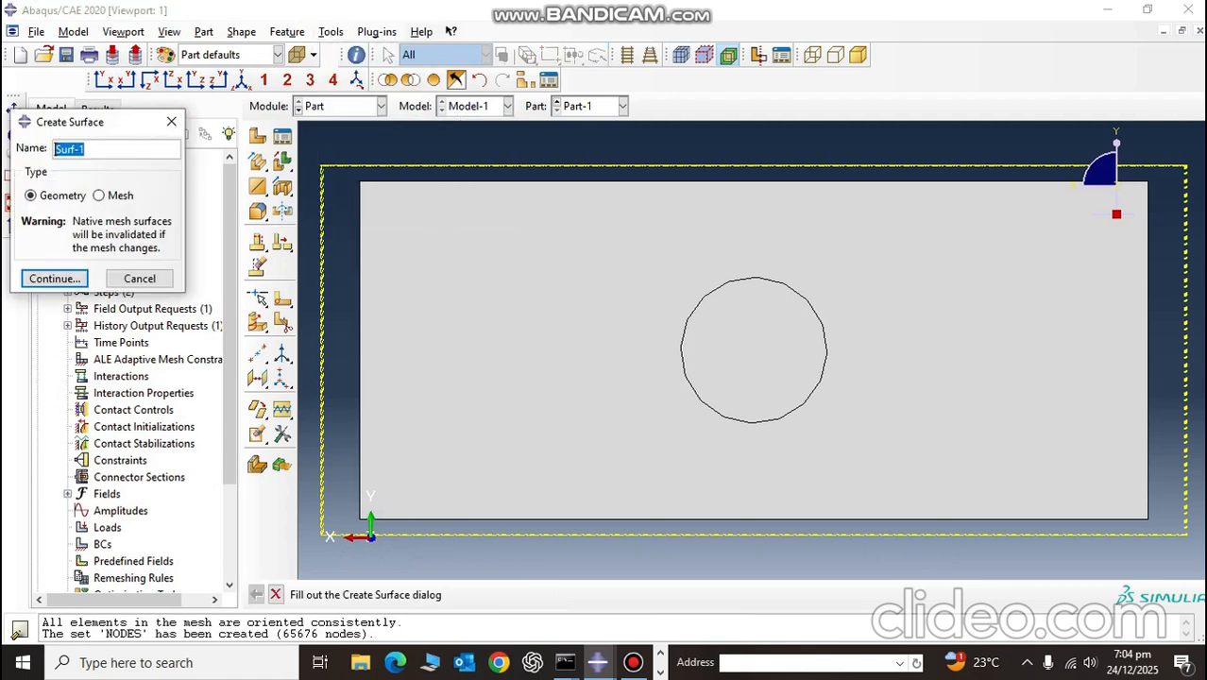
pyautogui.click(171, 122)
# Step: Create a geometry surface named DRILLBIT covering all faces of the P2mm drill part
pyautogui.click(623, 106)
pyautogui.click(588, 127)
pyautogui.scroll(-3, 587, 142)
pyautogui.scroll(3, 593, 127)
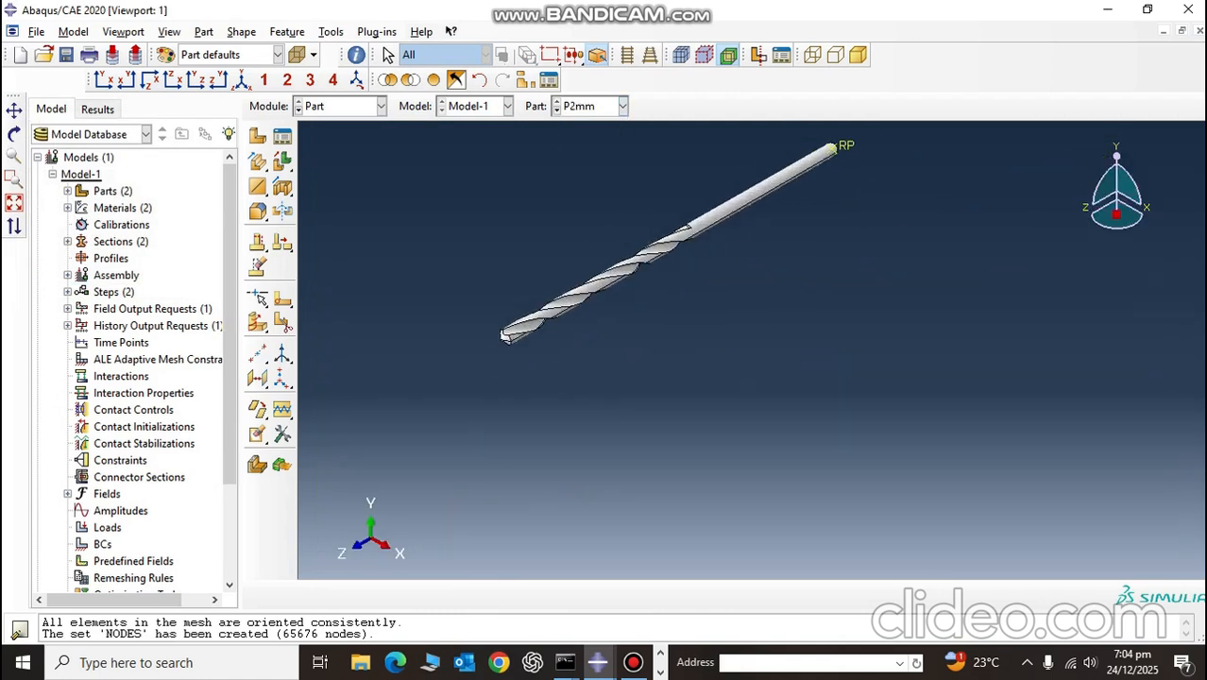
pyautogui.click(332, 32)
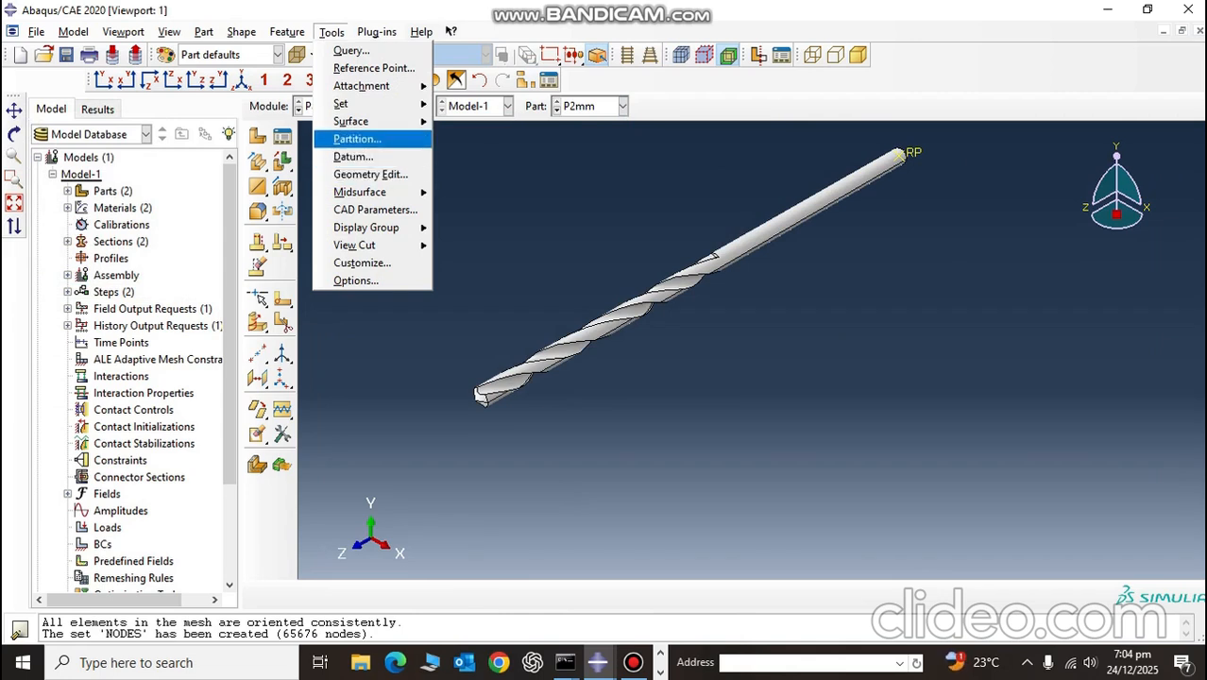
pyautogui.moveTo(351, 121)
pyautogui.click(463, 143)
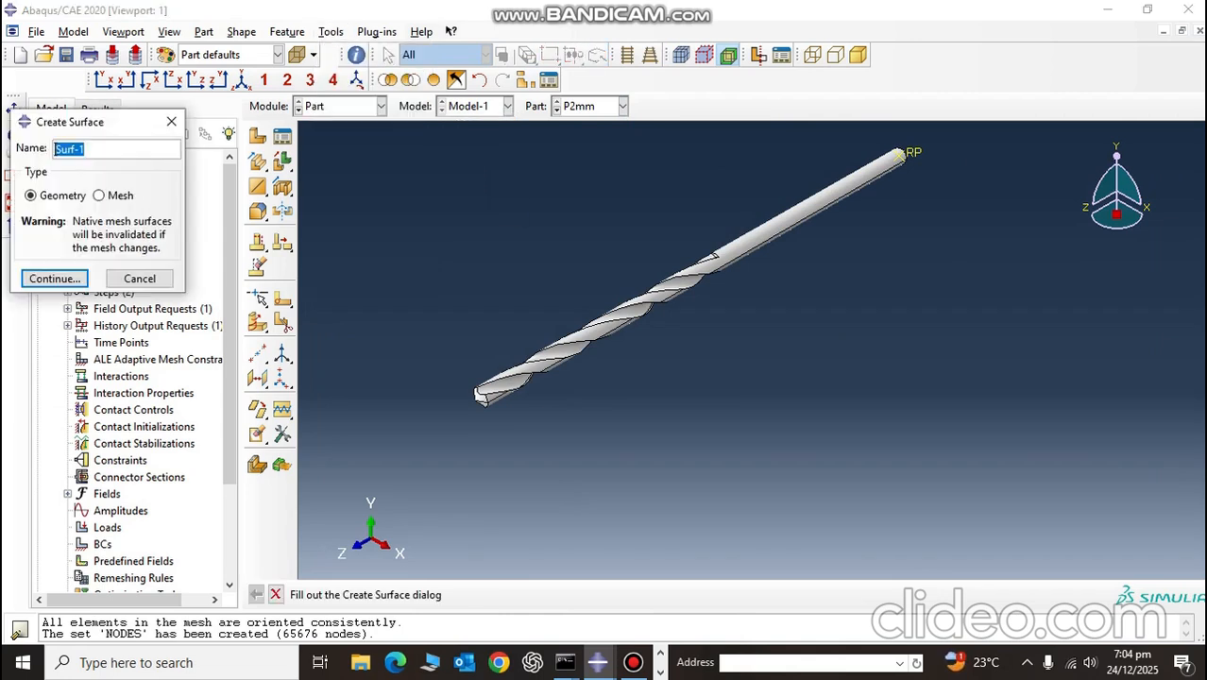
pyautogui.write('DRILLBIR')
pyautogui.press('BackSpace')
pyautogui.write('T')
pyautogui.press('Return')
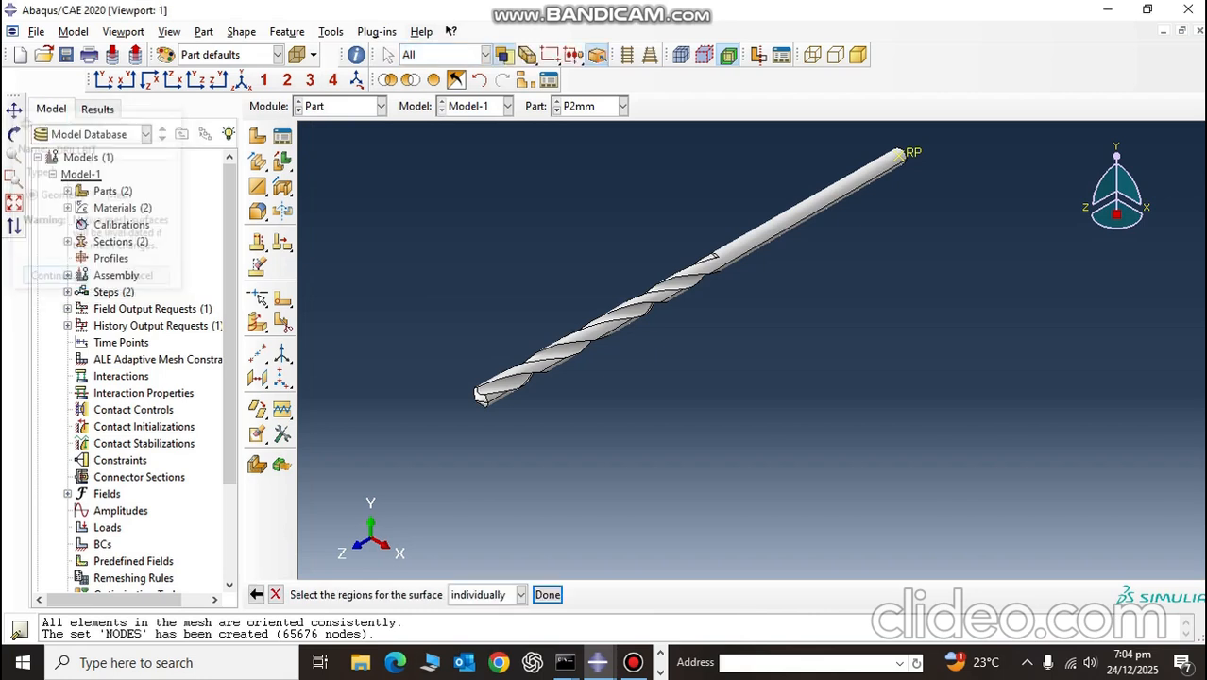
pyautogui.moveTo(366, 159); pyautogui.dragTo(731, 376)
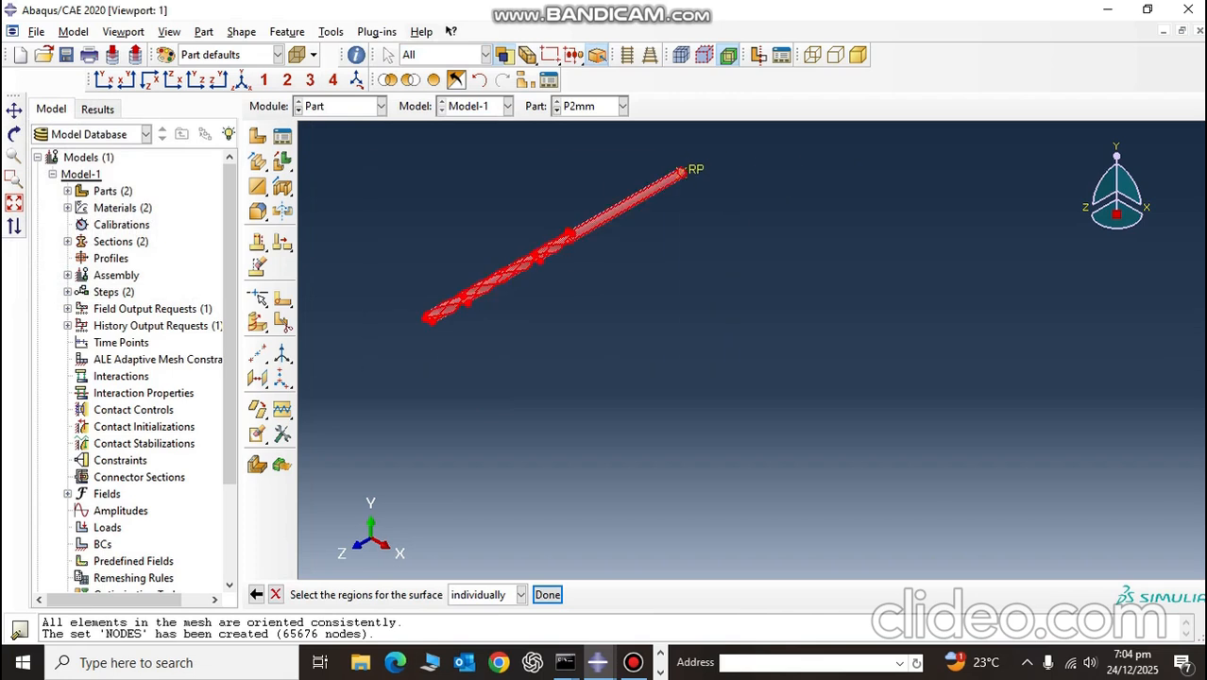
pyautogui.click(548, 595)
pyautogui.click(530, 594)
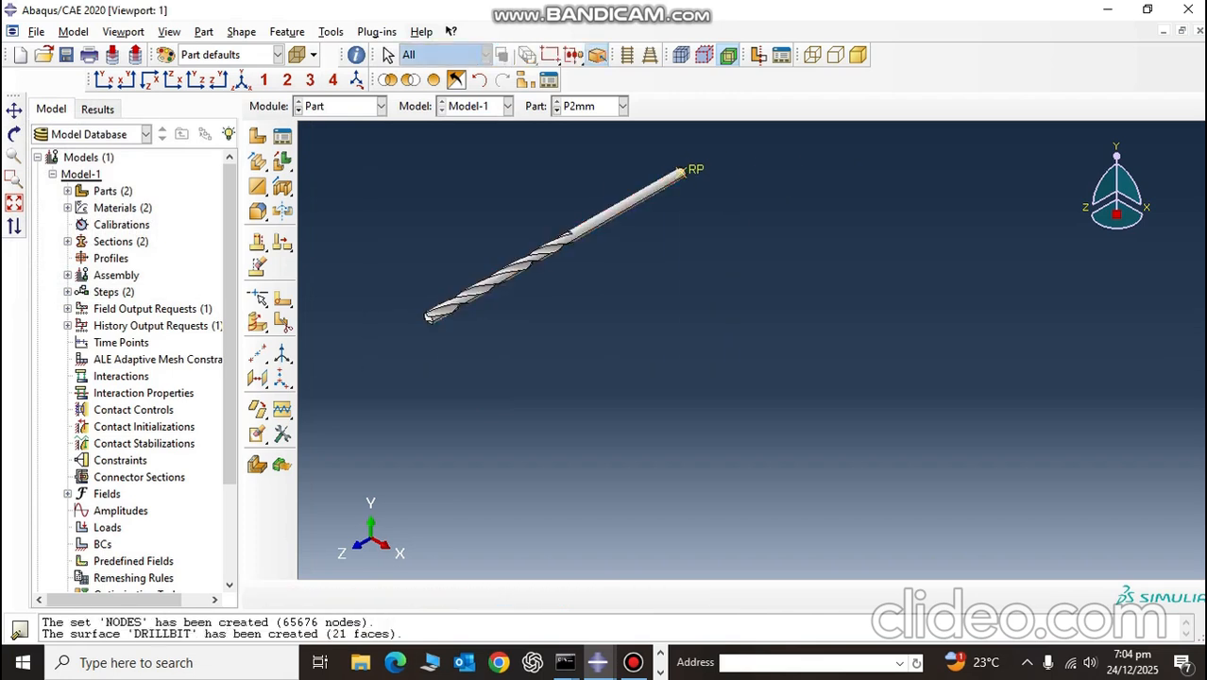
# Step: Start a General contact (Explicit) interaction for Step-1 in the Interaction module
pyautogui.click(340, 105)
pyautogui.click(326, 194)
pyautogui.click(283, 137)
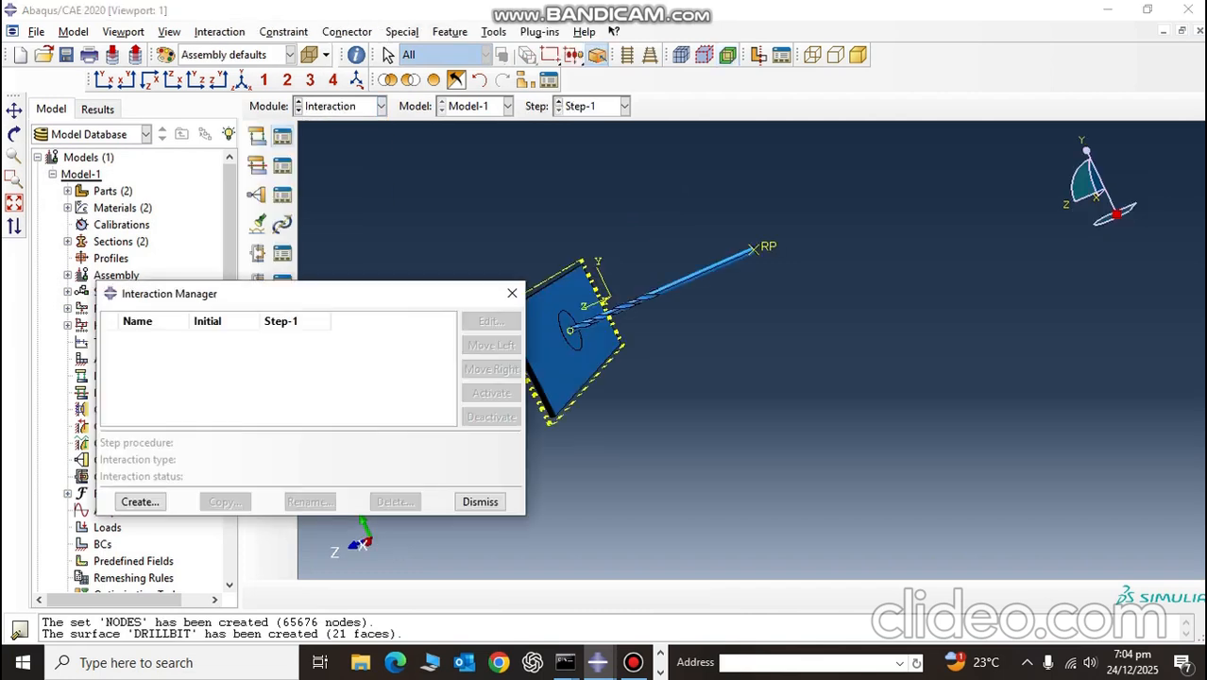
pyautogui.click(140, 502)
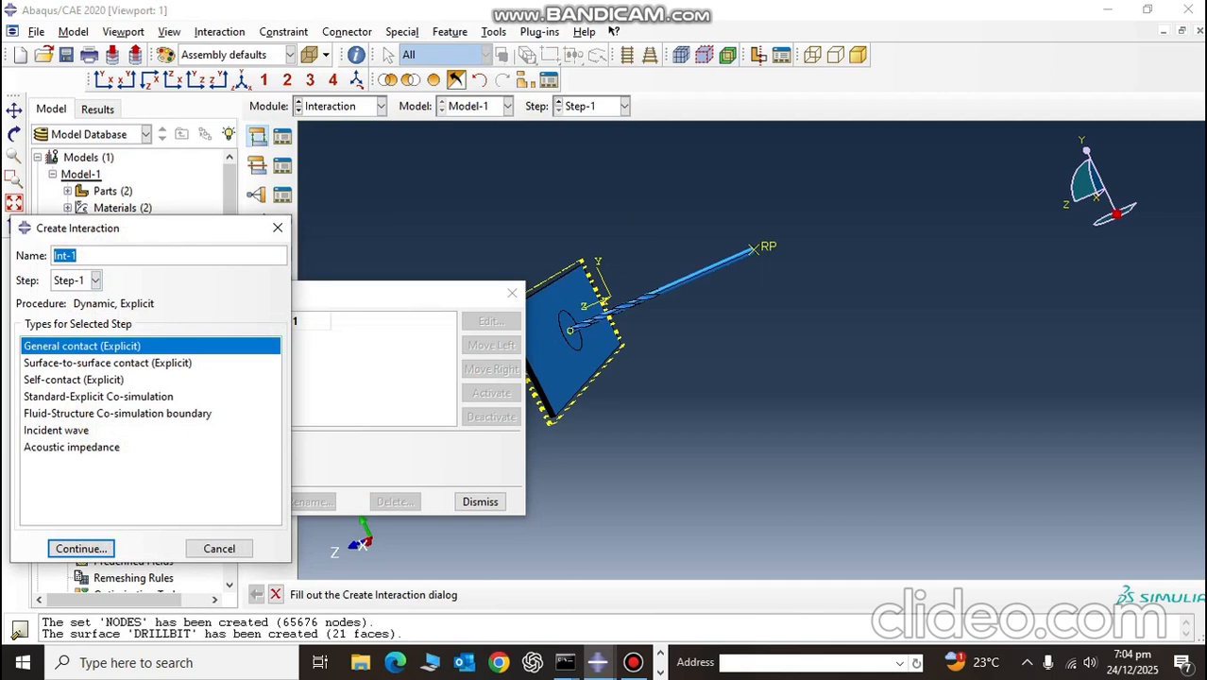
pyautogui.click(81, 549)
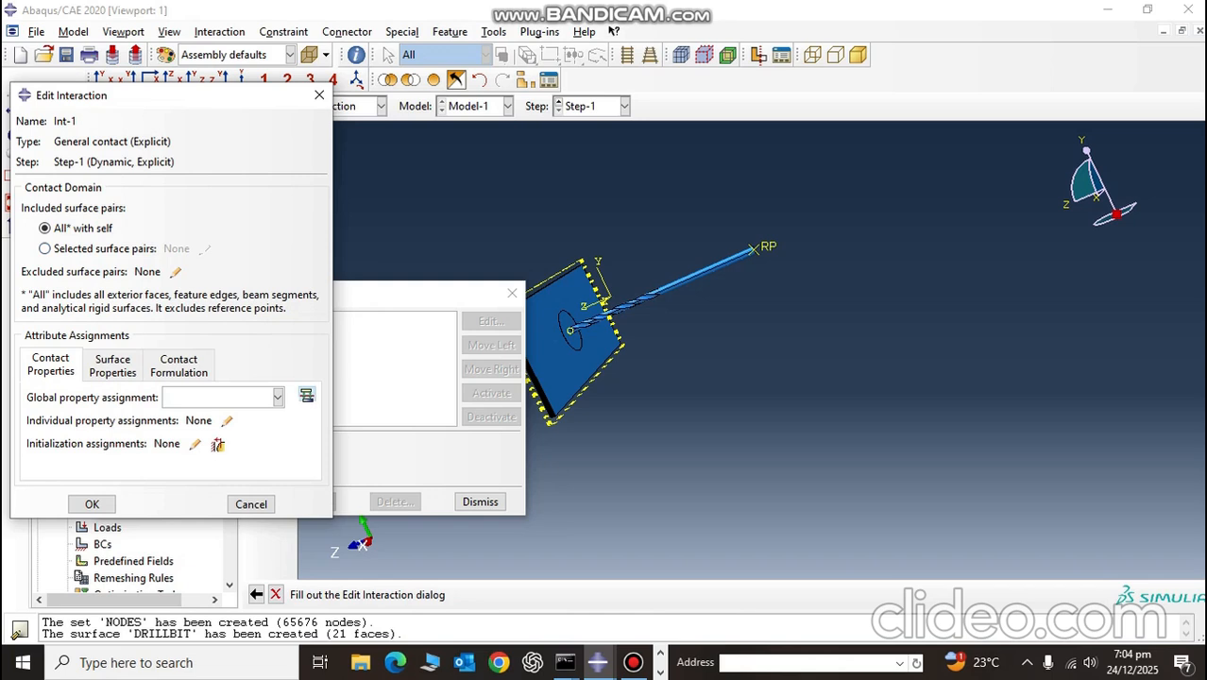
# Step: Create a Contact interaction property for the general contact and add Tangential Behavior and Normal Behavior to it
pyautogui.click(305, 395)
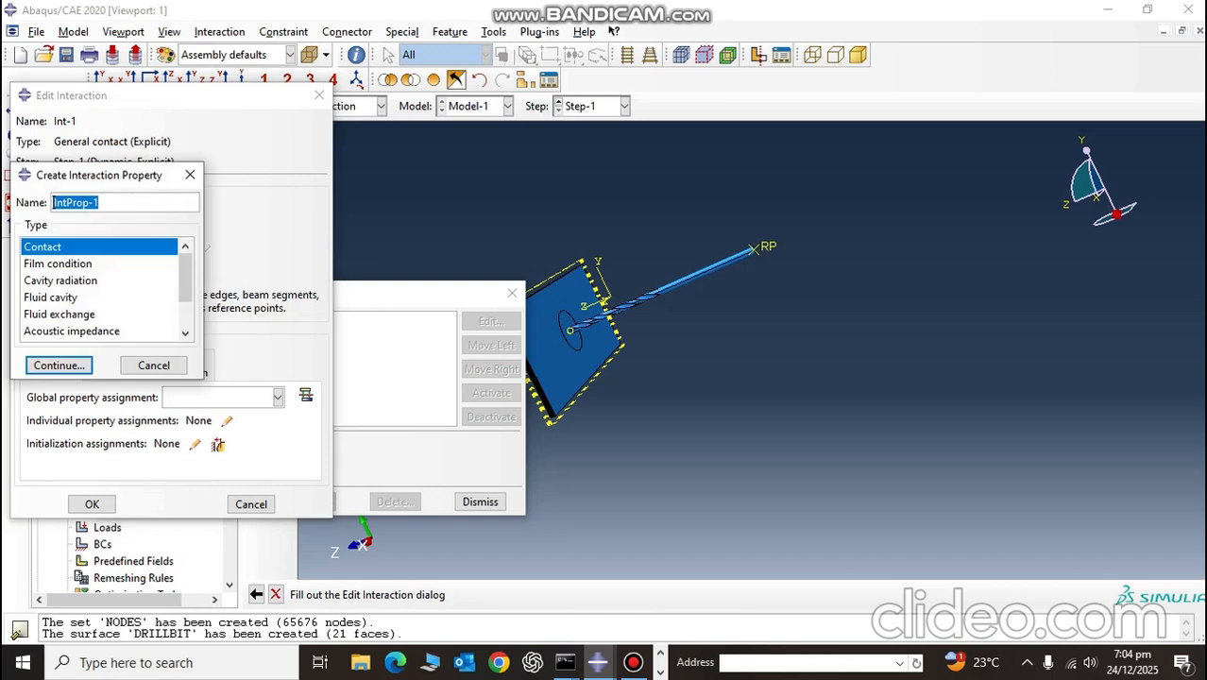
pyautogui.click(58, 366)
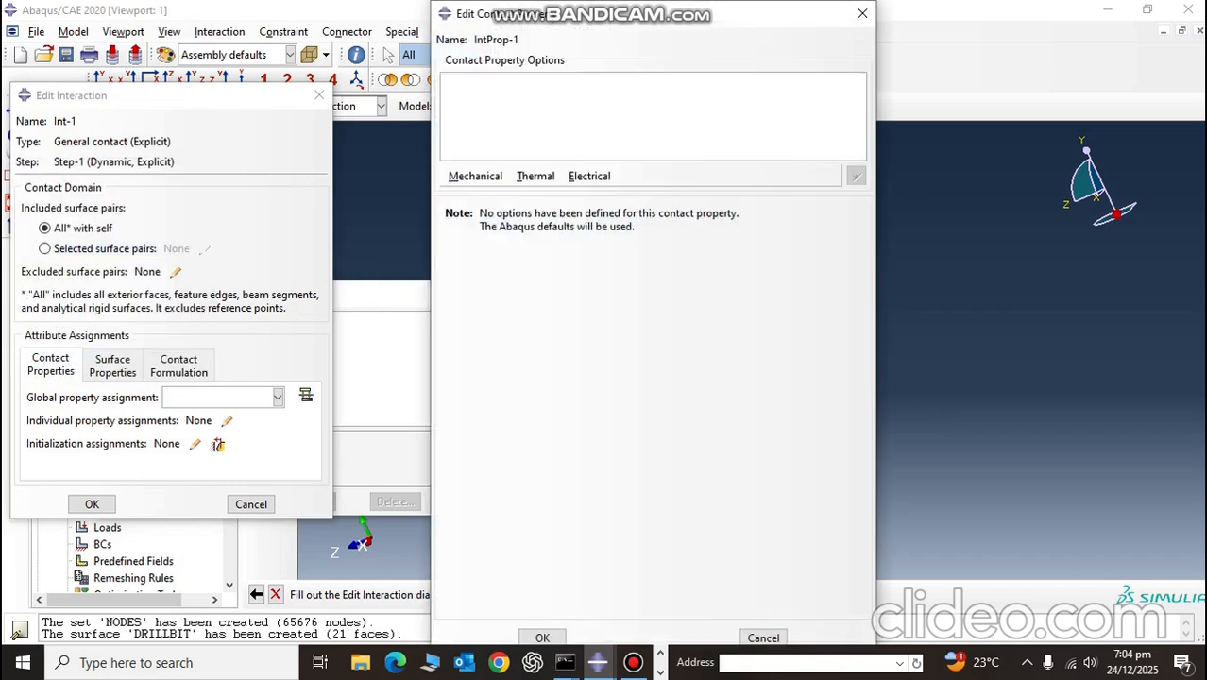
pyautogui.click(475, 176)
pyautogui.click(510, 194)
pyautogui.click(475, 176)
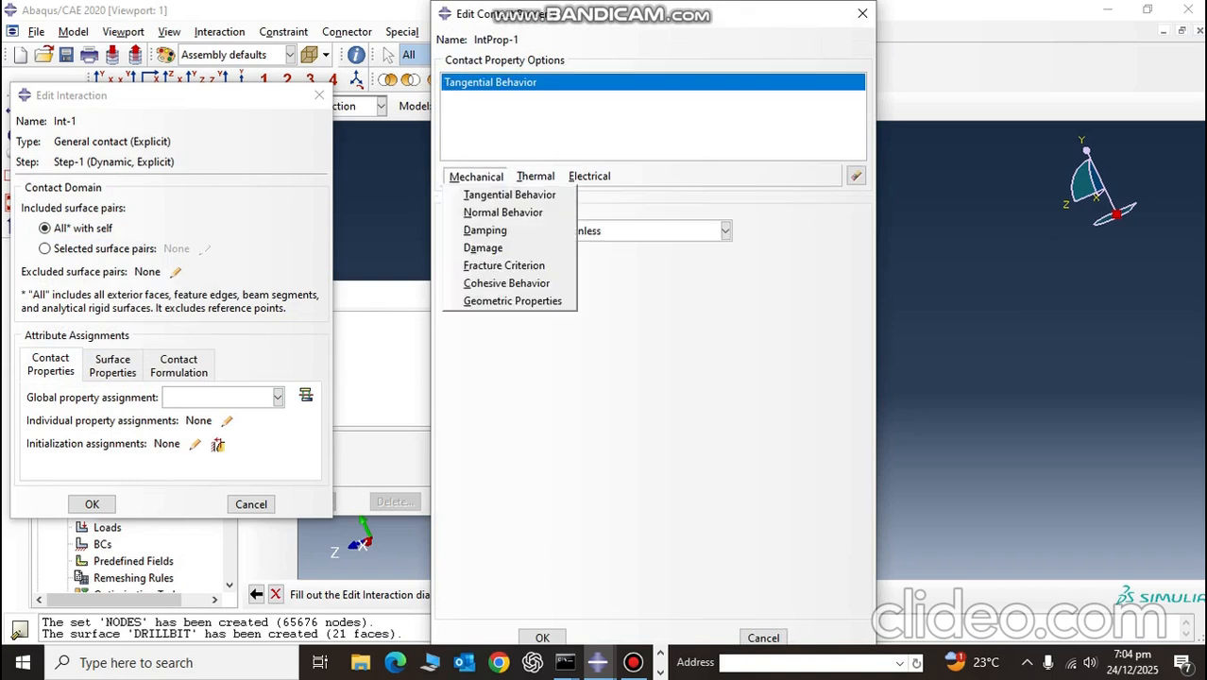
pyautogui.click(503, 212)
# Step: Set the contact property's tangential behavior to the Penalty formulation with a friction coefficient of 0.3 and save it
pyautogui.click(490, 82)
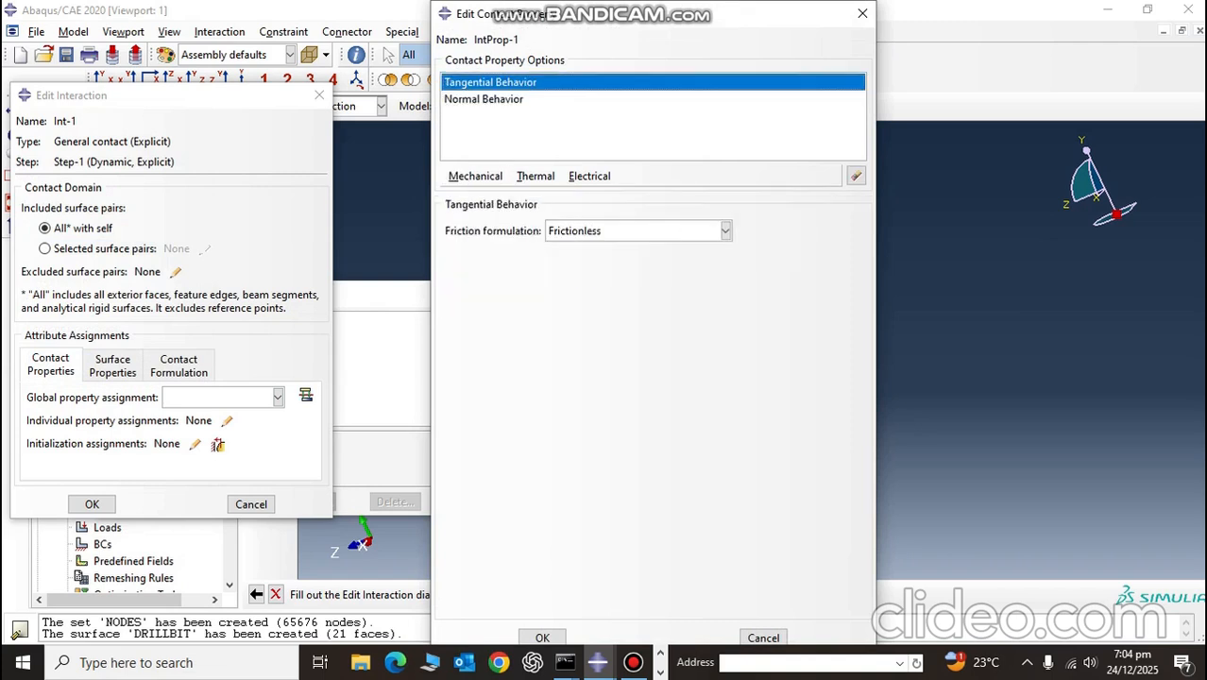
pyautogui.click(638, 230)
pyautogui.click(493, 267)
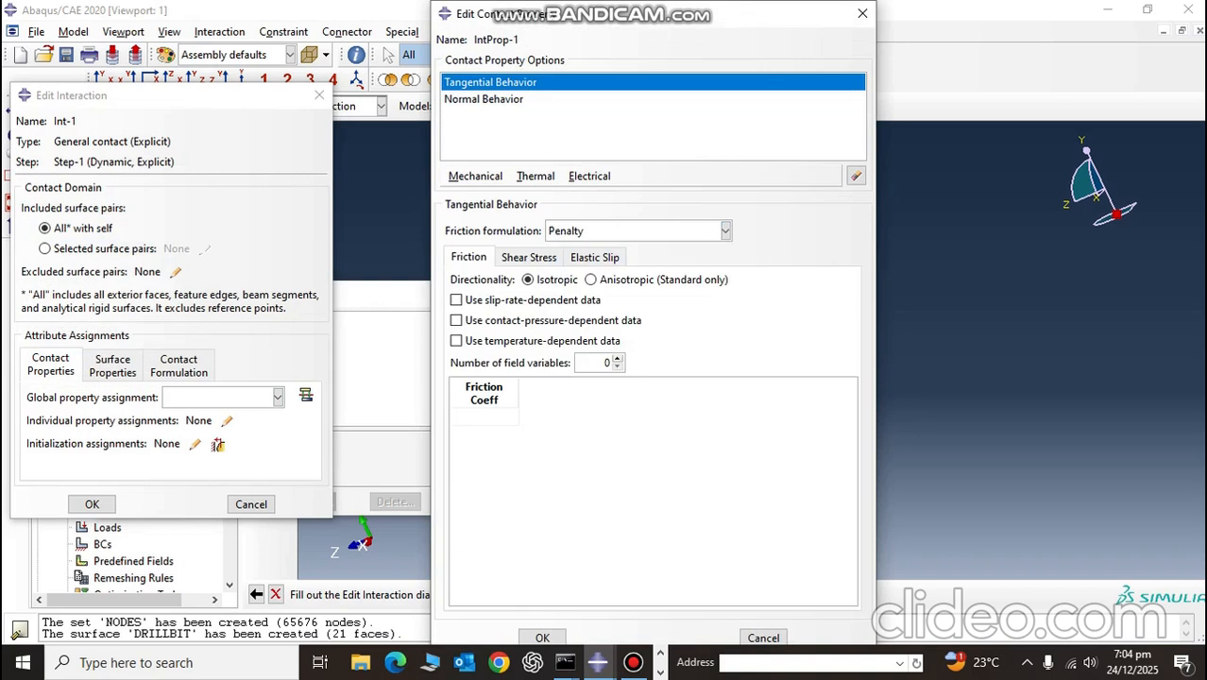
pyautogui.click(464, 416)
pyautogui.write('0.3')
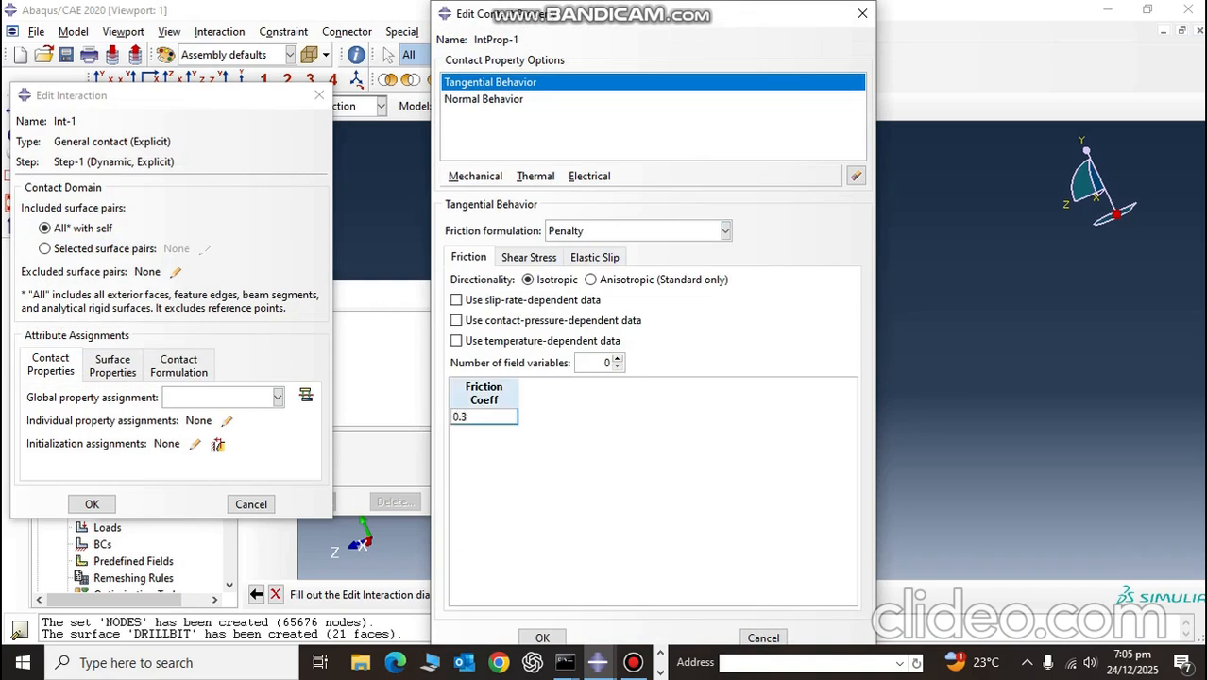
pyautogui.click(543, 638)
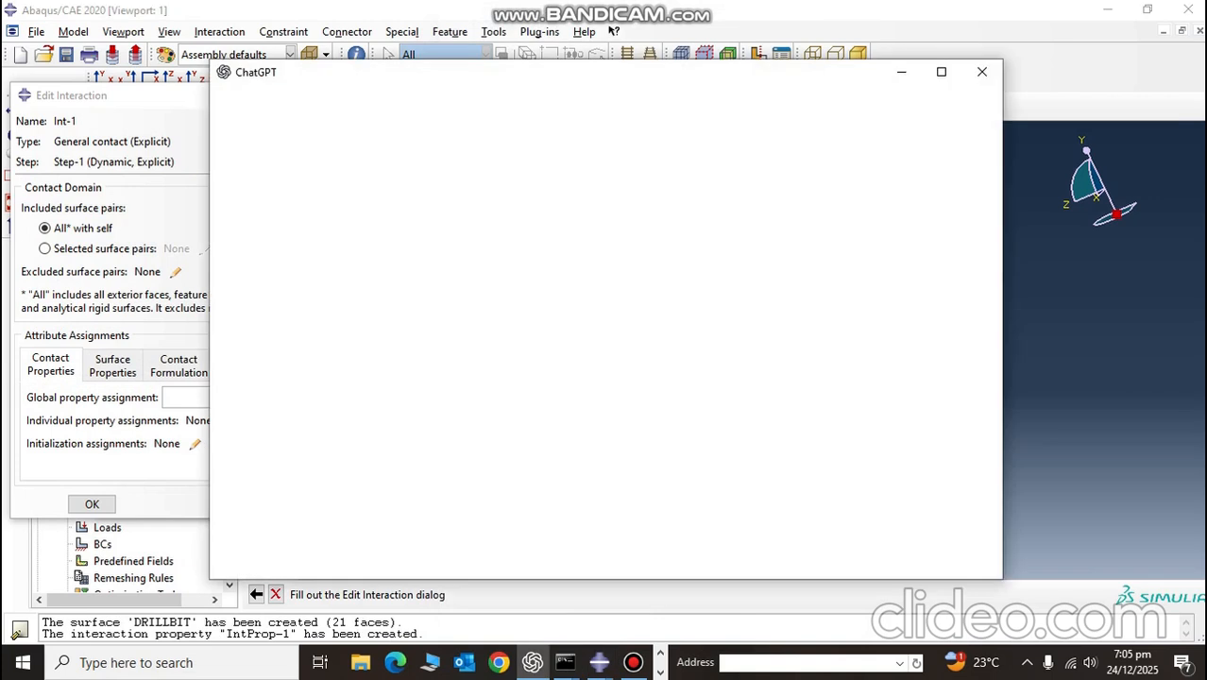
pyautogui.click(983, 71)
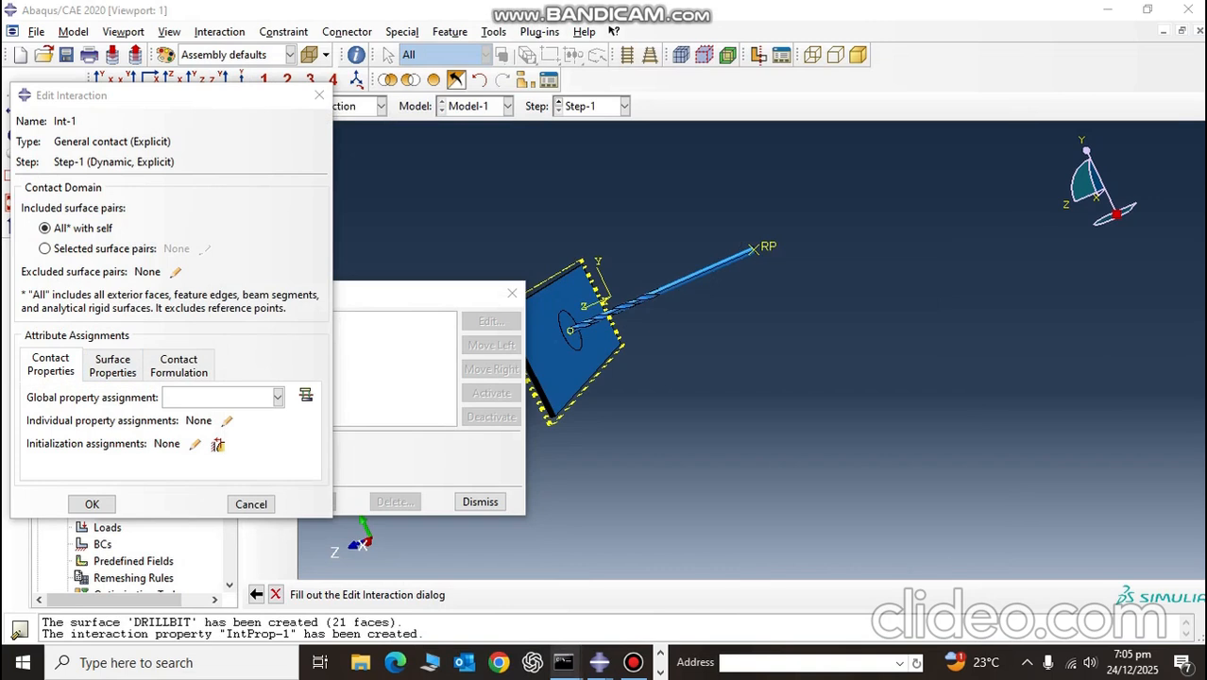
pyautogui.click(633, 662)
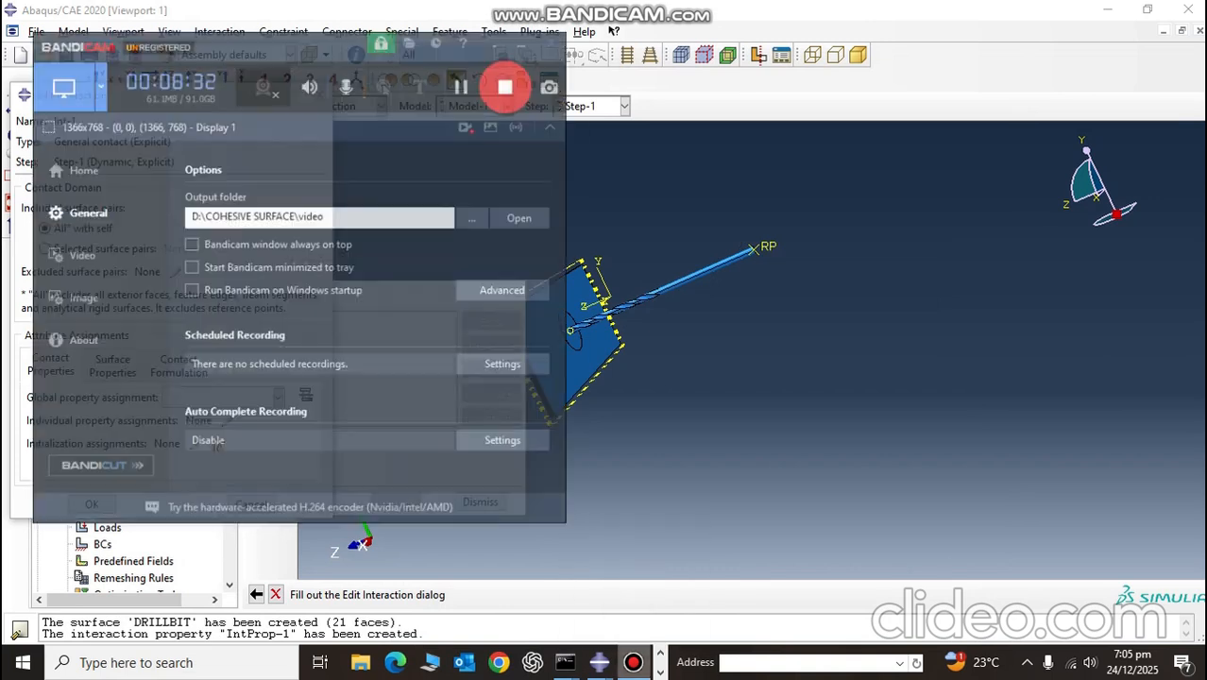
pyautogui.click(484, 13)
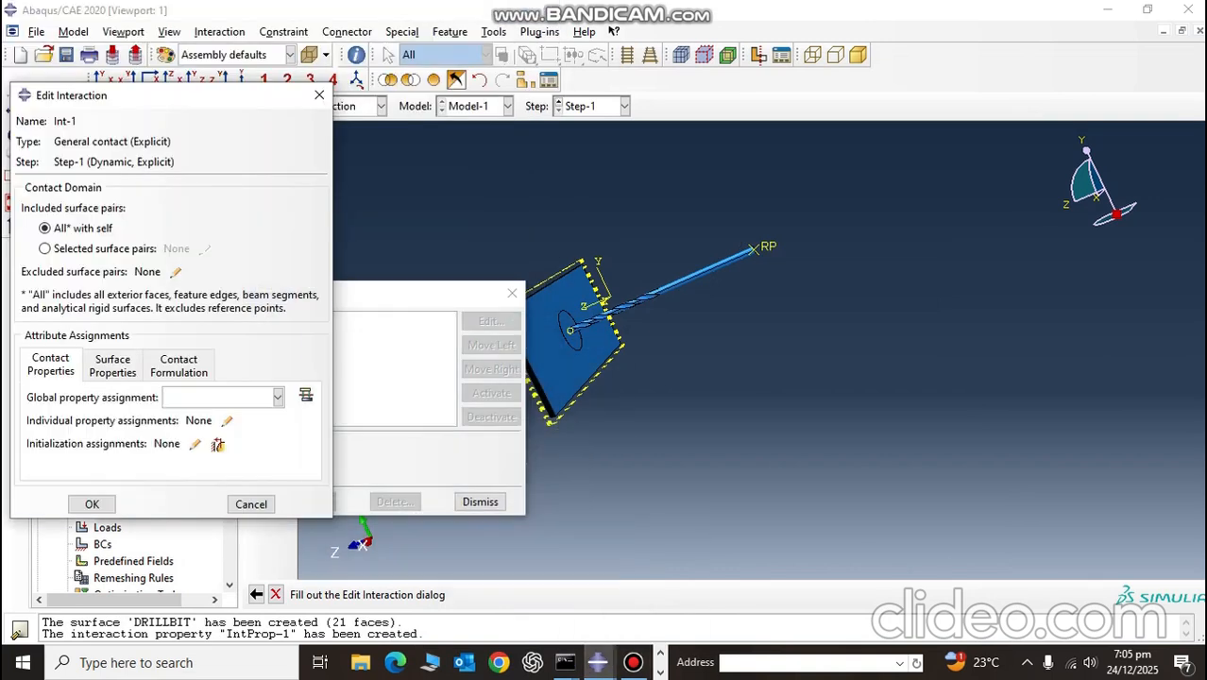
# Step: Assign IntProp-1 as the global contact property and save the general contact interaction
pyautogui.click(278, 398)
pyautogui.click(227, 419)
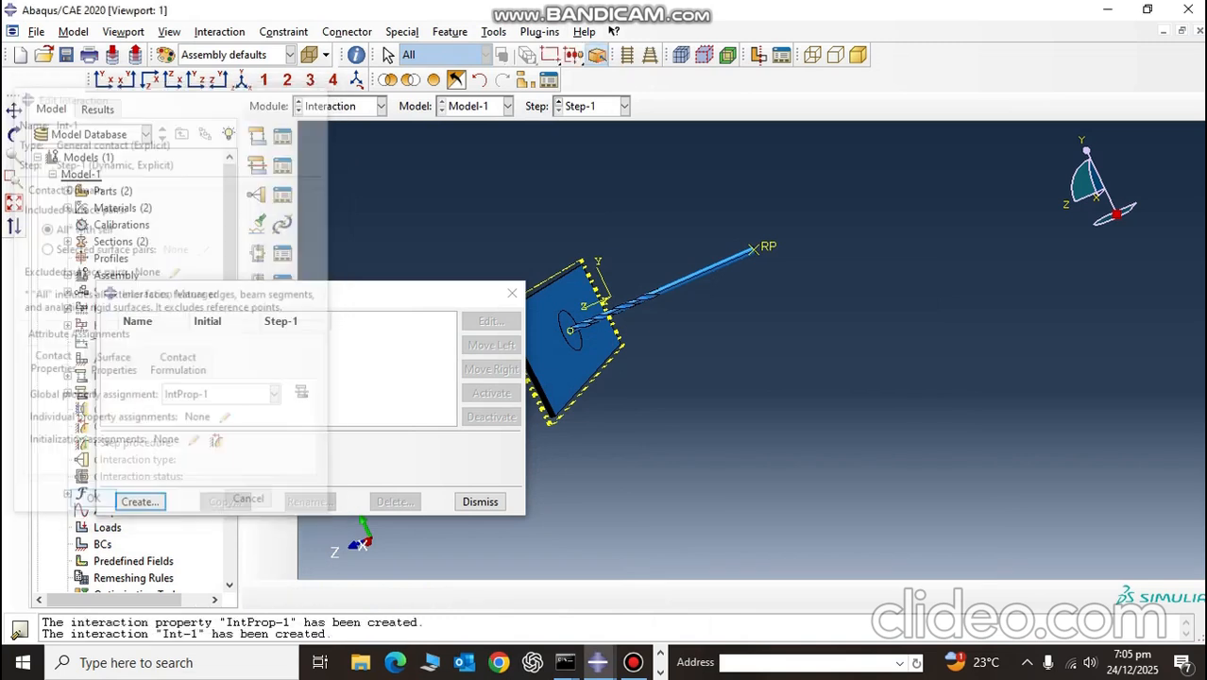
pyautogui.click(92, 504)
# Step: Start a second interaction of type Surface-to-surface contact (Explicit) in the Initial step
pyautogui.click(140, 501)
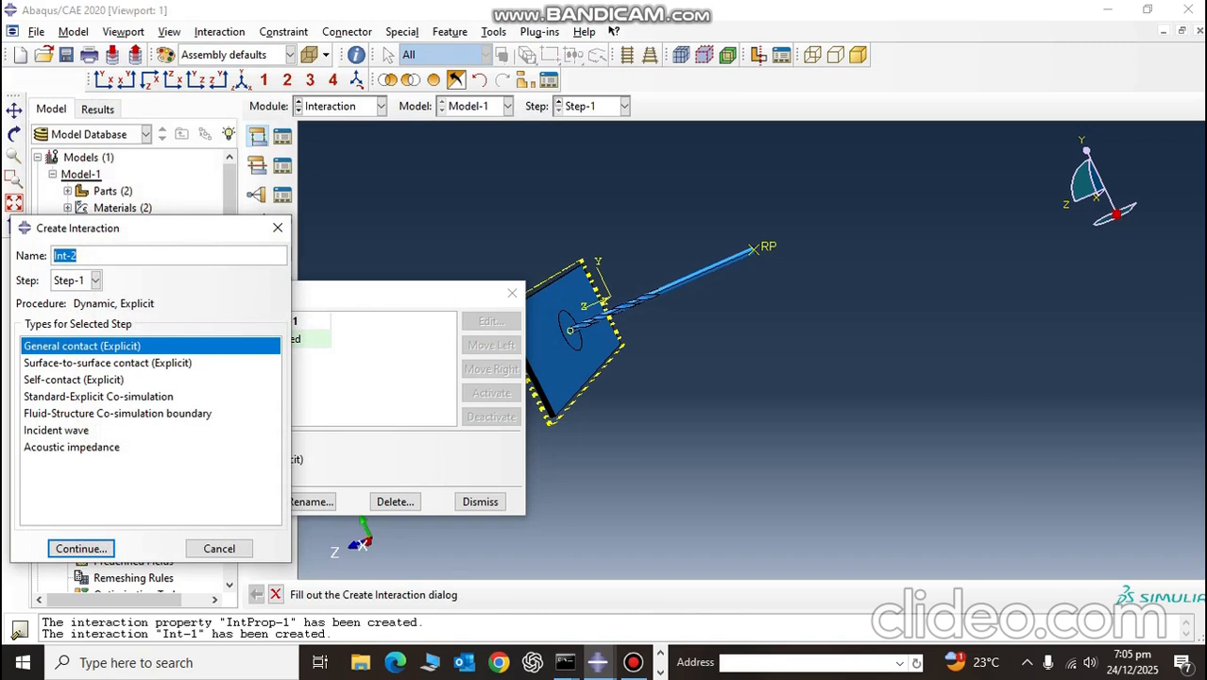
pyautogui.click(107, 363)
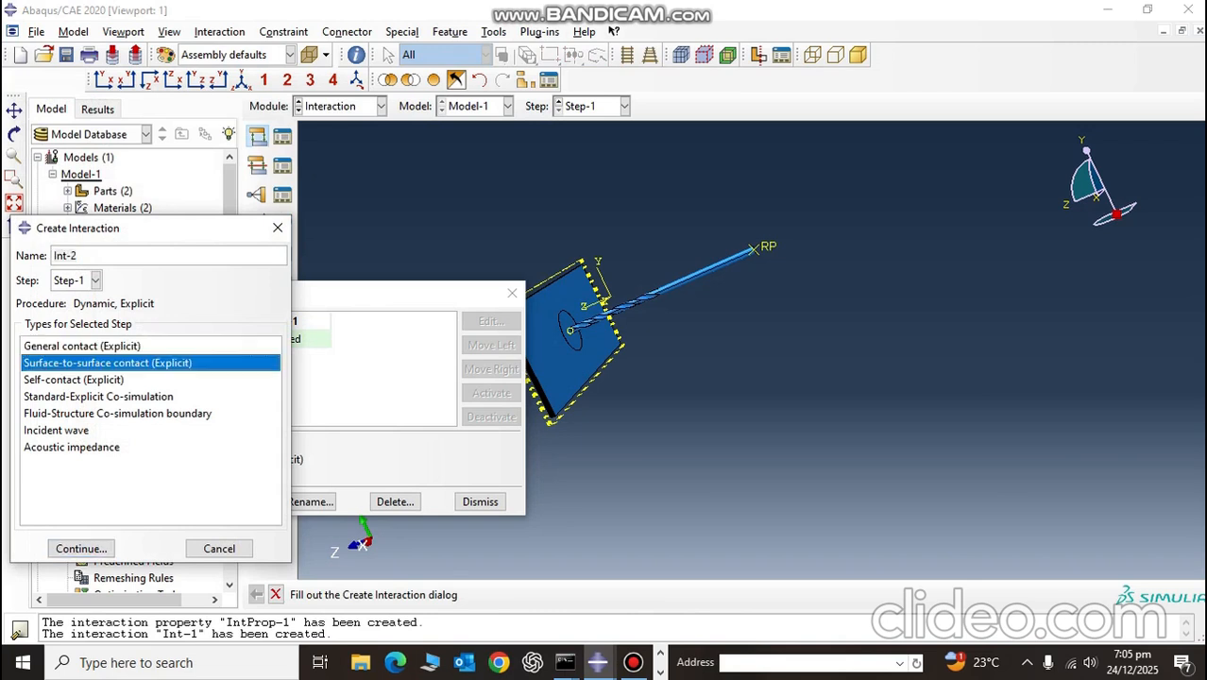
pyautogui.click(96, 279)
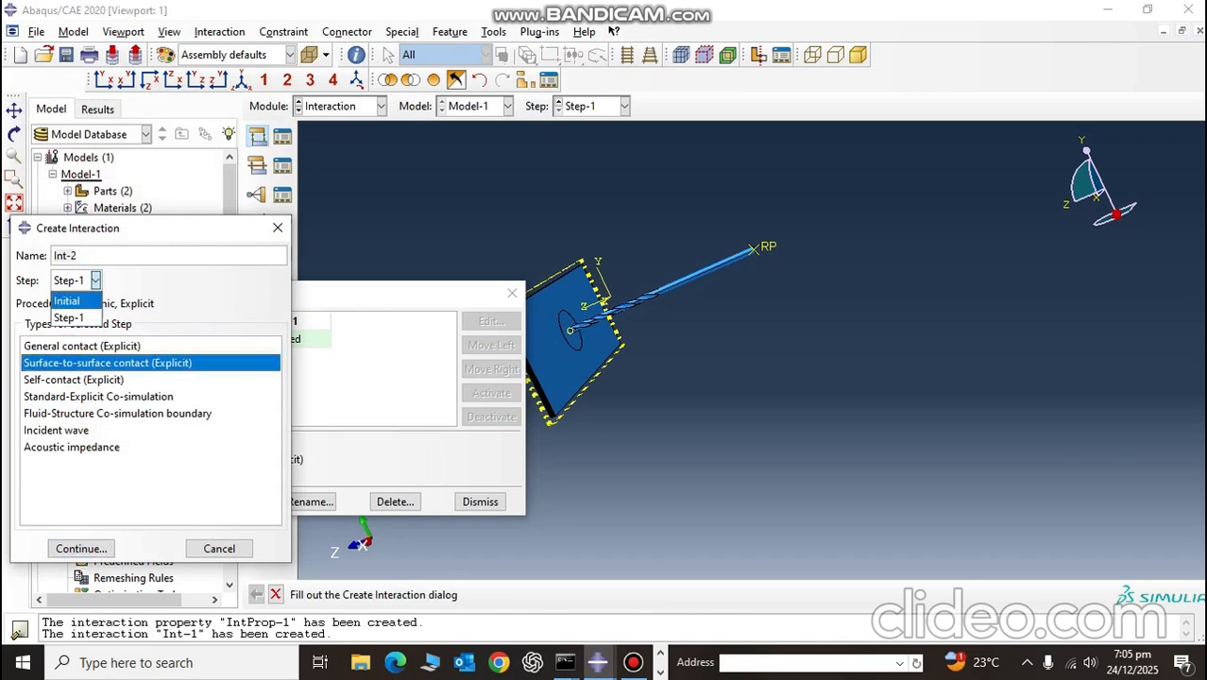
pyautogui.click(71, 295)
pyautogui.click(81, 549)
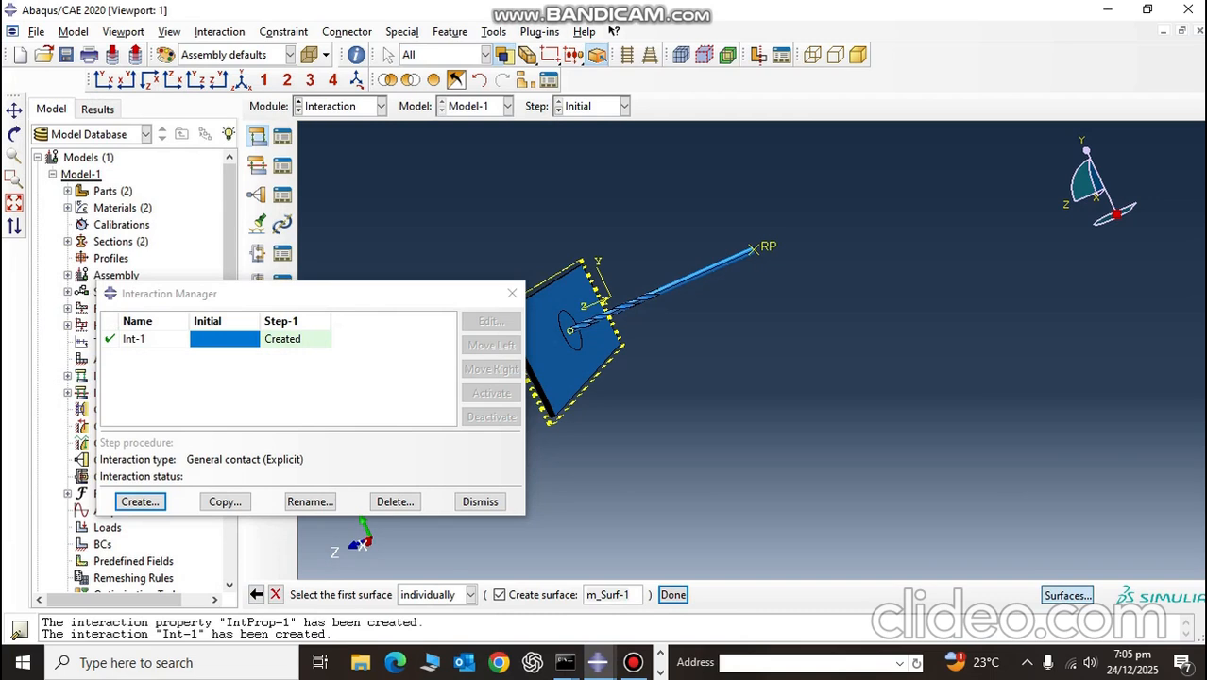
# Step: Assign P2mm-1.DRILLBIT as the first surface and node region Part-1-1.NODES as the second, and save the interaction with IntProp-1
pyautogui.click(1066, 595)
pyautogui.click(600, 291)
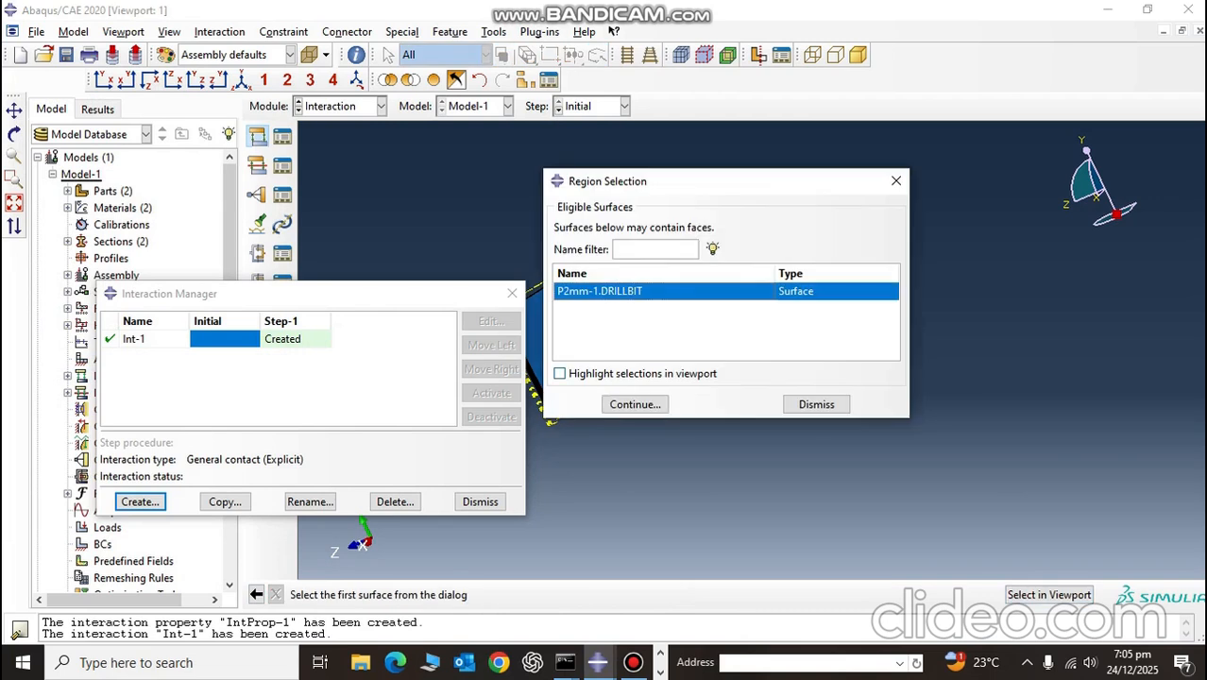
pyautogui.click(635, 404)
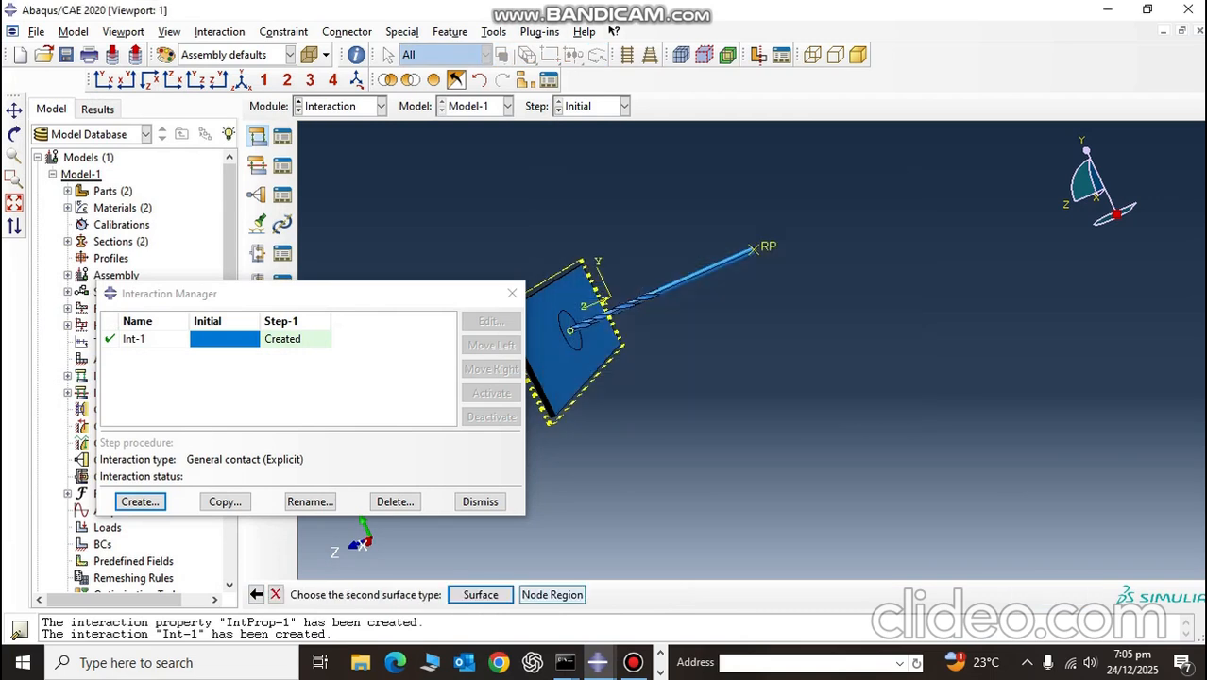
pyautogui.click(481, 594)
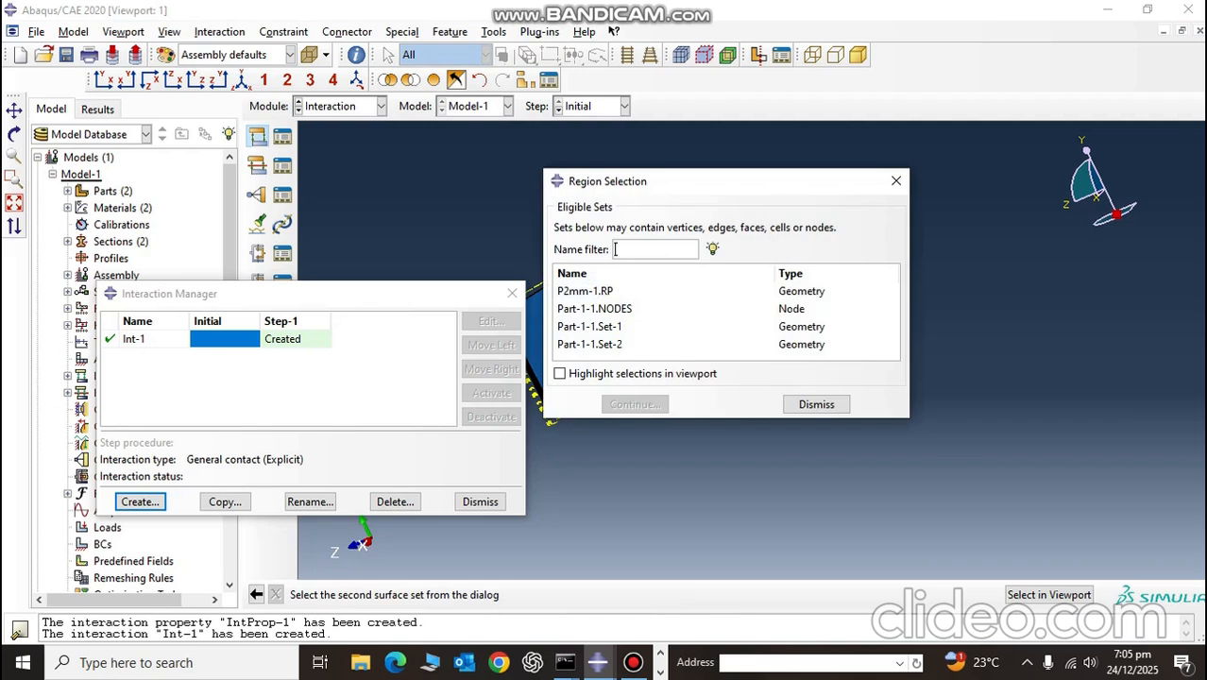
pyautogui.click(595, 309)
pyautogui.click(635, 404)
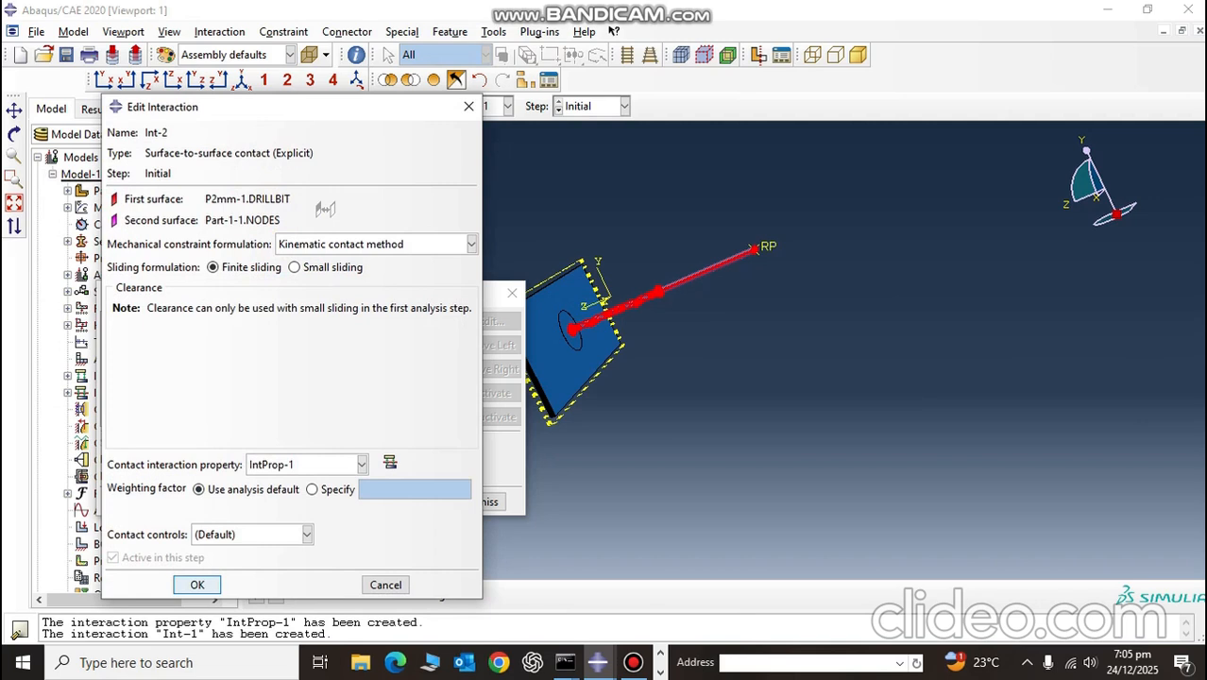
pyautogui.click(196, 585)
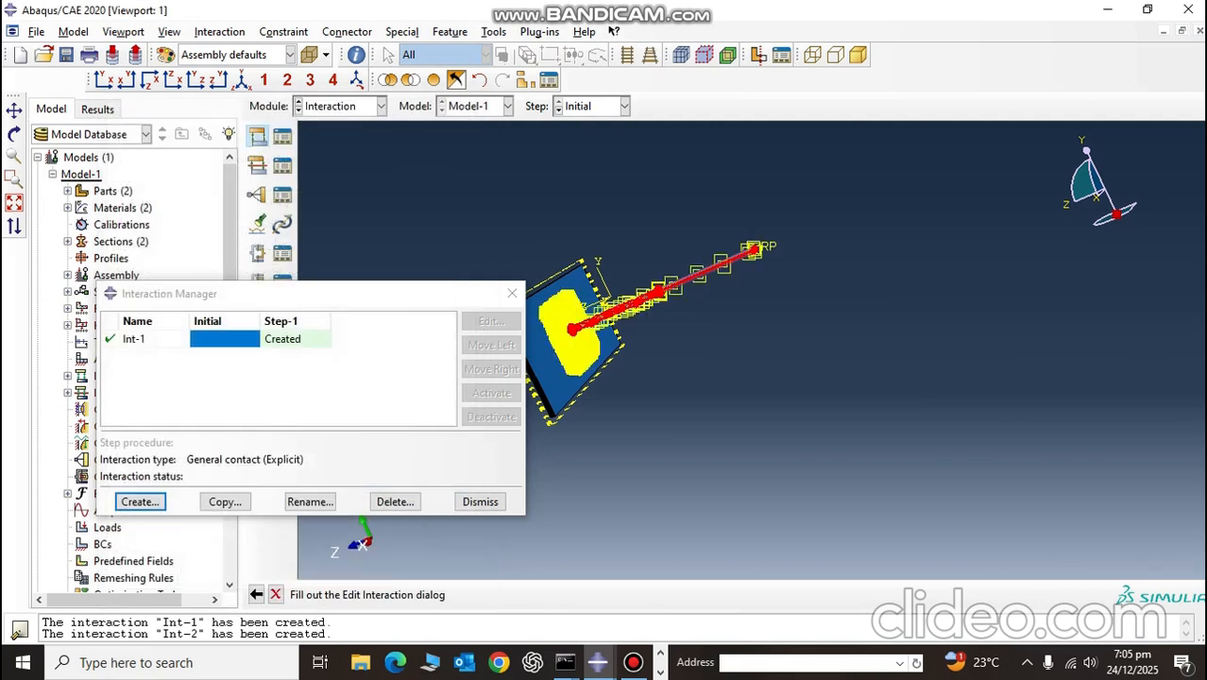
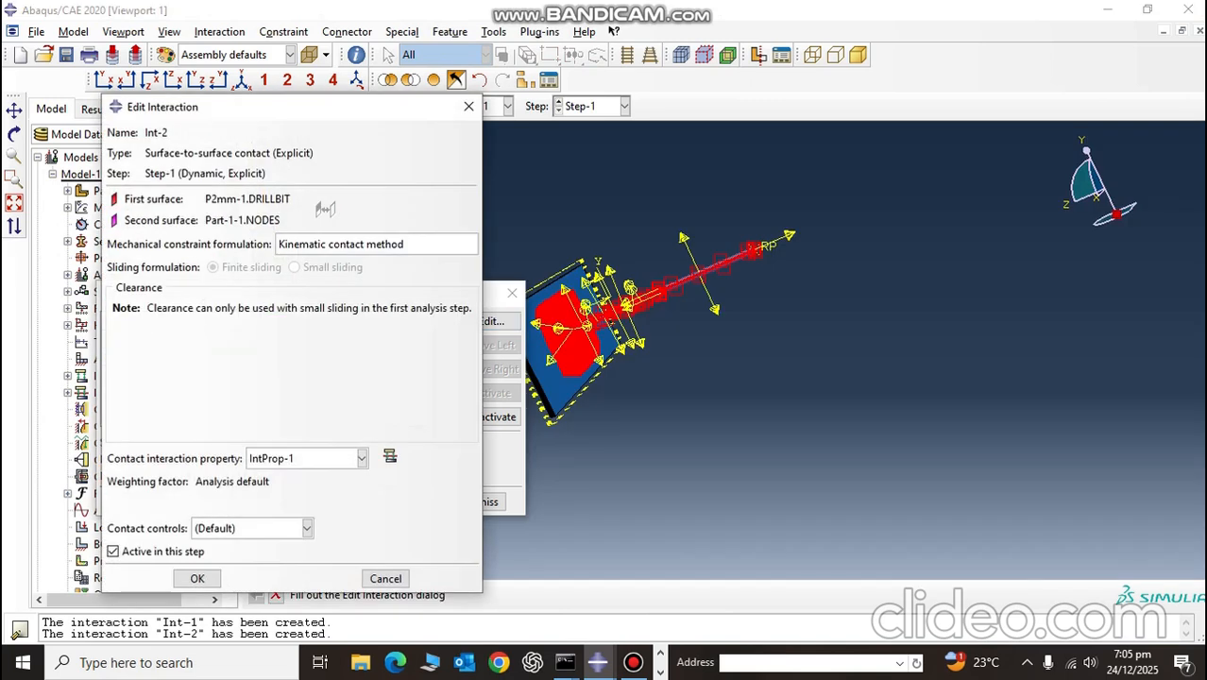
# Step: Close the interaction dialogs and hide the plate instance Part-1-1 so that only the drill is displayed
pyautogui.click(469, 106)
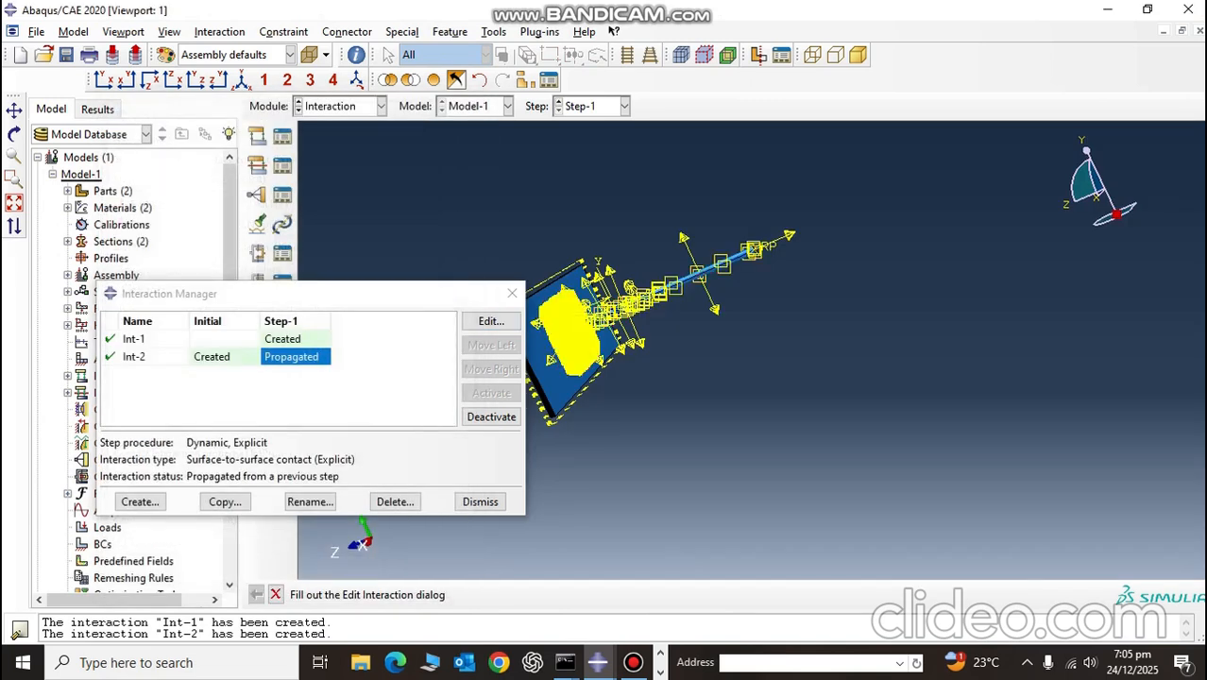
pyautogui.click(512, 294)
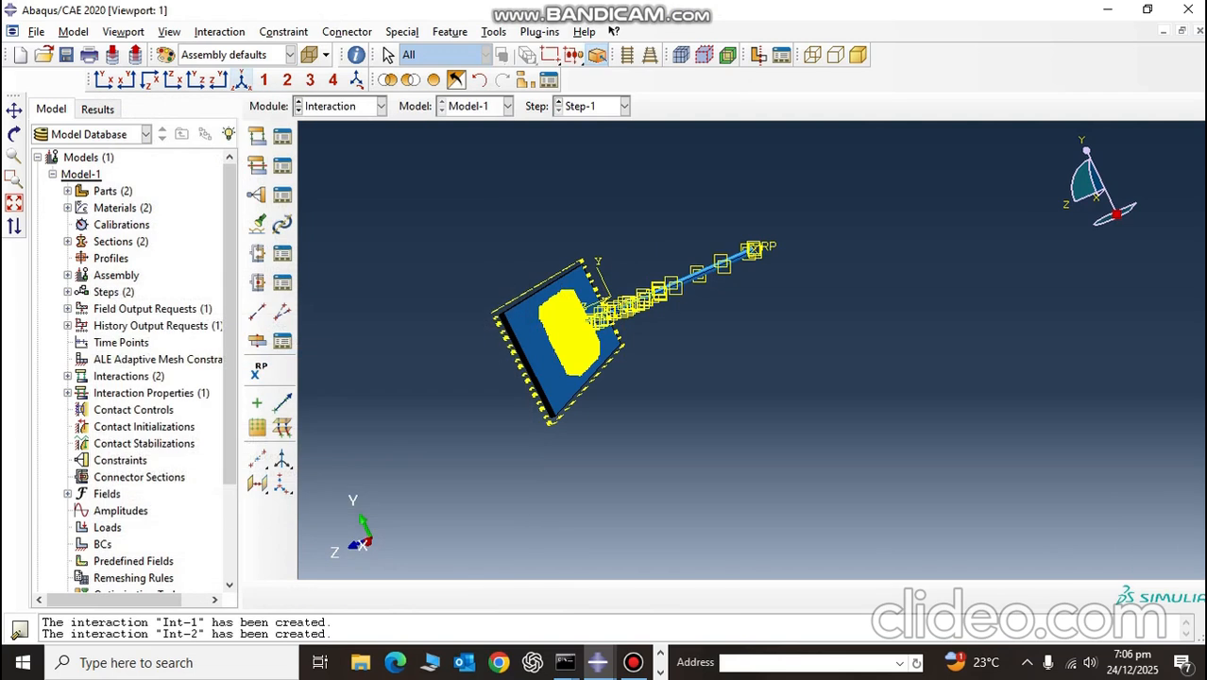
pyautogui.click(241, 80)
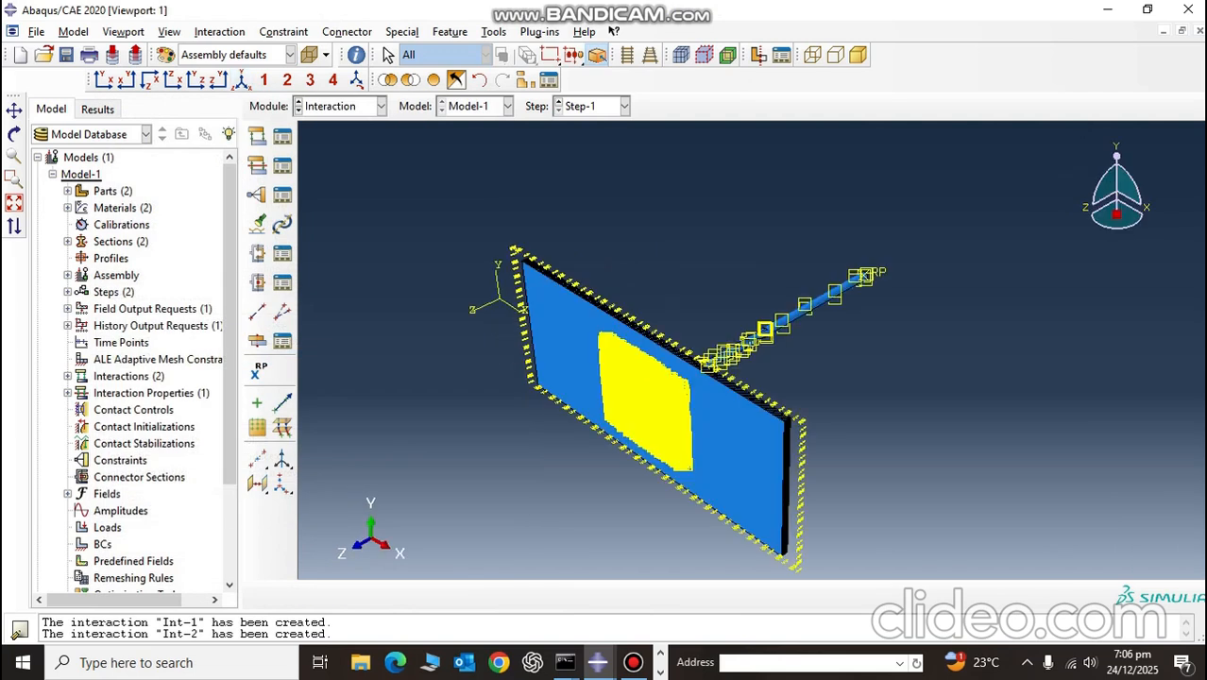
pyautogui.click(597, 54)
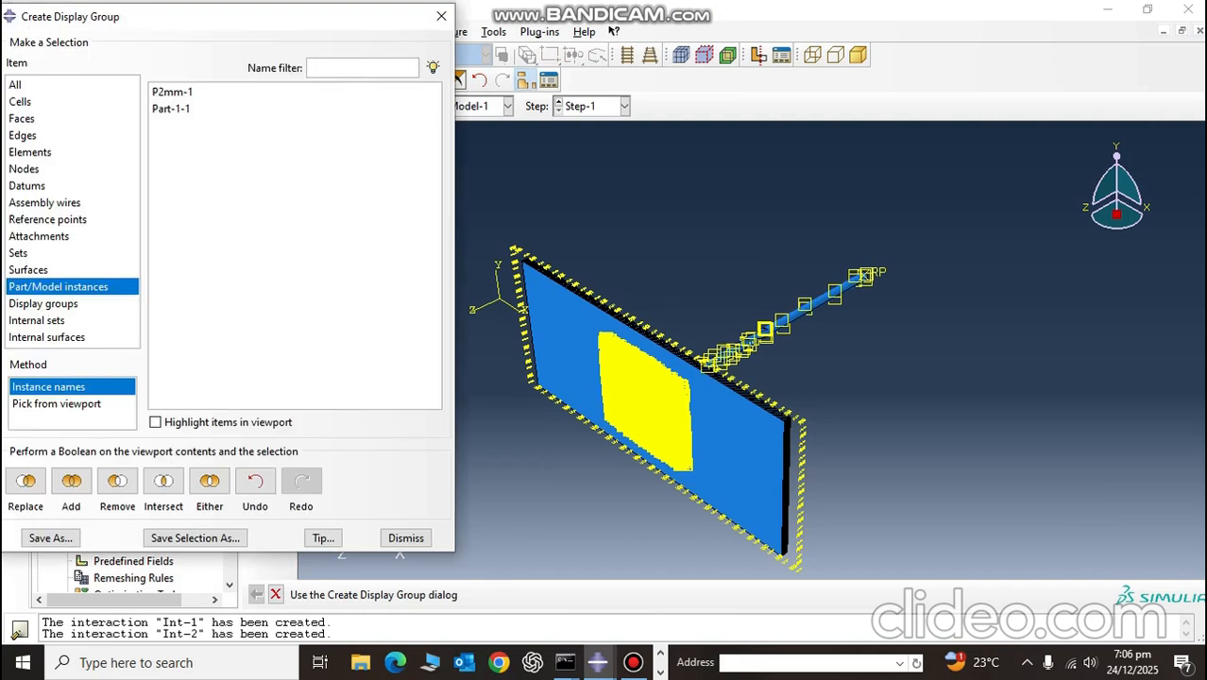
pyautogui.click(171, 109)
pyautogui.click(118, 480)
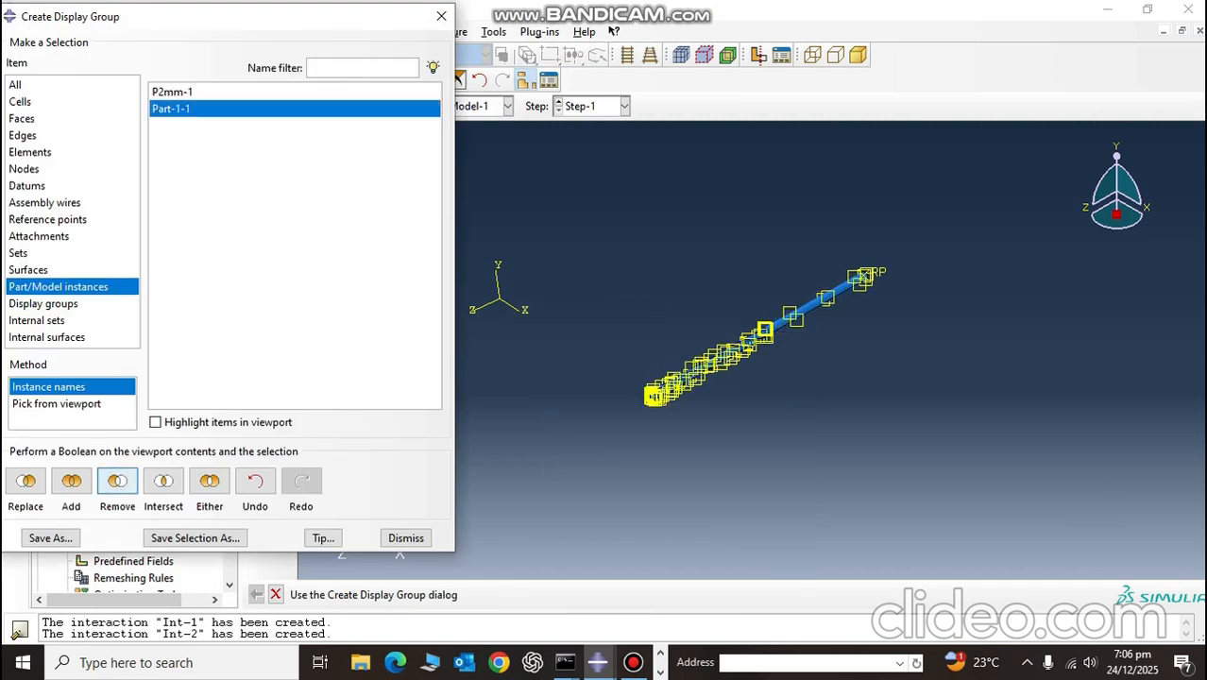
pyautogui.click(406, 538)
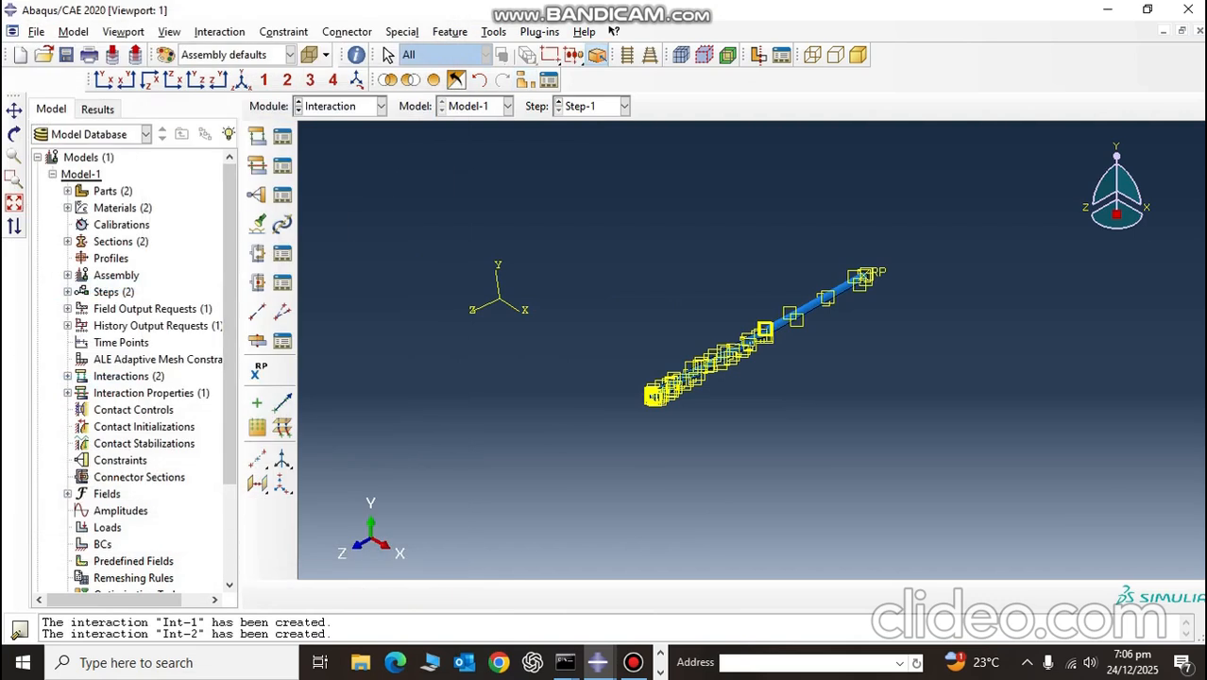
# Step: Start a Rigid body constraint and assign the whole drill as its body (elements) region with set b_Set-1
pyautogui.click(257, 194)
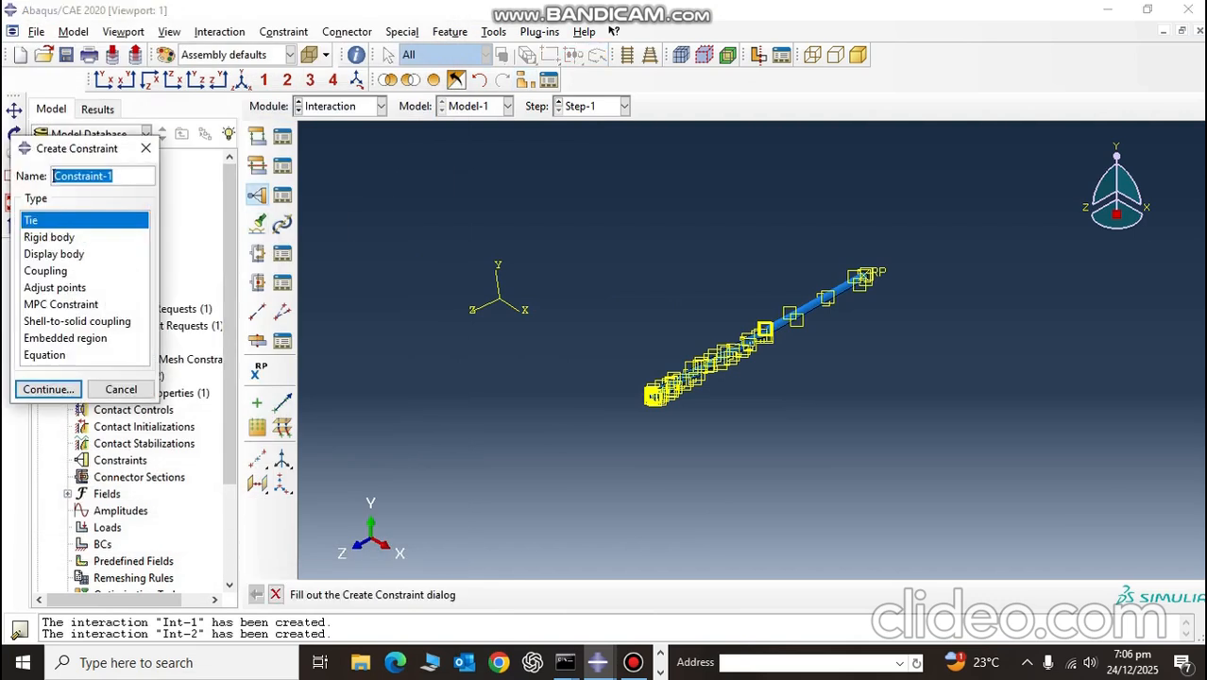
pyautogui.click(50, 238)
pyautogui.click(48, 389)
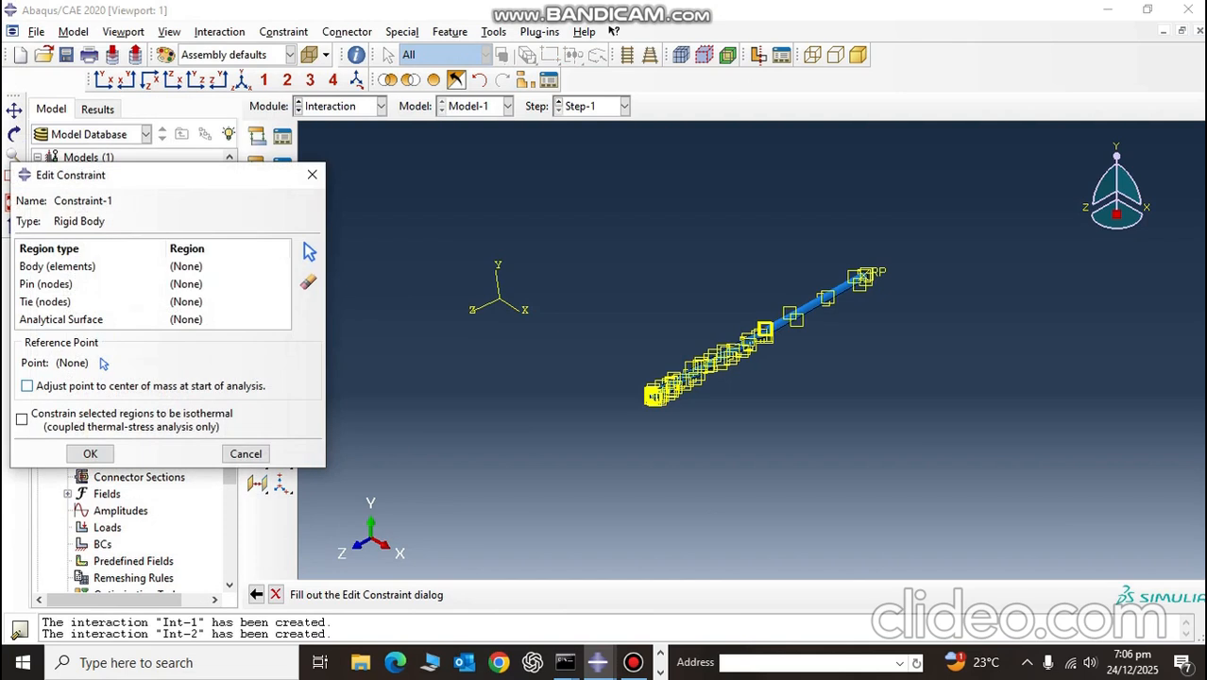
pyautogui.click(57, 266)
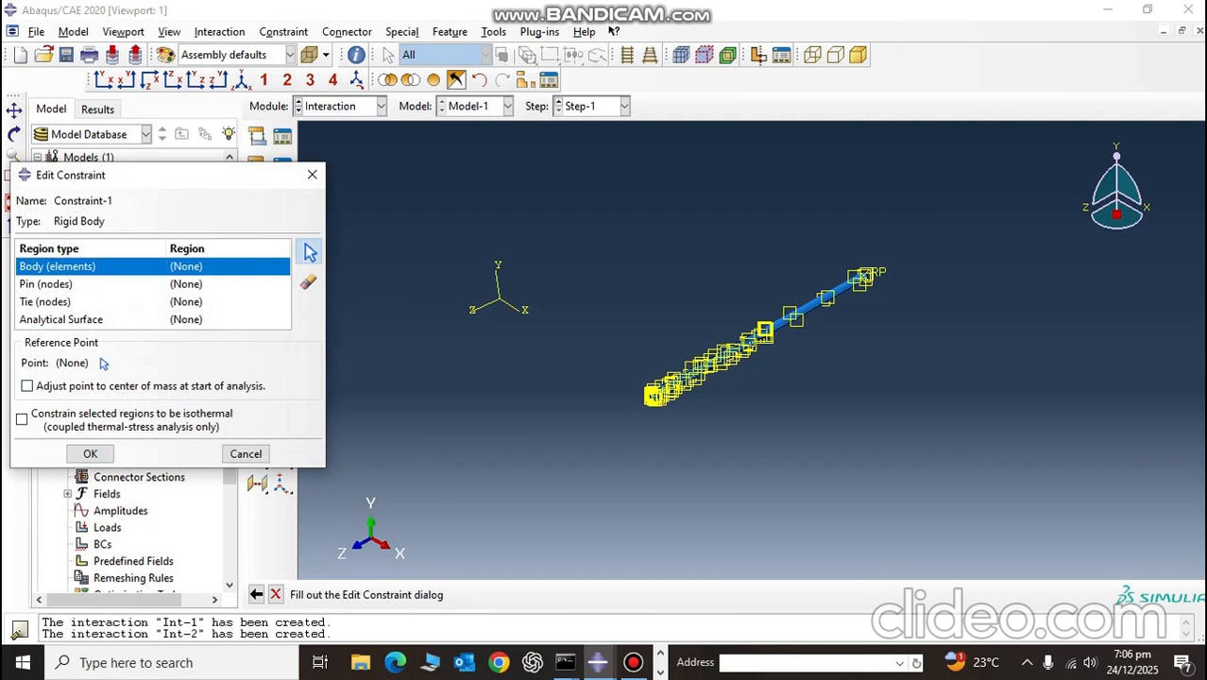
pyautogui.click(310, 251)
pyautogui.scroll(2, 591, 355)
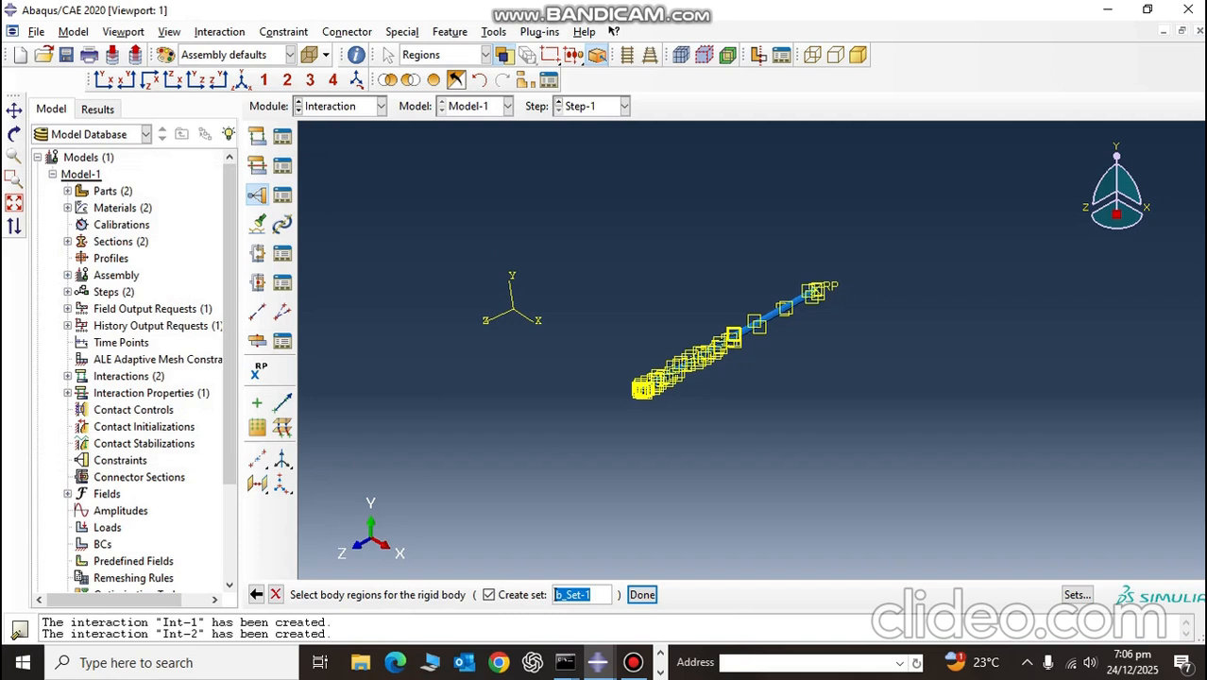
pyautogui.moveTo(507, 217); pyautogui.dragTo(983, 542)
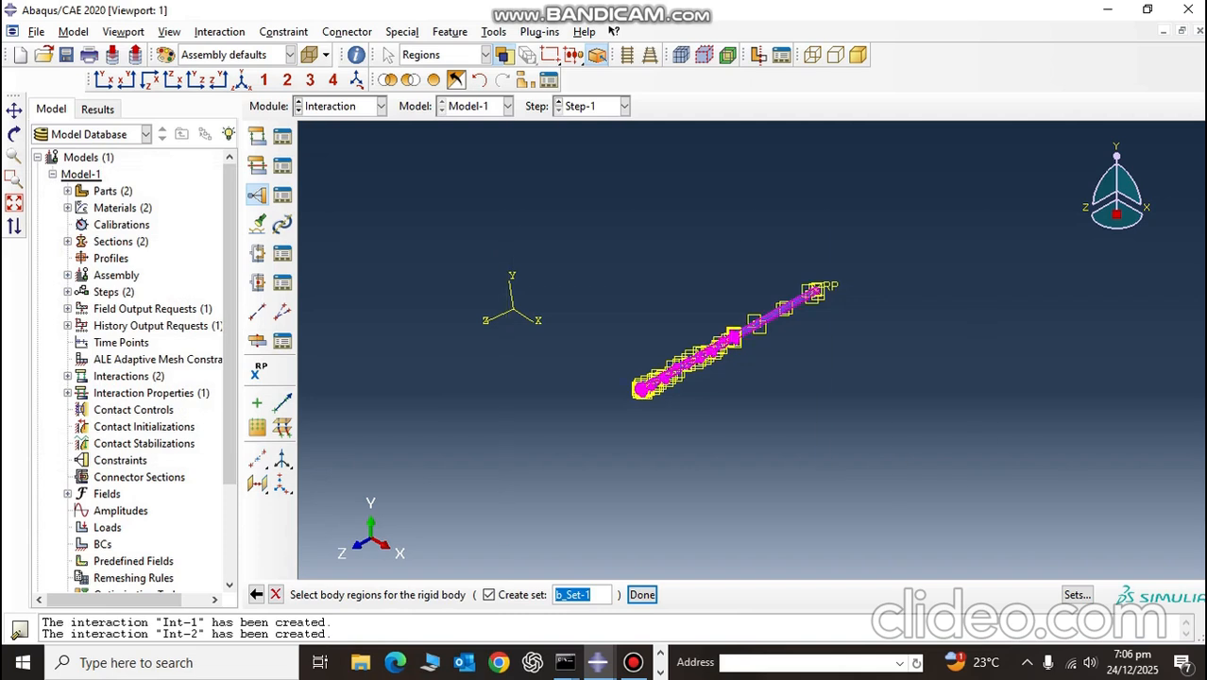
pyautogui.click(642, 594)
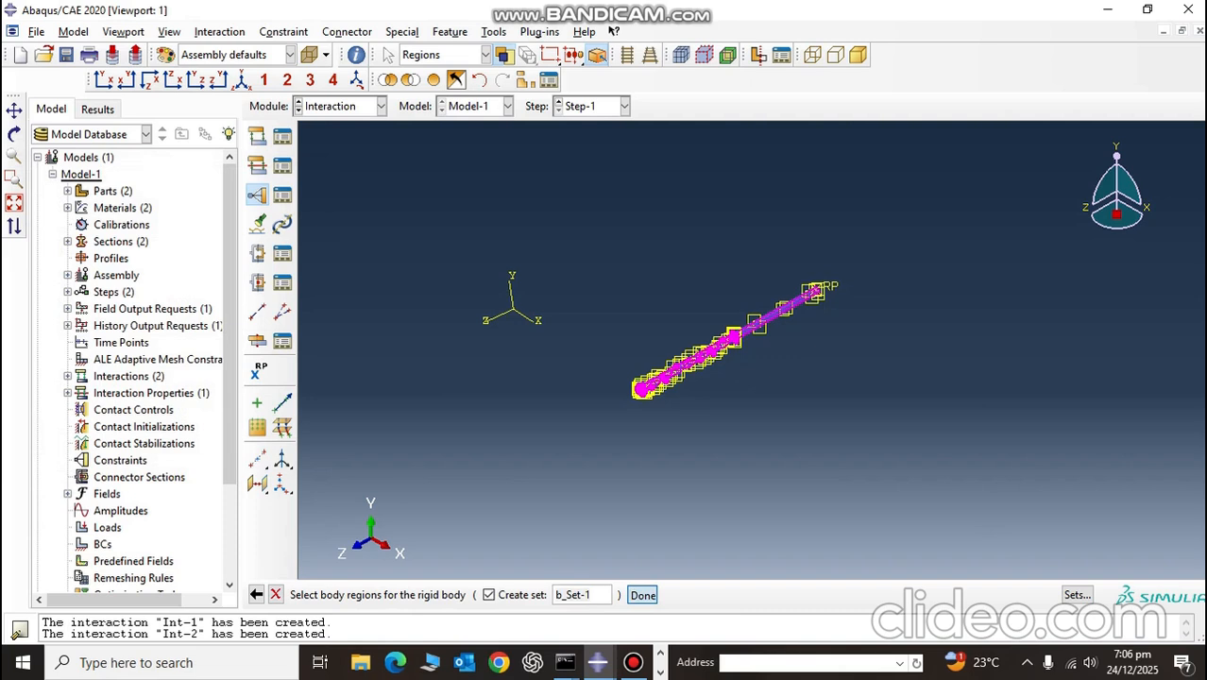
# Step: Assign the reference point at the drill's shank end to the rigid body constraint and save it
pyautogui.click(104, 364)
pyautogui.scroll(5, 818, 269)
pyautogui.scroll(3, 819, 261)
pyautogui.click(879, 247)
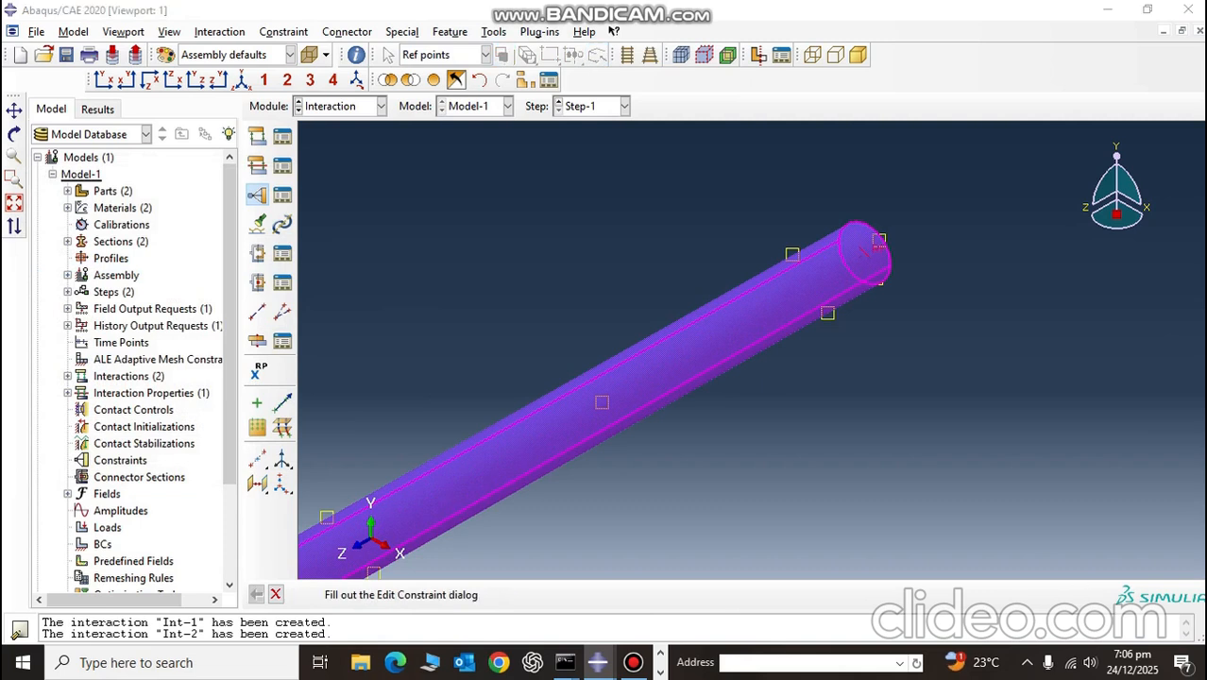
pyautogui.scroll(-3, 851, 283)
pyautogui.click(89, 454)
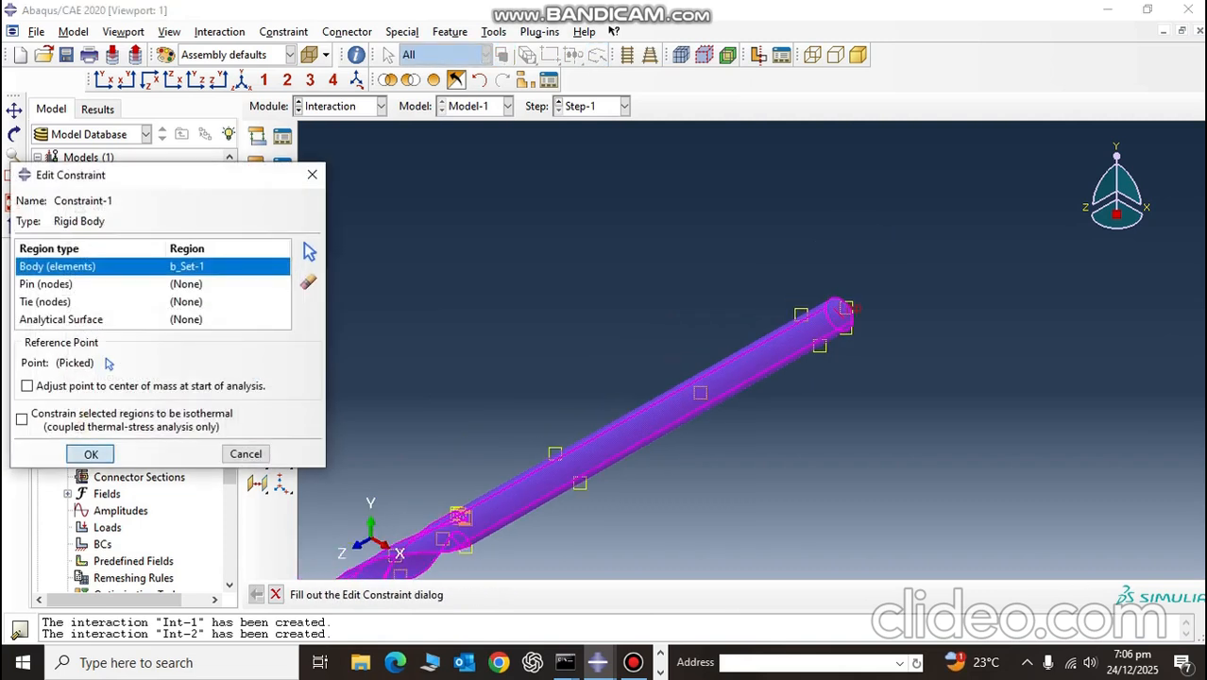
pyautogui.scroll(-3, 495, 447)
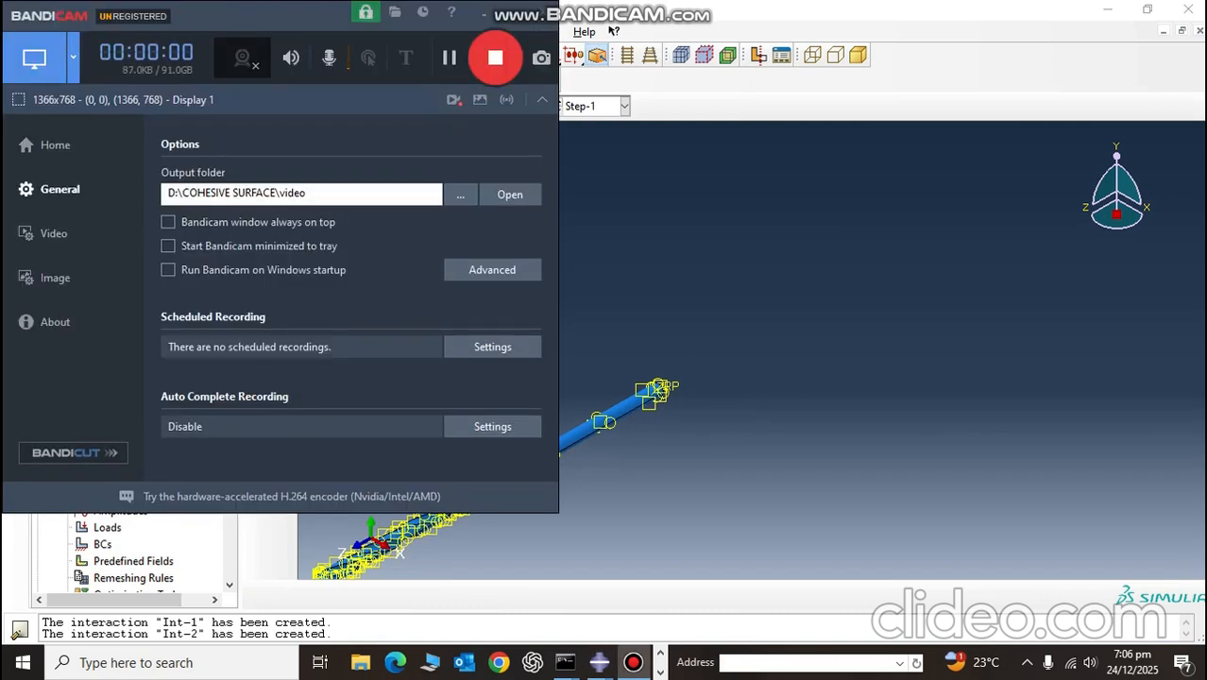
pyautogui.click(486, 14)
pyautogui.scroll(-3, 418, 461)
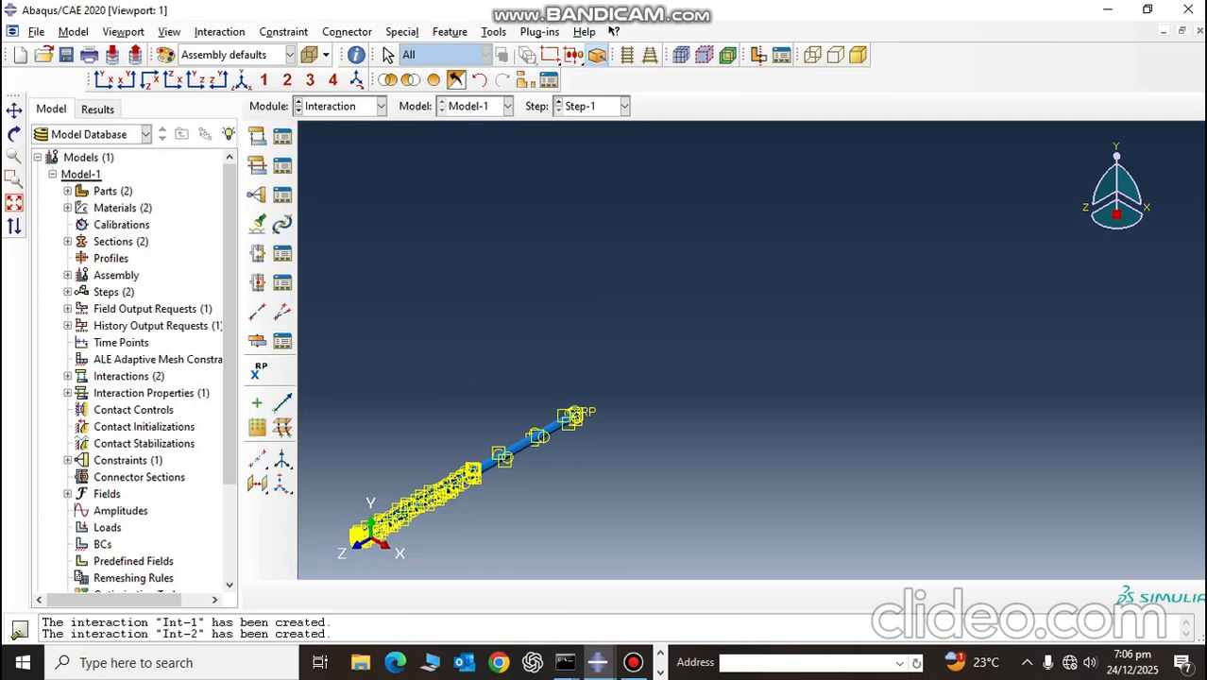
pyautogui.scroll(-2, 374, 489)
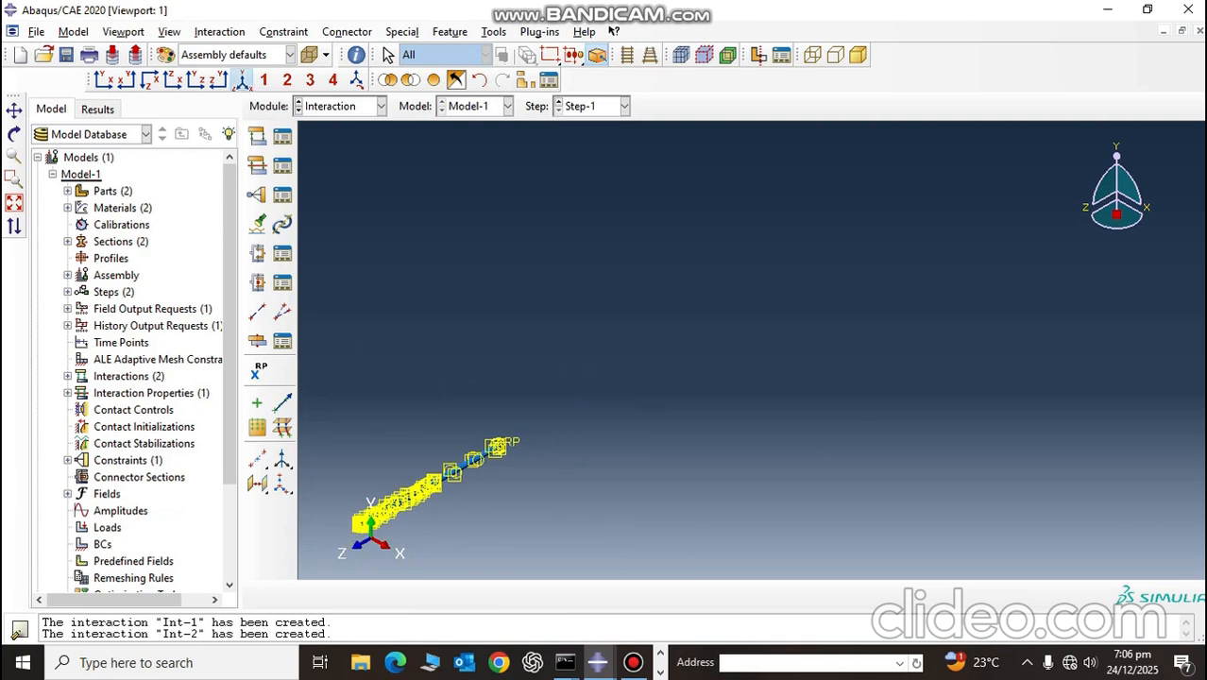
pyautogui.click(242, 80)
pyautogui.scroll(3, 833, 480)
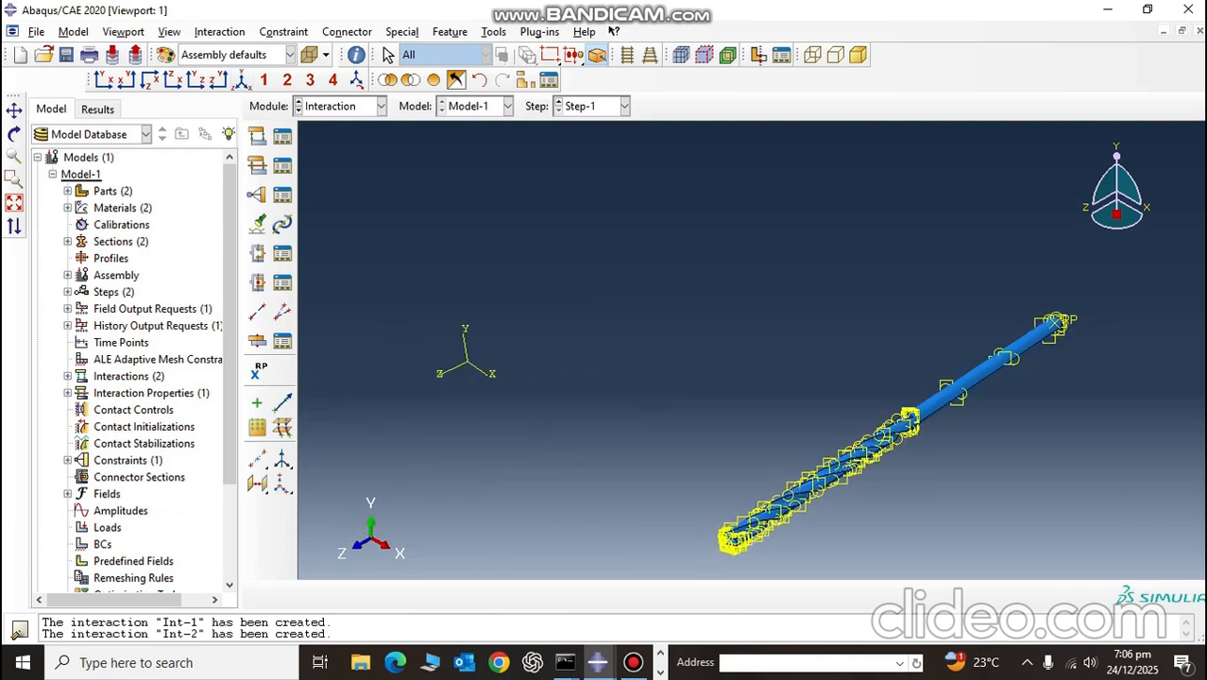
pyautogui.scroll(-5, 836, 501)
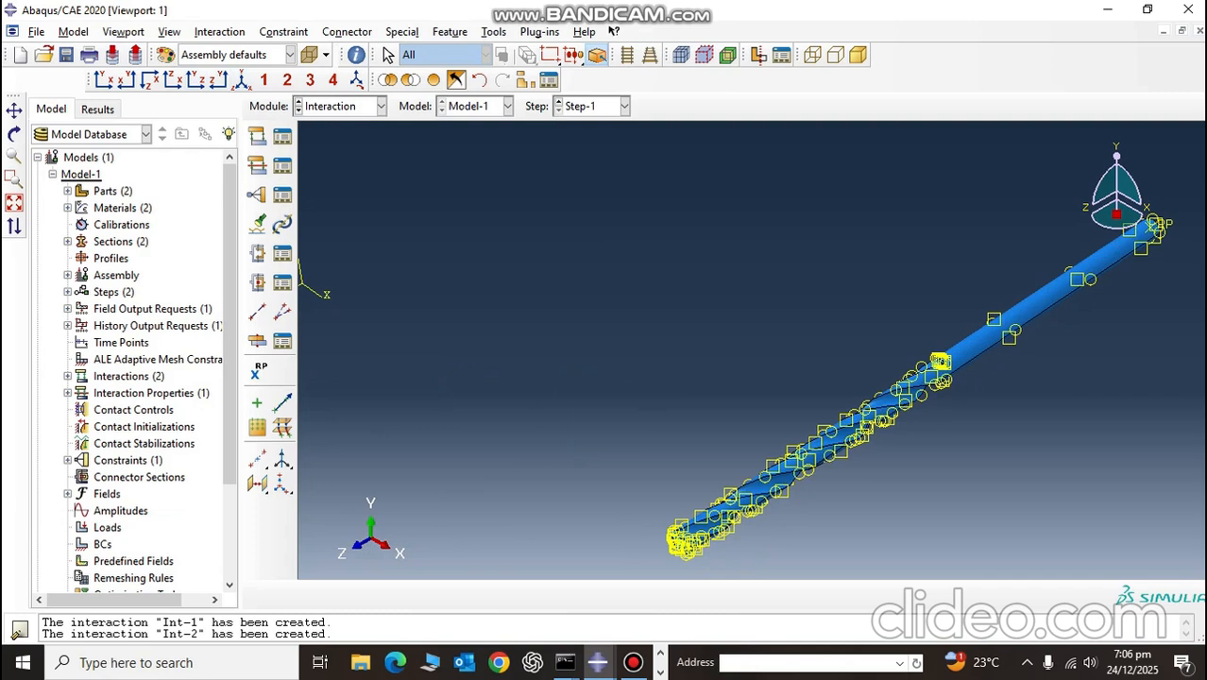
# Step: Switch to the Load module and display all instances of the assembly again
pyautogui.click(381, 105)
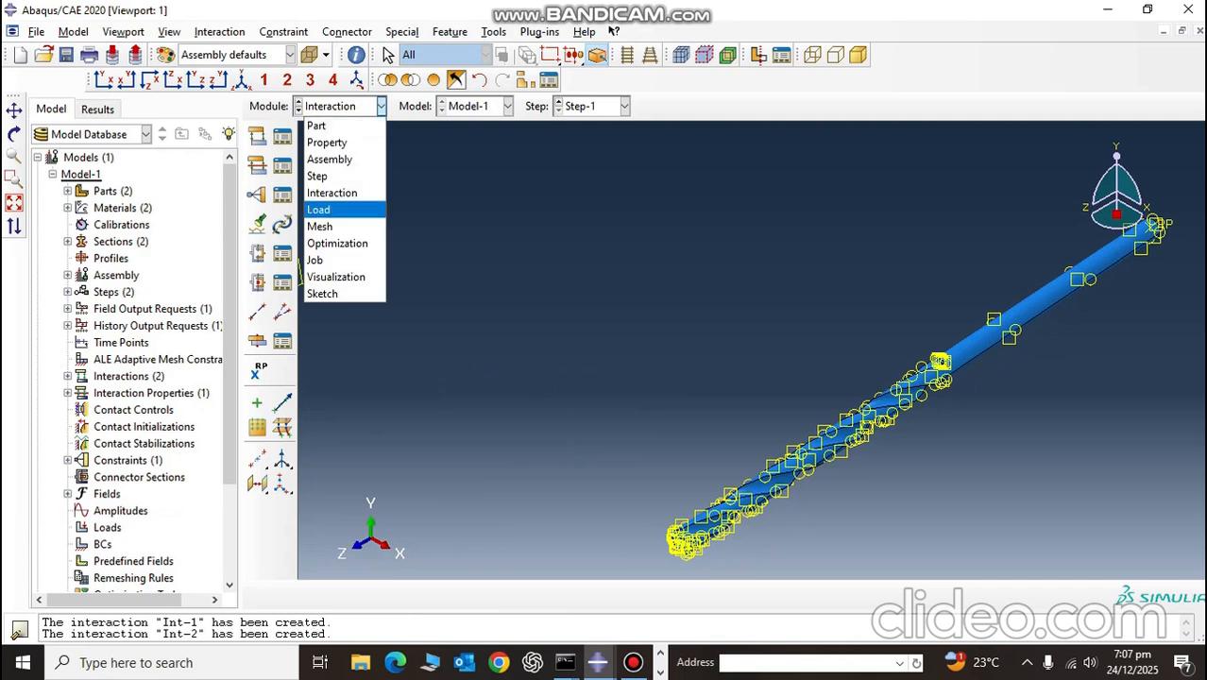
pyautogui.click(326, 209)
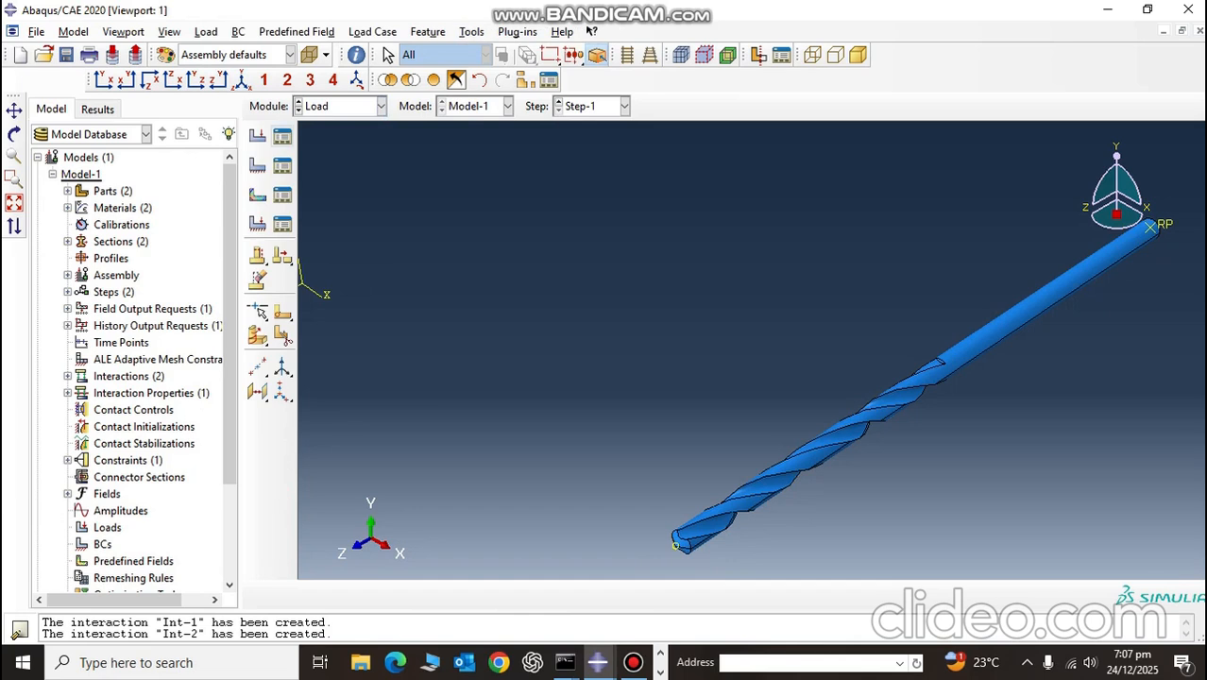
pyautogui.click(282, 166)
pyautogui.click(410, 172)
pyautogui.click(434, 80)
pyautogui.scroll(5, 772, 362)
pyautogui.scroll(-6, 934, 510)
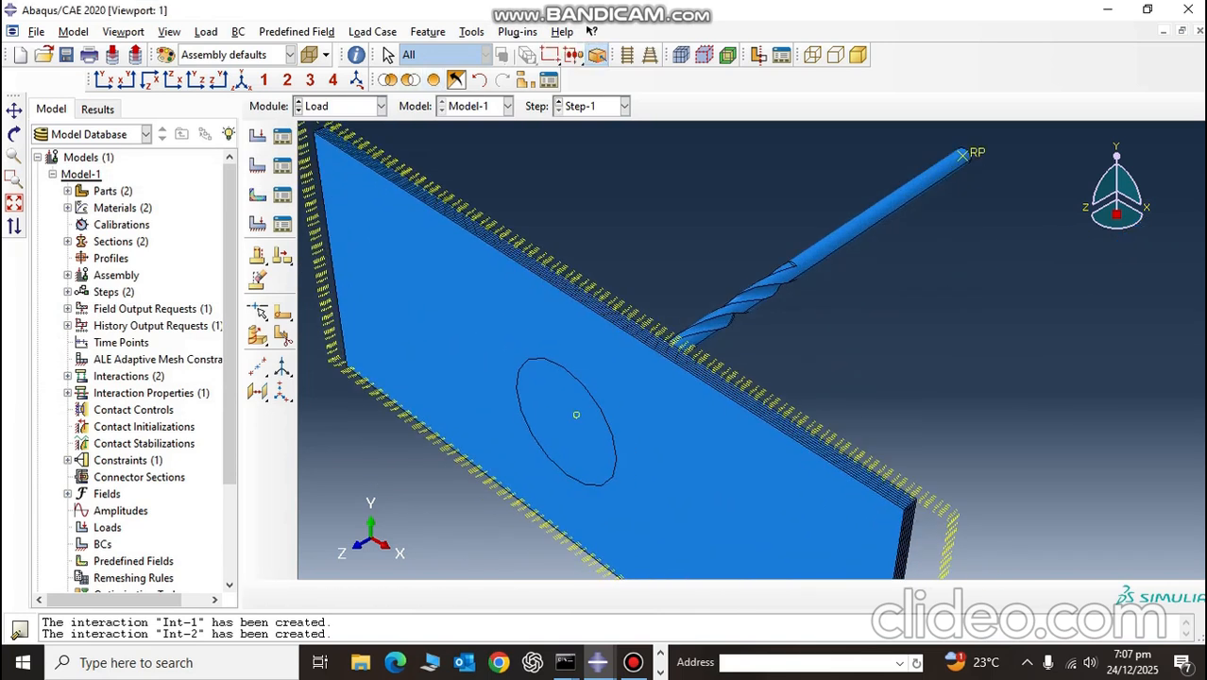
pyautogui.scroll(2, 950, 507)
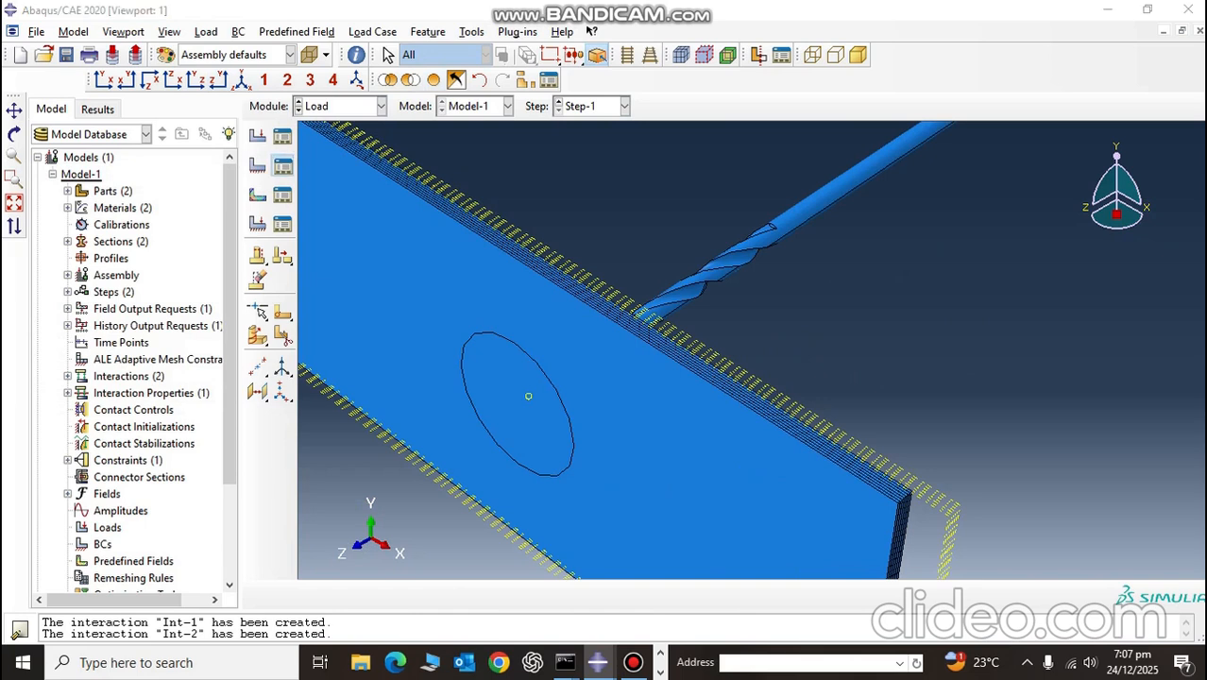
# Step: Start boundary condition BC-1 of type Symmetry/Antisymmetry/Encastre in Step-1
pyautogui.click(282, 165)
pyautogui.click(38, 380)
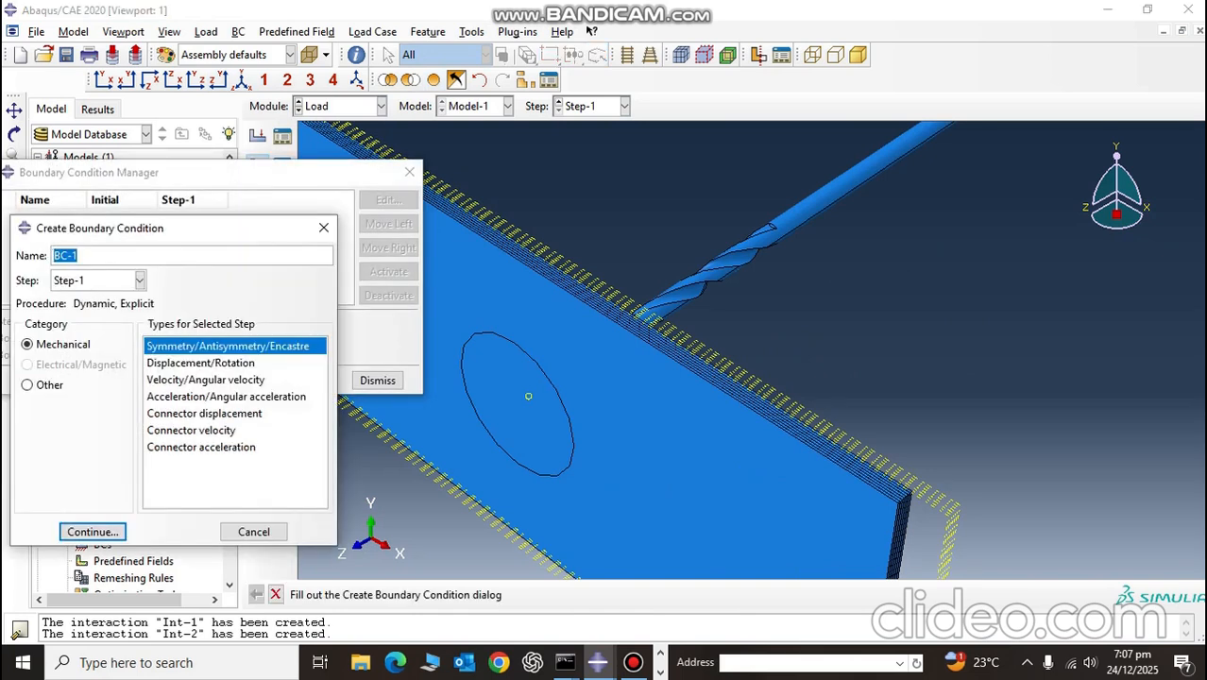
pyautogui.click(92, 532)
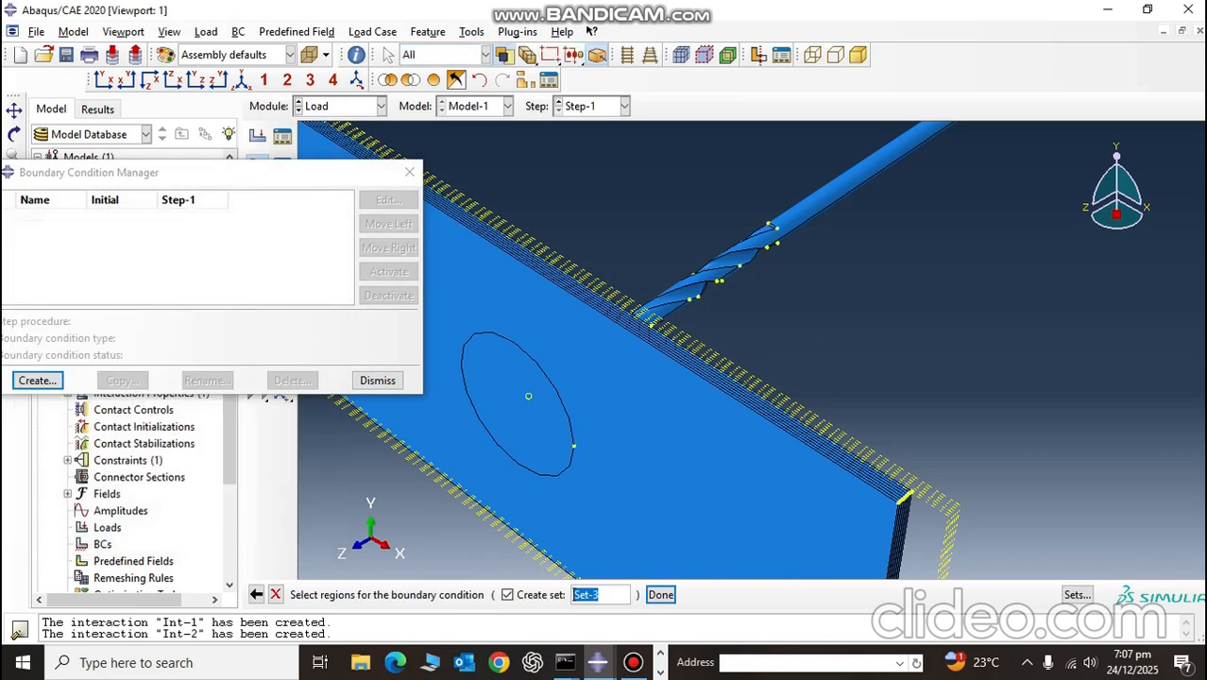
# Step: Select the upper edge faces of the plate's first four plies, counted from the front, as the boundary condition region
pyautogui.scroll(-7, 903, 501)
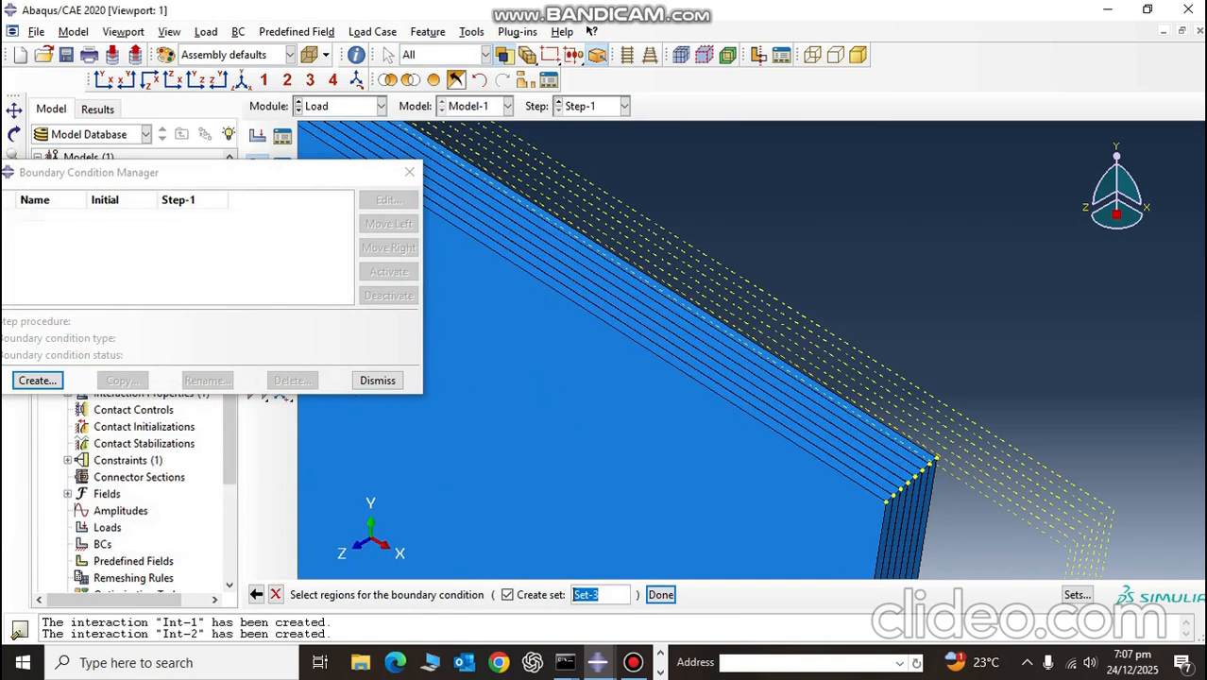
pyautogui.scroll(-6, 901, 494)
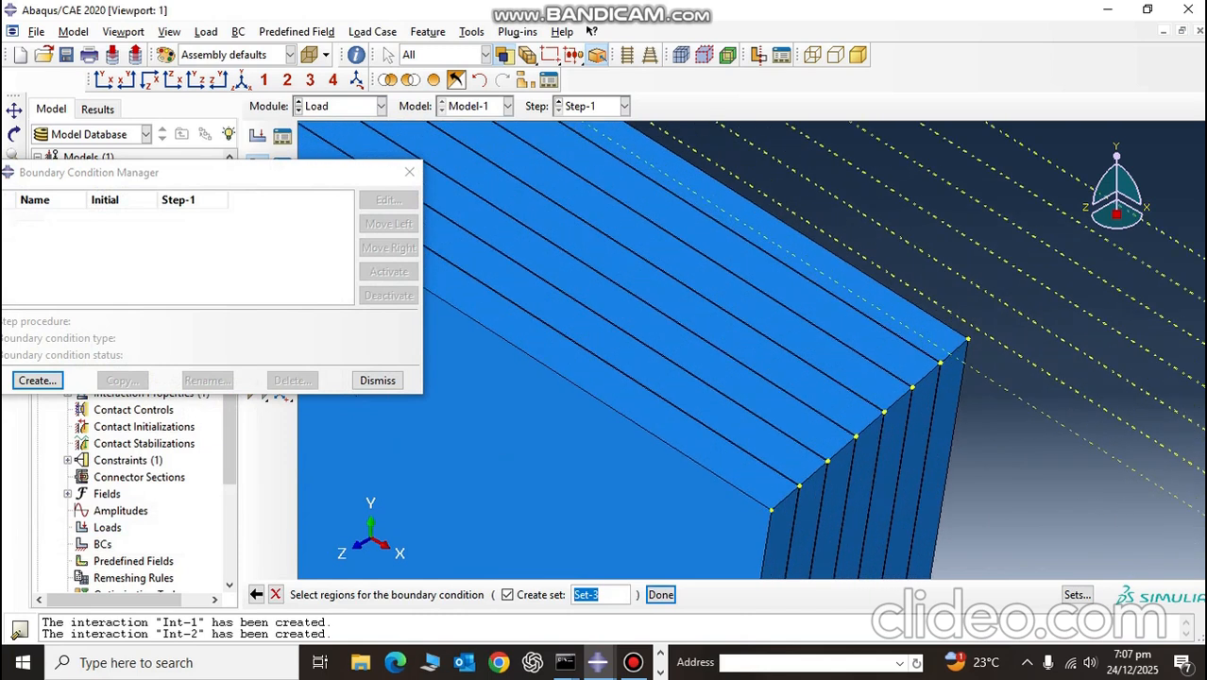
pyautogui.scroll(-3, 733, 490)
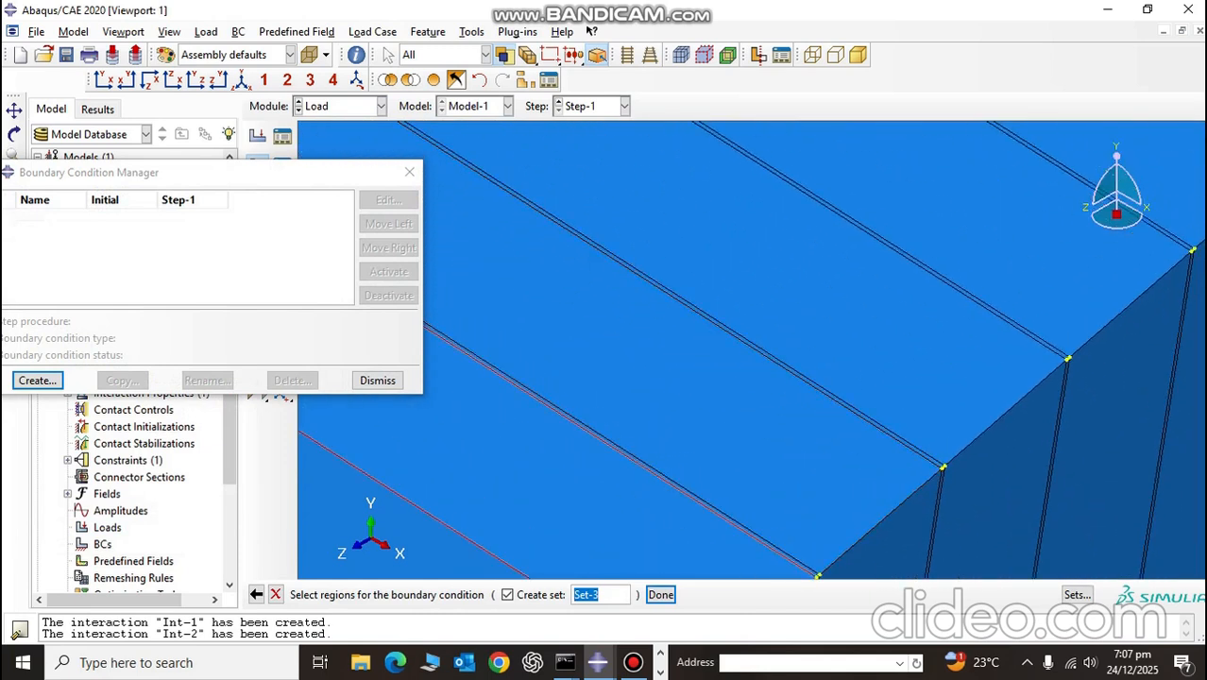
pyautogui.click(624, 512)
pyautogui.keyDown('shift'); pyautogui.click(747, 430); pyautogui.keyUp('shift')
pyautogui.keyDown('shift'); pyautogui.click(874, 333); pyautogui.keyUp('shift')
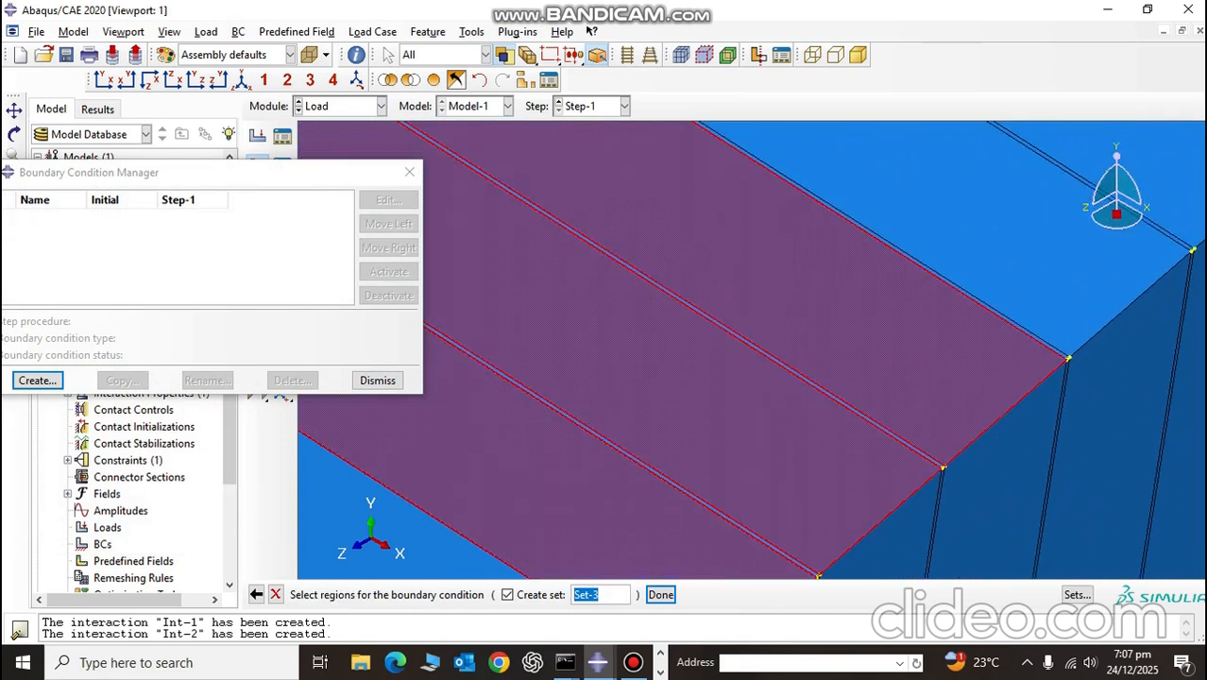
pyautogui.keyDown('shift'); pyautogui.click(1006, 247); pyautogui.keyUp('shift')
# Step: Add the end faces of the plate's first three plies to the boundary condition region
pyautogui.scroll(6, 1006, 246)
pyautogui.scroll(-6, 943, 363)
pyautogui.keyDown('shift'); pyautogui.click(924, 402); pyautogui.keyUp('shift')
pyautogui.keyDown('shift'); pyautogui.click(1000, 397); pyautogui.keyUp('shift')
pyautogui.keyDown('shift'); pyautogui.click(1073, 383); pyautogui.keyUp('shift')
pyautogui.scroll(4, 1044, 291)
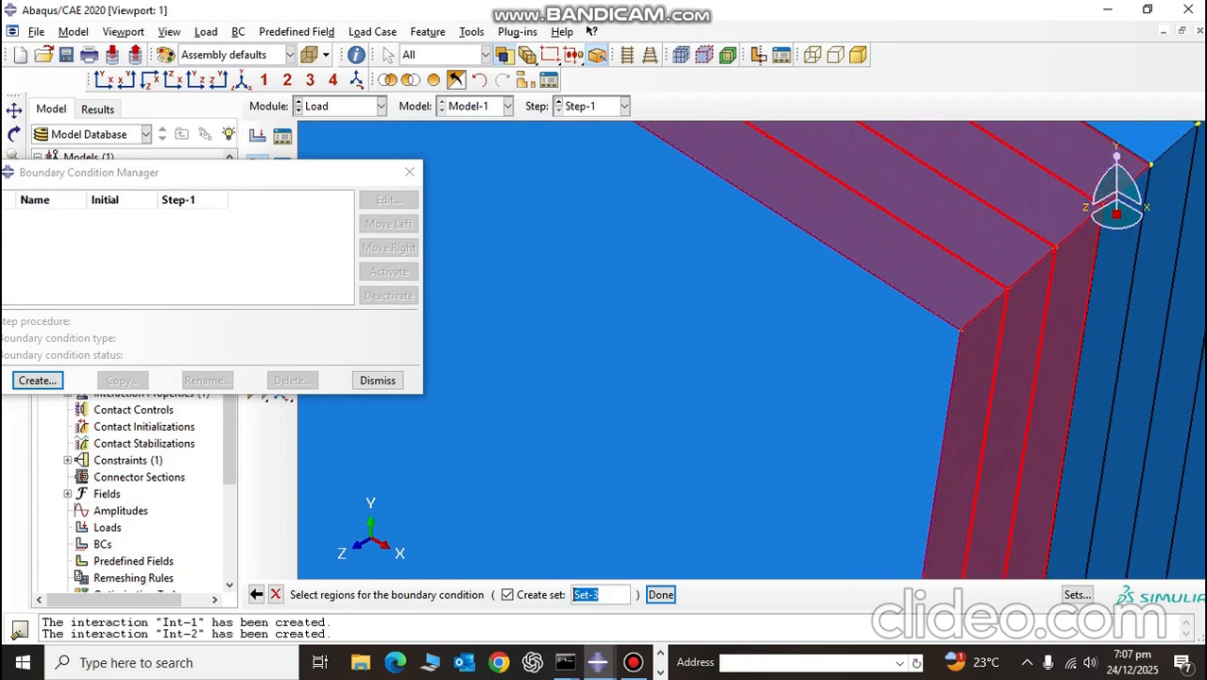
# Step: Add the remaining three upper edge faces and four end faces of the thick plies to the boundary condition region
pyautogui.click(15, 111)
pyautogui.keyDown('ctrl'); pyautogui.keyDown('alt'); pyautogui.moveTo(1044, 291); pyautogui.dragTo(642, 544, button='middle'); pyautogui.keyUp('alt'); pyautogui.keyUp('ctrl')
pyautogui.keyDown('shift'); pyautogui.click(716, 363); pyautogui.keyUp('shift')
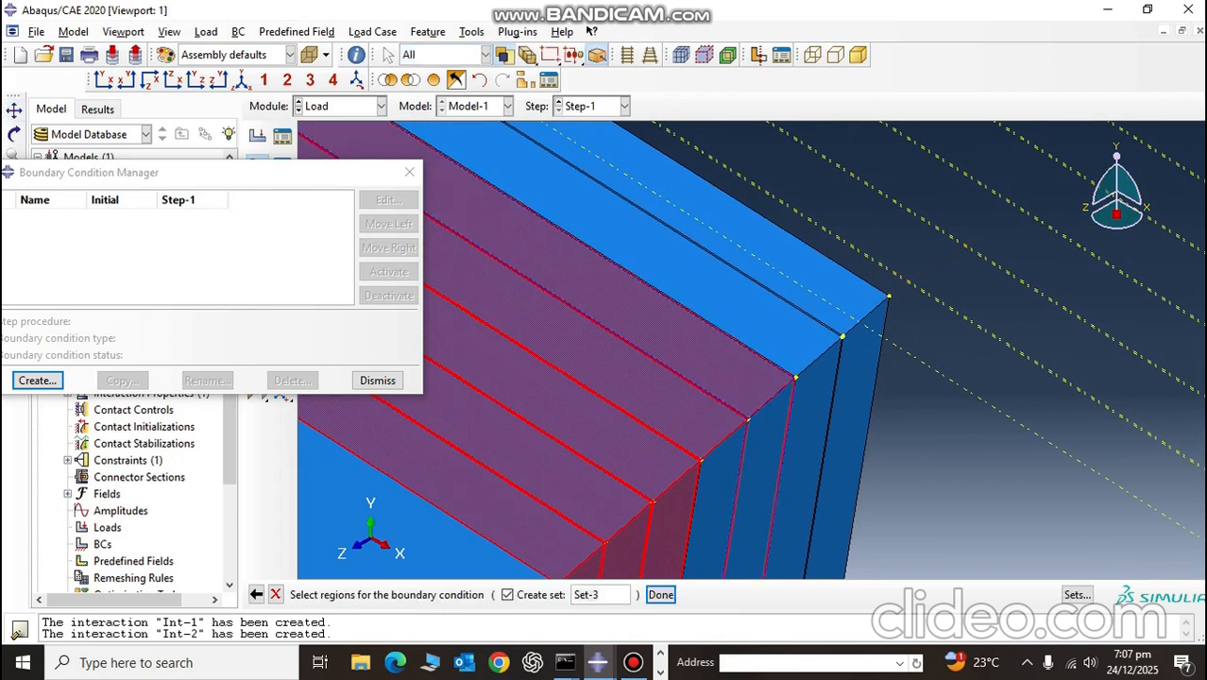
pyautogui.keyDown('shift'); pyautogui.click(715, 510); pyautogui.keyUp('shift')
pyautogui.keyDown('shift'); pyautogui.click(762, 486); pyautogui.keyUp('shift')
pyautogui.scroll(-4, 797, 351)
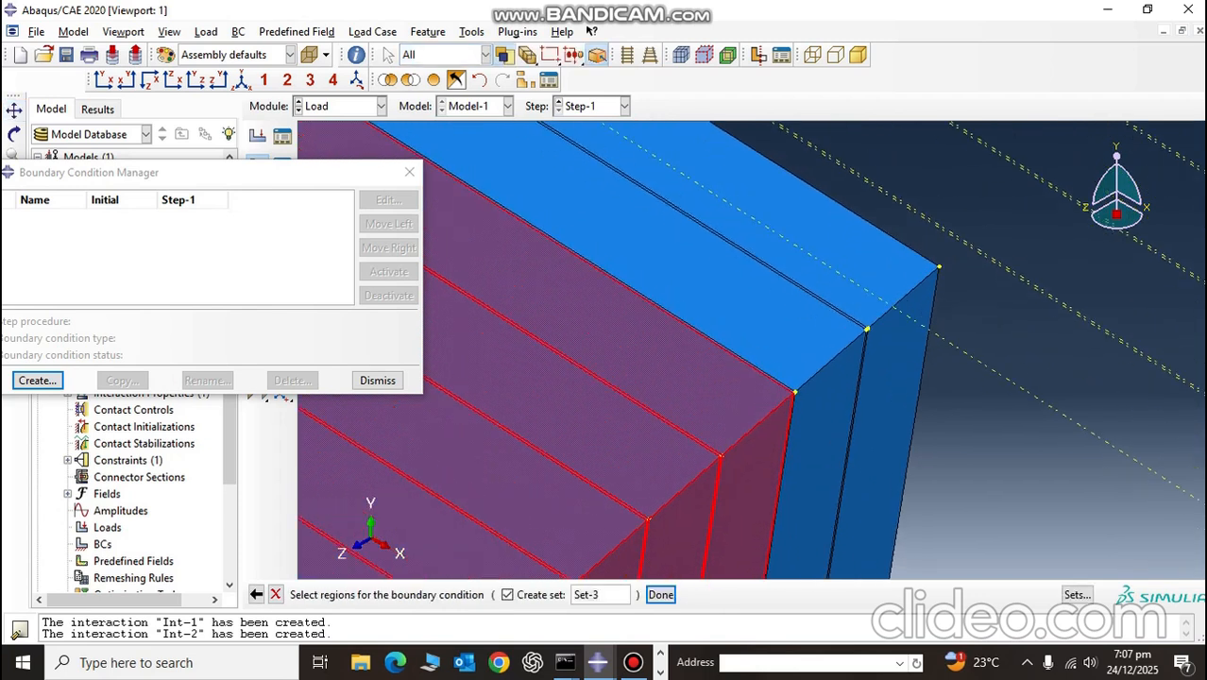
pyautogui.keyDown('shift'); pyautogui.click(798, 348); pyautogui.keyUp('shift')
pyautogui.keyDown('shift'); pyautogui.click(818, 448); pyautogui.keyUp('shift')
pyautogui.keyDown('shift'); pyautogui.click(862, 274); pyautogui.keyUp('shift')
pyautogui.keyDown('shift'); pyautogui.click(886, 389); pyautogui.keyUp('shift')
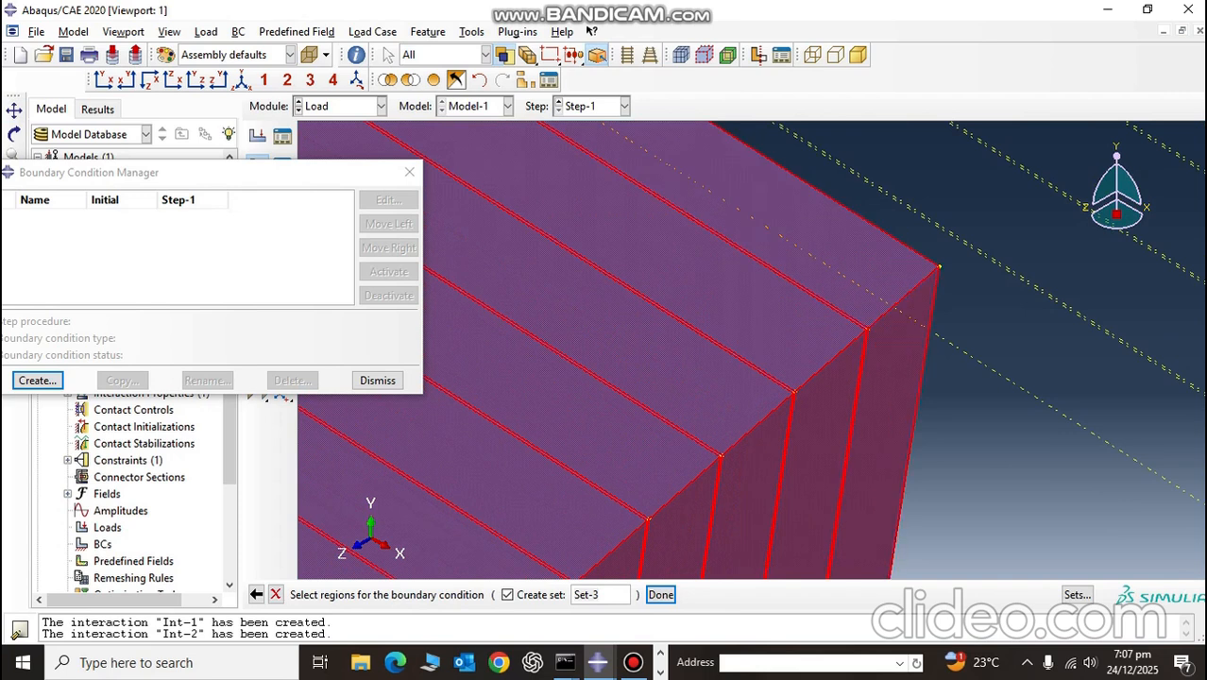
# Step: Add the upper edge and end faces of the first two thin interface layers, counted from the back, to the boundary condition region
pyautogui.scroll(-6, 867, 350)
pyautogui.scroll(-1, 860, 349)
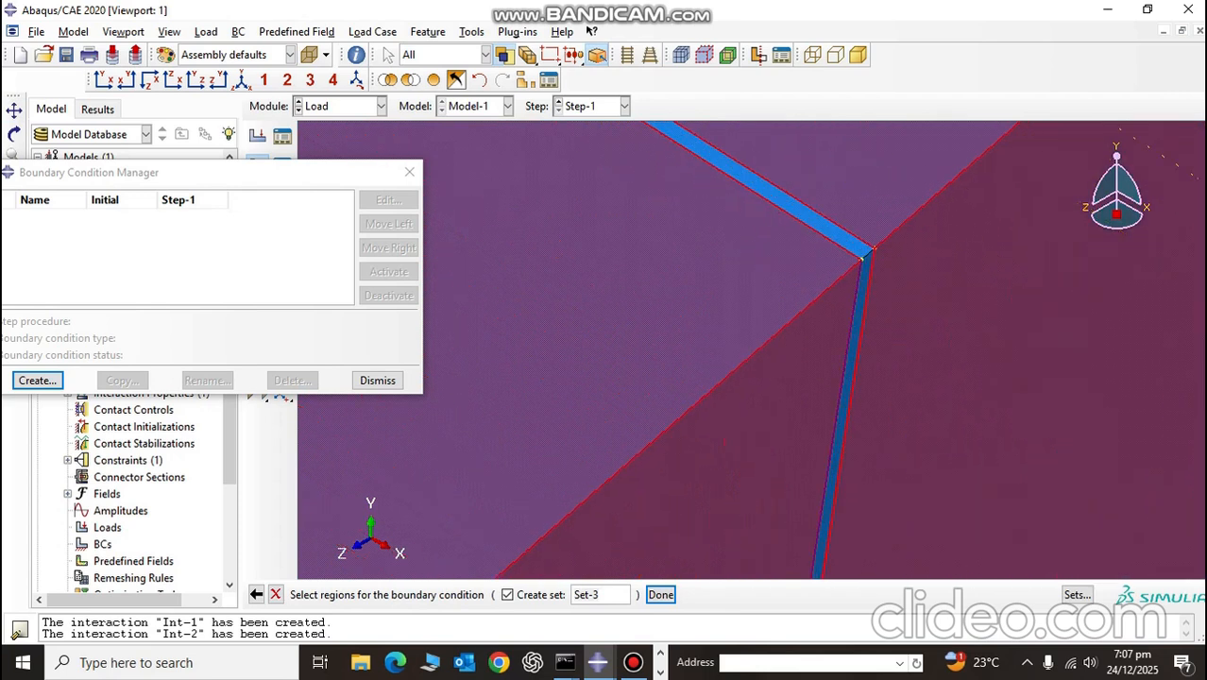
pyautogui.keyDown('shift'); pyautogui.click(820, 223); pyautogui.keyUp('shift')
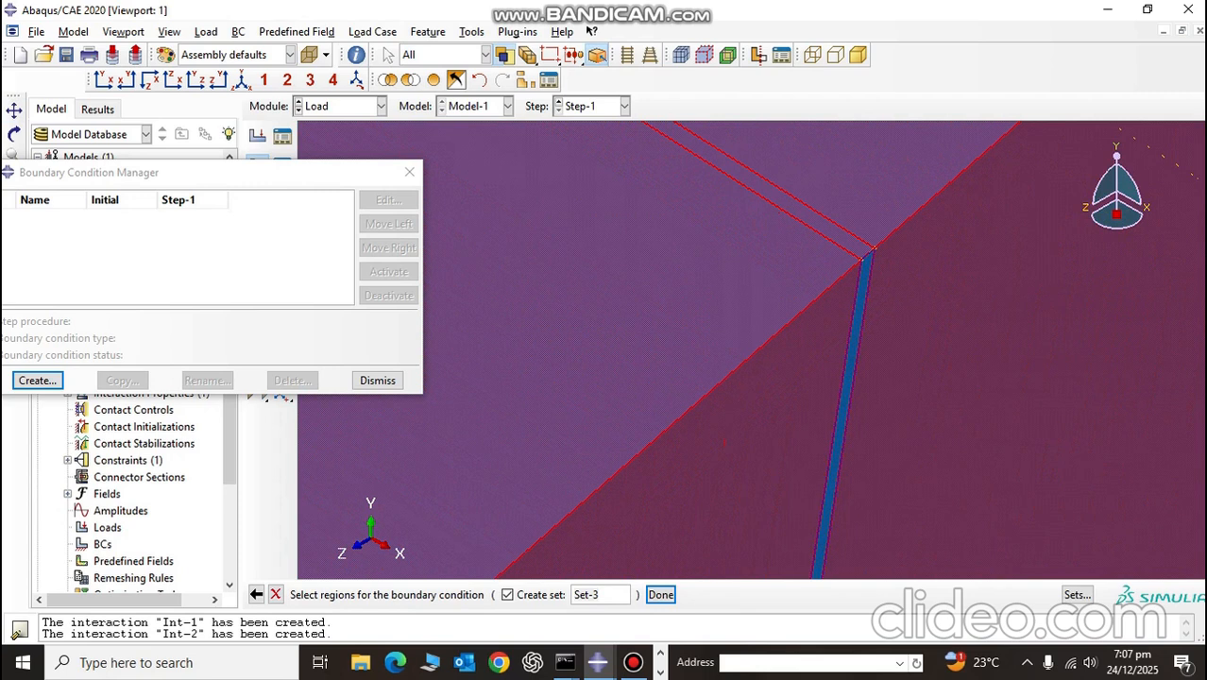
pyautogui.keyDown('shift'); pyautogui.click(861, 295); pyautogui.keyUp('shift')
pyautogui.scroll(6, 858, 286)
pyautogui.scroll(-3, 657, 463)
pyautogui.scroll(-2, 639, 432)
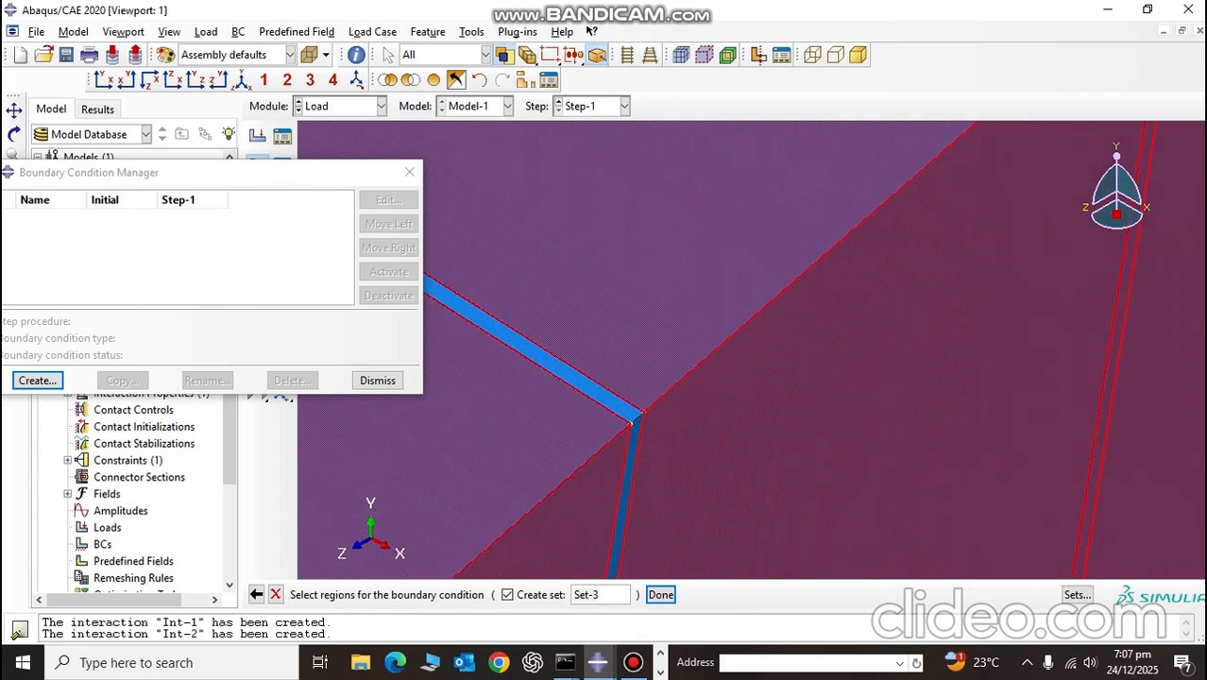
pyautogui.keyDown('shift'); pyautogui.click(631, 420); pyautogui.keyUp('shift')
pyautogui.keyDown('shift'); pyautogui.click(636, 430); pyautogui.keyUp('shift')
pyautogui.scroll(6, 639, 432)
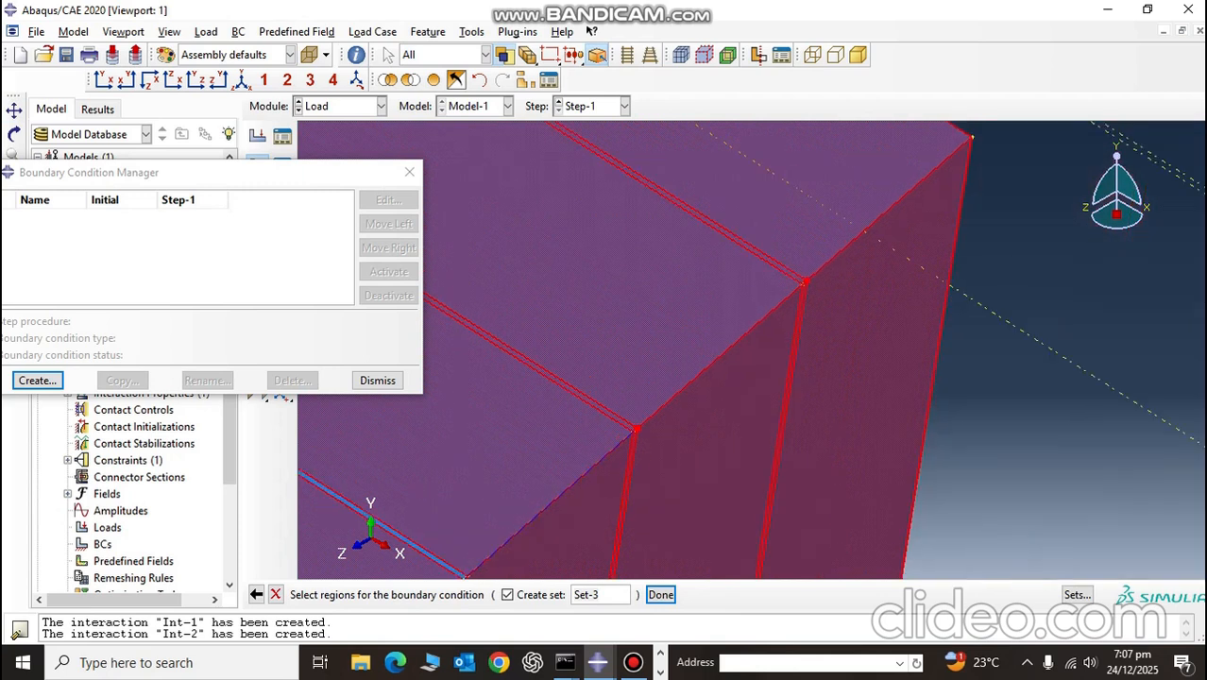
# Step: Add the upper edge and end faces of the third and fourth thin interface layers from the back to the region
pyautogui.scroll(-3, 586, 476)
pyautogui.scroll(-3, 590, 480)
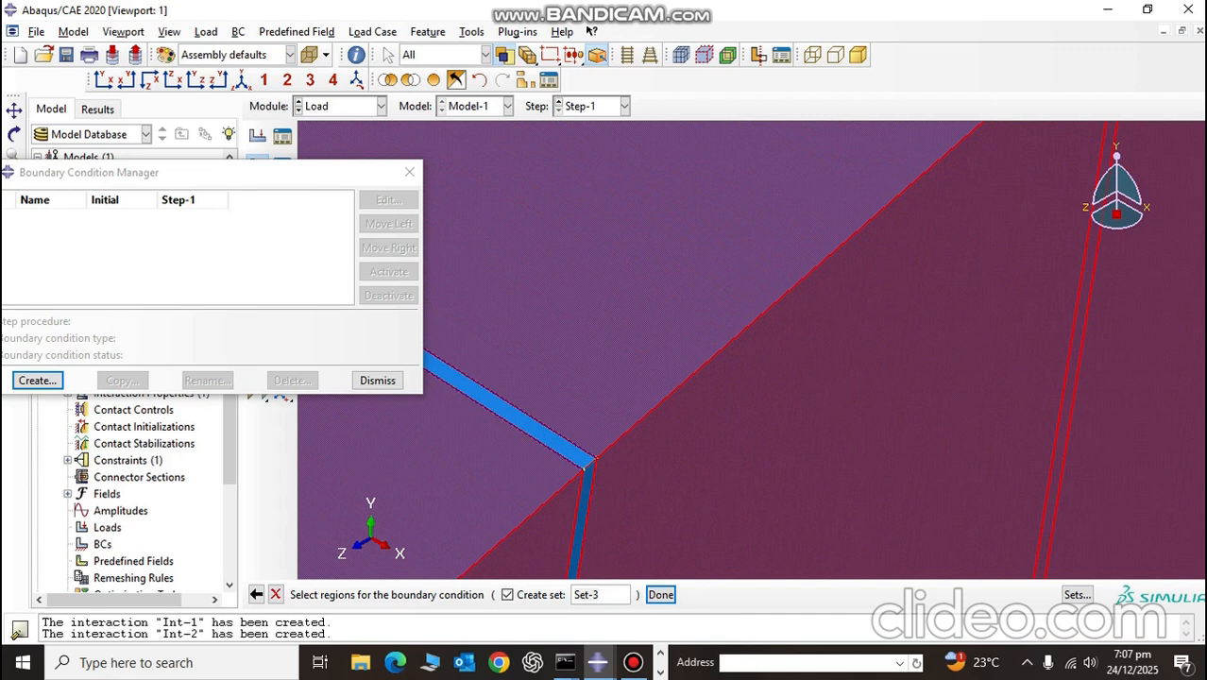
pyautogui.keyDown('shift'); pyautogui.click(586, 459); pyautogui.keyUp('shift')
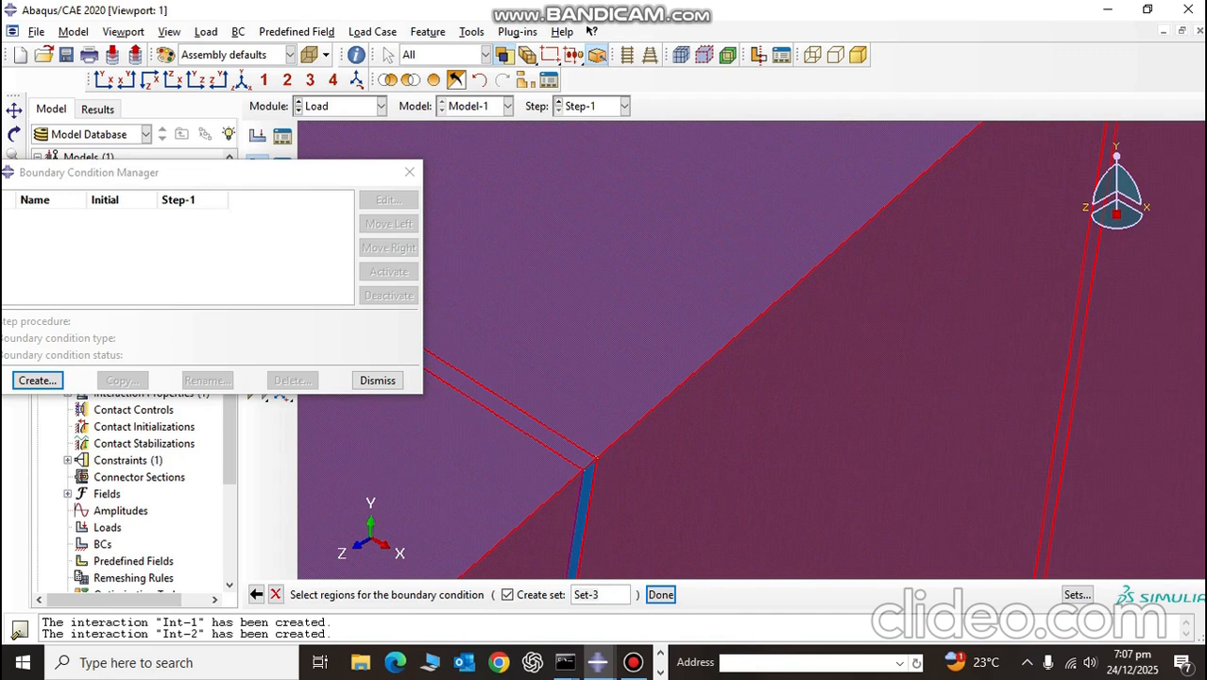
pyautogui.keyDown('shift'); pyautogui.click(585, 495); pyautogui.keyUp('shift')
pyautogui.scroll(8, 583, 492)
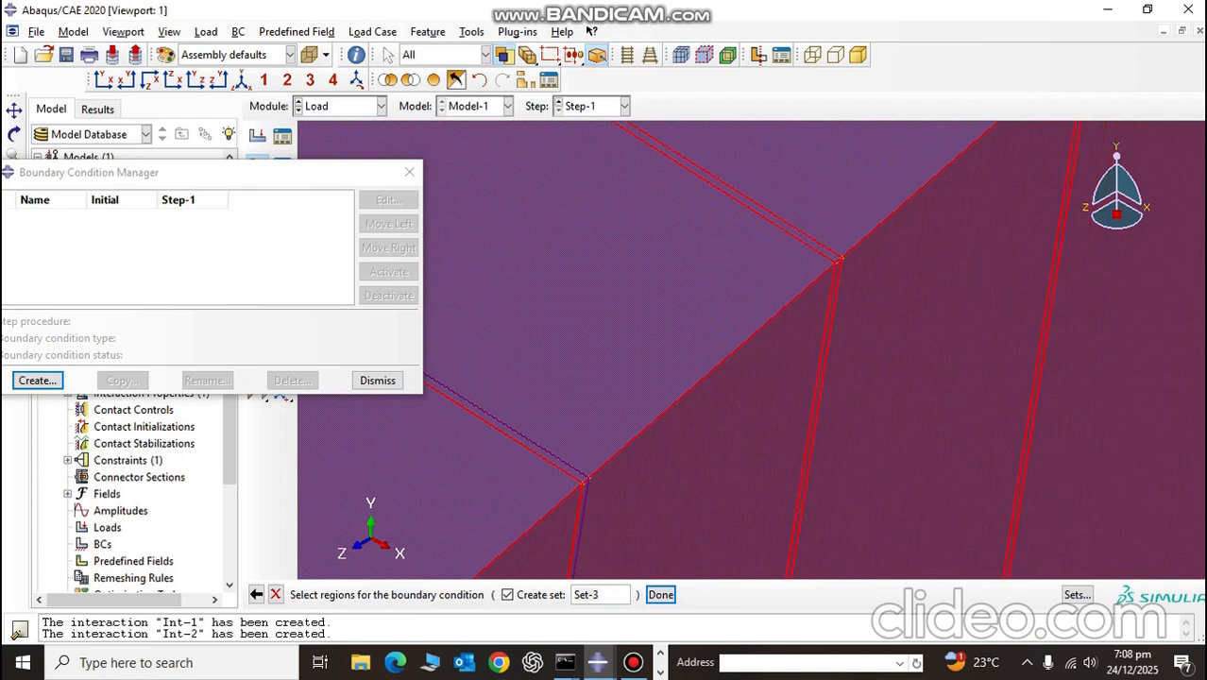
pyautogui.scroll(-2, 583, 490)
pyautogui.scroll(-5, 589, 474)
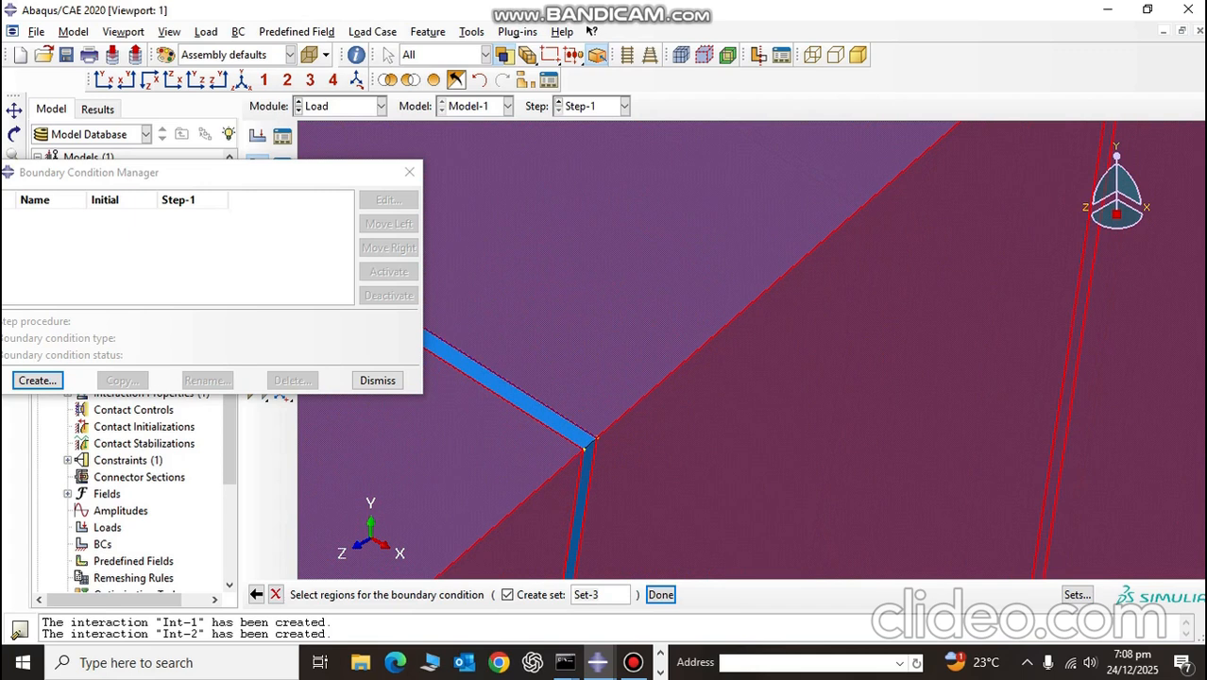
pyautogui.keyDown('shift'); pyautogui.click(541, 413); pyautogui.keyUp('shift')
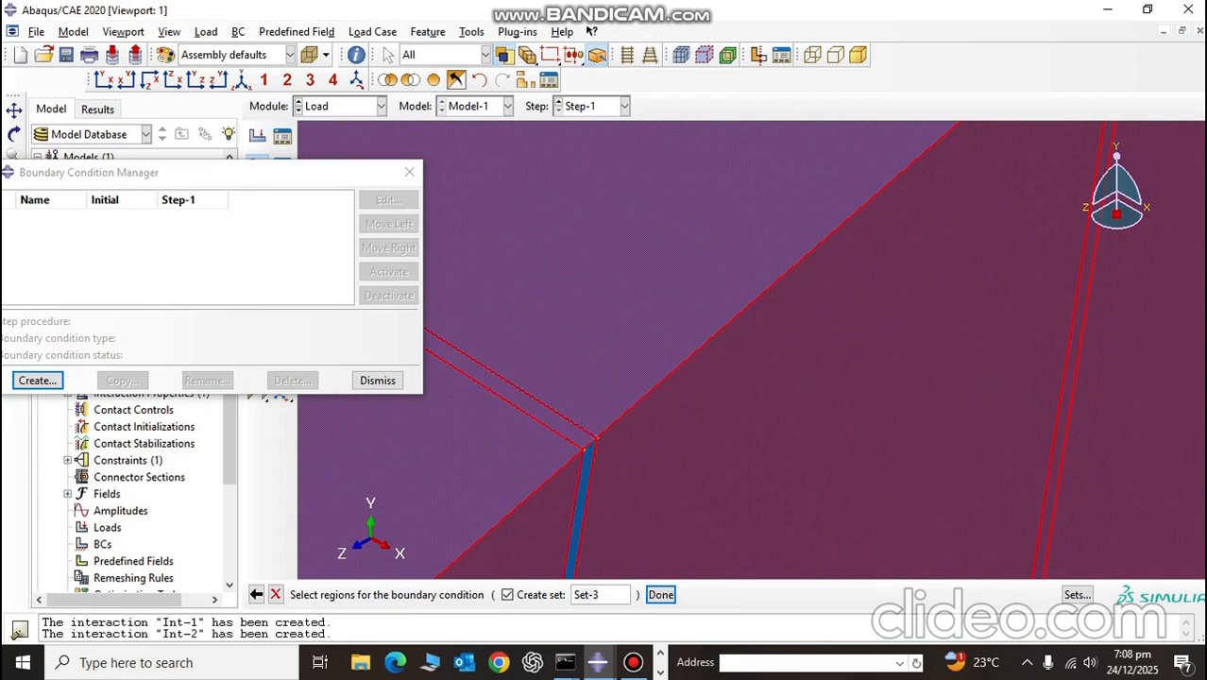
pyautogui.keyDown('shift'); pyautogui.click(583, 485); pyautogui.keyUp('shift')
pyautogui.scroll(9, 583, 483)
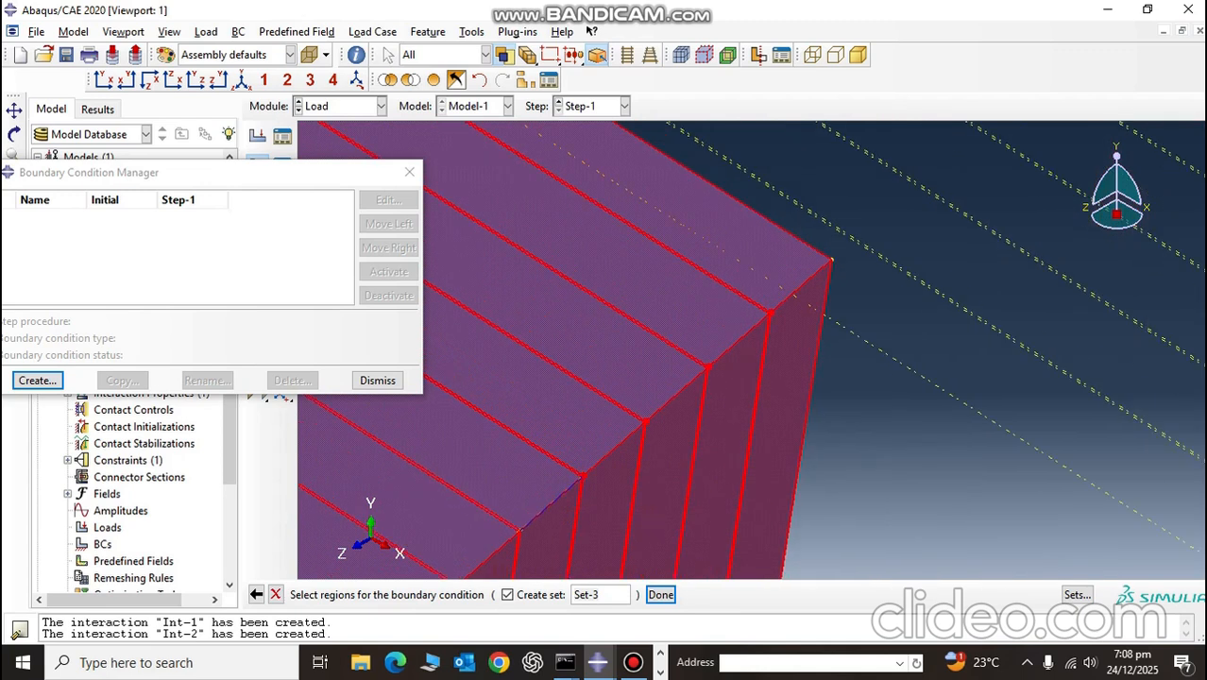
# Step: Add the upper edge and end faces of the two frontmost thin interface layers to the boundary condition region
pyautogui.scroll(-10, 580, 480)
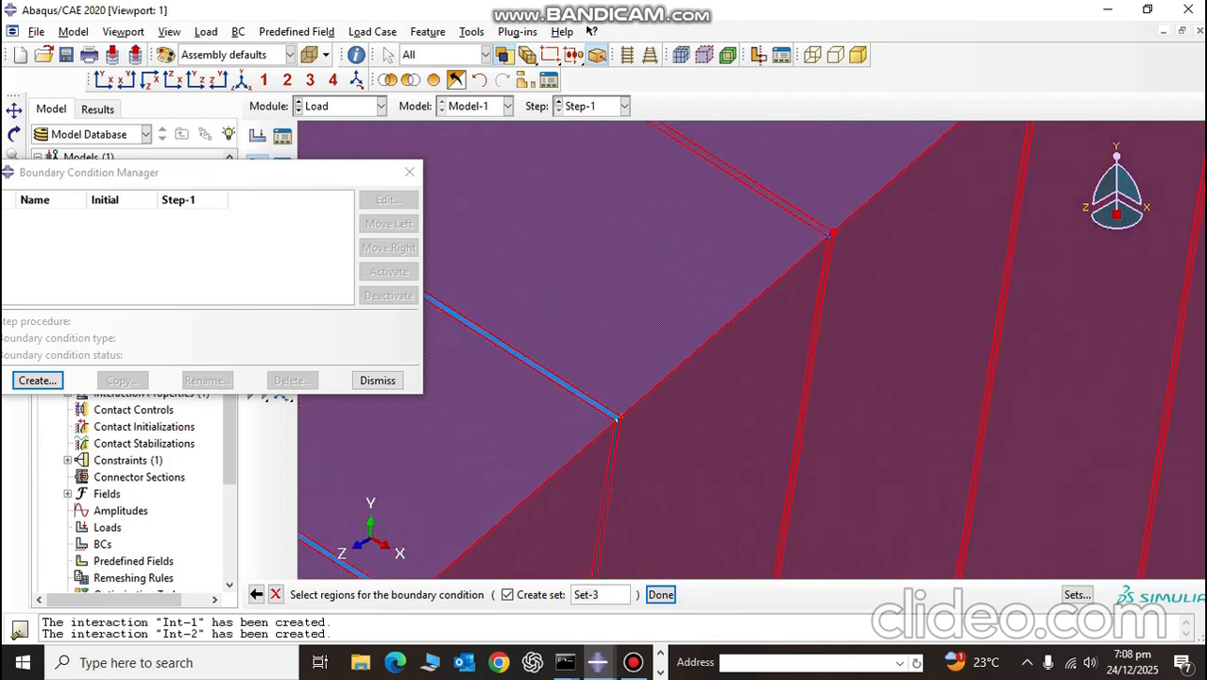
pyautogui.scroll(-1, 580, 480)
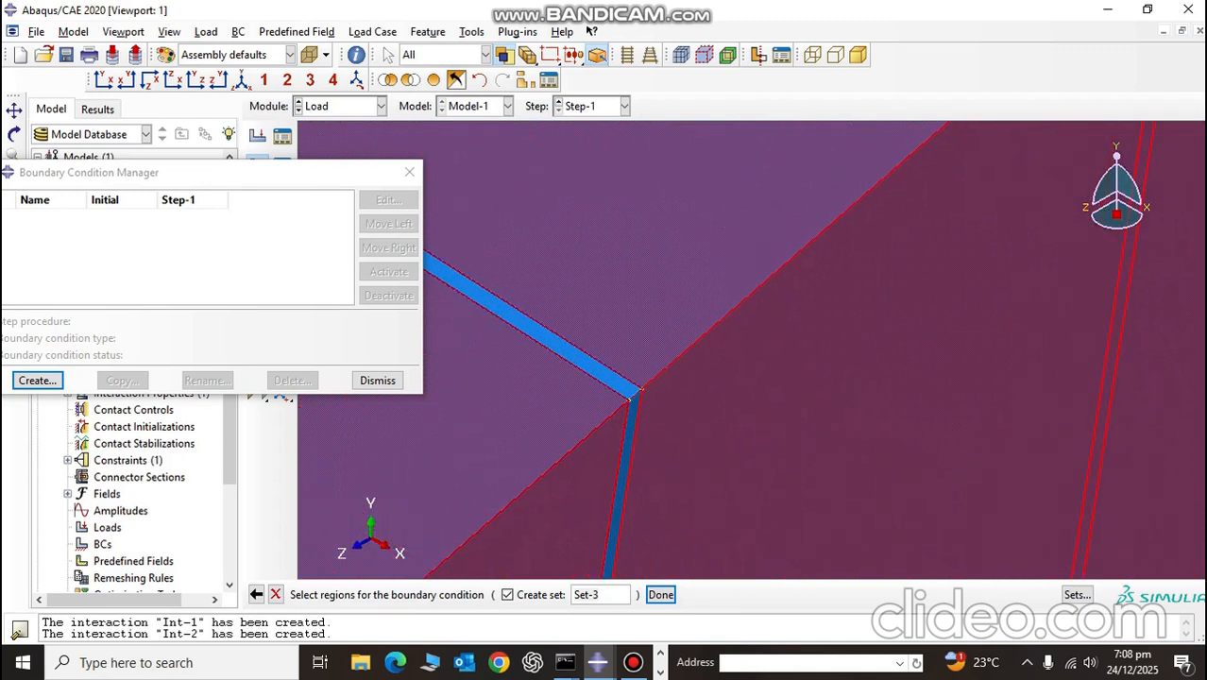
pyautogui.keyDown('shift'); pyautogui.click(595, 369); pyautogui.keyUp('shift')
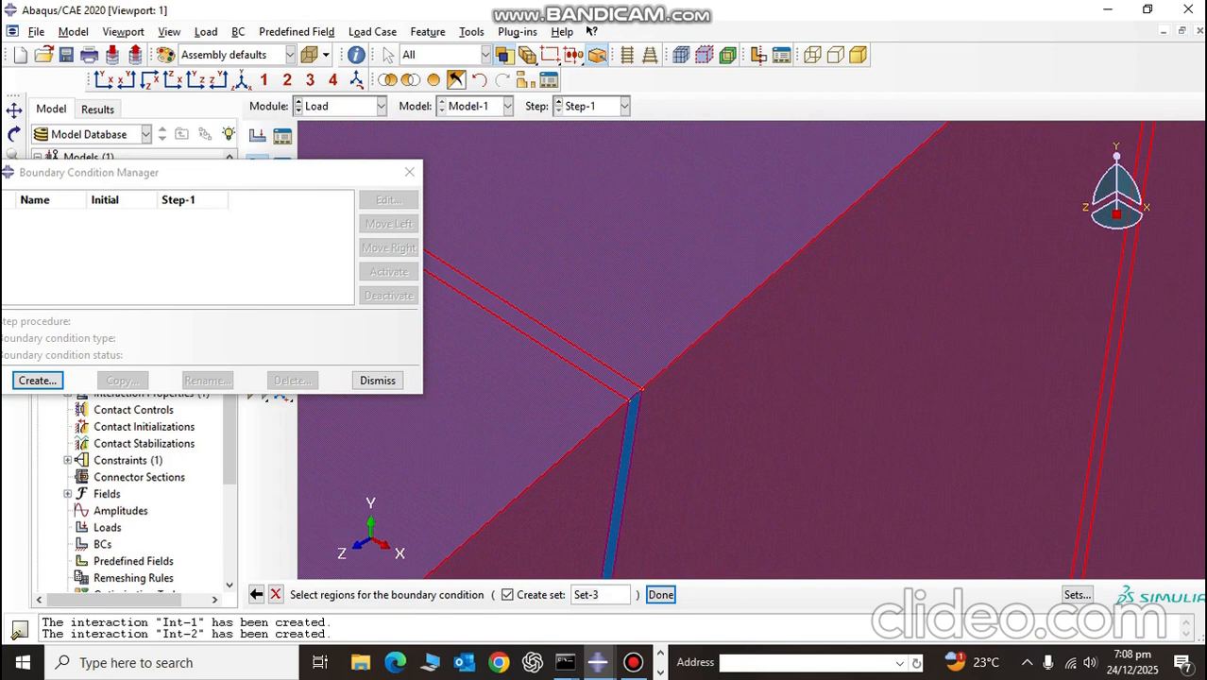
pyautogui.keyDown('shift'); pyautogui.click(623, 463); pyautogui.keyUp('shift')
pyautogui.scroll(10, 623, 455)
pyautogui.scroll(-4, 552, 510)
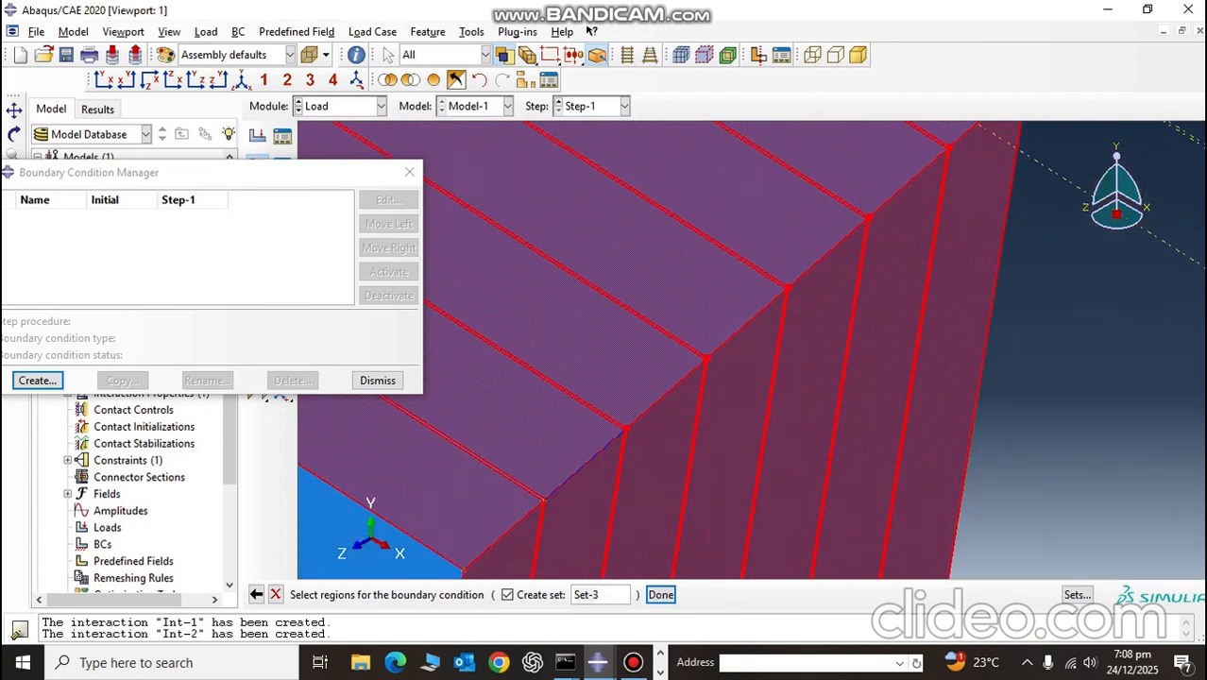
pyautogui.scroll(-3, 548, 487)
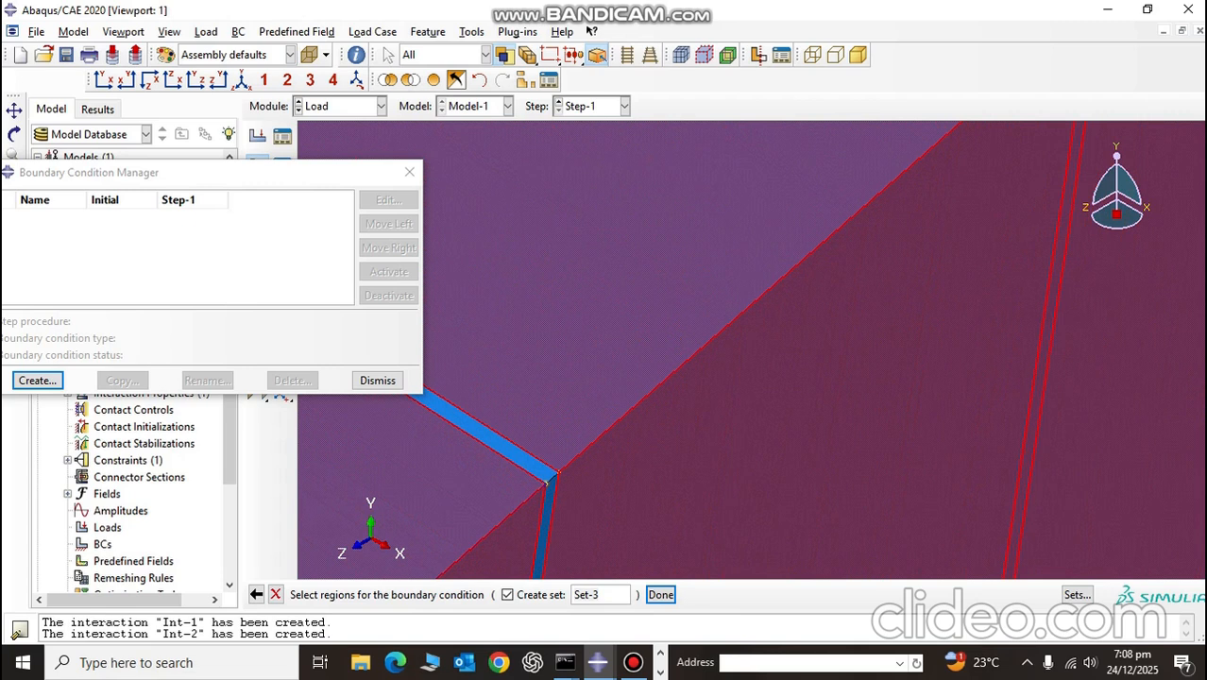
pyautogui.keyDown('shift'); pyautogui.click(556, 471); pyautogui.keyUp('shift')
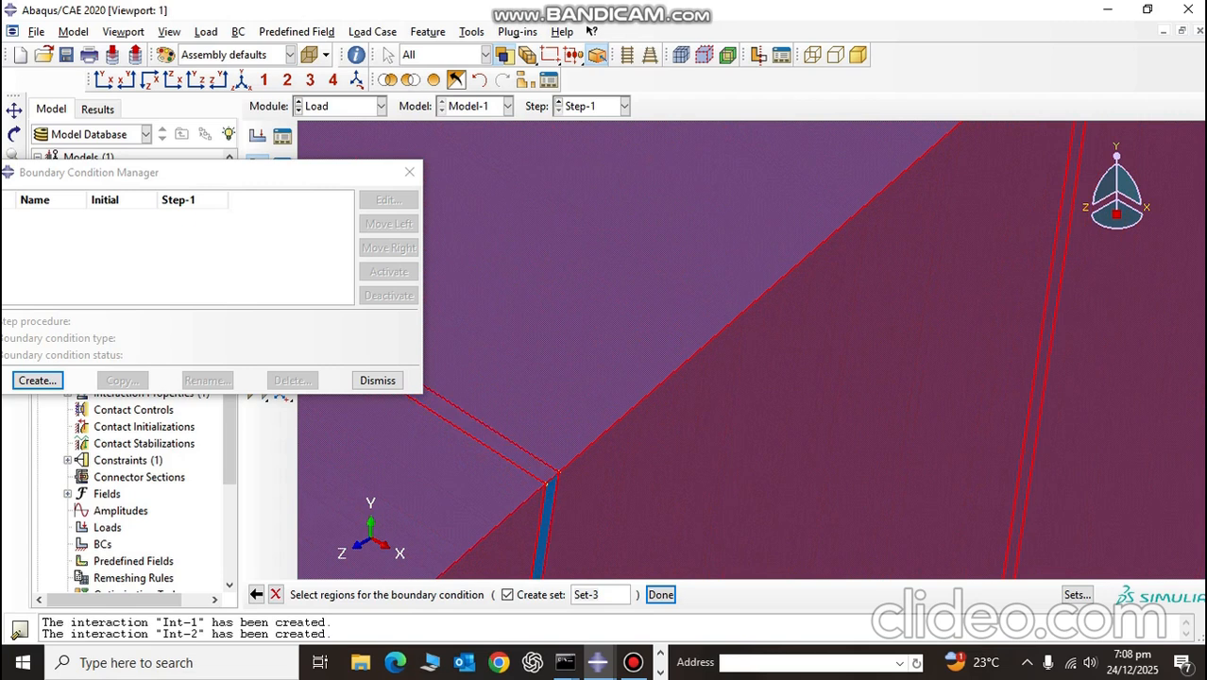
pyautogui.scroll(5, 548, 487)
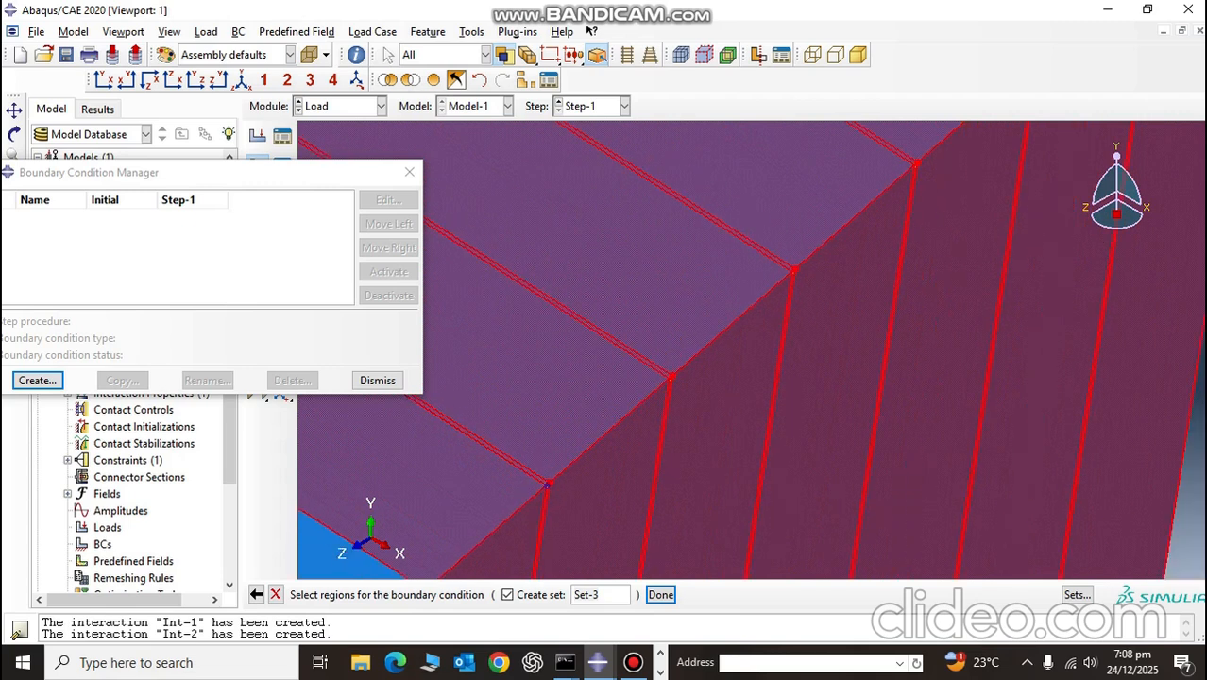
pyautogui.scroll(5, 545, 485)
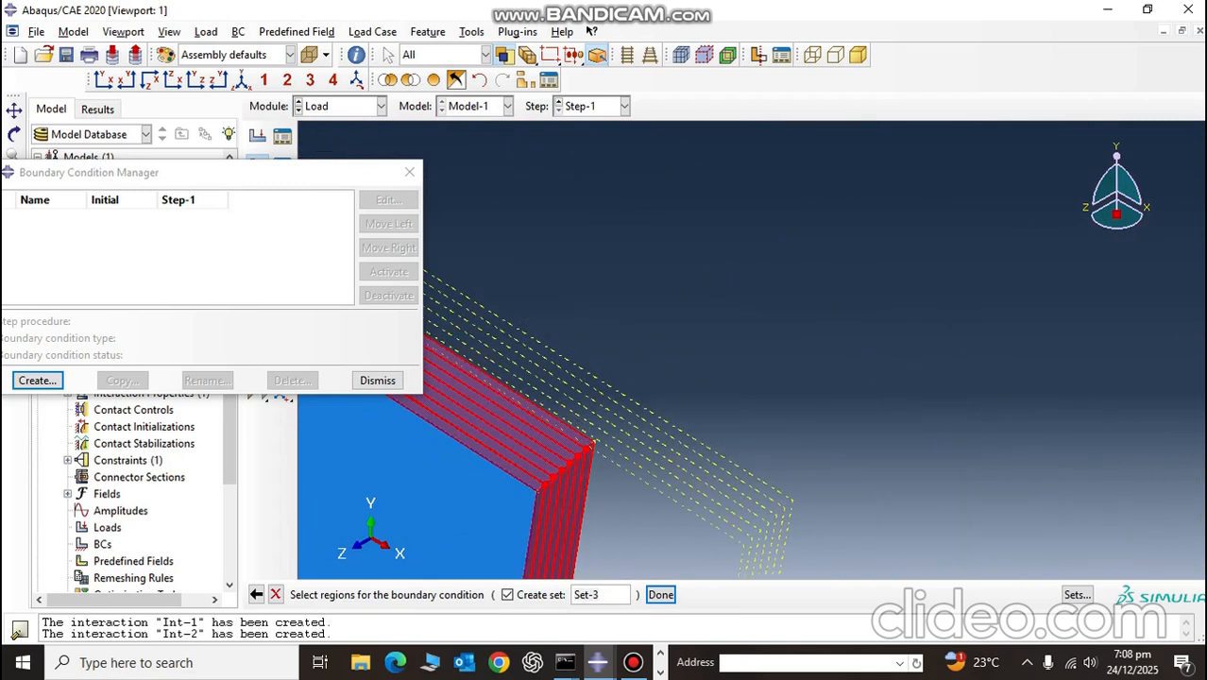
# Step: At the plate's opposite corner, add the lower edge and opposite end faces of the first three thick plies from the front
pyautogui.scroll(5, 545, 486)
pyautogui.keyDown('ctrl'); pyautogui.keyDown('alt'); pyautogui.moveTo(579, 343); pyautogui.dragTo(803, 354); pyautogui.keyUp('alt'); pyautogui.keyUp('ctrl')
pyautogui.scroll(-10, 935, 378)
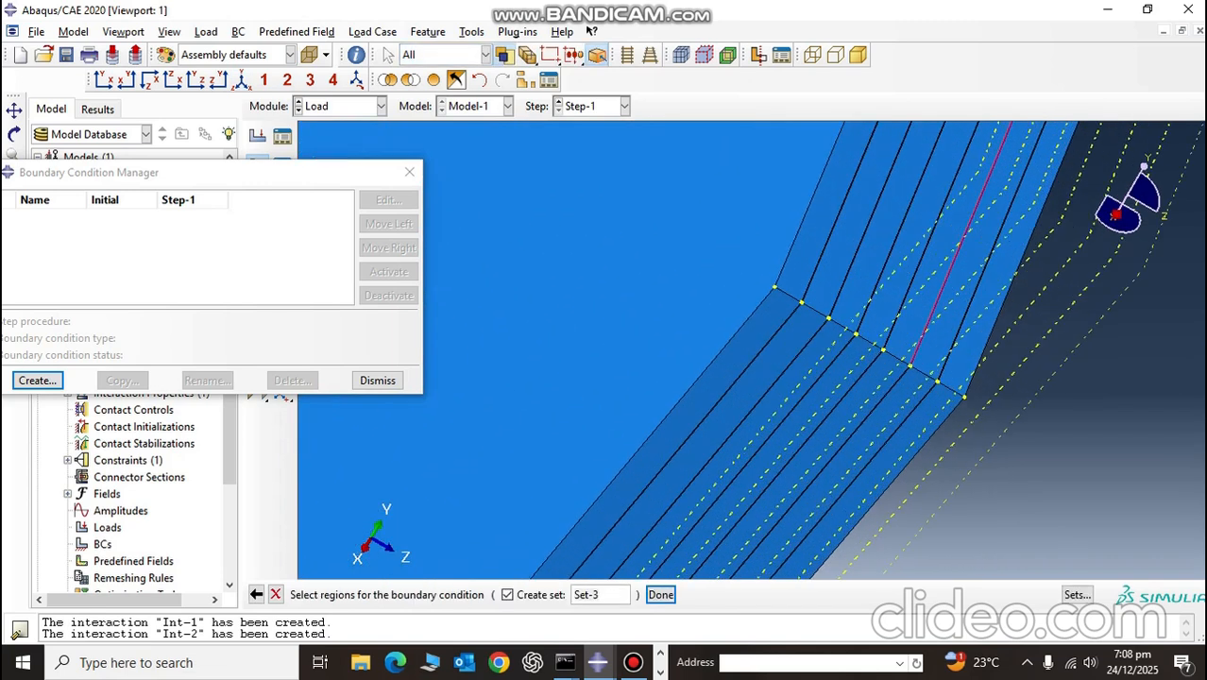
pyautogui.scroll(-3, 935, 382)
pyautogui.click(949, 407)
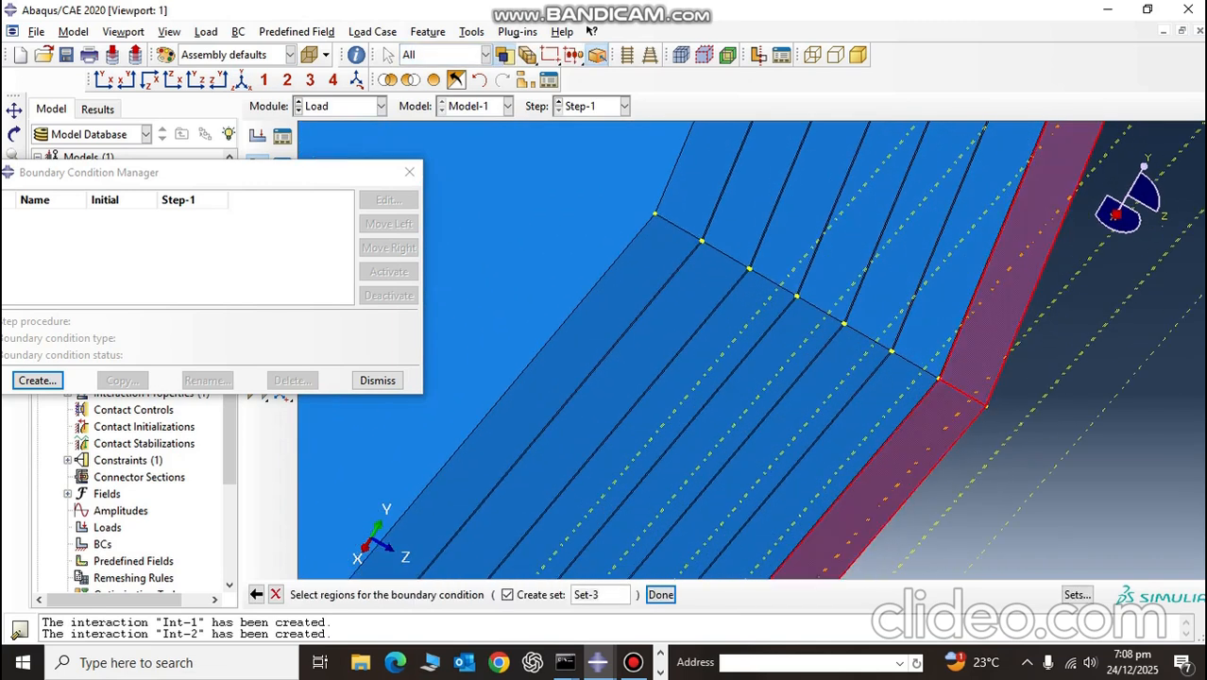
pyautogui.keyDown('shift'); pyautogui.click(899, 390); pyautogui.keyUp('shift')
pyautogui.keyDown('shift'); pyautogui.click(936, 321); pyautogui.keyUp('shift')
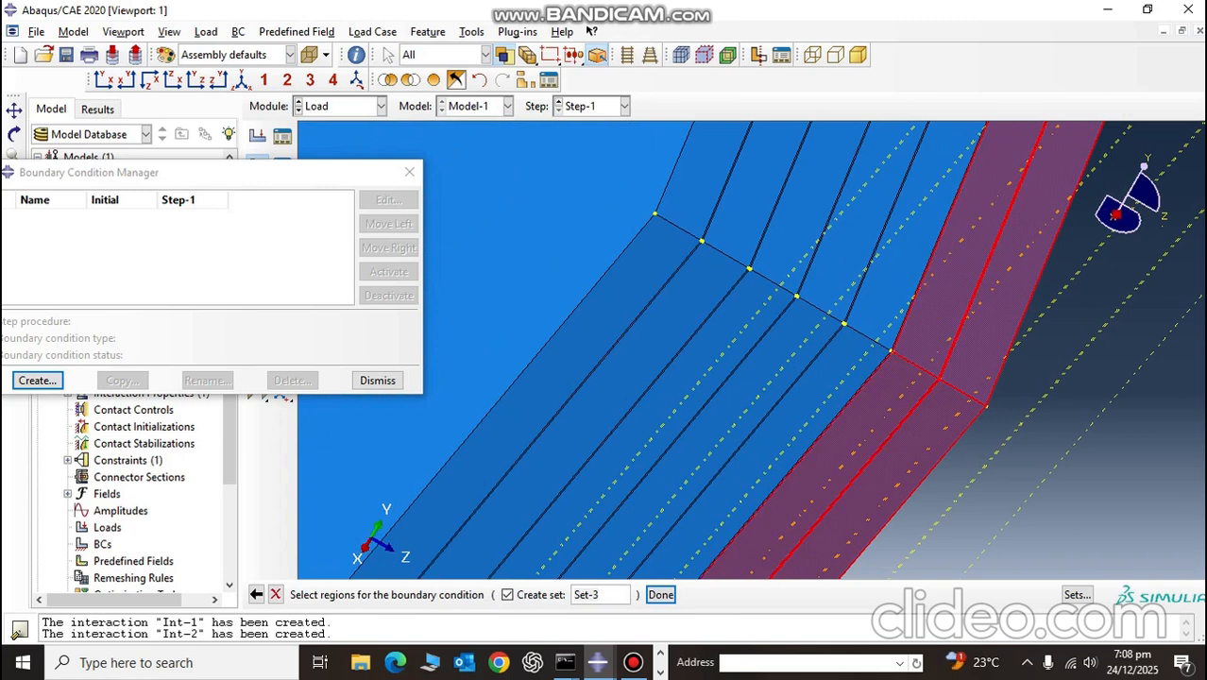
pyautogui.keyDown('shift'); pyautogui.click(889, 295); pyautogui.keyUp('shift')
pyautogui.keyDown('shift'); pyautogui.click(844, 366); pyautogui.keyUp('shift')
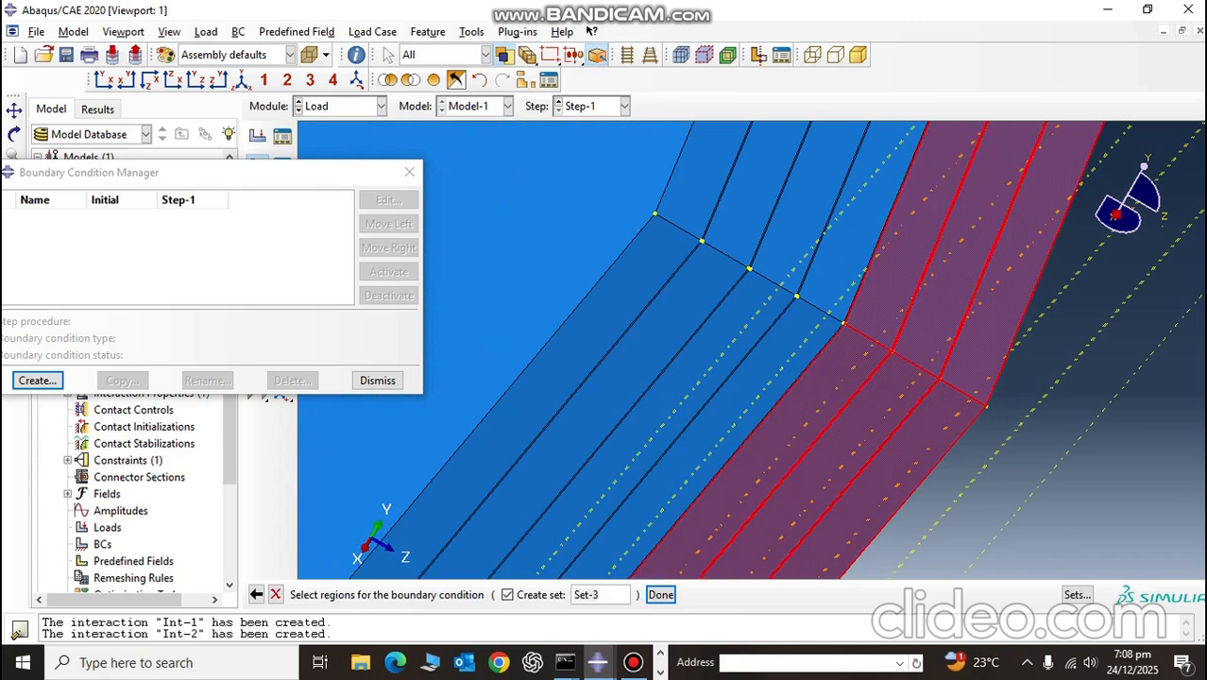
# Step: Add the lower edge and opposite end faces of the remaining four thick plies to the boundary condition region
pyautogui.keyDown('shift'); pyautogui.click(769, 377); pyautogui.keyUp('shift')
pyautogui.keyDown('shift'); pyautogui.click(850, 236); pyautogui.keyUp('shift')
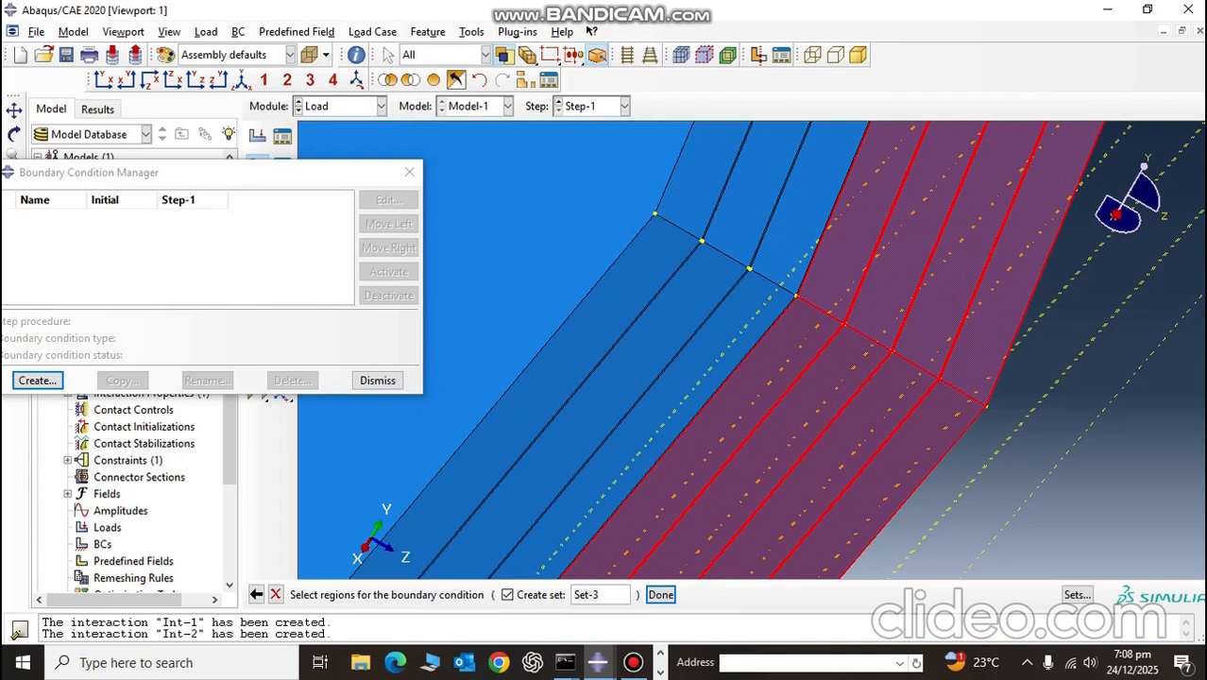
pyautogui.keyDown('shift'); pyautogui.click(801, 220); pyautogui.keyUp('shift')
pyautogui.keyDown('shift'); pyautogui.click(681, 406); pyautogui.keyUp('shift')
pyautogui.keyDown('shift'); pyautogui.click(605, 406); pyautogui.keyUp('shift')
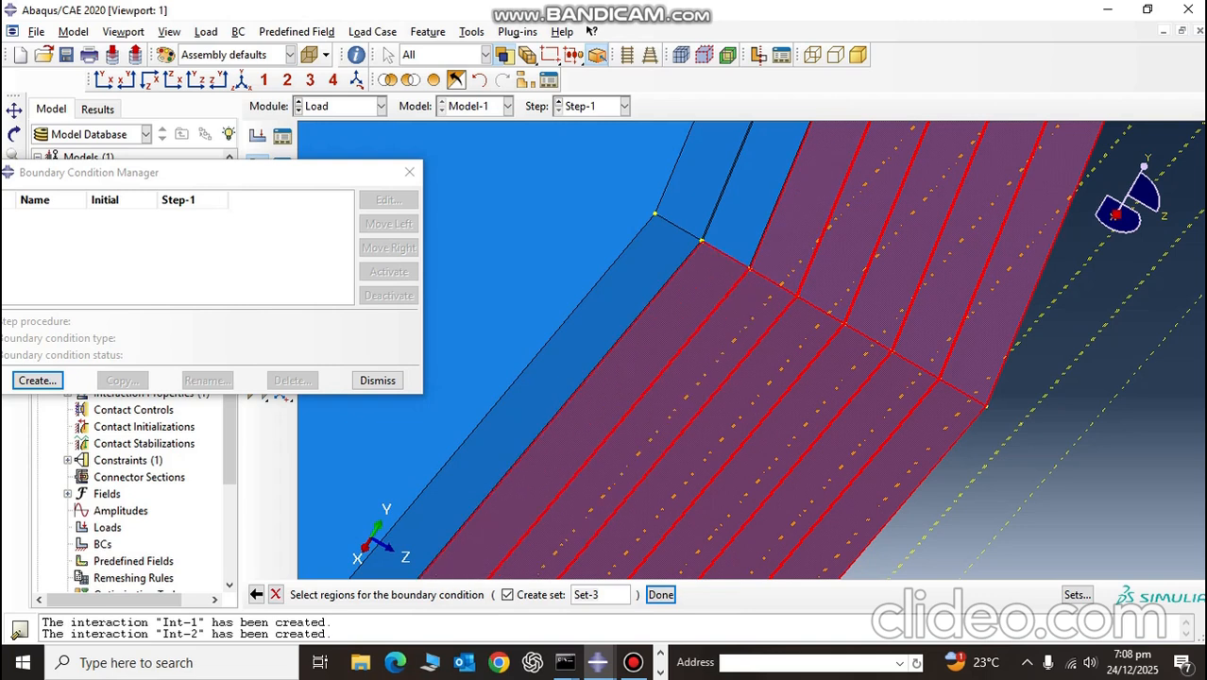
pyautogui.keyDown('shift'); pyautogui.click(756, 189); pyautogui.keyUp('shift')
pyautogui.keyDown('shift'); pyautogui.click(704, 180); pyautogui.keyUp('shift')
# Step: Add the lower edge and opposite end faces of the first three thin interface layers, counted from the back, to the region
pyautogui.scroll(12, 750, 270)
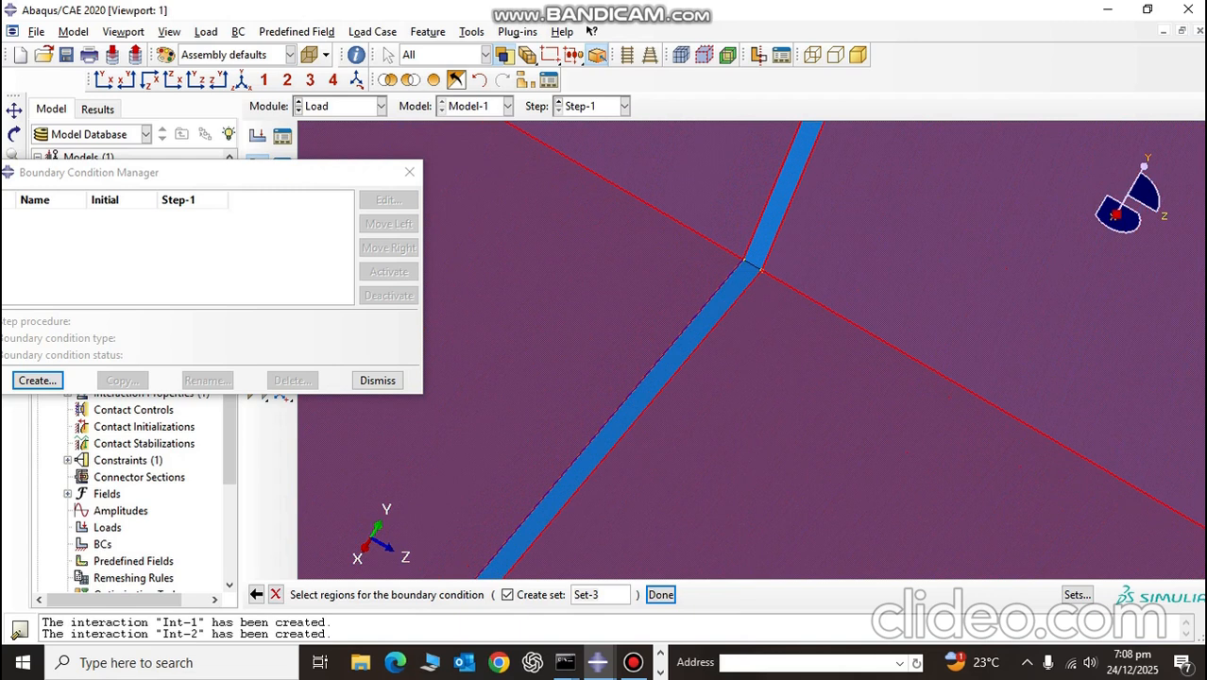
pyautogui.keyDown('shift'); pyautogui.click(748, 276); pyautogui.keyUp('shift')
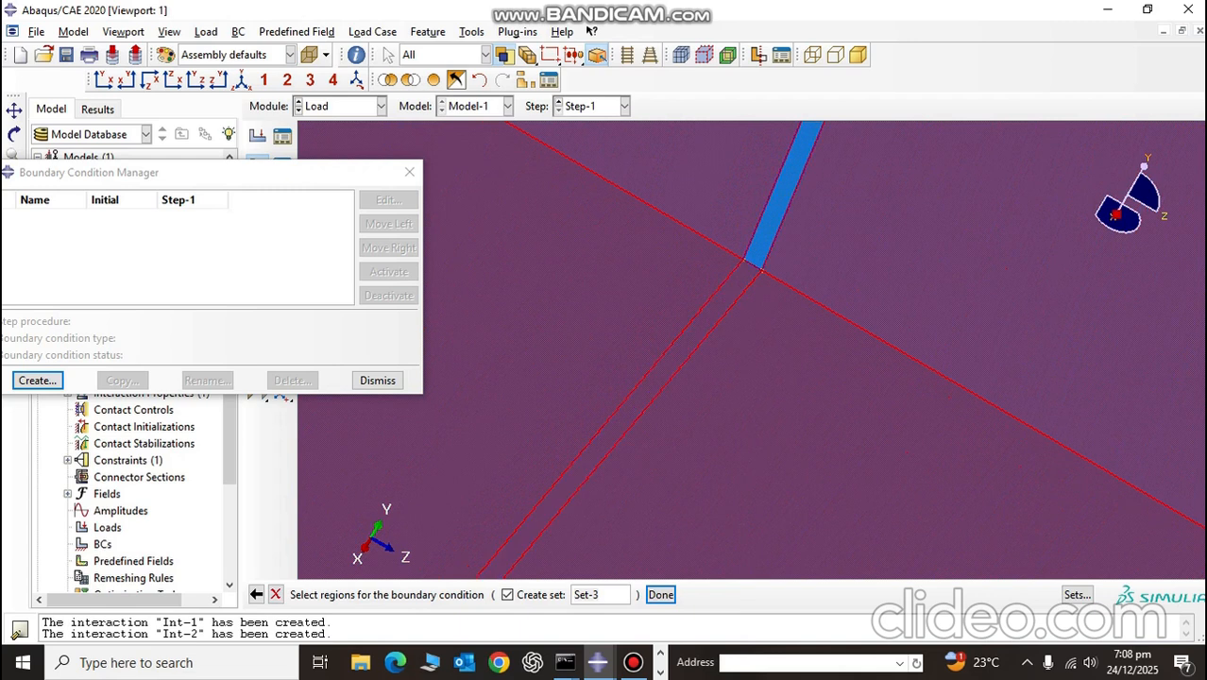
pyautogui.keyDown('shift'); pyautogui.click(768, 236); pyautogui.keyUp('shift')
pyautogui.scroll(-6, 770, 239)
pyautogui.scroll(2, 1042, 404)
pyautogui.scroll(3, 1018, 406)
pyautogui.keyDown('shift'); pyautogui.click(982, 434); pyautogui.keyUp('shift')
pyautogui.keyDown('shift'); pyautogui.click(1023, 374); pyautogui.keyUp('shift')
pyautogui.scroll(-6, 1024, 380)
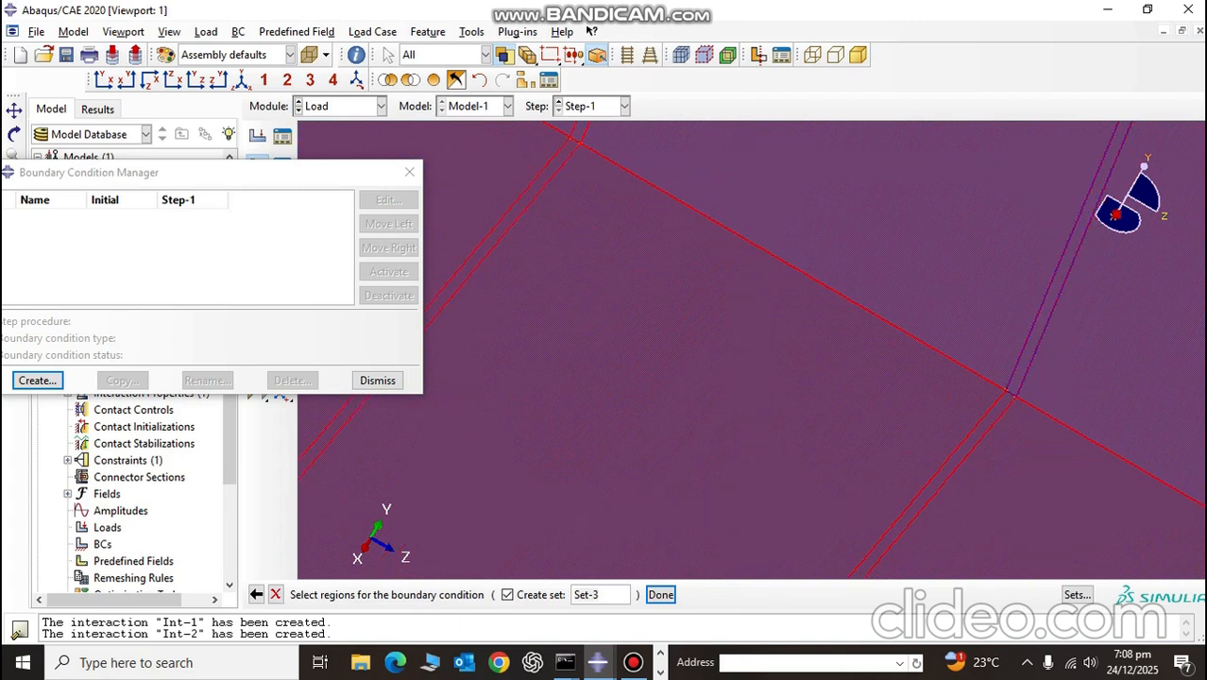
pyautogui.scroll(2, 1121, 443)
pyautogui.scroll(3, 1120, 445)
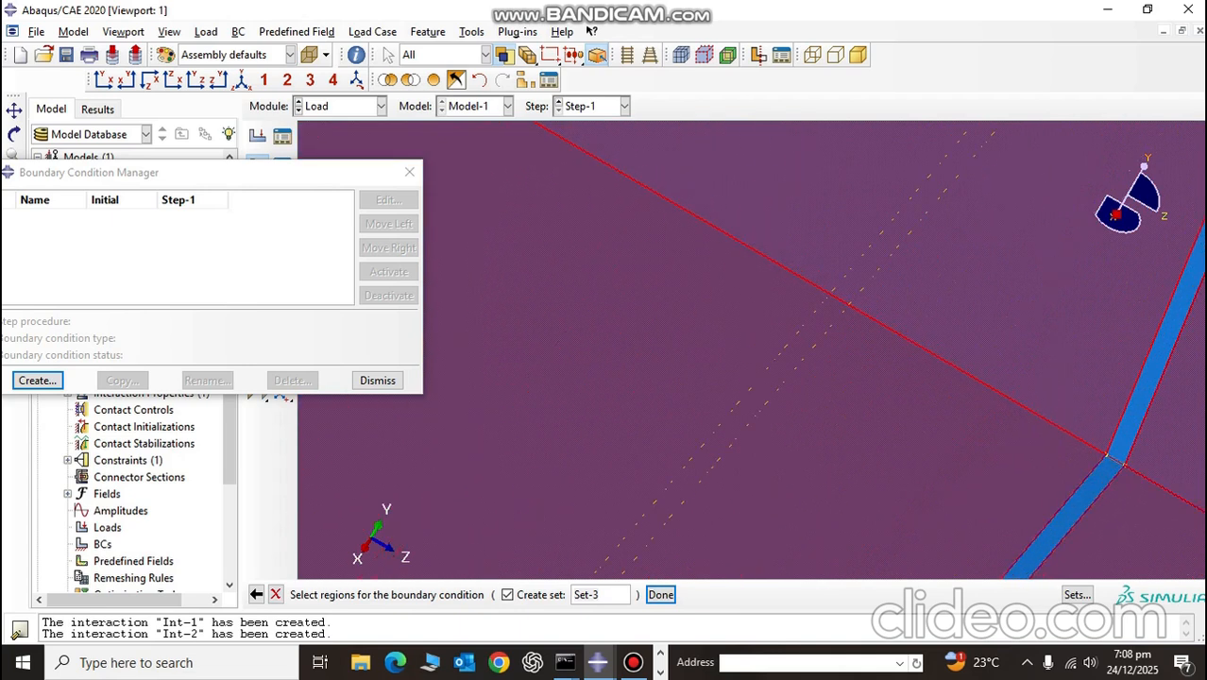
pyautogui.keyDown('shift'); pyautogui.click(1091, 490); pyautogui.keyUp('shift')
# Step: Add the lower edge and opposite end faces of the fourth thin interface layer from the back to the region
pyautogui.scroll(-10, 1139, 449)
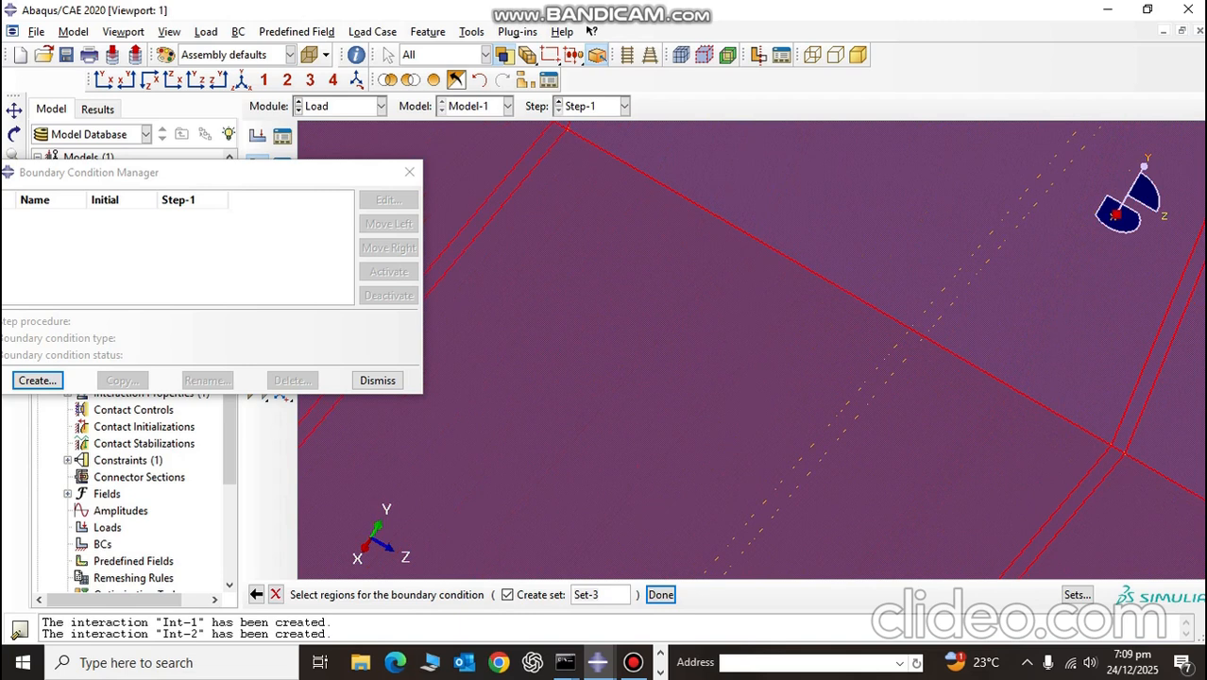
pyautogui.scroll(-8, 1098, 377)
pyautogui.scroll(5, 1098, 377)
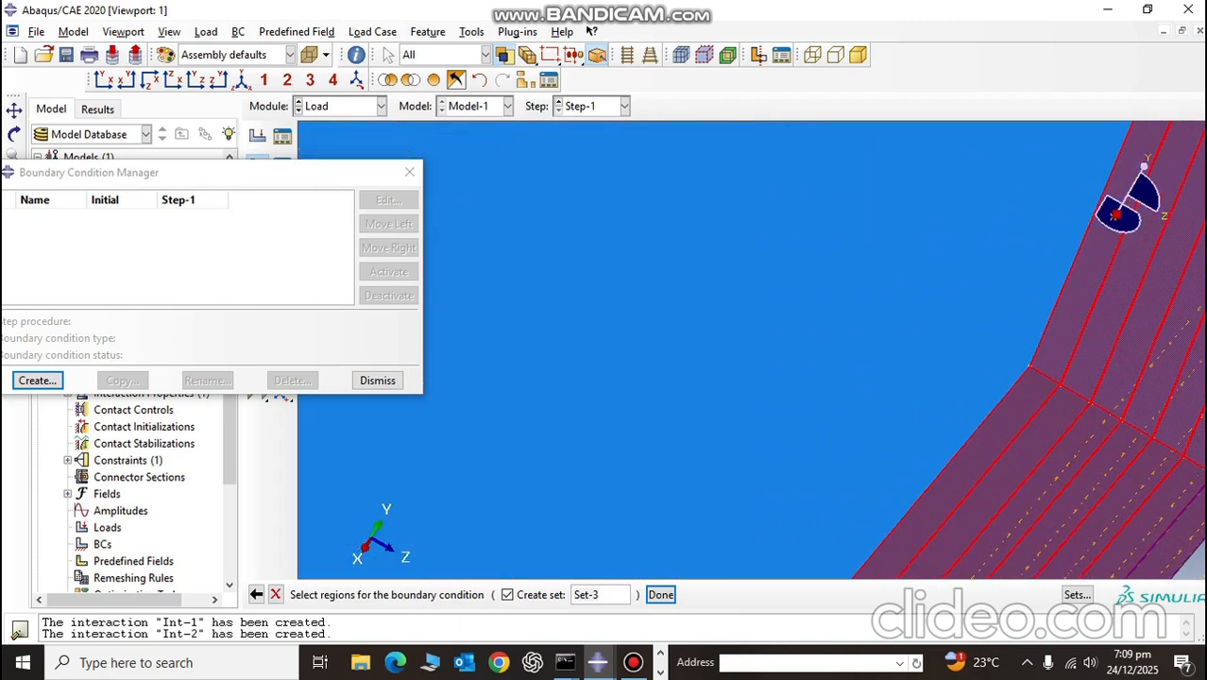
pyautogui.scroll(8, 1129, 203)
pyautogui.scroll(4, 1058, 312)
pyautogui.scroll(-3, 1124, 340)
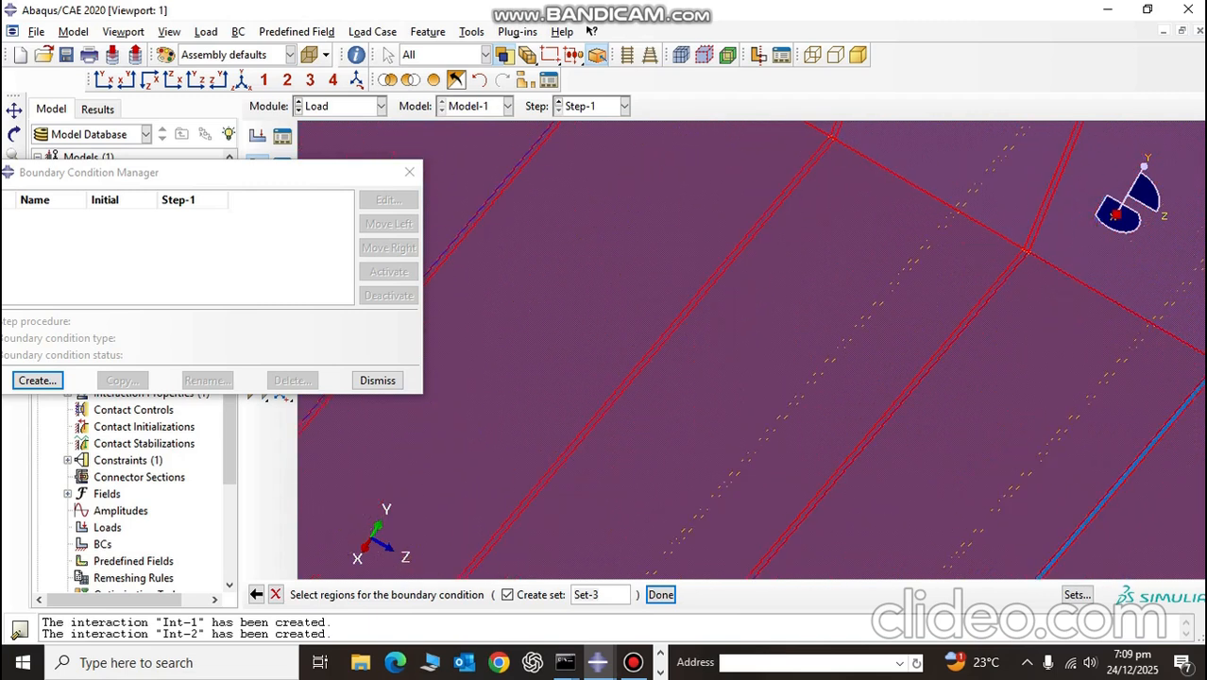
pyautogui.click(14, 111)
pyautogui.moveTo(1021, 435); pyautogui.dragTo(482, 293)
pyautogui.scroll(1, 684, 225)
pyautogui.press('Escape')
pyautogui.scroll(5, 684, 224)
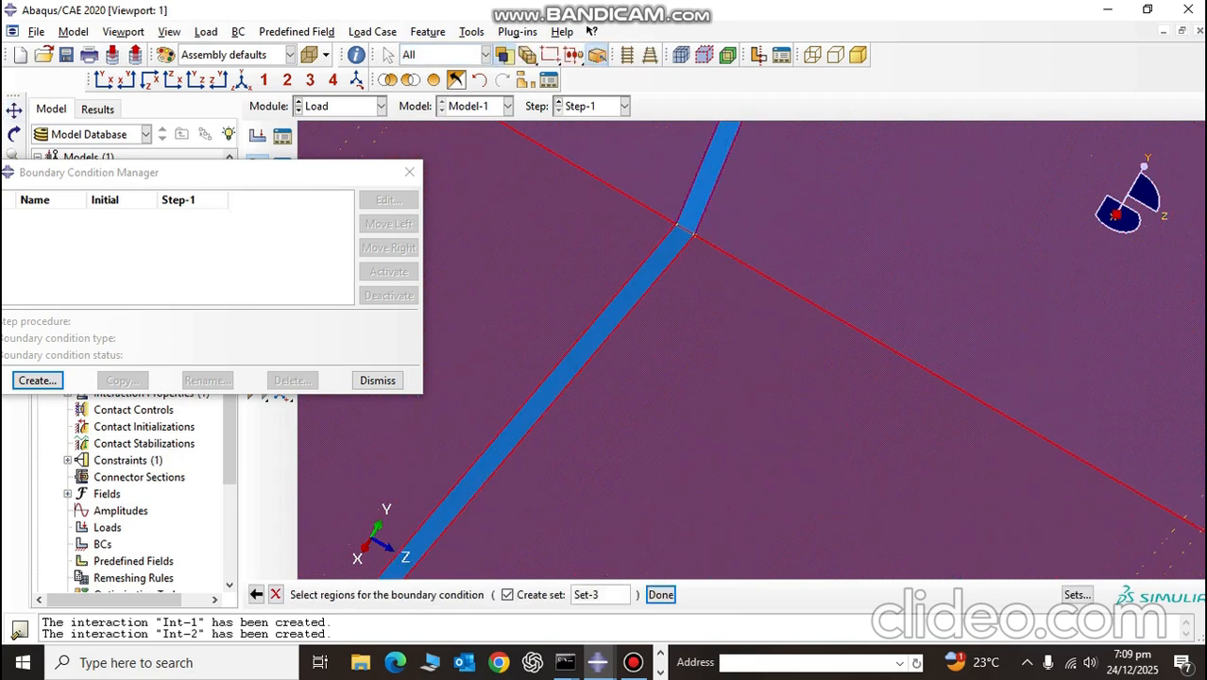
pyautogui.keyDown('shift'); pyautogui.click(708, 177); pyautogui.keyUp('shift')
pyautogui.keyDown('shift'); pyautogui.click(666, 252); pyautogui.keyUp('shift')
# Step: Add the lower edge and opposite end faces of the fifth thin interface layer from the back to the region
pyautogui.scroll(-6, 666, 253)
pyautogui.scroll(3, 862, 352)
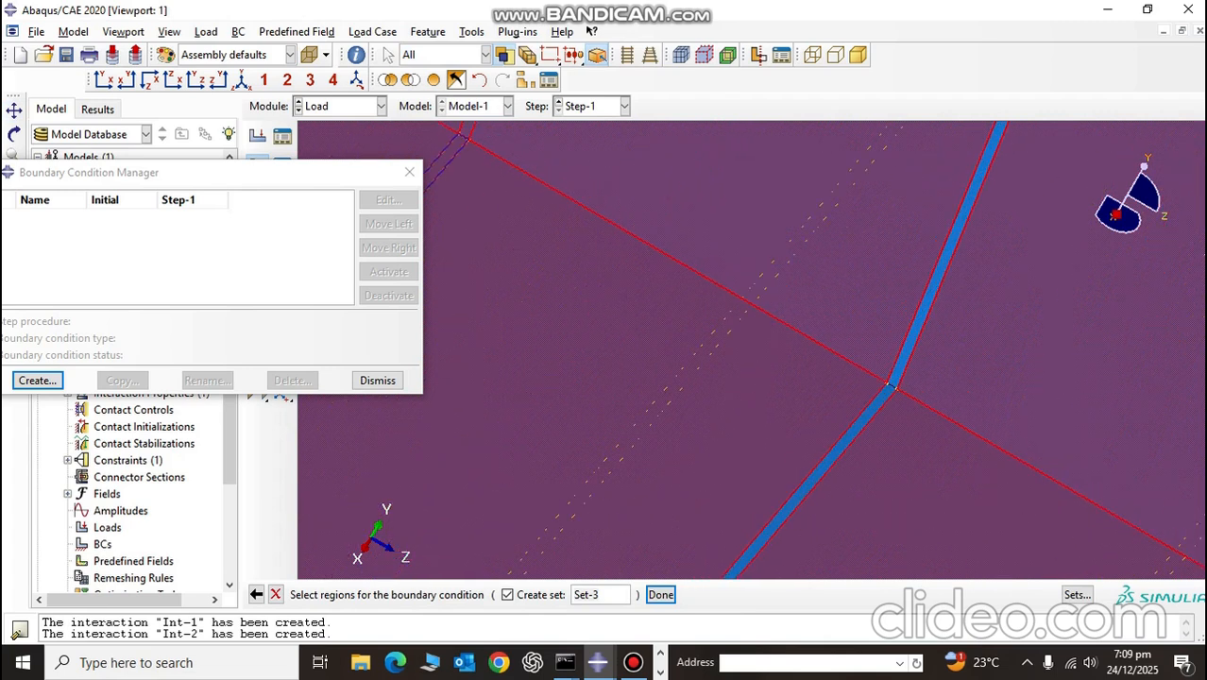
pyautogui.scroll(2, 1028, 331)
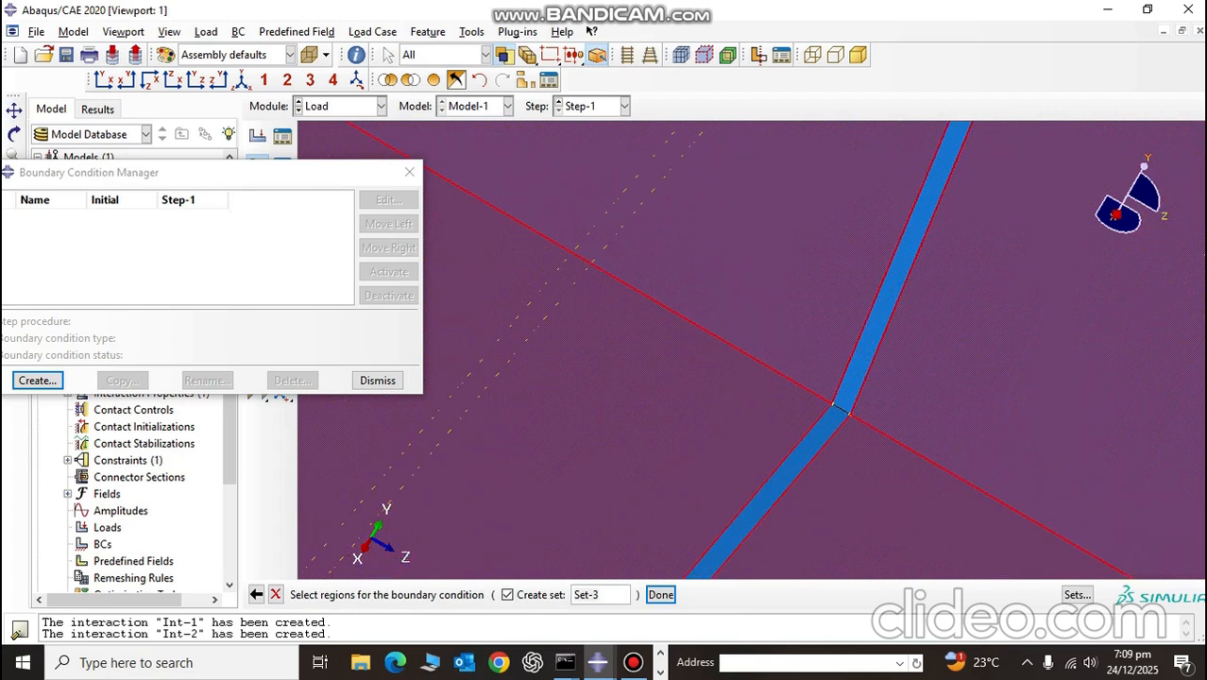
pyautogui.keyDown('shift'); pyautogui.click(886, 302); pyautogui.keyUp('shift')
pyautogui.scroll(-5, 752, 349)
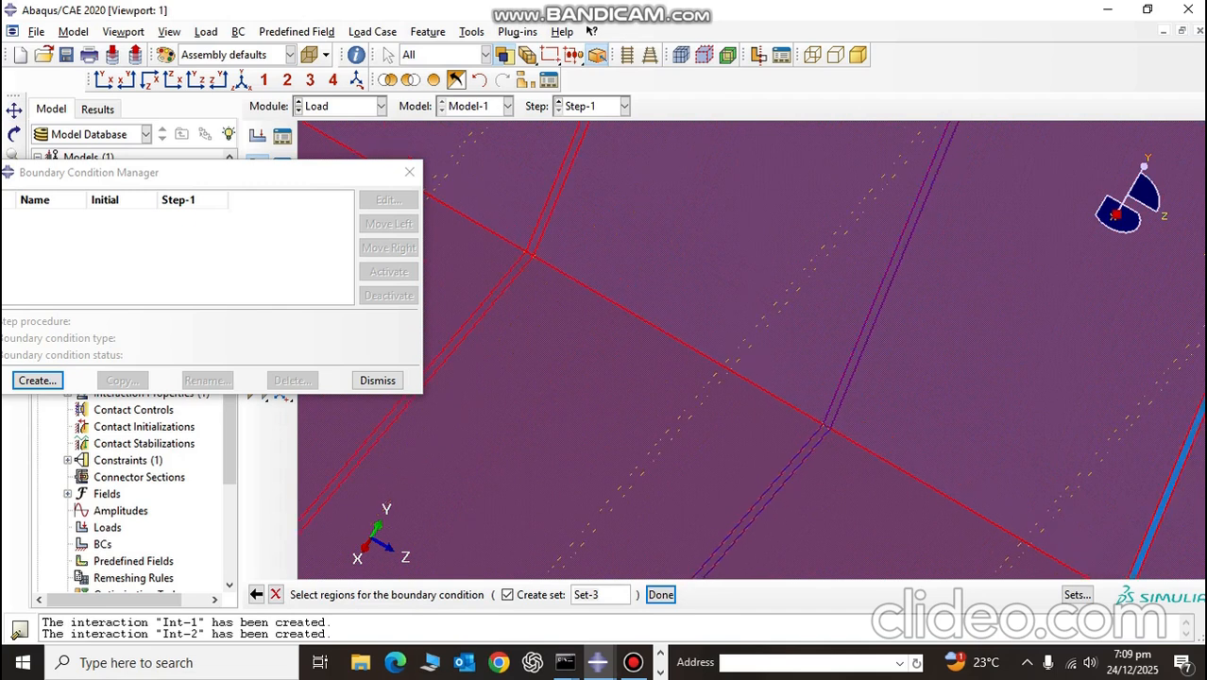
# Step: Add the lower edge and opposite end faces of the sixth thin interface layer from the back to the region
pyautogui.scroll(8, 810, 418)
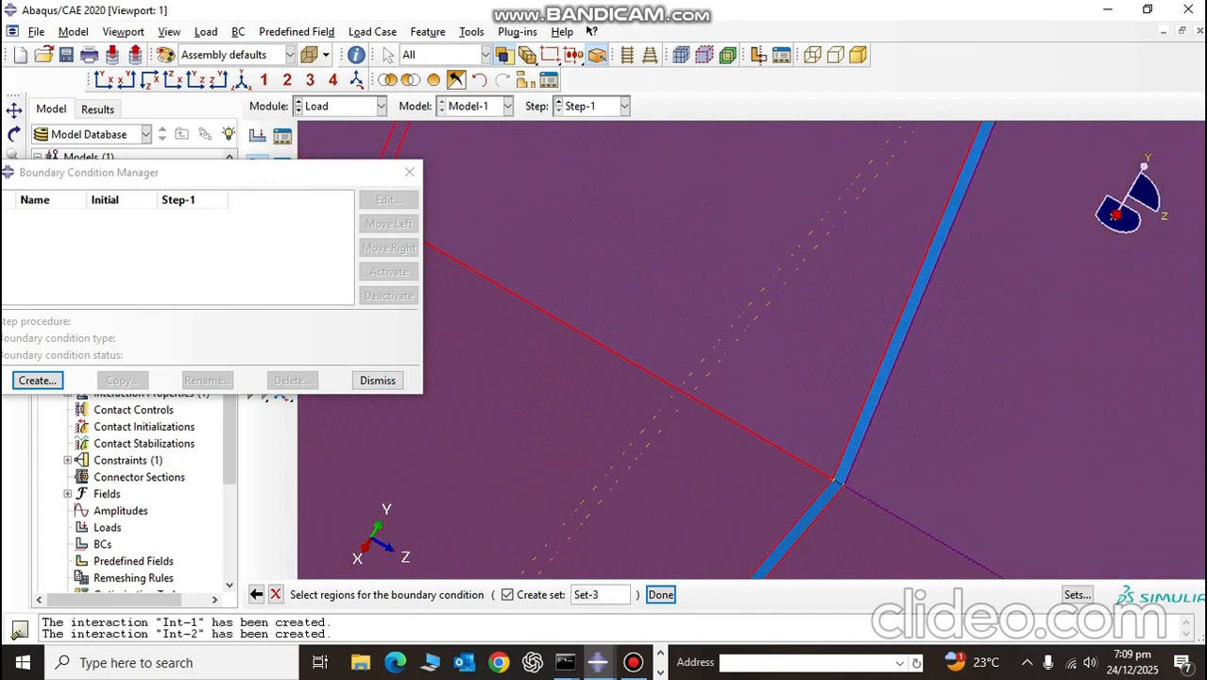
pyautogui.keyDown('shift'); pyautogui.click(874, 368); pyautogui.keyUp('shift')
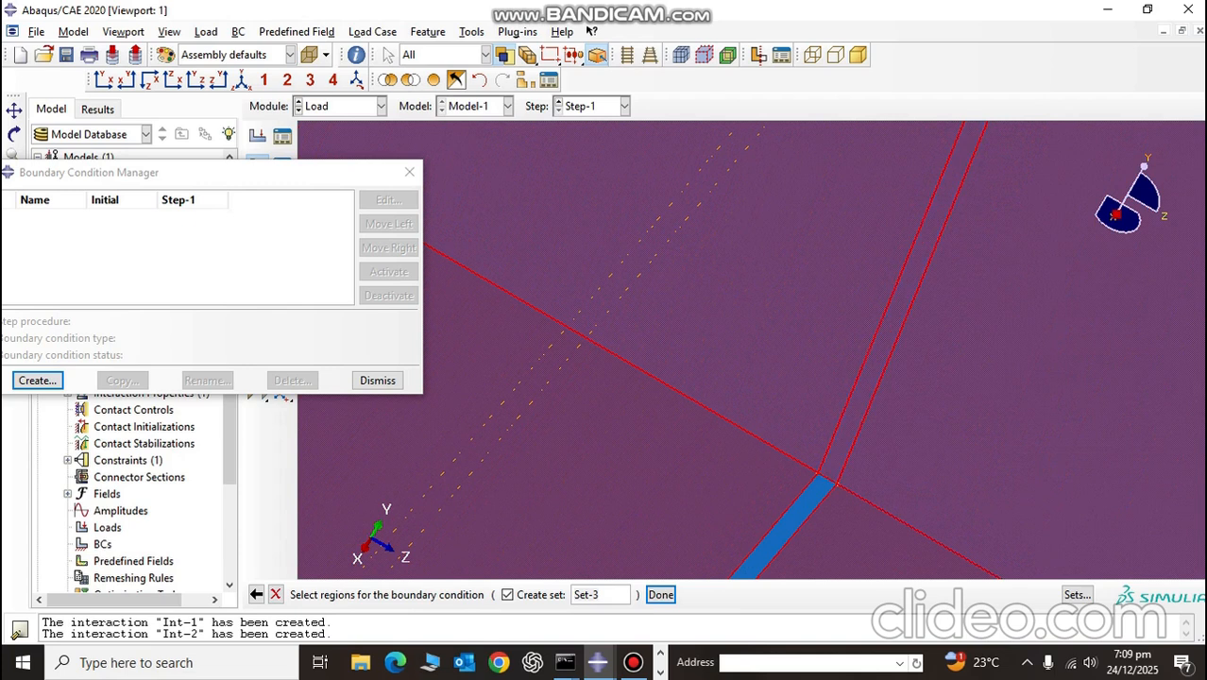
pyautogui.scroll(-3, 815, 487)
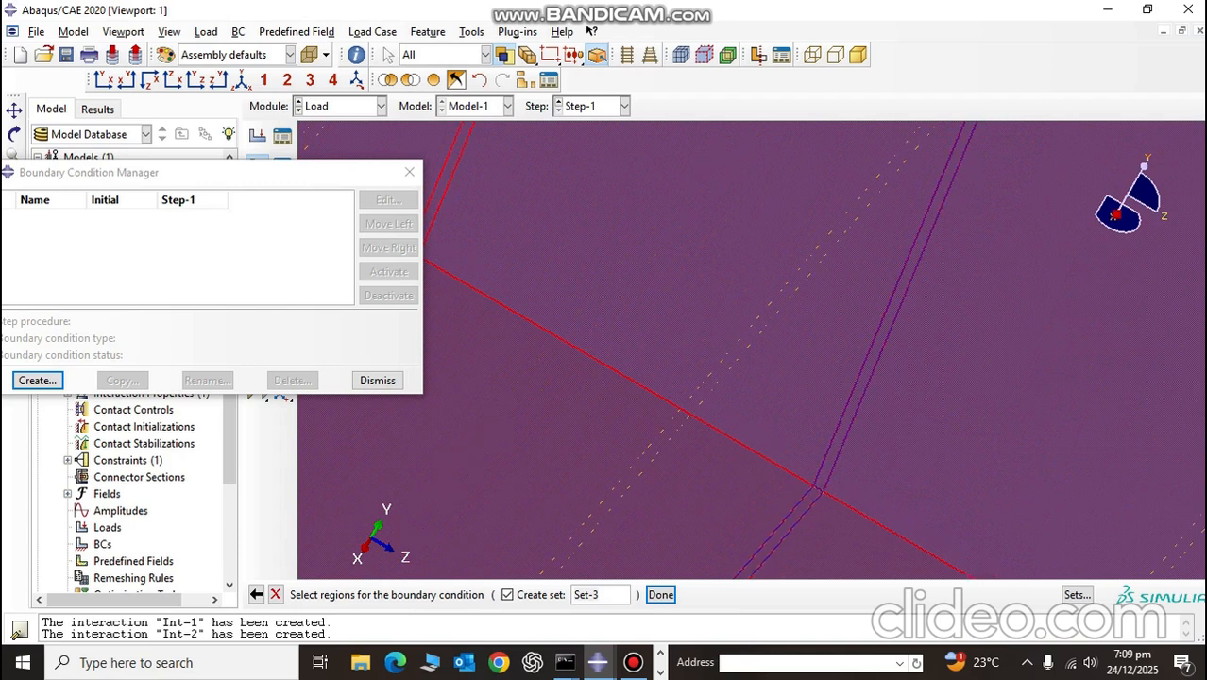
pyautogui.click(243, 81)
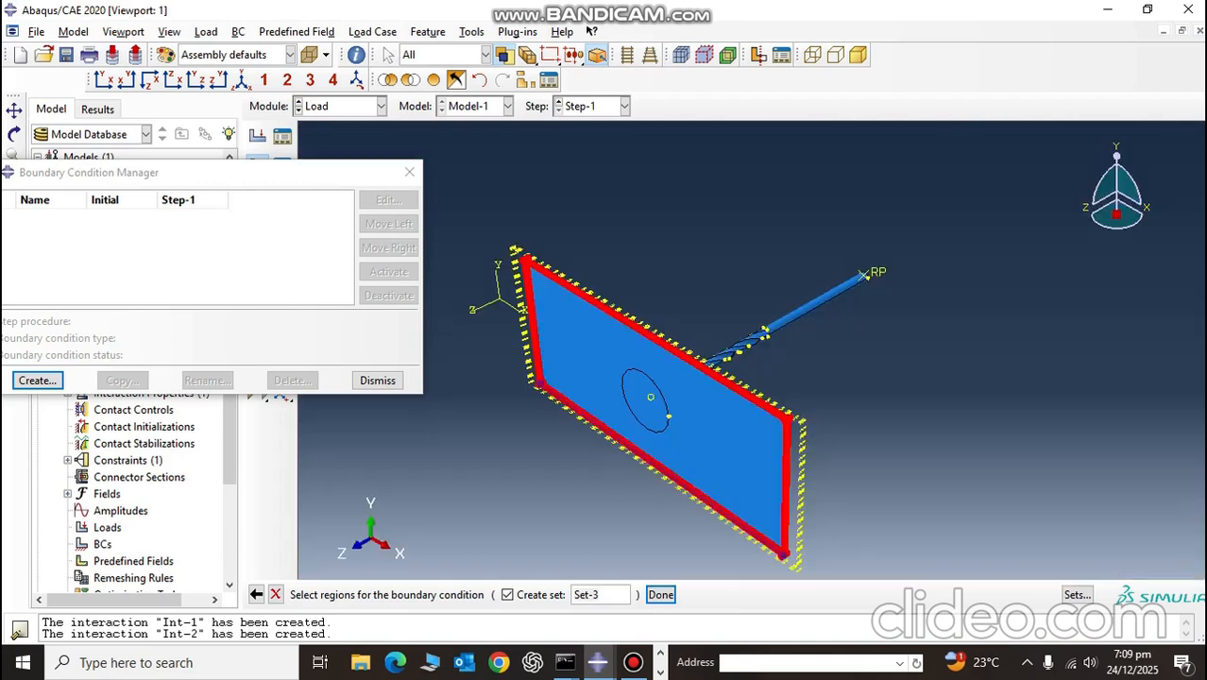
pyautogui.moveTo(909, 388); pyautogui.dragTo(864, 403)
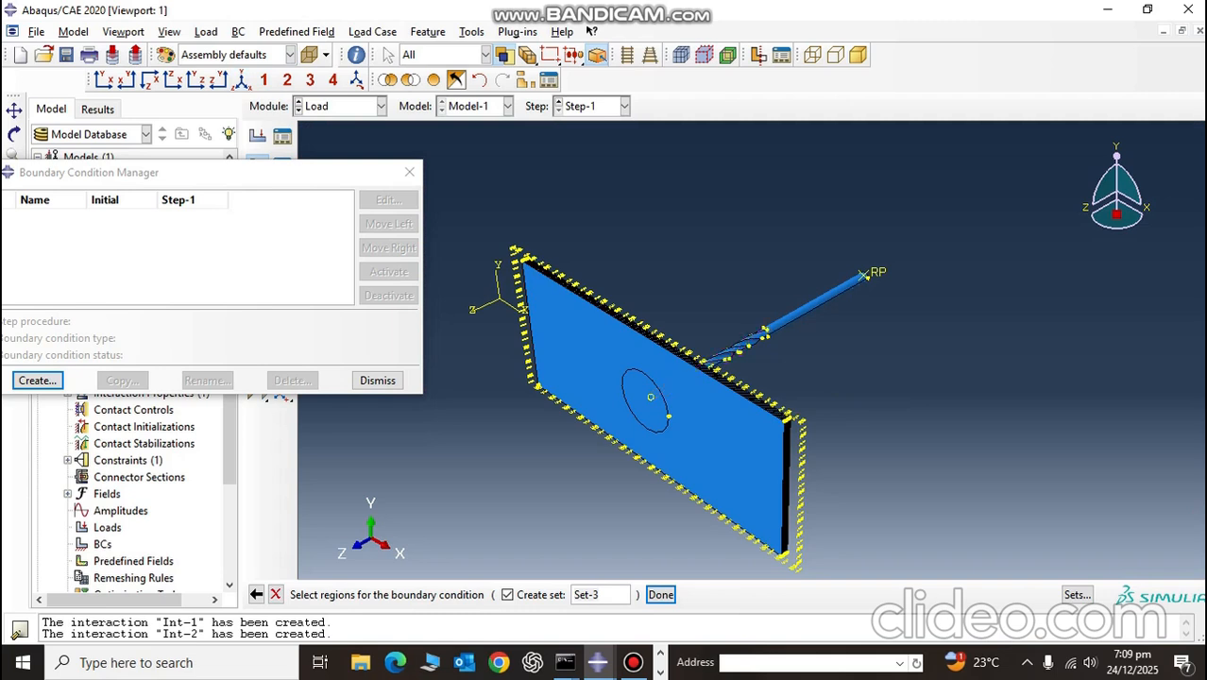
# Step: Select the upper edge faces of all seven thick plies for the boundary condition region
pyautogui.scroll(-12, 779, 422)
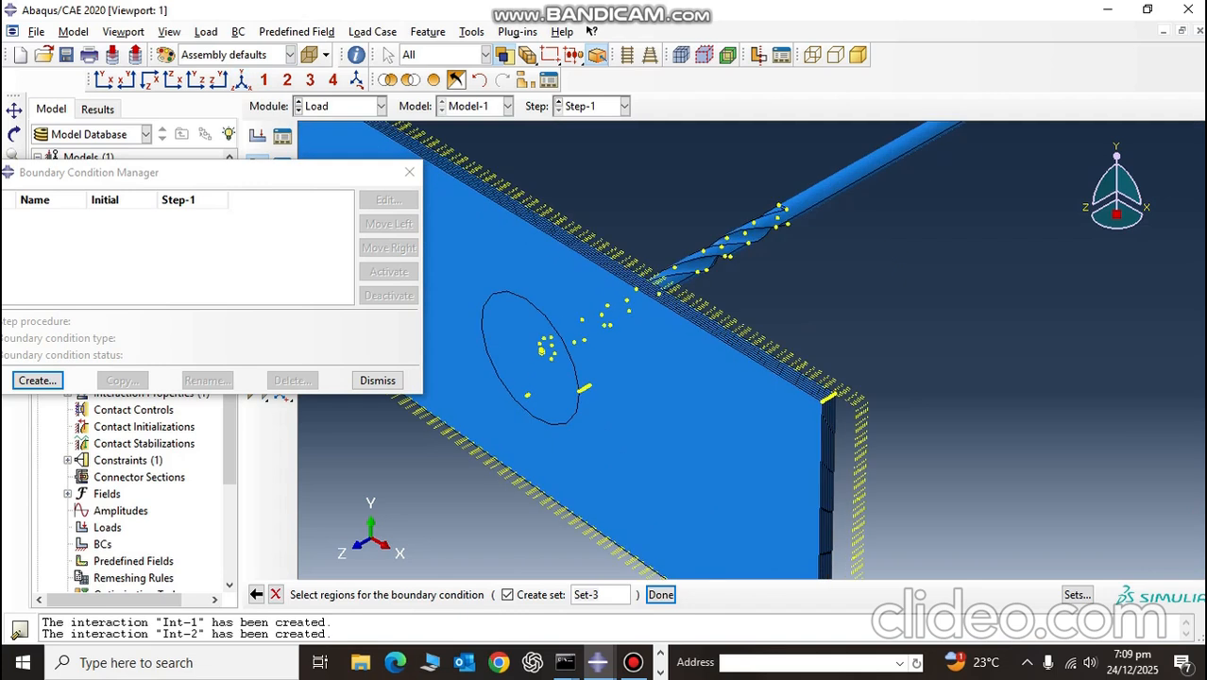
pyautogui.scroll(-5, 737, 506)
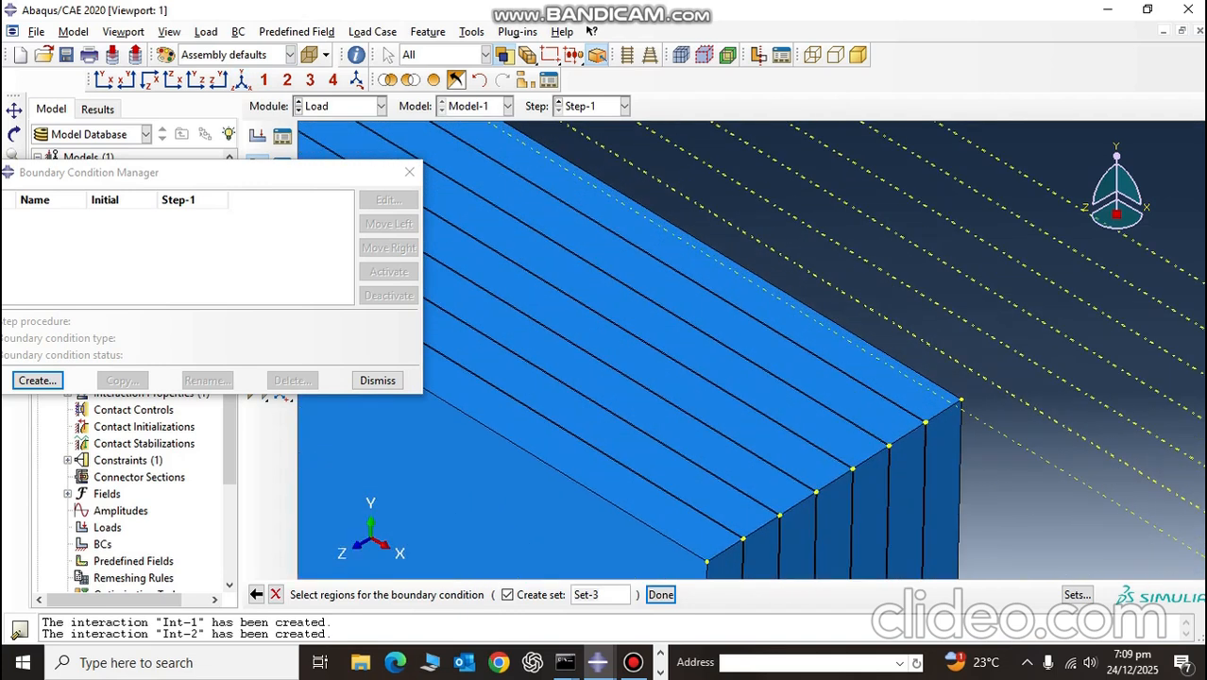
pyautogui.scroll(-6, 737, 506)
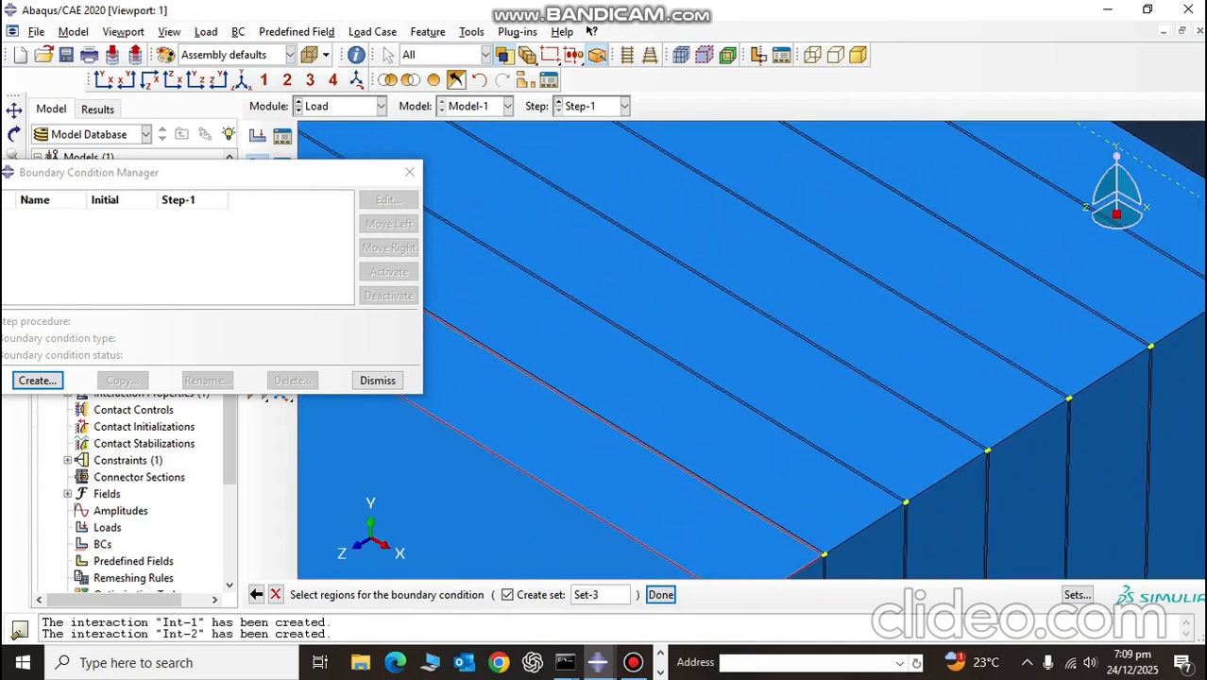
pyautogui.click(671, 496)
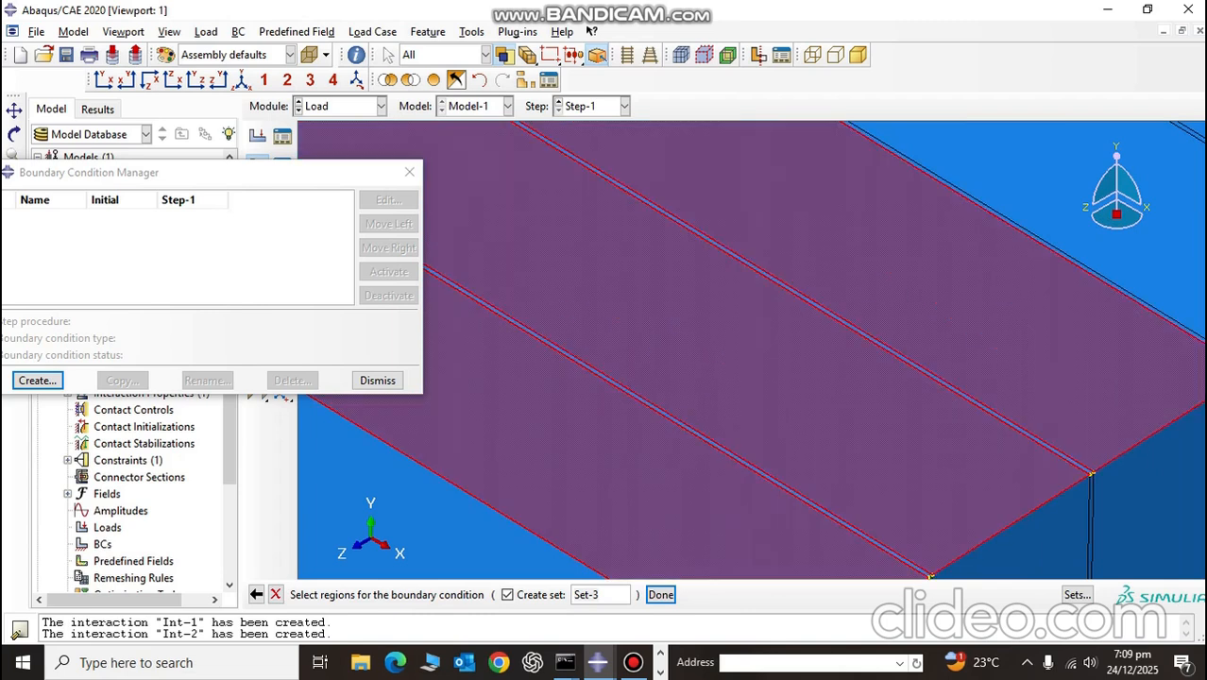
pyautogui.scroll(-4, 813, 349)
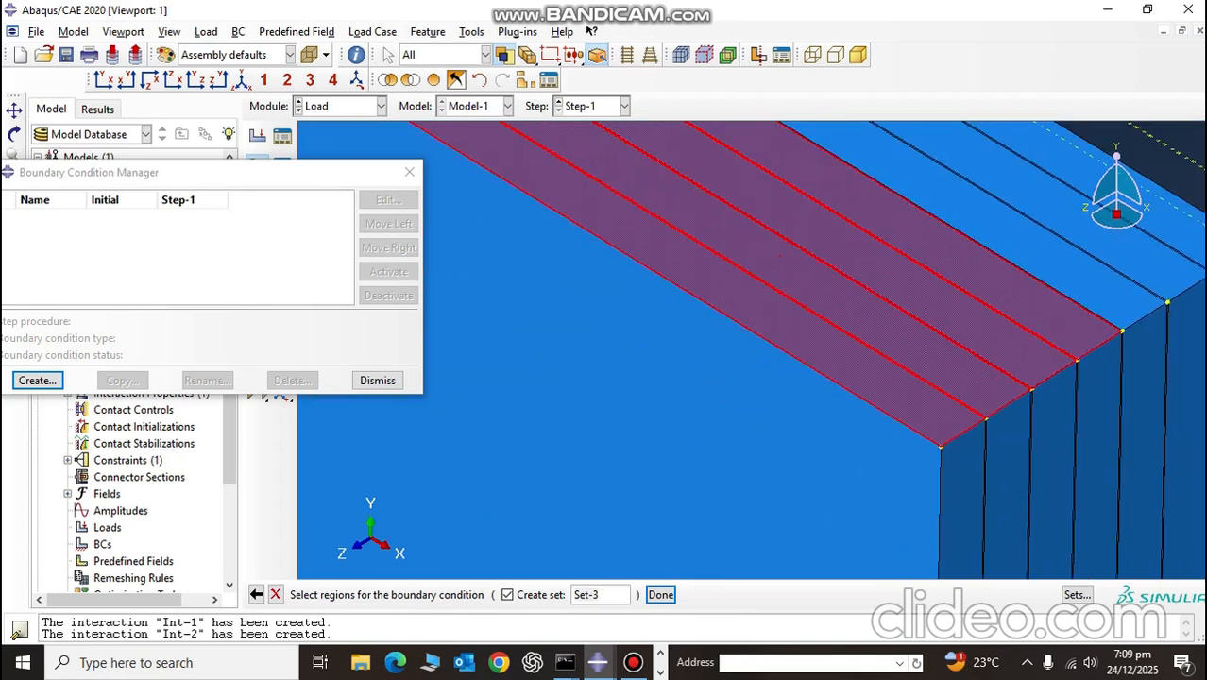
pyautogui.keyDown('shift'); pyautogui.click(982, 218); pyautogui.keyUp('shift')
pyautogui.keyDown('shift'); pyautogui.click(1030, 190); pyautogui.keyUp('shift')
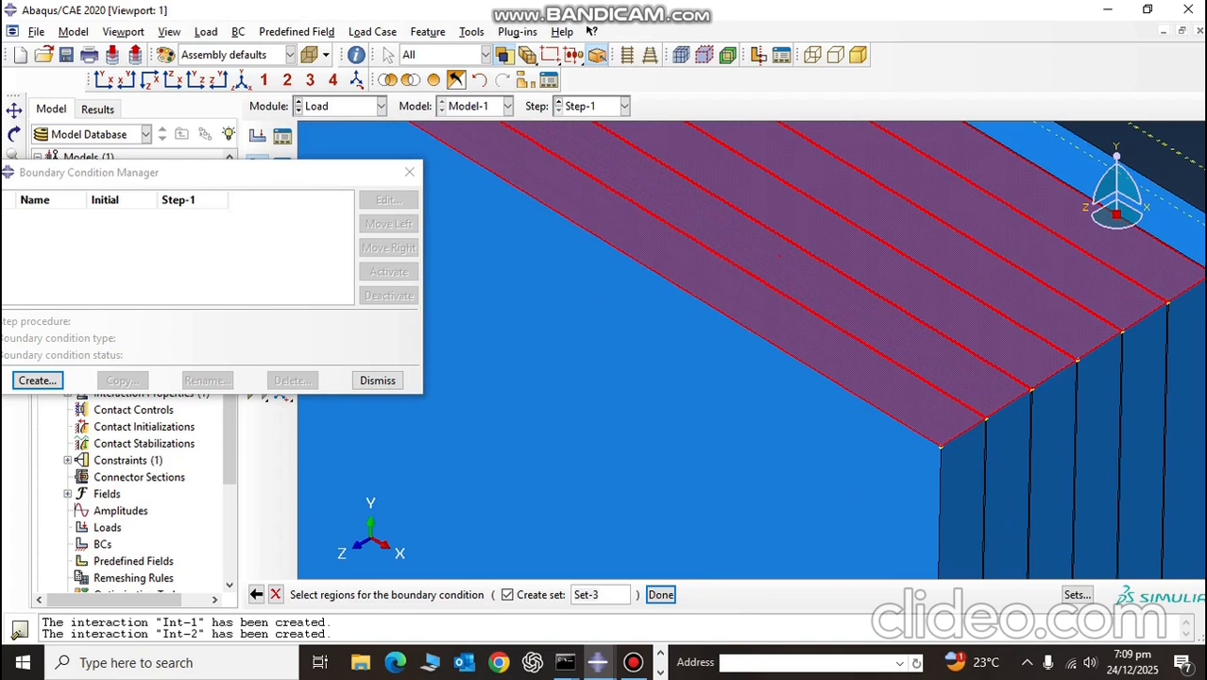
pyautogui.keyDown('shift'); pyautogui.click(1077, 161); pyautogui.keyUp('shift')
# Step: Add the positive-X end faces of the seven thick plies to the boundary condition region
pyautogui.keyDown('shift'); pyautogui.click(1187, 397); pyautogui.keyUp('shift')
pyautogui.keyDown('shift'); pyautogui.click(1144, 454); pyautogui.keyUp('shift')
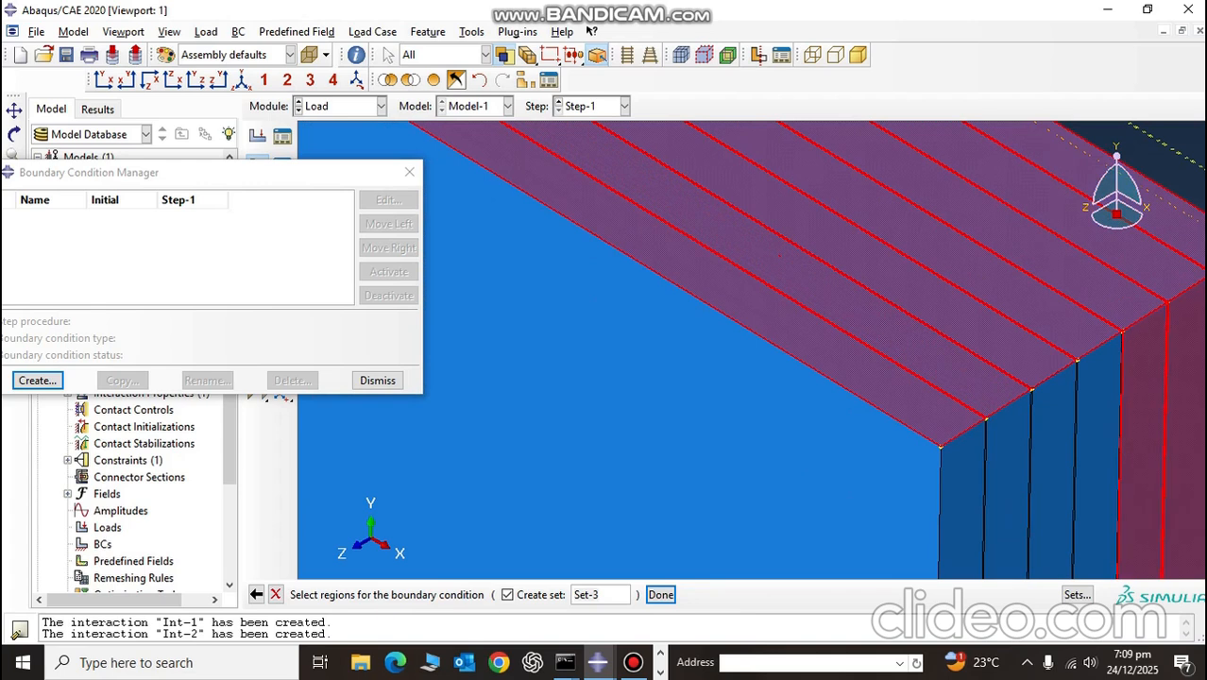
pyautogui.keyDown('shift'); pyautogui.click(1098, 463); pyautogui.keyUp('shift')
pyautogui.keyDown('shift'); pyautogui.click(1054, 477); pyautogui.keyUp('shift')
pyautogui.keyDown('shift'); pyautogui.click(1009, 491); pyautogui.keyUp('shift')
pyautogui.keyDown('shift'); pyautogui.click(964, 506); pyautogui.keyUp('shift')
pyautogui.scroll(-4, 1055, 388)
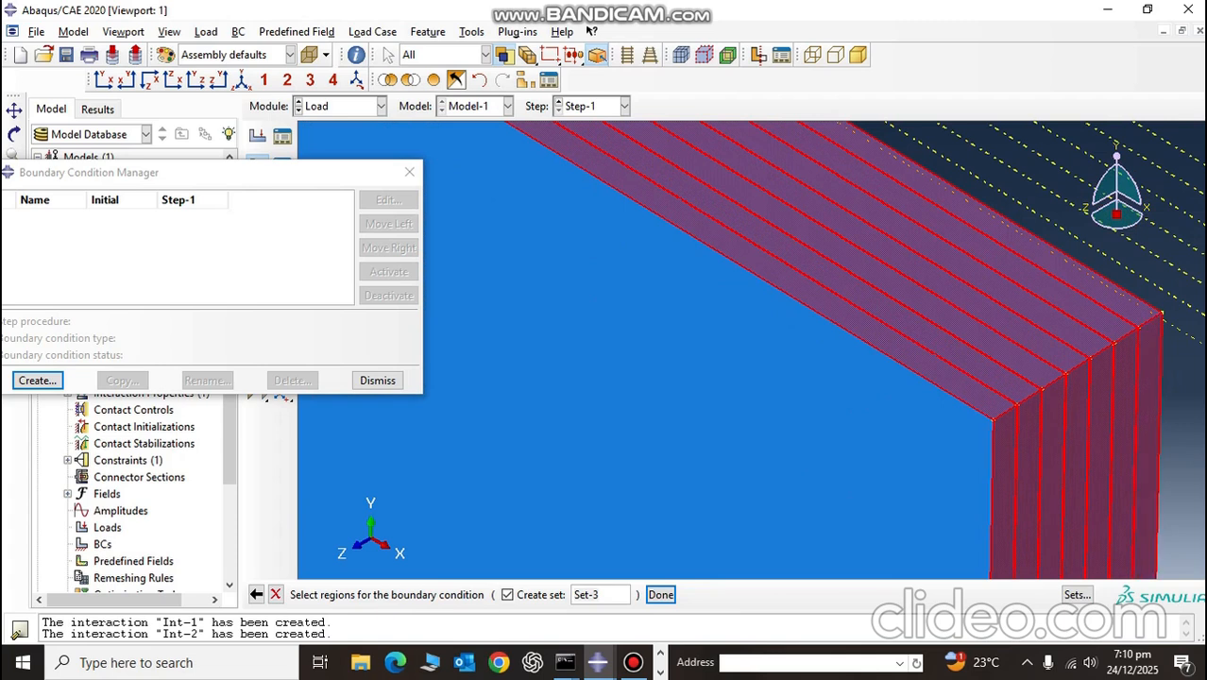
pyautogui.keyDown('shift'); pyautogui.click(1148, 425); pyautogui.keyUp('shift')
# Step: Add the upper edge and positive-X end faces of the frontmost thin interface layer to the region
pyautogui.scroll(10, 1015, 399)
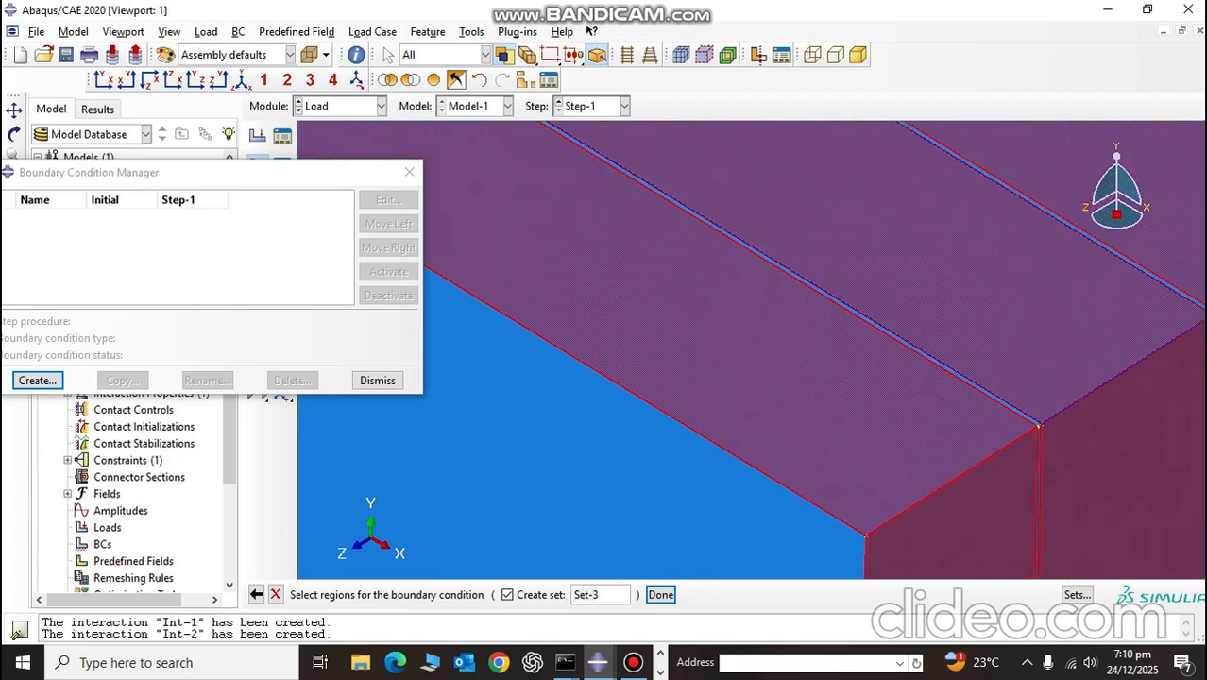
pyautogui.scroll(3, 1039, 416)
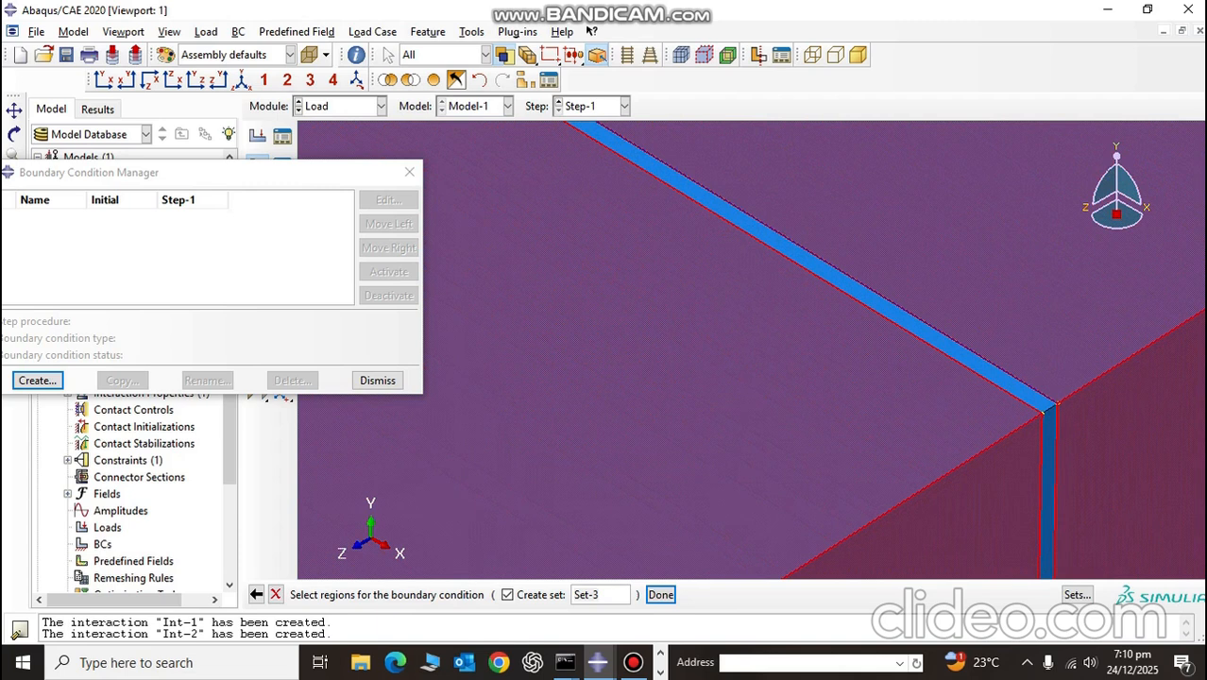
pyautogui.keyDown('shift'); pyautogui.click(1047, 407); pyautogui.keyUp('shift')
pyautogui.keyDown('shift'); pyautogui.click(1049, 451); pyautogui.keyUp('shift')
pyautogui.scroll(-3, 1049, 450)
# Step: Add the upper edge and positive-X end faces of the second and third thin interface layers from the front to the region
pyautogui.click(14, 110)
pyautogui.moveTo(756, 312); pyautogui.dragTo(641, 322)
pyautogui.moveTo(764, 455); pyautogui.dragTo(713, 453)
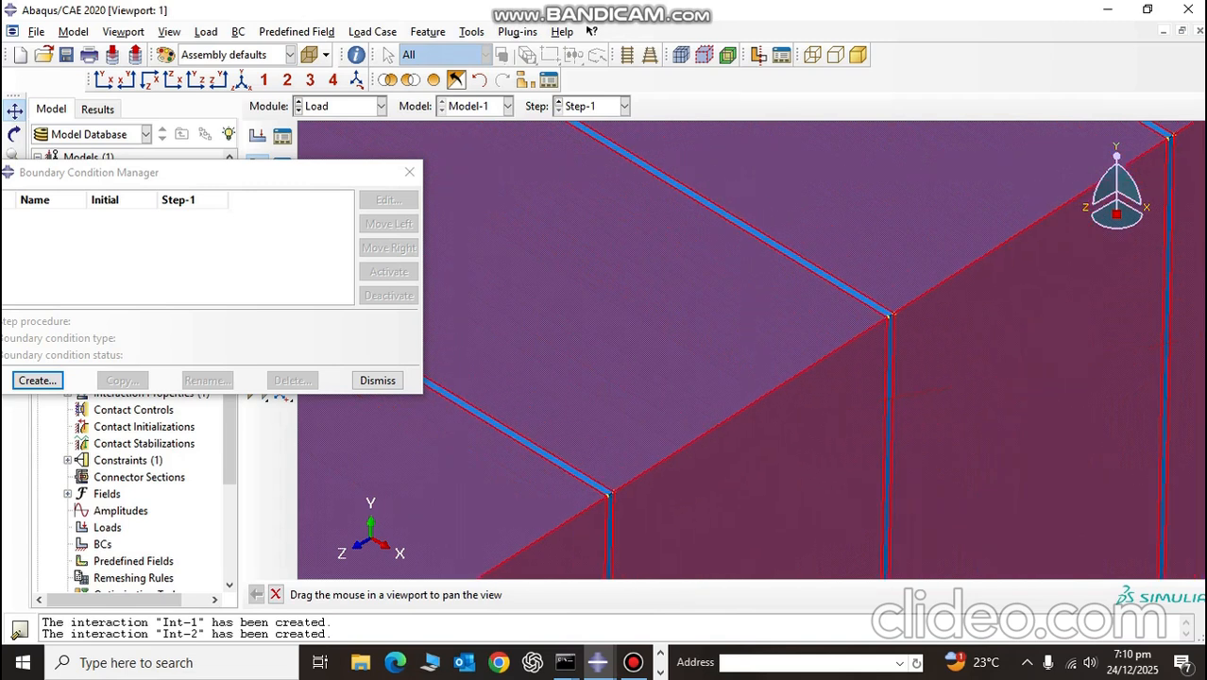
pyautogui.scroll(-4, 713, 454)
pyautogui.press('Escape')
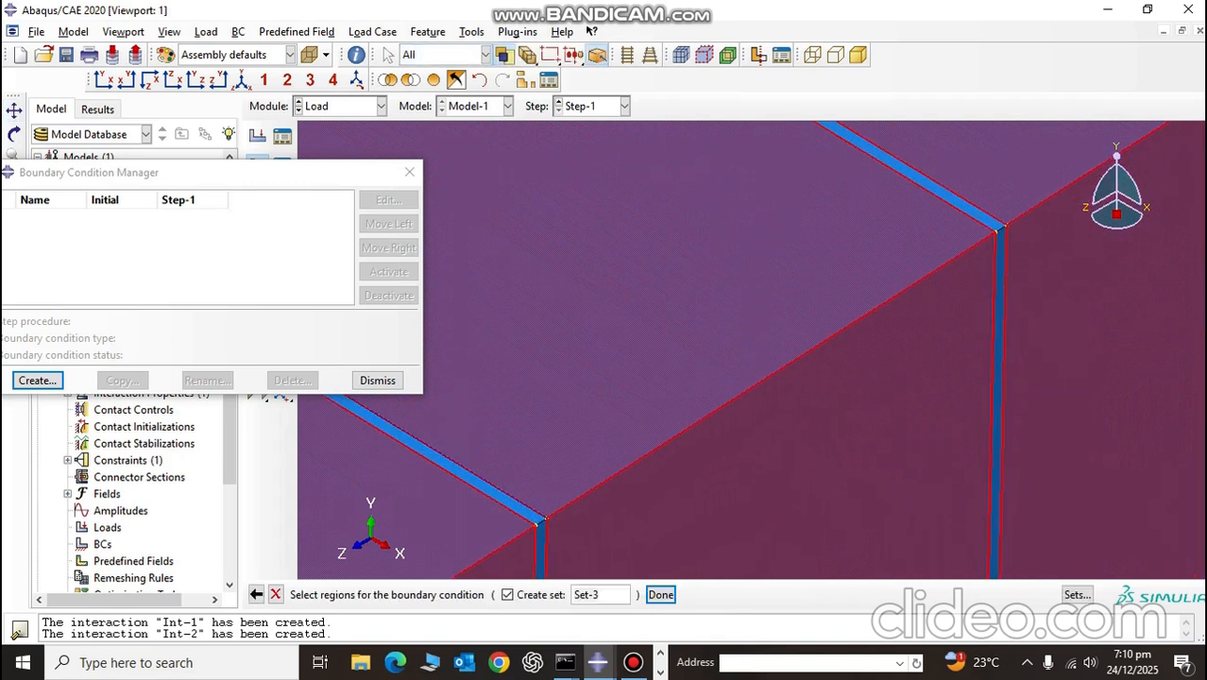
pyautogui.keyDown('shift'); pyautogui.click(444, 462); pyautogui.keyUp('shift')
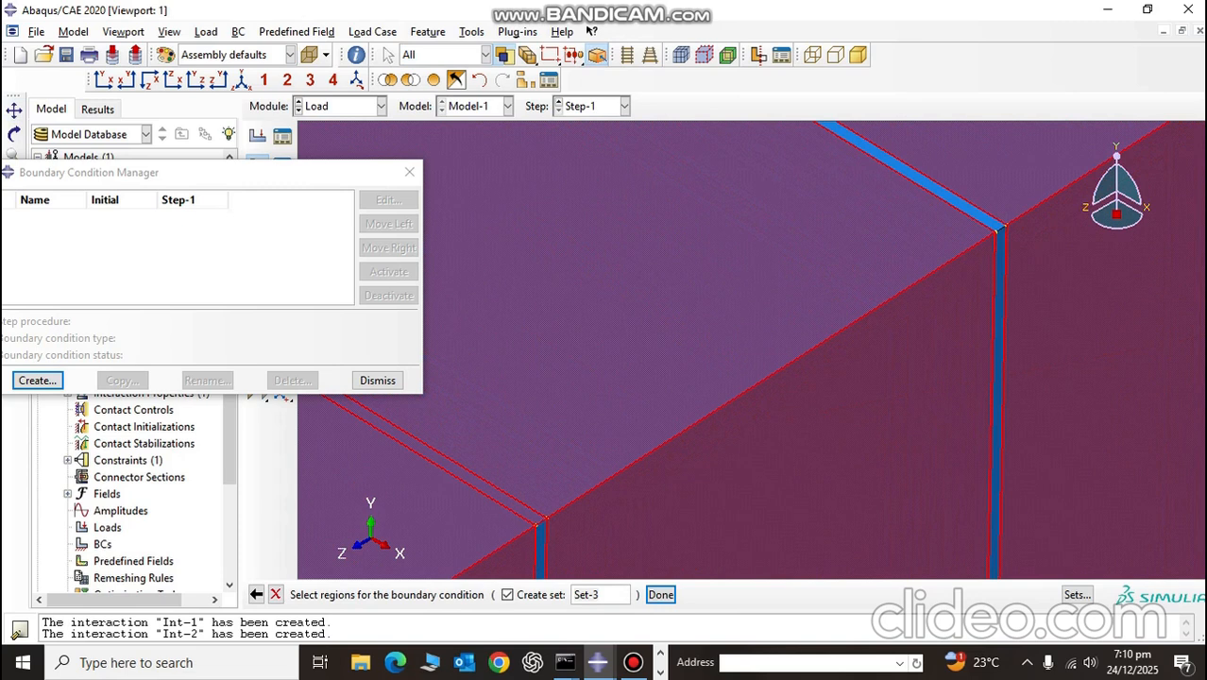
pyautogui.keyDown('shift'); pyautogui.click(541, 552); pyautogui.keyUp('shift')
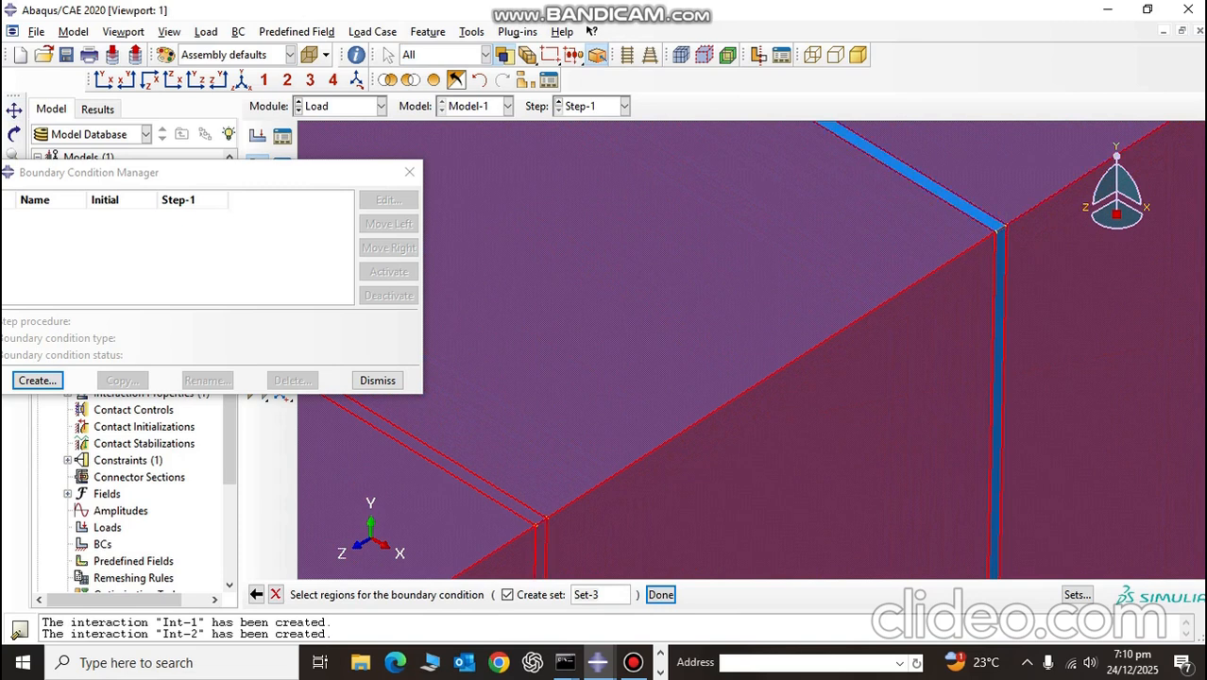
pyautogui.keyDown('shift'); pyautogui.click(979, 214); pyautogui.keyUp('shift')
pyautogui.keyDown('shift'); pyautogui.click(1001, 252); pyautogui.keyUp('shift')
# Step: Add the upper edge and positive-X end faces of the fourth and fifth thin interface layers from the front to the region
pyautogui.scroll(-3, 999, 249)
pyautogui.click(14, 111)
pyautogui.moveTo(1081, 175); pyautogui.dragTo(312, 572)
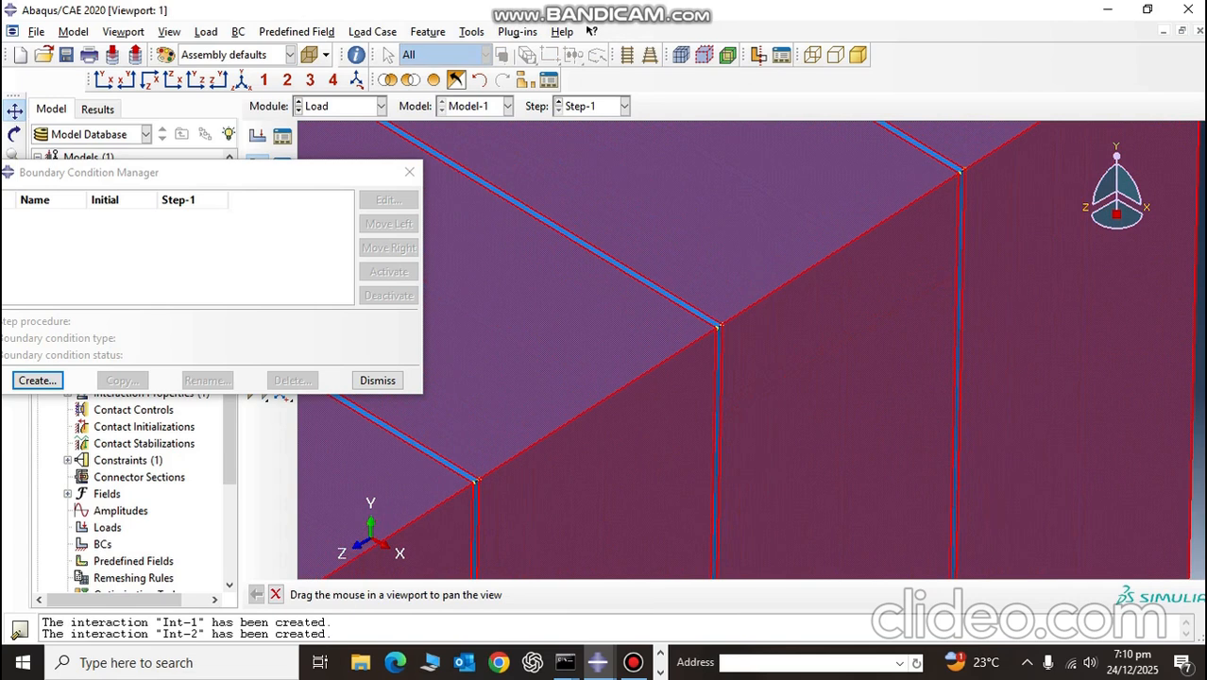
pyautogui.press('Escape')
pyautogui.scroll(-2, 489, 472)
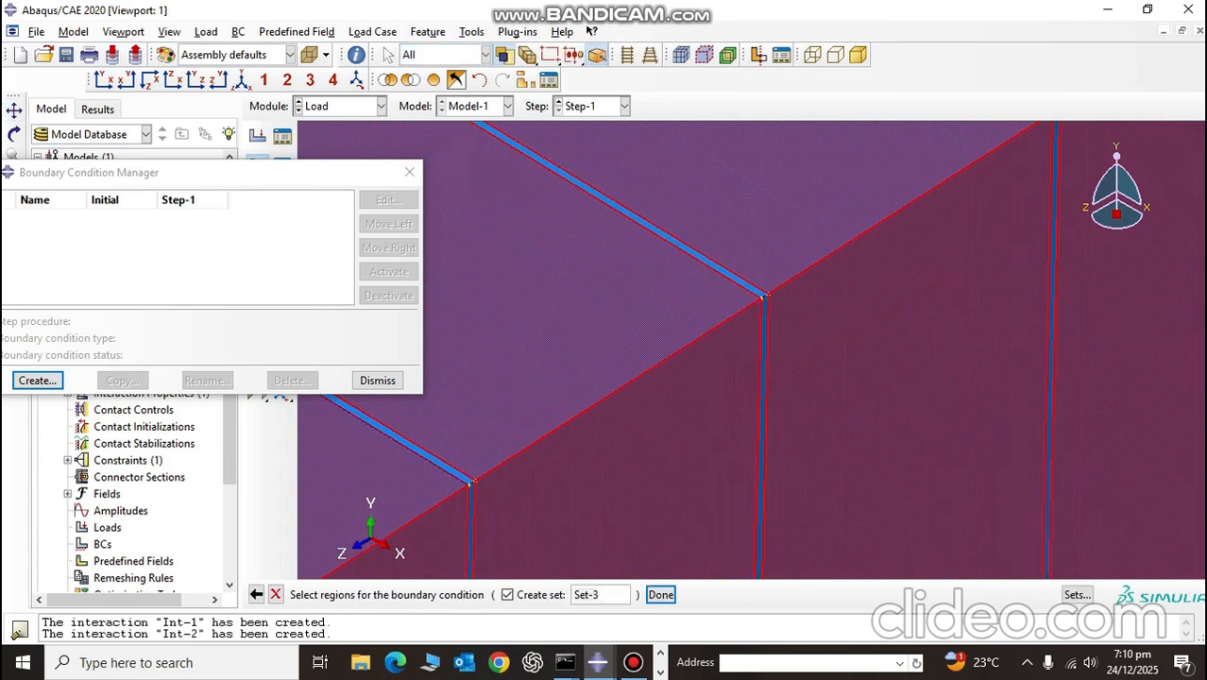
pyautogui.scroll(-4, 463, 484)
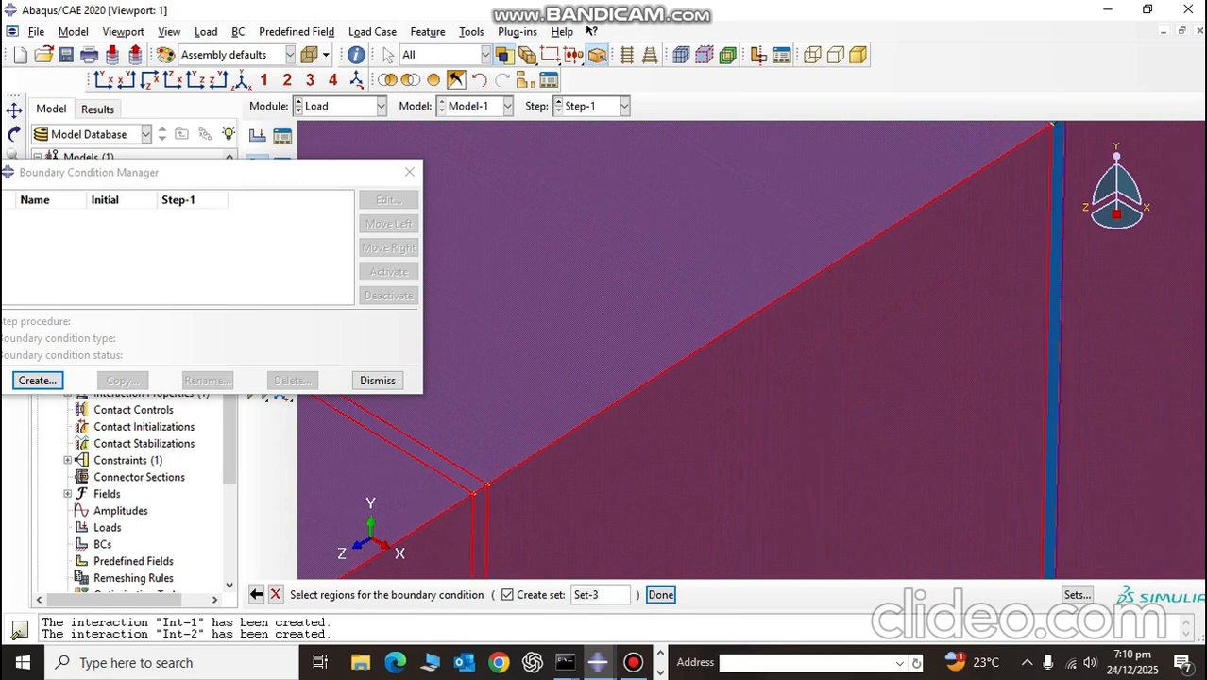
pyautogui.keyDown('shift'); pyautogui.click(1056, 210); pyautogui.keyUp('shift')
pyautogui.scroll(7, 1057, 210)
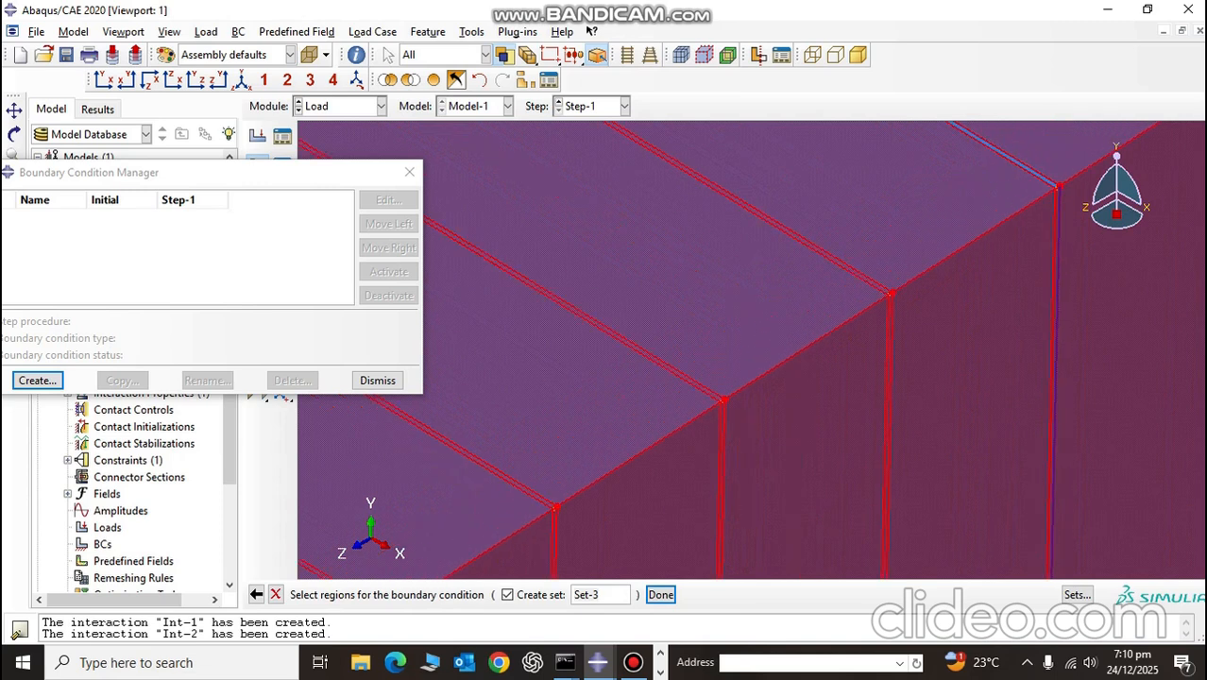
pyautogui.scroll(-2, 1178, 130)
pyautogui.scroll(-5, 1179, 131)
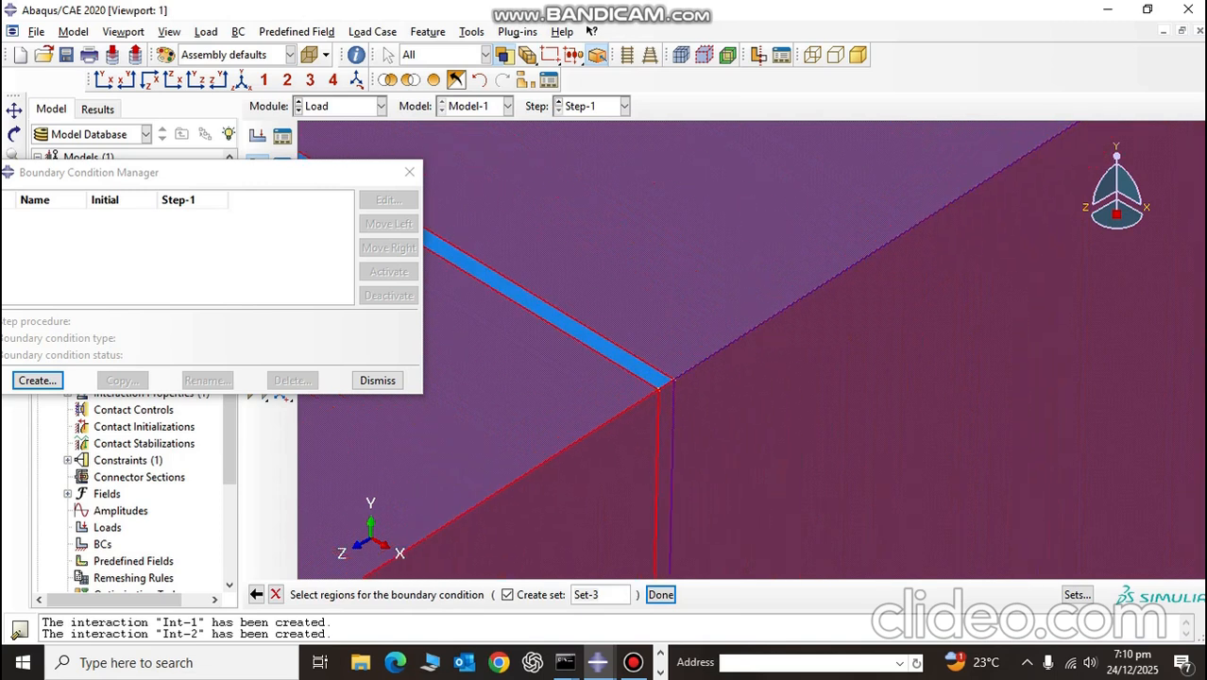
pyautogui.scroll(5, 1178, 131)
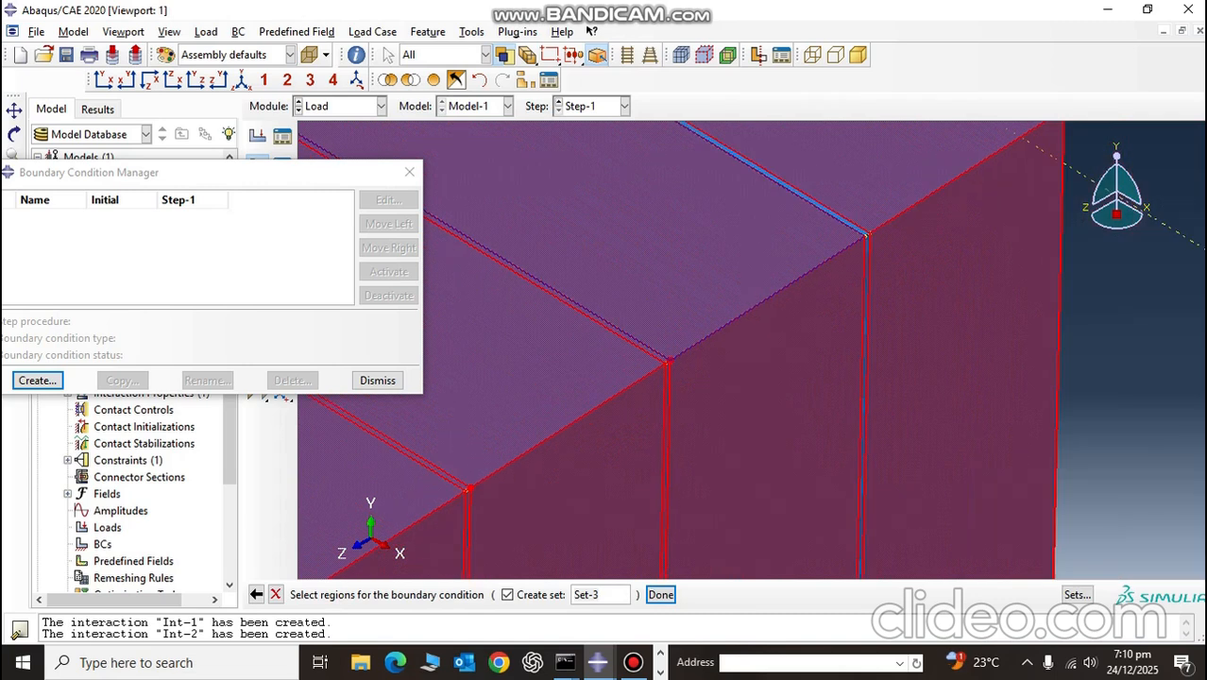
# Step: Add the upper edge and positive-X end faces of the sixth thin interface layer from the front to the region
pyautogui.scroll(-5, 1178, 131)
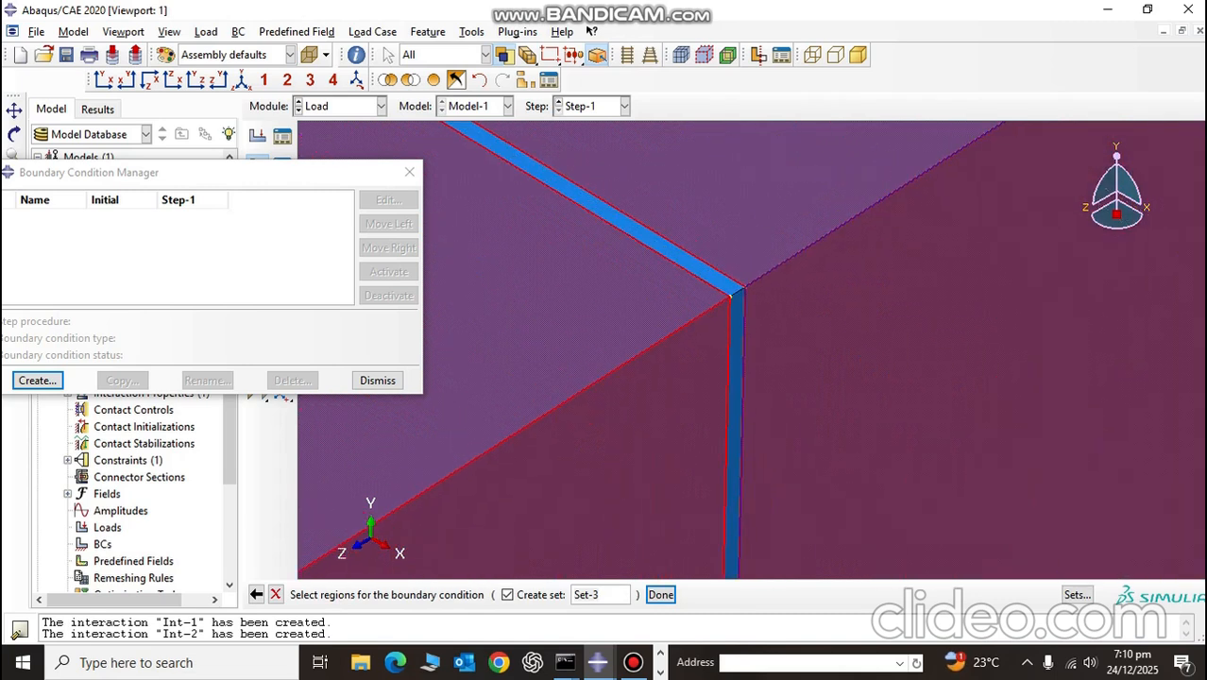
pyautogui.keyDown('shift'); pyautogui.click(734, 444); pyautogui.keyUp('shift')
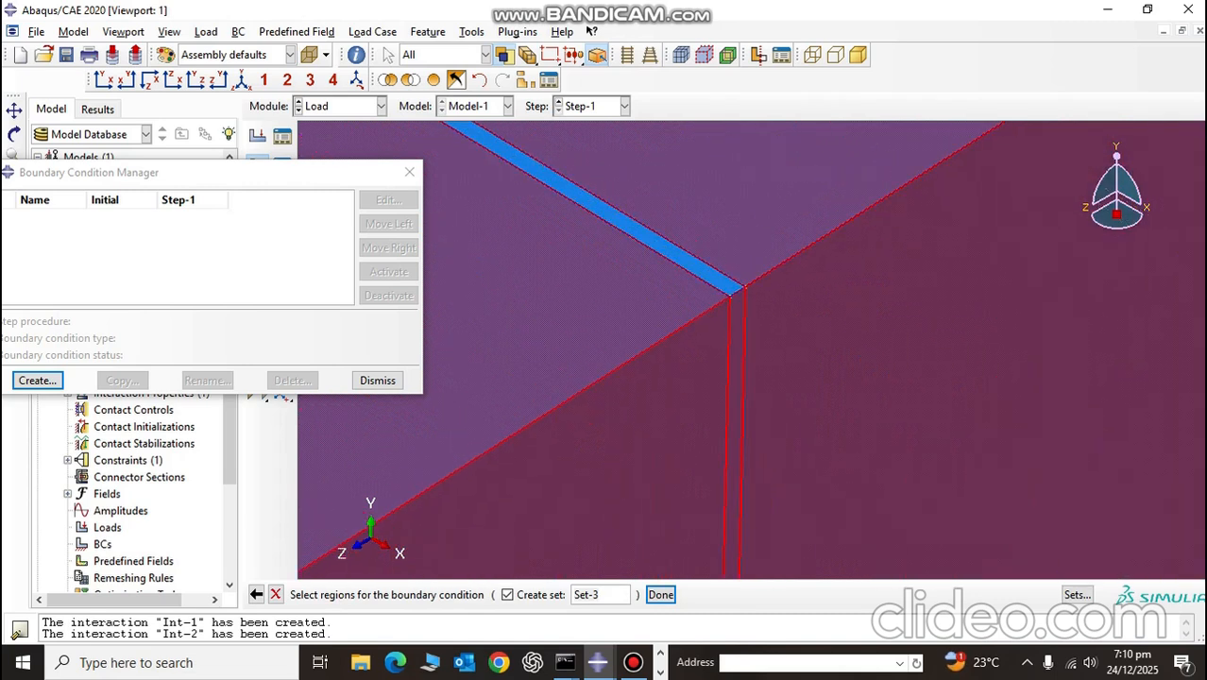
pyautogui.scroll(5, 694, 284)
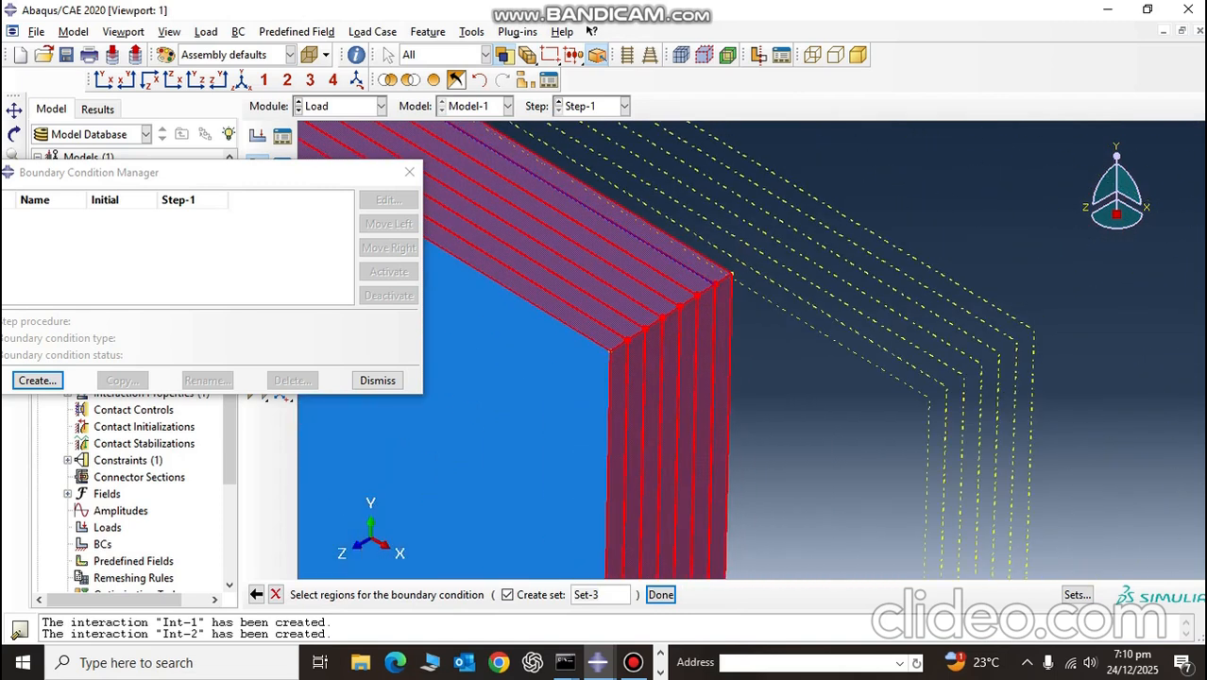
# Step: Add the negative-X end faces of the four front thick plies to the boundary condition region
pyautogui.scroll(4, 703, 284)
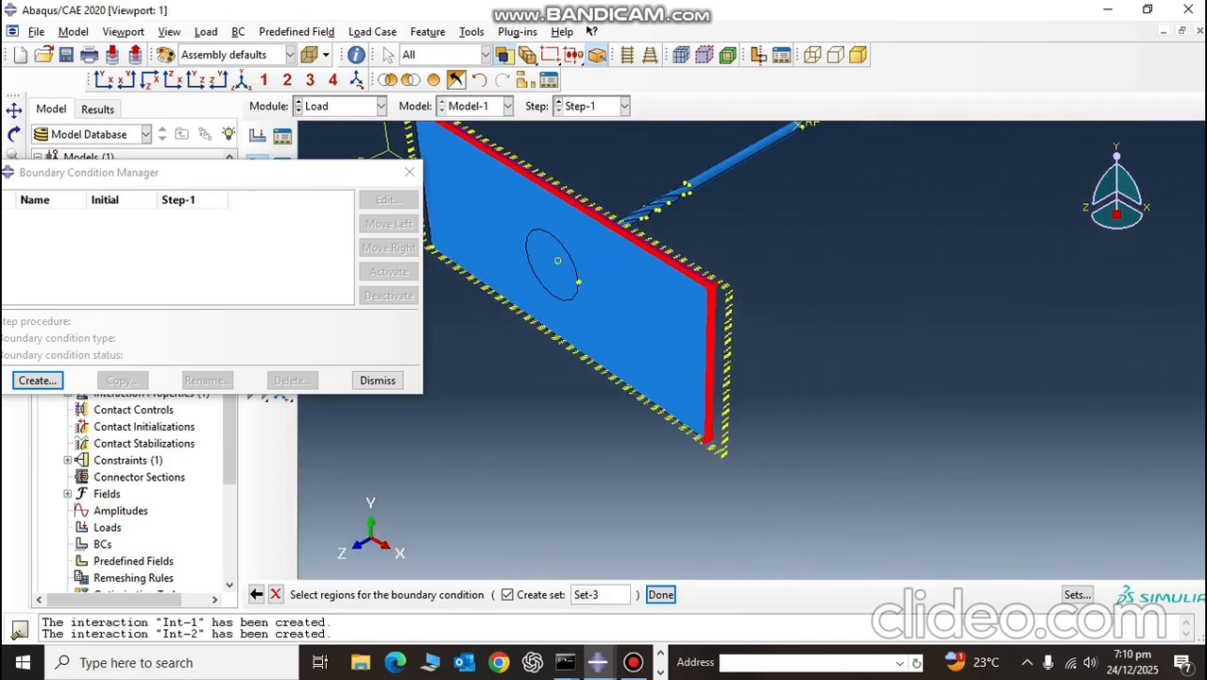
pyautogui.keyDown('ctrl'); pyautogui.keyDown('alt'); pyautogui.moveTo(577, 366); pyautogui.dragTo(894, 334); pyautogui.keyUp('alt'); pyautogui.keyUp('ctrl')
pyautogui.scroll(-12, 1000, 205)
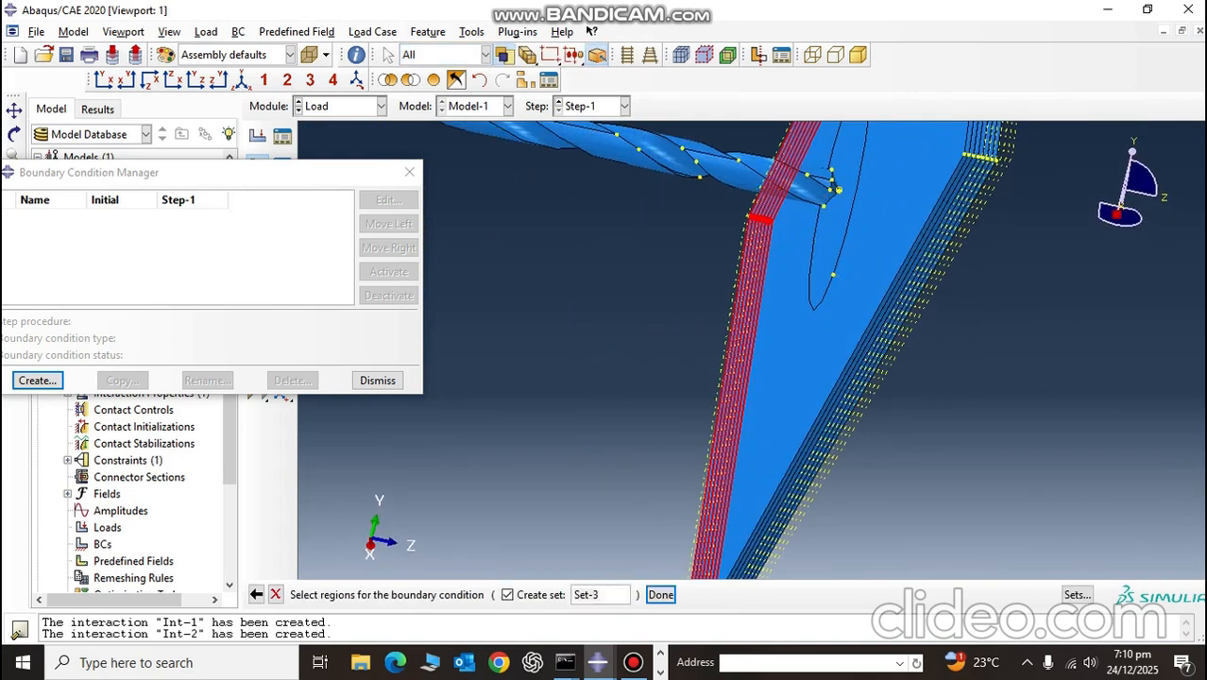
pyautogui.scroll(-7, 1000, 240)
pyautogui.scroll(4, 1001, 239)
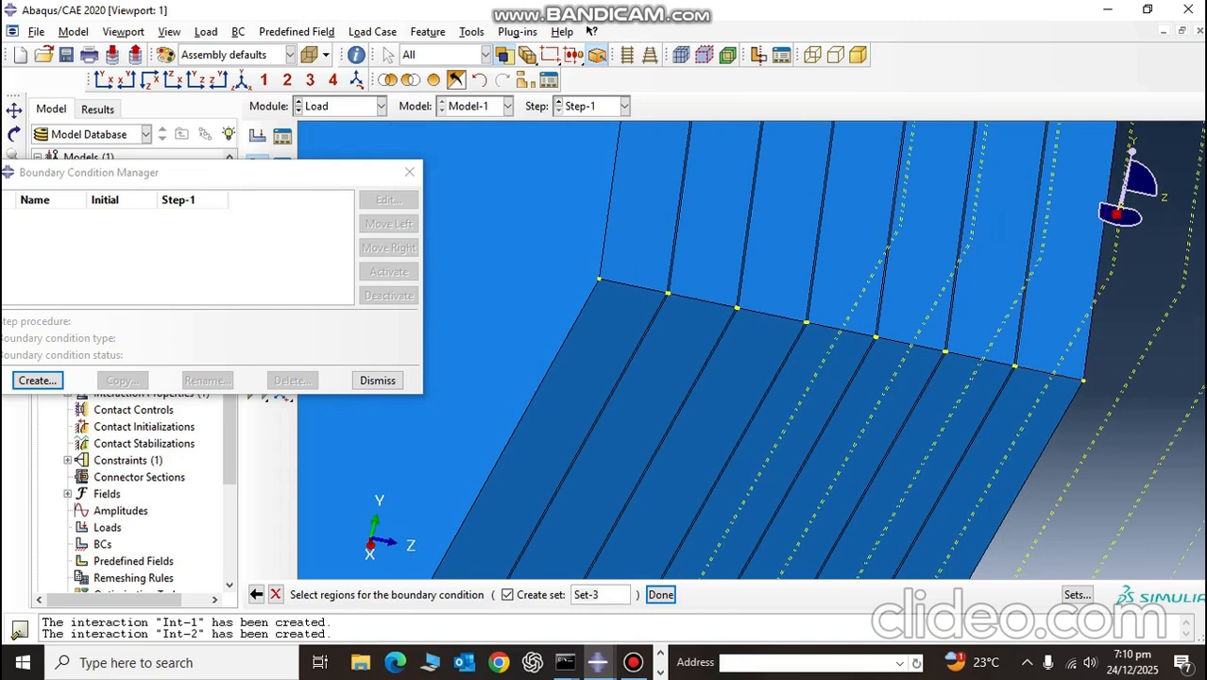
pyautogui.click(1065, 251)
pyautogui.keyDown('shift'); pyautogui.click(998, 245); pyautogui.keyUp('shift')
pyautogui.keyDown('shift'); pyautogui.click(929, 242); pyautogui.keyUp('shift')
pyautogui.keyDown('shift'); pyautogui.click(854, 240); pyautogui.keyUp('shift')
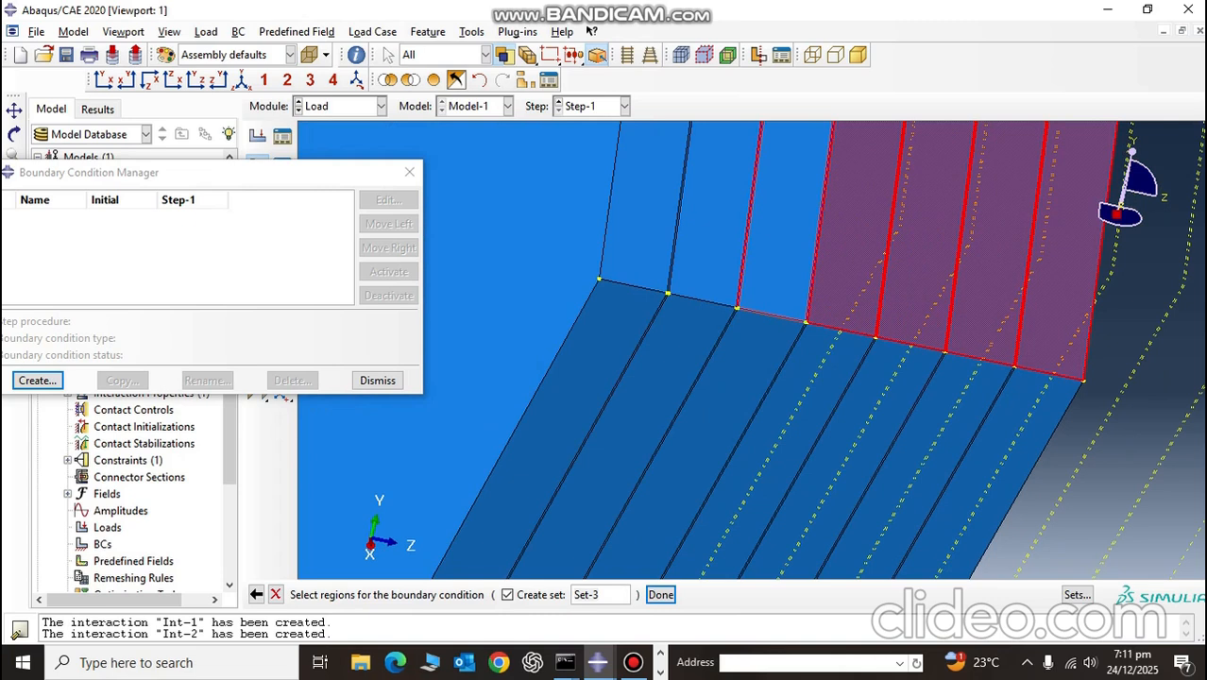
# Step: Add the negative-X end faces of the fifth and sixth thick plies from the front, then cancel the region selection
pyautogui.scroll(10, 758, 290)
pyautogui.scroll(5, 605, 326)
pyautogui.scroll(-2, 605, 326)
pyautogui.scroll(2, 600, 326)
pyautogui.scroll(-6, 595, 326)
pyautogui.scroll(-4, 812, 312)
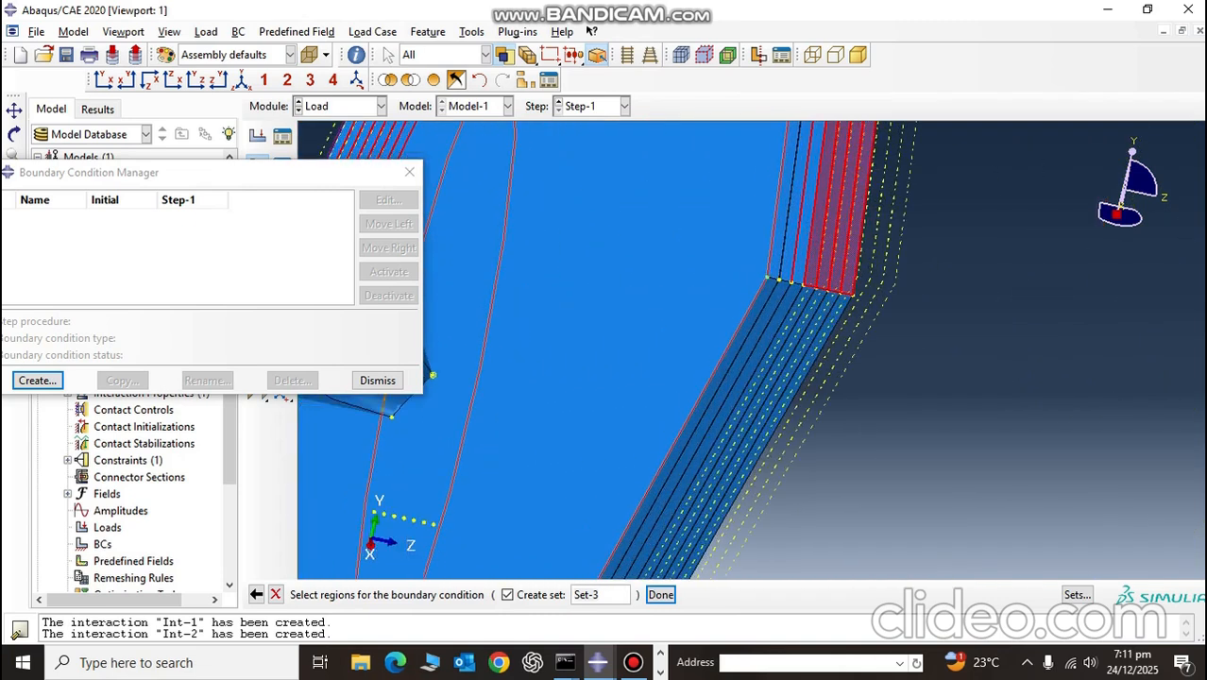
pyautogui.scroll(-5, 803, 267)
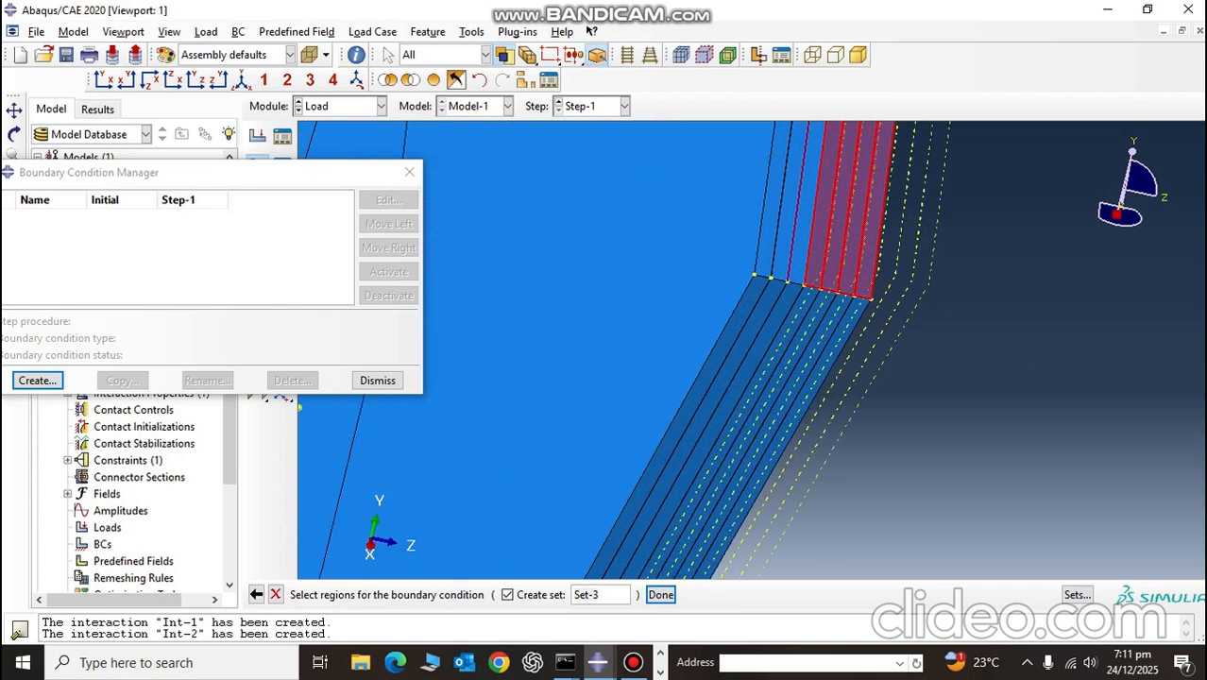
pyautogui.keyDown('shift'); pyautogui.click(797, 266); pyautogui.keyUp('shift')
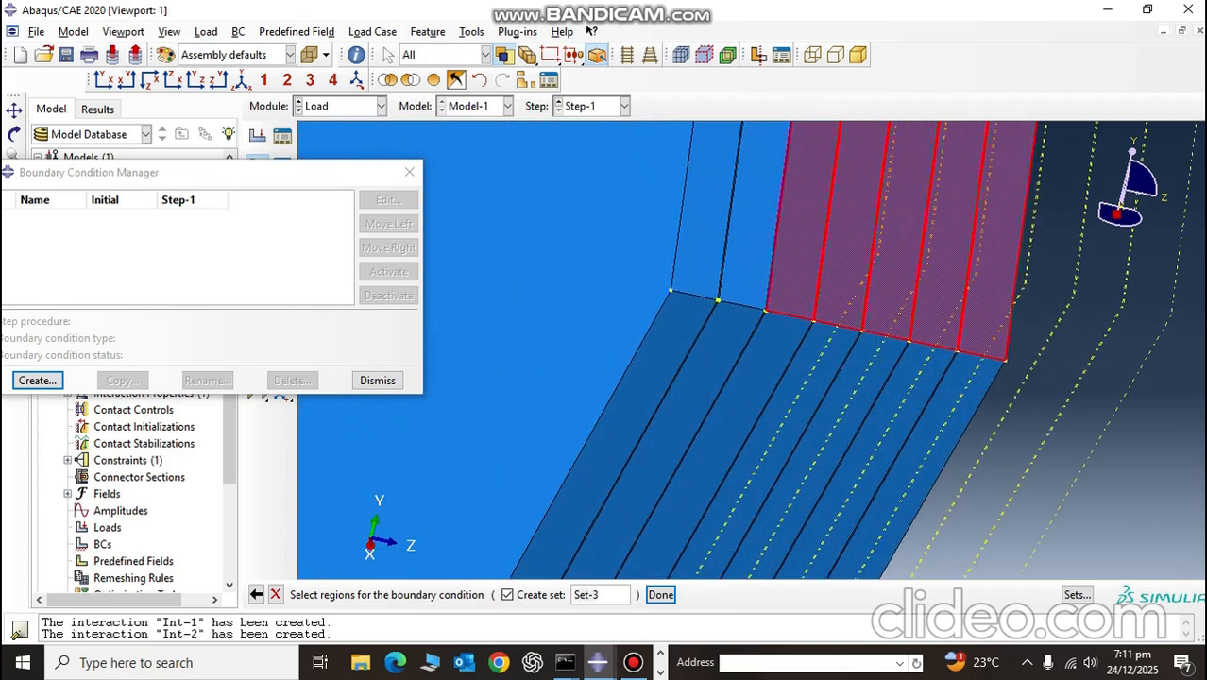
pyautogui.keyDown('shift'); pyautogui.click(747, 266); pyautogui.keyUp('shift')
pyautogui.scroll(-6, 784, 286)
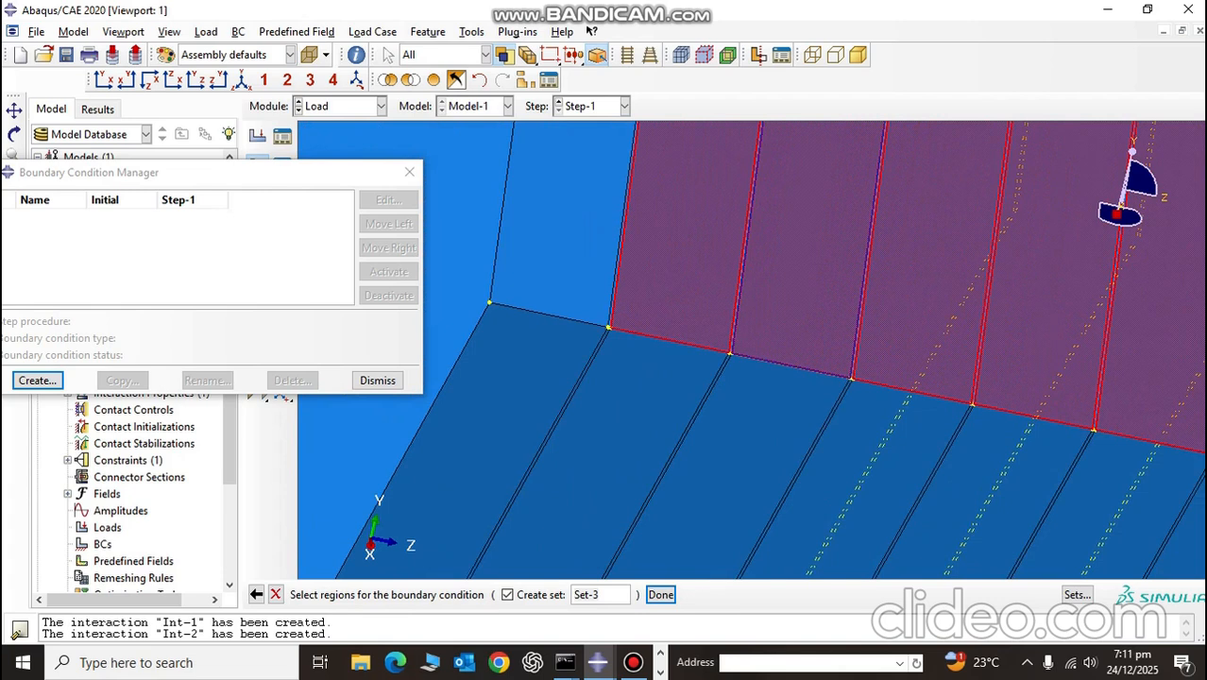
pyautogui.press('Escape')
pyautogui.scroll(4, 741, 300)
pyautogui.scroll(6, 741, 299)
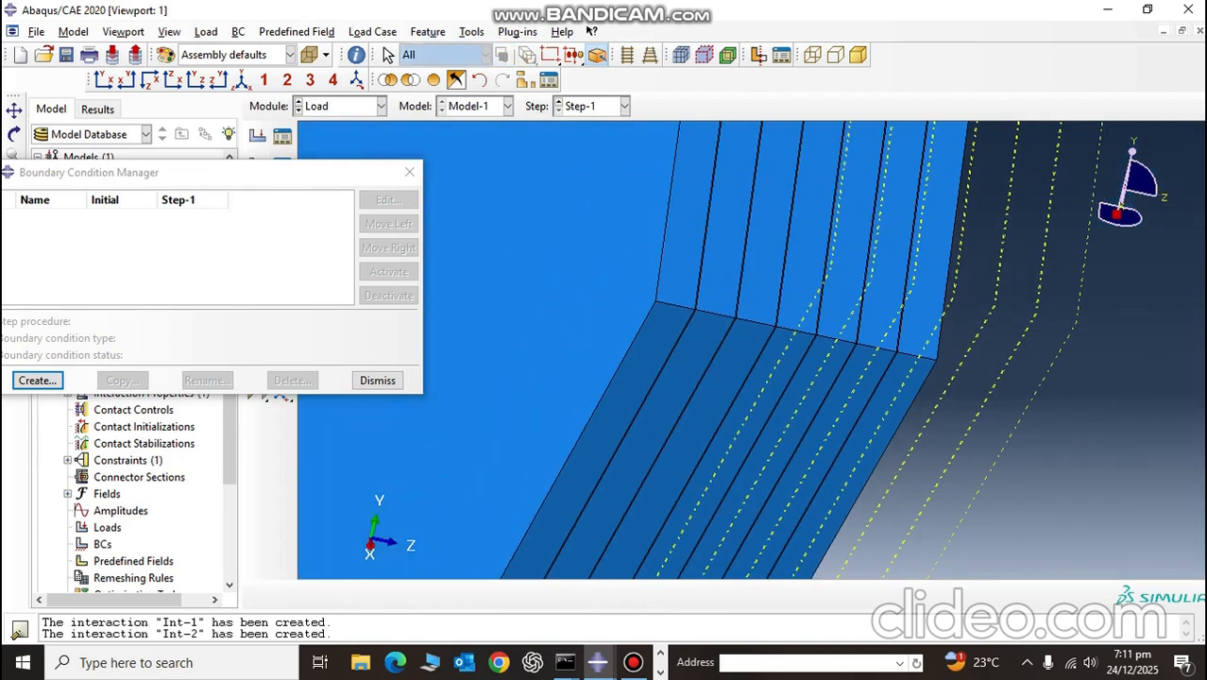
pyautogui.click(633, 664)
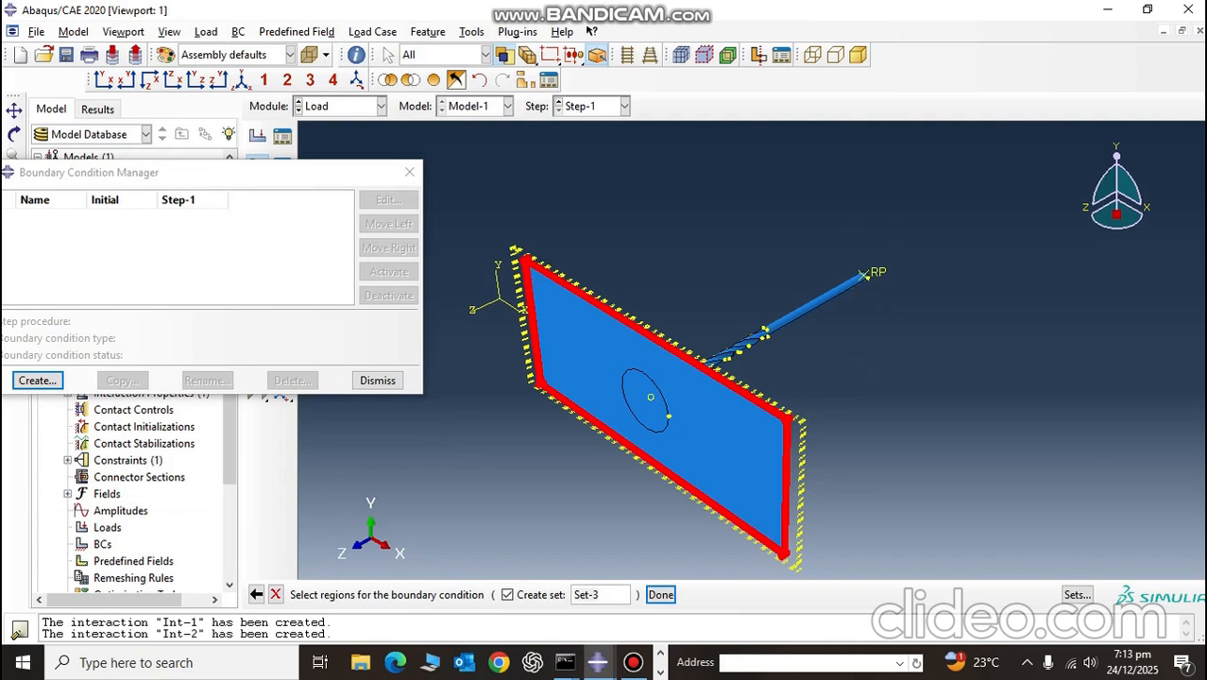
pyautogui.click(633, 663)
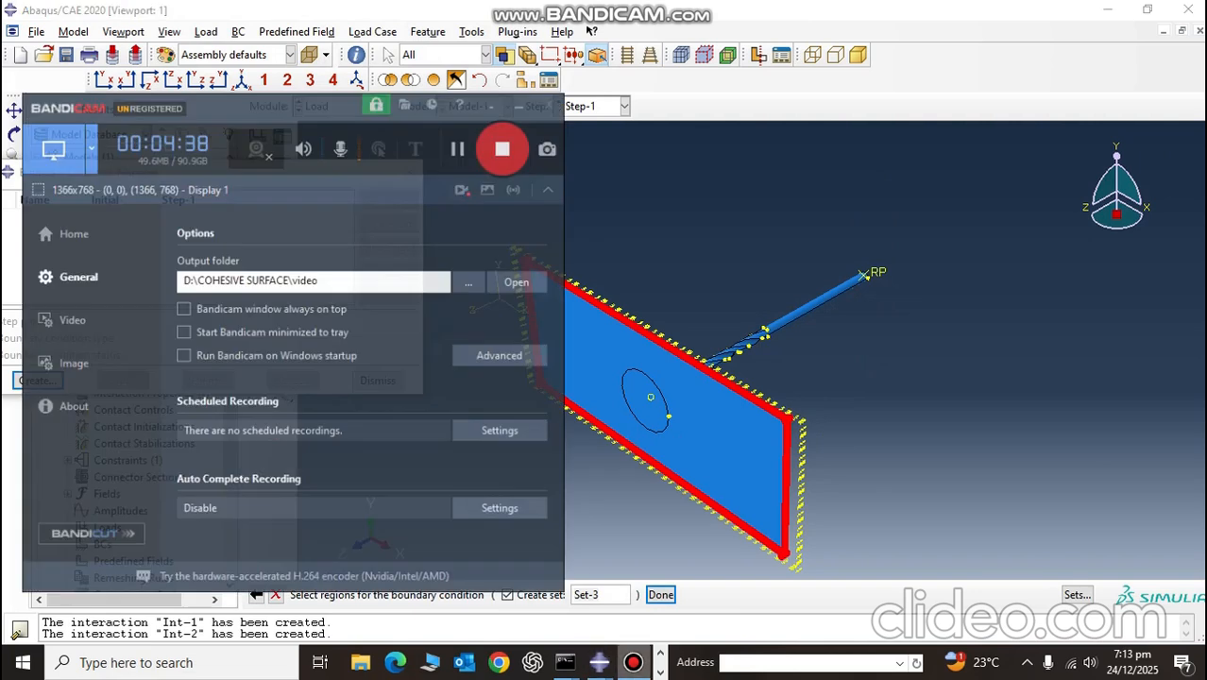
pyautogui.click(514, 88)
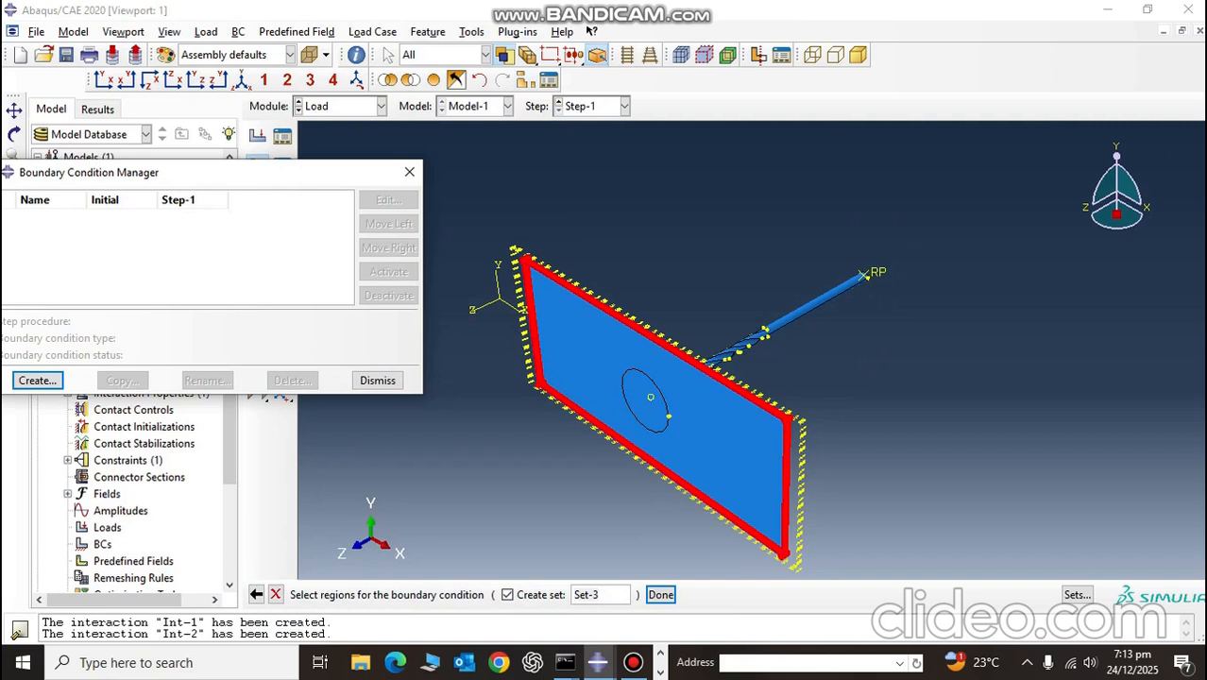
# Step: Restrict the selection to faces, add the plate's front face to the BC-1 region, and apply an Encastre condition to it
pyautogui.click(485, 54)
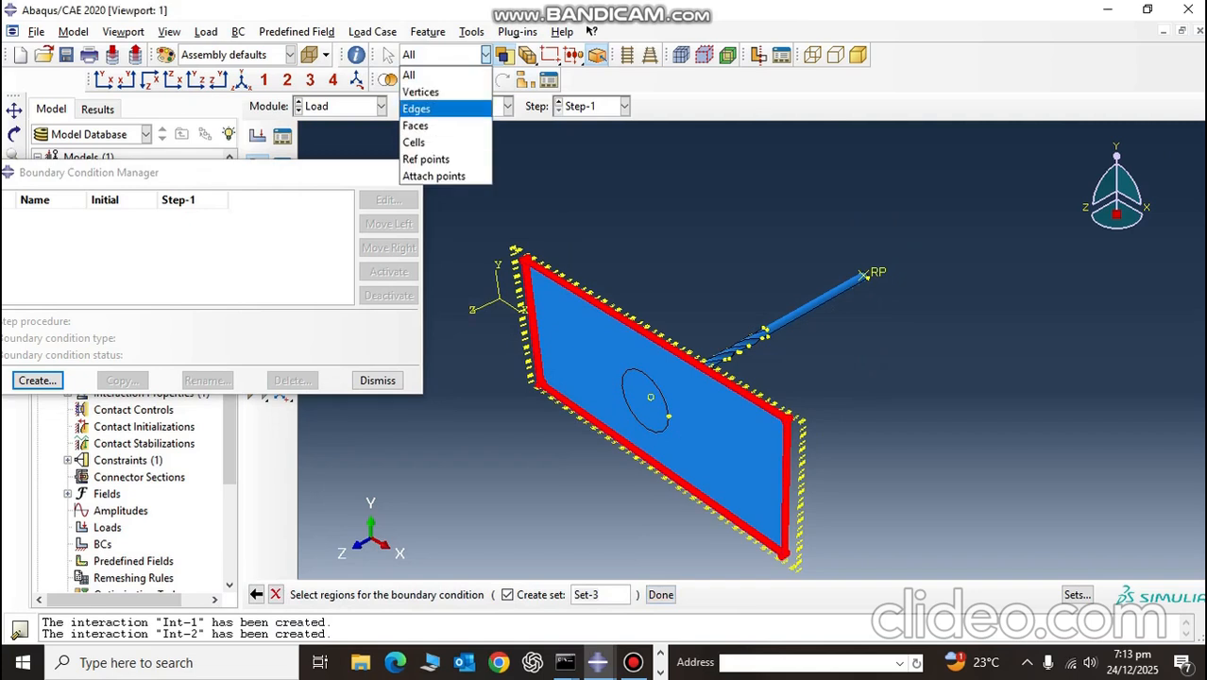
pyautogui.click(416, 126)
pyautogui.click(595, 354)
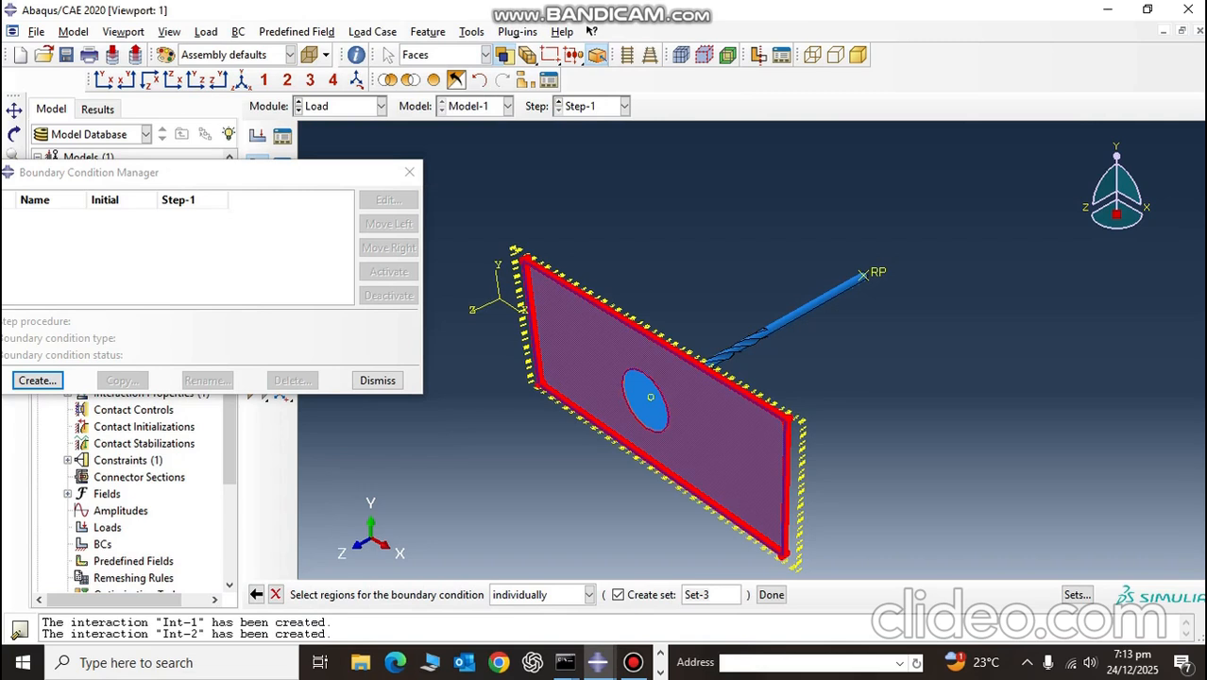
pyautogui.keyDown('ctrl'); pyautogui.keyDown('alt'); pyautogui.moveTo(880, 329); pyautogui.dragTo(662, 322); pyautogui.keyUp('alt'); pyautogui.keyUp('ctrl')
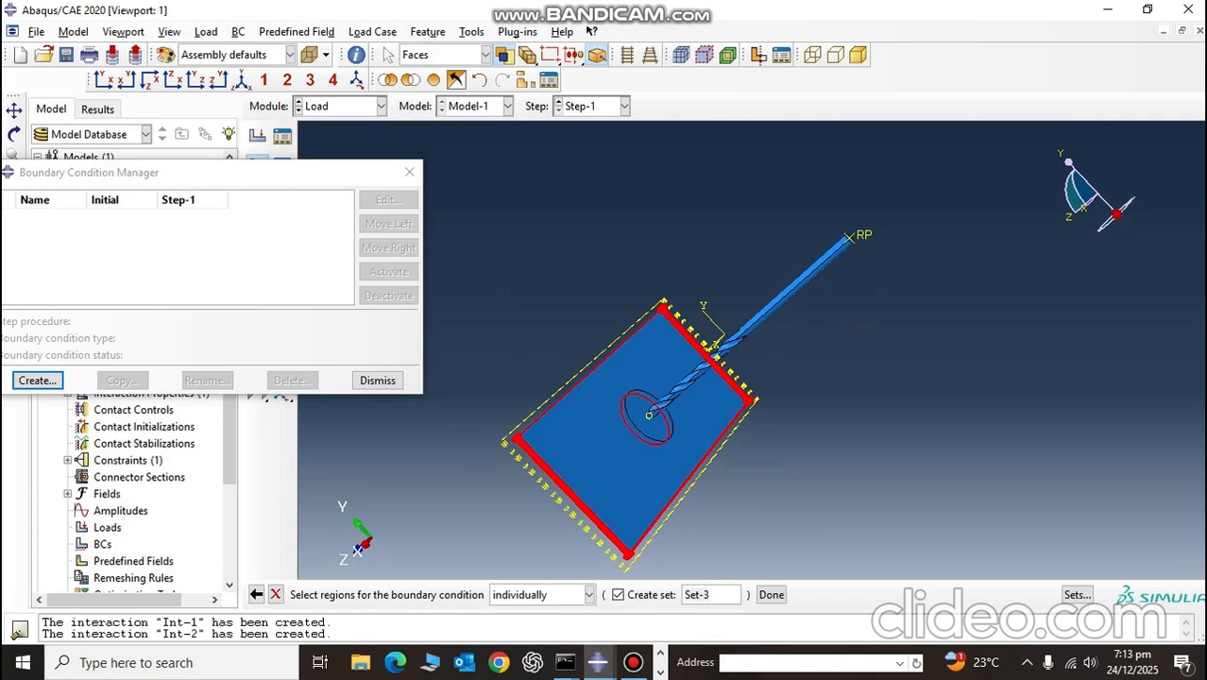
pyautogui.click(771, 596)
pyautogui.click(21, 535)
pyautogui.click(79, 563)
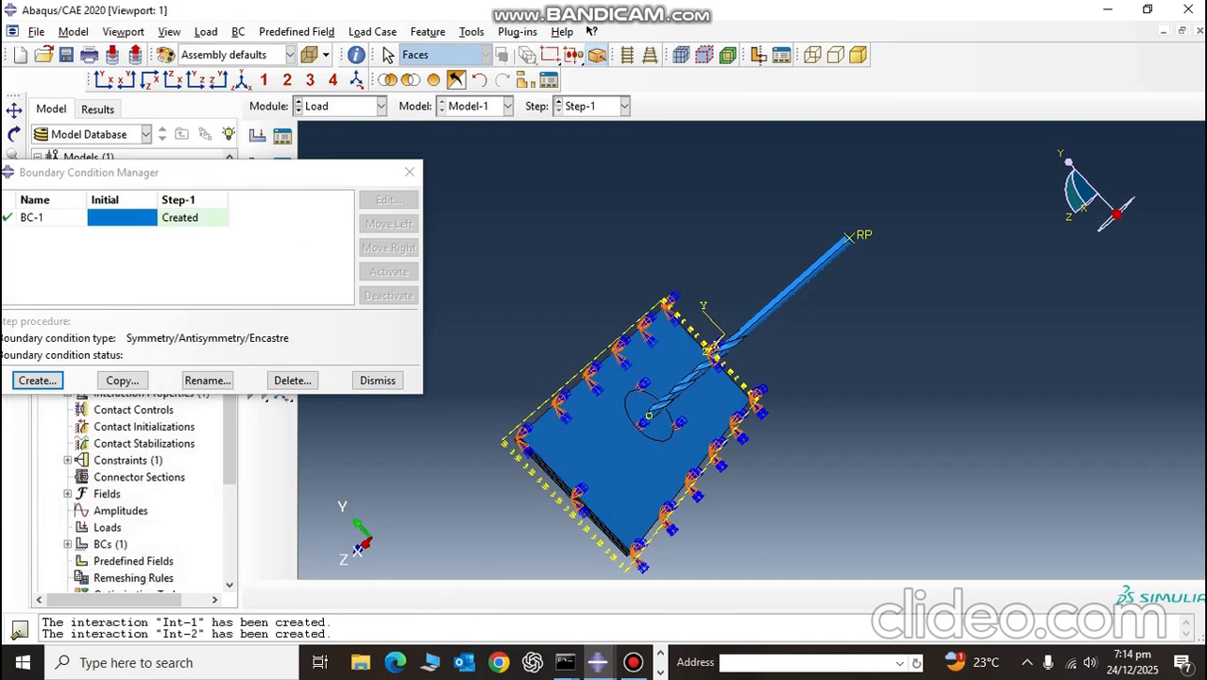
# Step: Inspect the BC-1 symbols on the plate in front and isometric views, including the layered upper edge and corner
pyautogui.click(264, 80)
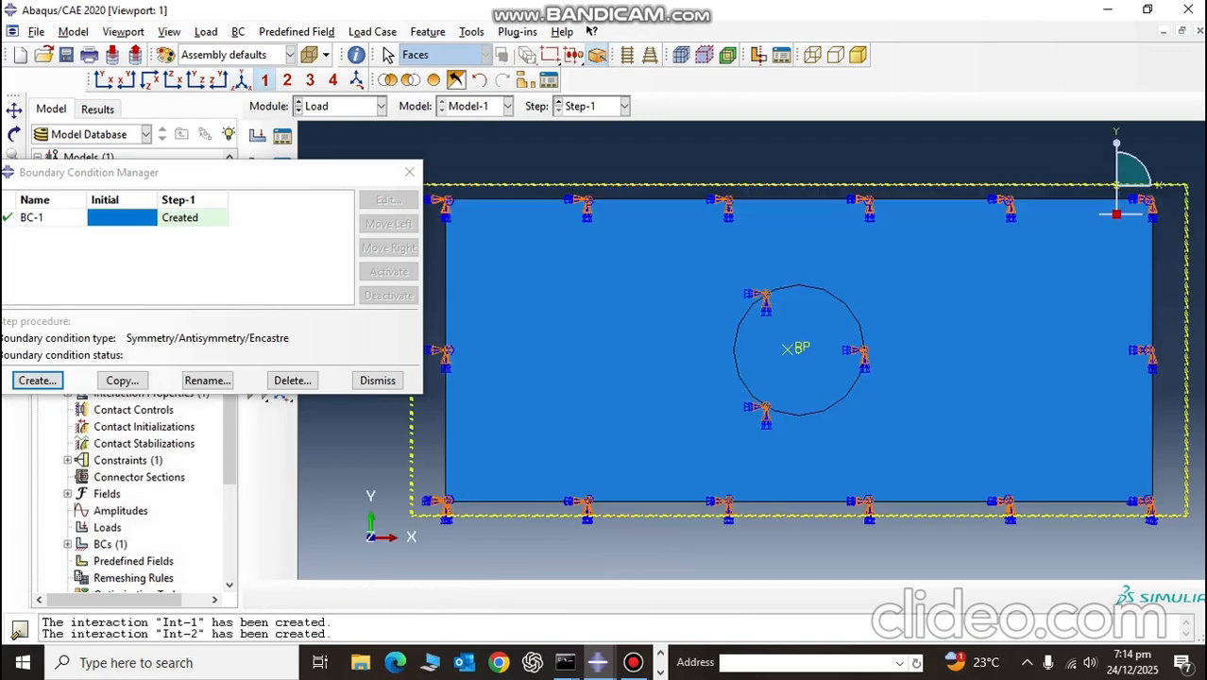
pyautogui.click(242, 80)
pyautogui.scroll(5, 651, 396)
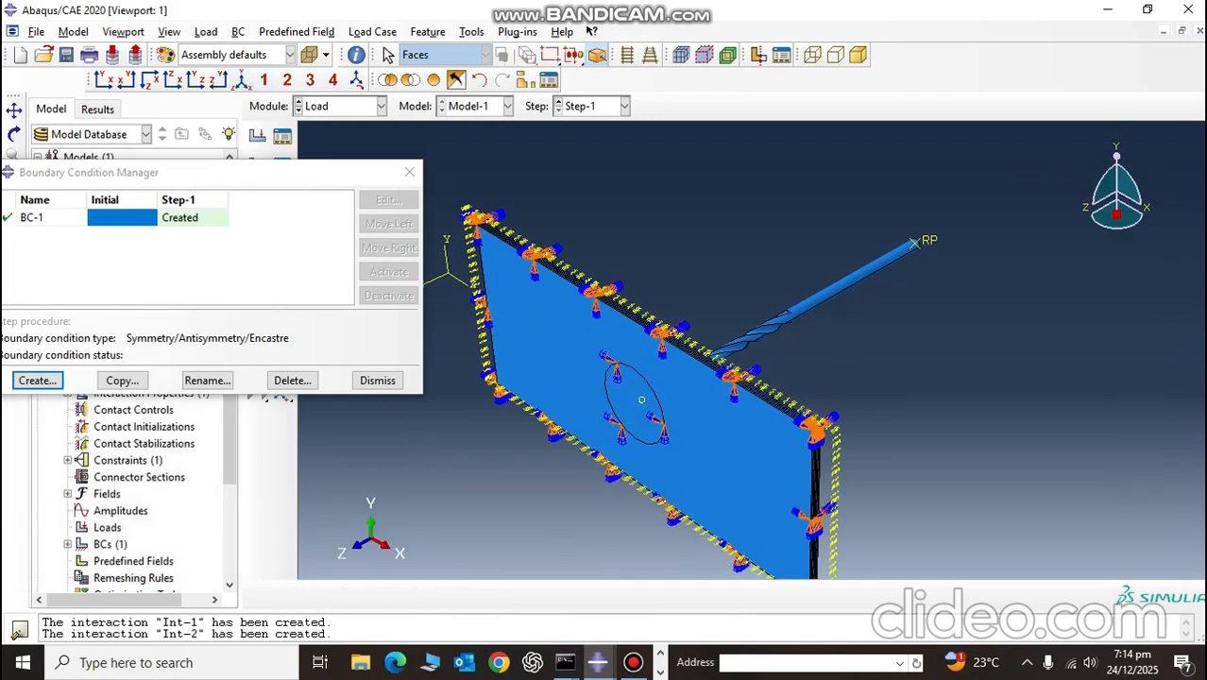
pyautogui.scroll(10, 834, 400)
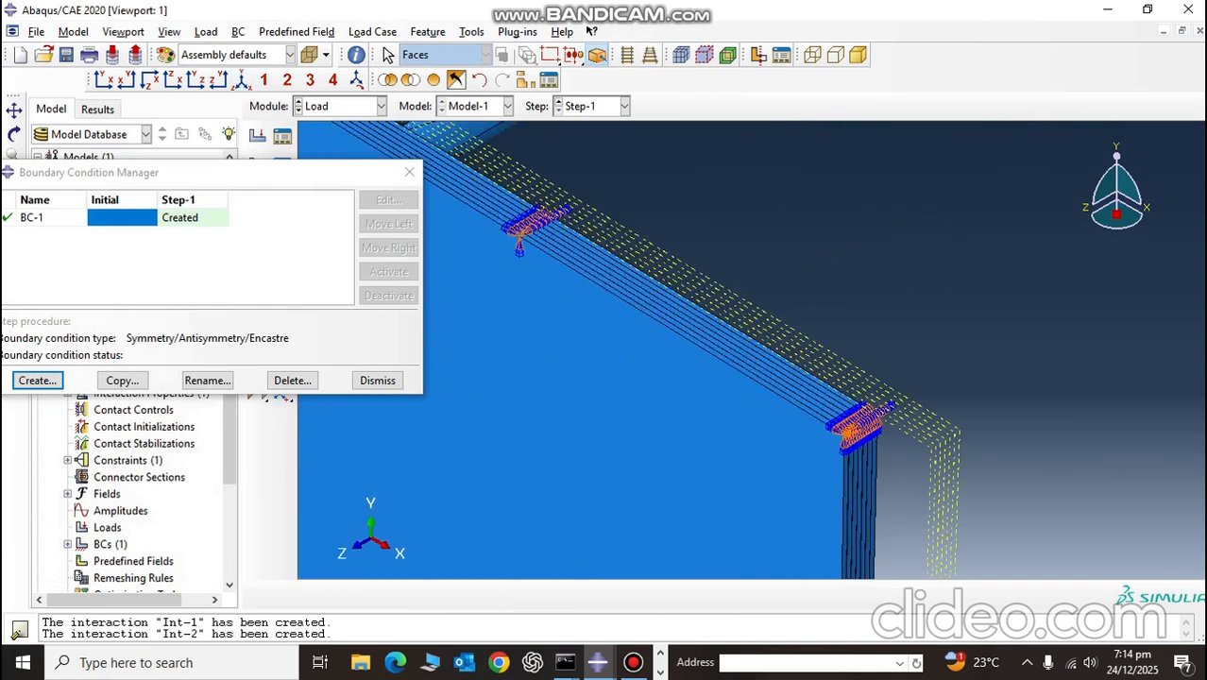
pyautogui.scroll(-8, 833, 401)
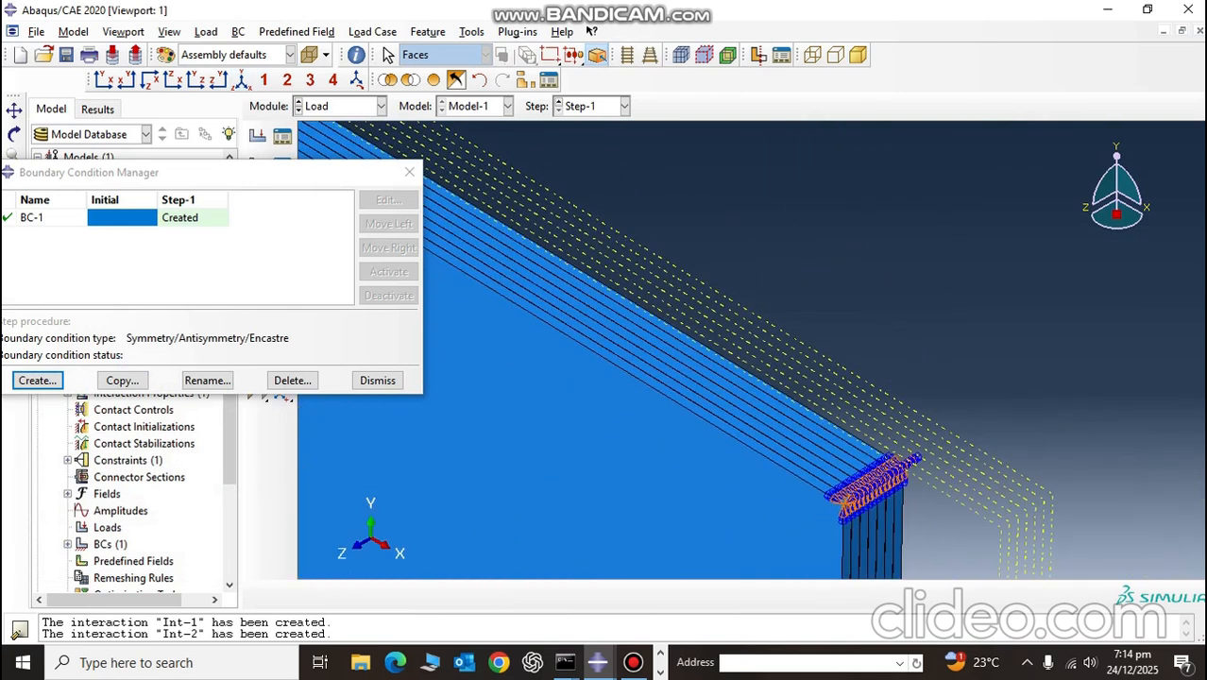
pyautogui.scroll(-3, 567, 505)
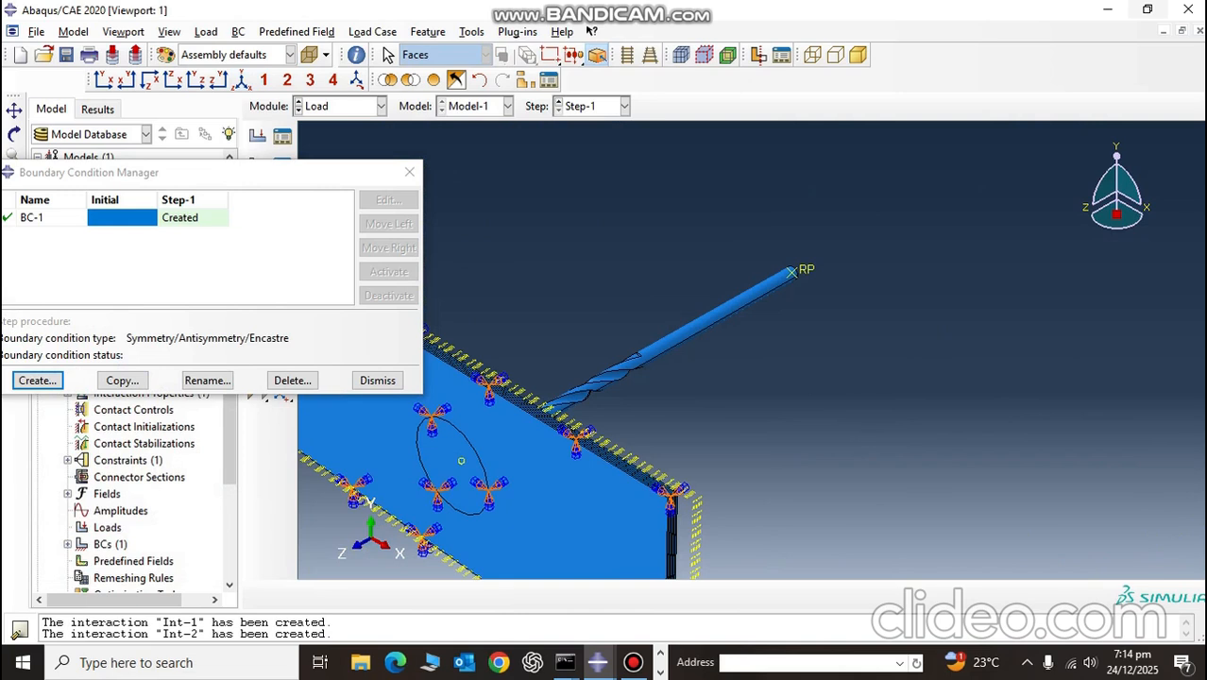
# Step: Create a Velocity/Angular velocity boundary condition BC-2 in the Initial step on the drill's reference point set P2mm-1.RP
pyautogui.click(38, 380)
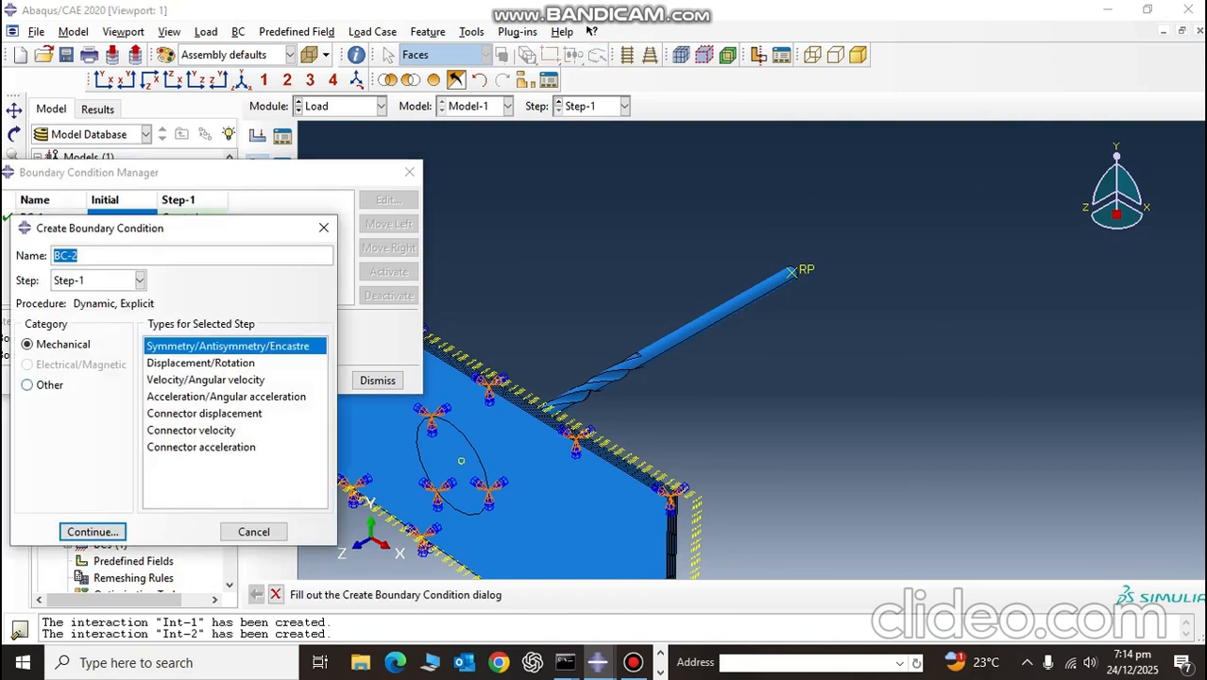
pyautogui.click(205, 378)
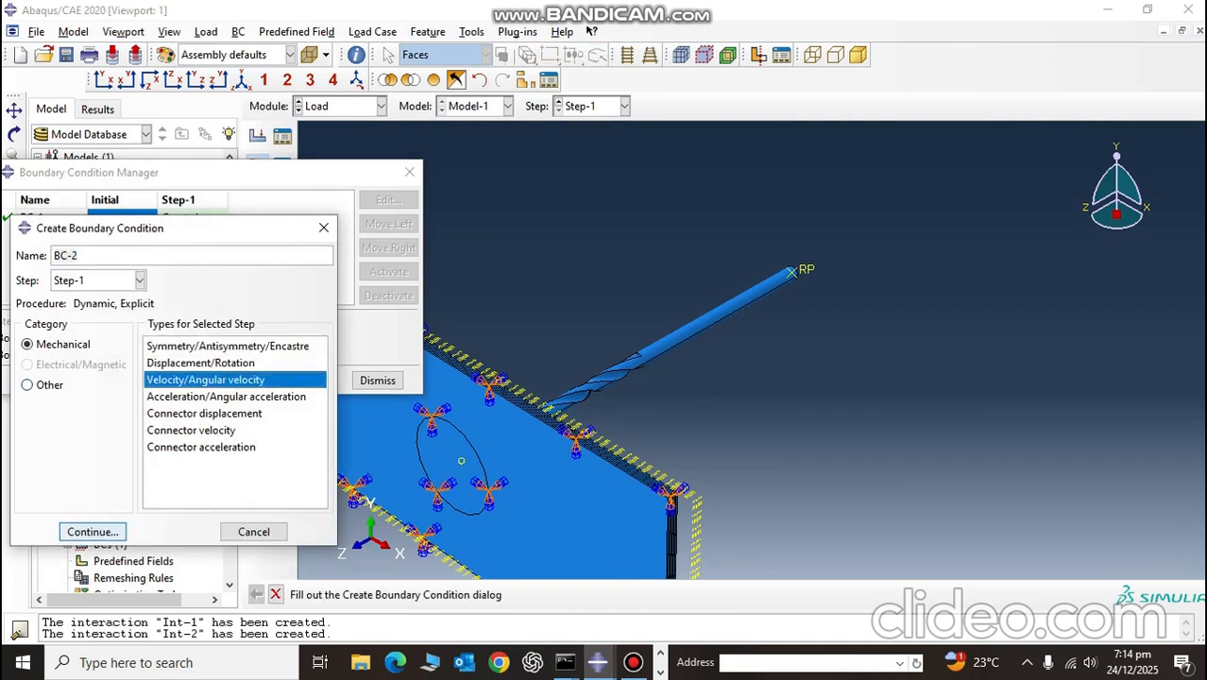
pyautogui.click(92, 532)
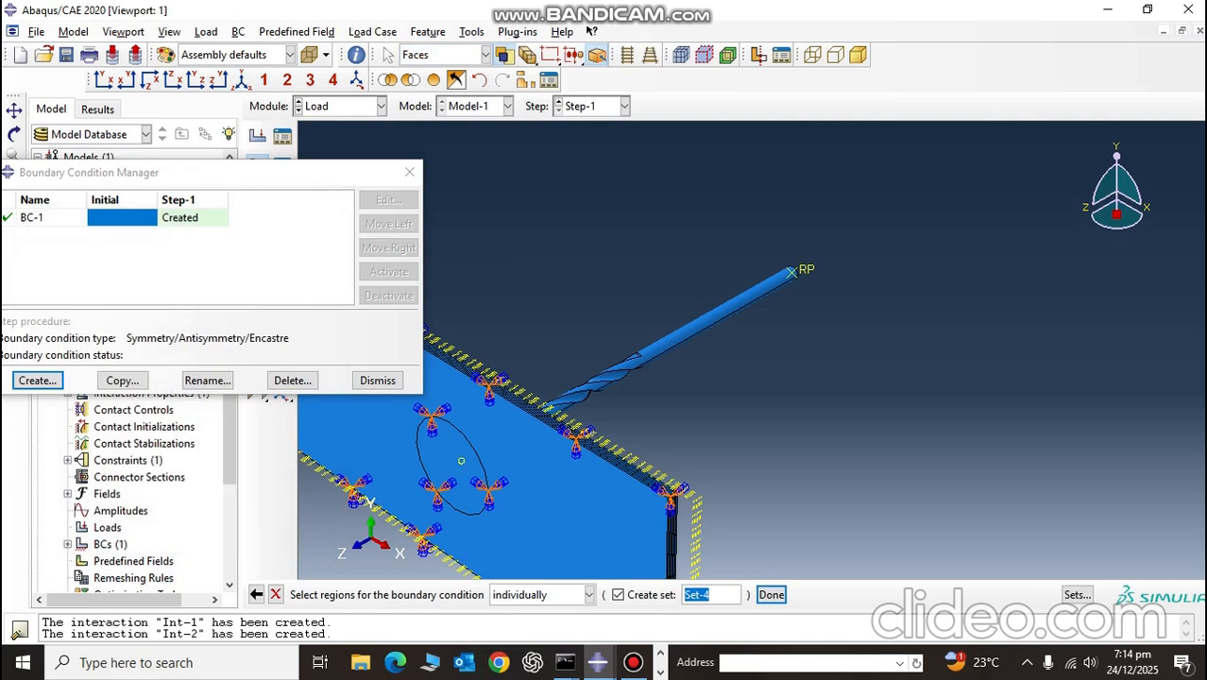
pyautogui.click(256, 595)
pyautogui.click(140, 280)
pyautogui.click(95, 296)
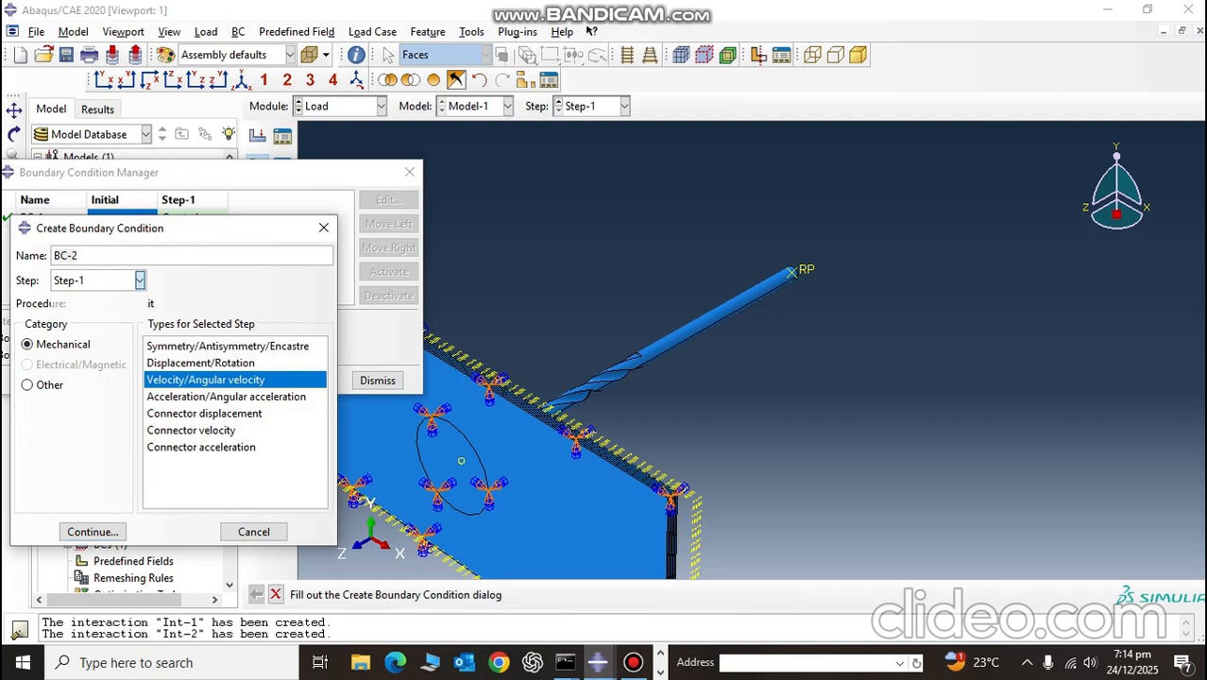
pyautogui.click(91, 532)
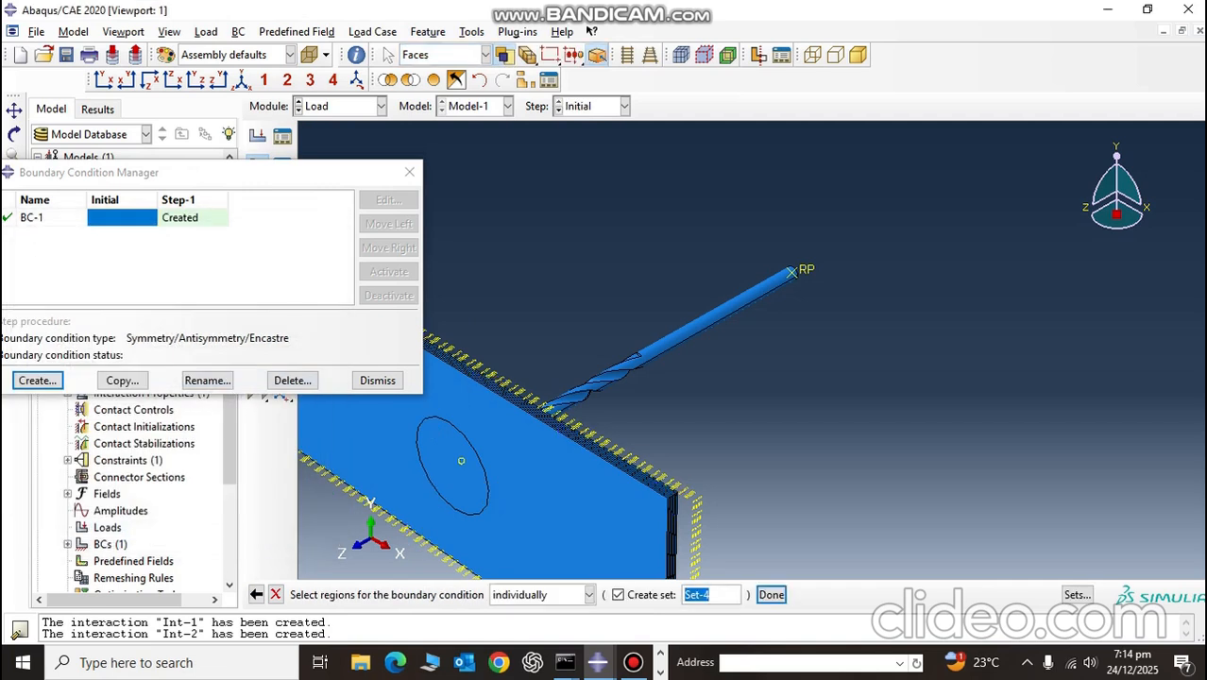
pyautogui.click(1077, 595)
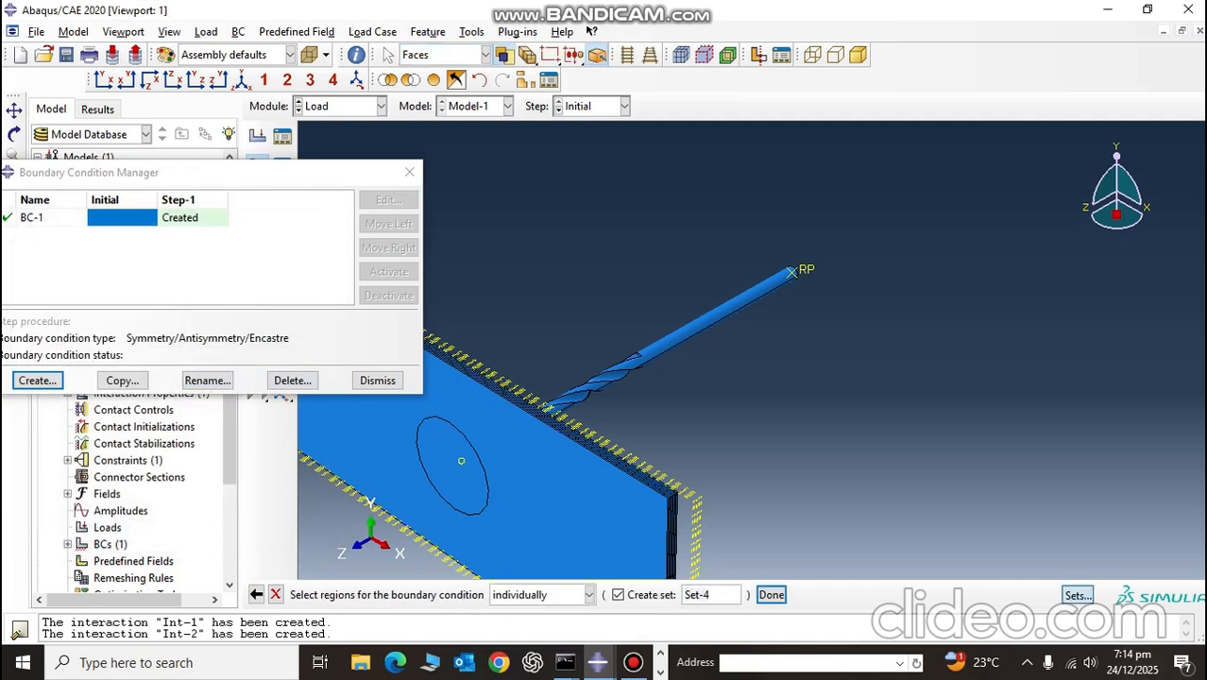
pyautogui.click(586, 291)
pyautogui.click(635, 404)
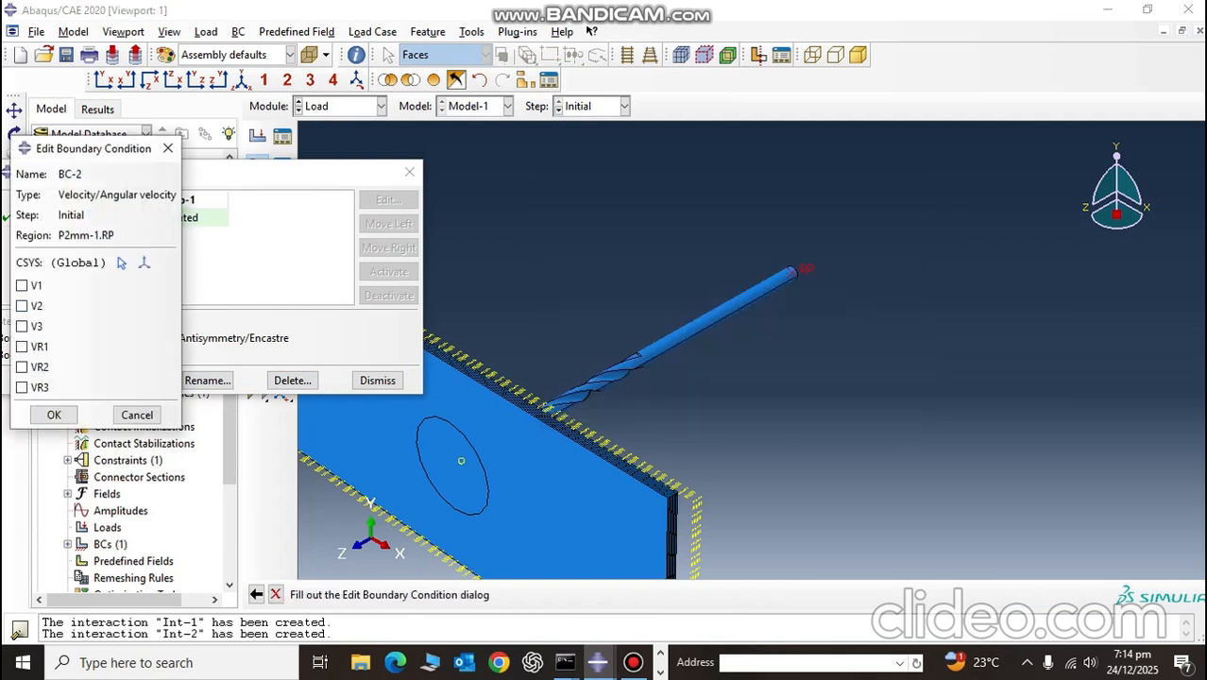
# Step: Constrain V1, V2, VR1 and VR2 for BC-2 in the Initial step, leaving V3 and VR3 free
pyautogui.click(22, 285)
pyautogui.click(21, 305)
pyautogui.click(21, 347)
pyautogui.click(22, 367)
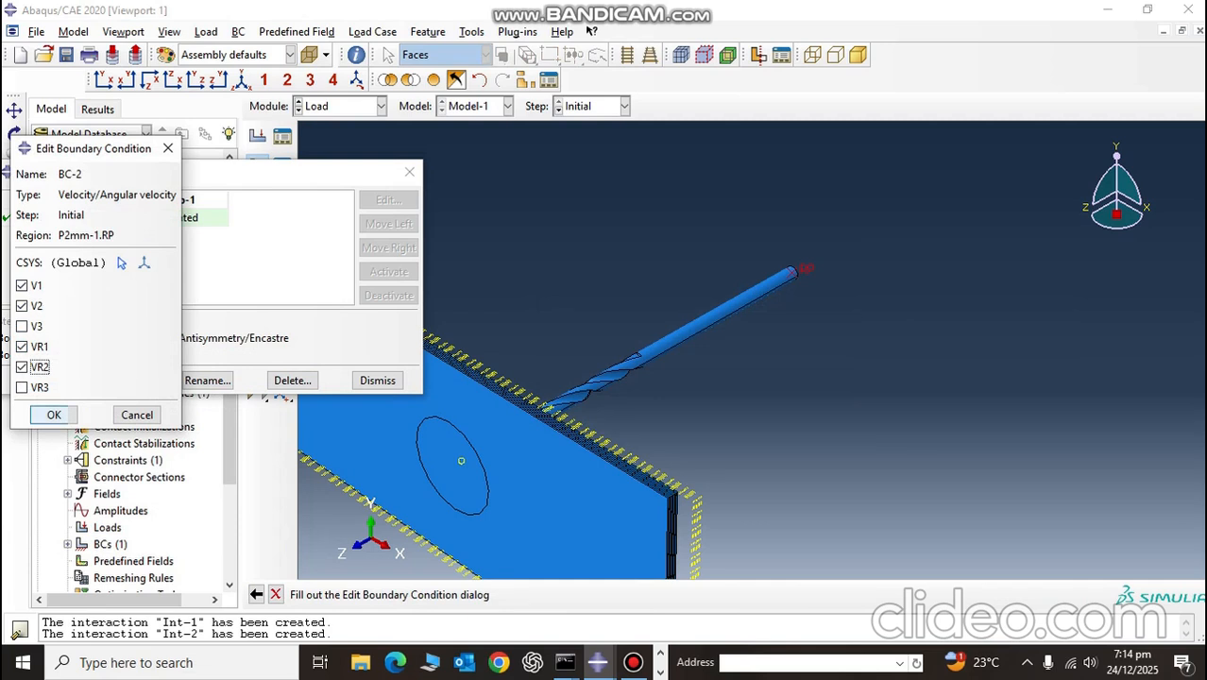
pyautogui.click(54, 415)
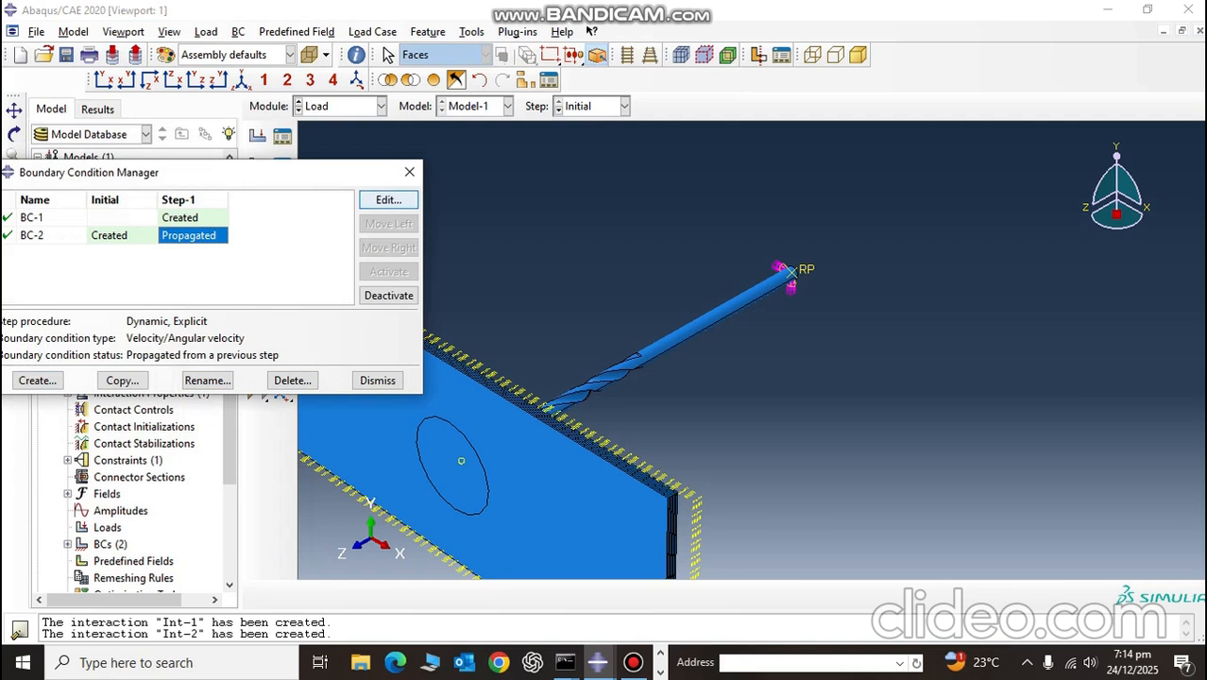
# Step: Modify BC-2 in Step-1 with V3 set to 0.012 and VR3 set to 200 radians/time, then close the boundary condition manager
pyautogui.click(388, 200)
pyautogui.click(33, 356)
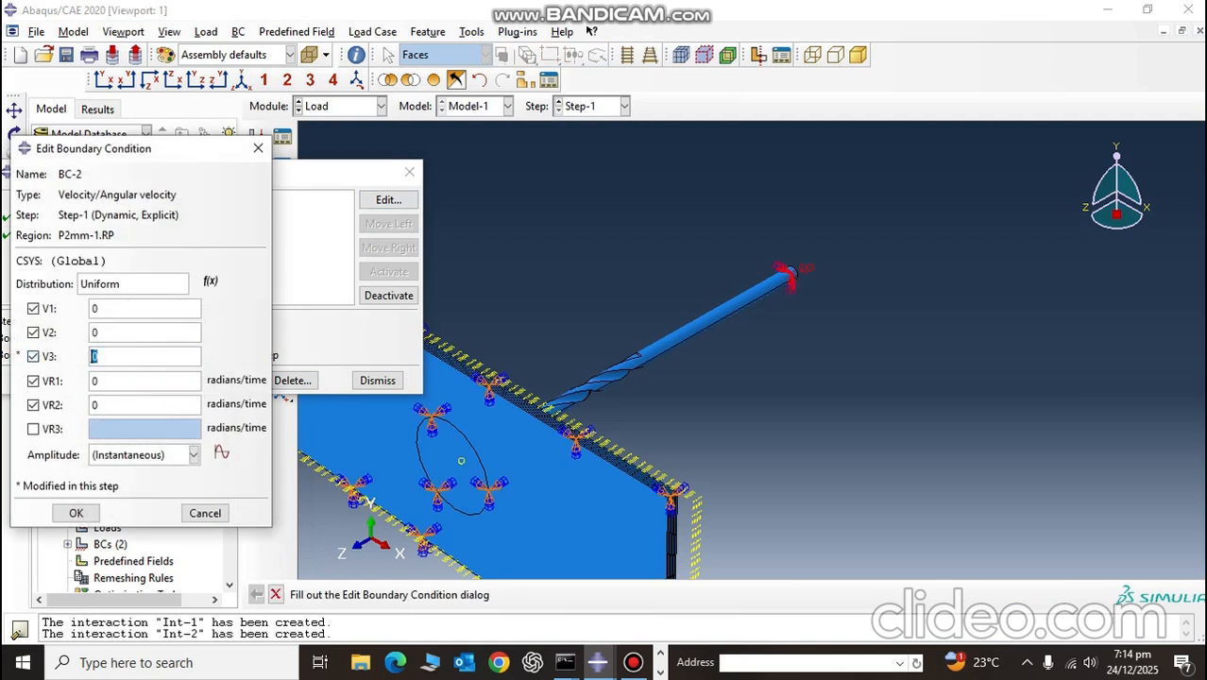
pyautogui.click(33, 429)
pyautogui.click(115, 356)
pyautogui.write('.012')
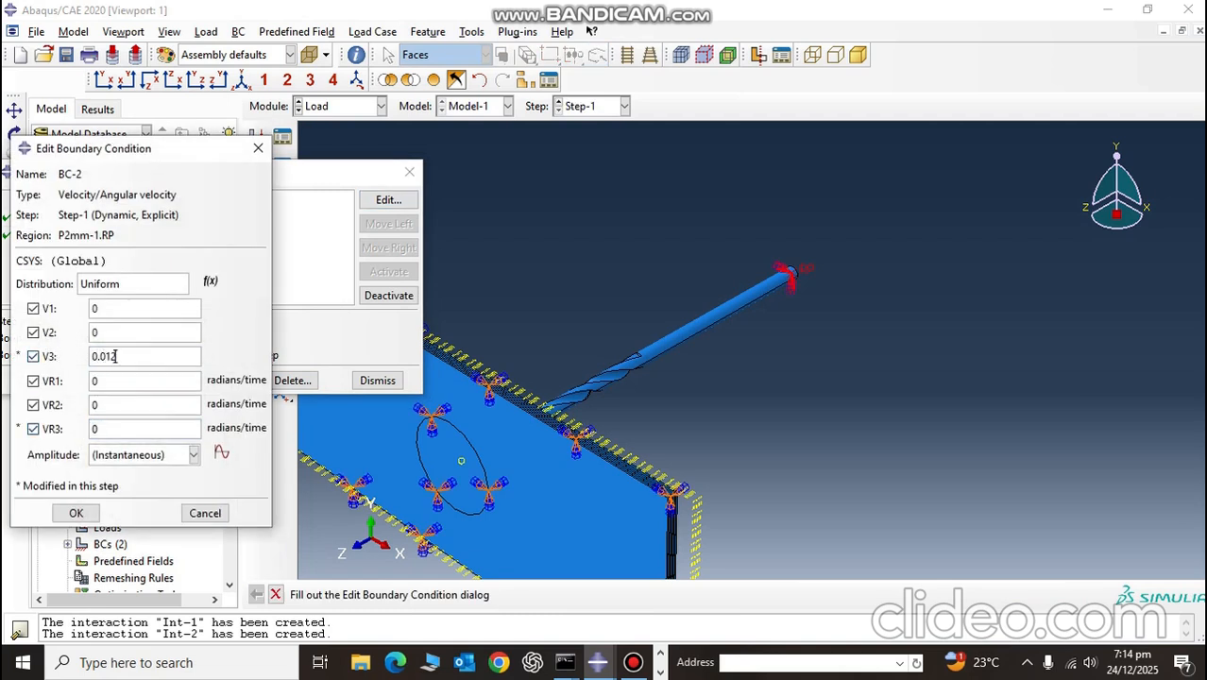
pyautogui.click(98, 429)
pyautogui.press('BackSpace')
pyautogui.write('200')
pyautogui.click(76, 513)
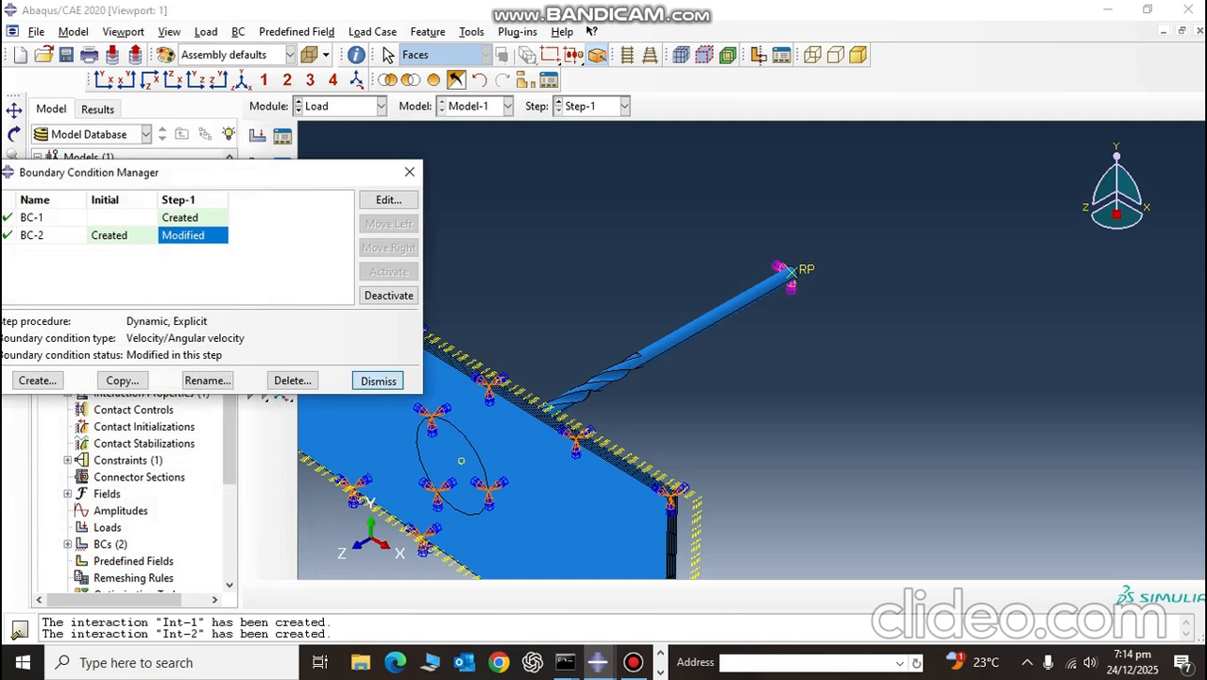
pyautogui.click(378, 381)
# Step: Review the model setup through the Part, Property, Assembly, Step, Interaction, Load and Mesh modules
pyautogui.scroll(6, 603, 399)
pyautogui.scroll(-3, 603, 398)
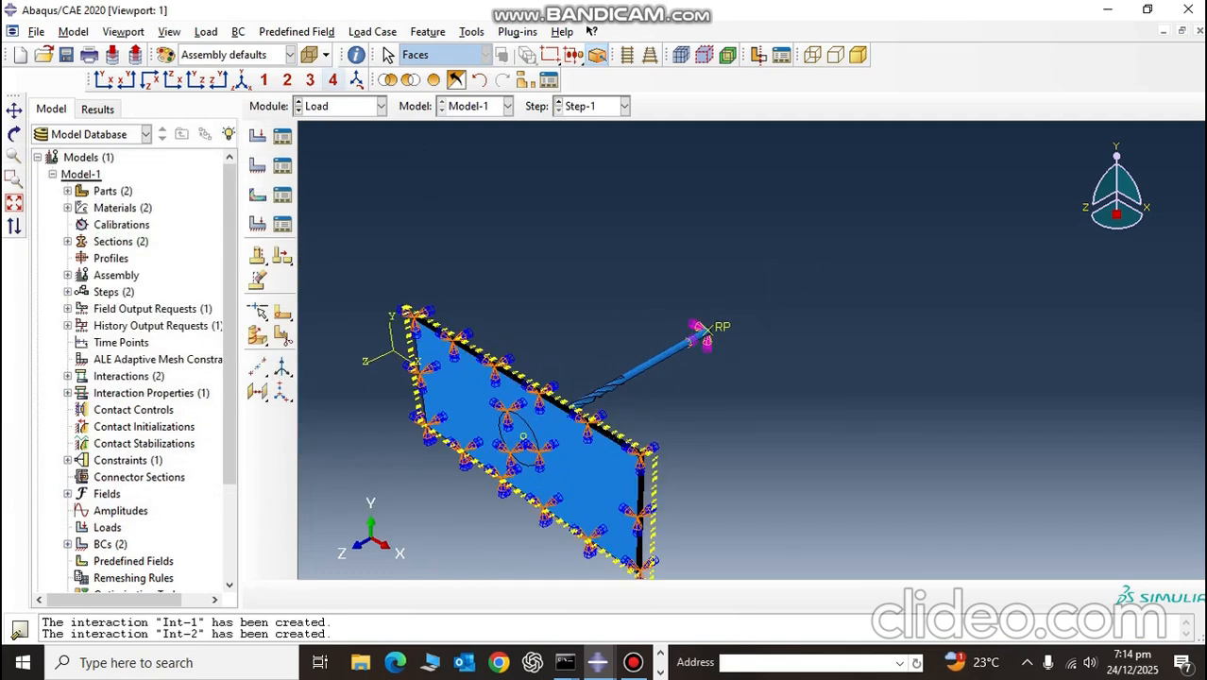
pyautogui.click(338, 107)
pyautogui.click(331, 125)
pyautogui.click(339, 106)
pyautogui.click(331, 141)
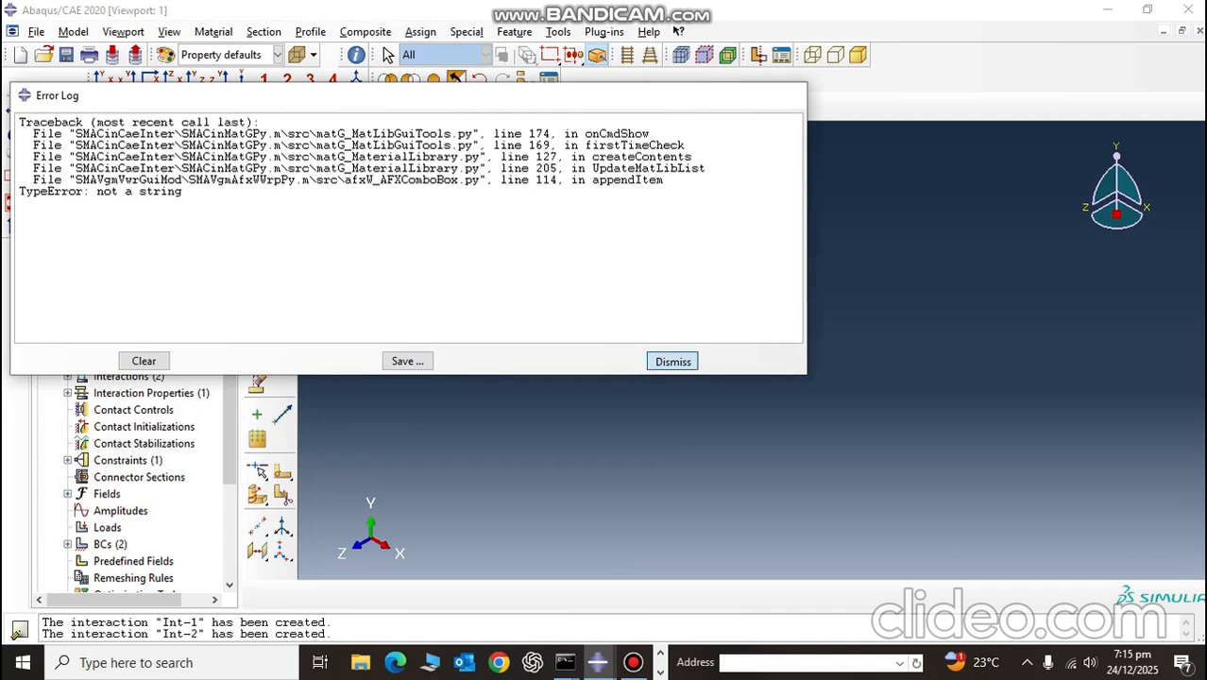
pyautogui.click(671, 361)
pyautogui.click(338, 106)
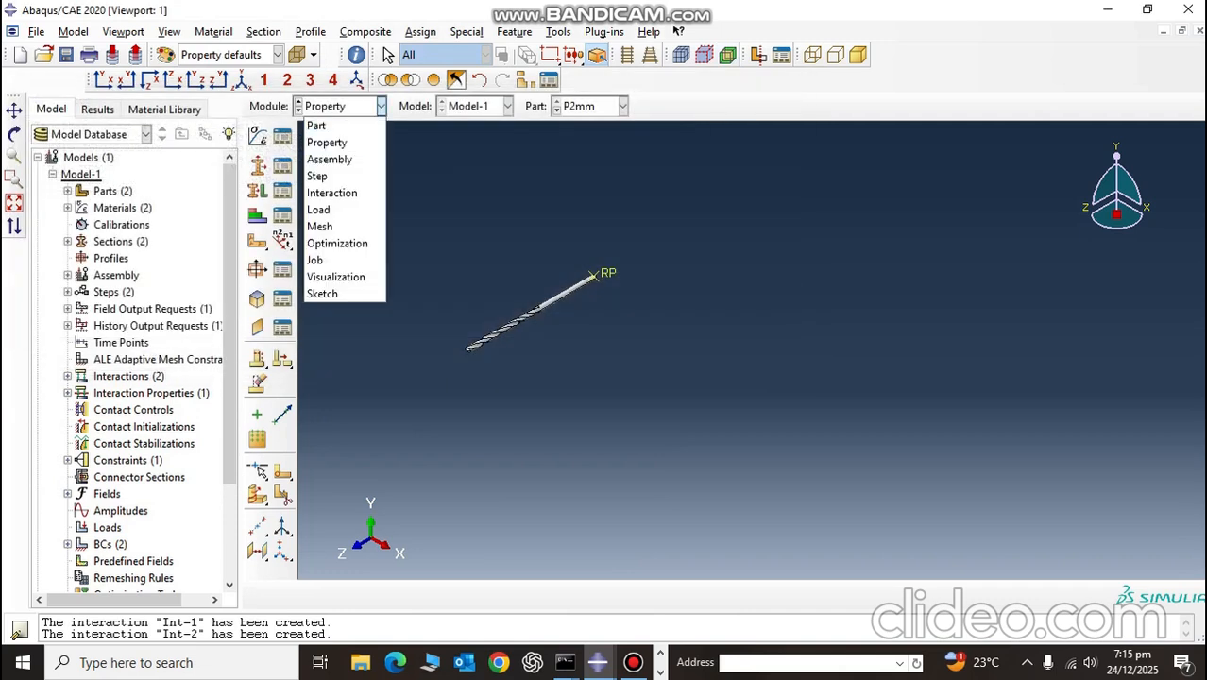
pyautogui.click(329, 159)
pyautogui.click(338, 106)
pyautogui.click(318, 176)
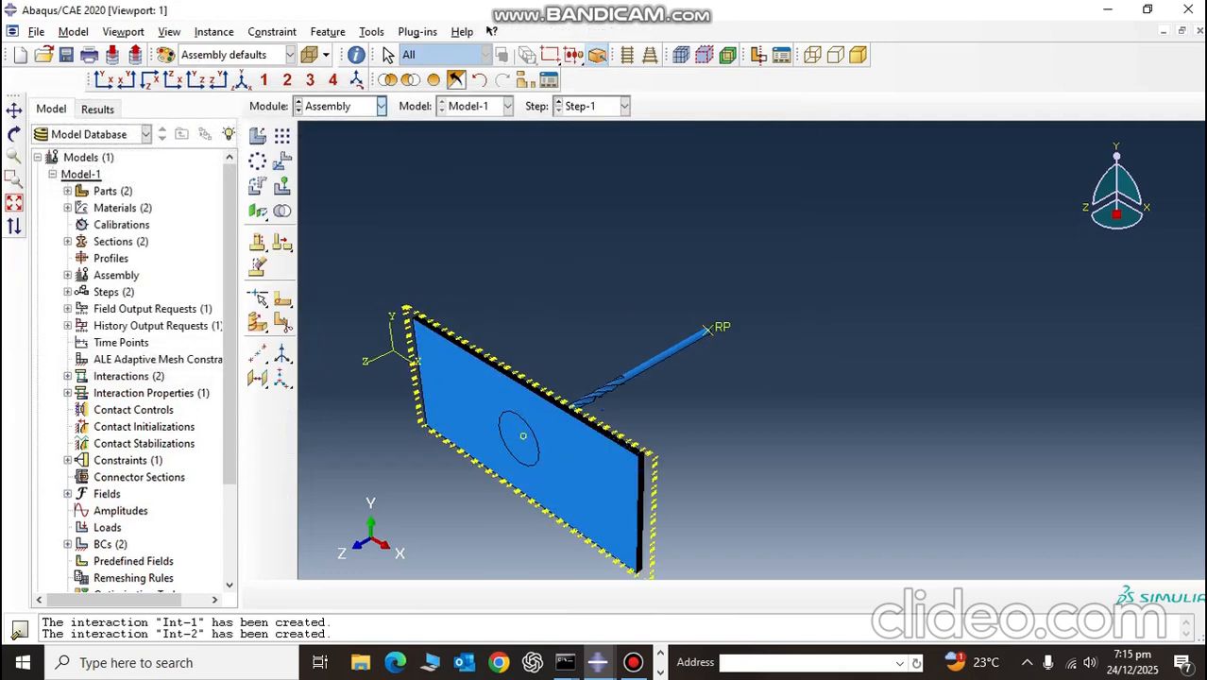
pyautogui.click(338, 107)
pyautogui.click(332, 193)
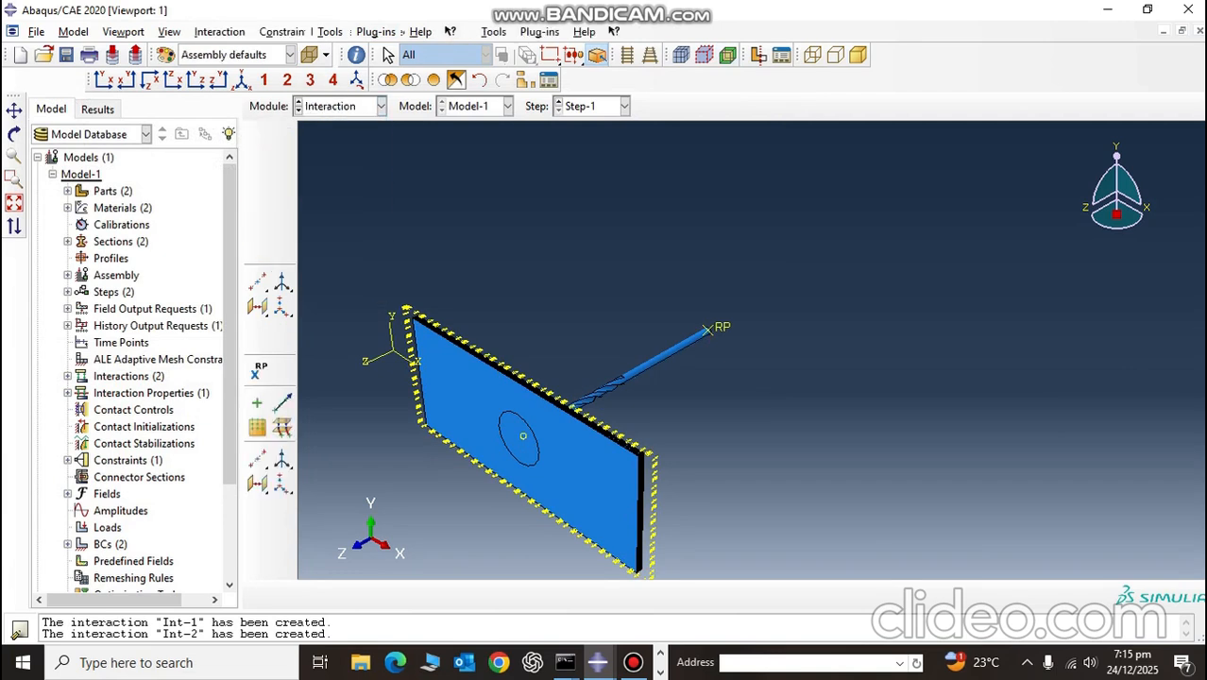
pyautogui.click(338, 107)
pyautogui.click(338, 107)
pyautogui.click(338, 107)
pyautogui.click(317, 210)
pyautogui.click(338, 107)
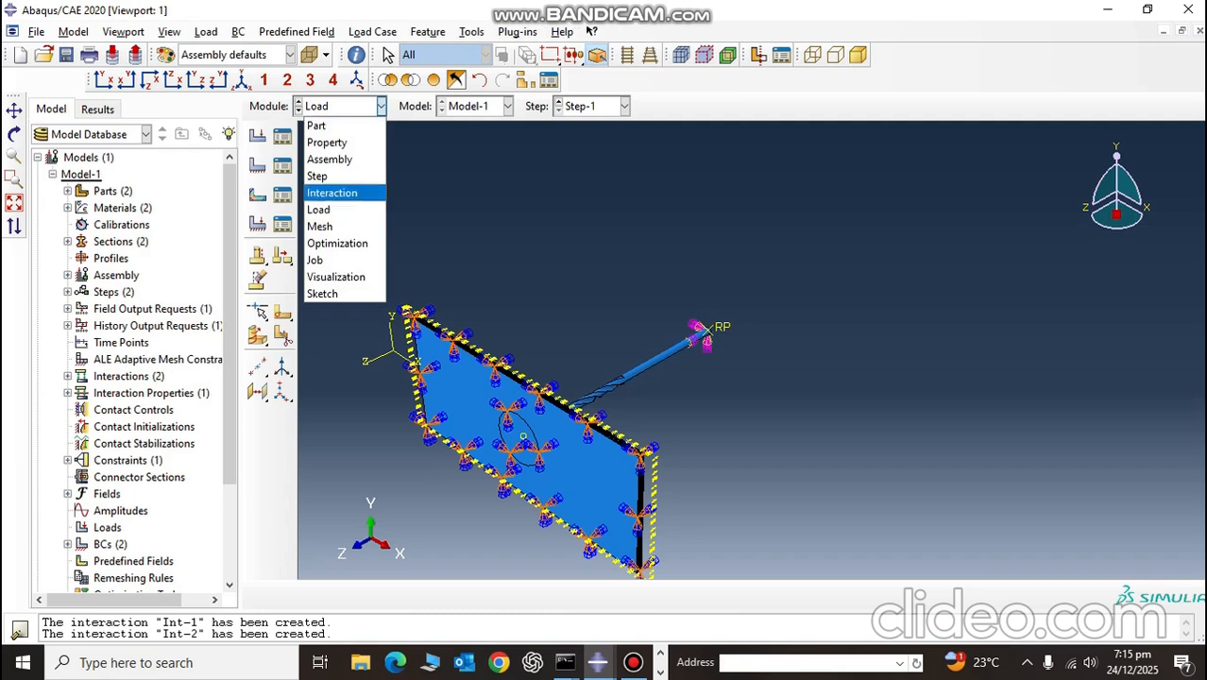
pyautogui.click(317, 227)
# Step: Switch to the Job module and create the analysis job Job-1 from Model-1
pyautogui.click(338, 107)
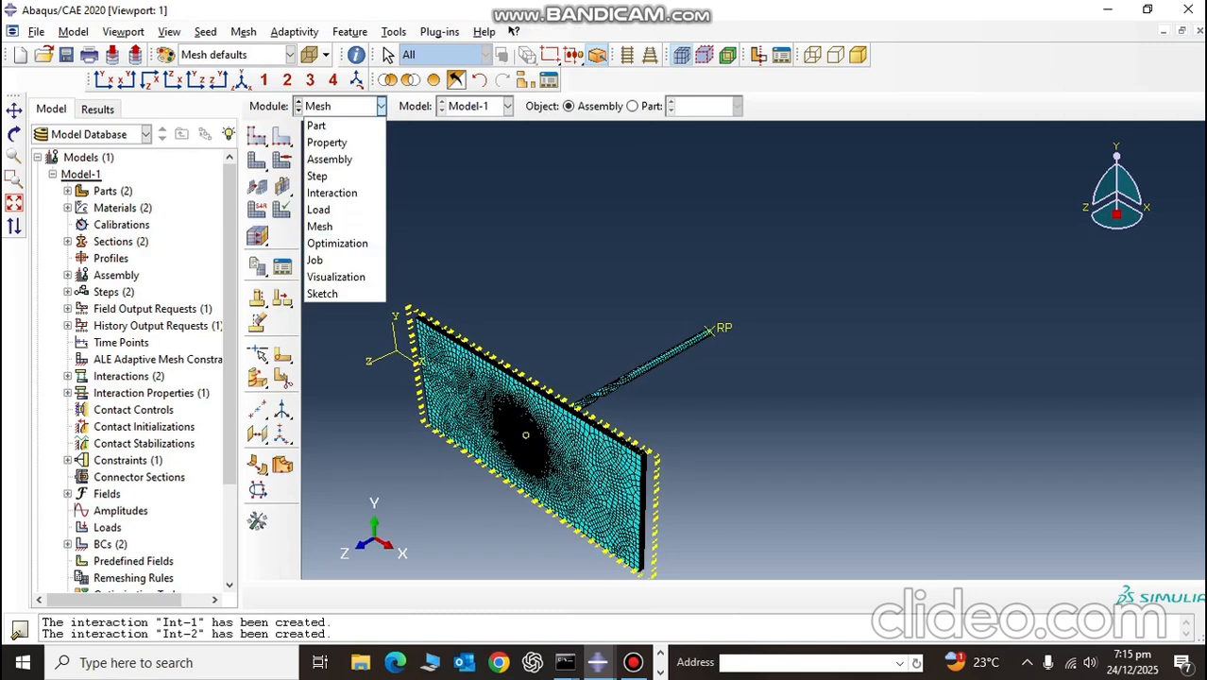
pyautogui.click(317, 262)
pyautogui.click(283, 136)
pyautogui.click(647, 386)
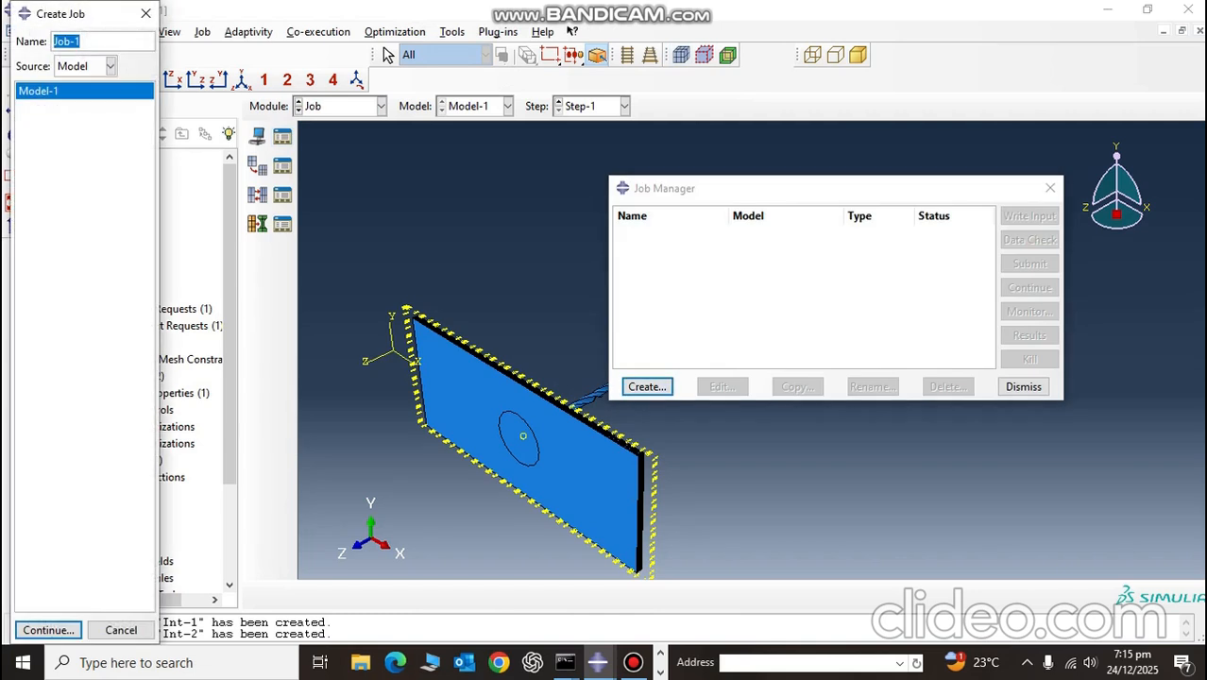
pyautogui.click(48, 631)
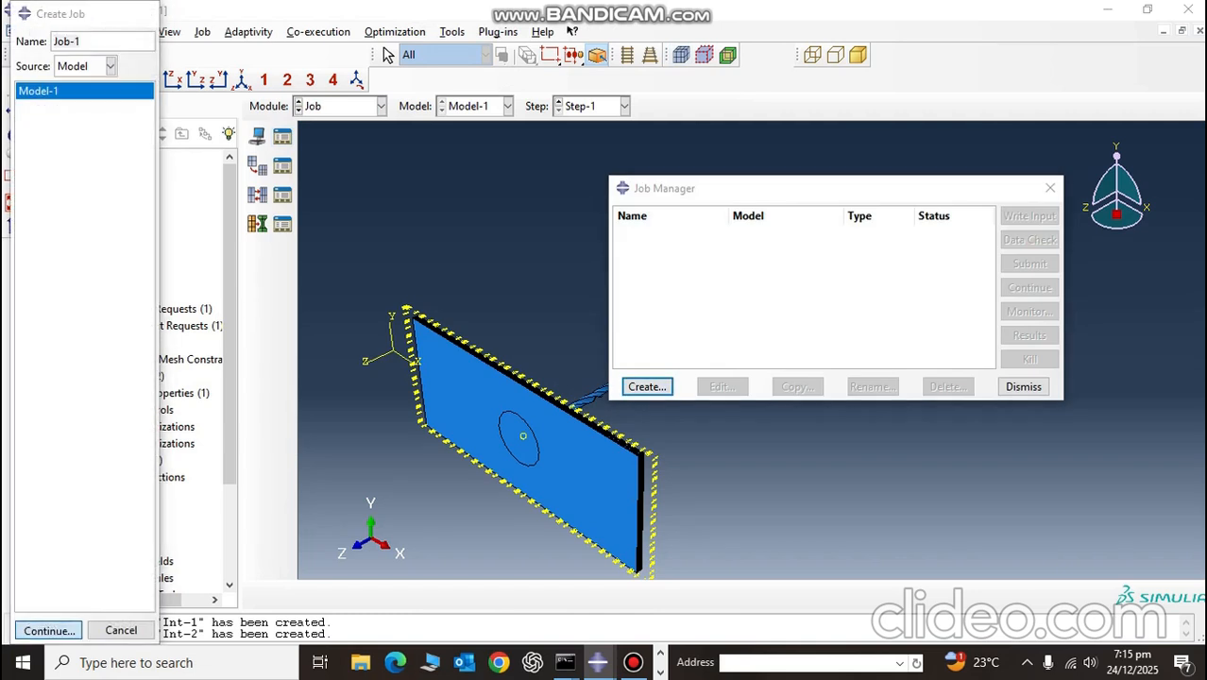
# Step: Assign D:\HashinVumat2.for as the user subroutine file of Job-1
pyautogui.click(107, 219)
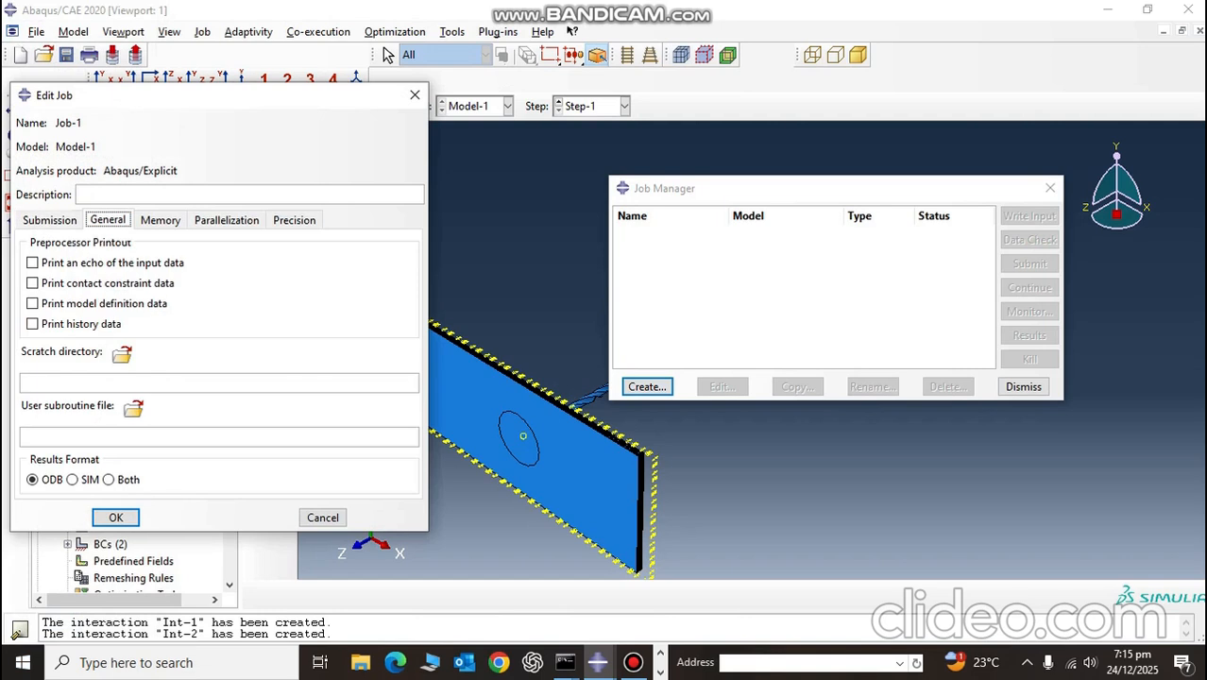
pyautogui.click(133, 408)
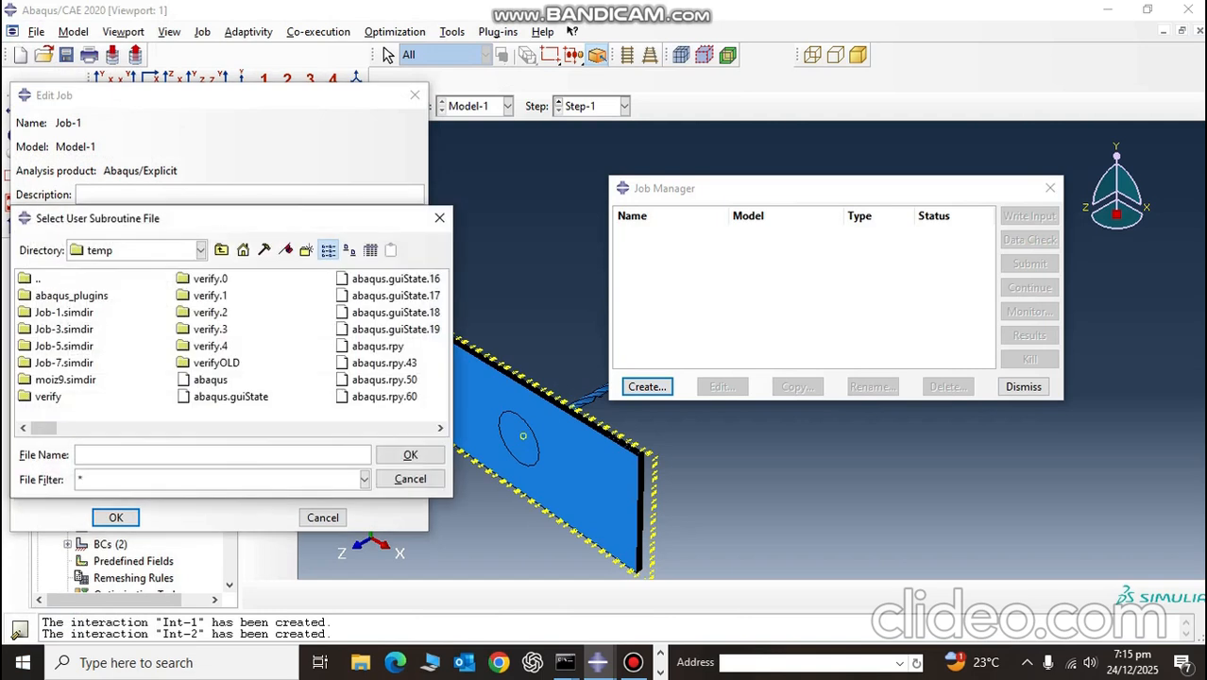
pyautogui.click(137, 250)
pyautogui.click(95, 301)
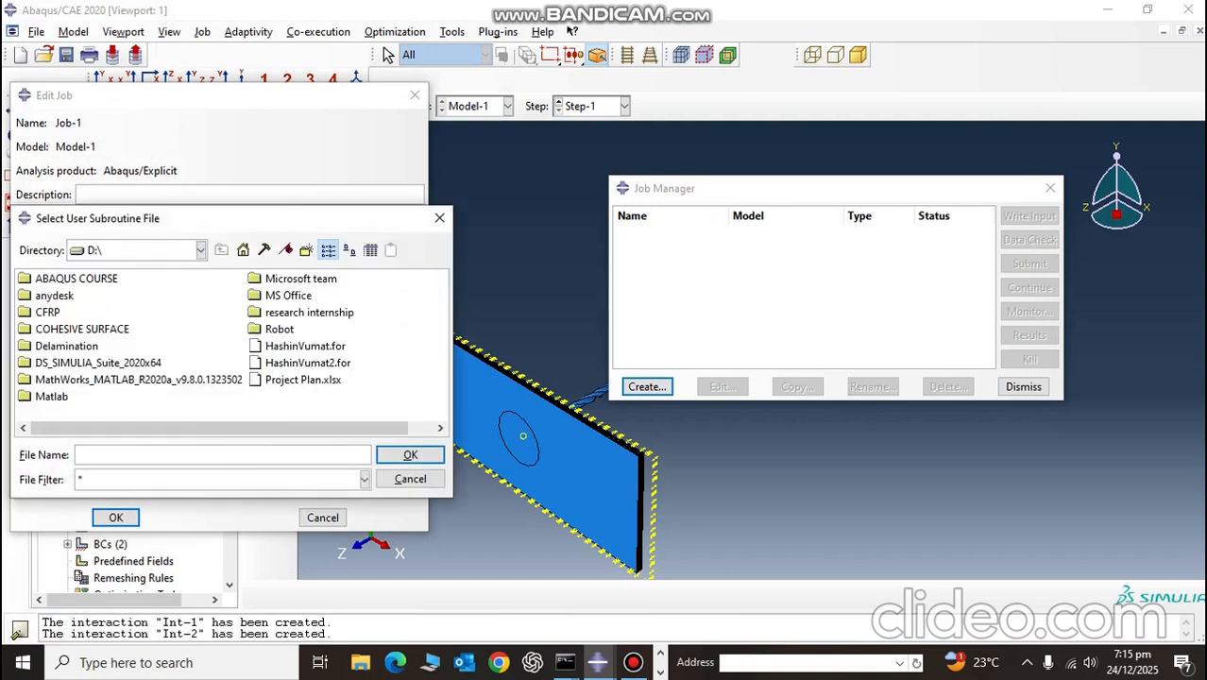
pyautogui.doubleClick(308, 362)
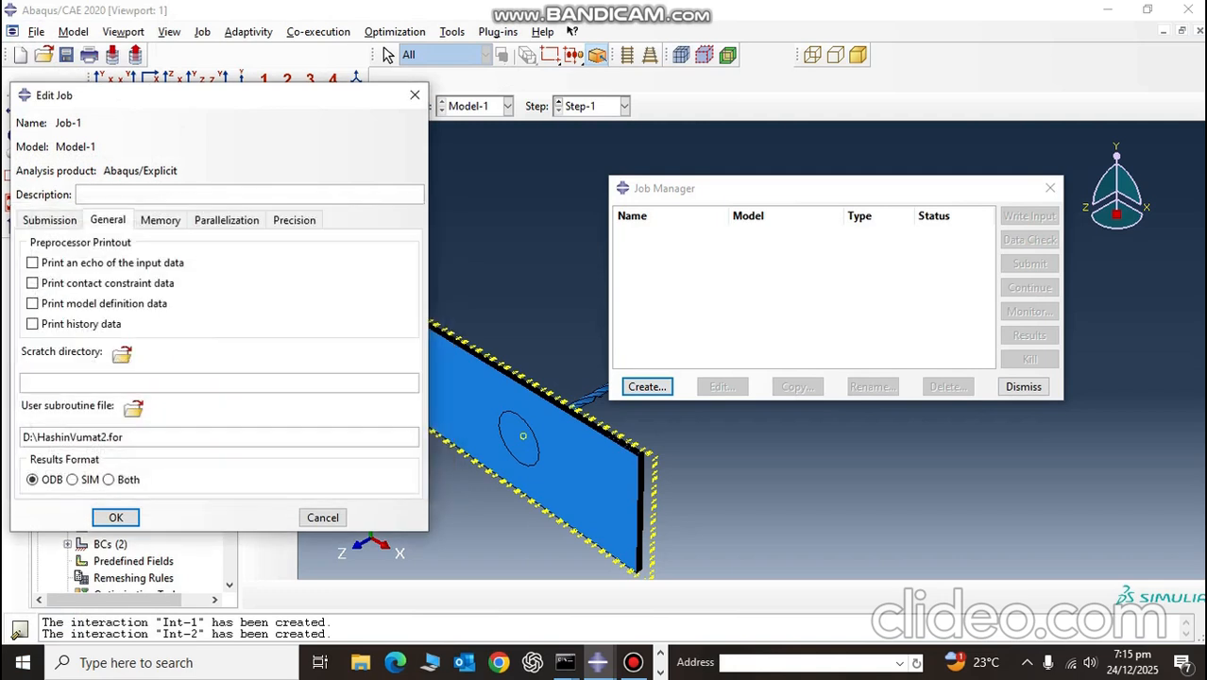
# Step: Enable multiple processors with 2 CPUs, set the Abaqus/Explicit precision to Double - analysis + packager, and confirm the job settings
pyautogui.click(160, 219)
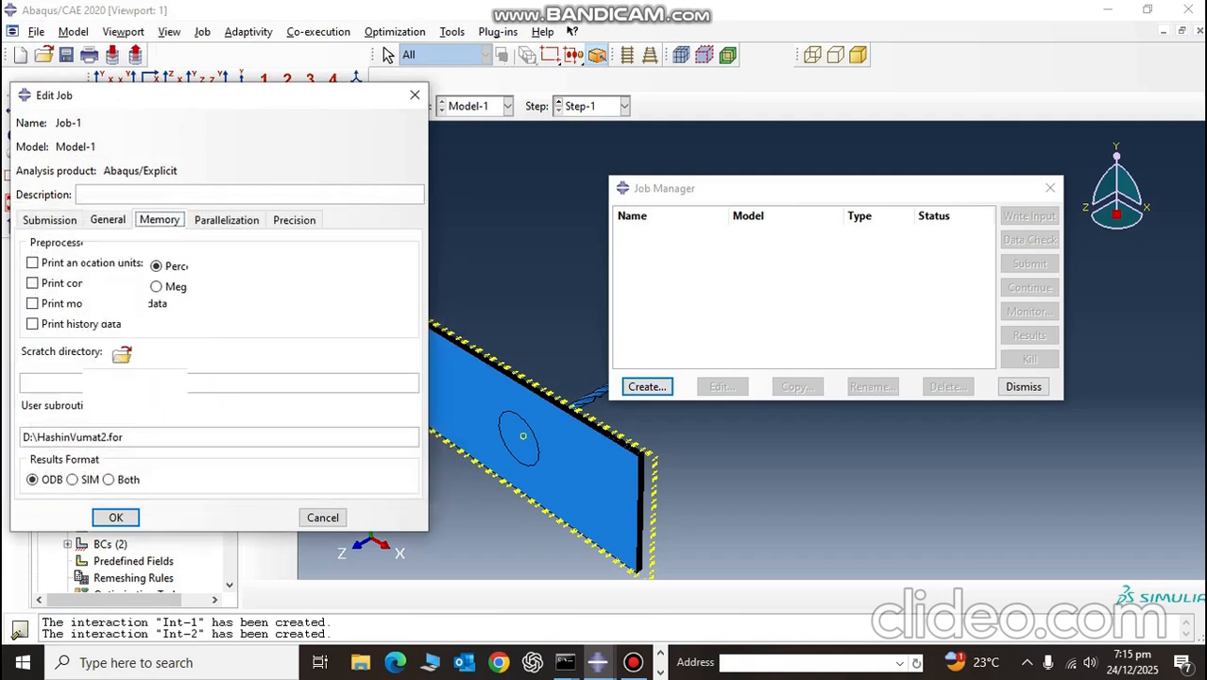
pyautogui.click(226, 219)
pyautogui.click(28, 245)
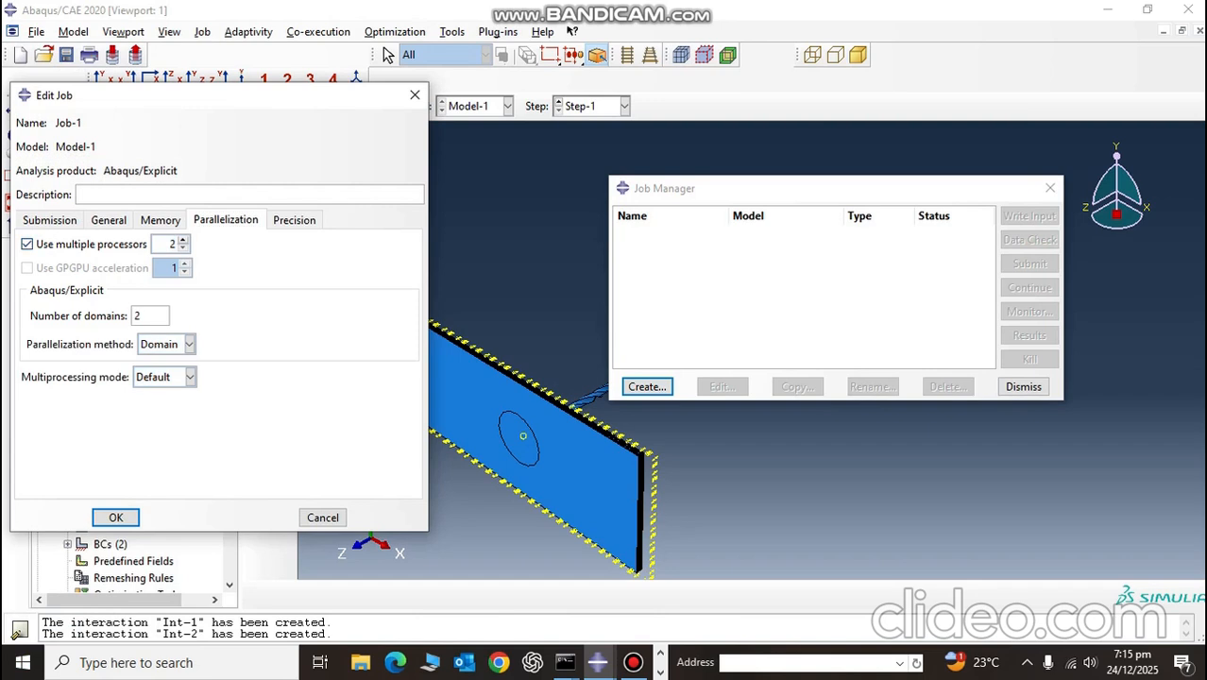
pyautogui.click(294, 219)
pyautogui.click(296, 244)
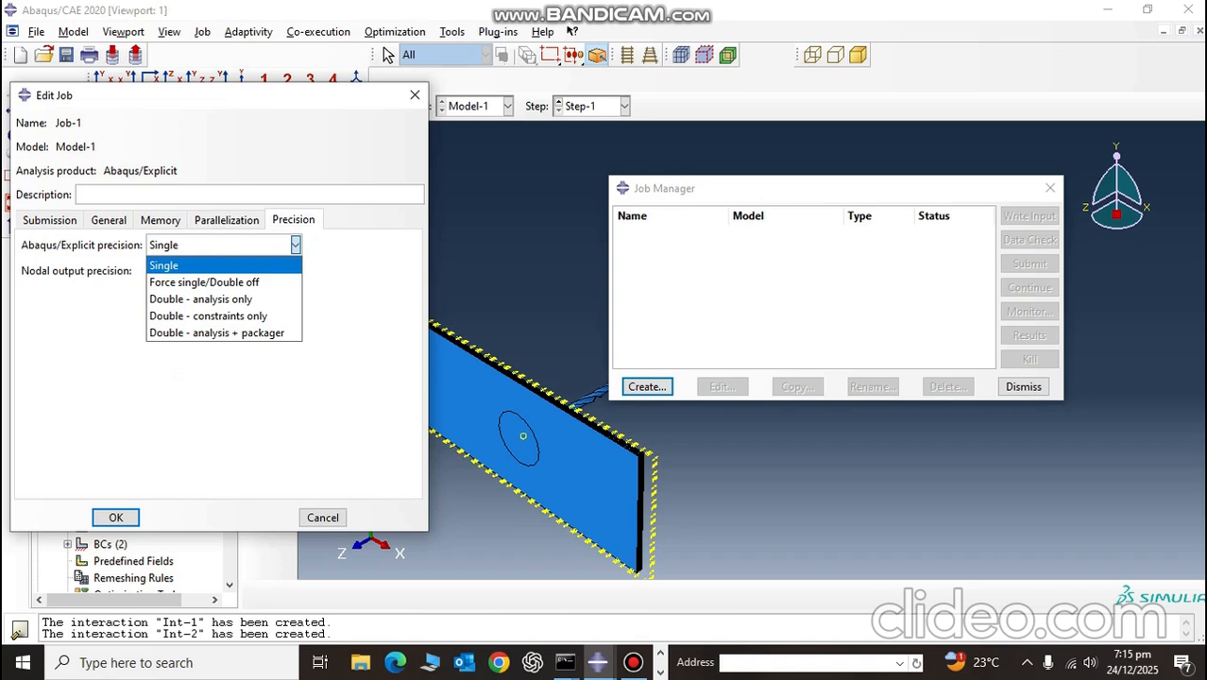
pyautogui.click(216, 333)
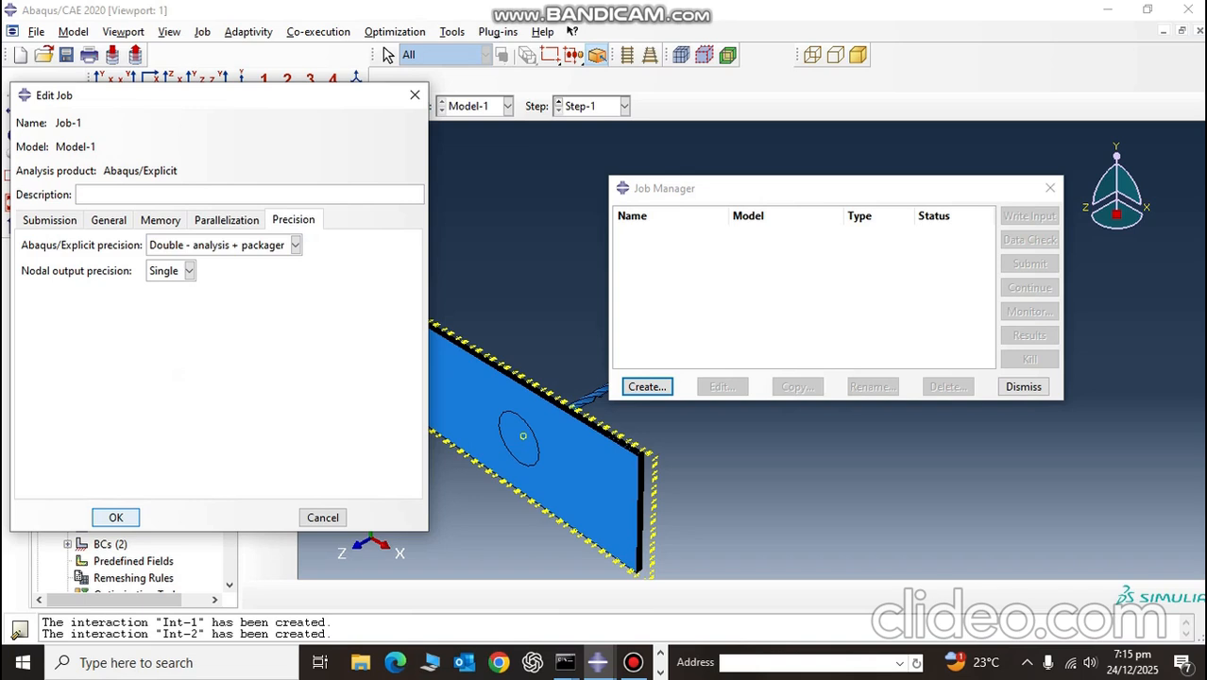
pyautogui.click(116, 517)
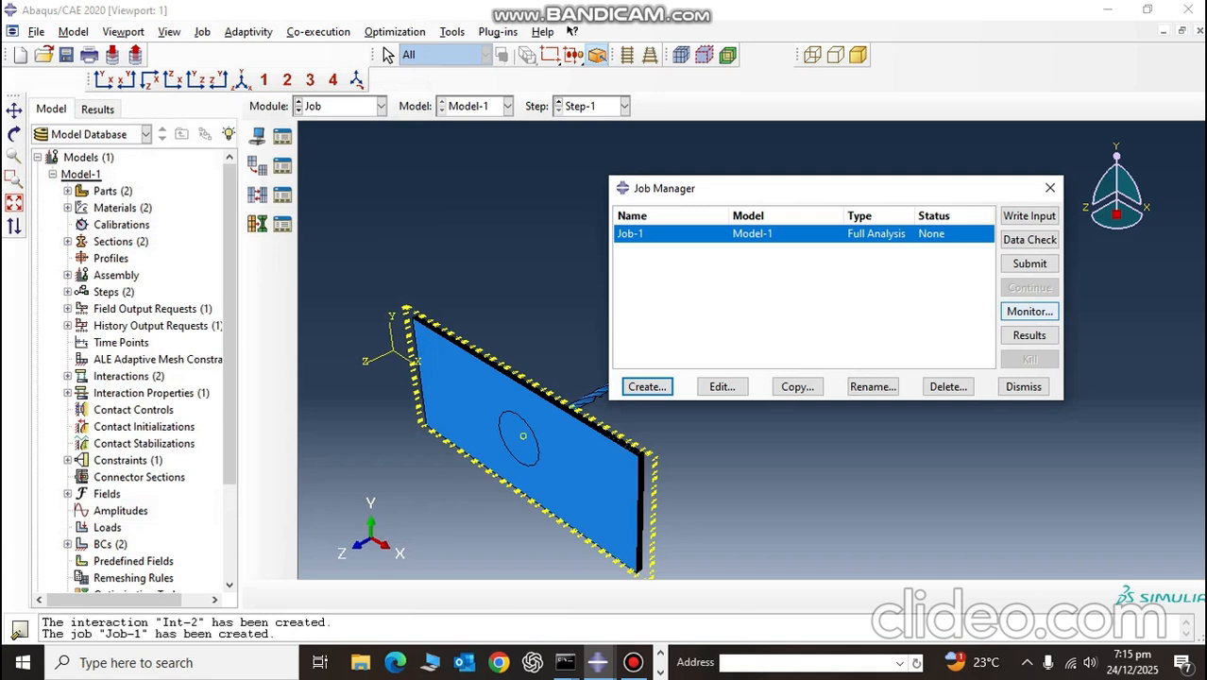
# Step: Cancel overwriting the existing Job-1 files and rename the job to JOB11
pyautogui.click(1030, 263)
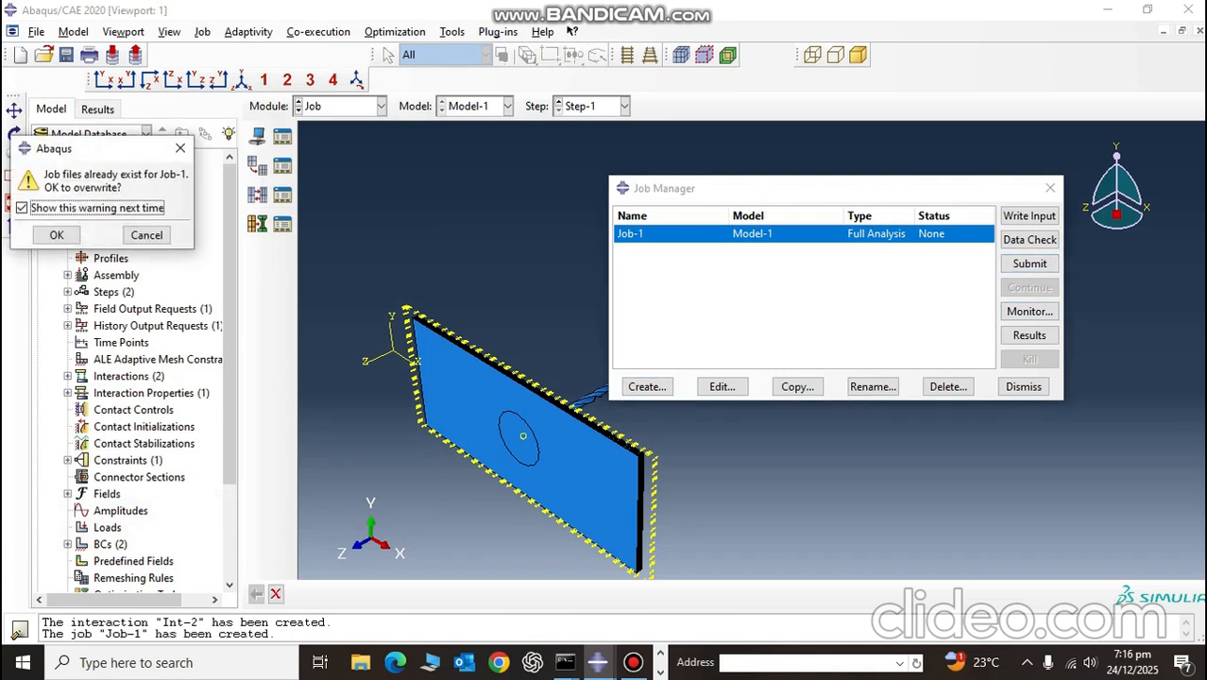
pyautogui.click(180, 149)
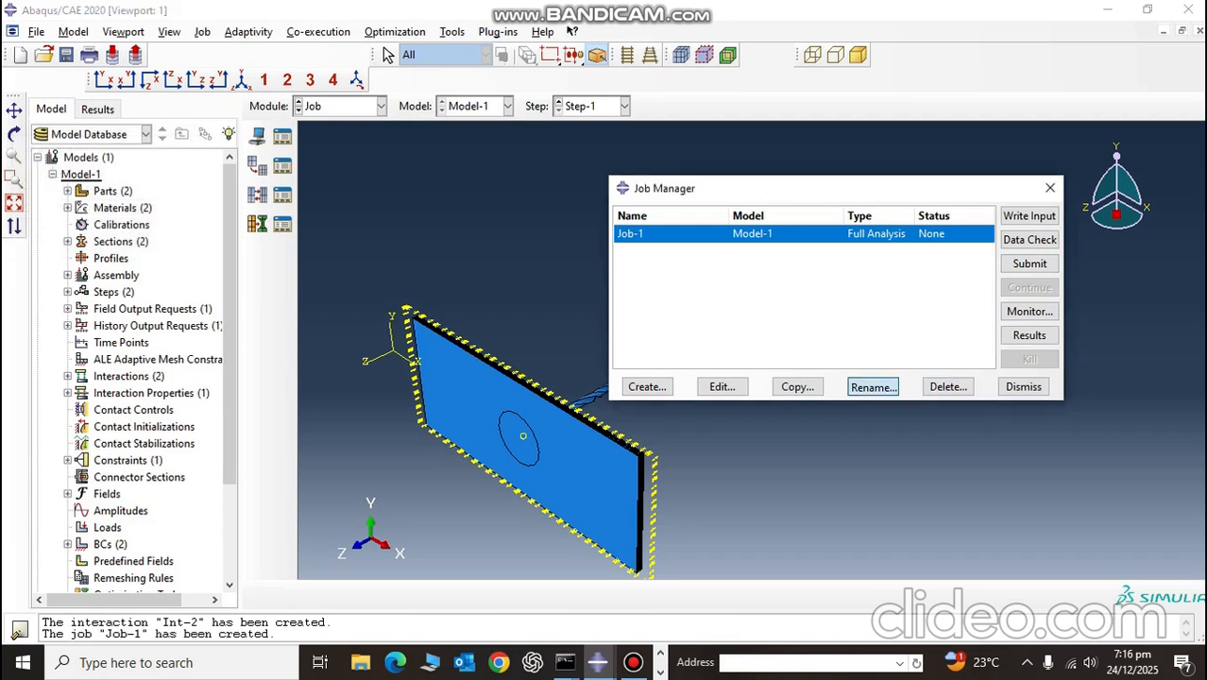
pyautogui.click(873, 387)
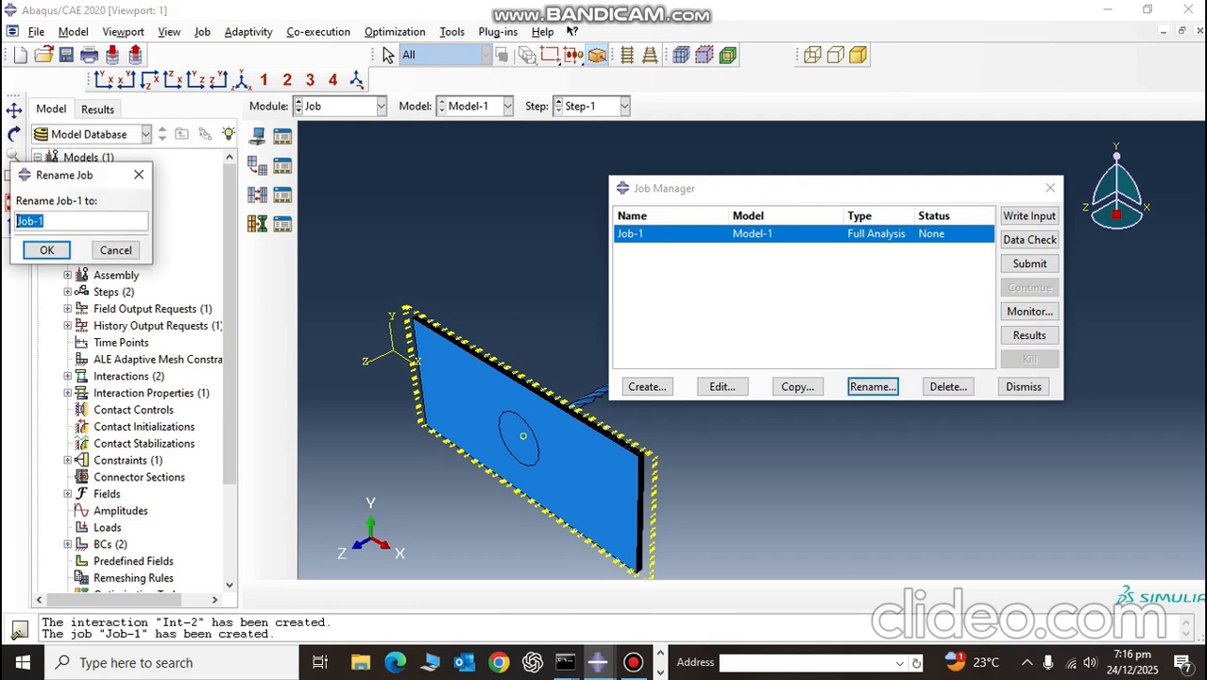
pyautogui.press('BackSpace')
pyautogui.write('JOB11')
pyautogui.click(46, 250)
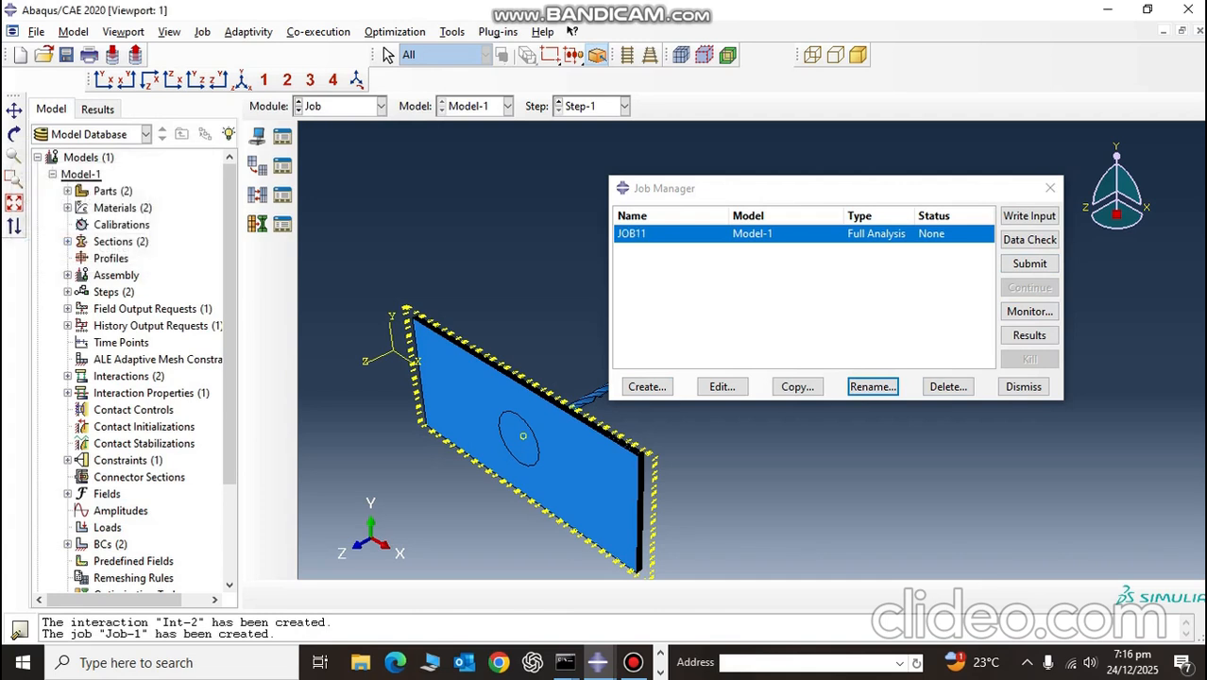
# Step: Submit JOB11 for analysis and open its monitor
pyautogui.click(1030, 263)
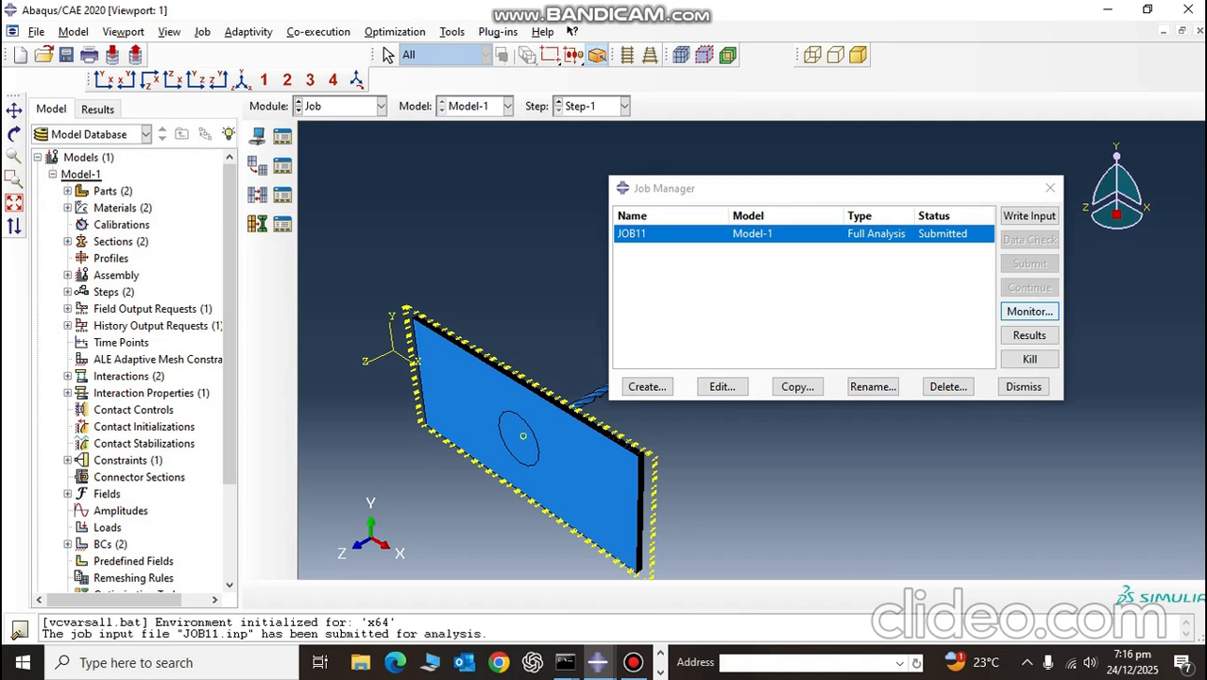
pyautogui.click(1030, 312)
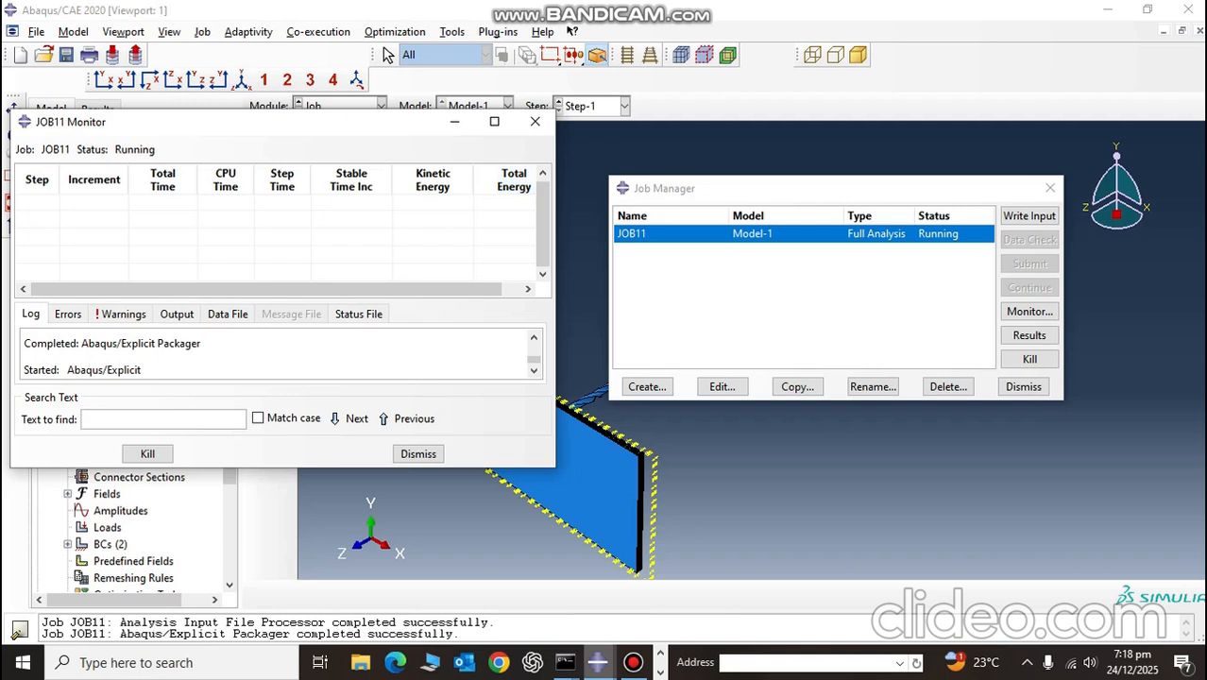
pyautogui.click(633, 663)
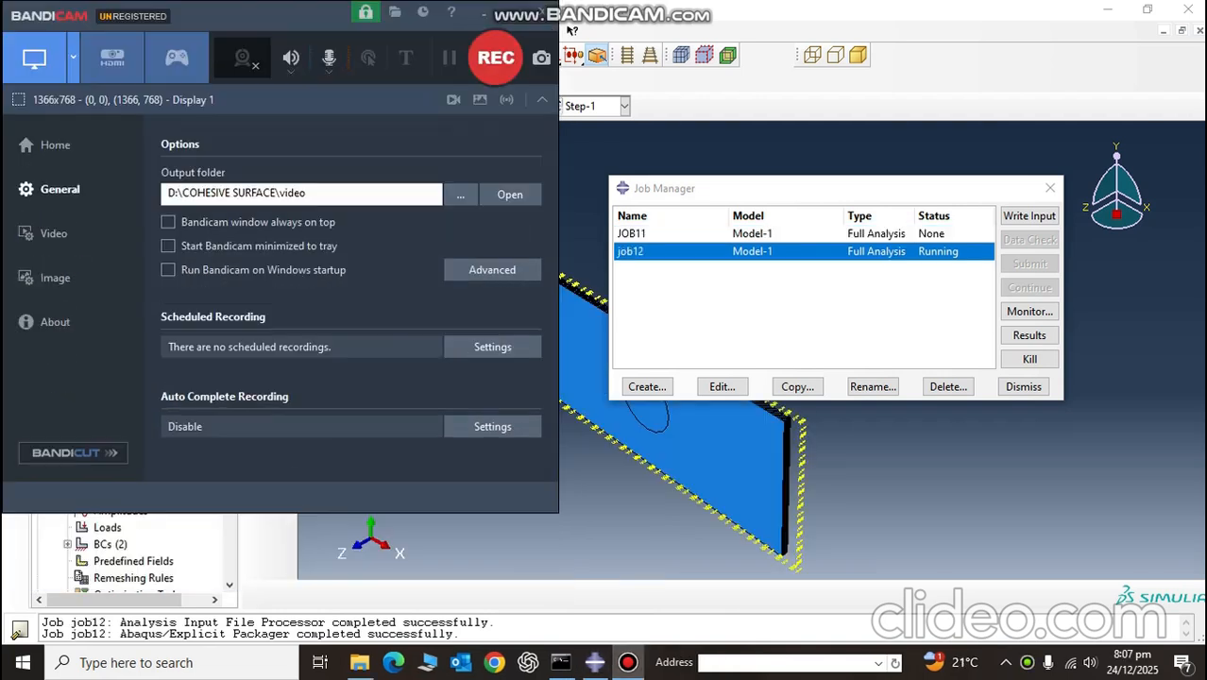
pyautogui.click(495, 58)
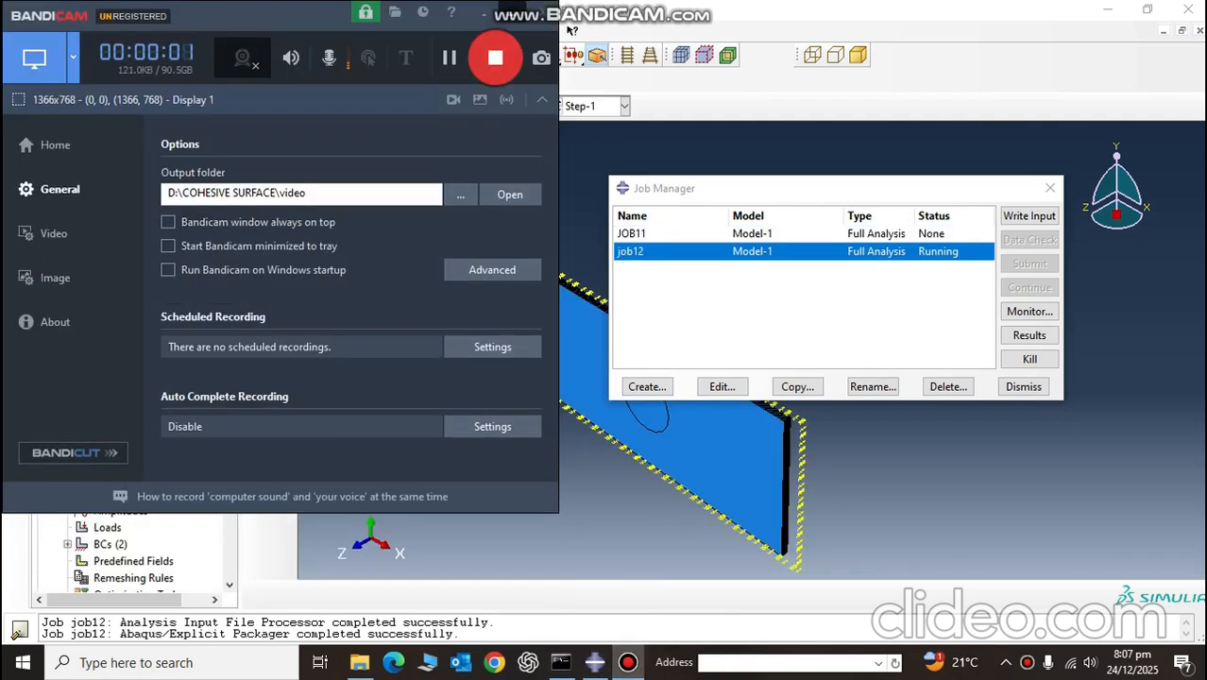
pyautogui.click(484, 13)
# Step: Check the progress of the job12 analysis in its monitor, then close the monitor and the Job Manager
pyautogui.click(1030, 312)
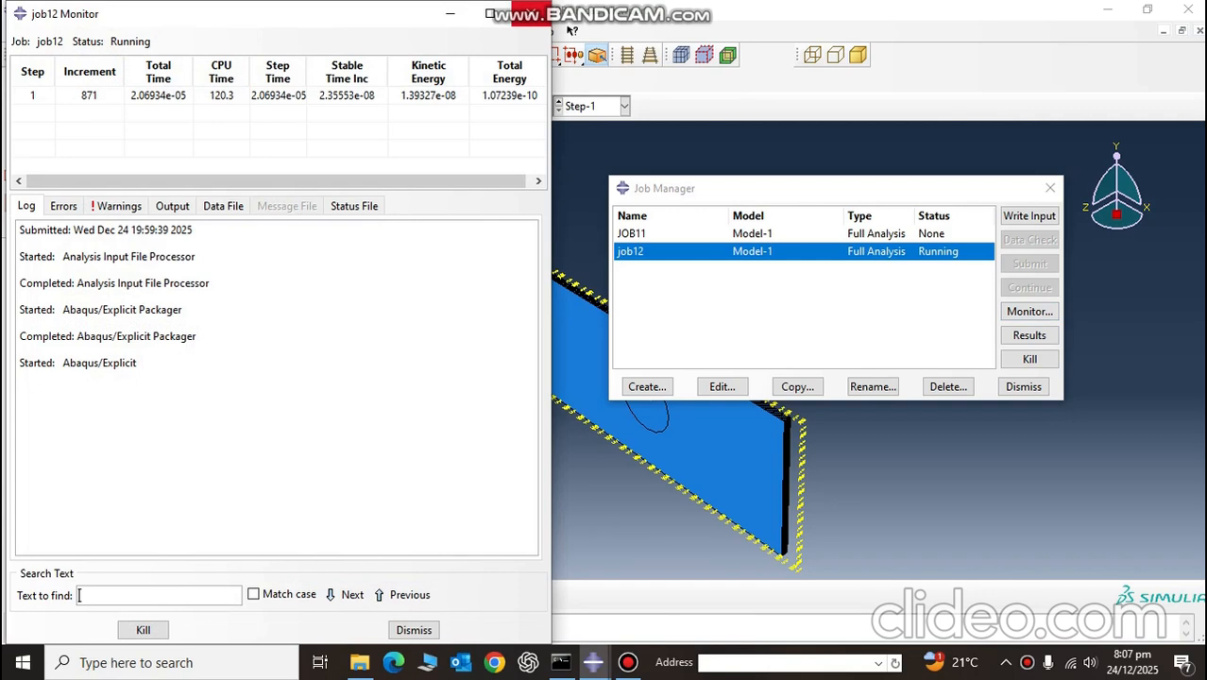
pyautogui.click(534, 13)
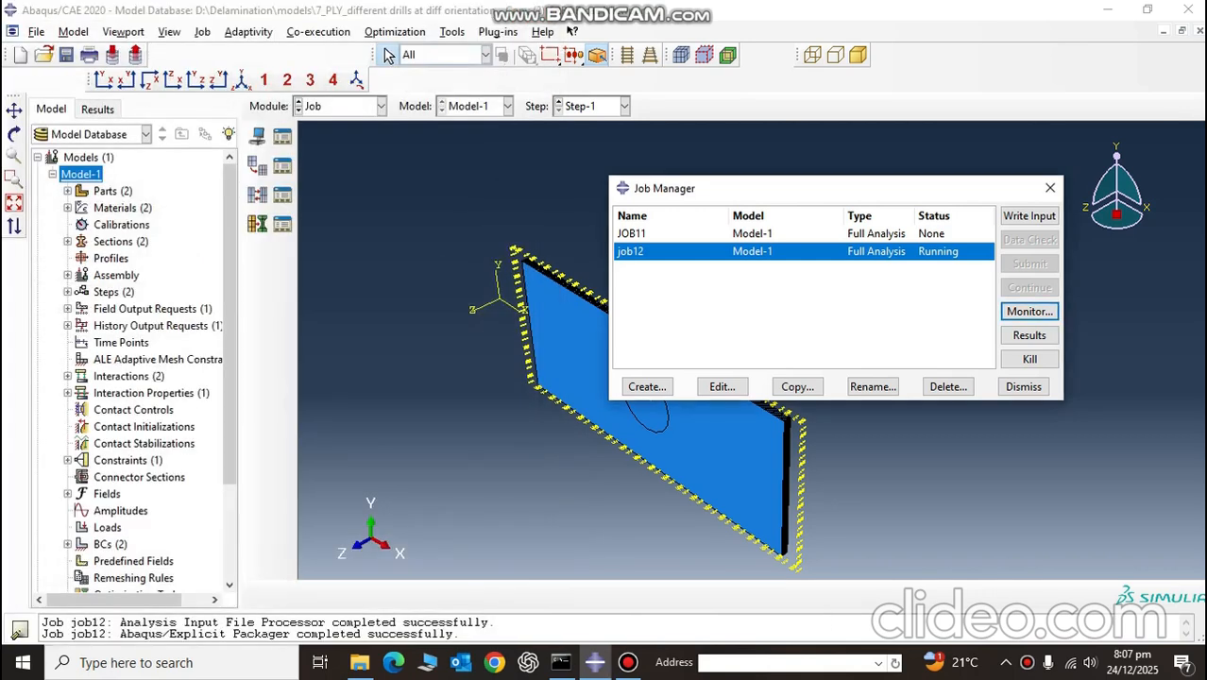
pyautogui.click(1051, 188)
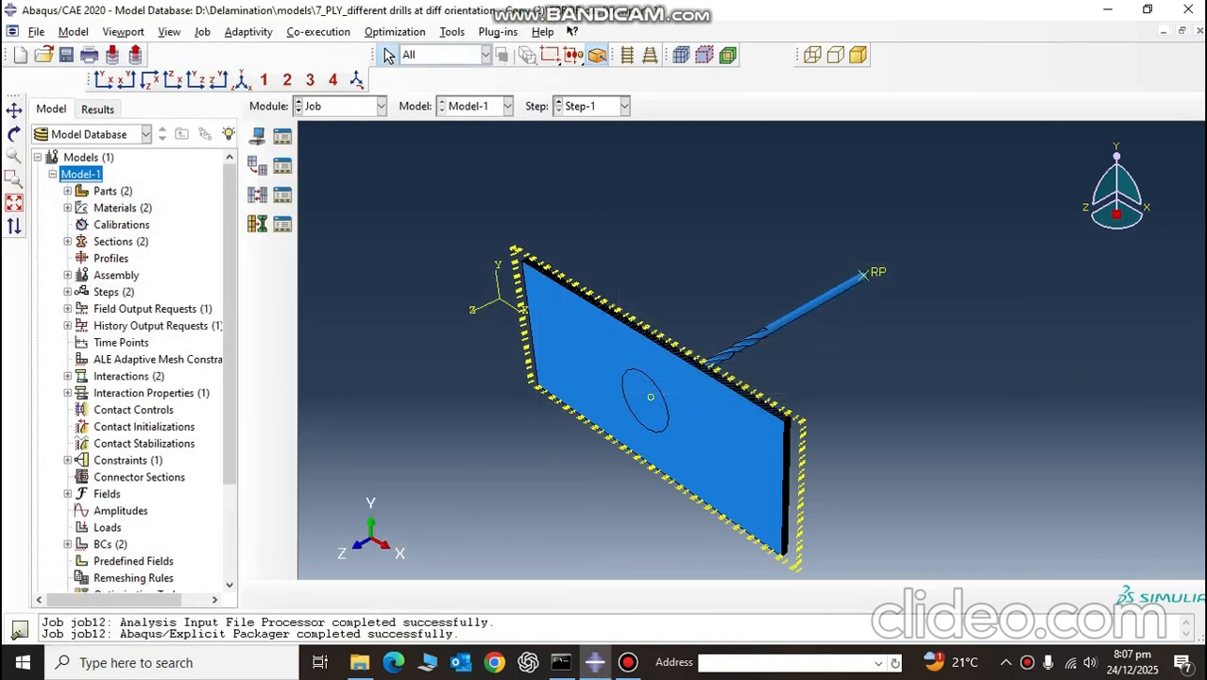
# Step: Switch to the Load module and review the BC-1 and BC-2 entries in the Boundary Condition Manager
pyautogui.click(340, 106)
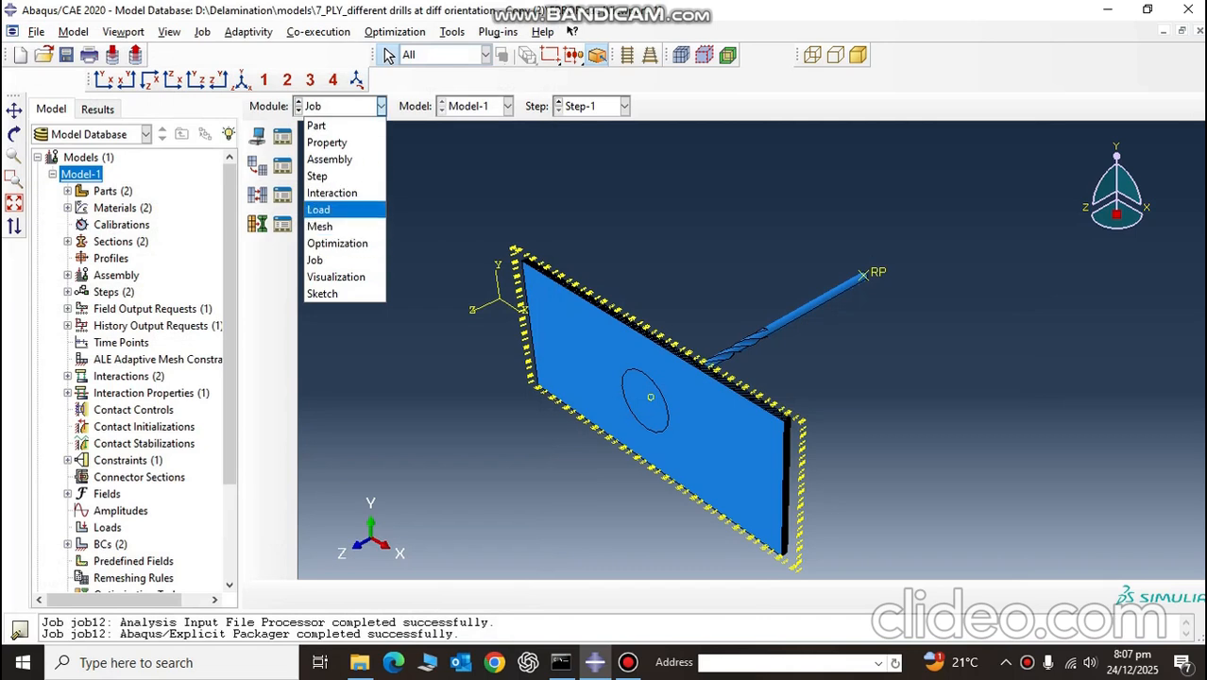
pyautogui.click(350, 205)
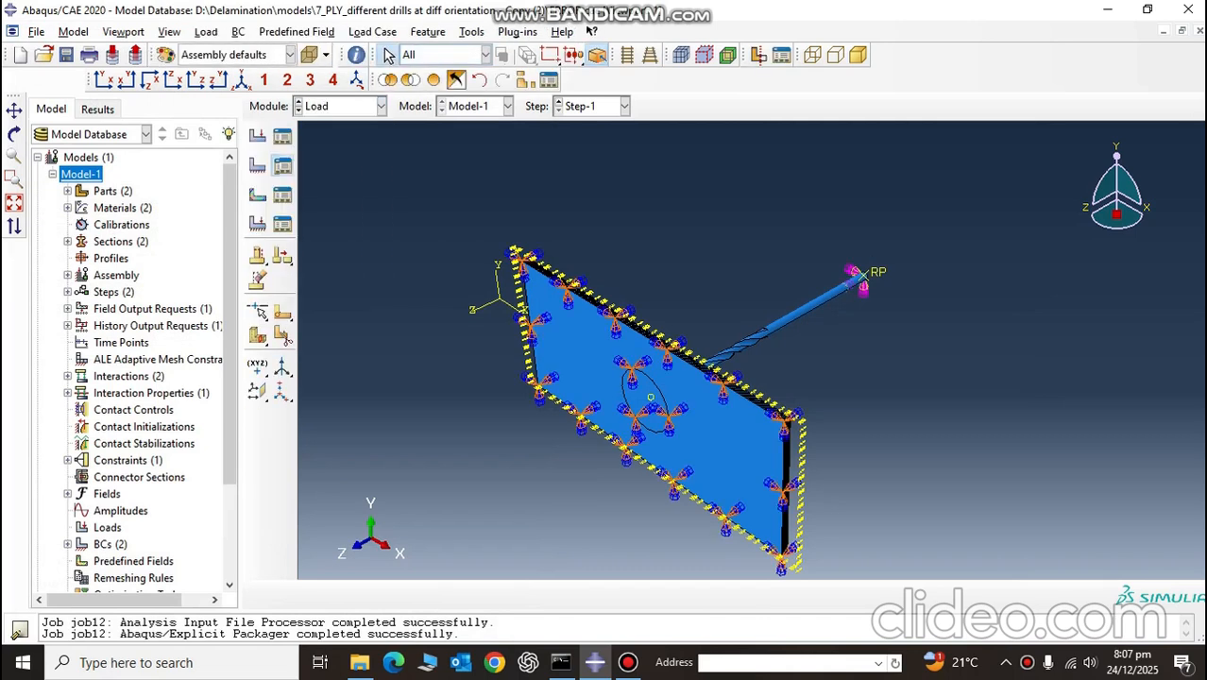
pyautogui.click(192, 218)
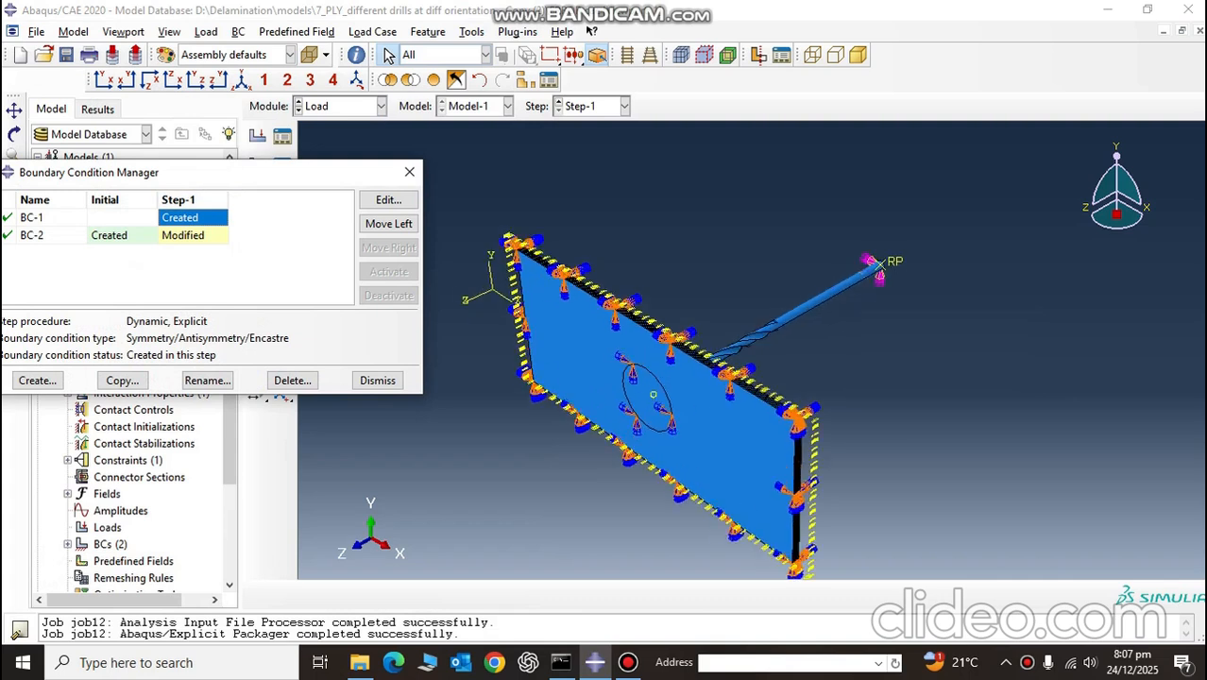
pyautogui.click(409, 172)
# Step: Examine the stacked plies, the thin layers between them and their boundary condition symbols at the plate's upper corner
pyautogui.scroll(12, 801, 416)
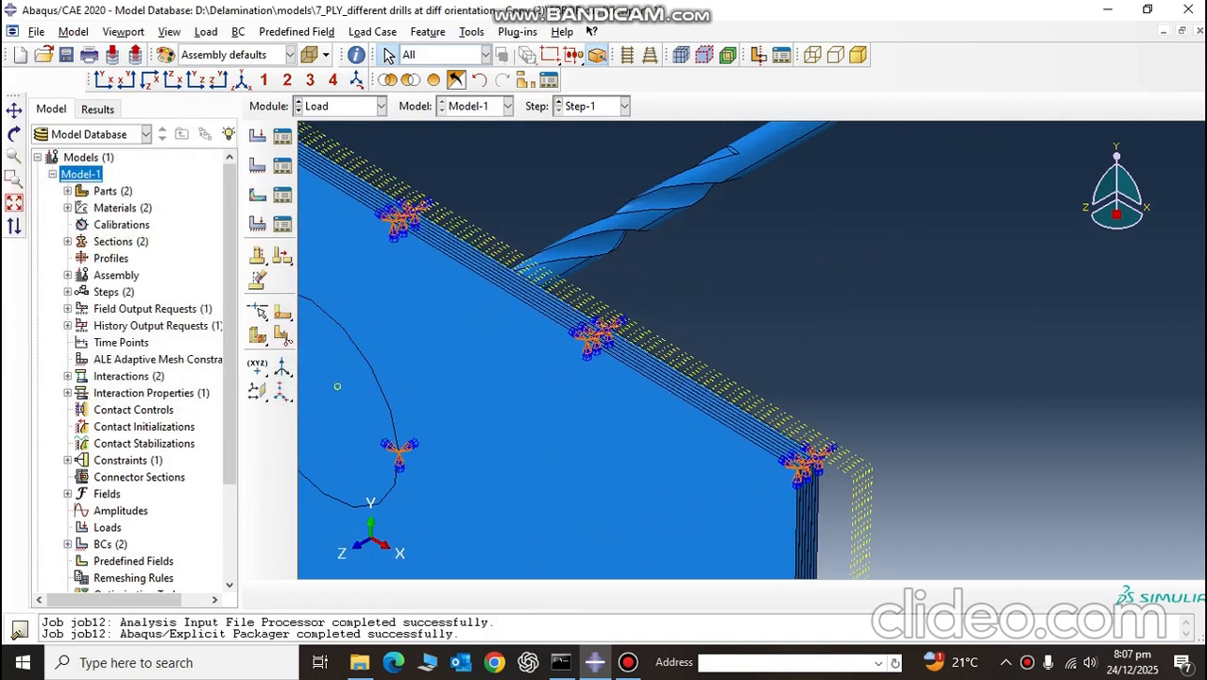
pyautogui.scroll(1, 803, 458)
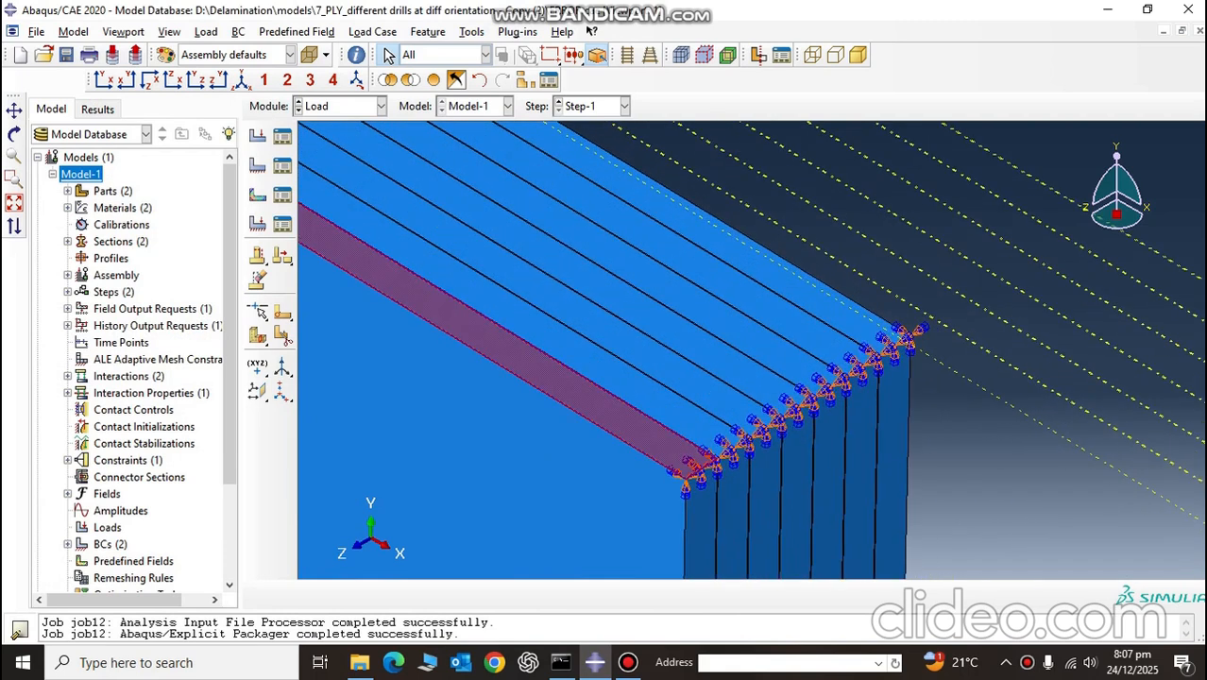
pyautogui.scroll(3, 713, 465)
pyautogui.scroll(4, 714, 465)
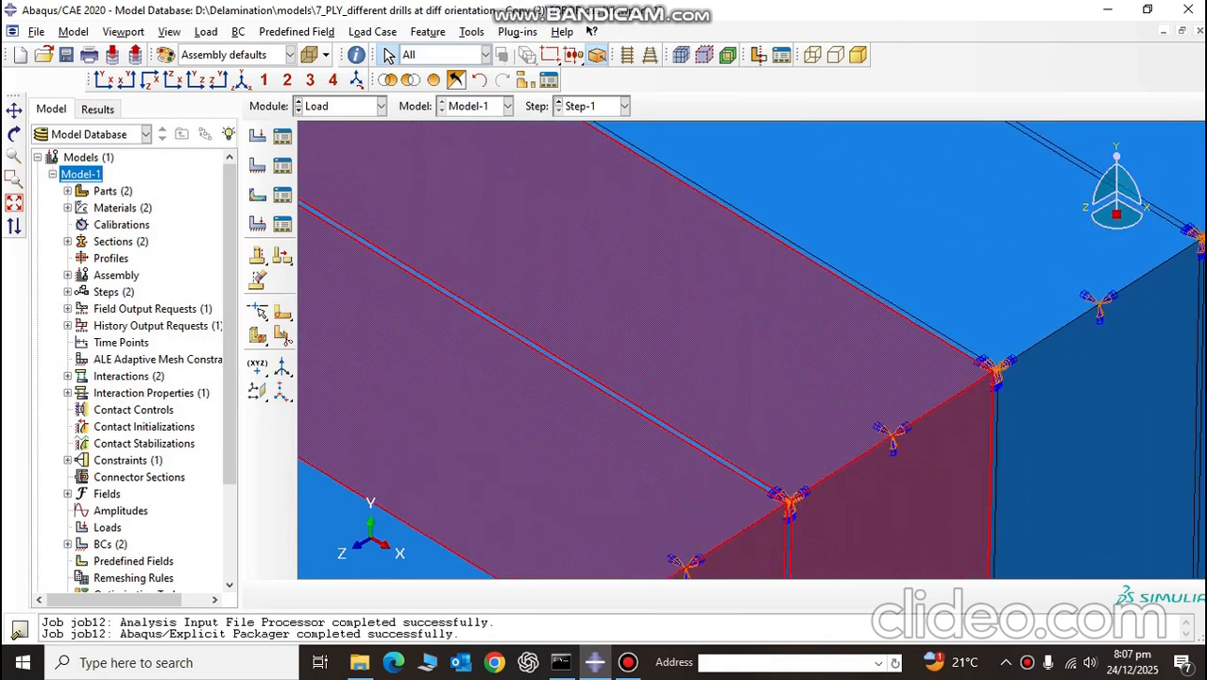
pyautogui.scroll(4, 670, 406)
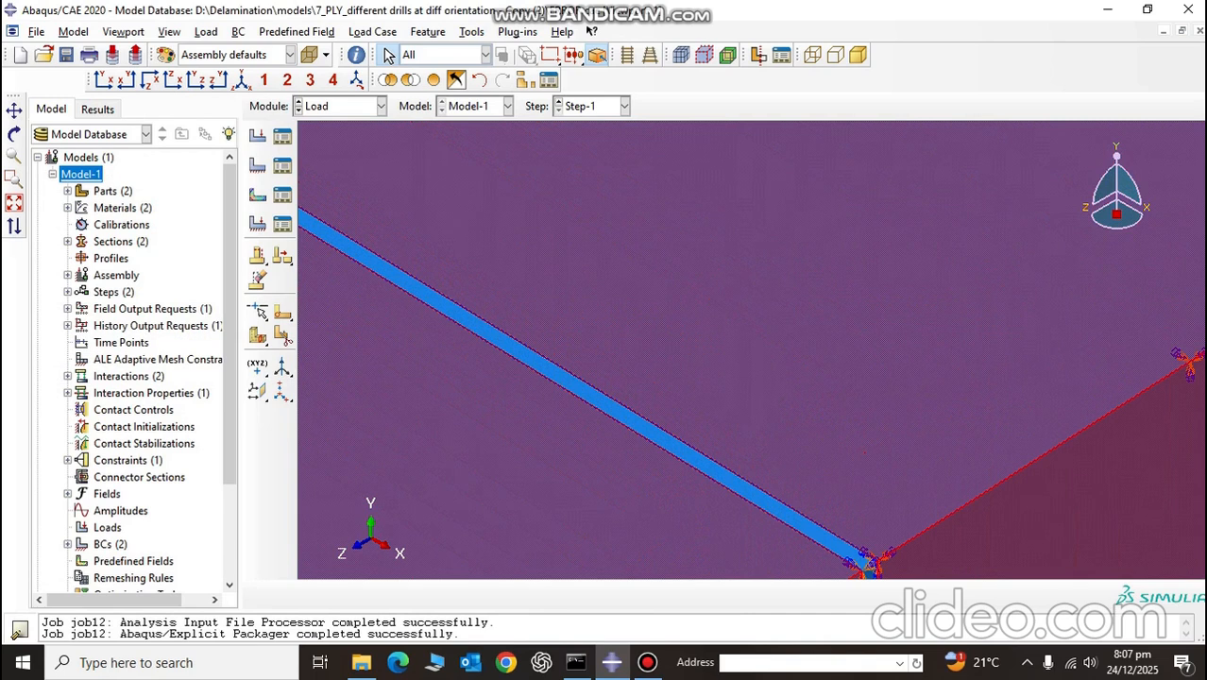
pyautogui.scroll(8, 784, 517)
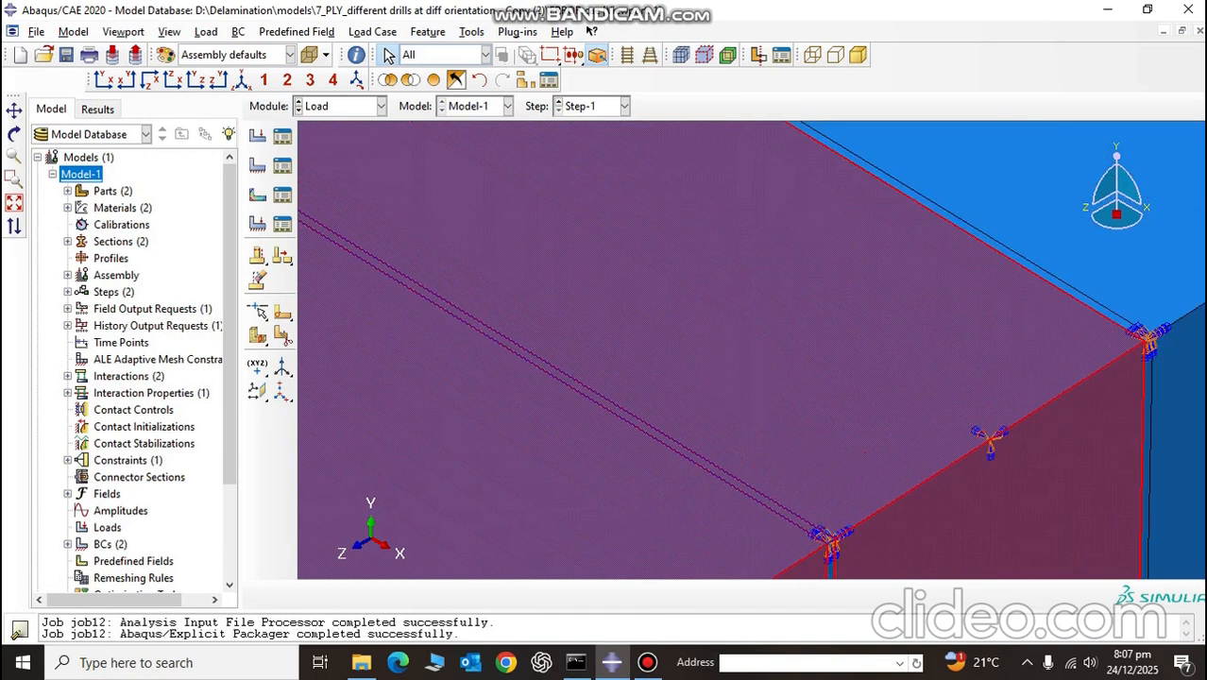
pyautogui.scroll(-5, 989, 371)
pyautogui.scroll(-2, 990, 371)
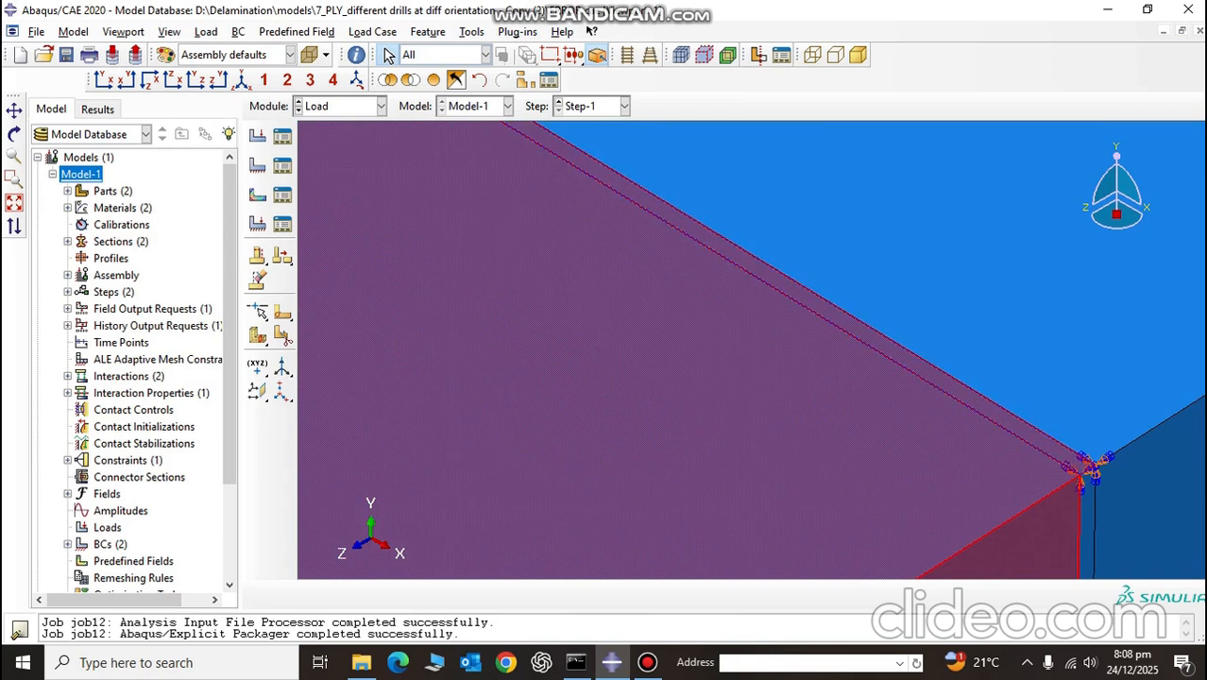
pyautogui.scroll(1, 989, 376)
pyautogui.scroll(-1, 990, 376)
pyautogui.scroll(10, 867, 348)
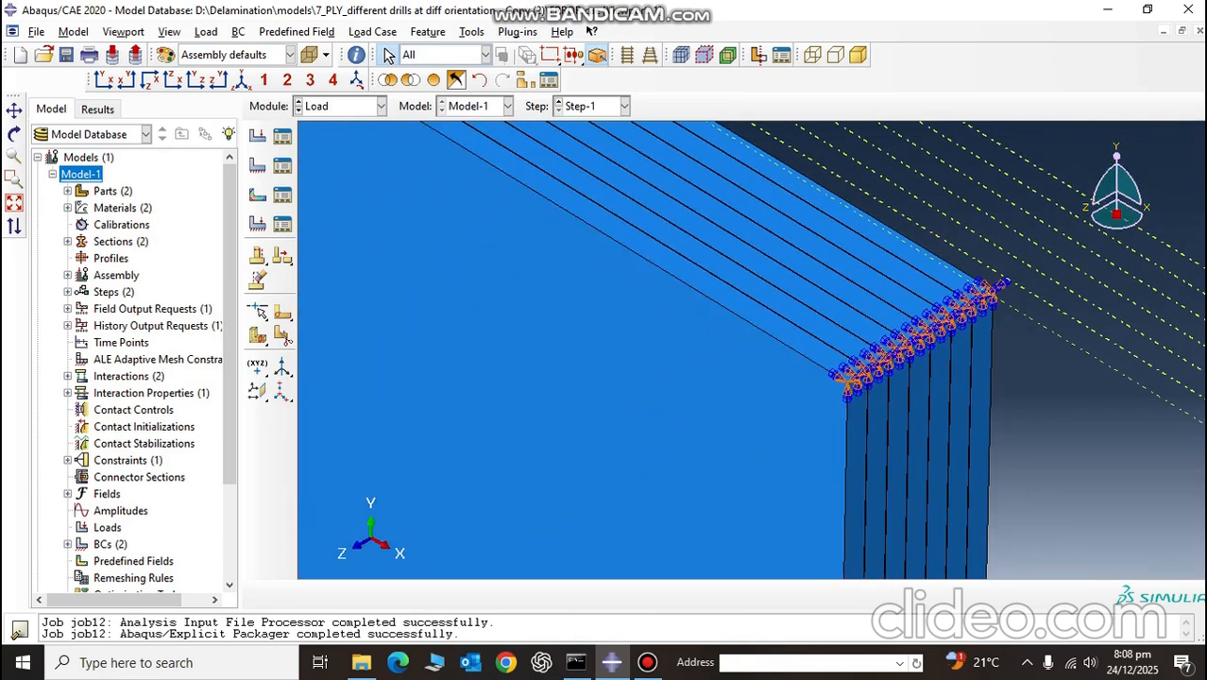
# Step: Return to the Job module and check the jobs in the Job Manager, then close it
pyautogui.click(342, 106)
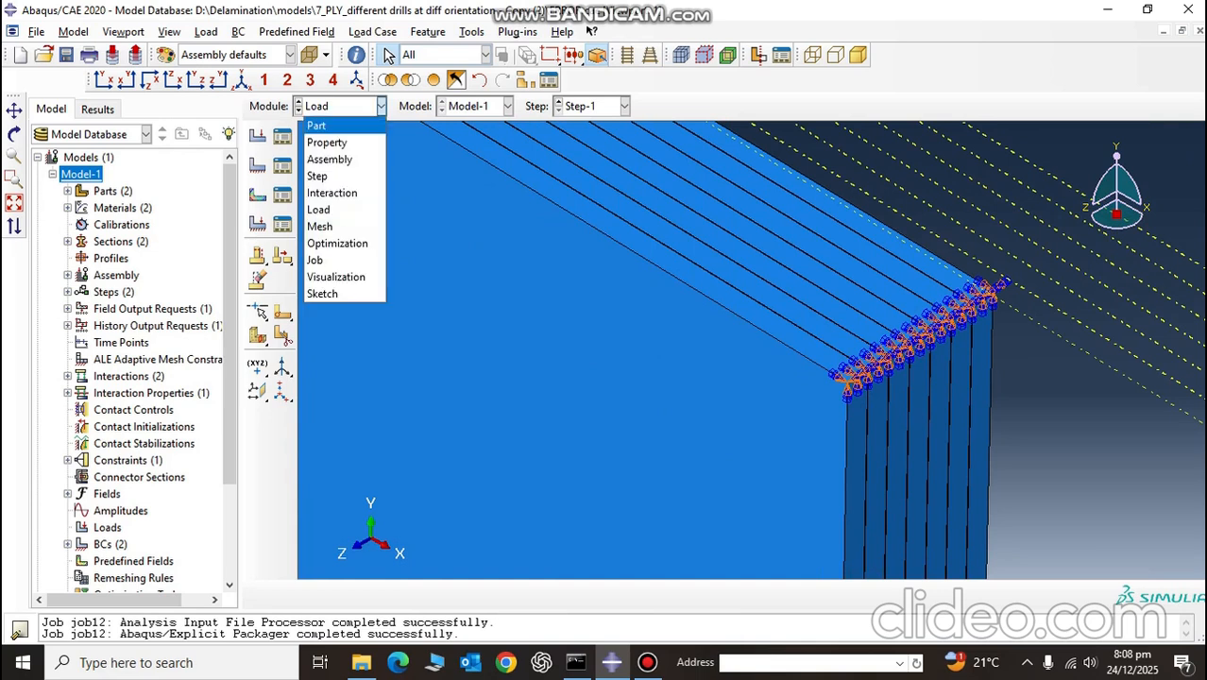
pyautogui.press('Up')
pyautogui.press('Return')
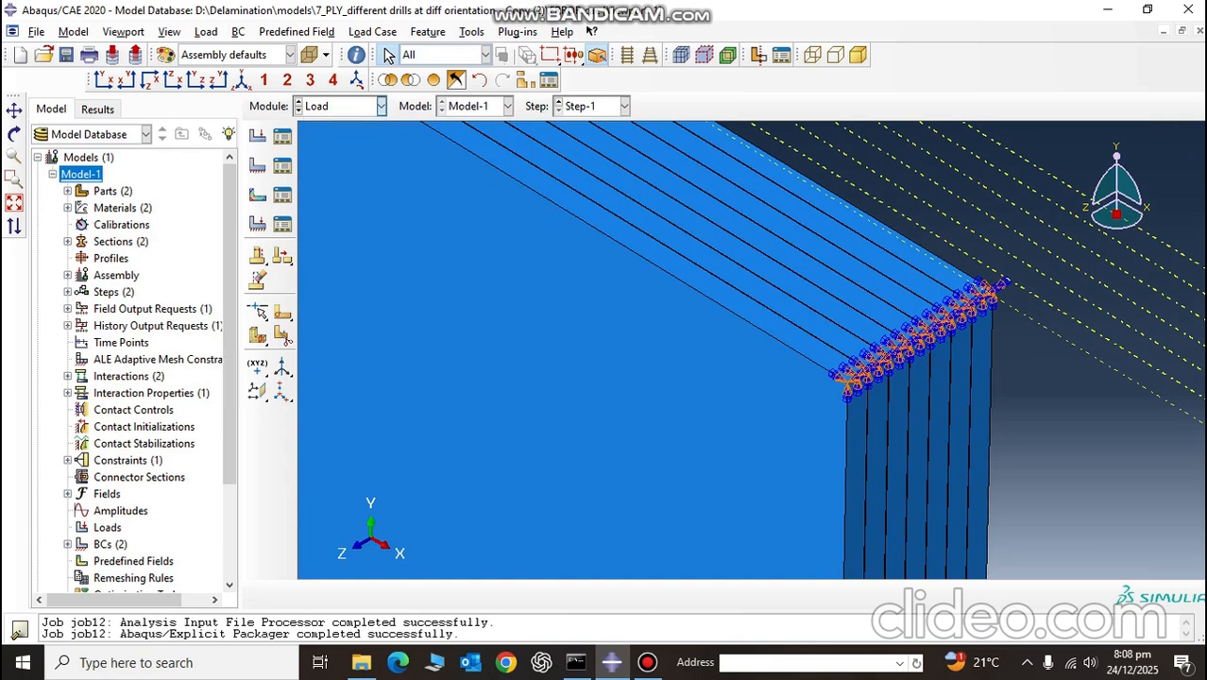
pyautogui.click(283, 136)
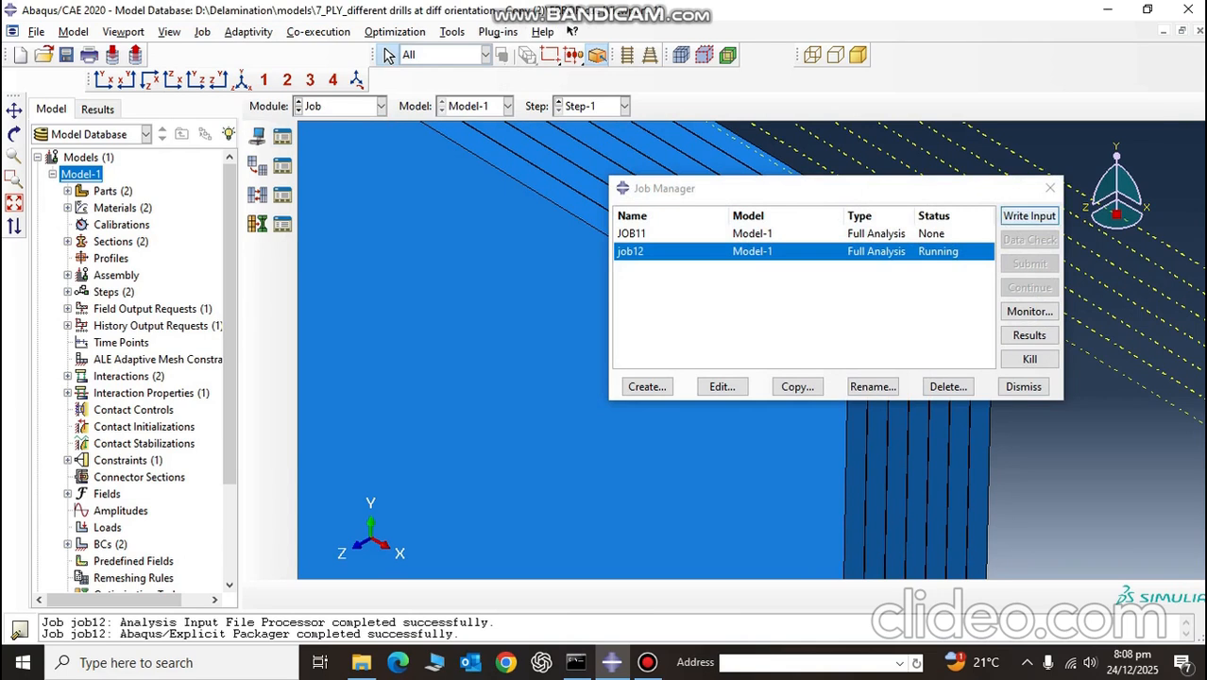
pyautogui.click(1051, 188)
# Step: Inspect the complete plate and drill assembly in the isometric view
pyautogui.scroll(-8, 809, 185)
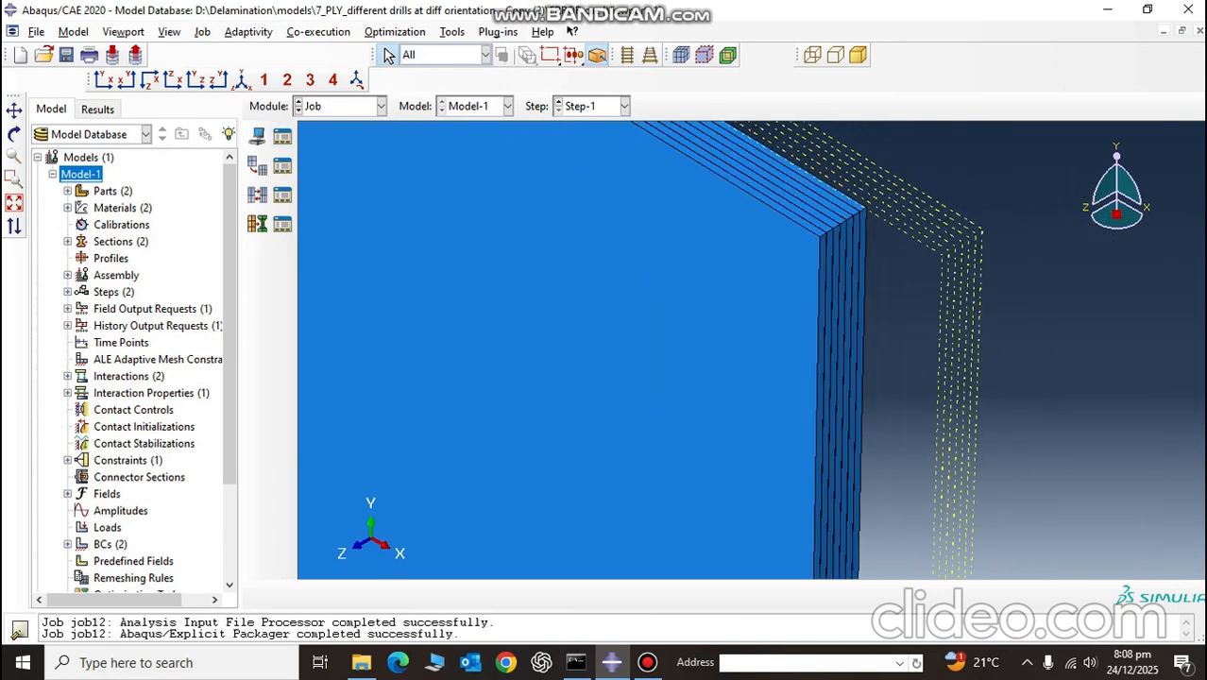
pyautogui.click(243, 80)
pyautogui.scroll(3, 631, 345)
pyautogui.scroll(-3, 756, 450)
pyautogui.scroll(-2, 751, 444)
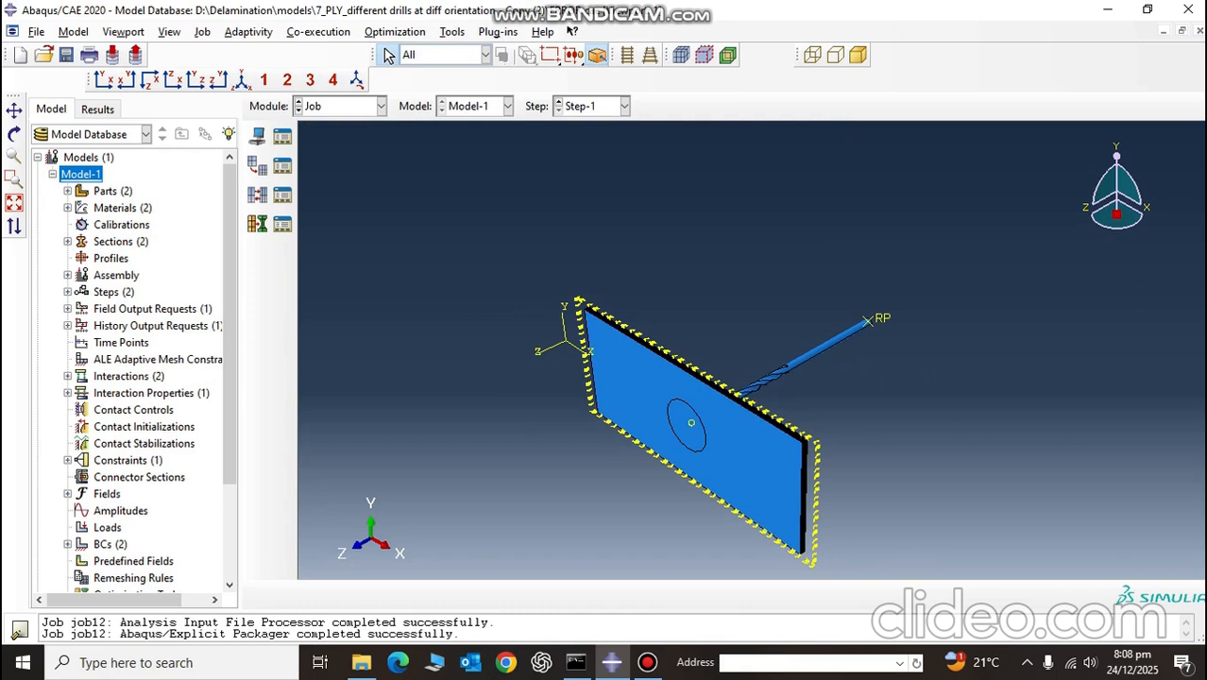
pyautogui.click(648, 662)
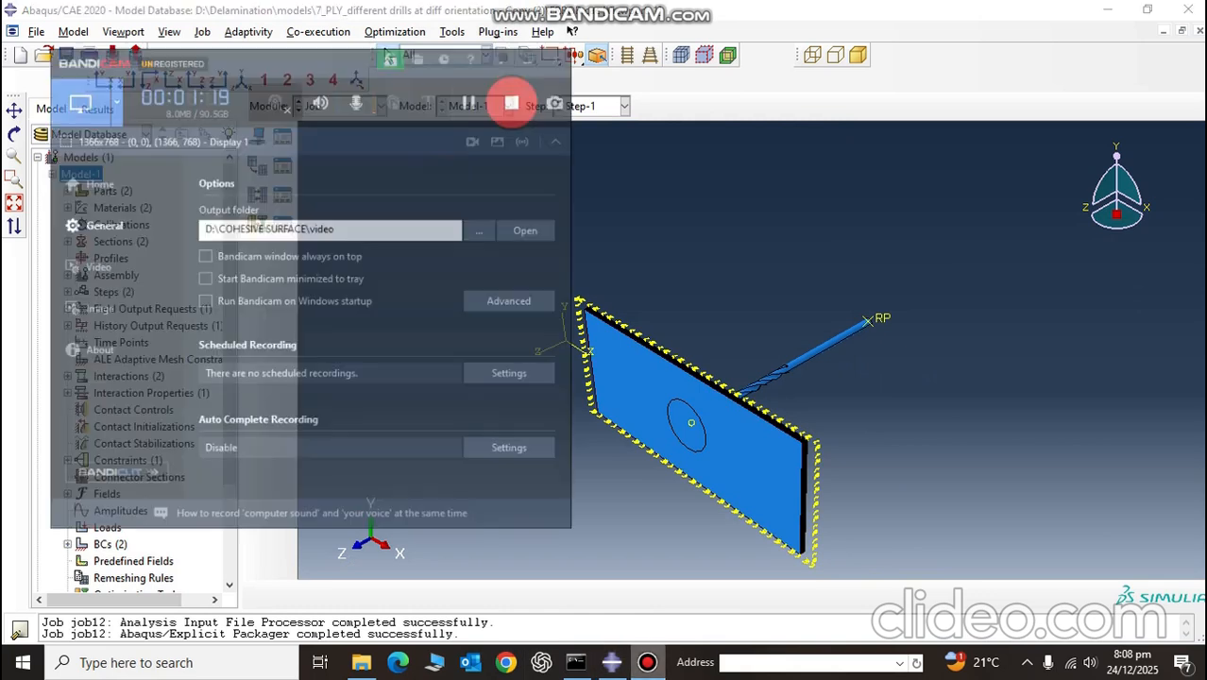